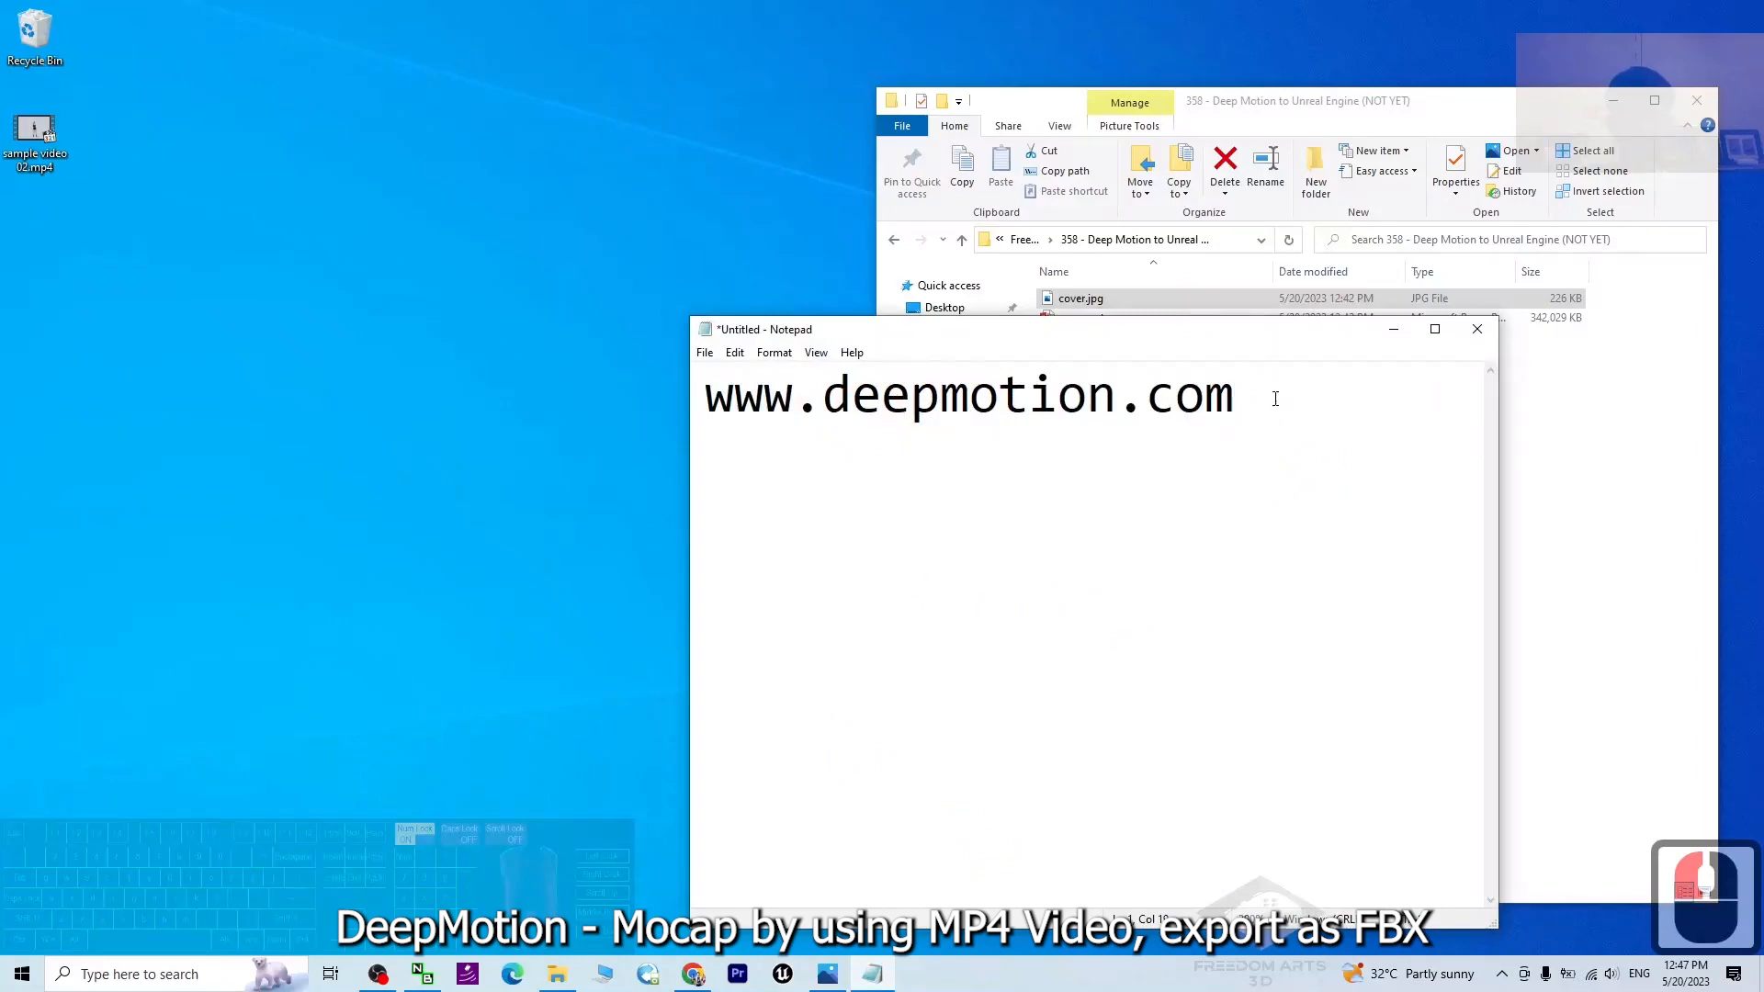
{"action": "triple_click", "coordinate": [946, 417]}
{"action": "key", "text": "ctrl+c"}
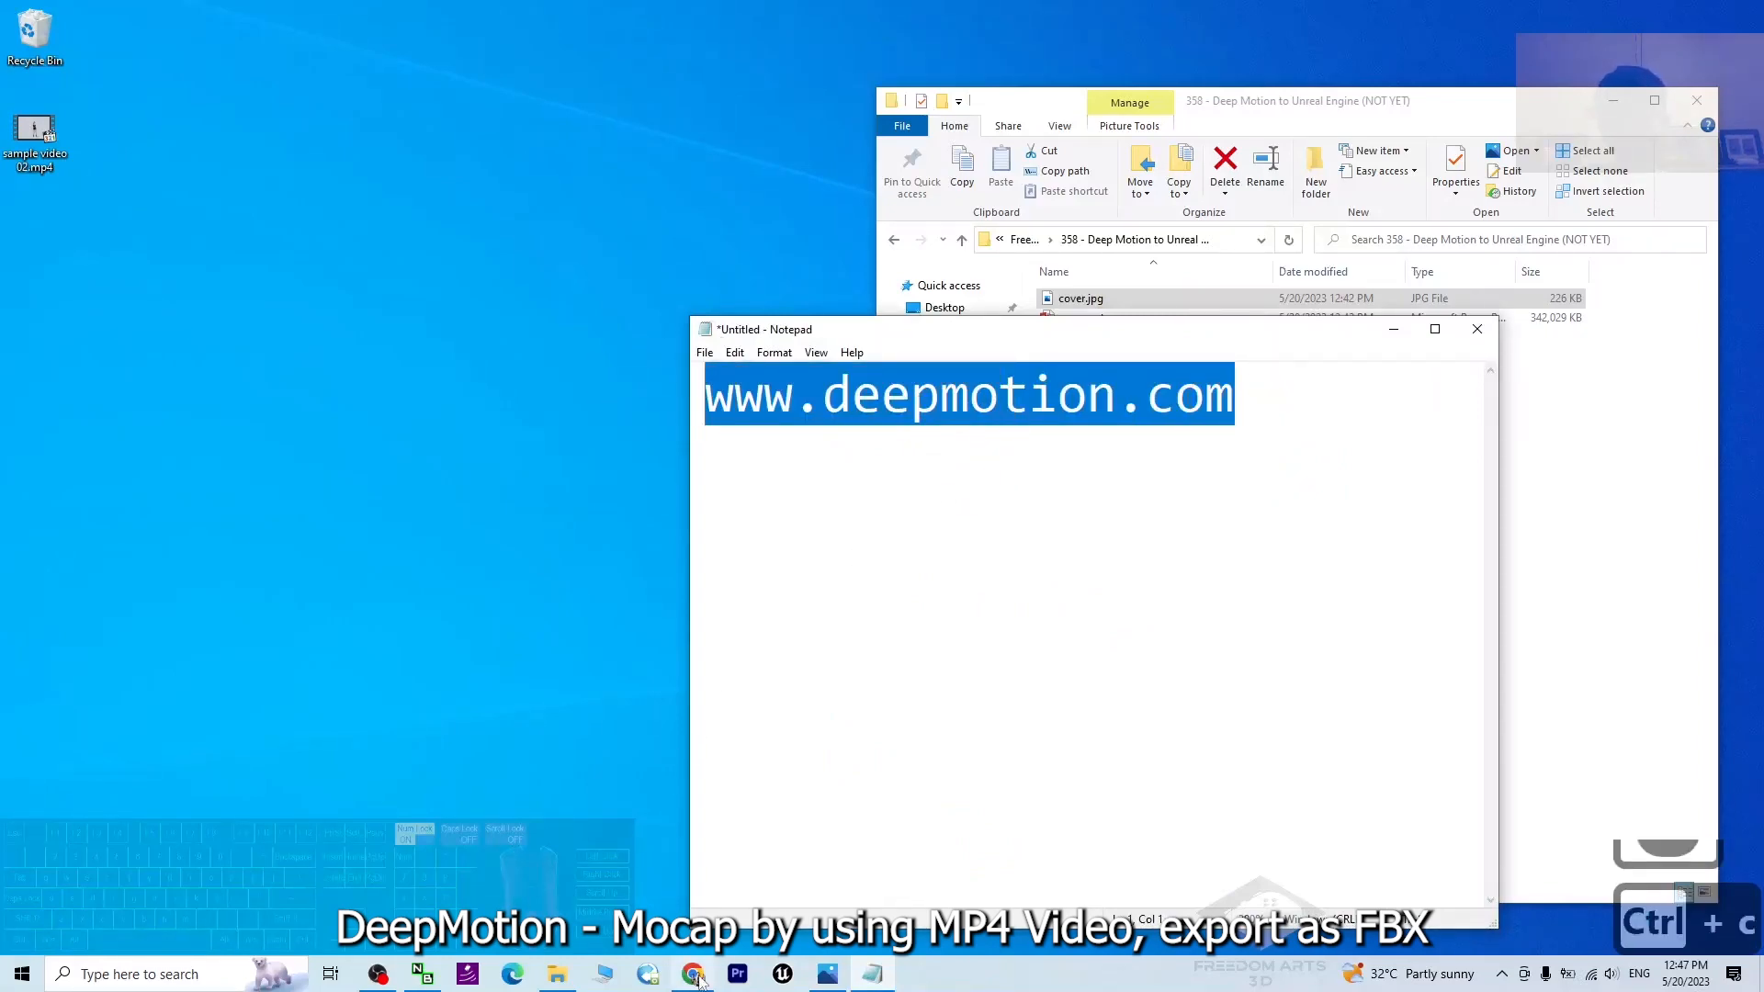
{"action": "left_click", "coordinate": [694, 974]}
{"action": "left_click", "coordinate": [287, 41]}
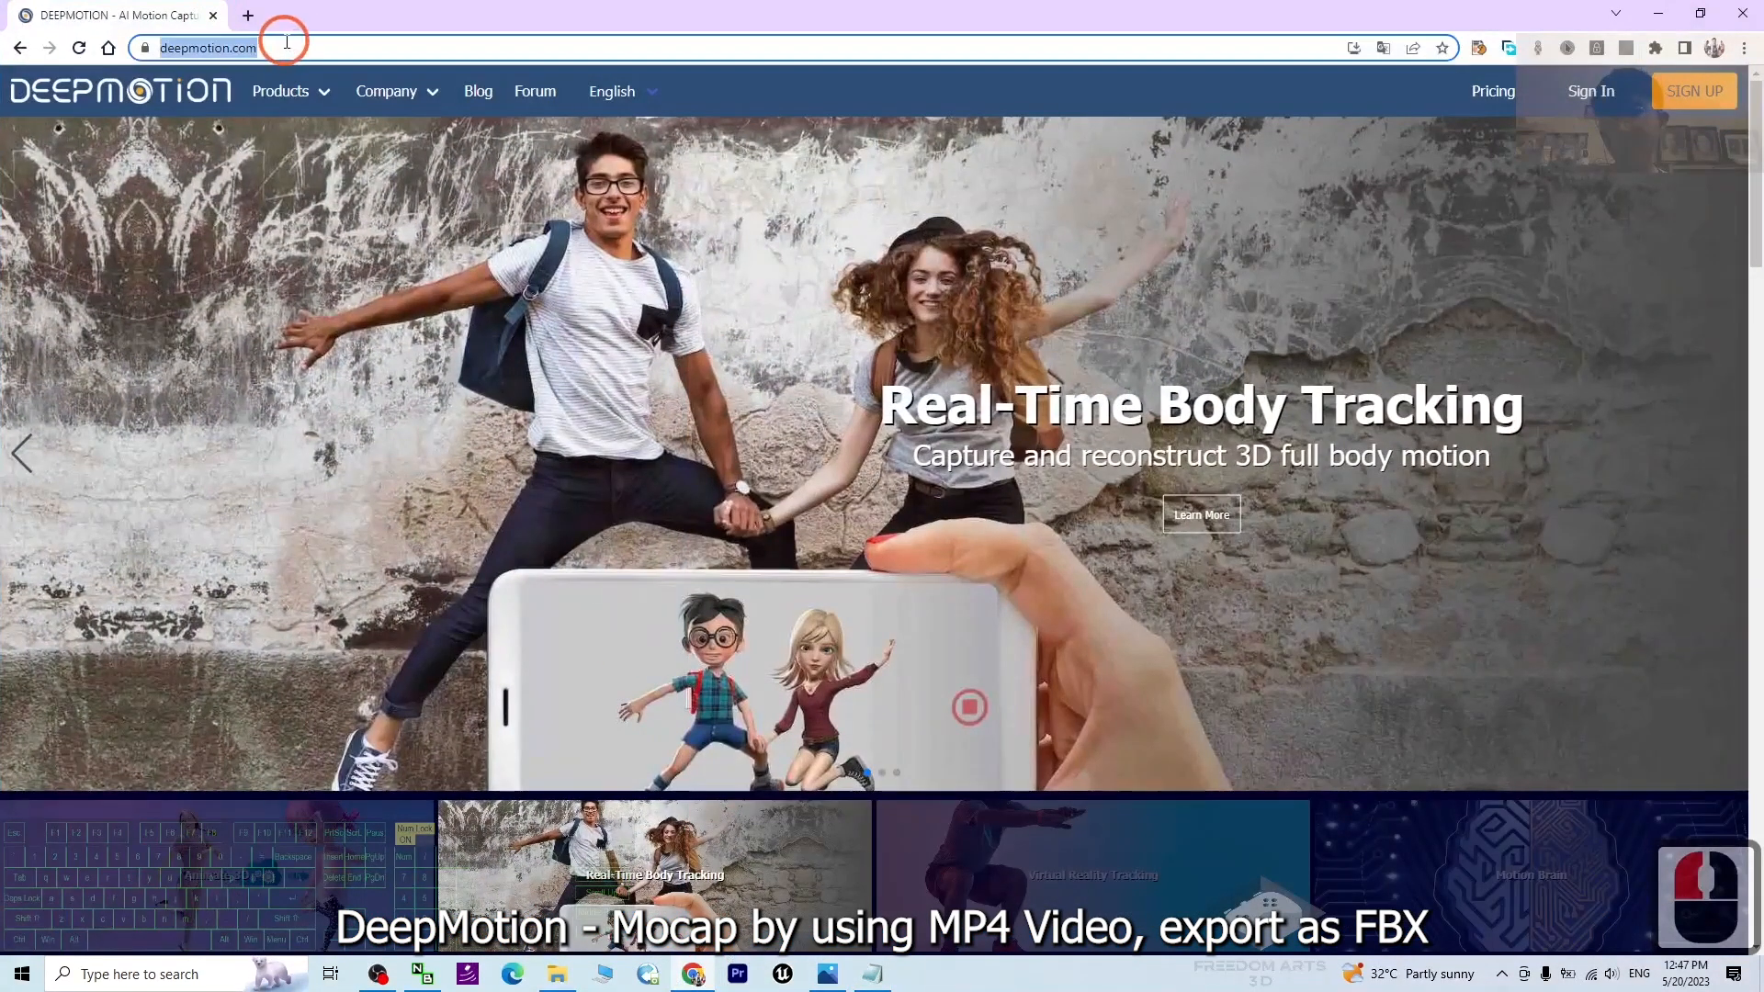
{"action": "key", "text": "ctrl+v"}
{"action": "key", "text": "Return"}
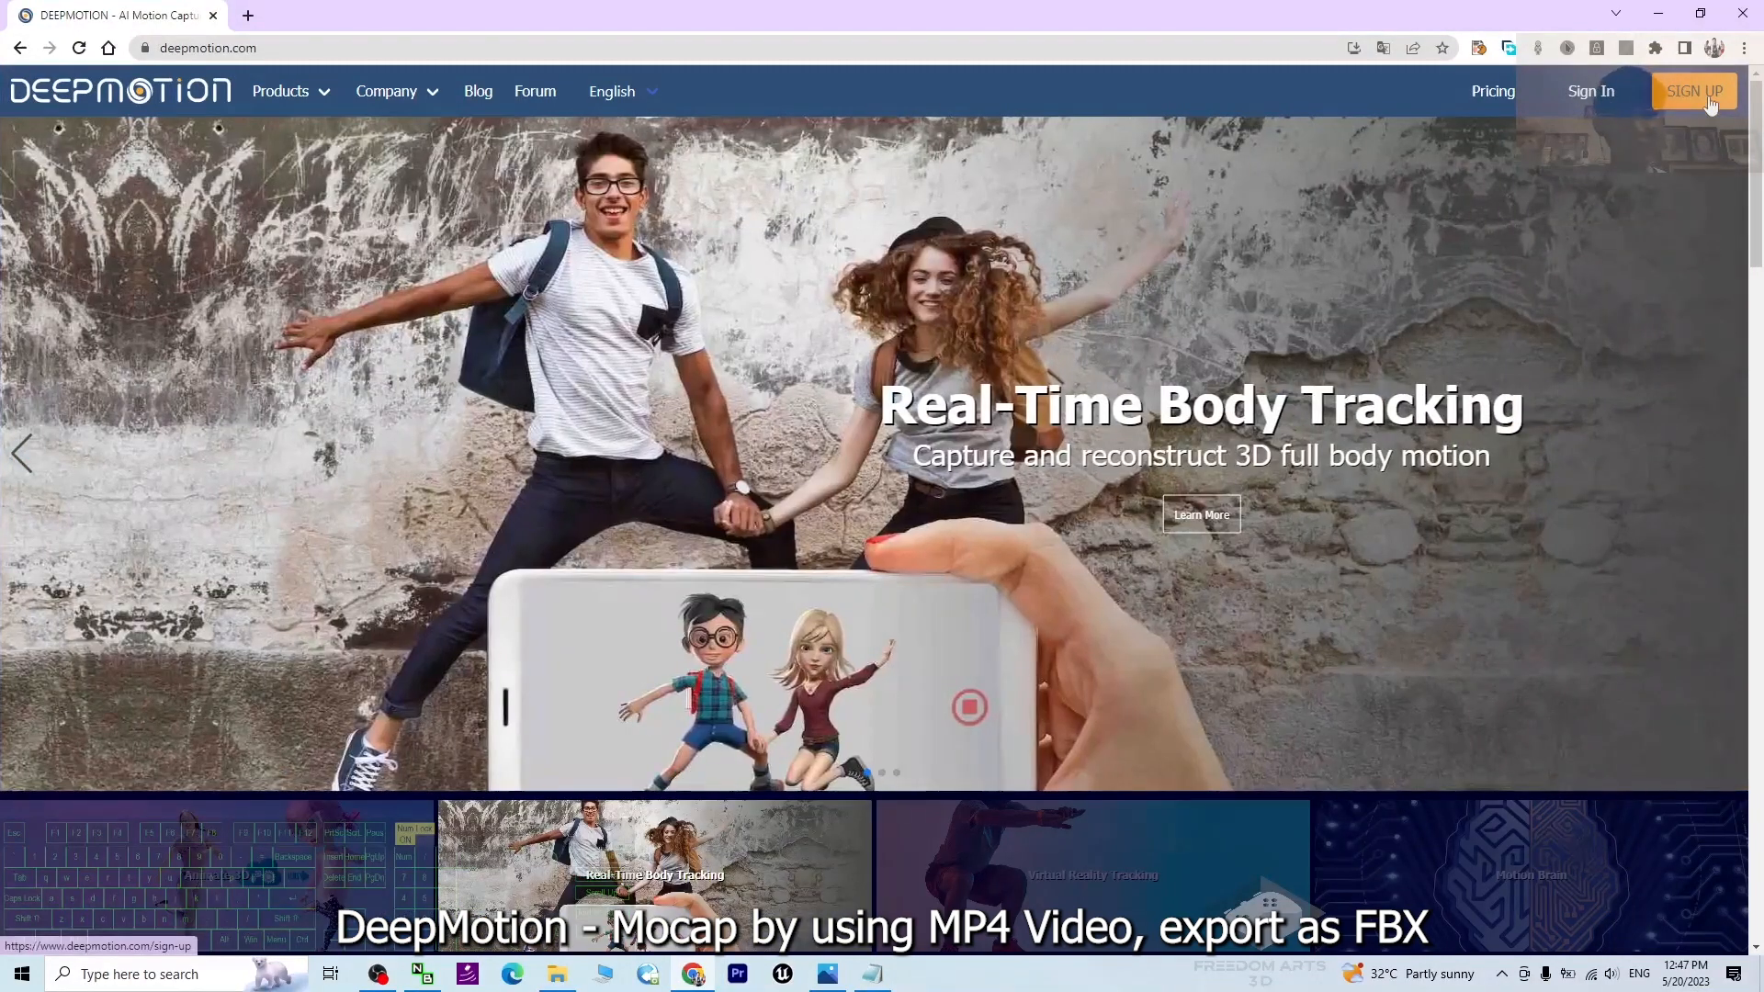
{"action": "left_click", "coordinate": [1596, 100]}
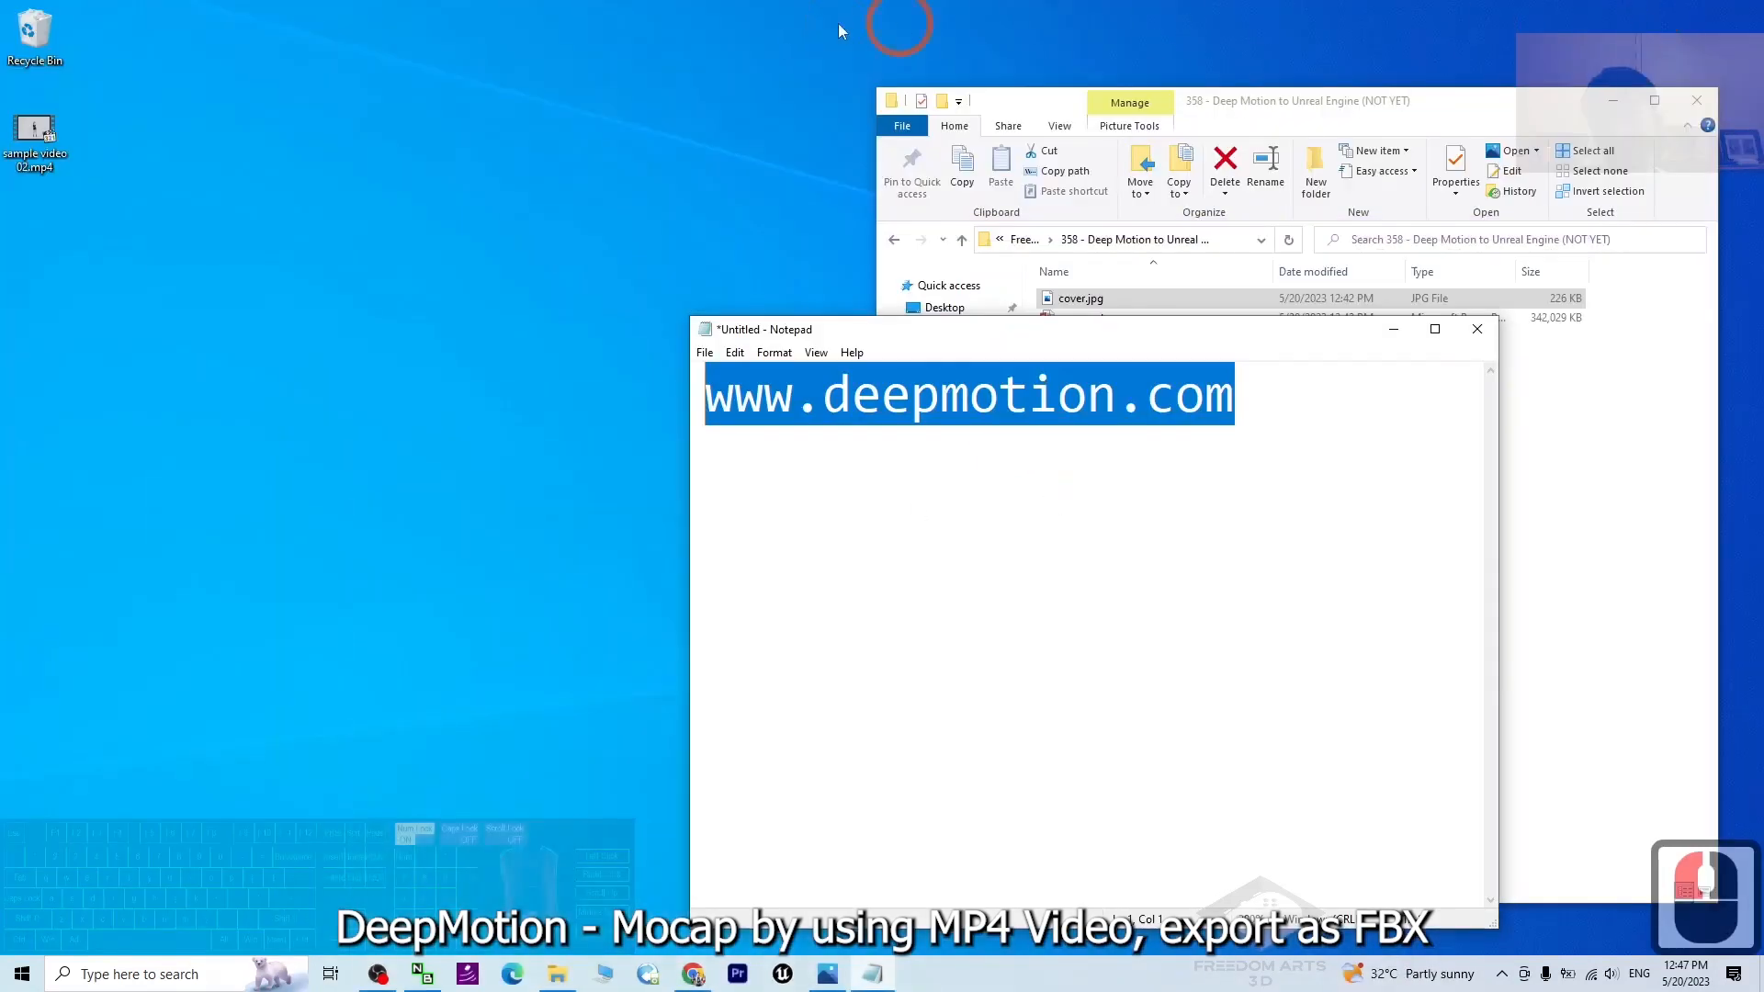
Preview the dance footage in the desktop file sample video 02.mp4 at several points, including enlarged, and close the player
{"action": "left_click", "coordinate": [34, 133]}
{"action": "double_click", "coordinate": [34, 133]}
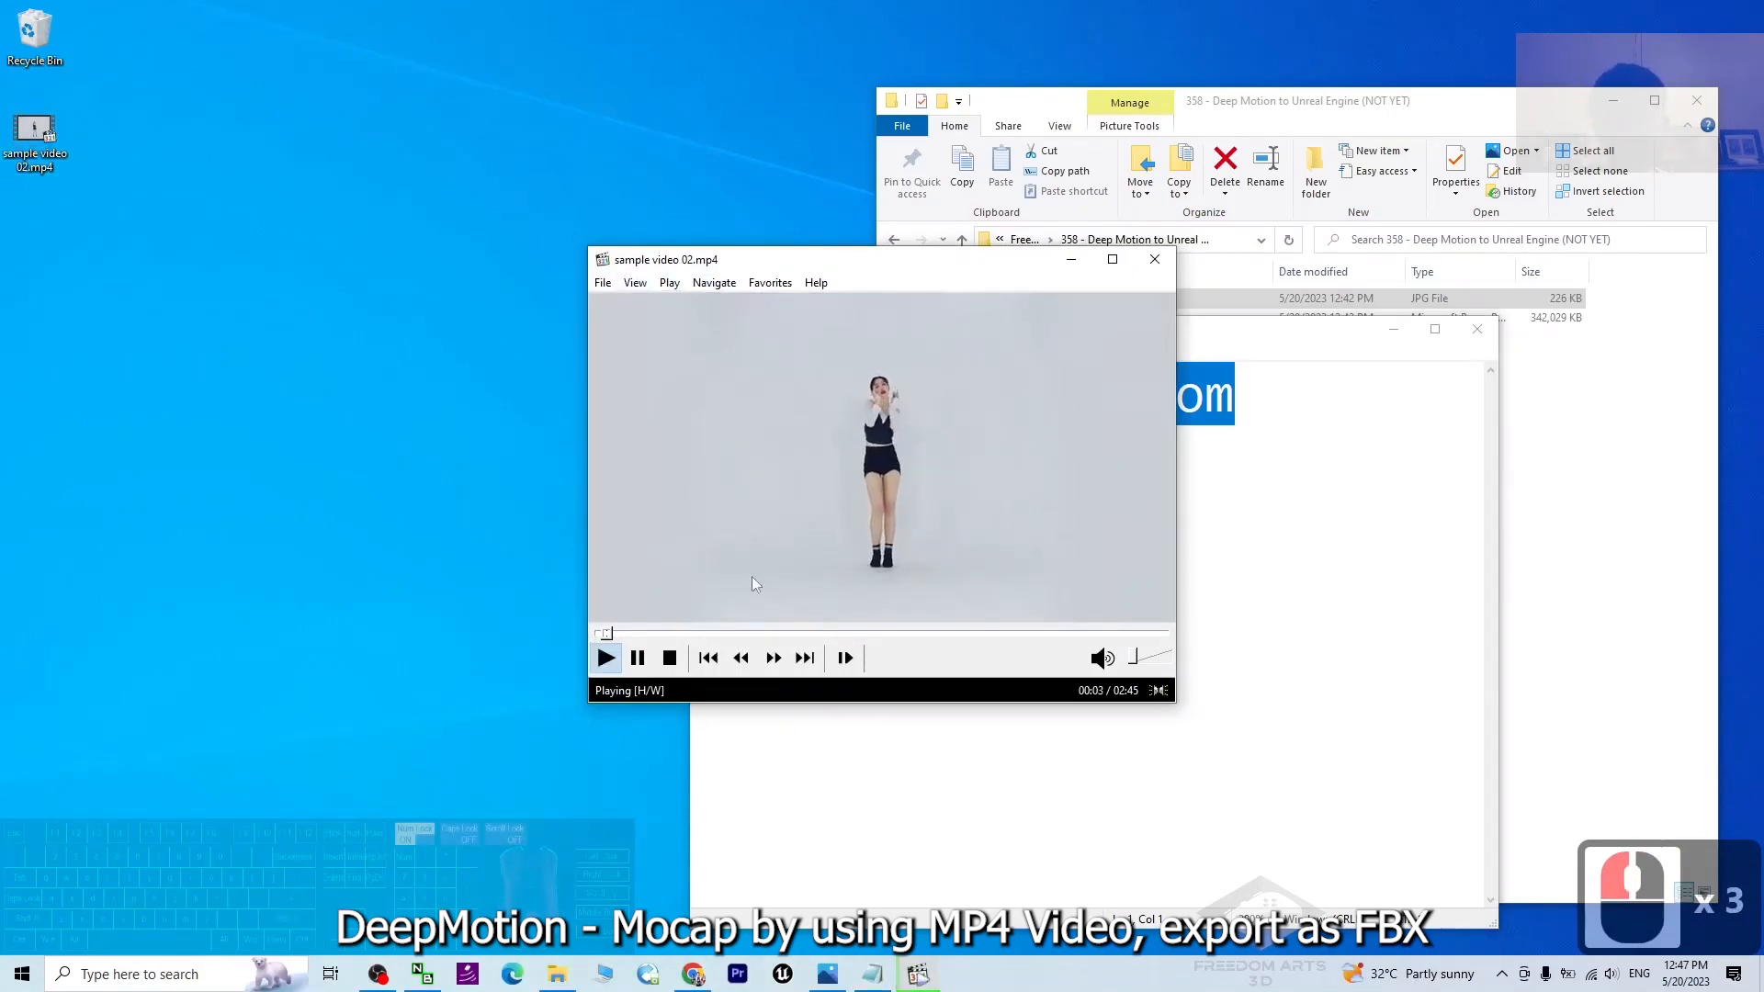
{"action": "left_click", "coordinate": [632, 634]}
{"action": "left_click", "coordinate": [706, 636]}
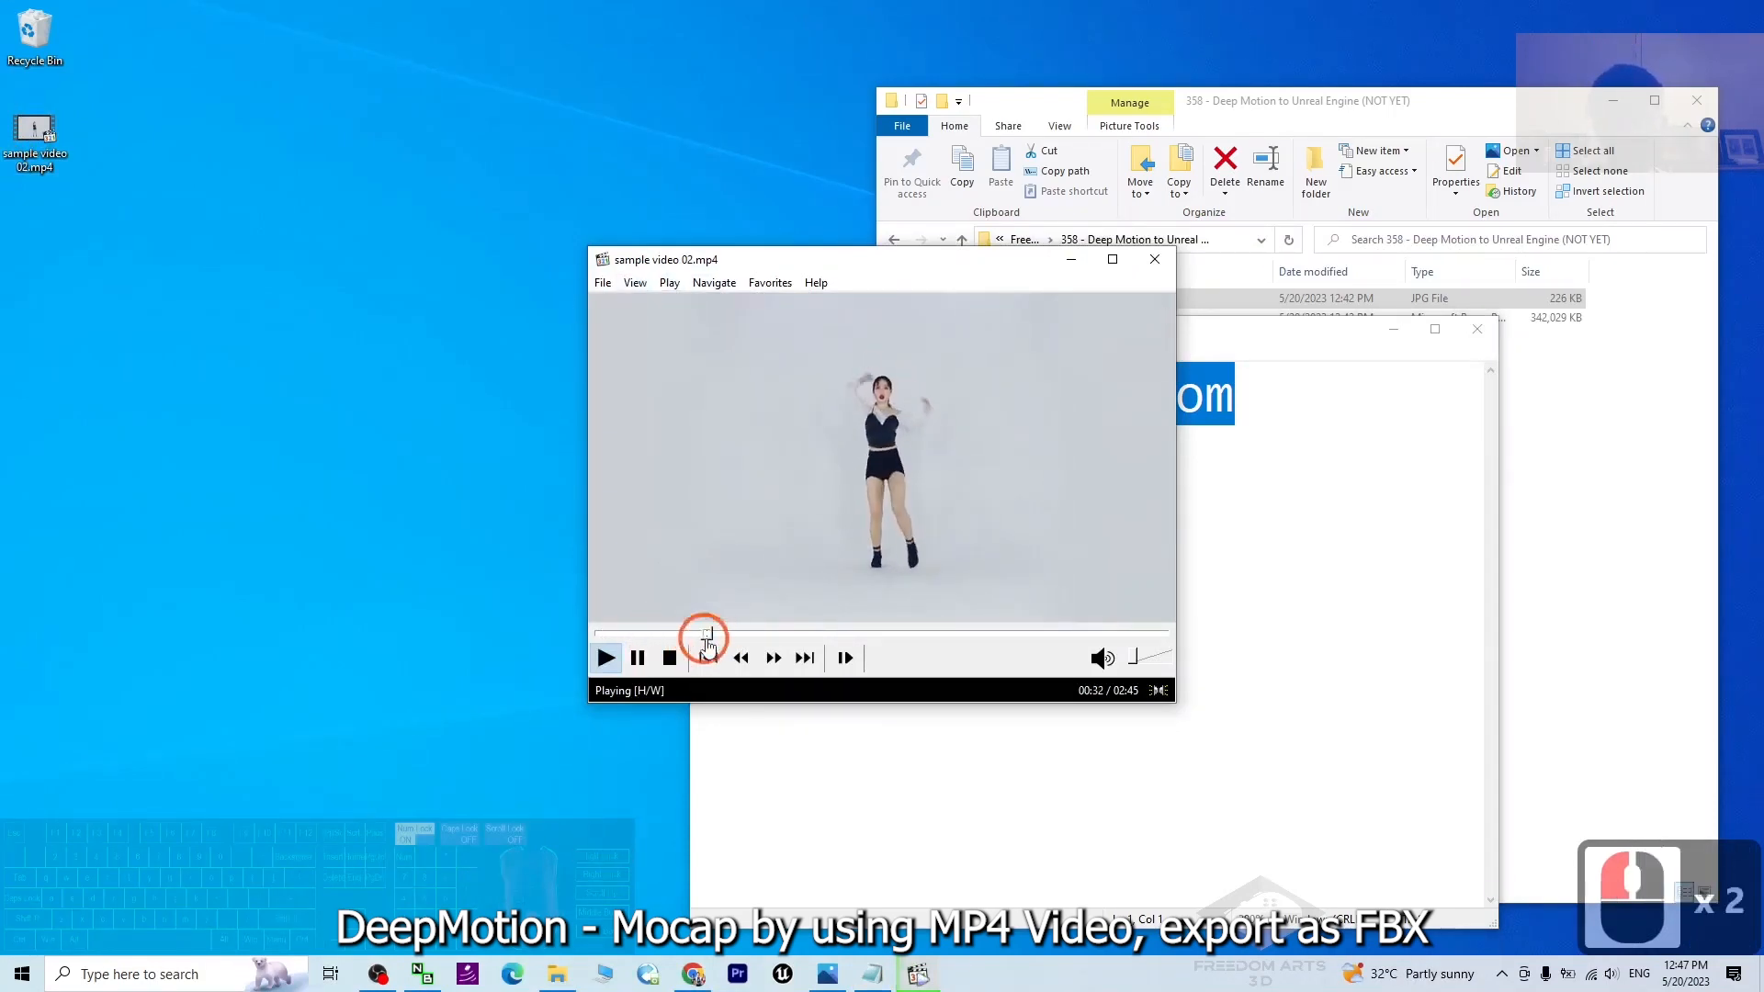
{"action": "left_click", "coordinate": [765, 634]}
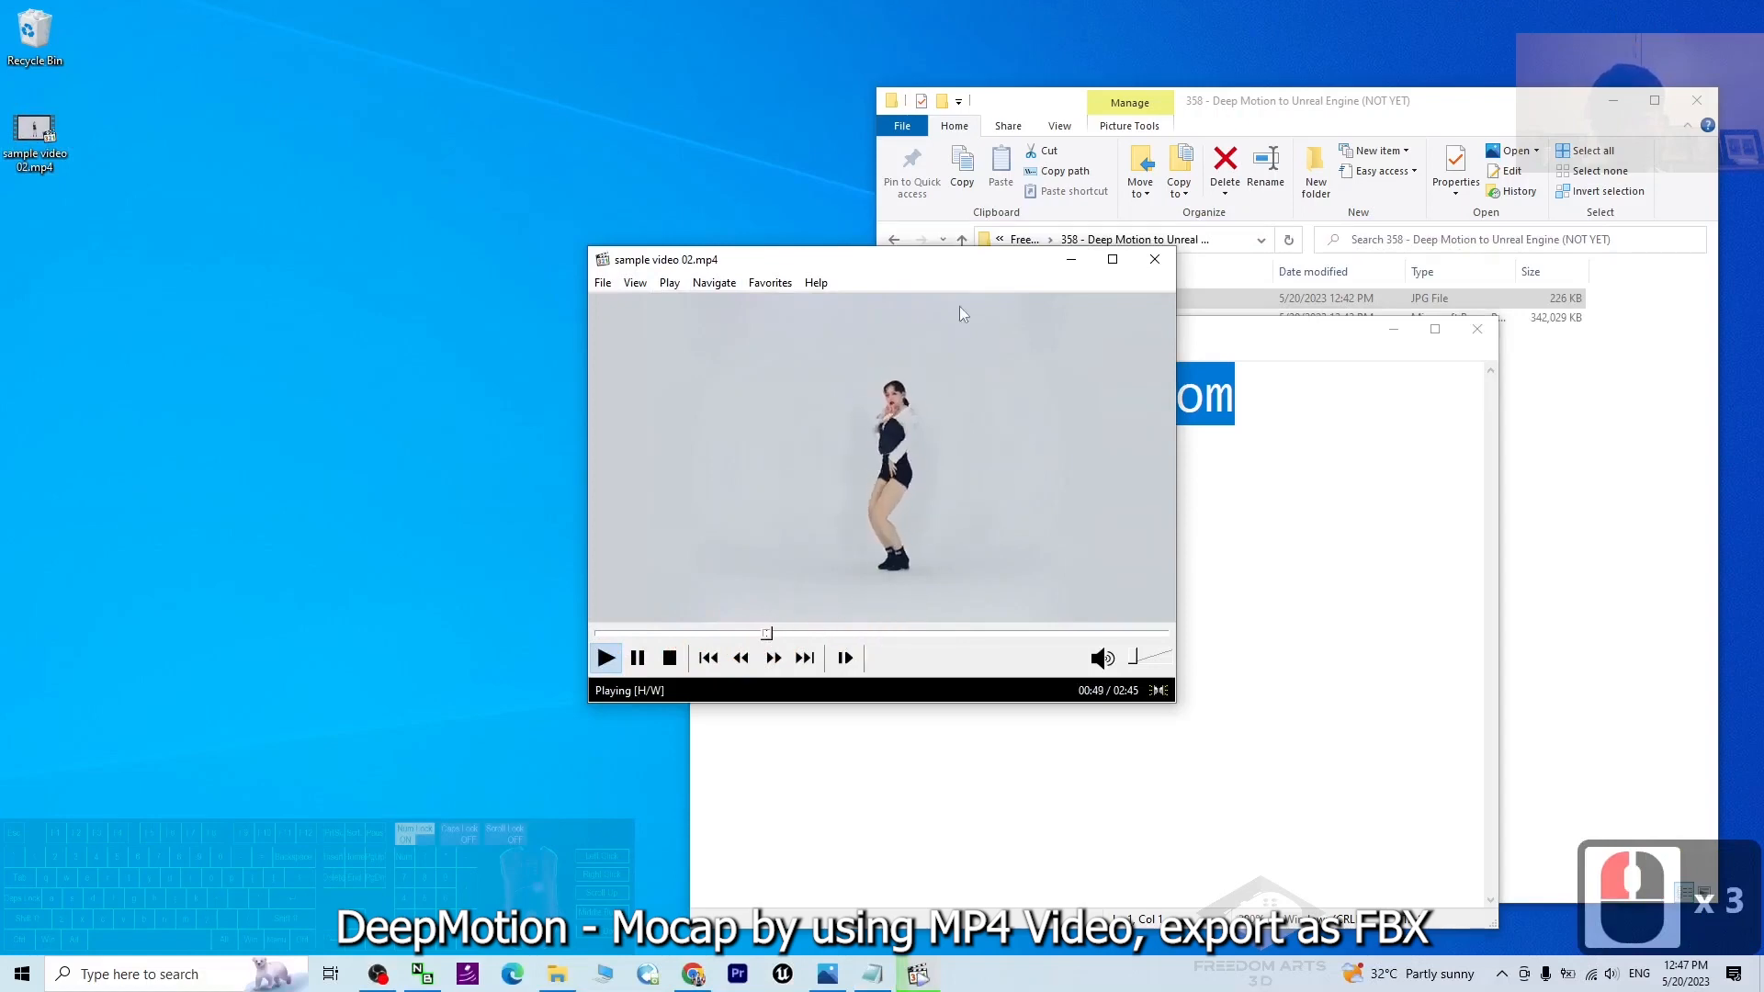
{"action": "left_click", "coordinate": [1112, 259]}
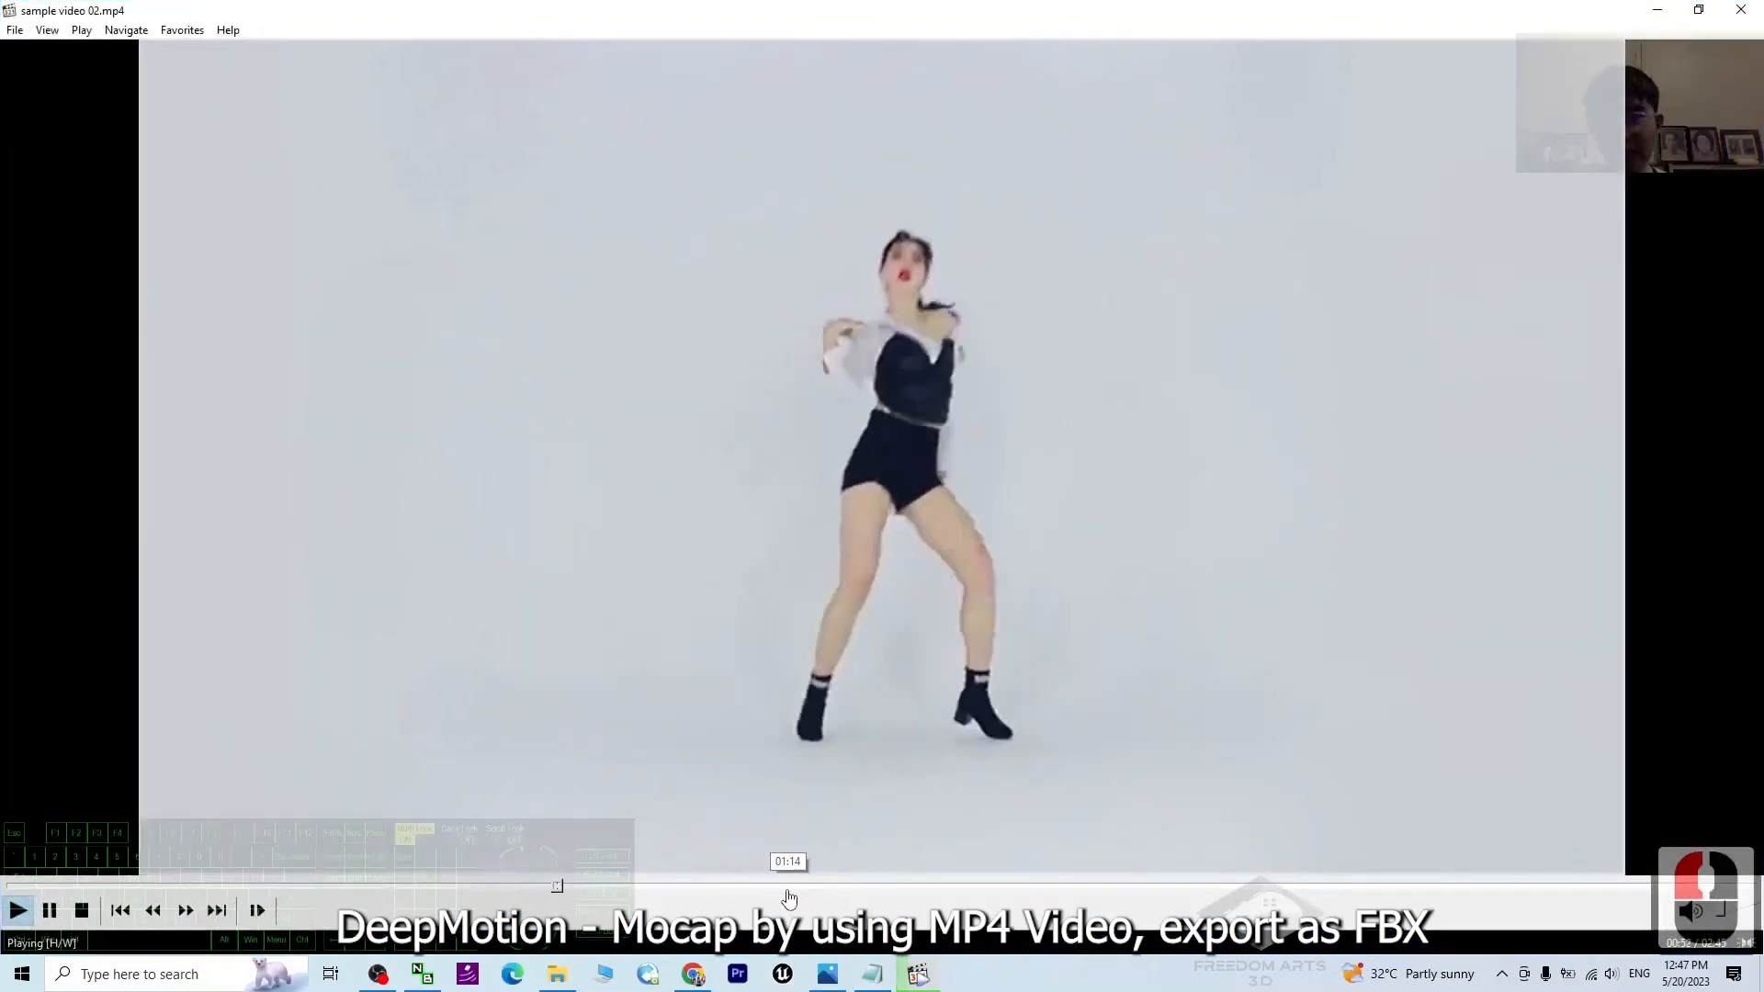
{"action": "left_click", "coordinate": [1022, 886]}
{"action": "double_click", "coordinate": [211, 9]}
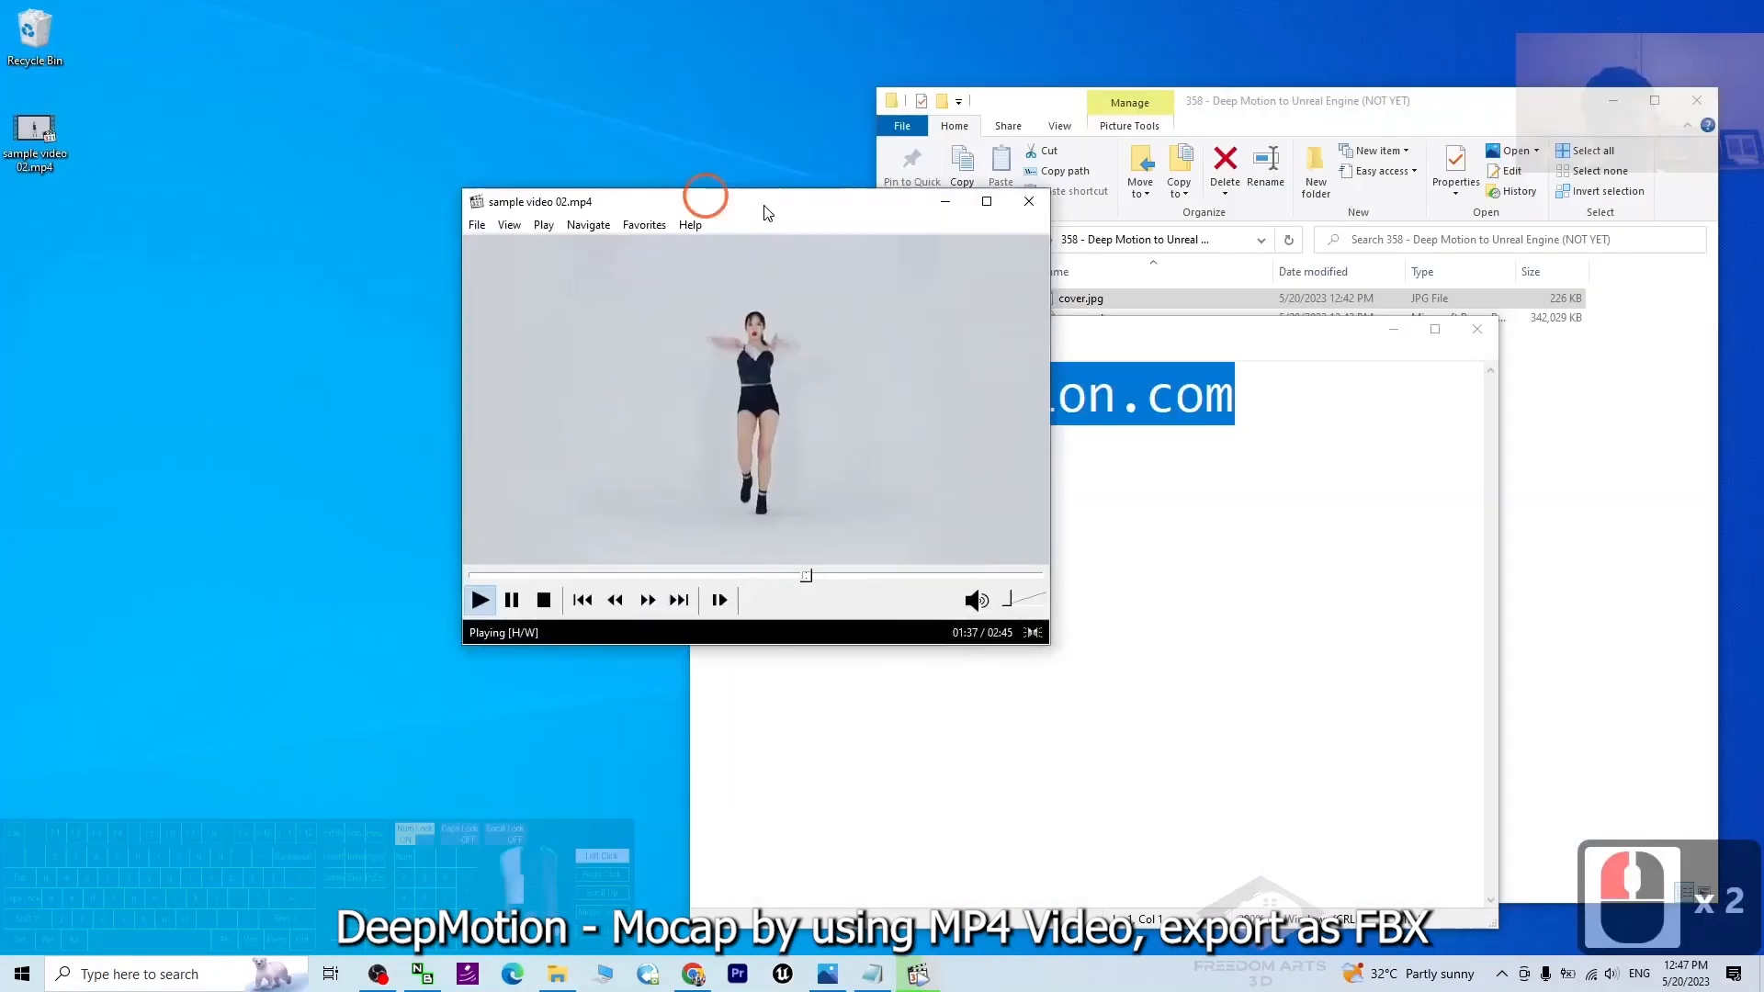
{"action": "left_click_drag", "start_coordinate": [701, 188], "coordinate": [670, 236]}
{"action": "left_click", "coordinate": [1020, 237]}
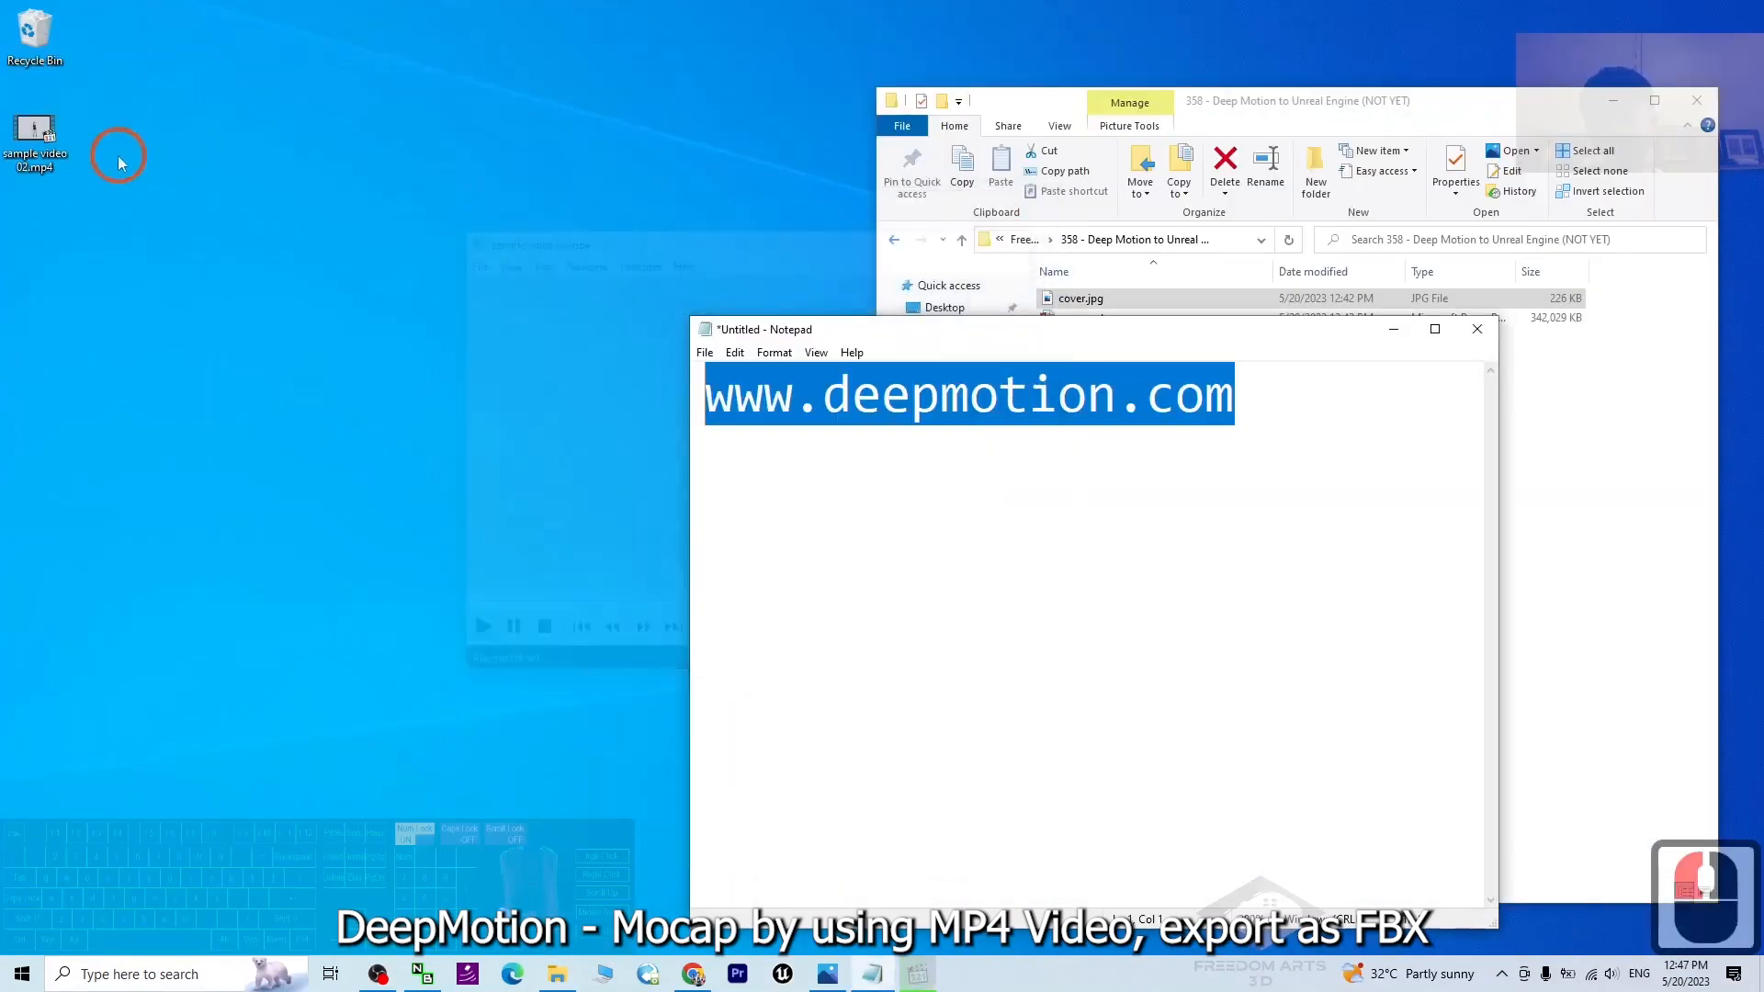
Return to the DeepMotion dashboard in Chrome and start a new creation in Animate 3D
{"action": "left_click", "coordinate": [705, 964]}
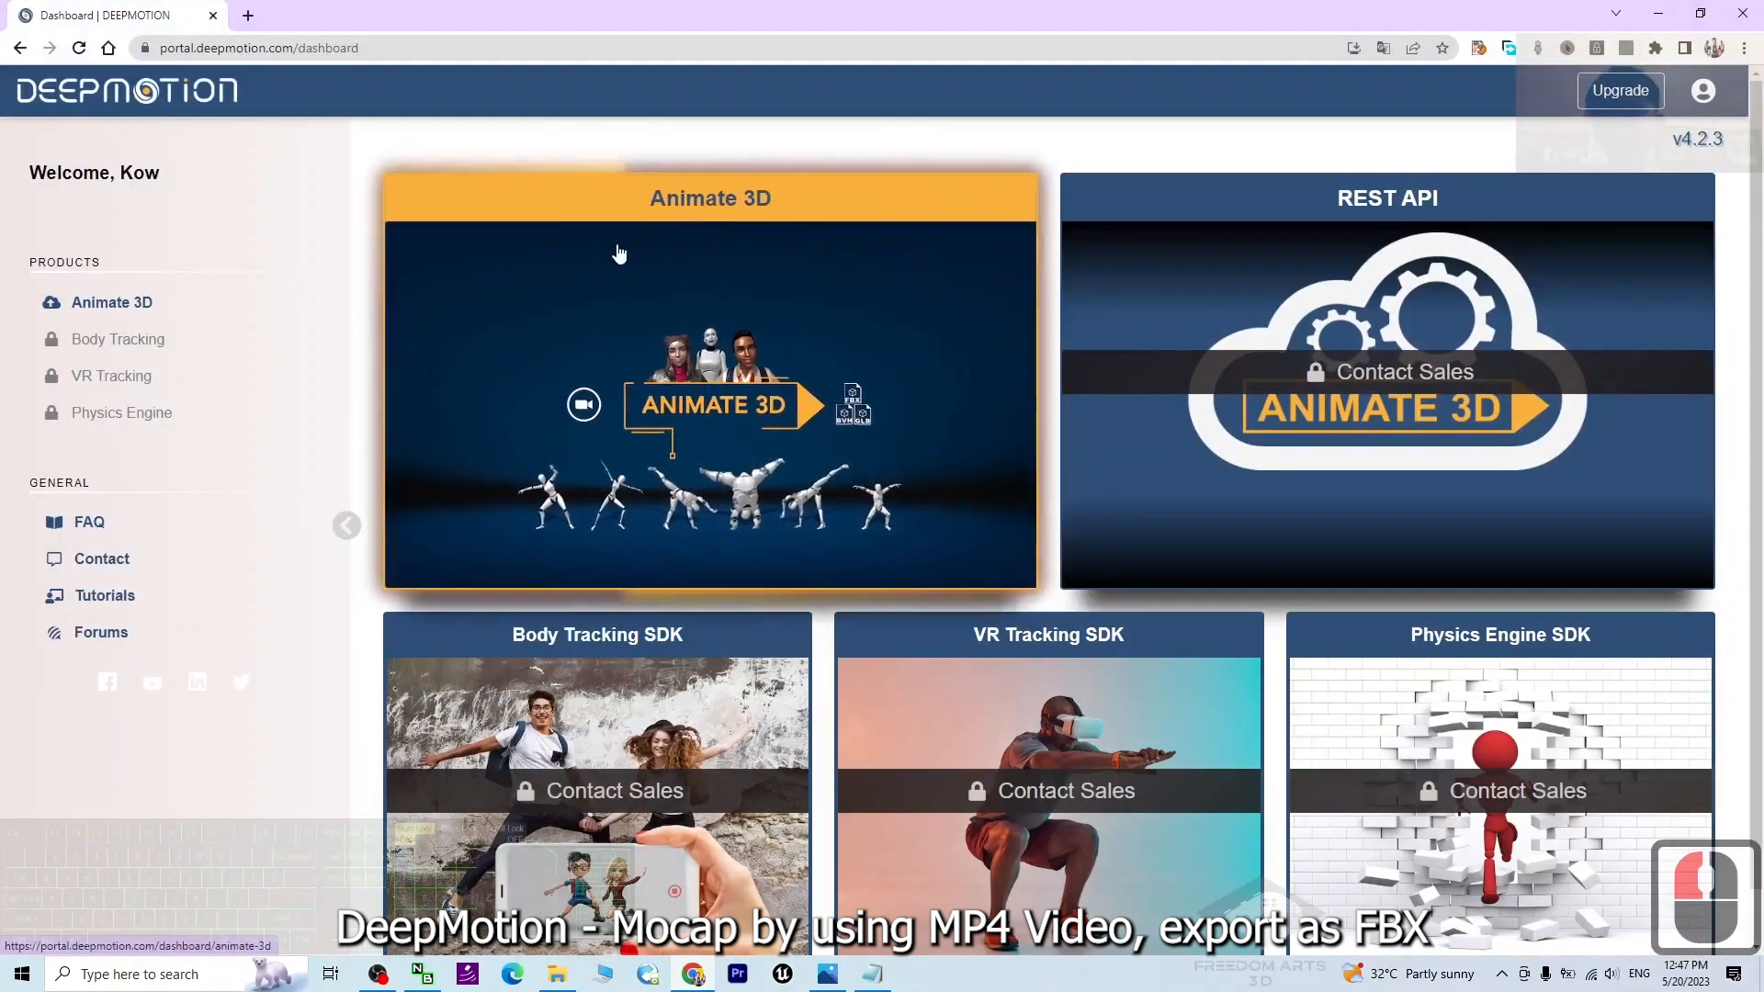
{"action": "left_click", "coordinate": [754, 278]}
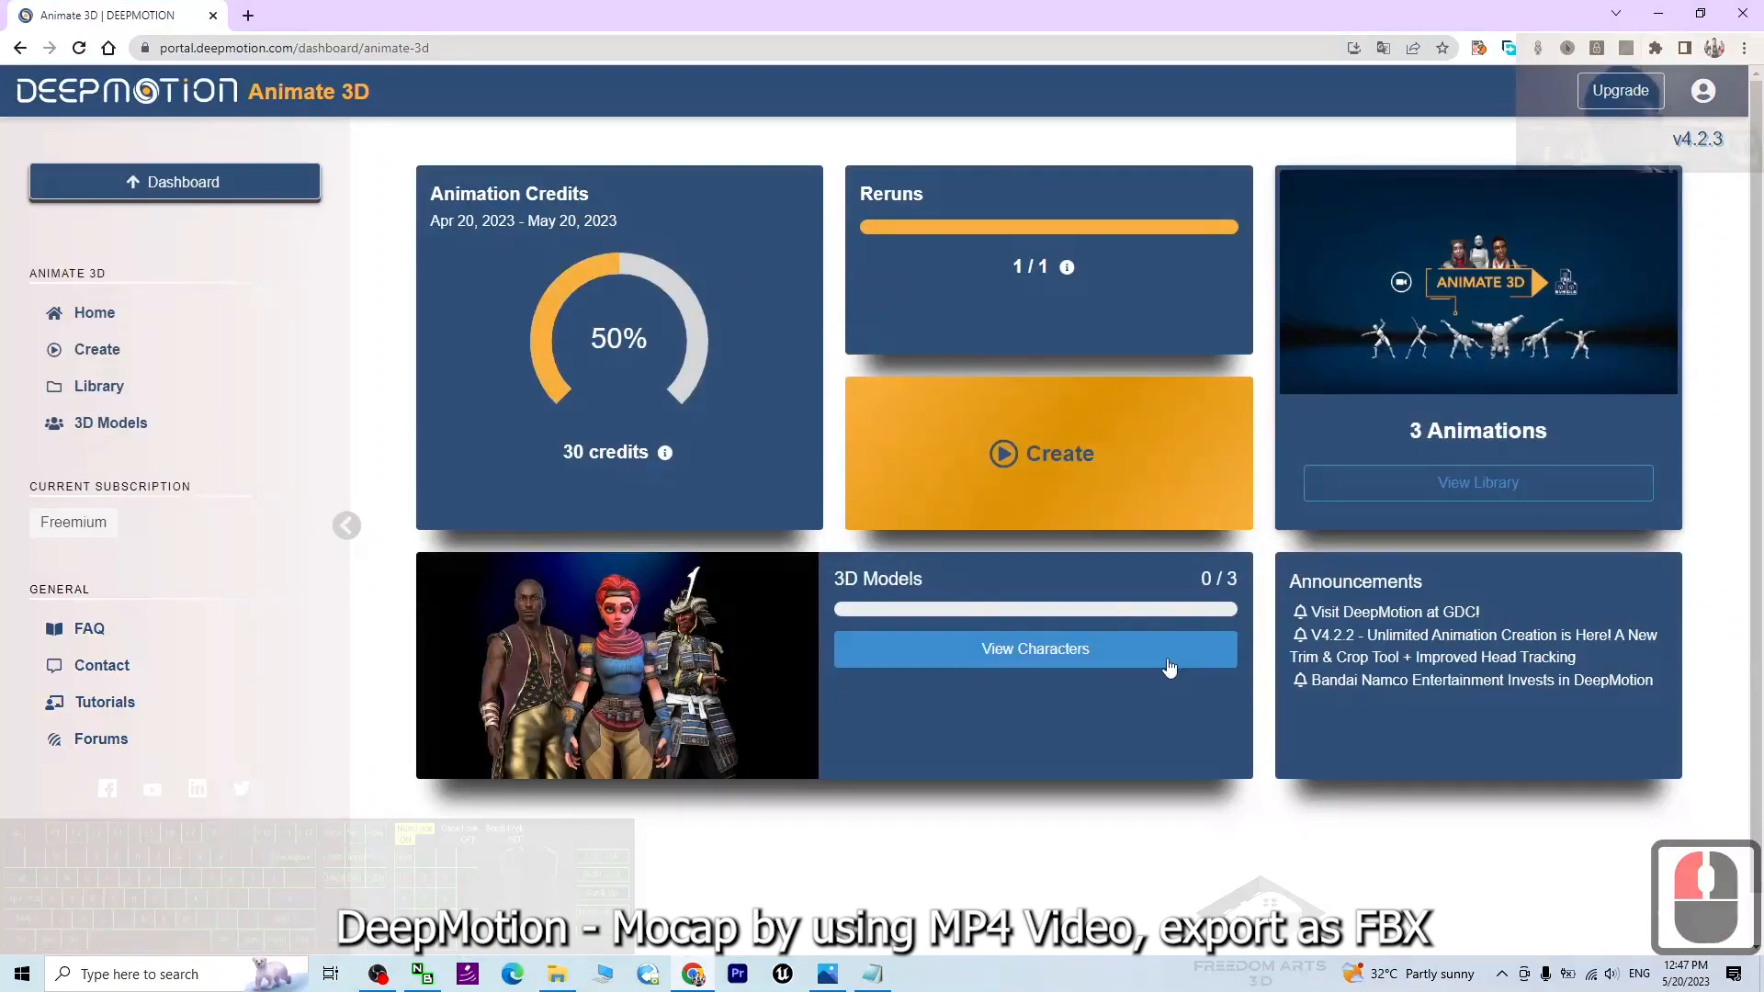
{"action": "left_click", "coordinate": [1019, 450]}
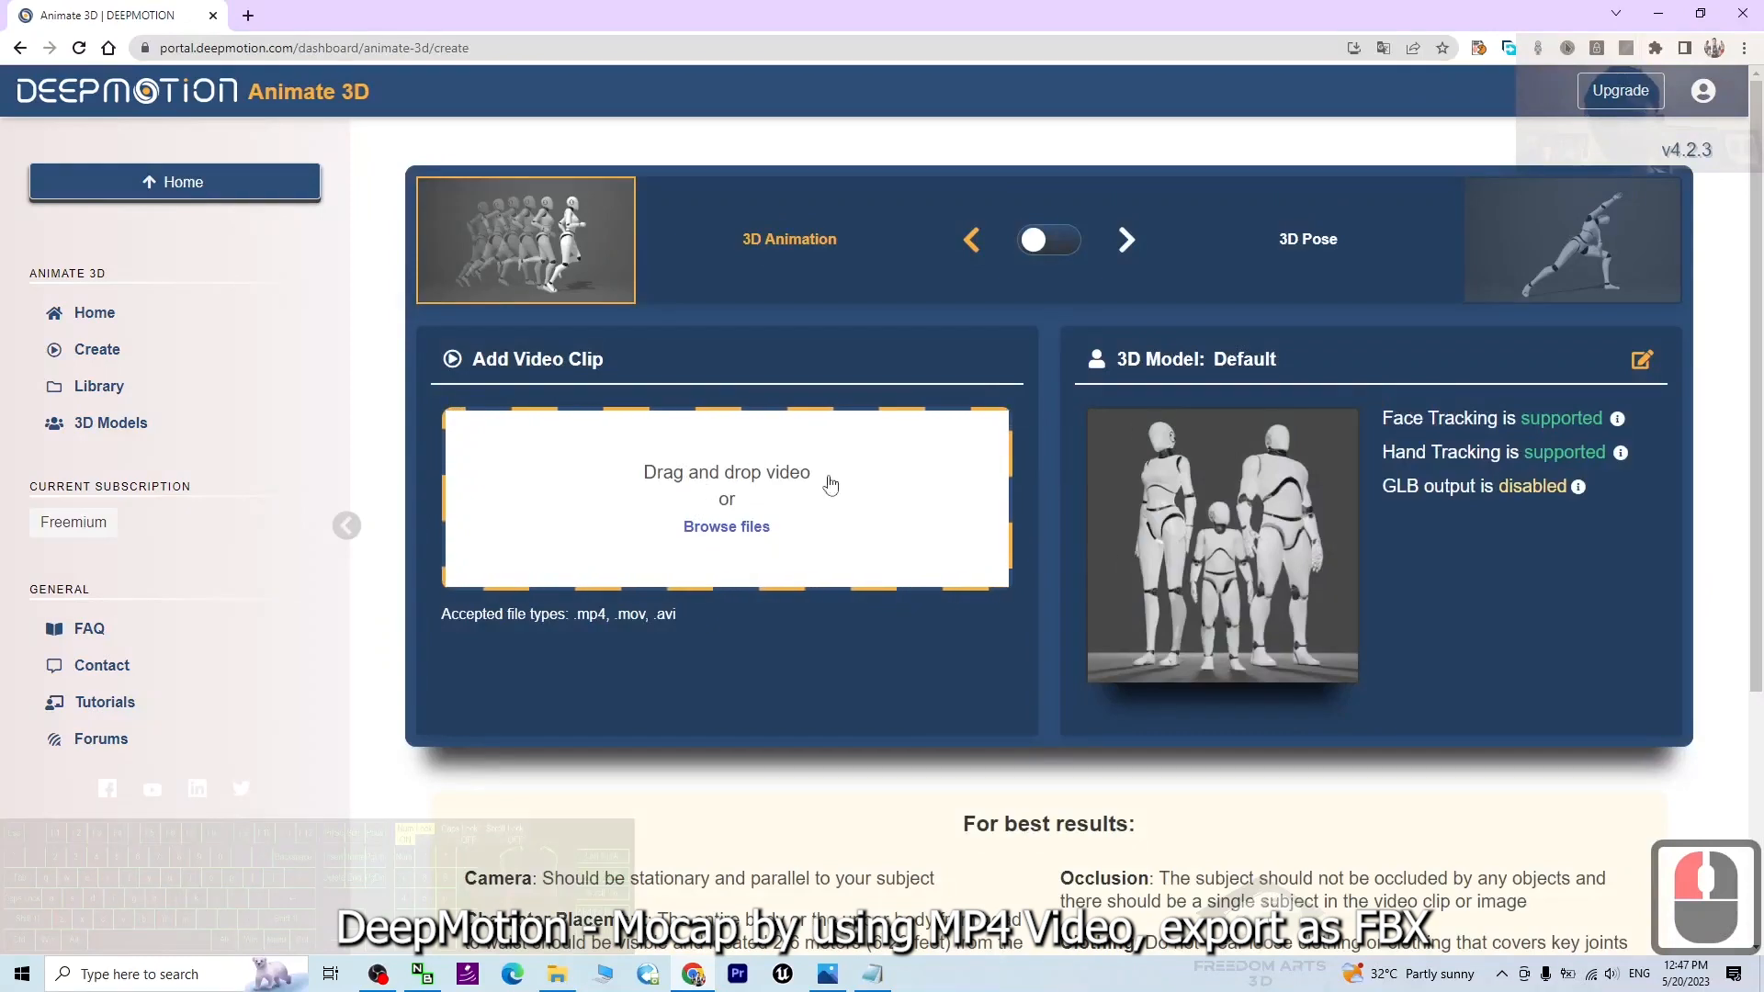
Add sample video 02.mp4 from the desktop as the 3D Animation video clip and rename it 003
{"action": "left_click_drag", "start_coordinate": [863, 15], "coordinate": [863, 67]}
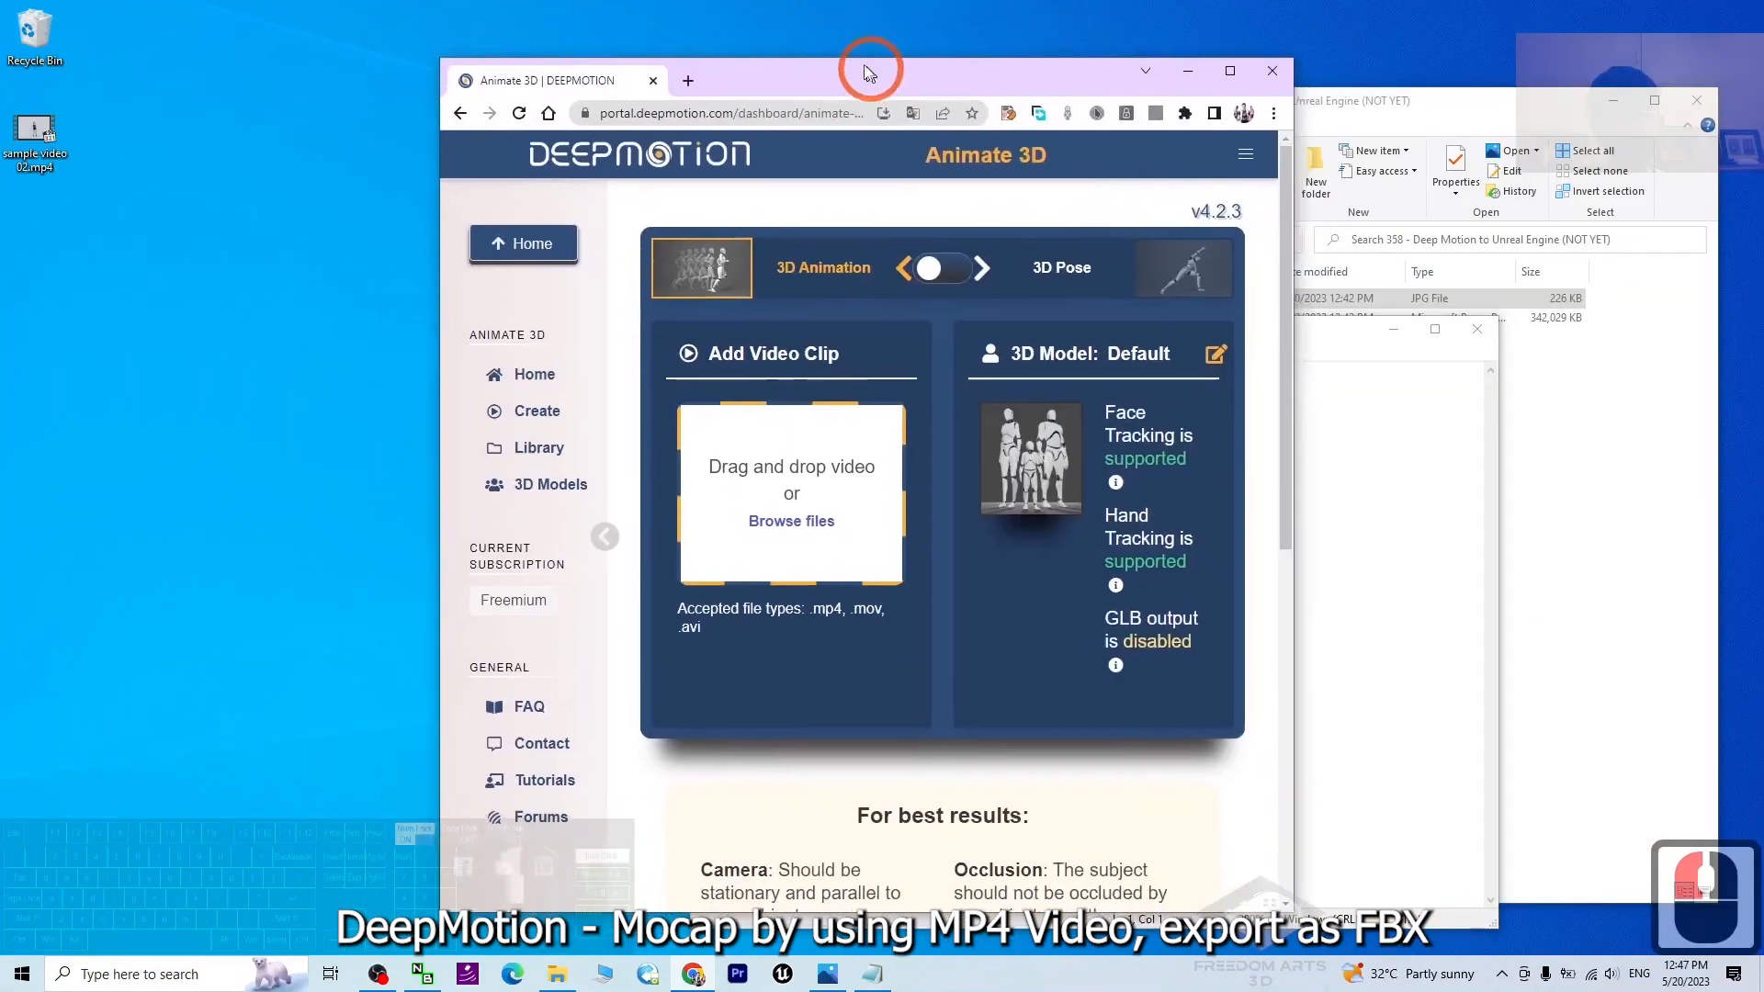
{"action": "left_click", "coordinate": [32, 126]}
{"action": "left_click_drag", "start_coordinate": [32, 126], "coordinate": [799, 501]}
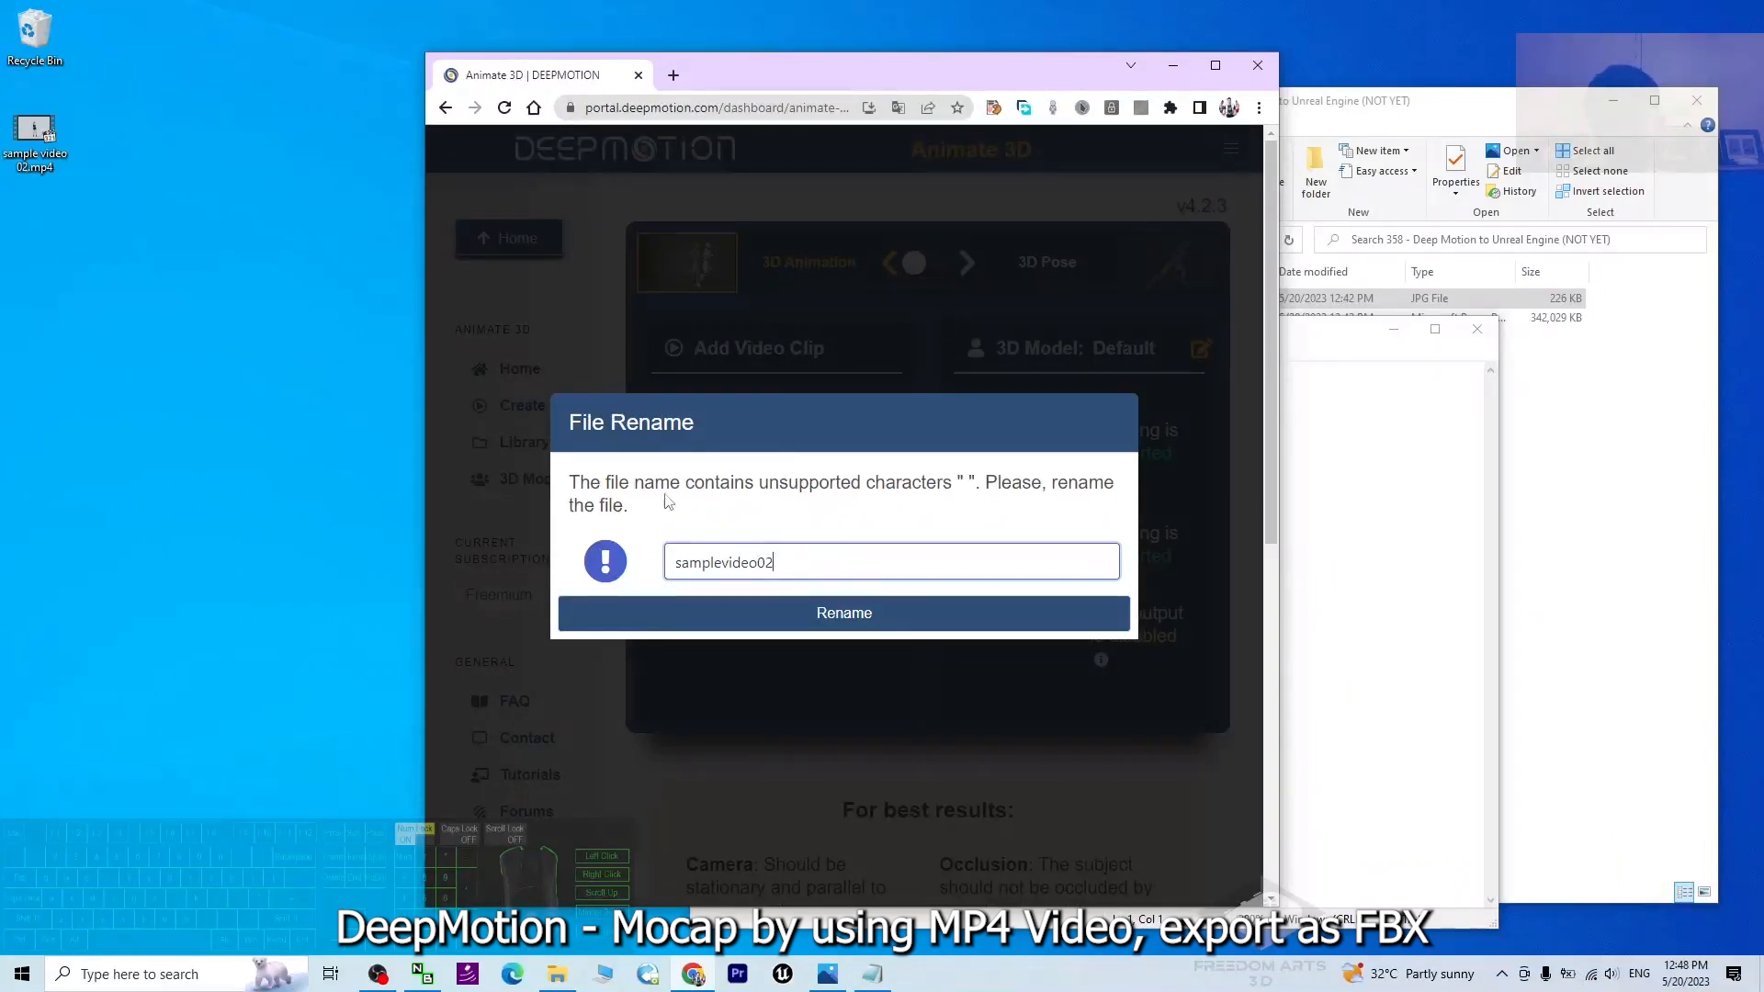
{"action": "double_click", "coordinate": [864, 563]}
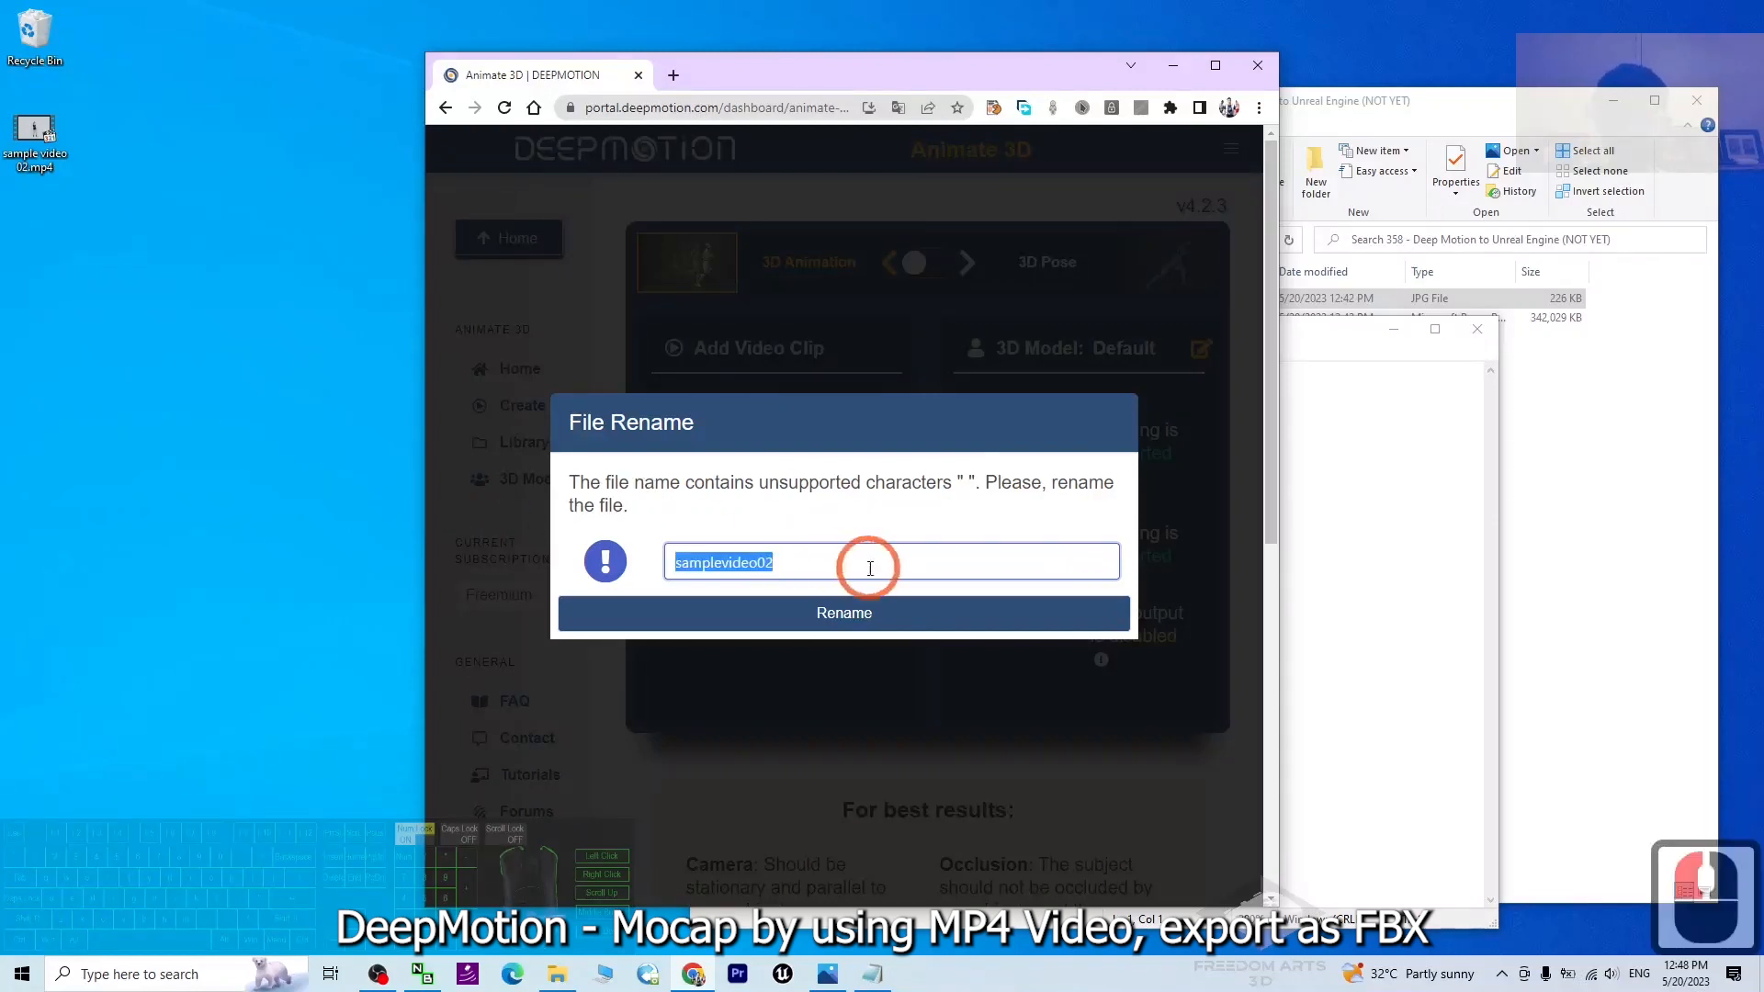
{"action": "type", "text": "003"}
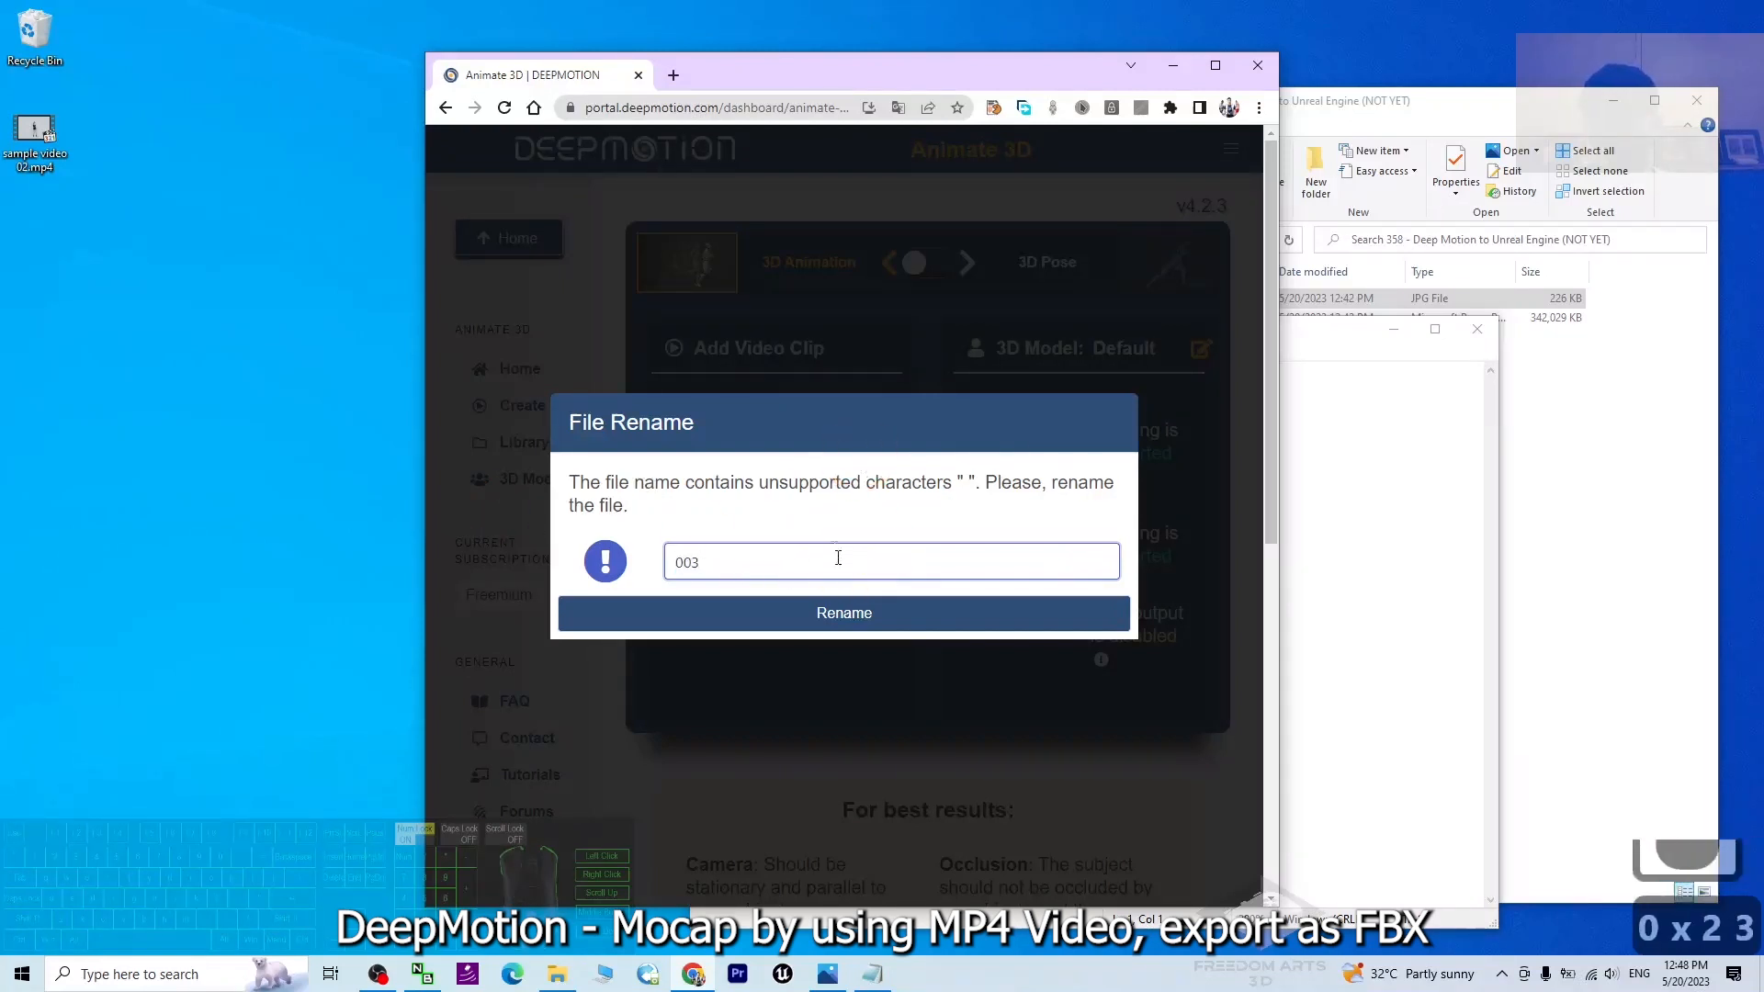
{"action": "left_click", "coordinate": [843, 615]}
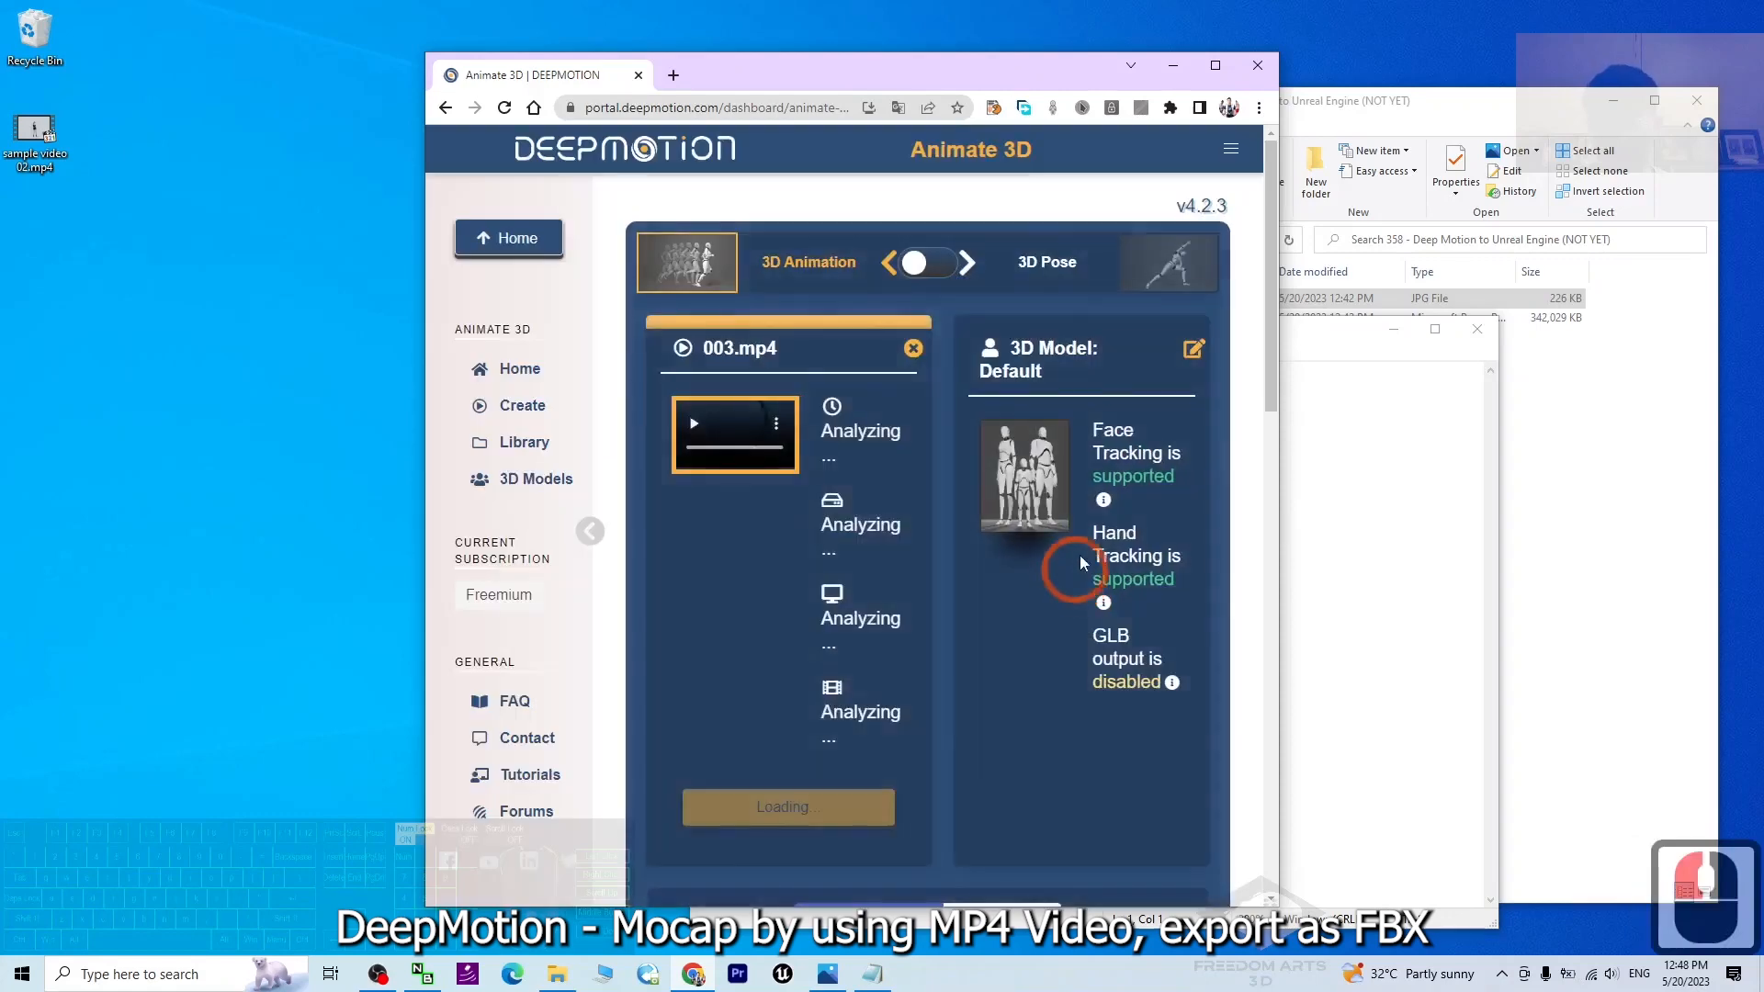
{"action": "left_click", "coordinate": [1216, 67]}
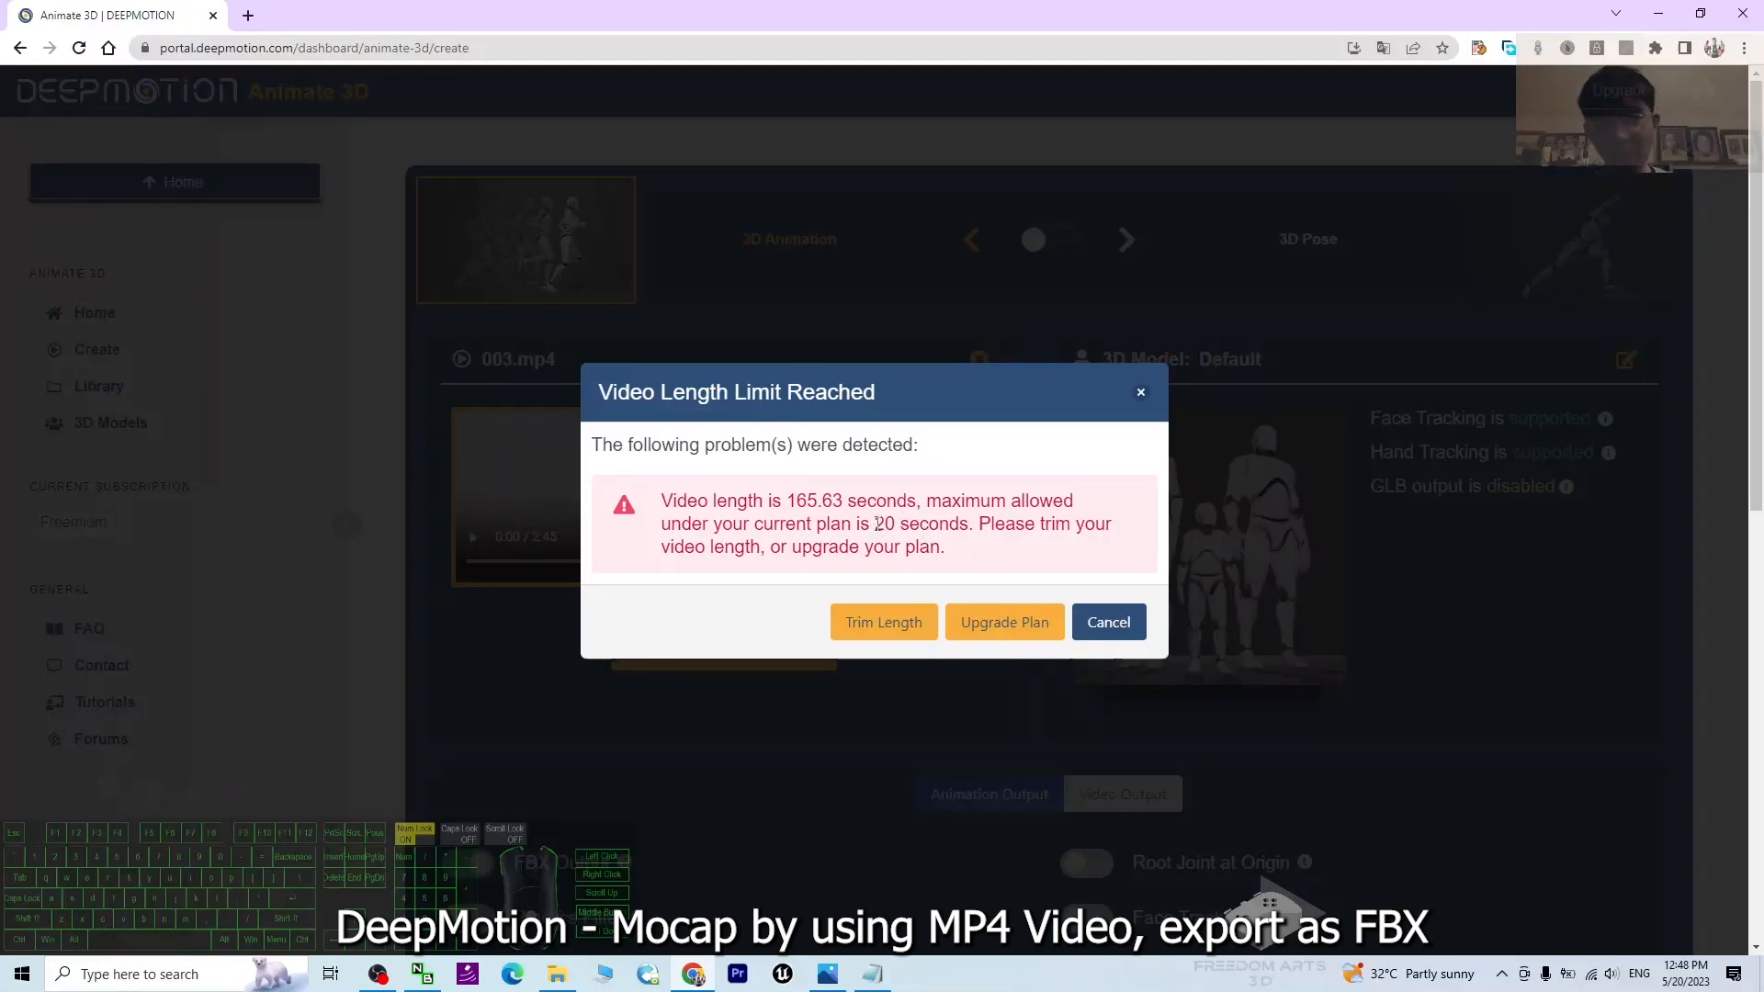
Trim the clip to the 20-second section from 00:31 to 00:51 and save the trimmed video
{"action": "left_click_drag", "start_coordinate": [875, 524], "coordinate": [990, 526]}
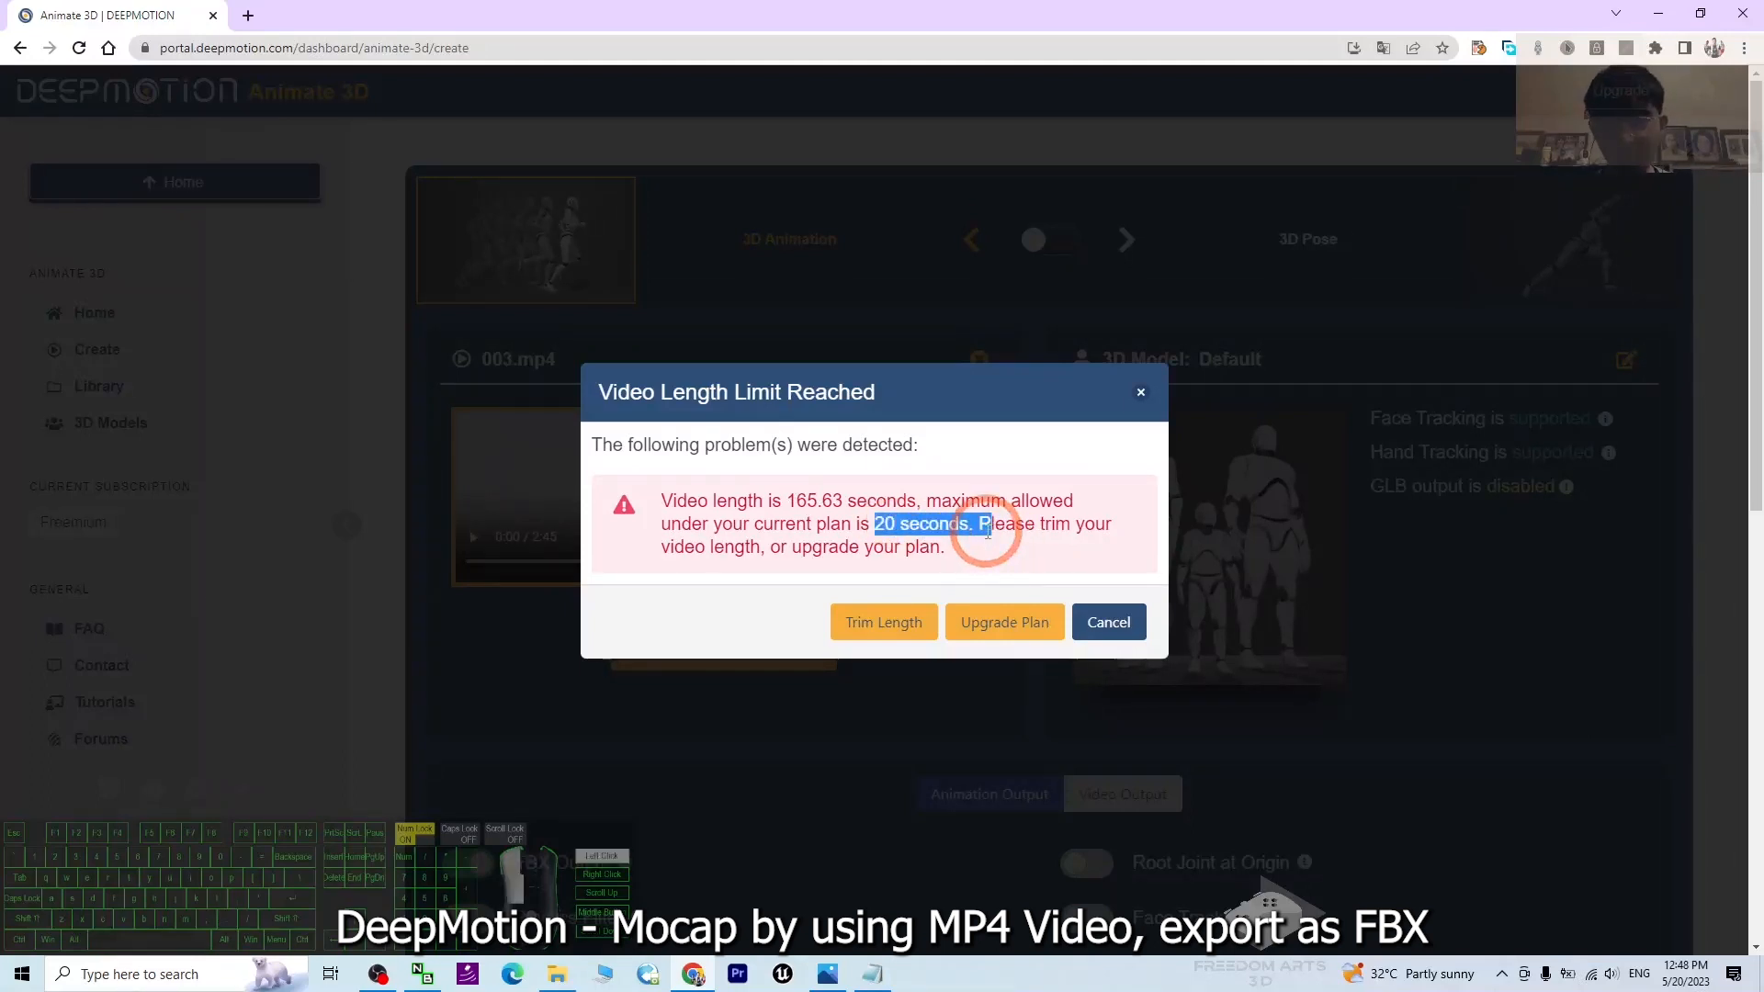
{"action": "left_click", "coordinate": [885, 626]}
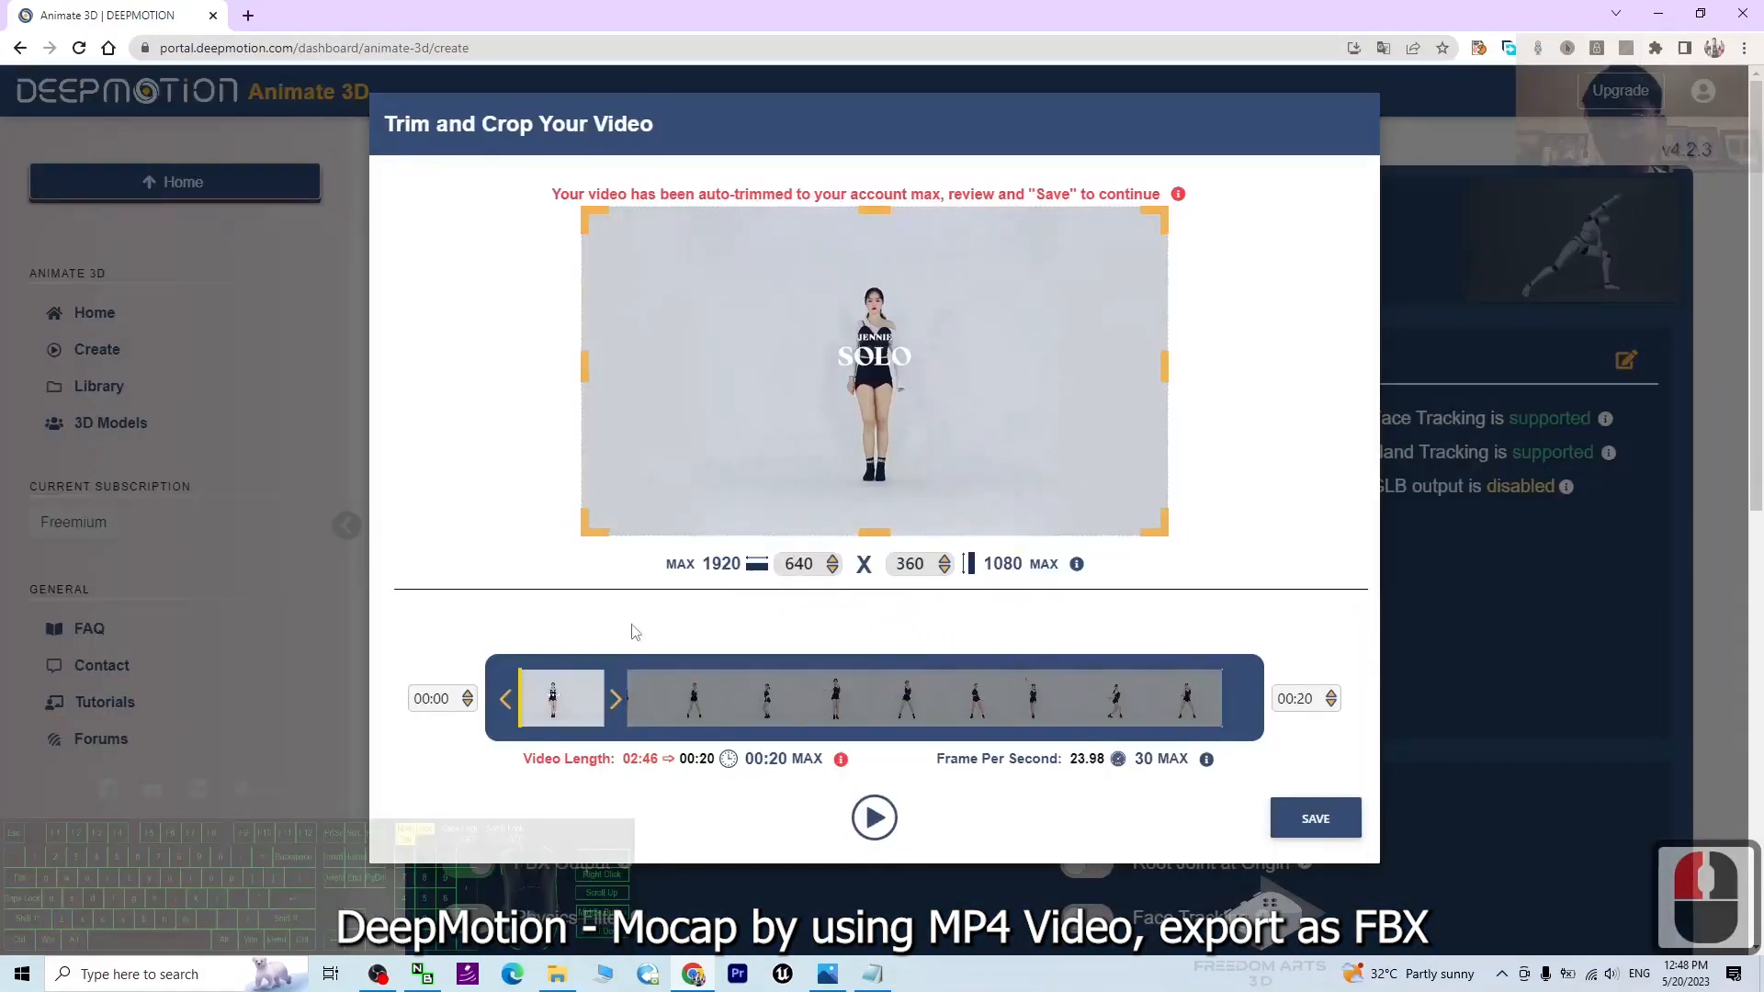
{"action": "left_click", "coordinate": [584, 707]}
{"action": "left_click_drag", "start_coordinate": [584, 708], "coordinate": [731, 706]}
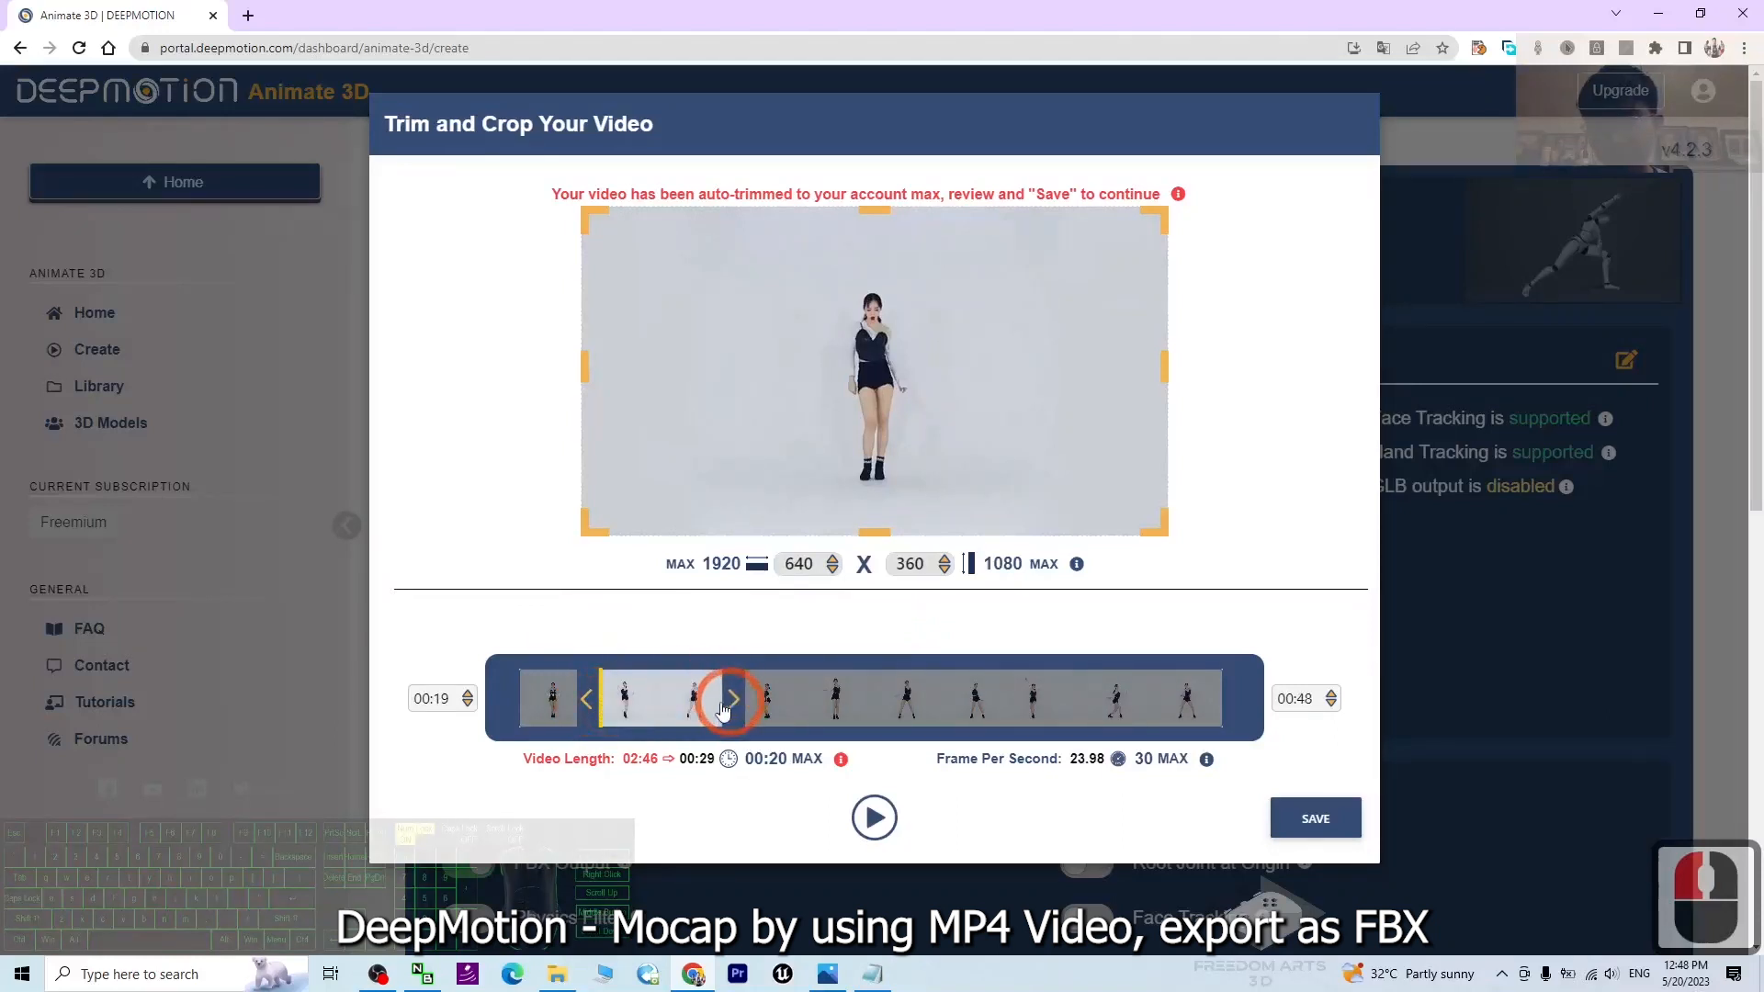
{"action": "left_click_drag", "start_coordinate": [593, 703], "coordinate": [747, 704]}
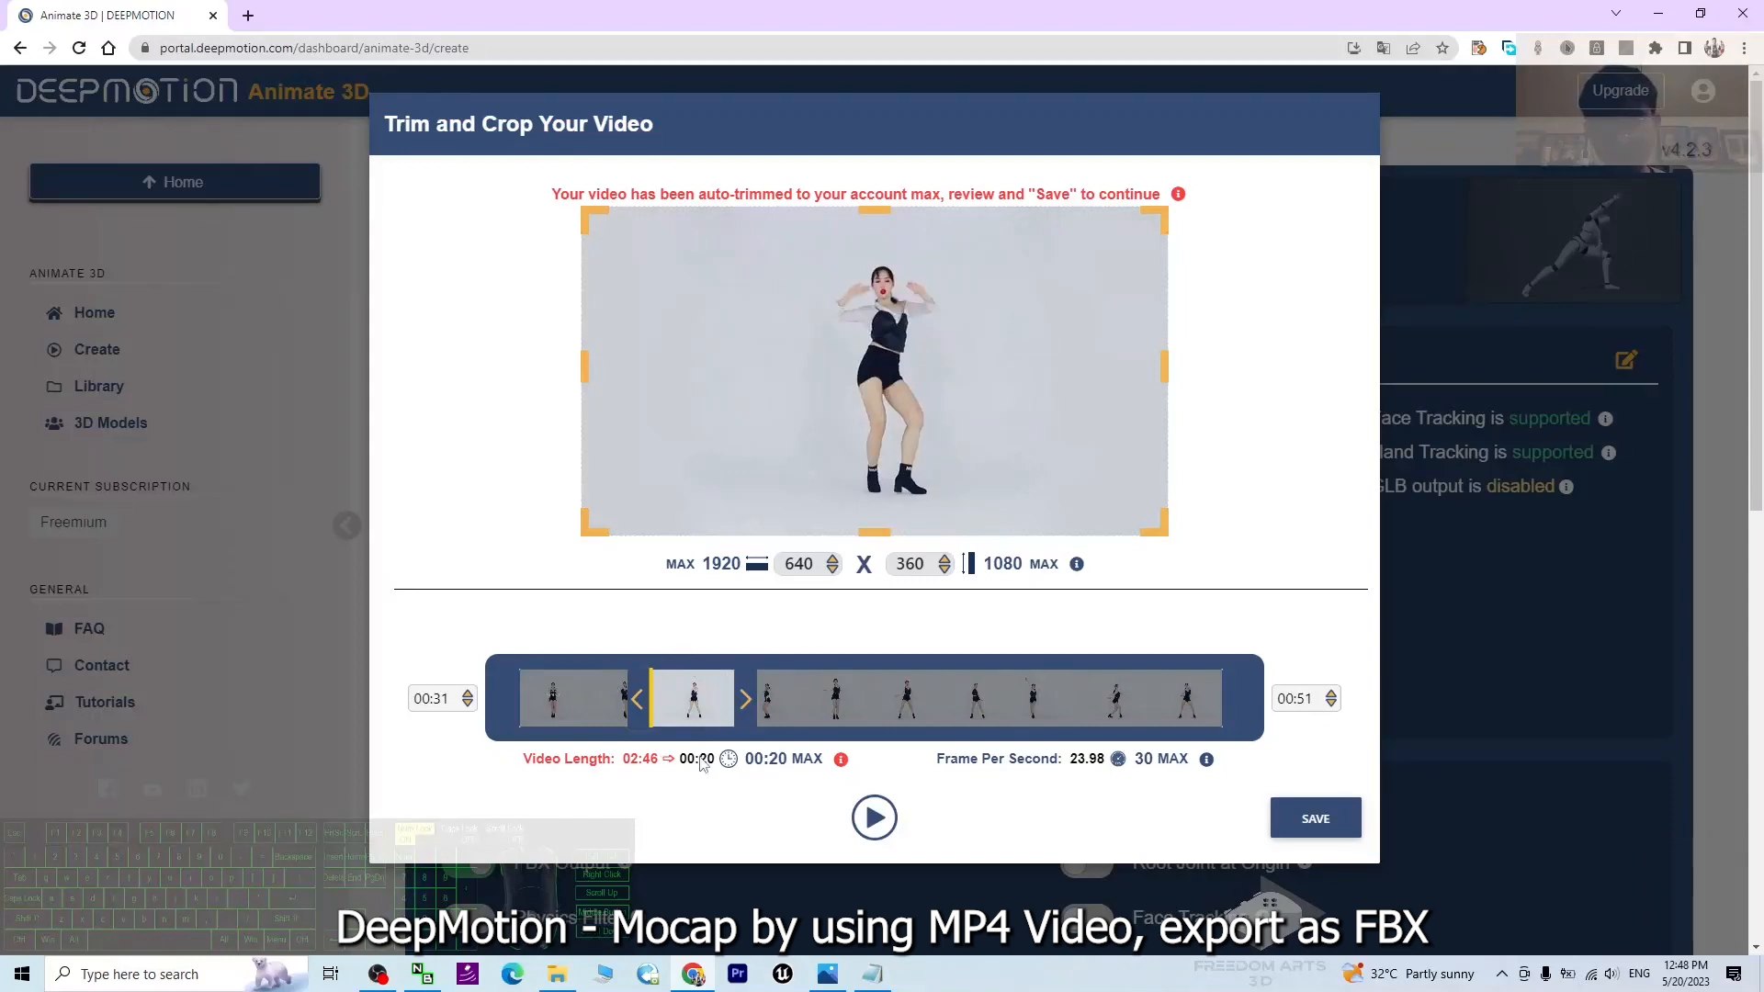
{"action": "left_click", "coordinate": [1314, 820]}
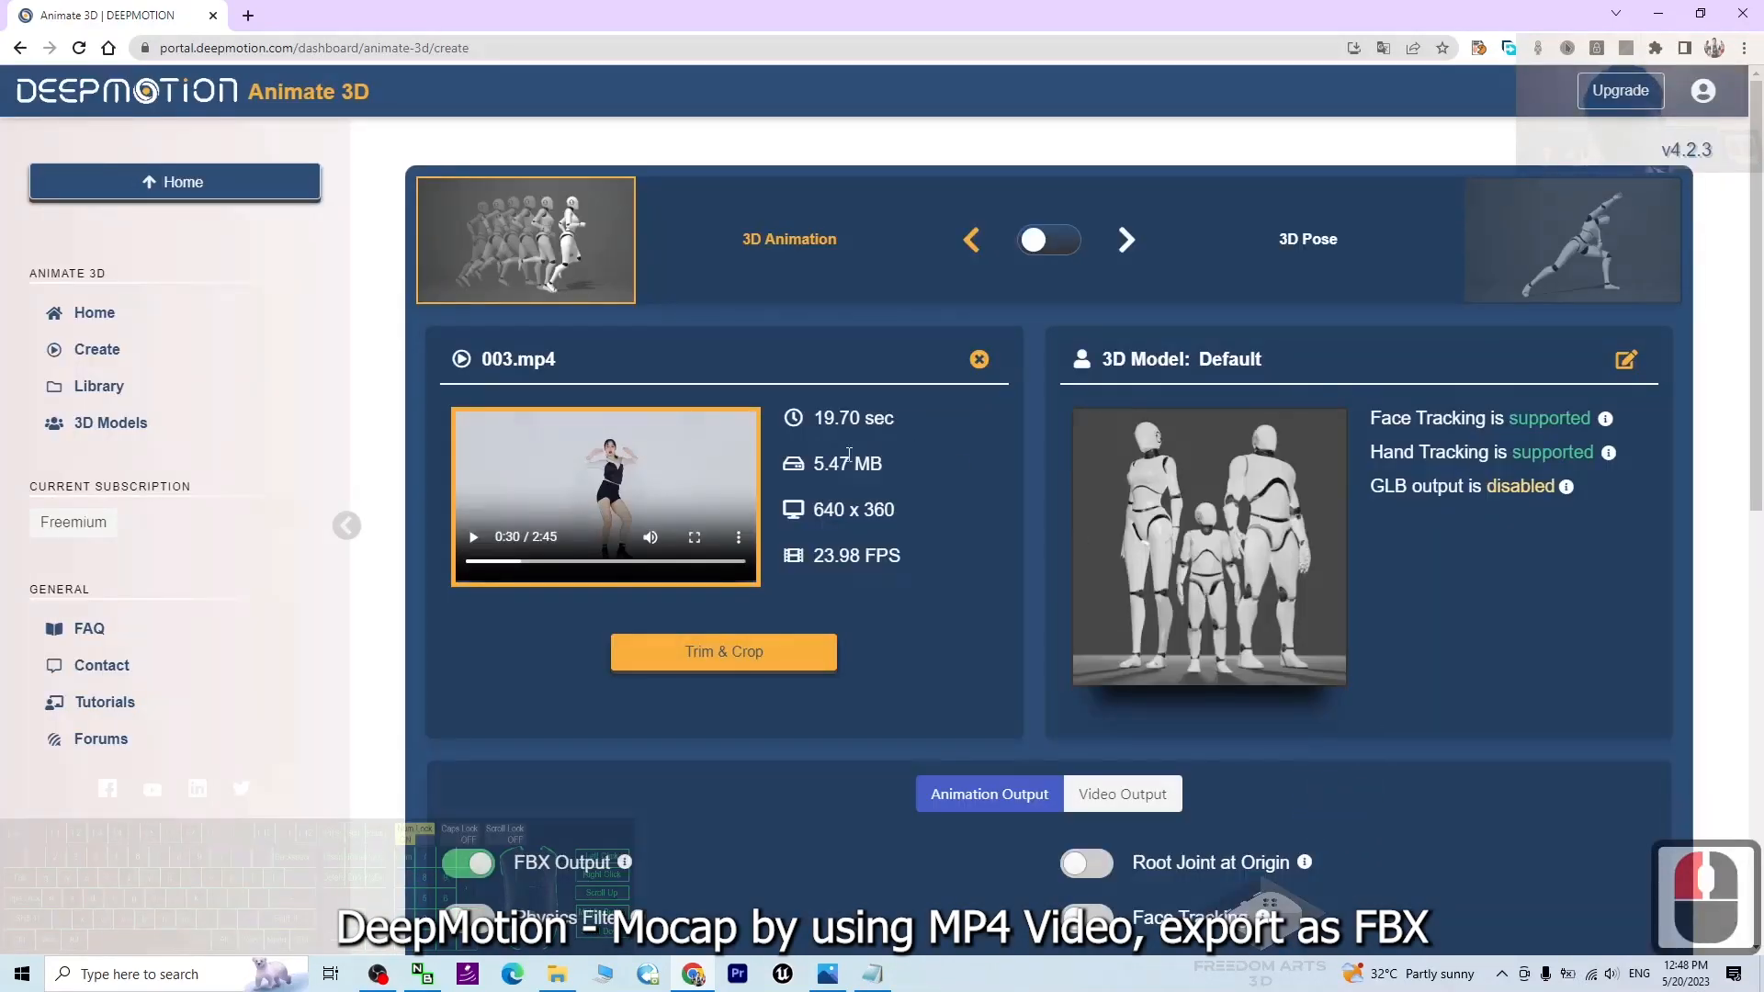
Review the animation output settings for 003.mp4 and enable Hand Tracking (Beta)
{"action": "scroll", "coordinate": [850, 450], "scroll_direction": "down", "scroll_amount": 1}
{"action": "scroll", "coordinate": [853, 438], "scroll_direction": "up", "scroll_amount": 1}
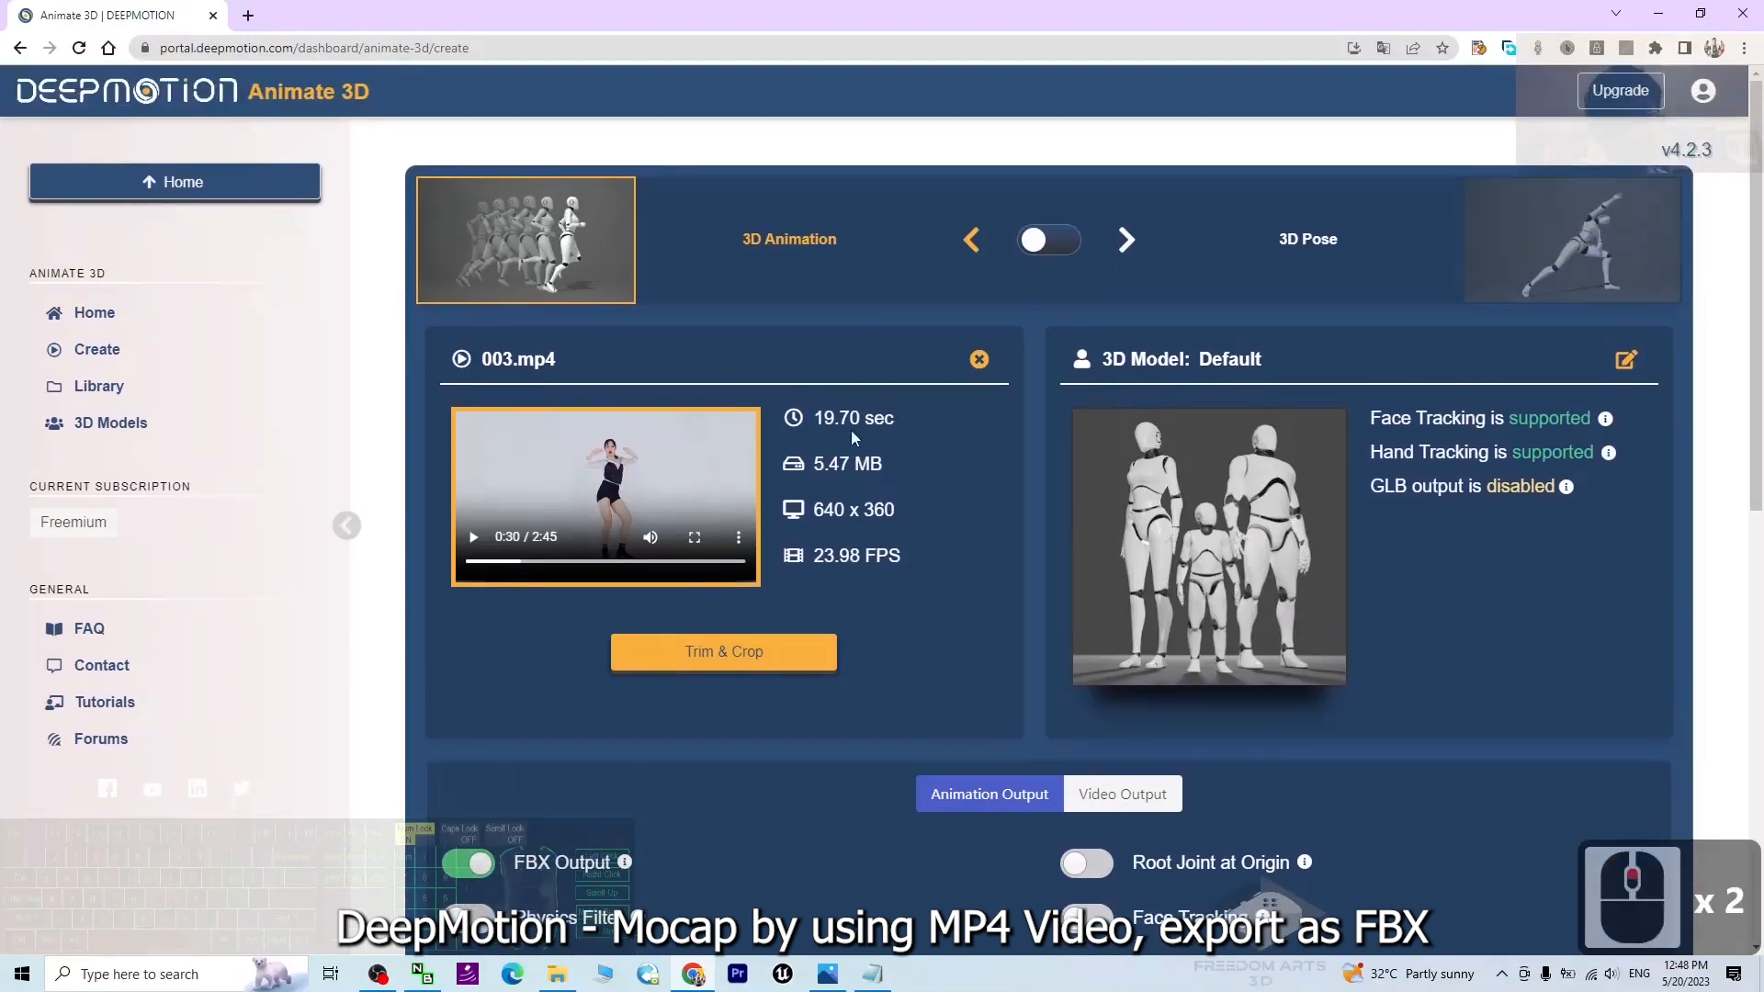
{"action": "scroll", "coordinate": [832, 452], "scroll_direction": "down", "scroll_amount": 8}
{"action": "scroll", "coordinate": [858, 593], "scroll_direction": "up", "scroll_amount": 3}
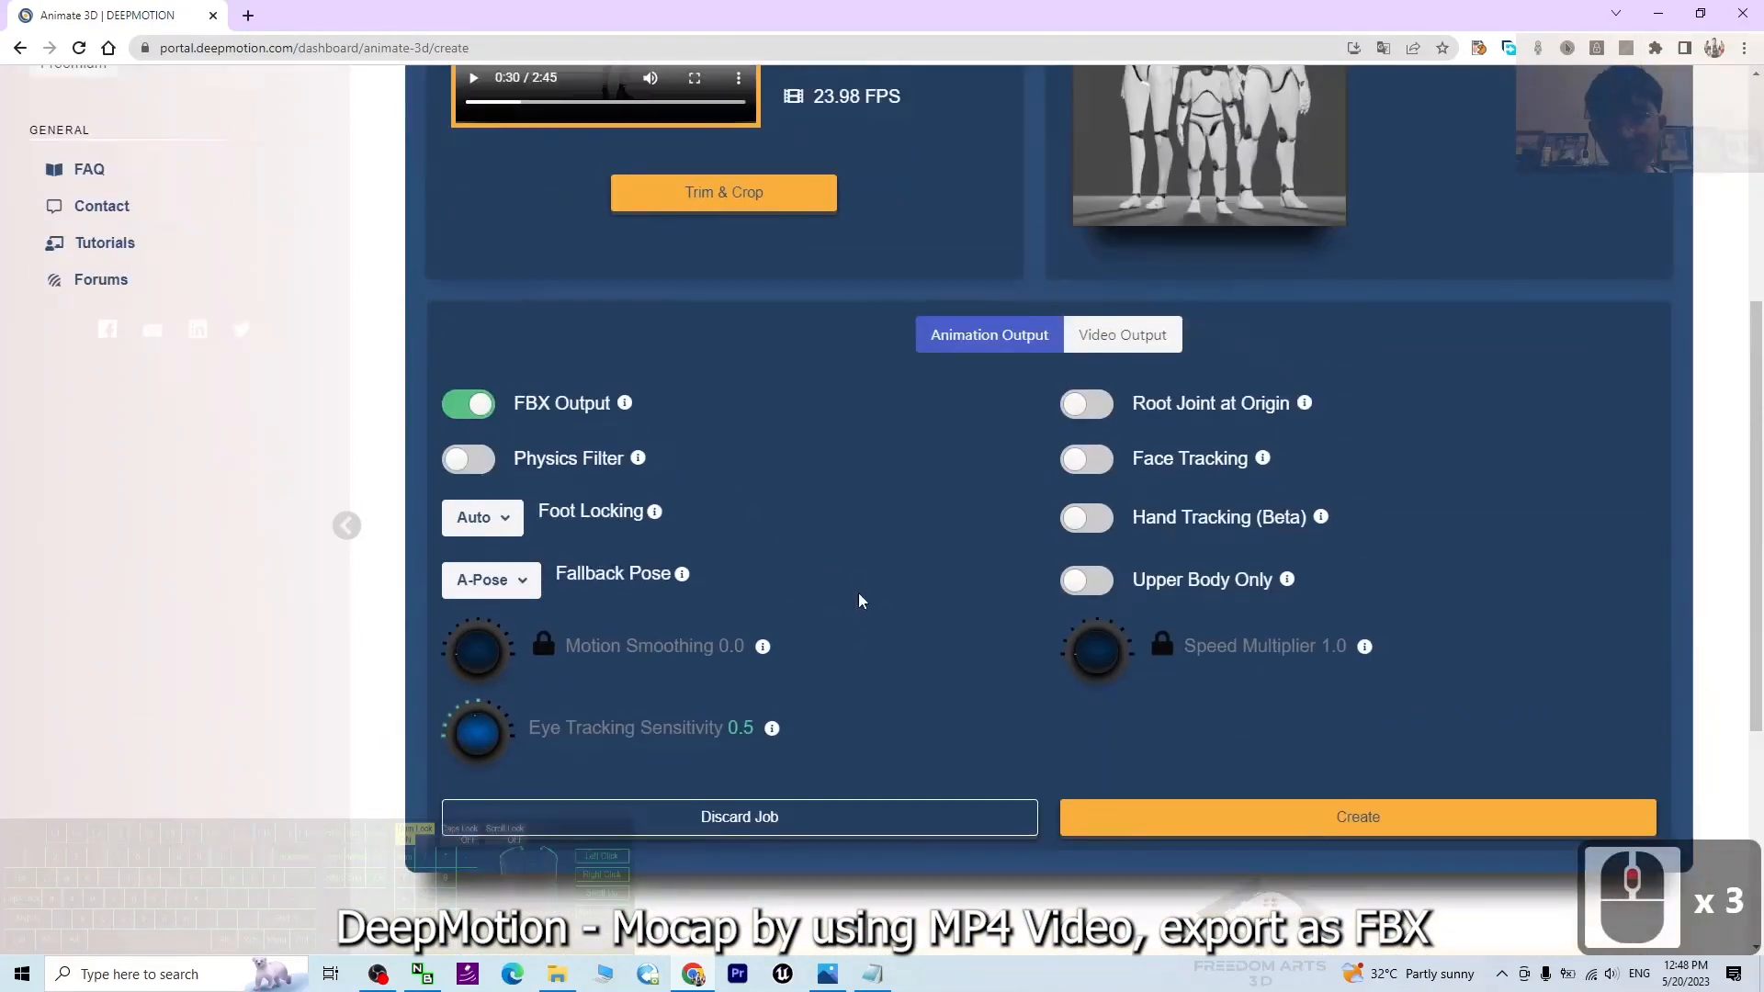
{"action": "scroll", "coordinate": [849, 619], "scroll_direction": "up", "scroll_amount": 2}
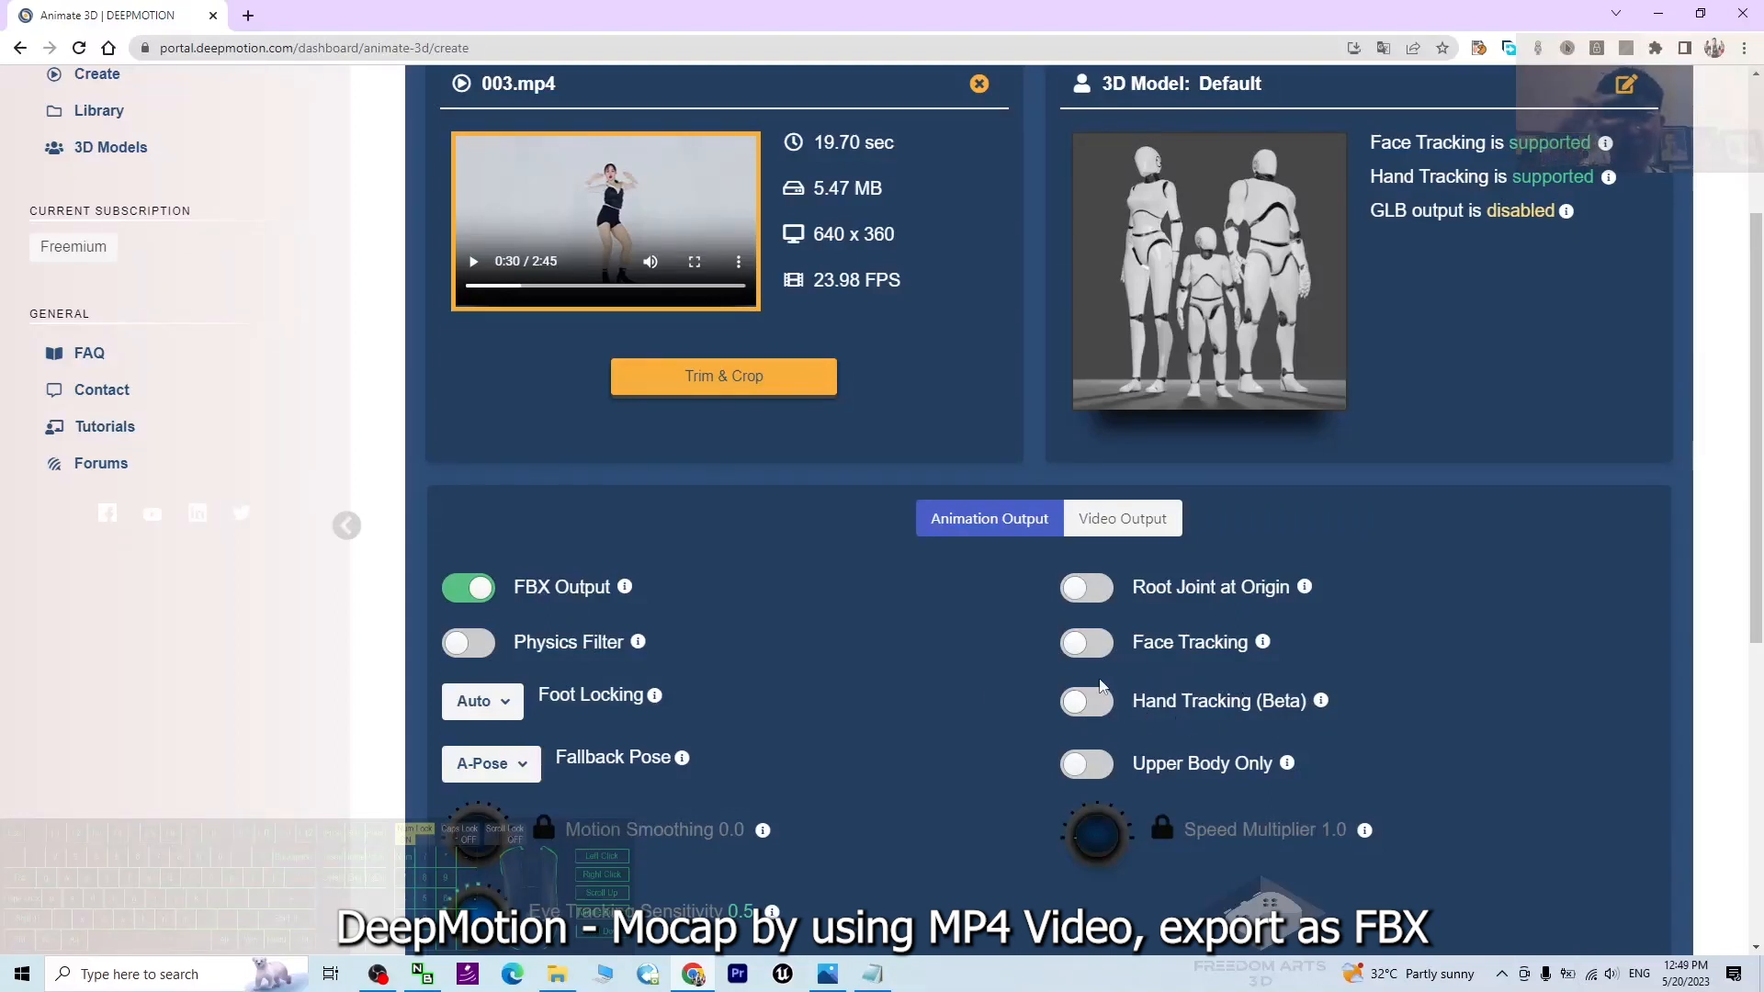
{"action": "left_click", "coordinate": [1090, 713]}
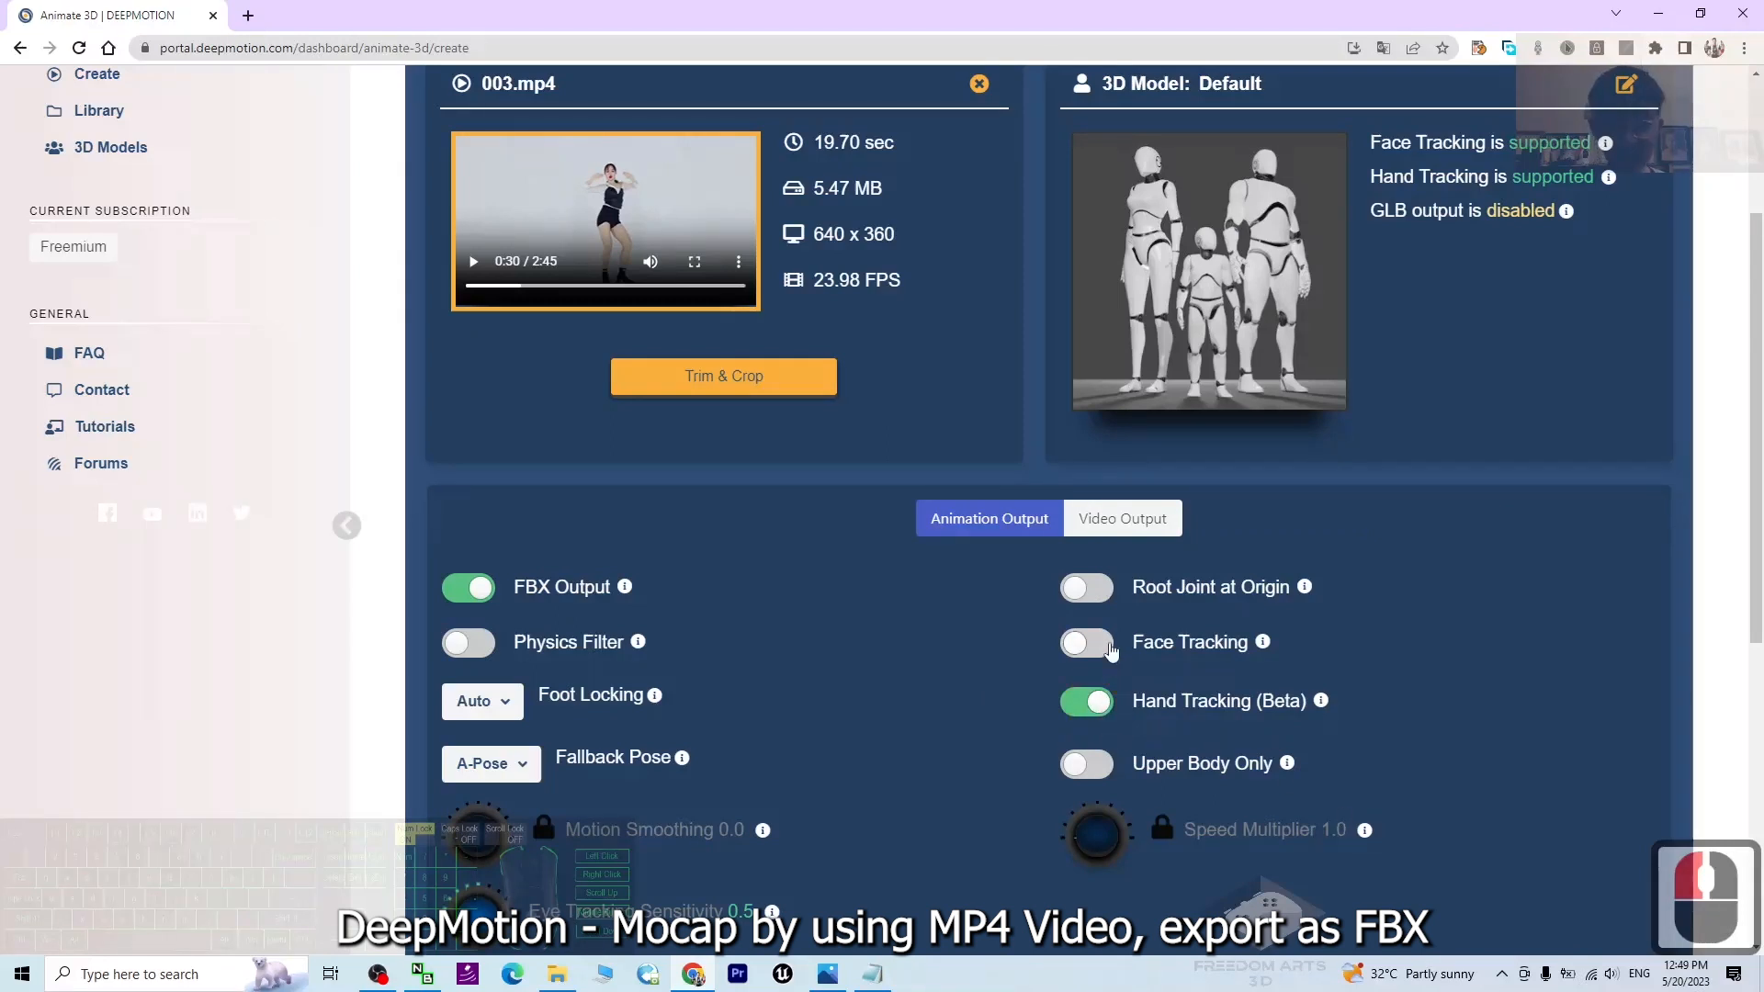
{"action": "mouse_move", "coordinate": [1264, 646]}
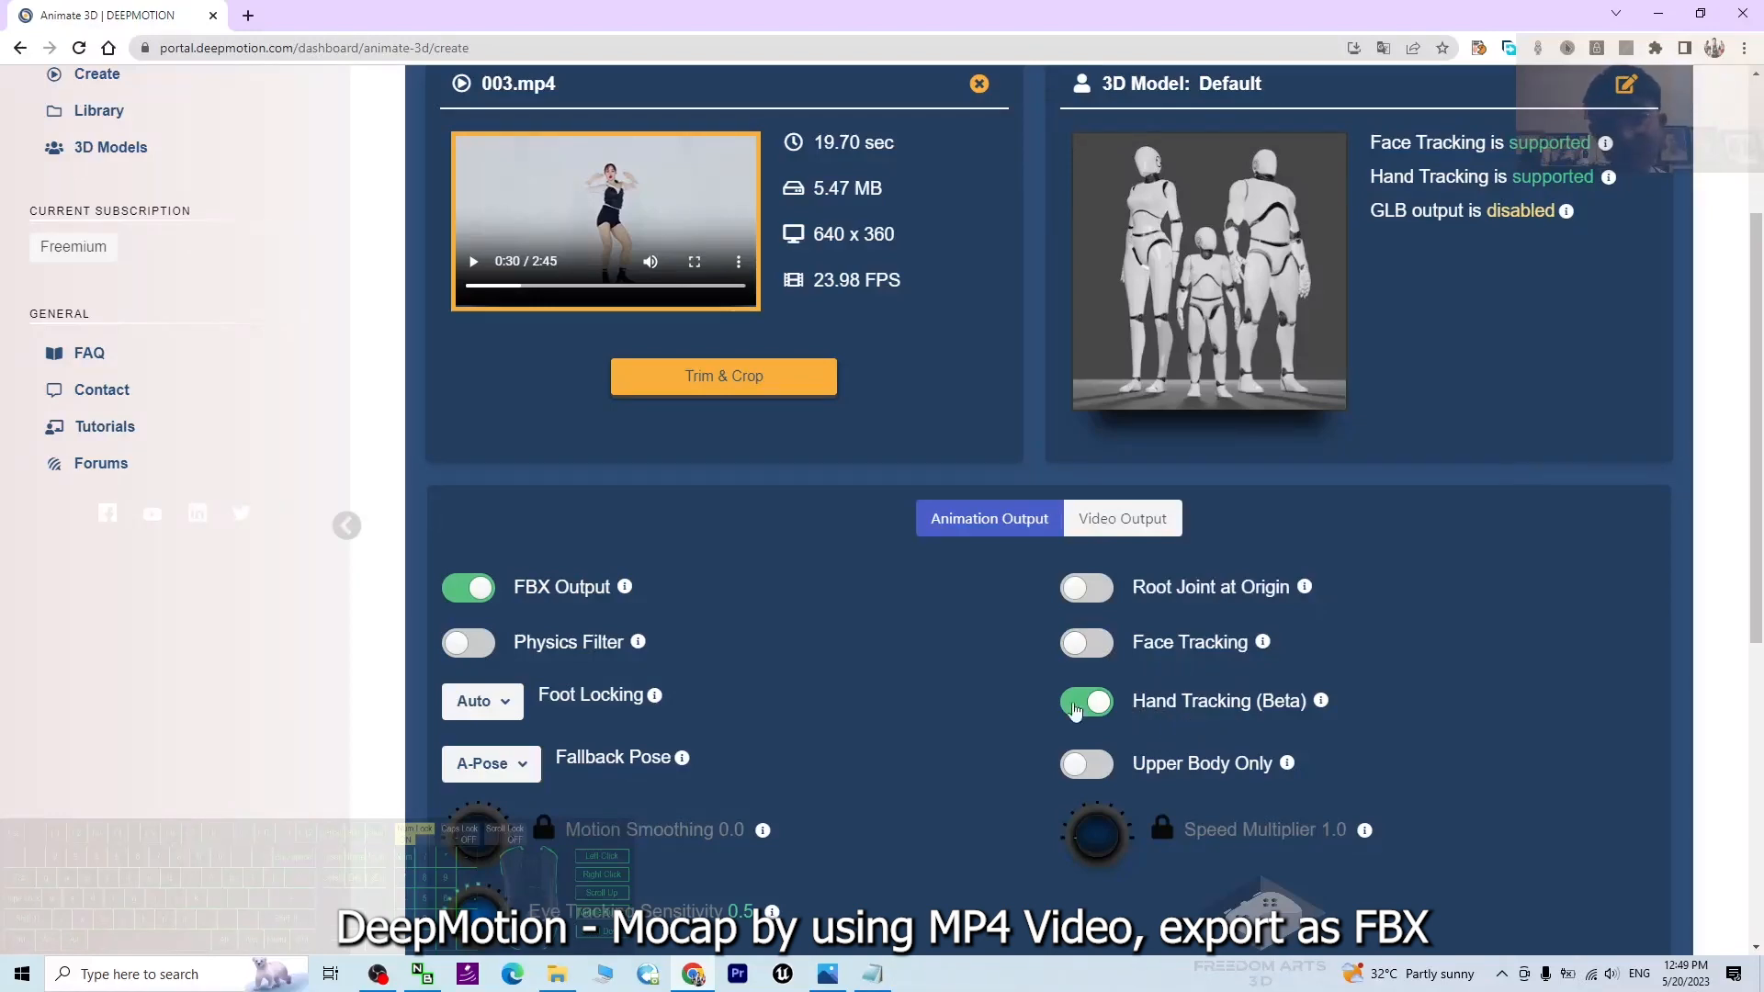
Create the animation from 003.mp4 with the chosen settings and start the job
{"action": "scroll", "coordinate": [1156, 721], "scroll_direction": "down", "scroll_amount": 2}
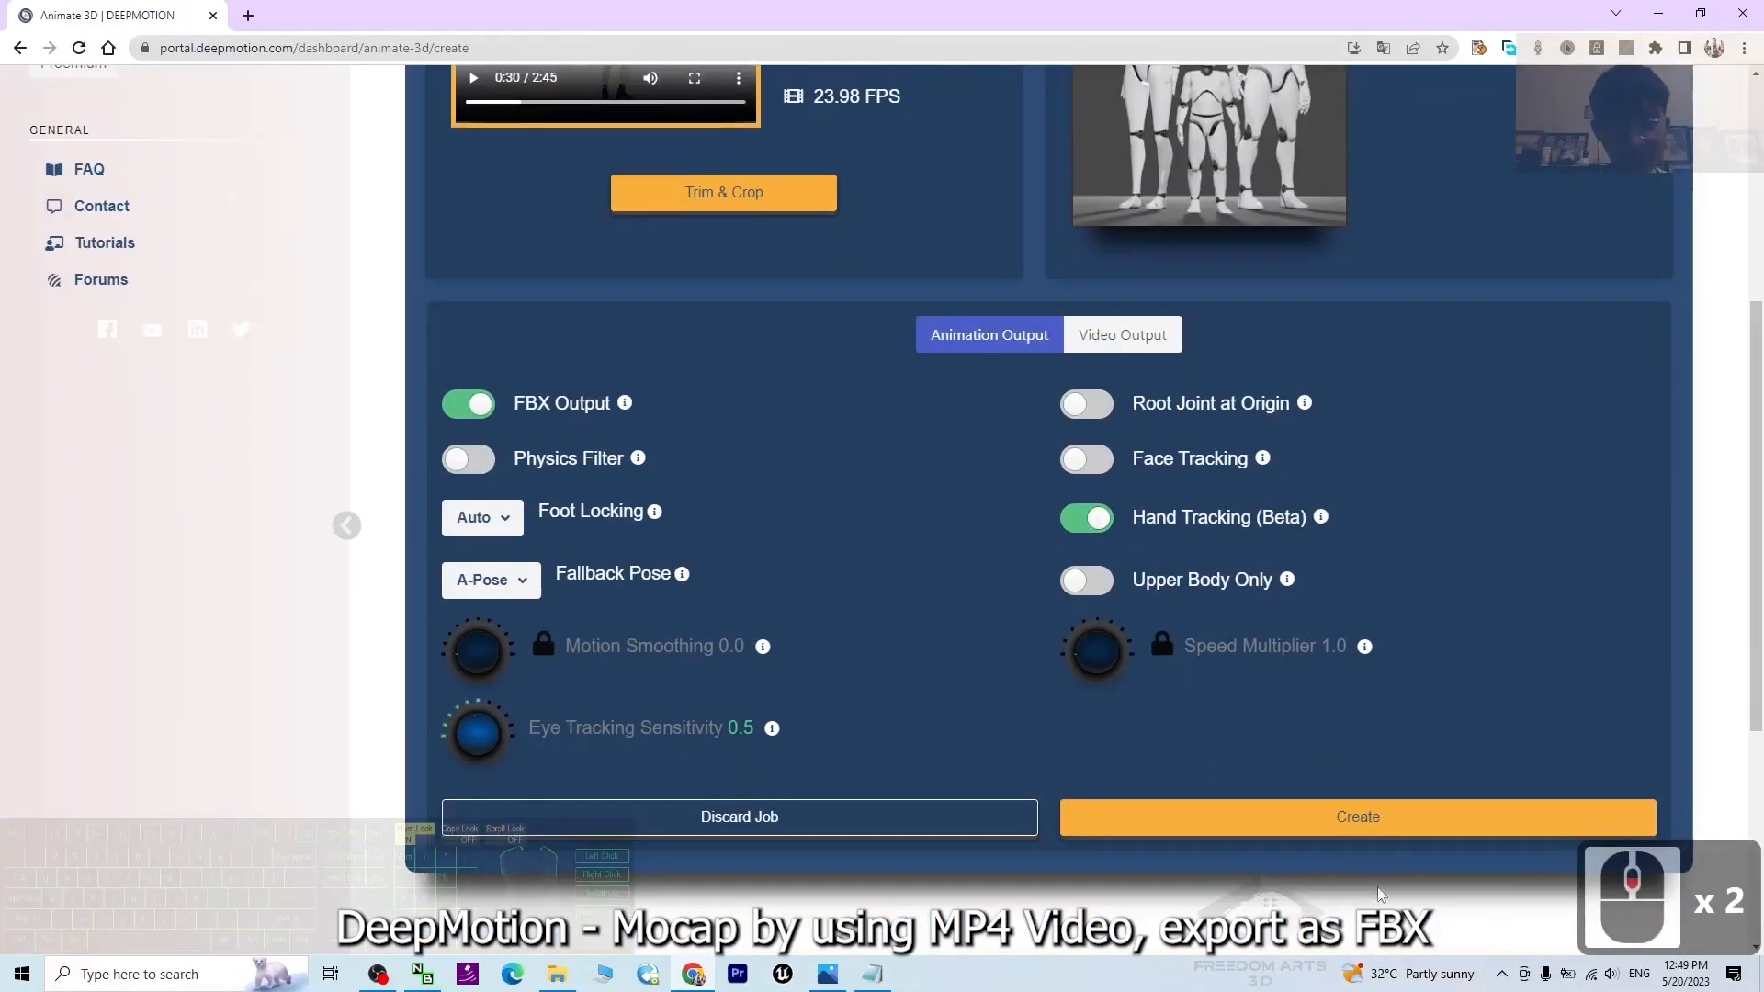
{"action": "left_click", "coordinate": [1374, 827]}
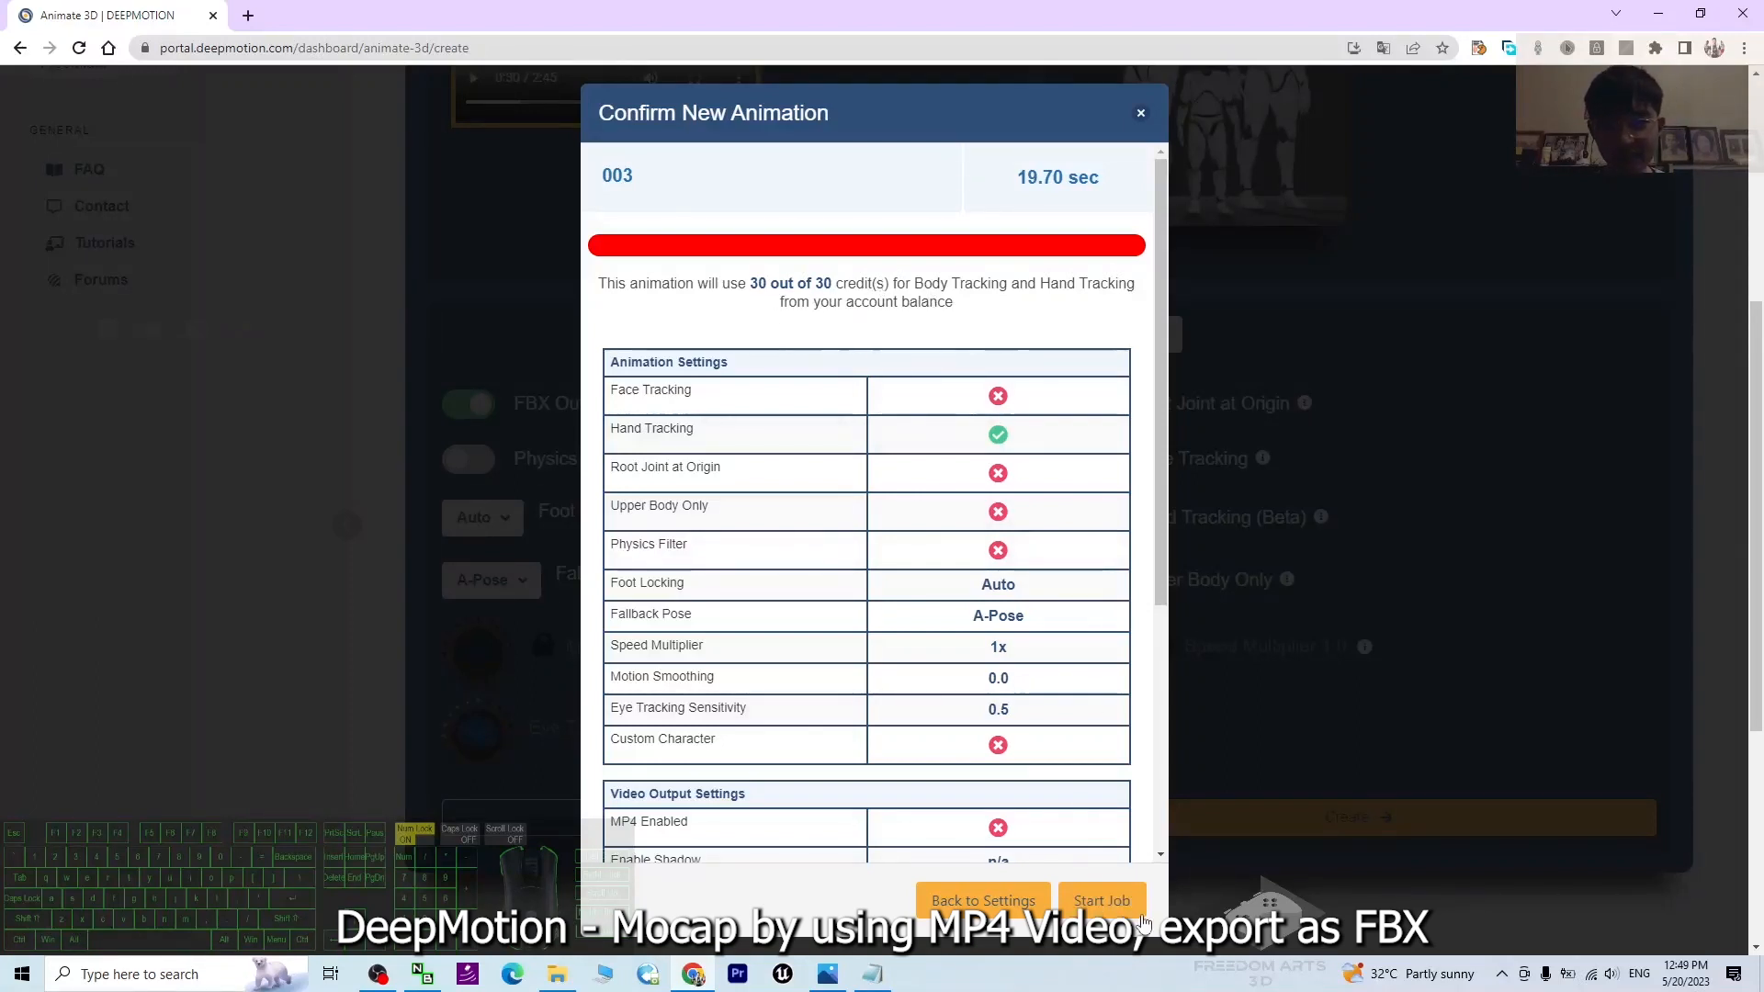
{"action": "left_click", "coordinate": [1101, 901]}
{"action": "left_click", "coordinate": [1614, 591]}
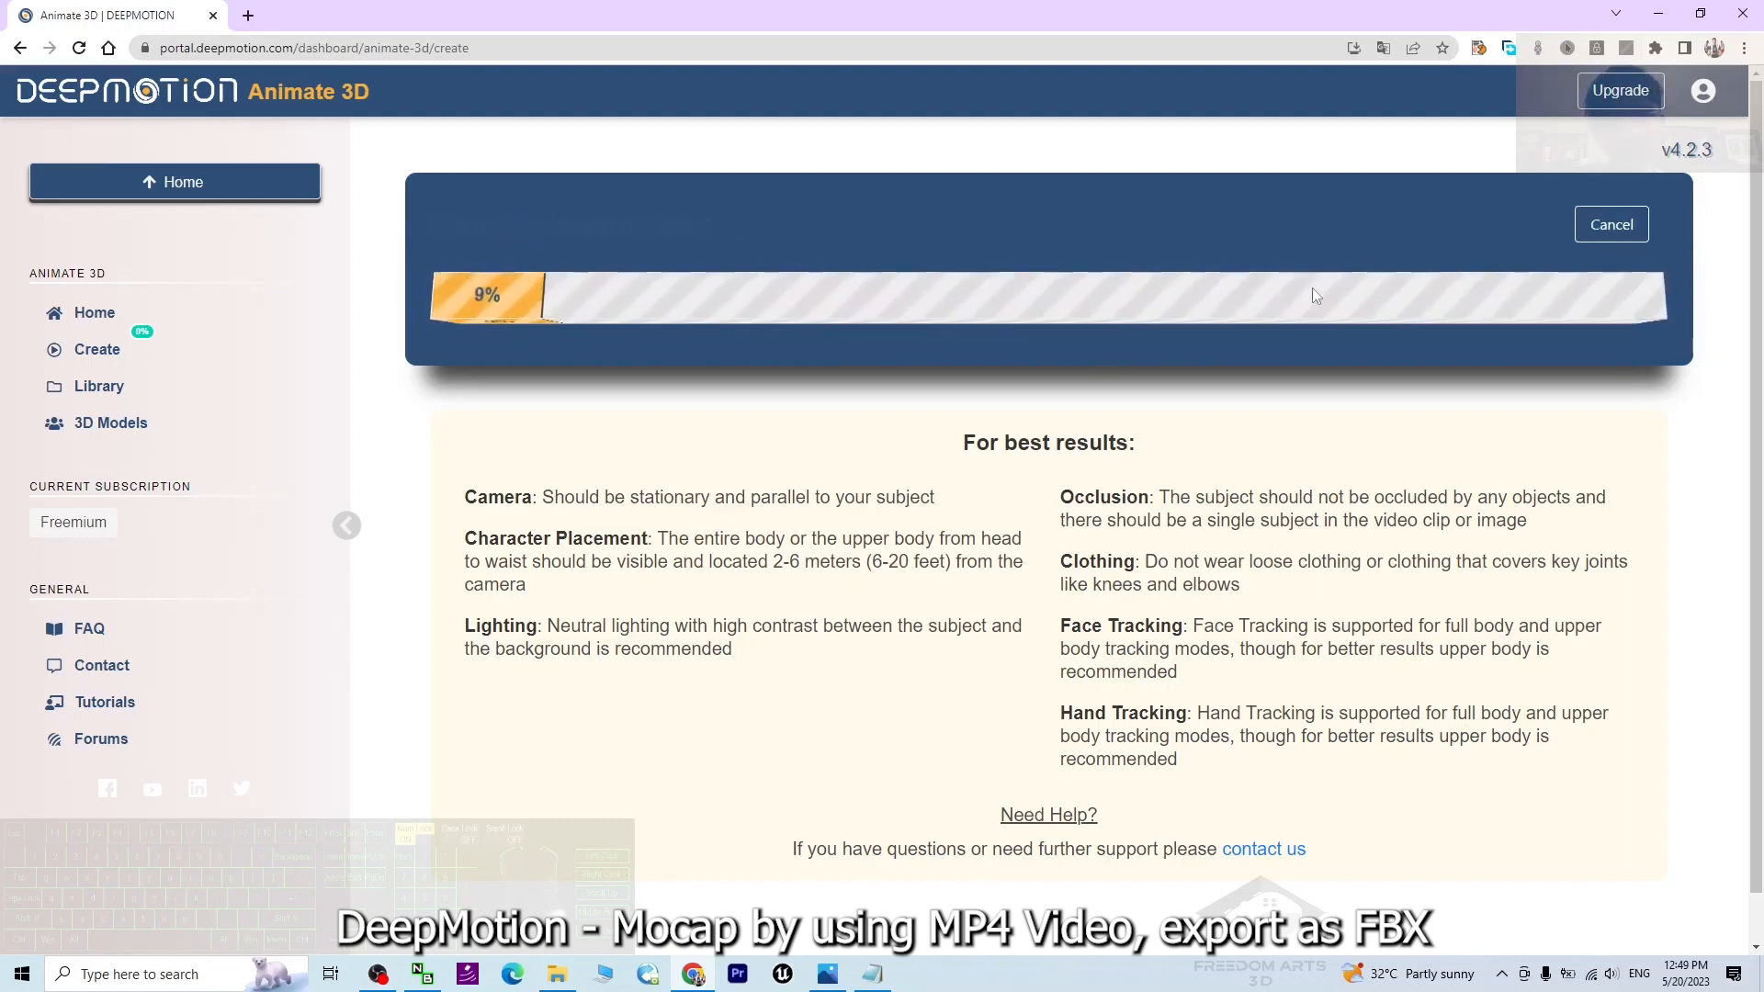
{"action": "left_click", "coordinate": [389, 973]}
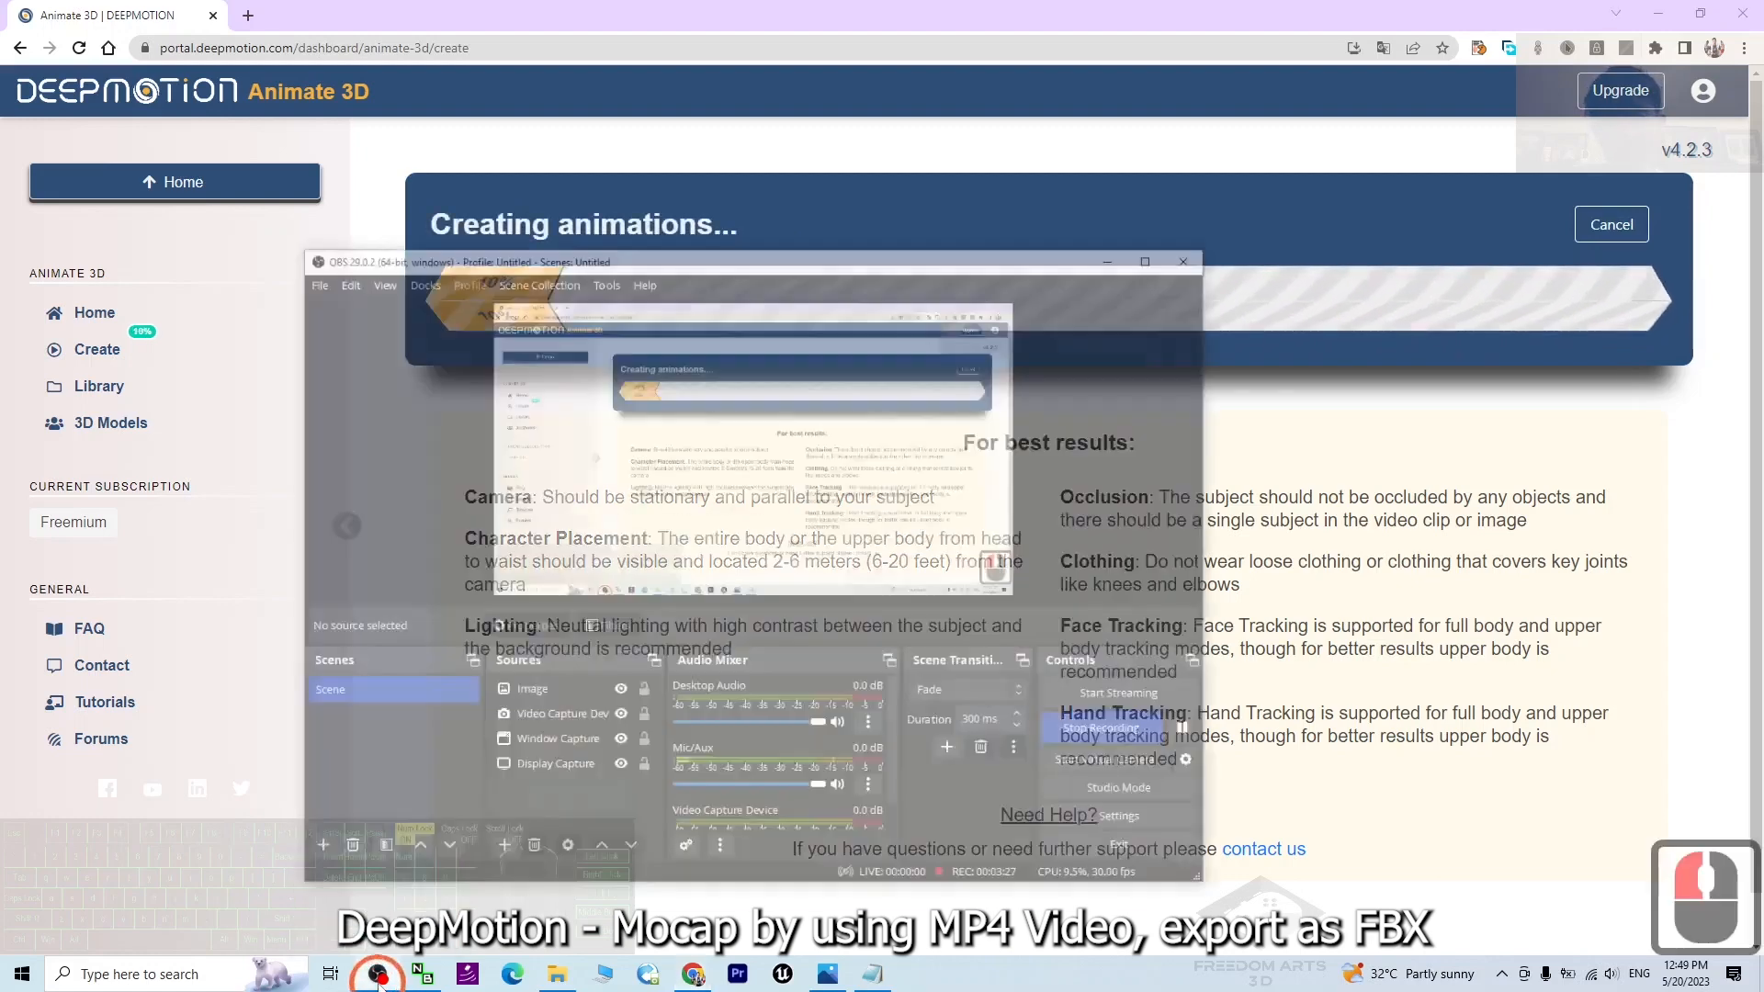
{"action": "left_click_drag", "start_coordinate": [1036, 162], "coordinate": [1009, 559]}
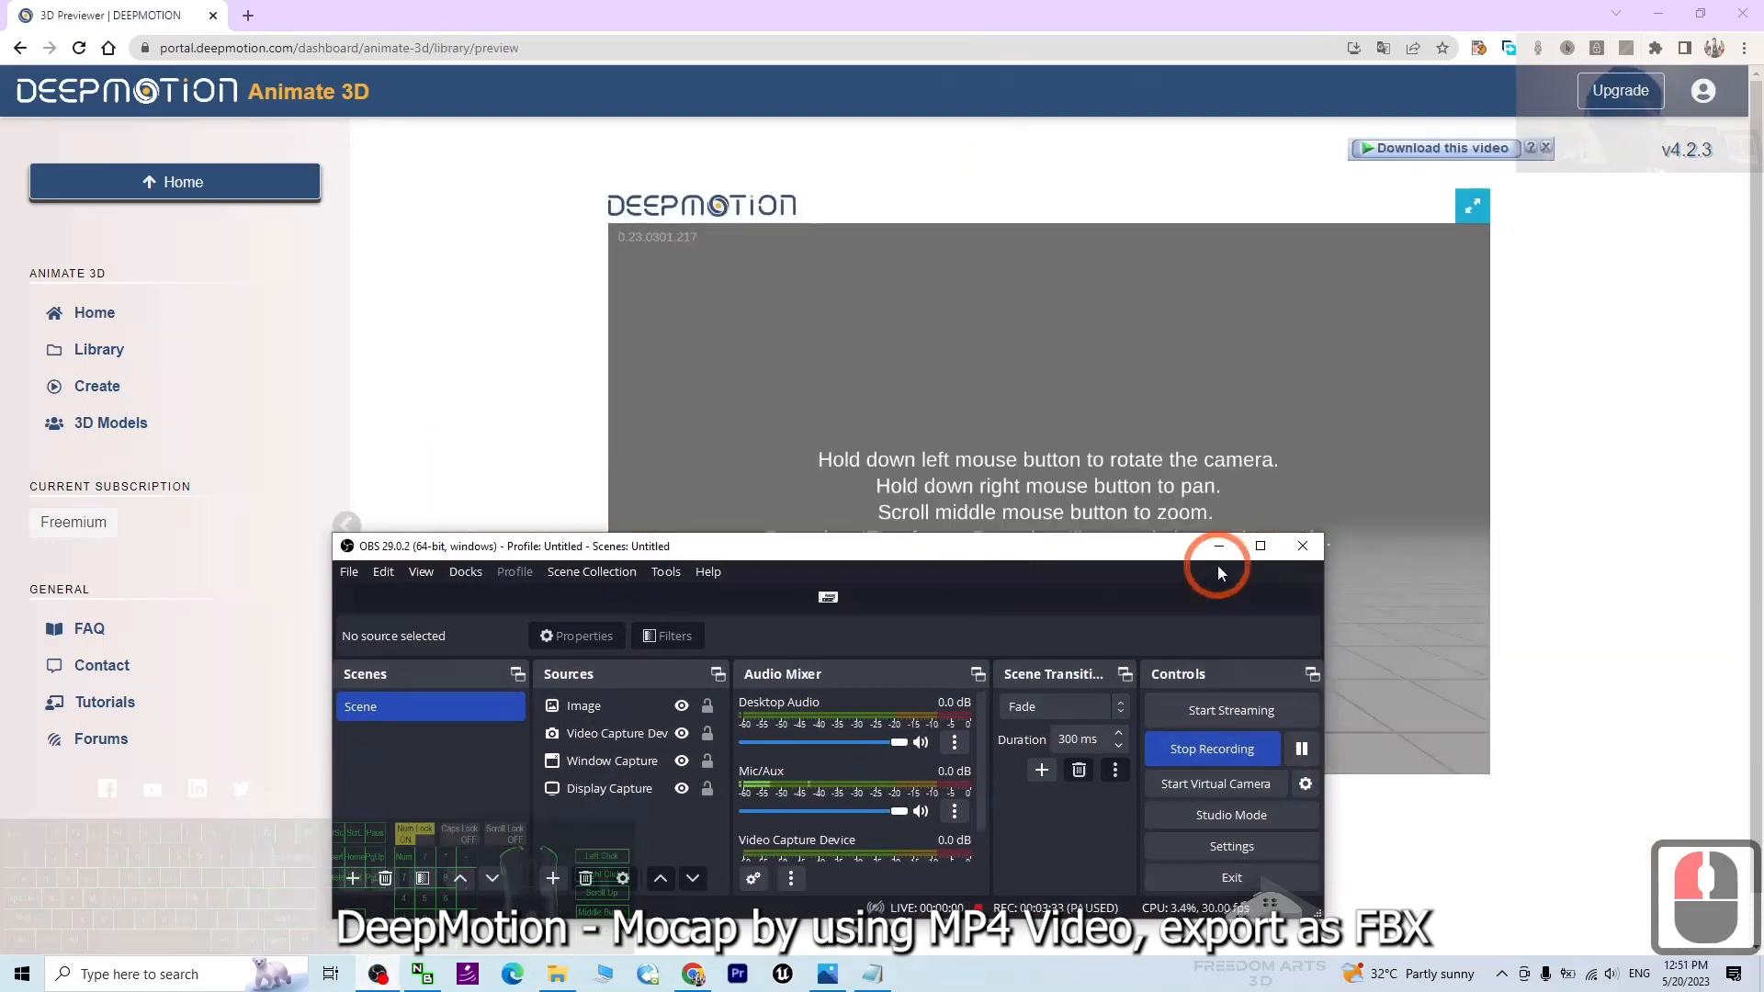
{"action": "left_click", "coordinate": [1220, 556]}
{"action": "left_click", "coordinate": [1445, 545]}
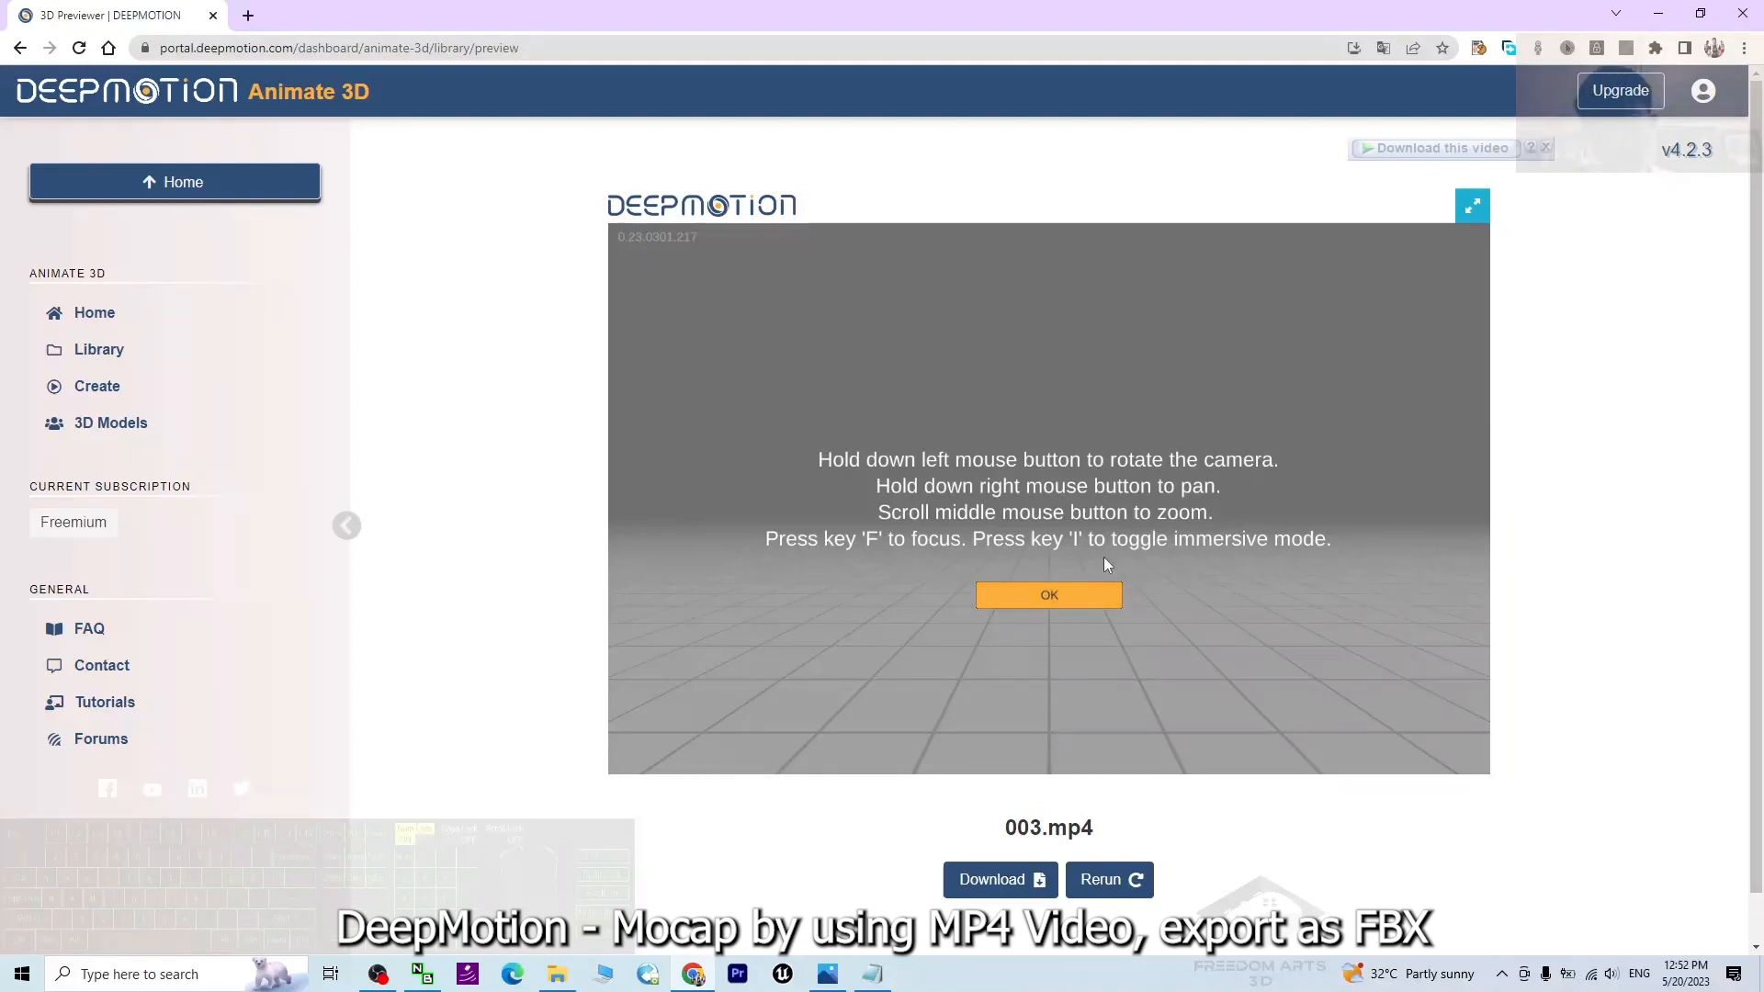
Dismiss the camera instructions and review the generated 003.mp4 animation from several angles alongside the source video
{"action": "left_click", "coordinate": [1033, 597]}
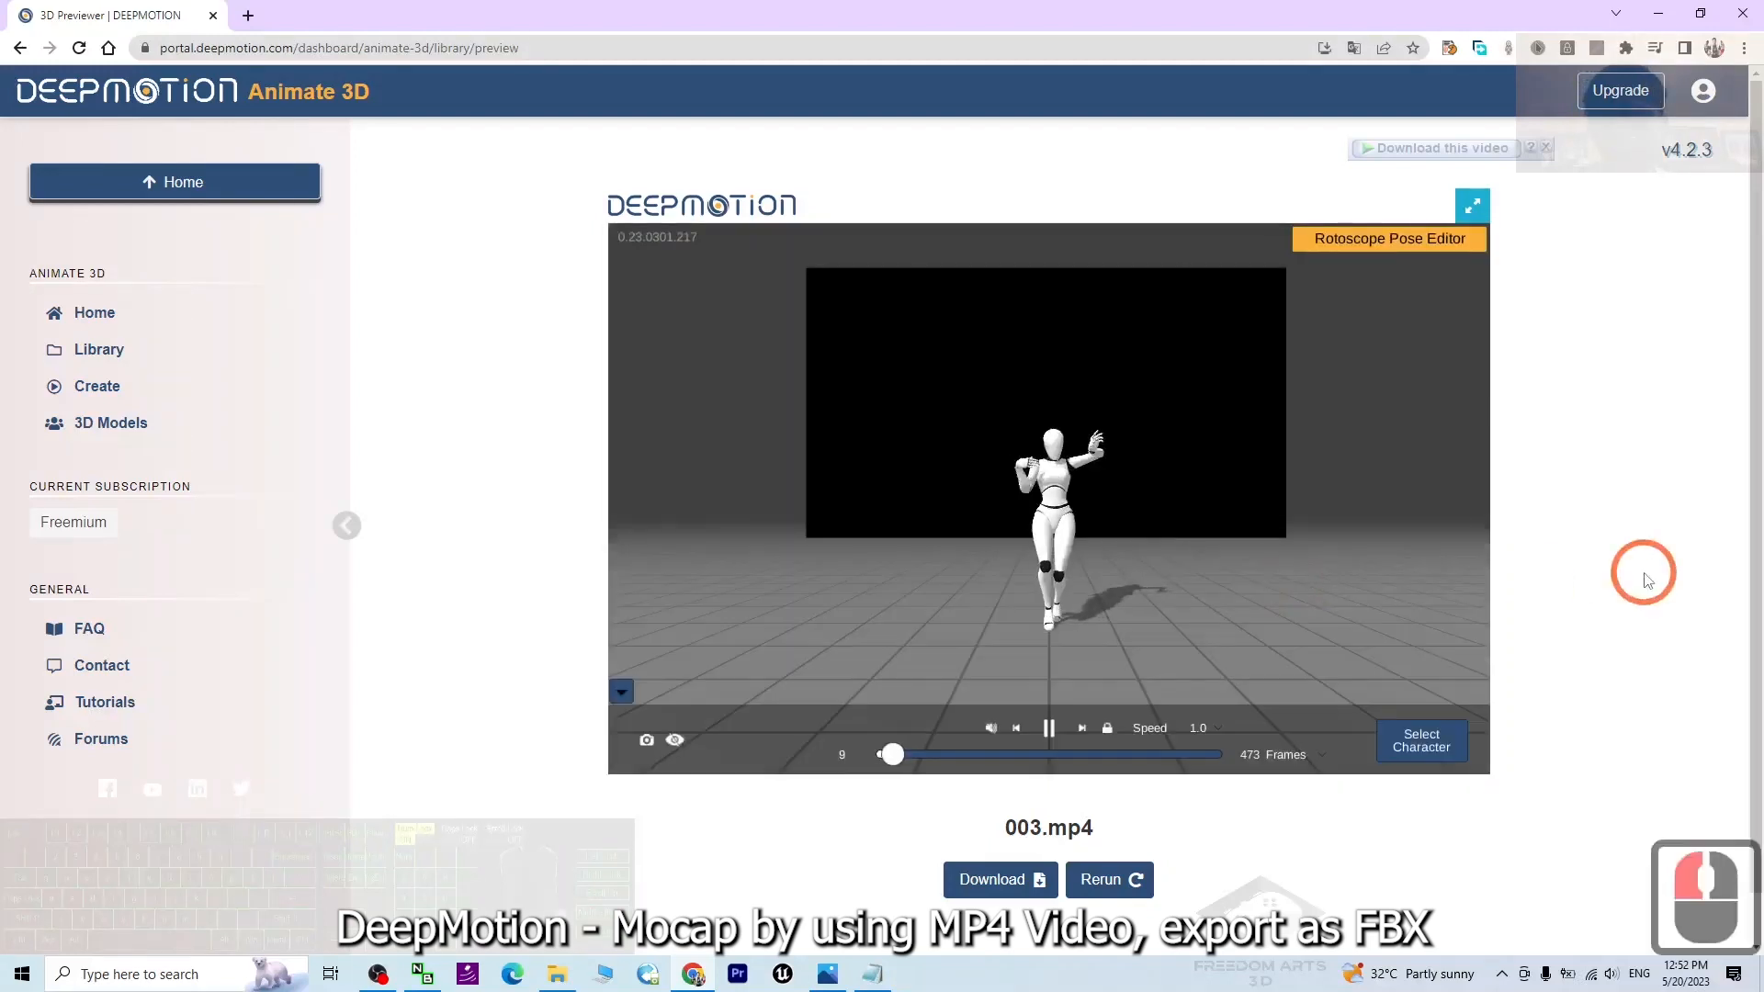
{"action": "double_click", "coordinate": [1088, 492]}
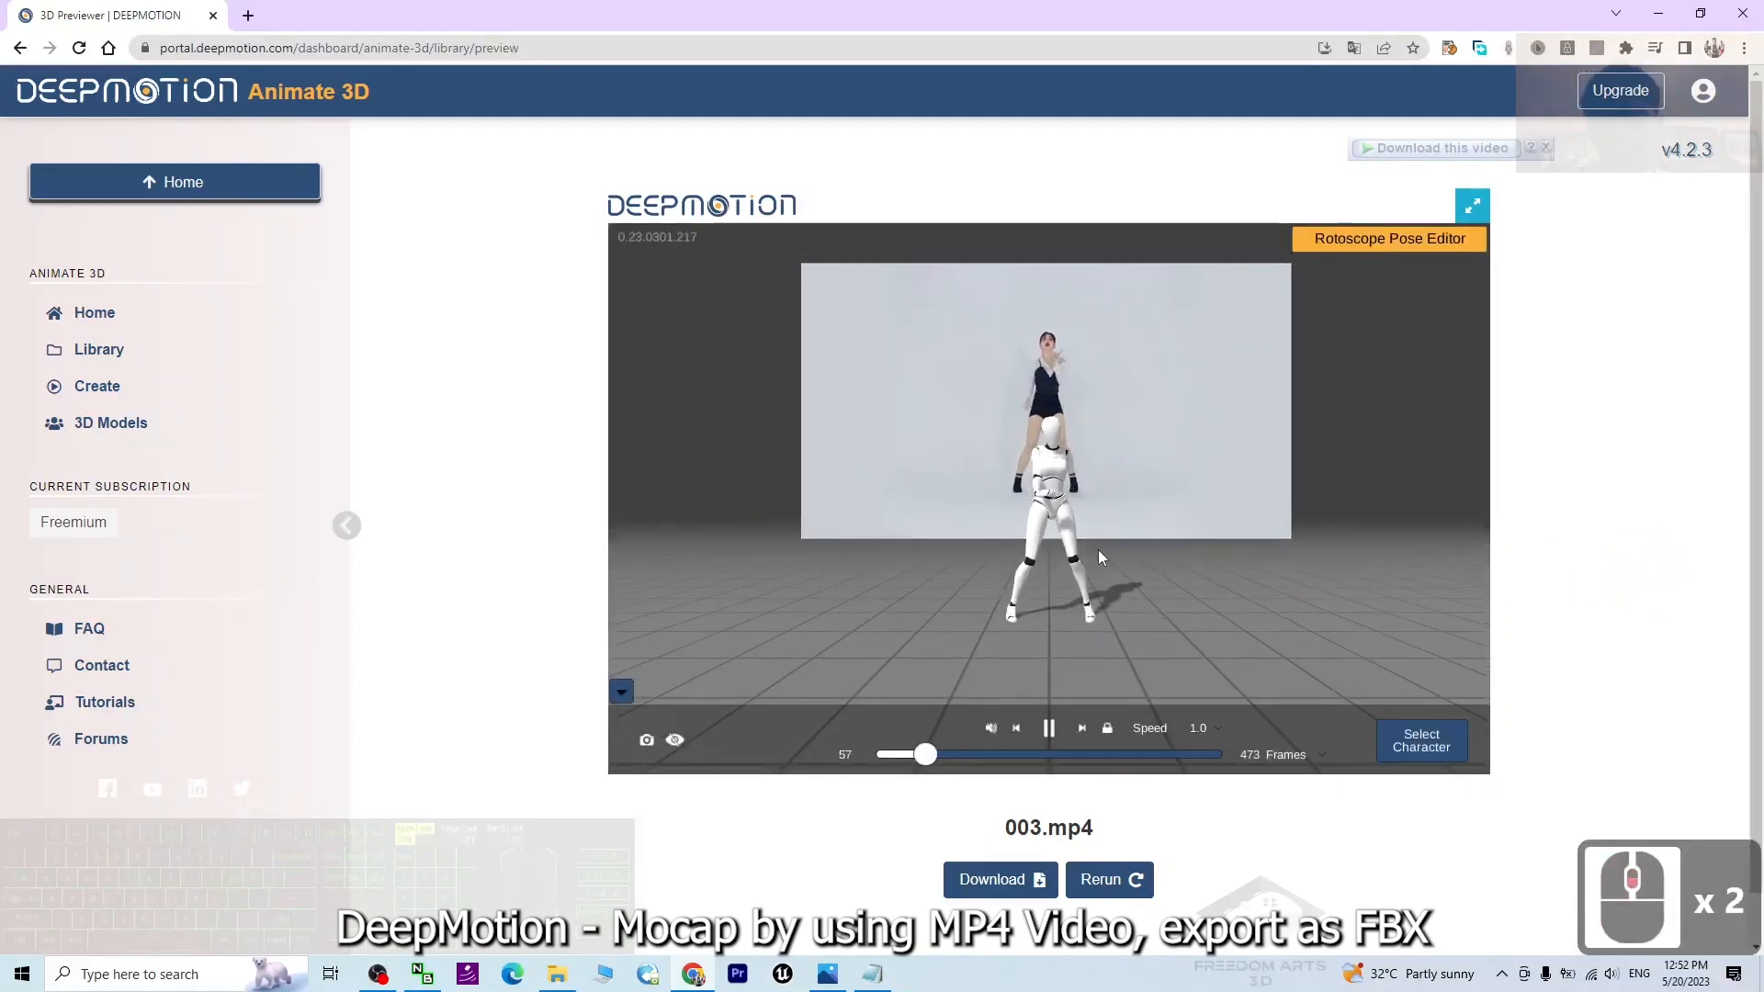
{"action": "left_click_drag", "start_coordinate": [1132, 543], "coordinate": [1181, 482]}
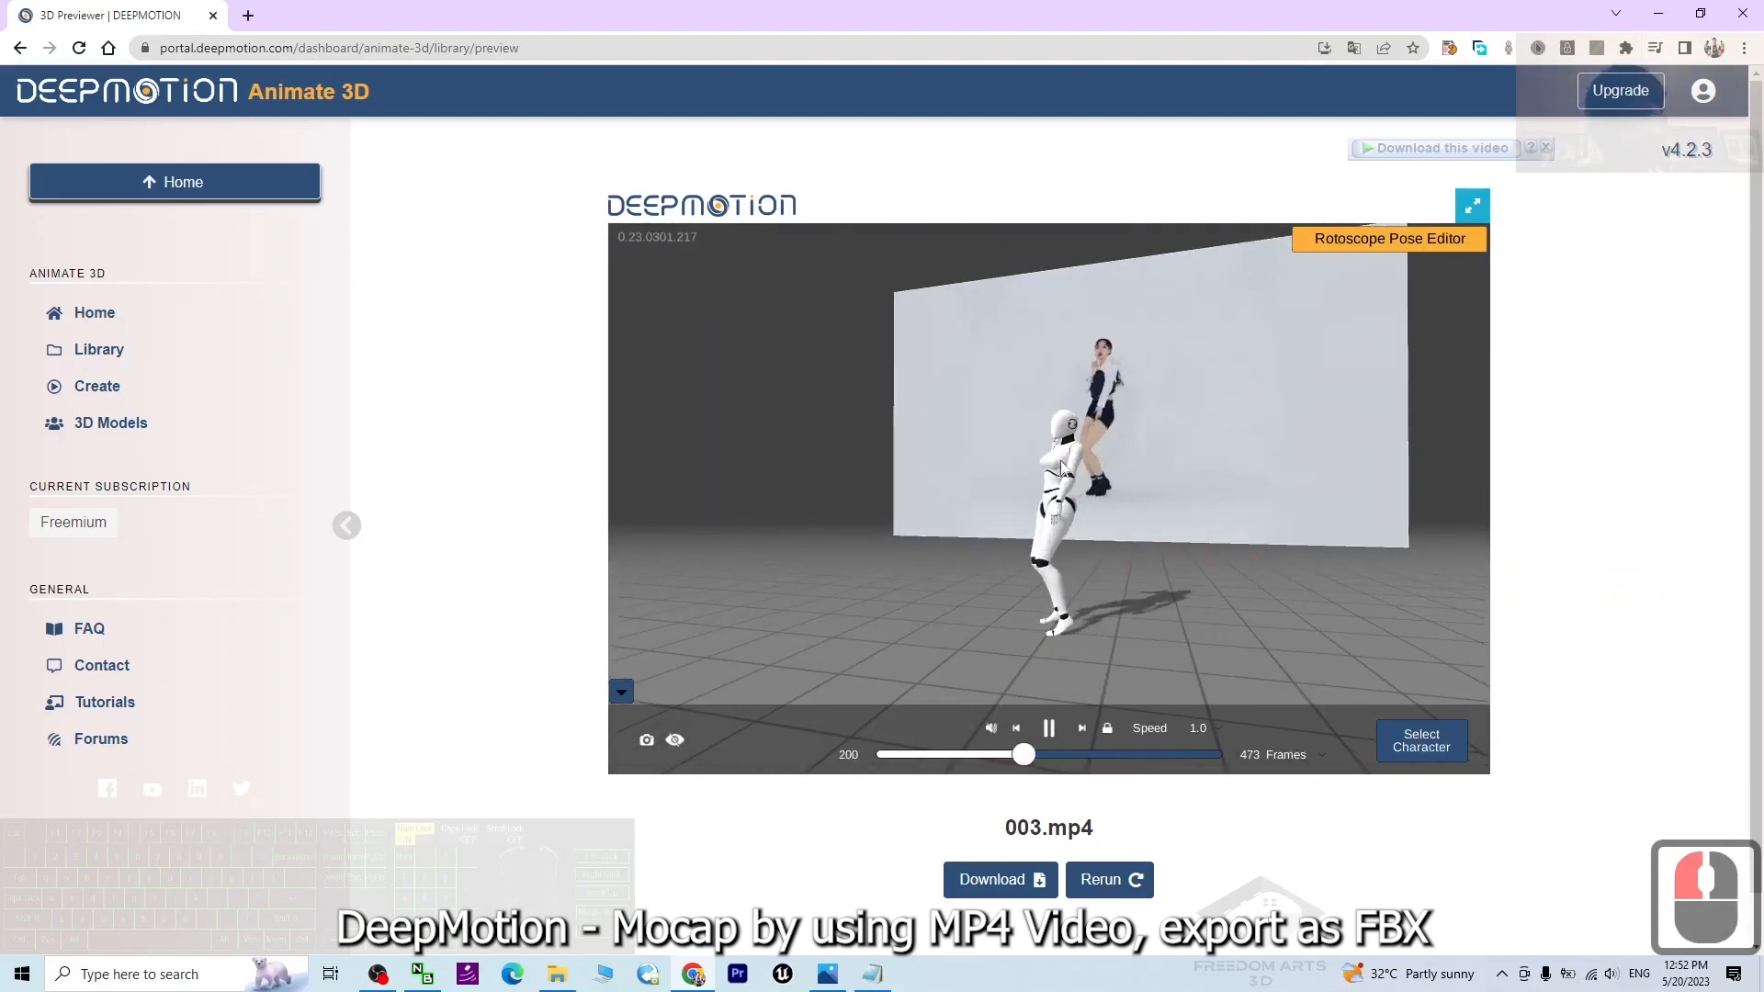
{"action": "scroll", "coordinate": [1123, 472], "scroll_direction": "up", "scroll_amount": 2}
{"action": "scroll", "coordinate": [1106, 494], "scroll_direction": "down", "scroll_amount": 1}
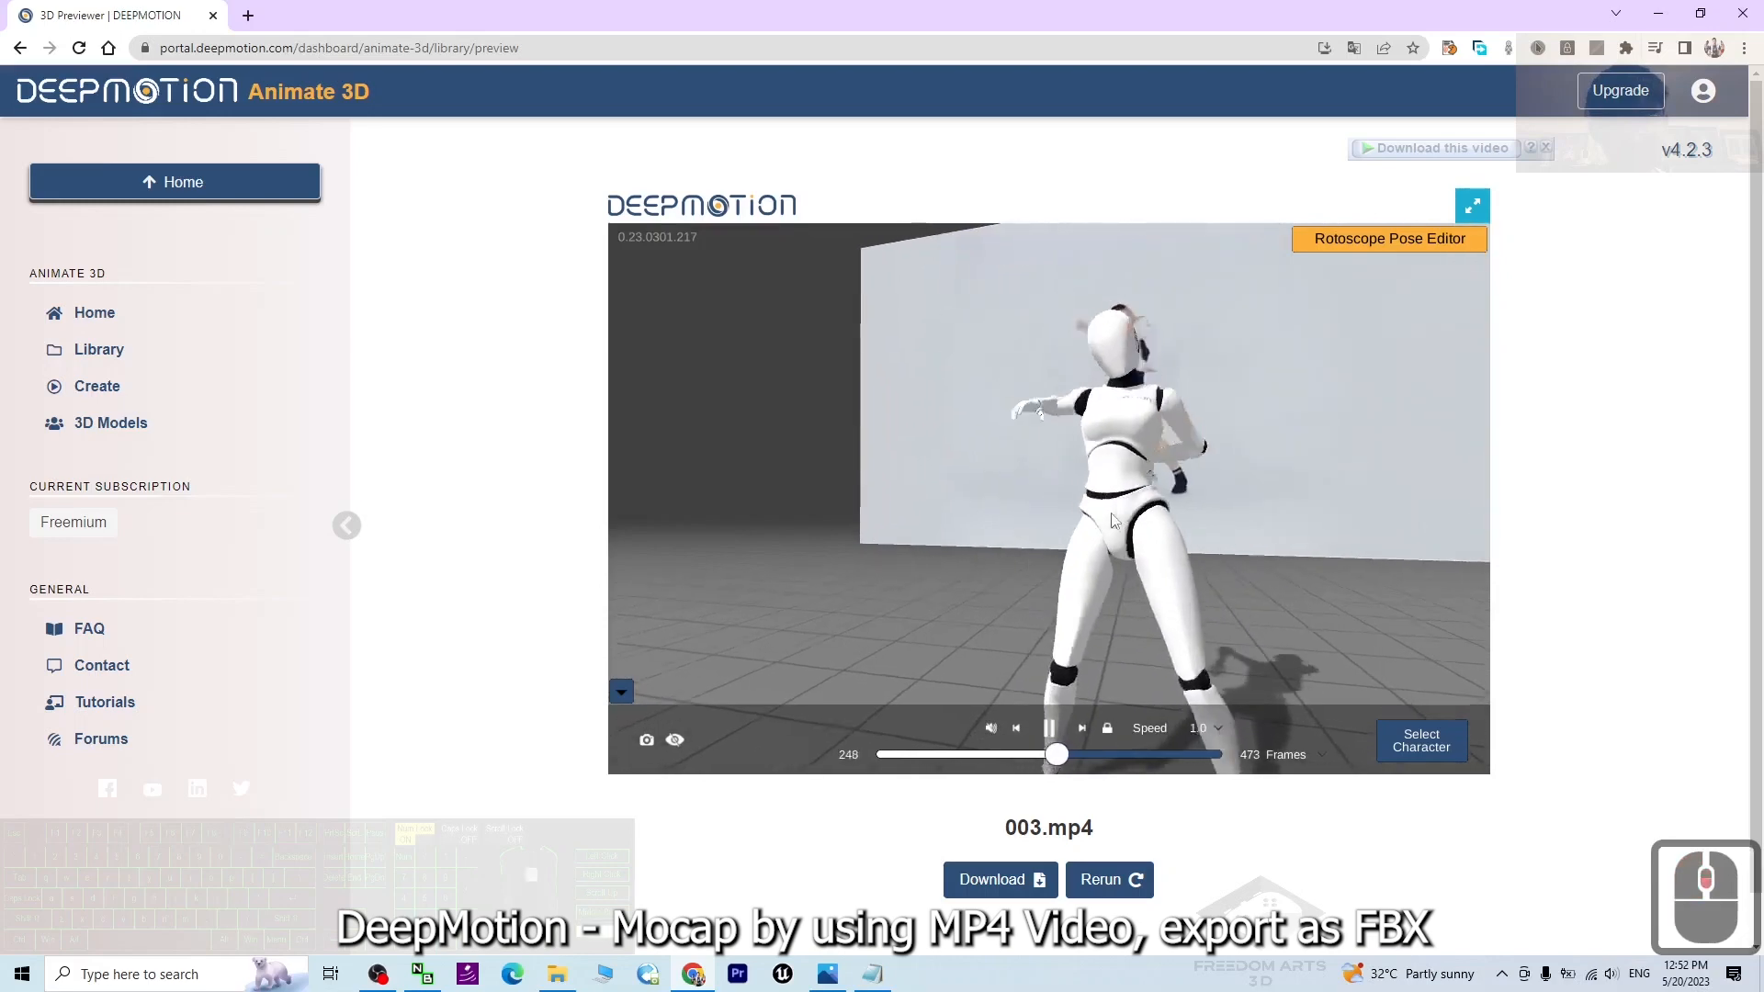
{"action": "left_click_drag", "start_coordinate": [1114, 528], "coordinate": [1276, 483]}
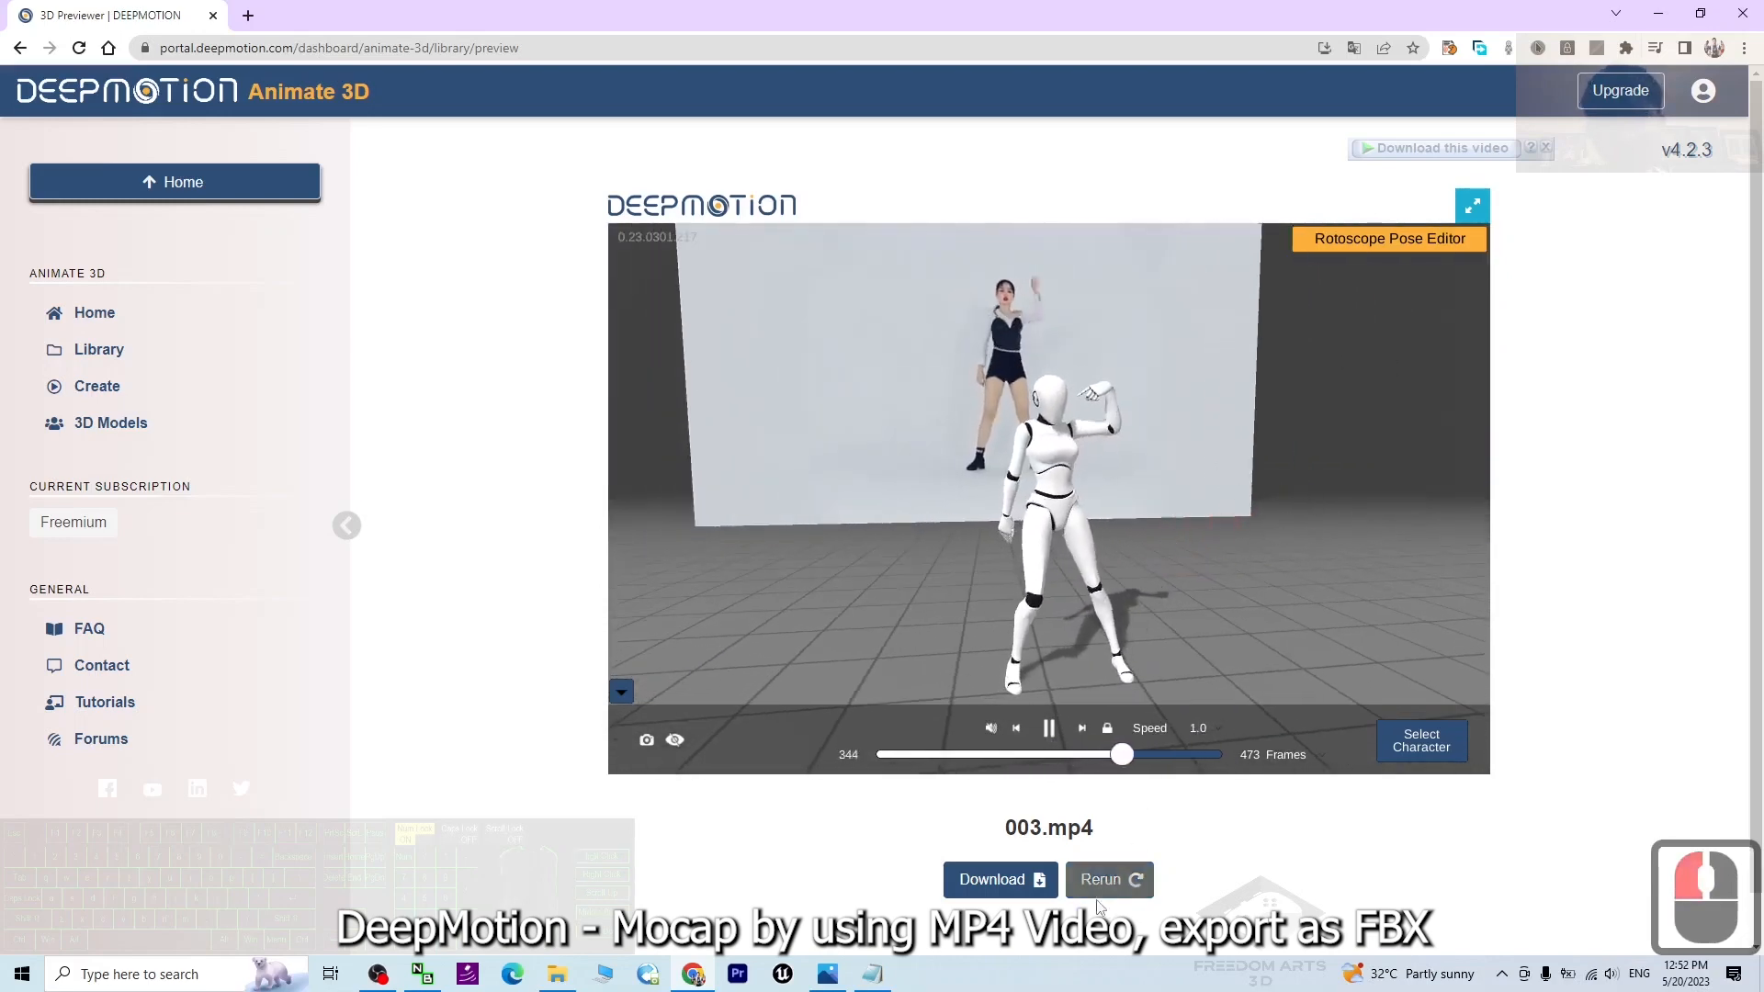
Download the 003 animation as FBX for the Adult Female character, saving it as 003_Adult_Female.zip
{"action": "left_click", "coordinate": [1031, 887]}
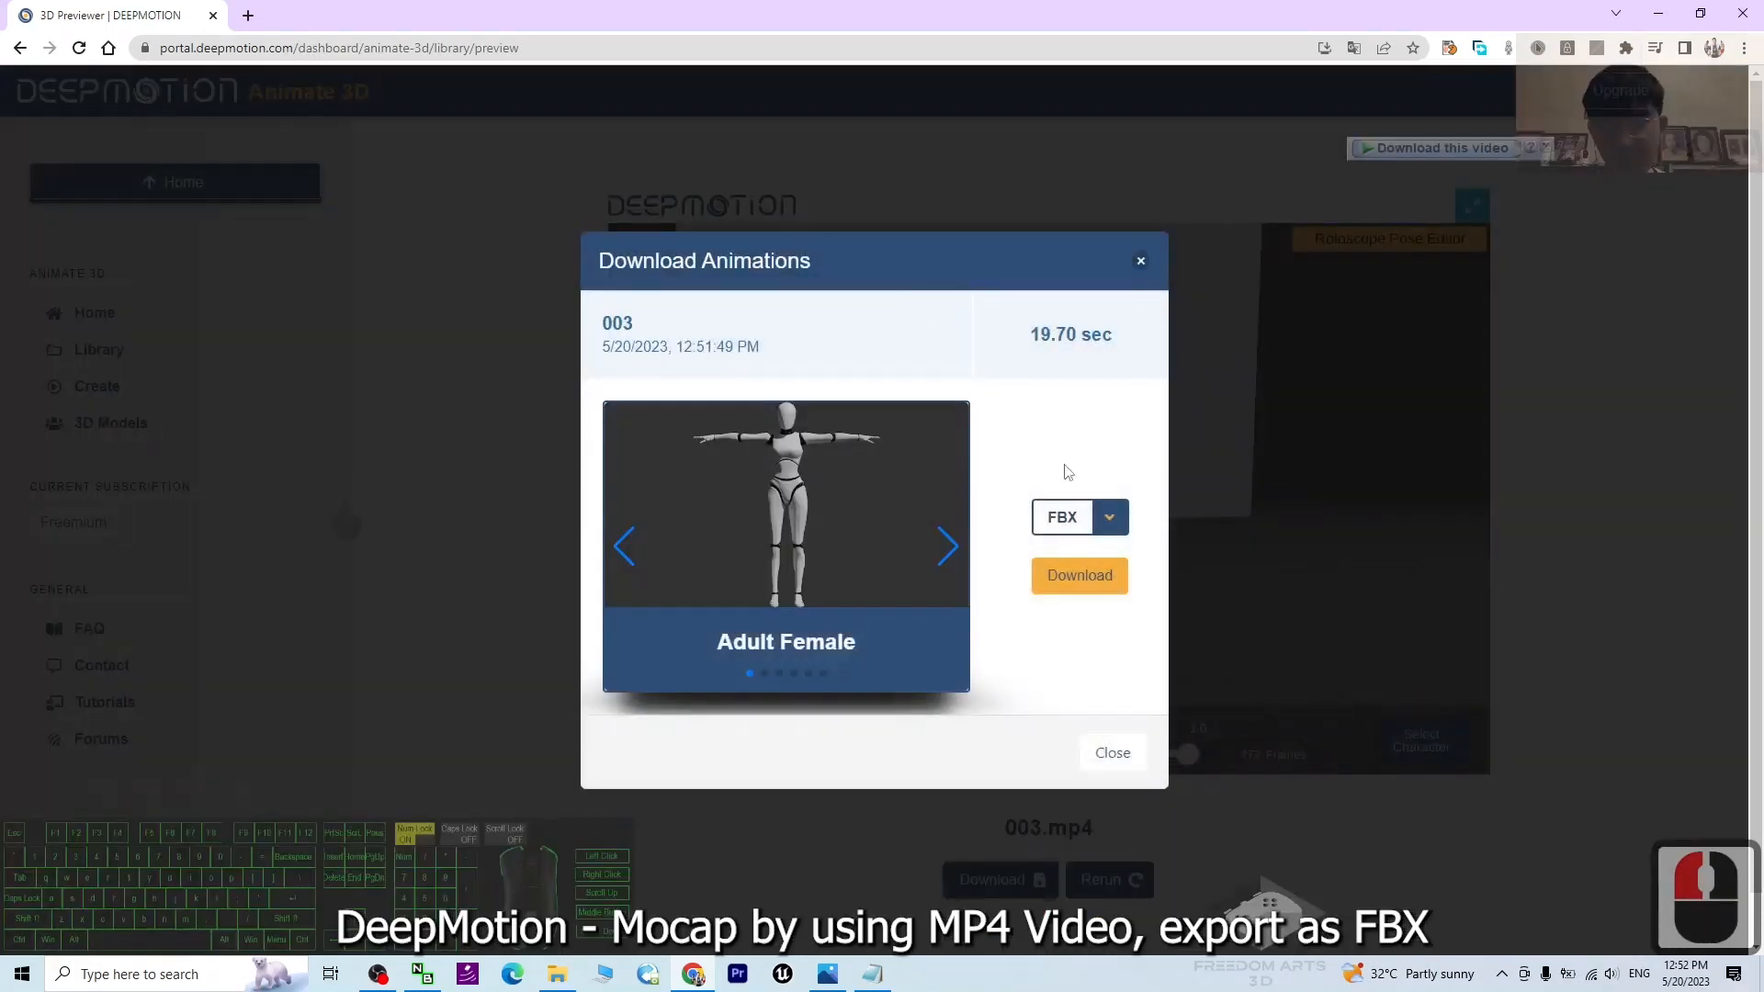
{"action": "left_click", "coordinate": [947, 550]}
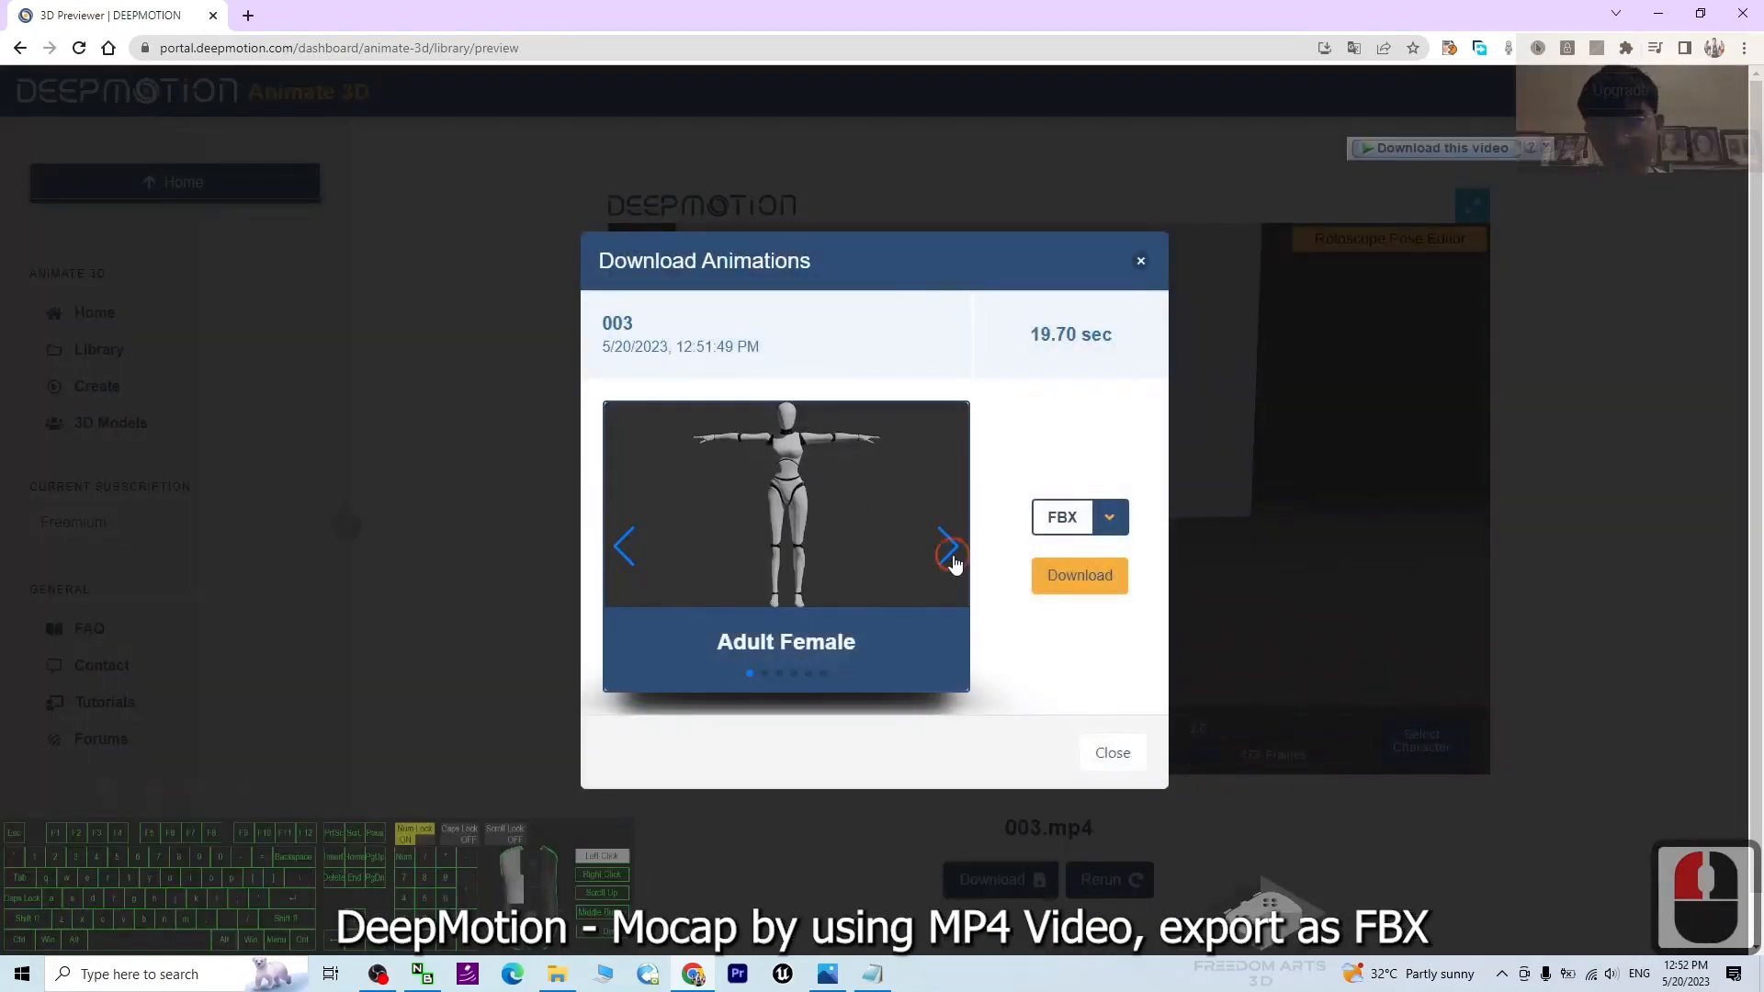
{"action": "left_click", "coordinate": [625, 551]}
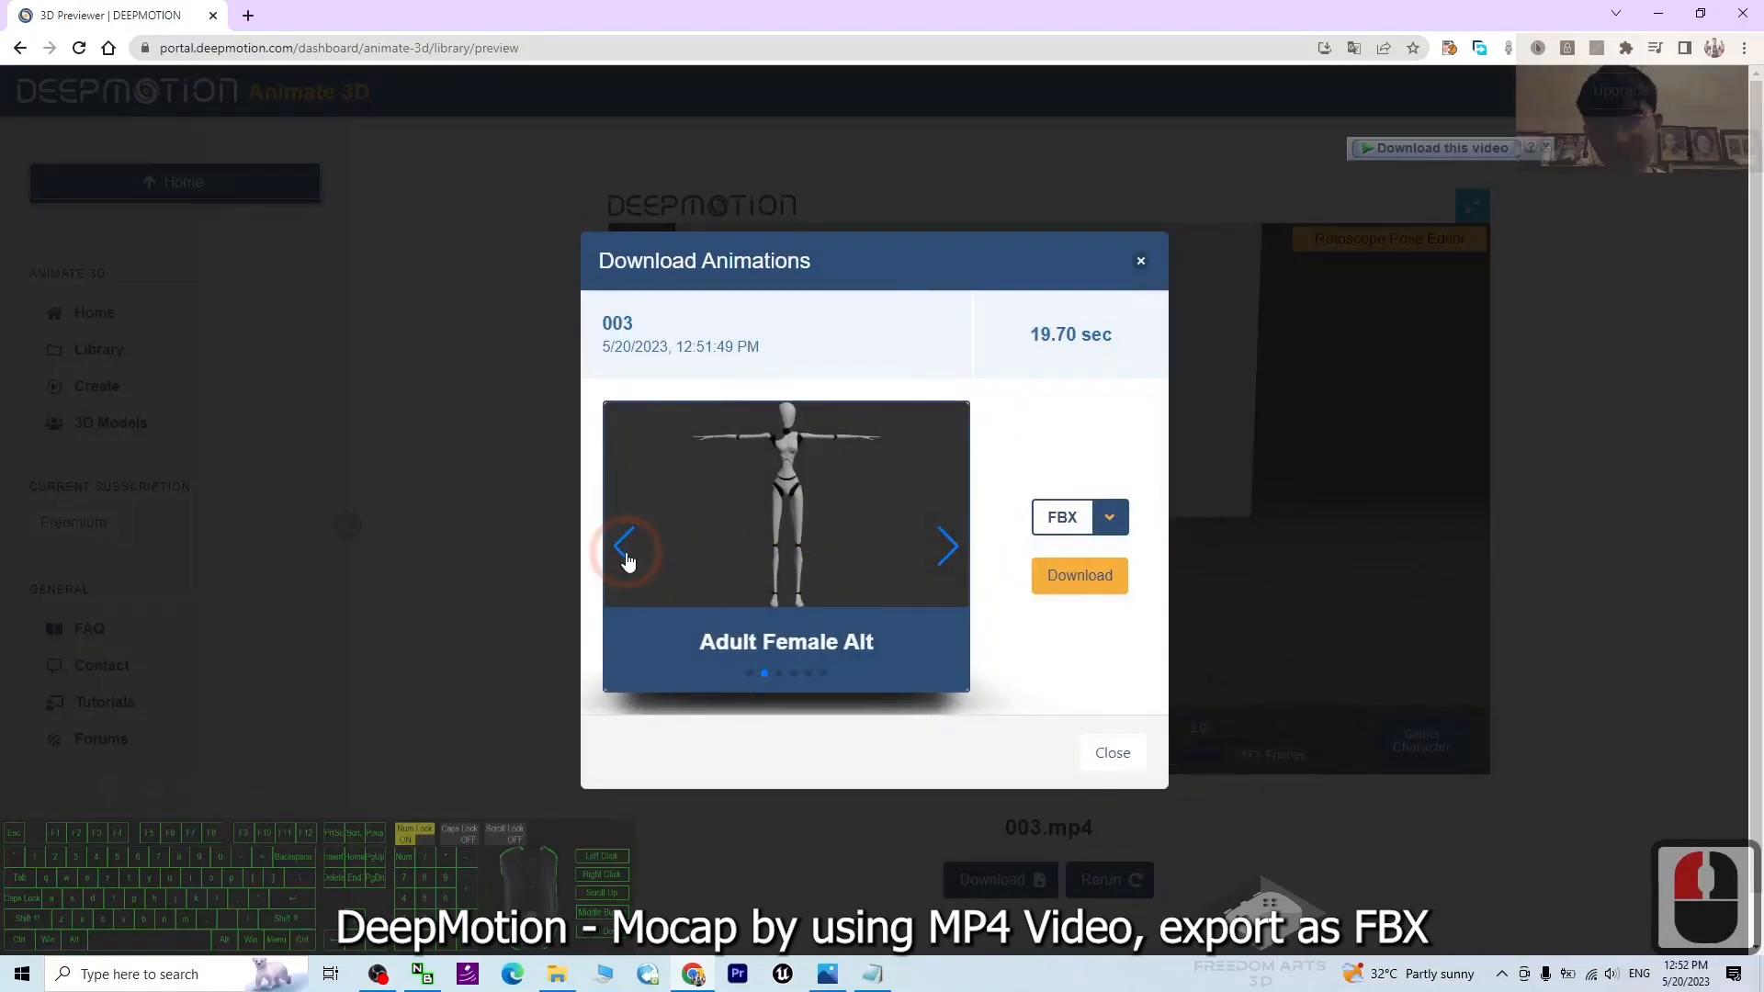
{"action": "left_click", "coordinate": [1080, 578]}
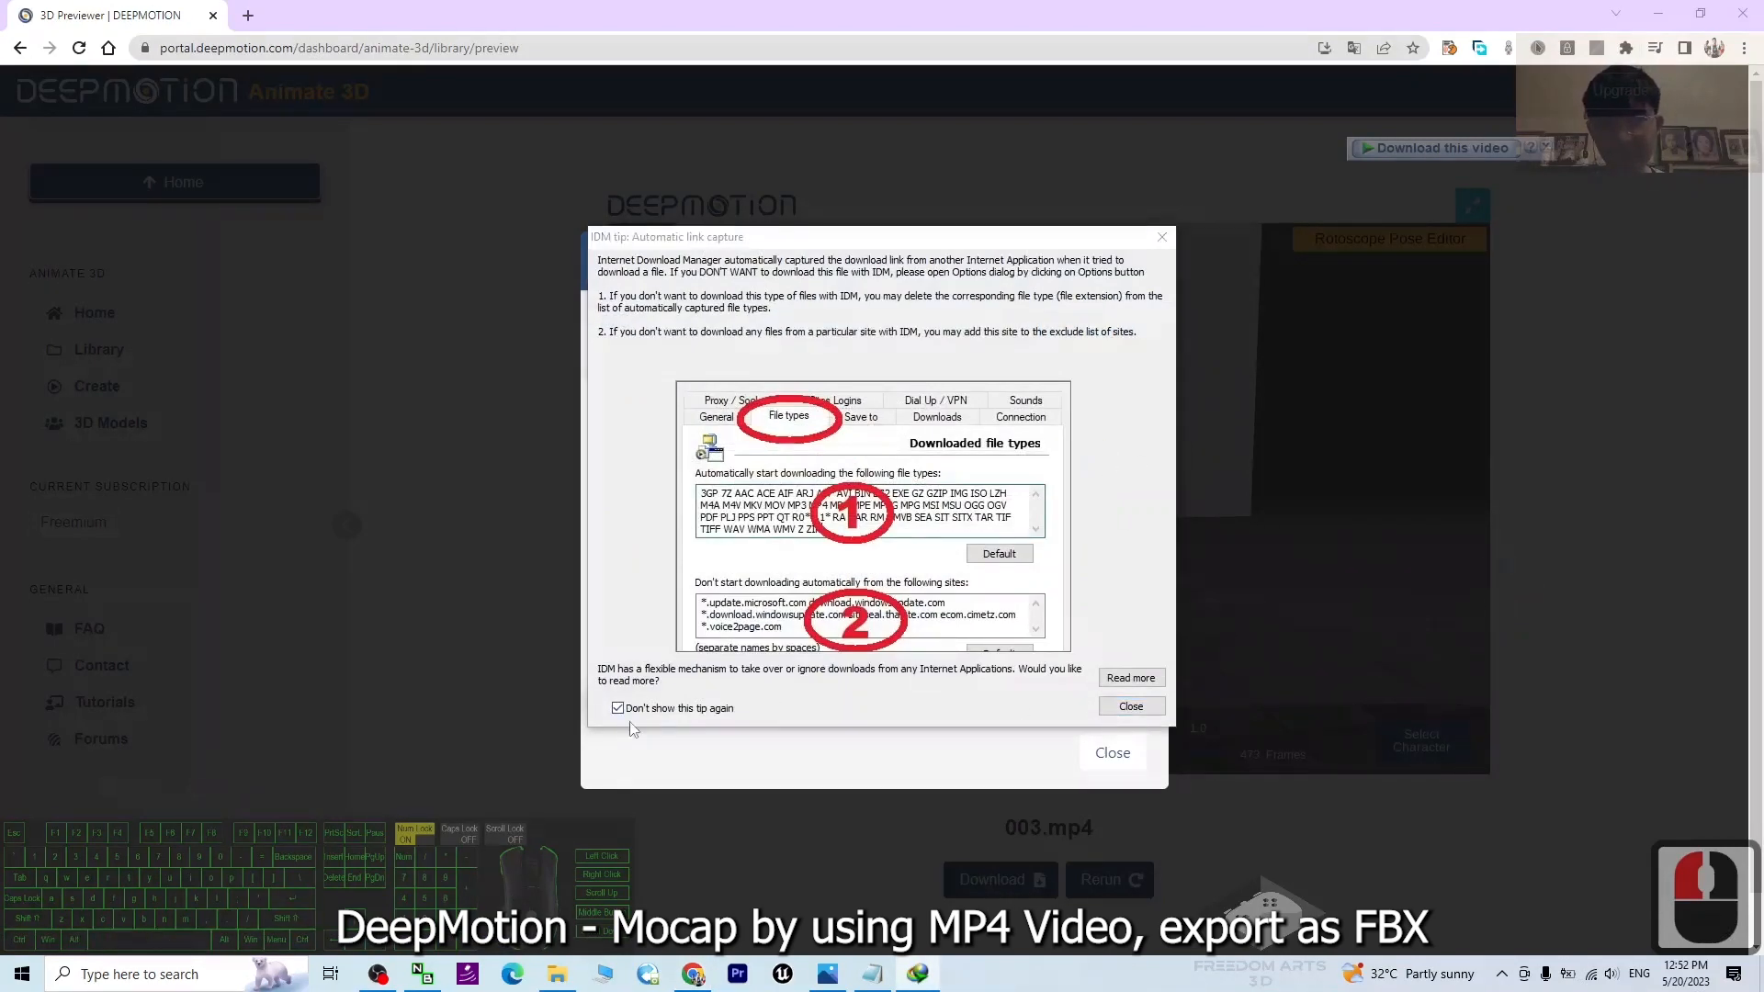
{"action": "left_click", "coordinate": [1131, 705]}
{"action": "left_click", "coordinate": [1131, 706]}
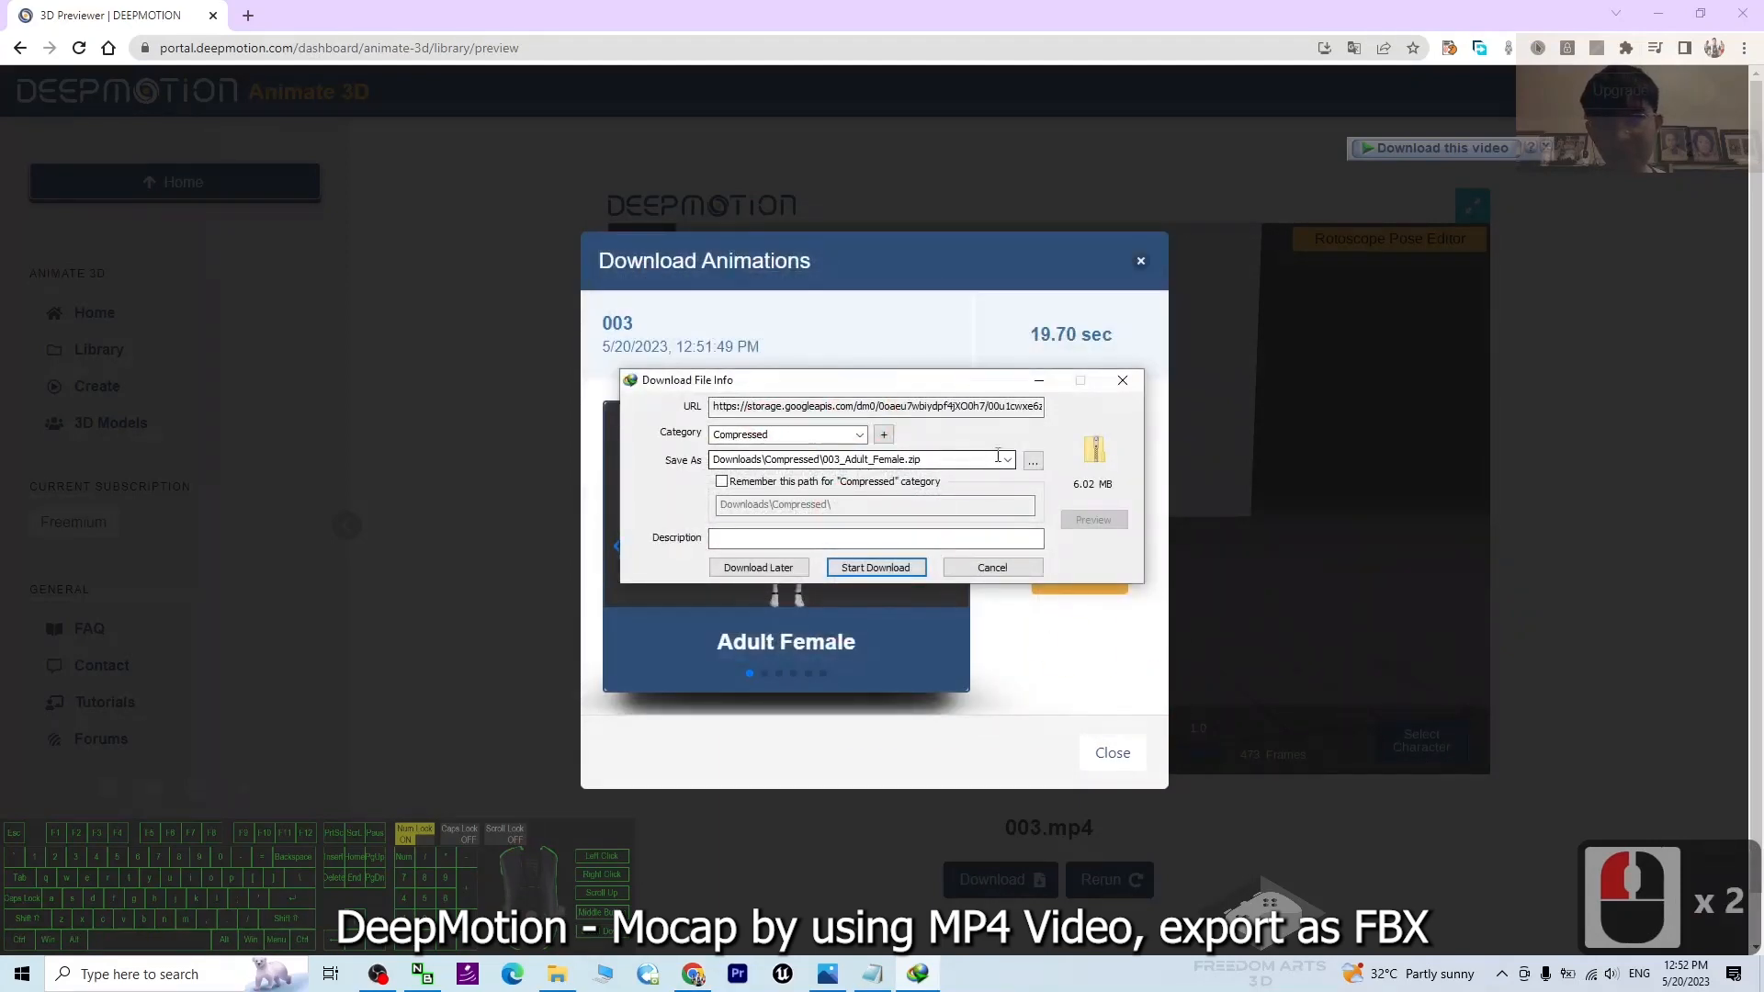
{"action": "left_click", "coordinate": [875, 566]}
{"action": "left_click", "coordinate": [1641, 563]}
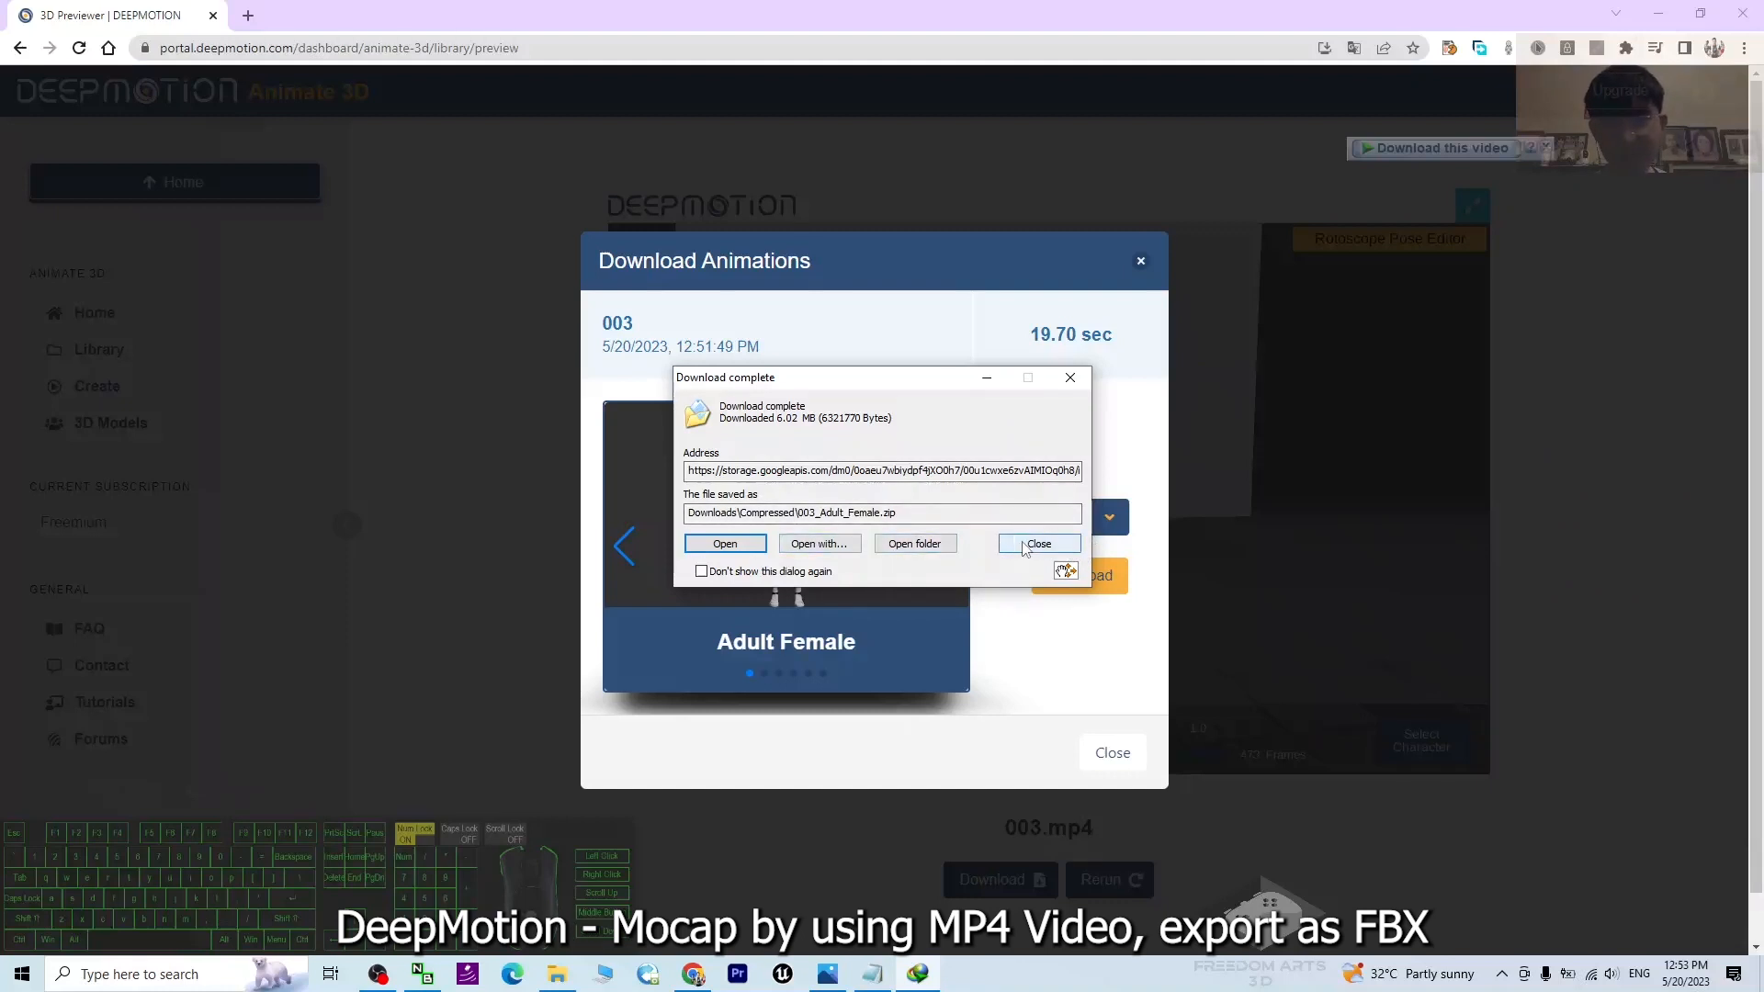
Open the download folder and extract 003_Adult_Female.zip into the suggested 003_Adult_Female folder
{"action": "left_click", "coordinate": [915, 544]}
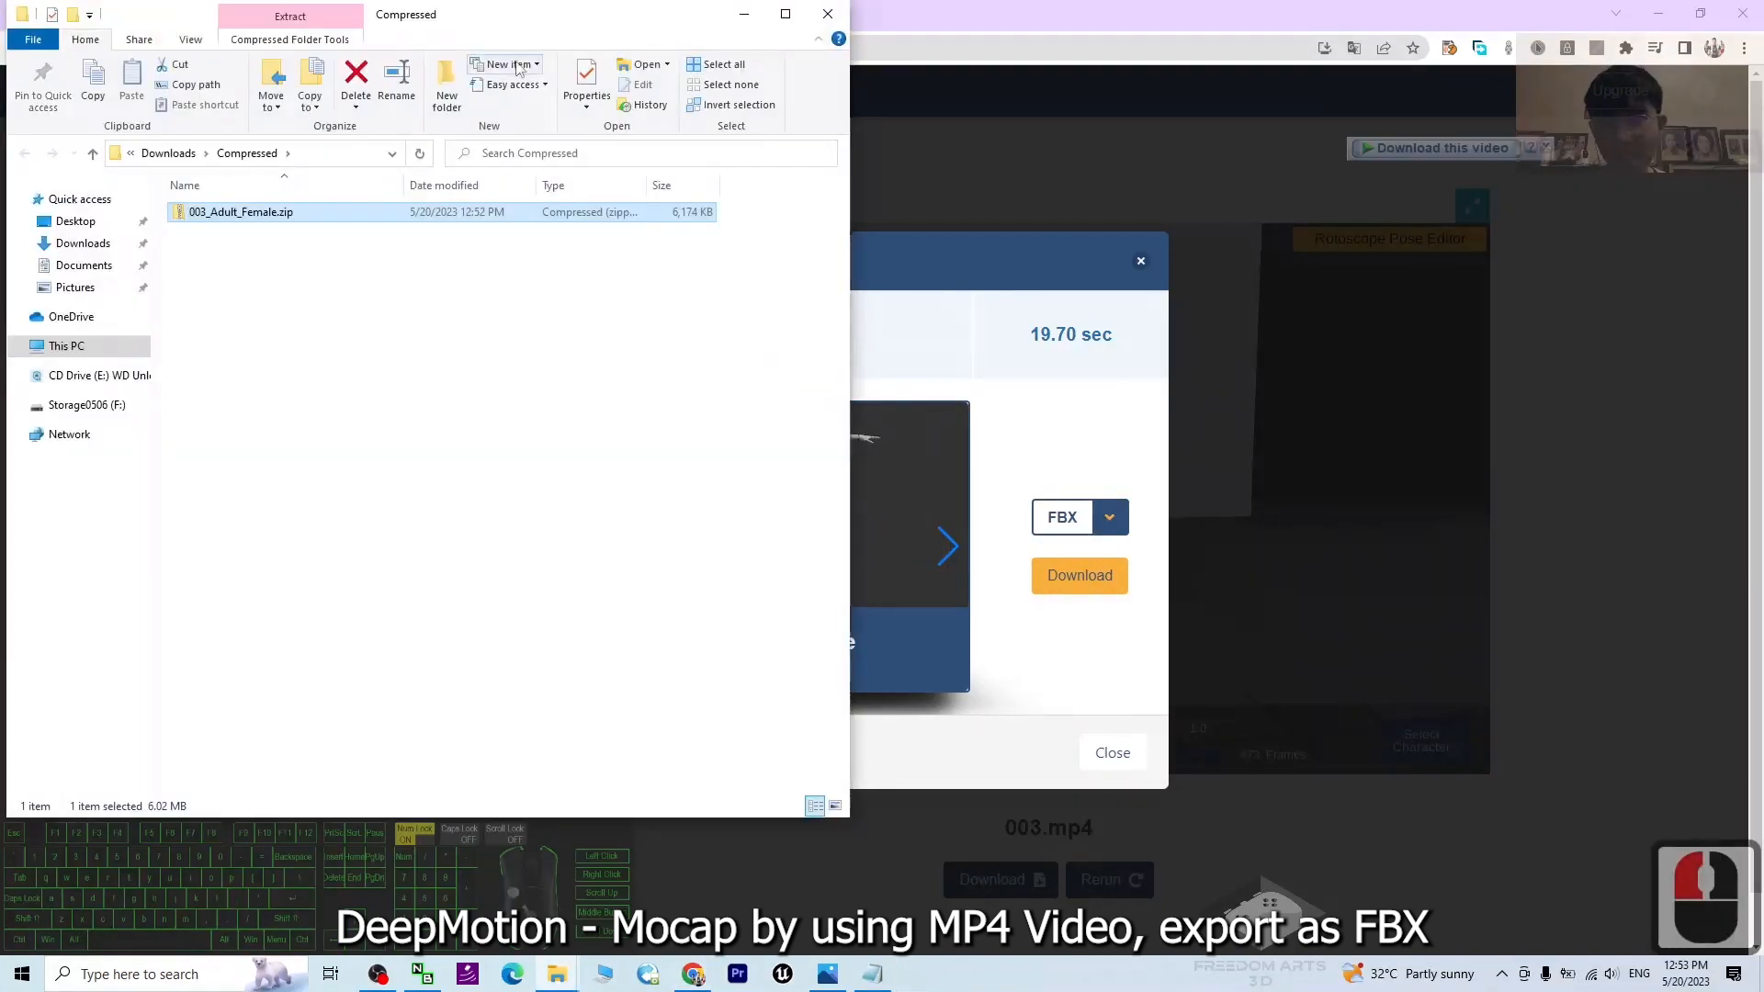
{"action": "left_click_drag", "start_coordinate": [507, 28], "coordinate": [1189, 87]}
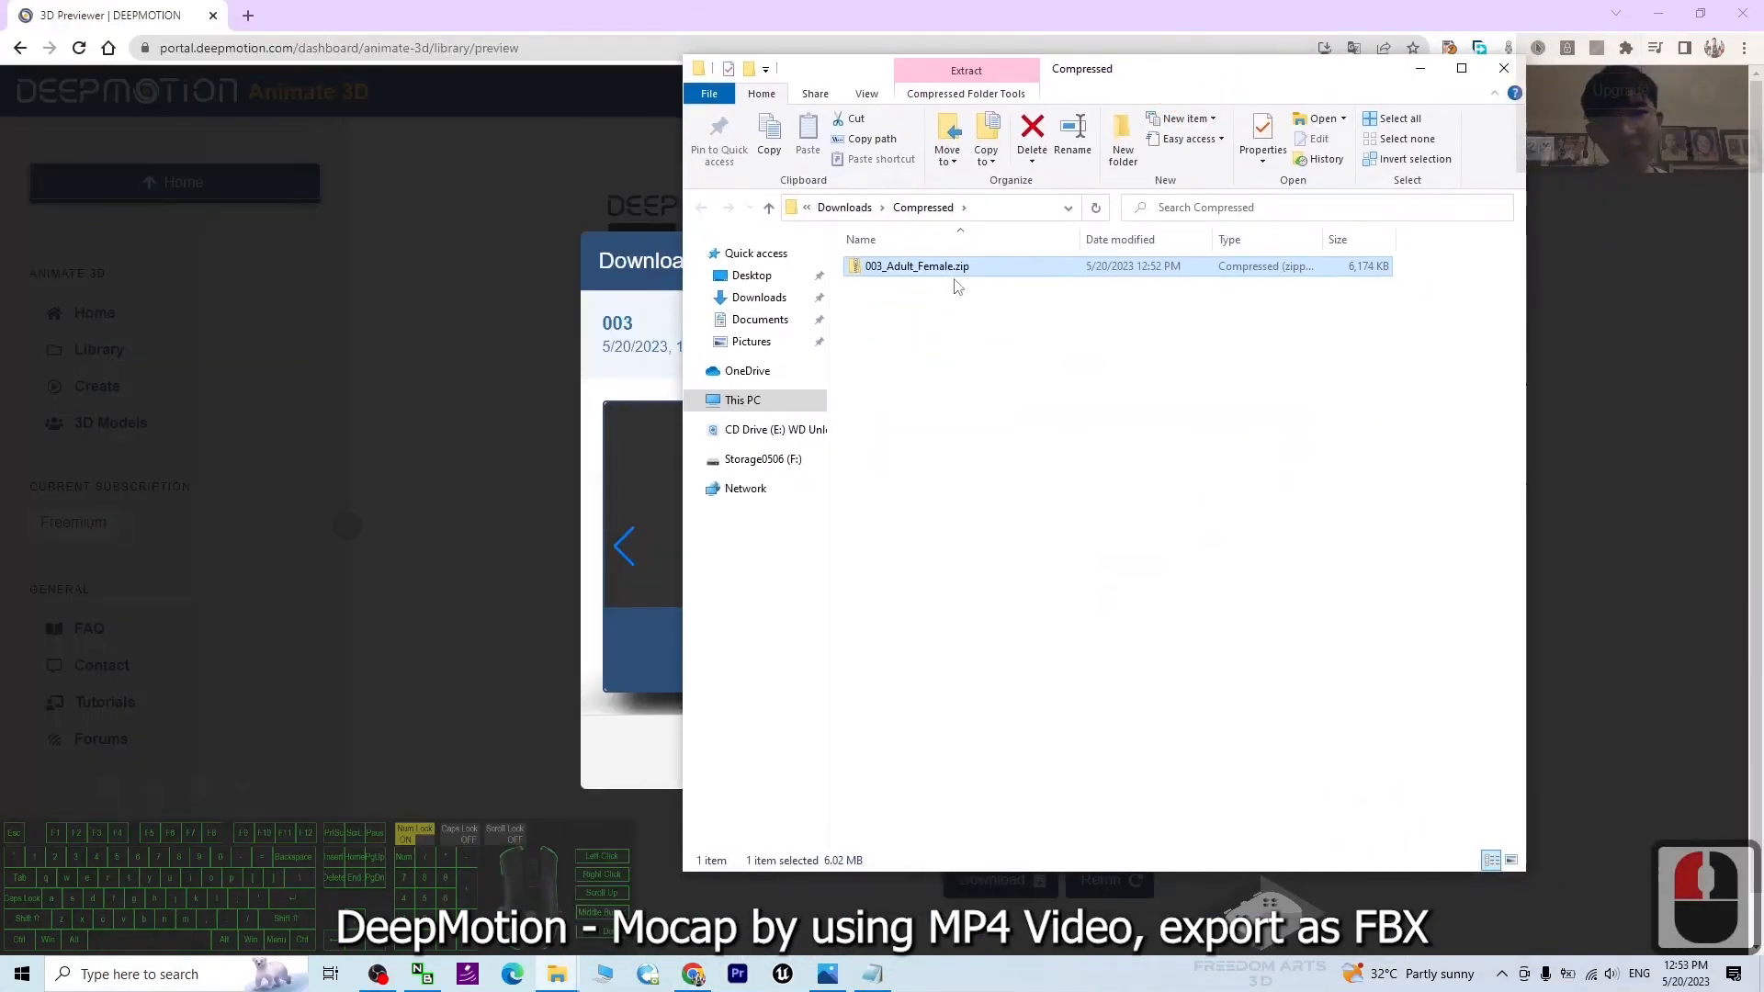
{"action": "right_click", "coordinate": [891, 276]}
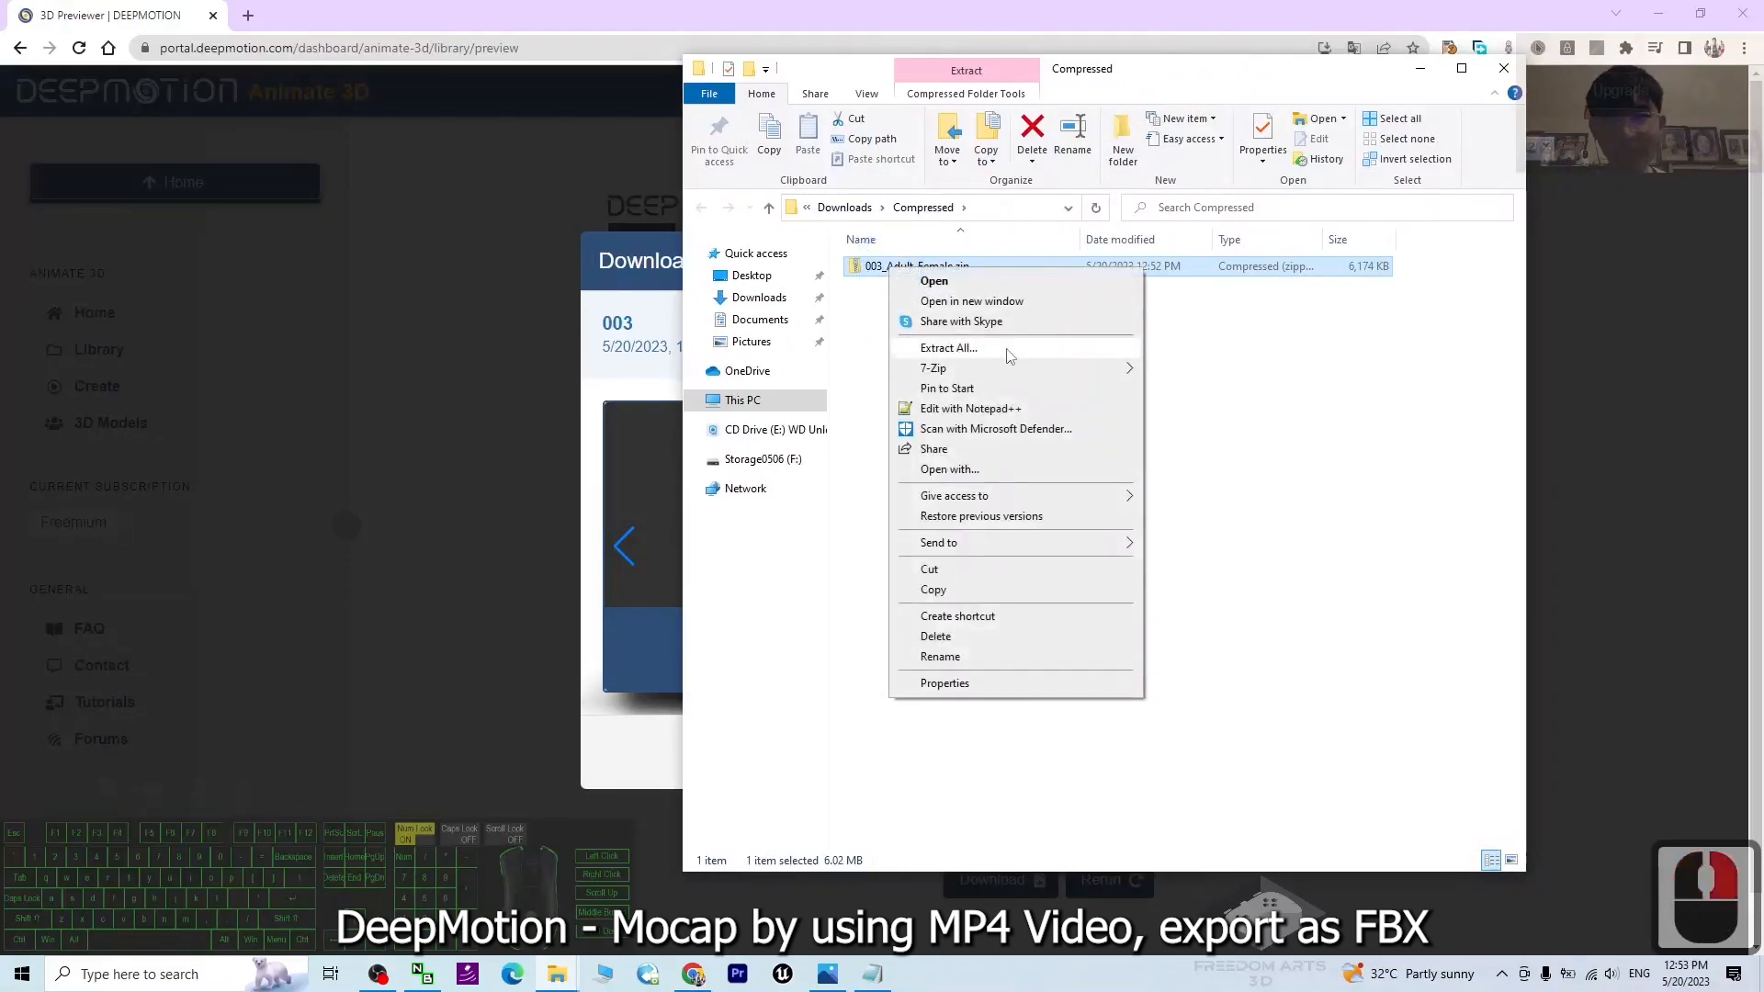
{"action": "left_click", "coordinate": [1008, 350]}
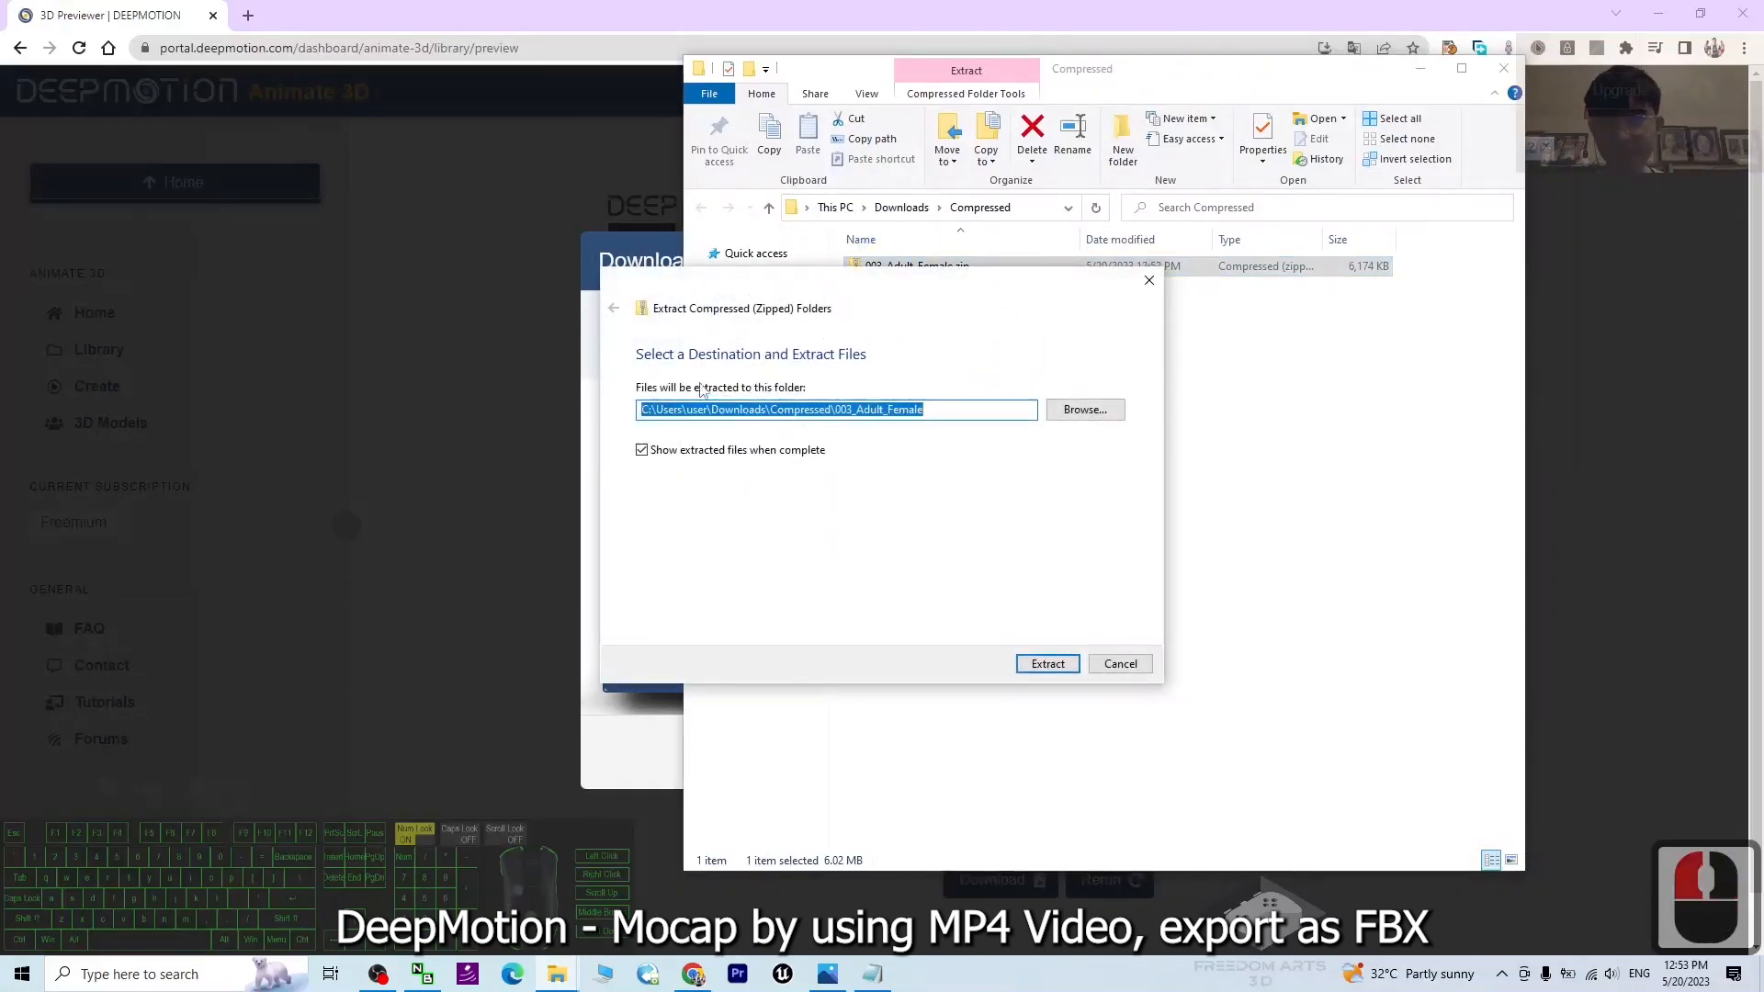
{"action": "left_click", "coordinate": [1048, 665]}
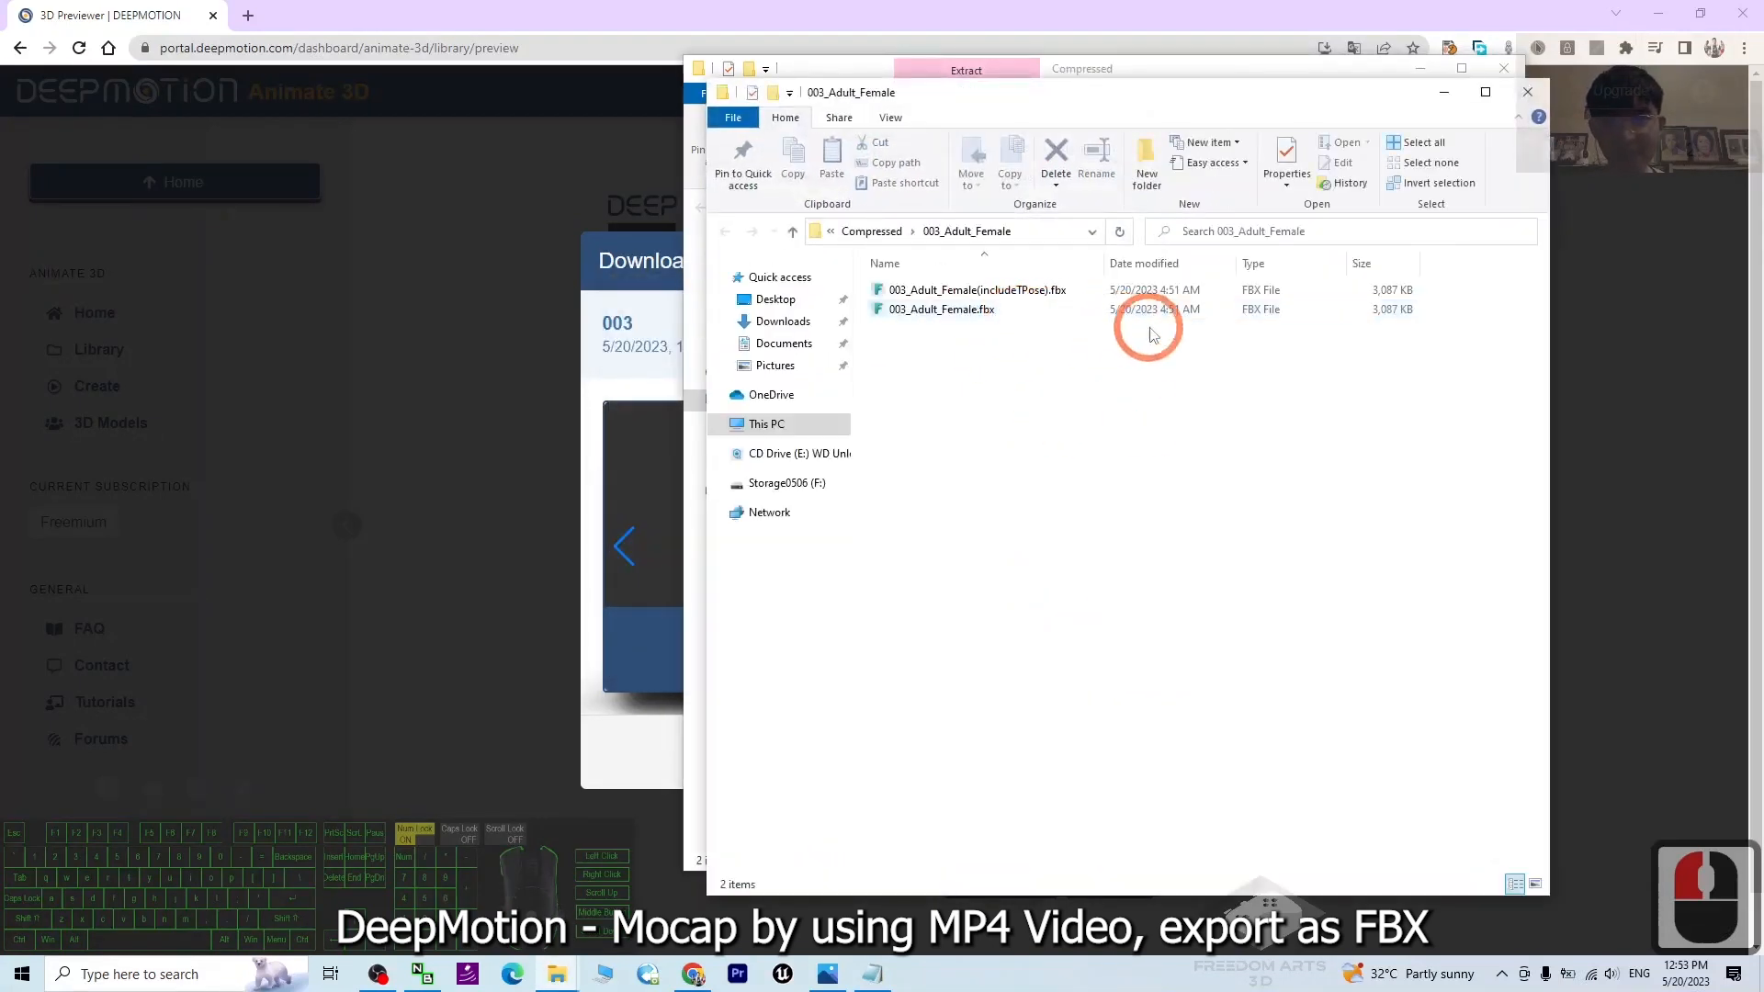
Open the extracted 003_Adult_Female.fbx in Autodesk FBX Review and maximize the viewer window
{"action": "double_click", "coordinate": [1056, 292]}
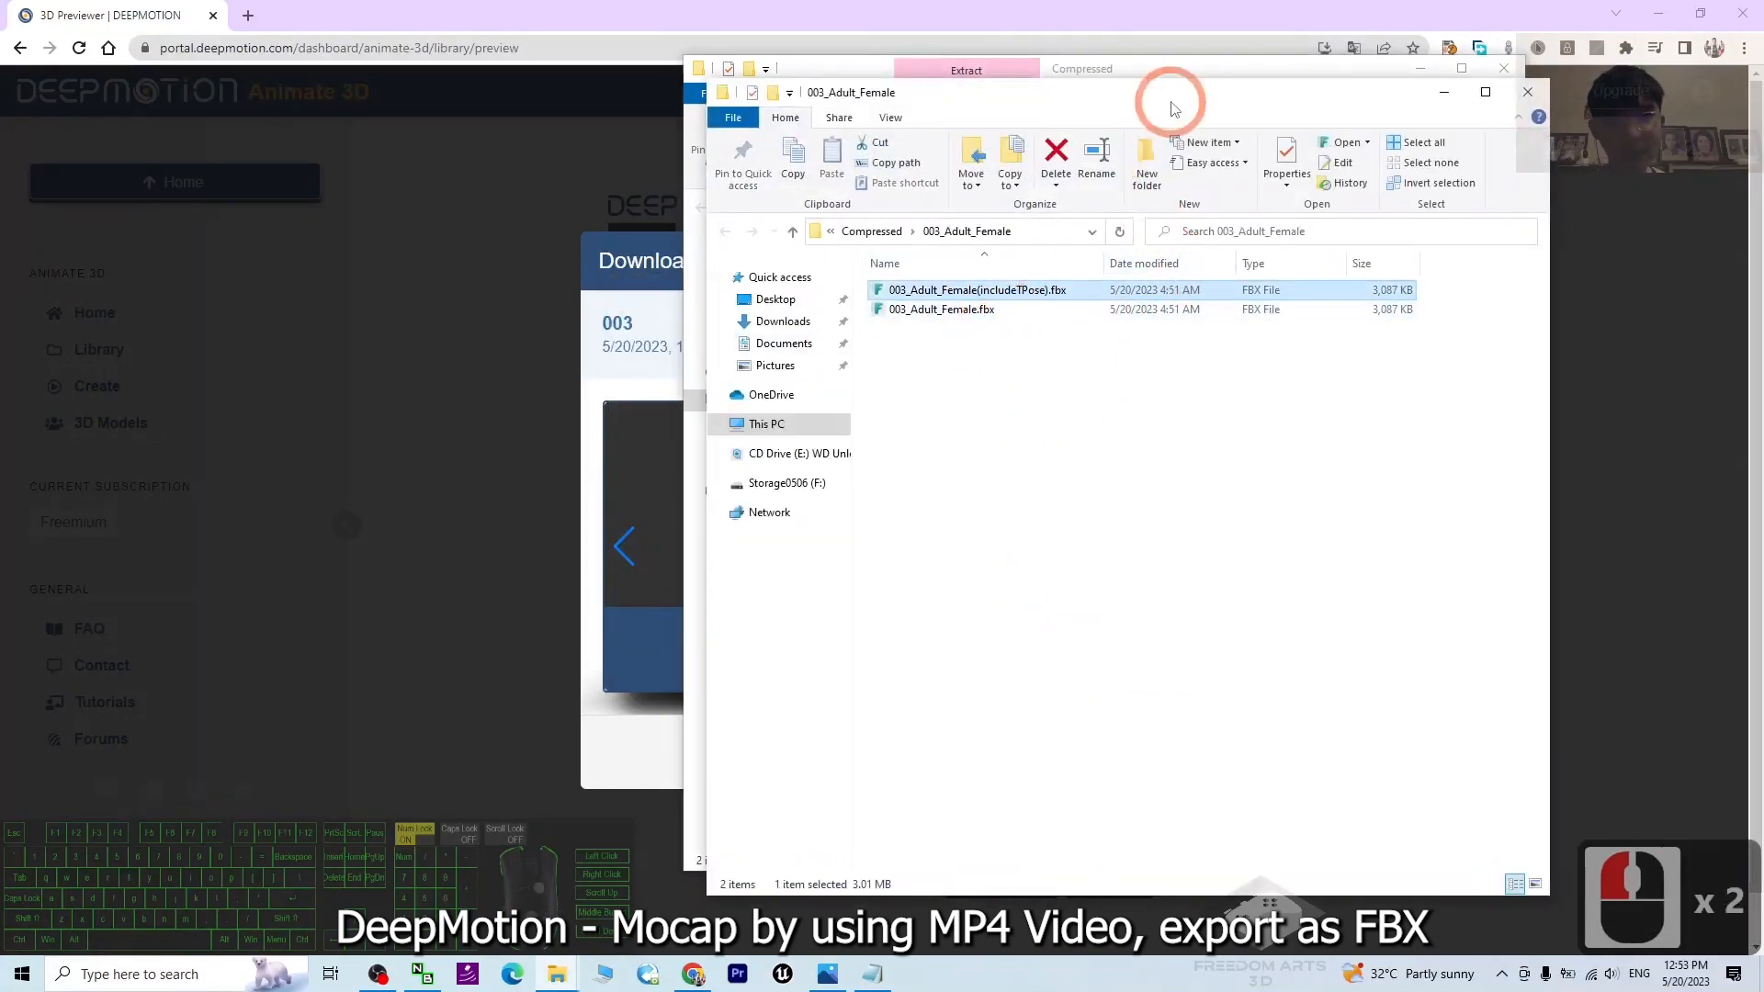
{"action": "left_click_drag", "start_coordinate": [1171, 108], "coordinate": [1105, 159]}
{"action": "left_click_drag", "start_coordinate": [1039, 314], "coordinate": [1080, 310]}
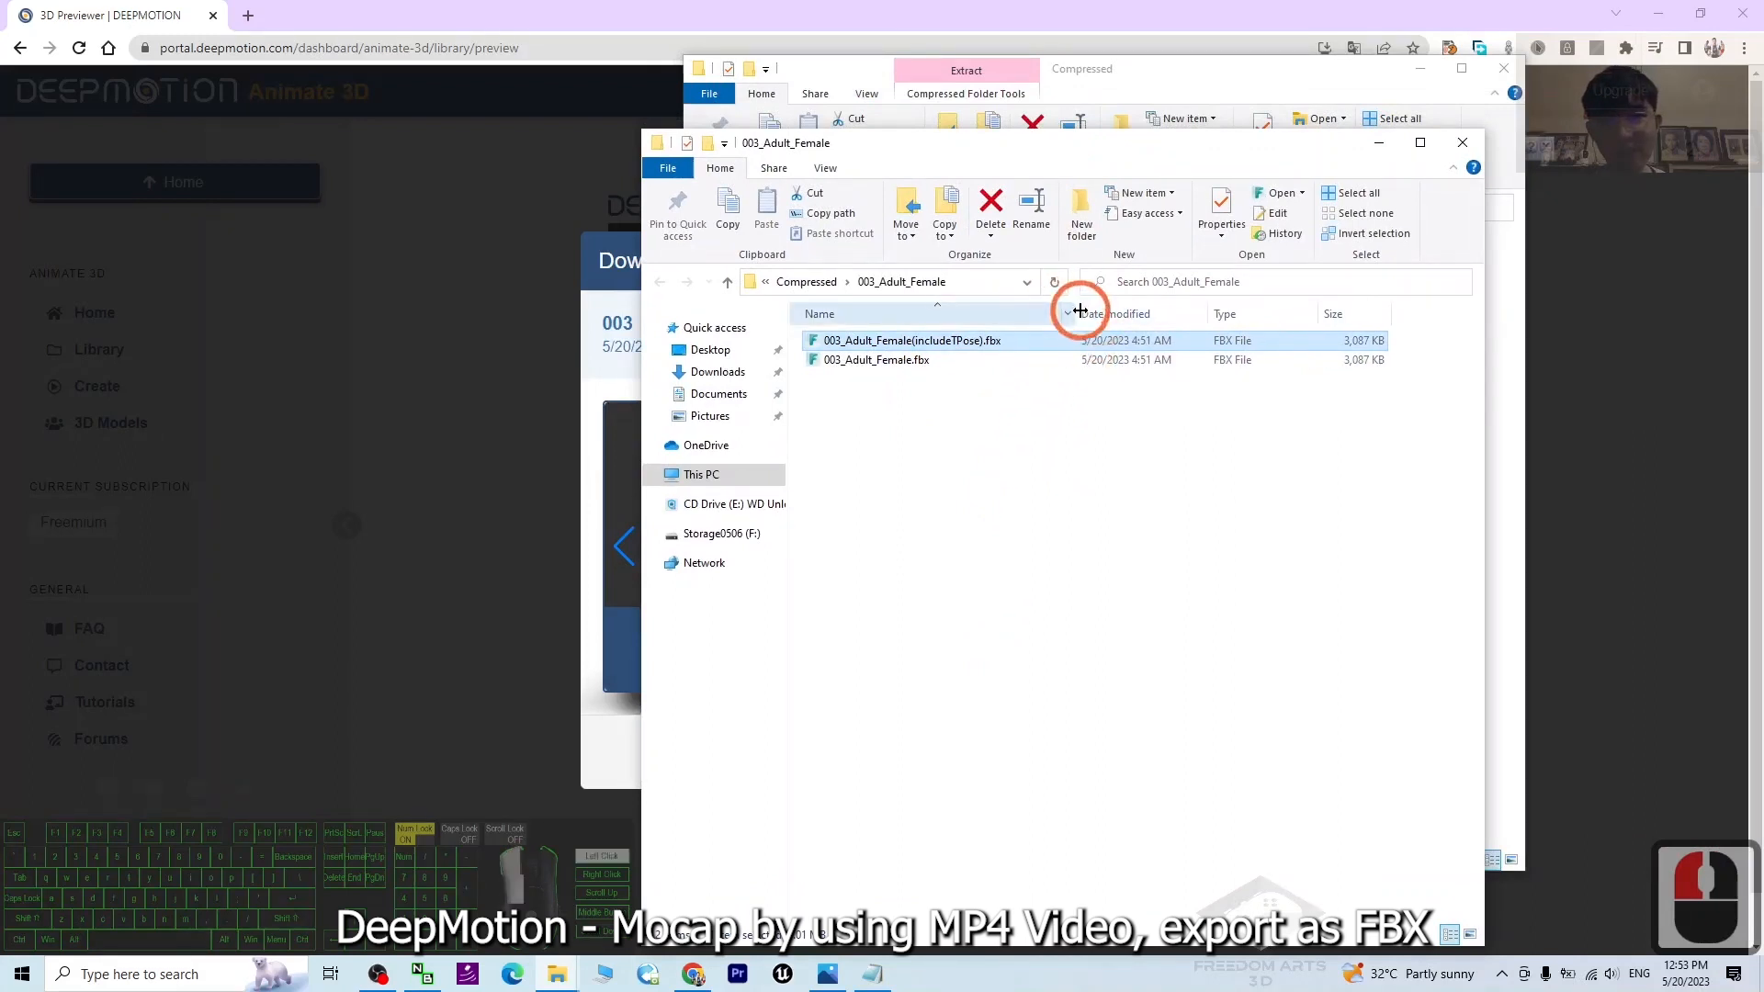
{"action": "left_click", "coordinate": [1064, 548]}
{"action": "left_click", "coordinate": [901, 374]}
{"action": "left_click", "coordinate": [894, 363]}
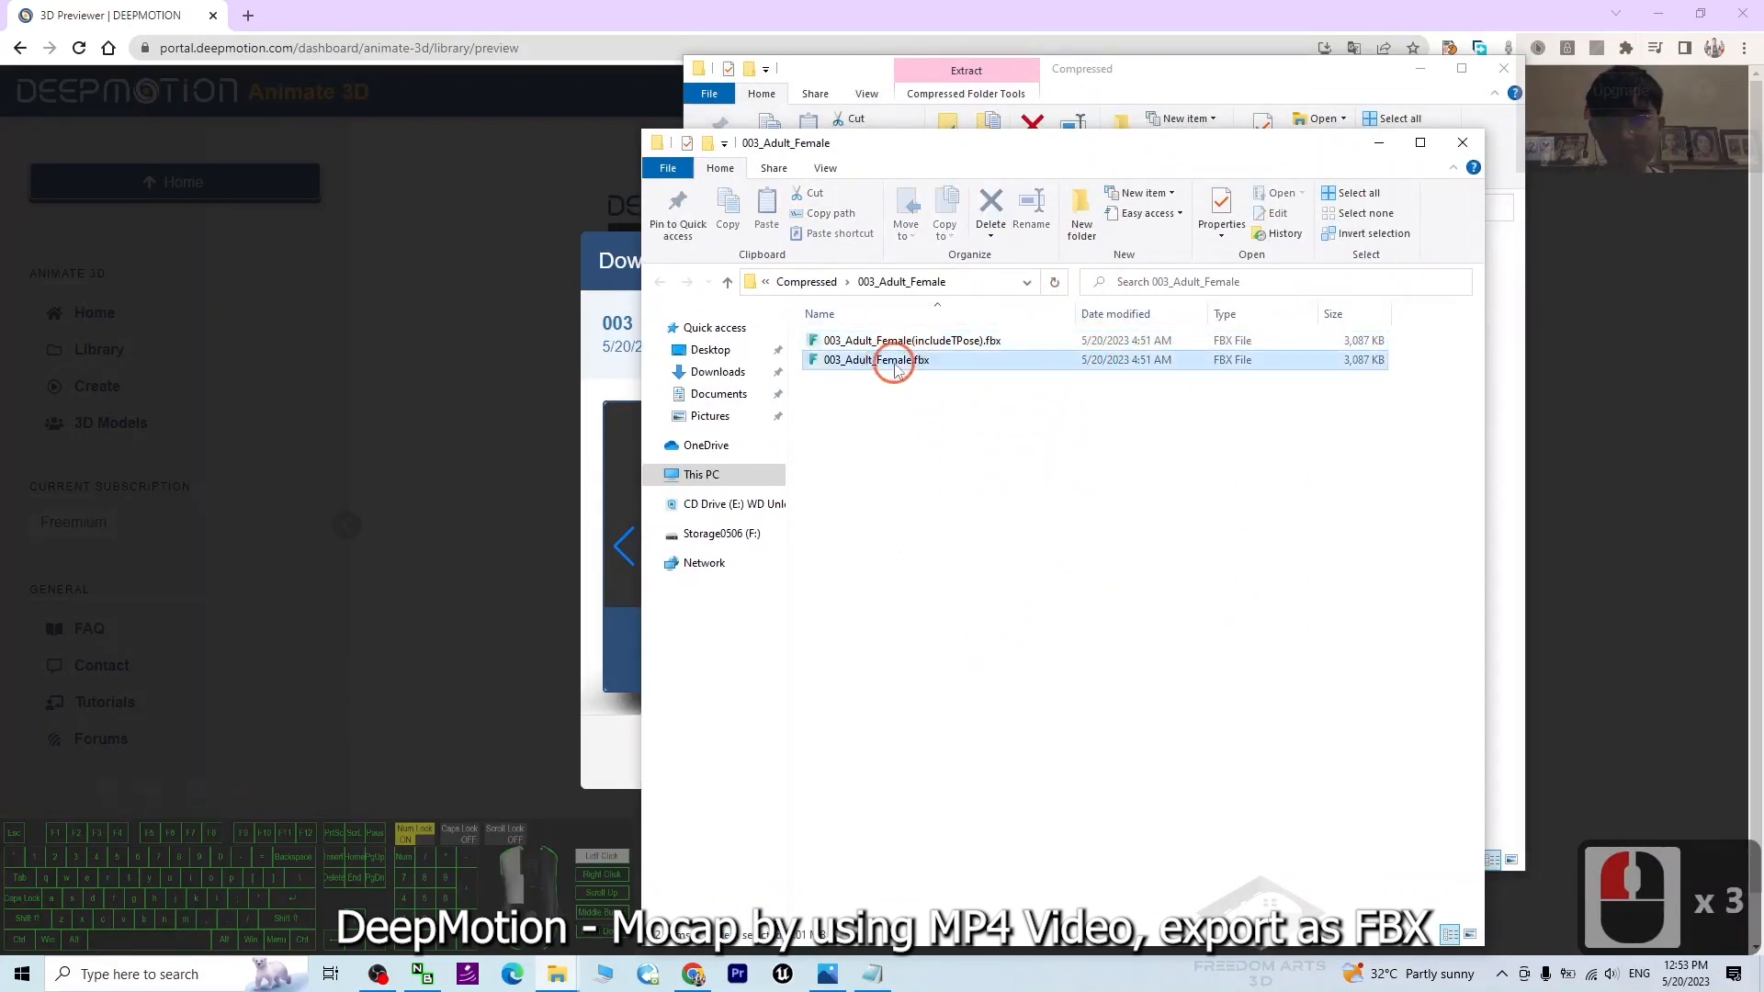
{"action": "double_click", "coordinate": [894, 364]}
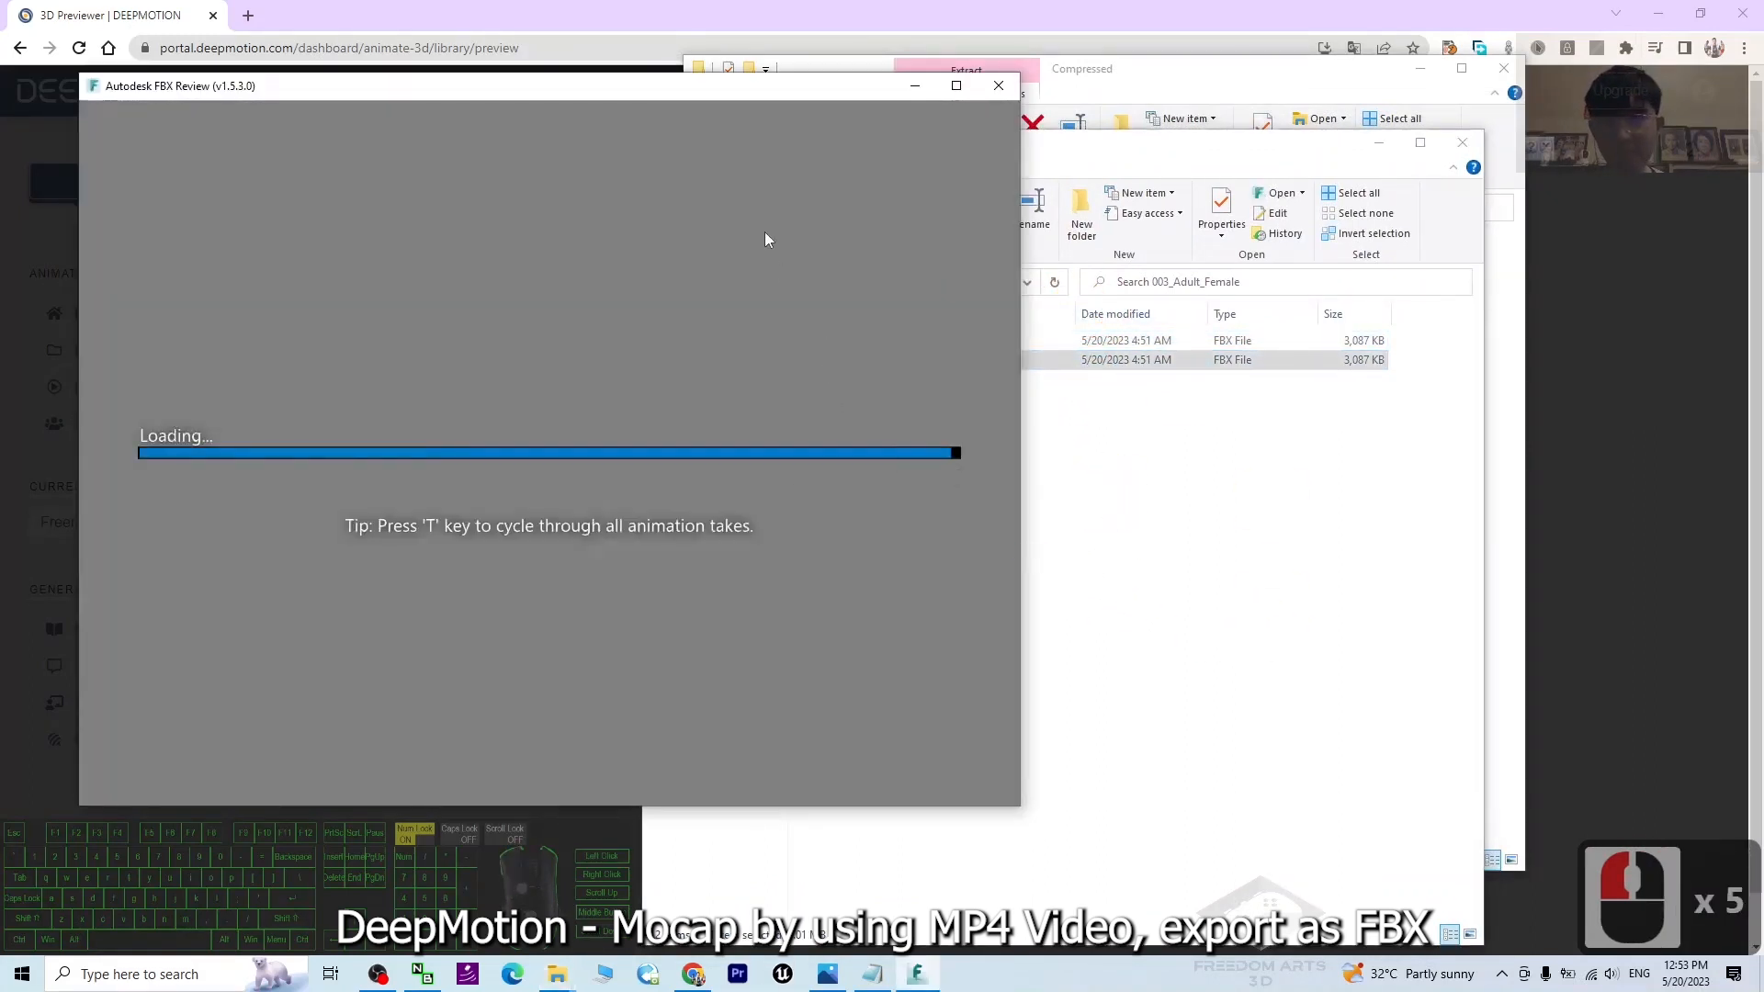
{"action": "left_click_drag", "start_coordinate": [759, 91], "coordinate": [1067, 5]}
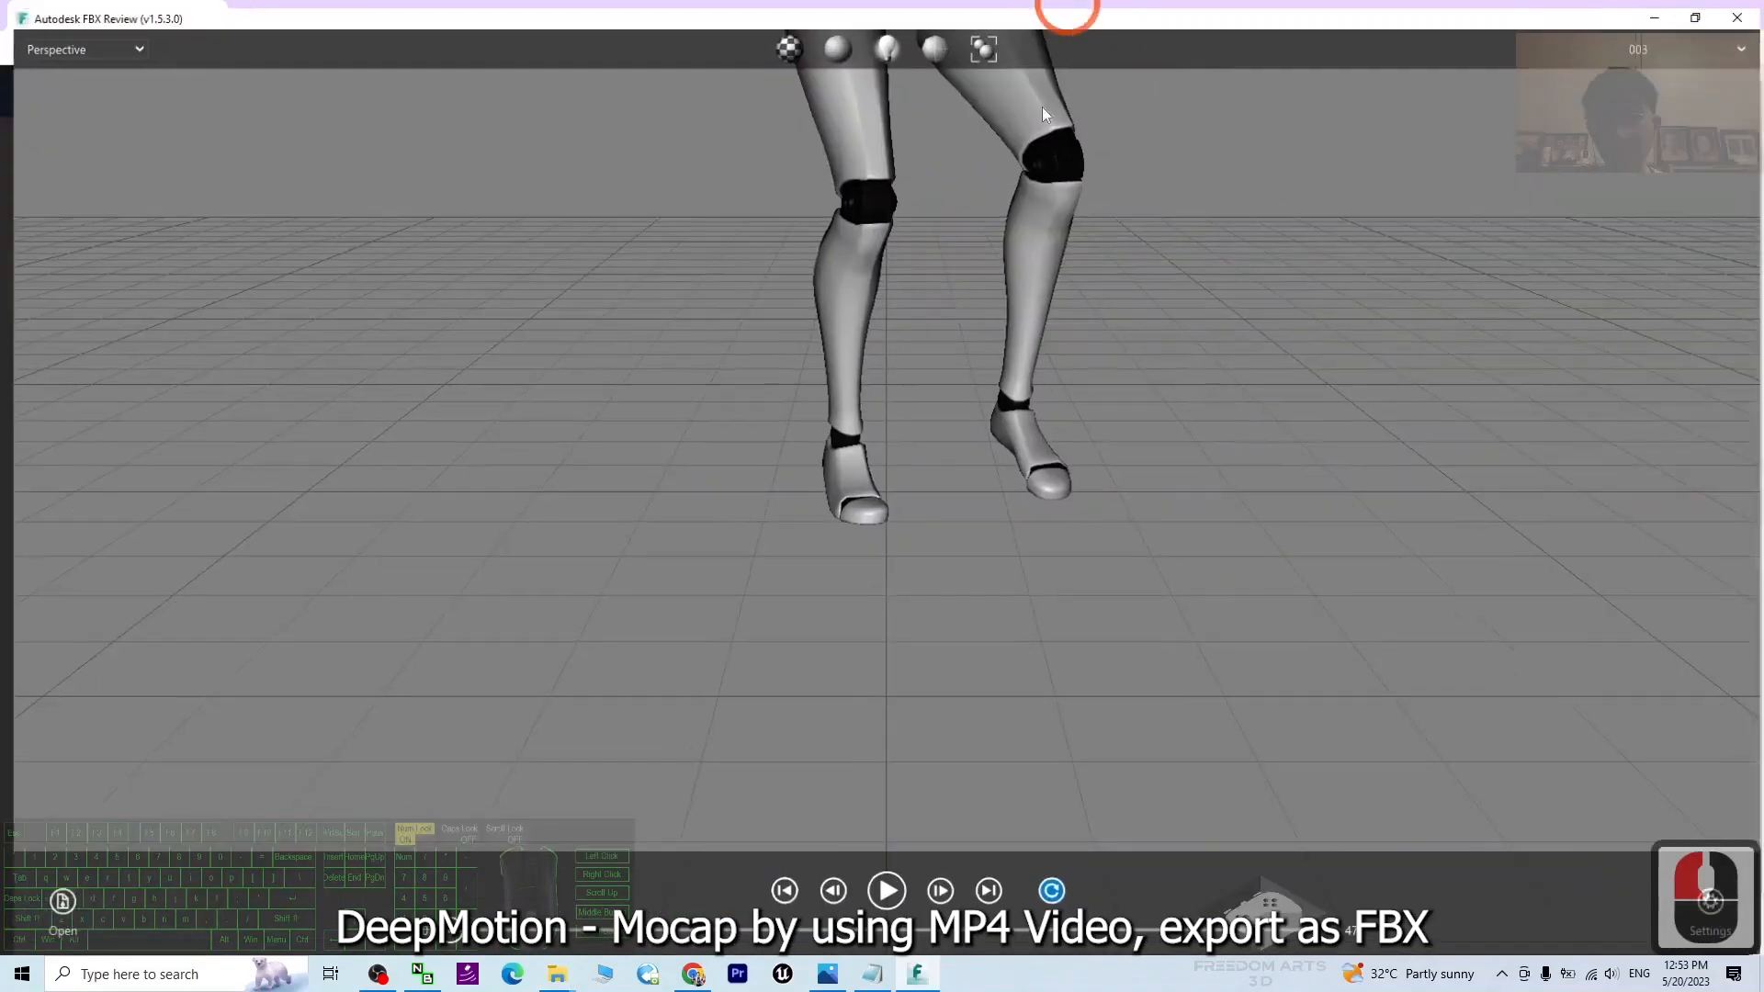
Examine the imported character's starting pose, body and hands from different angles and distances
{"action": "scroll", "coordinate": [992, 454], "scroll_direction": "down", "scroll_amount": 5}
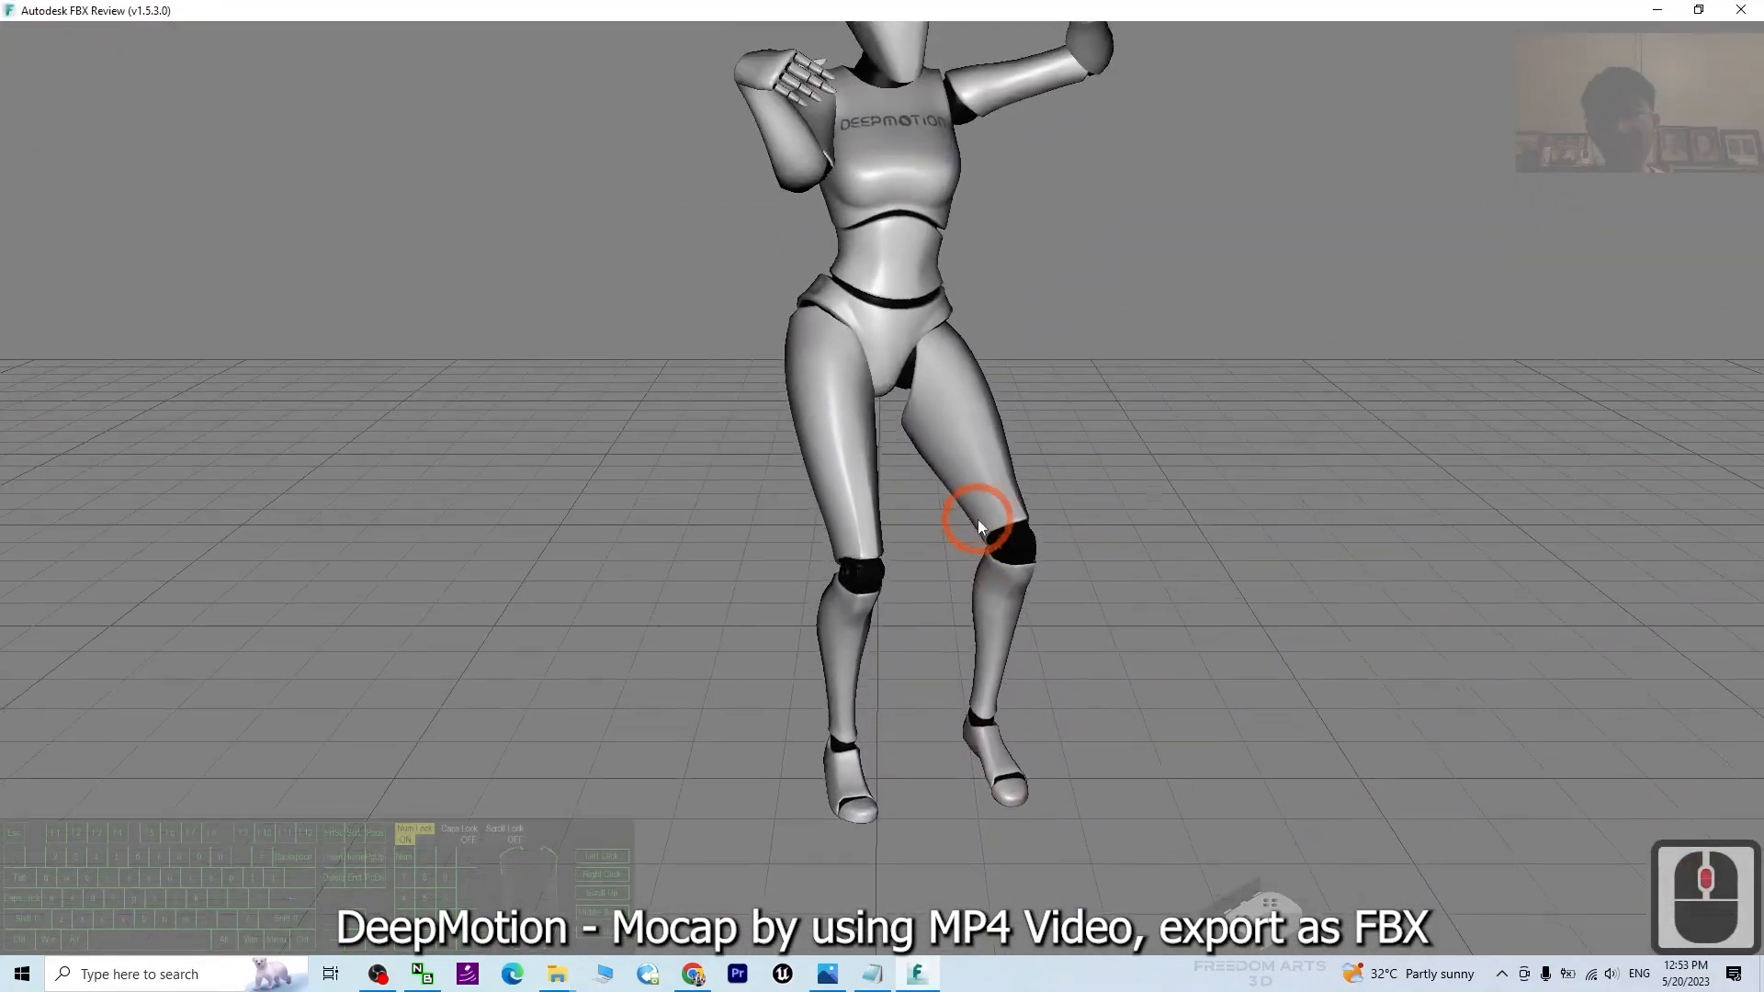
{"action": "scroll", "coordinate": [981, 520], "scroll_direction": "down", "scroll_amount": 3}
{"action": "scroll", "coordinate": [1015, 537], "scroll_direction": "up", "scroll_amount": 2}
{"action": "left_click_drag", "start_coordinate": [1022, 540], "coordinate": [861, 548]}
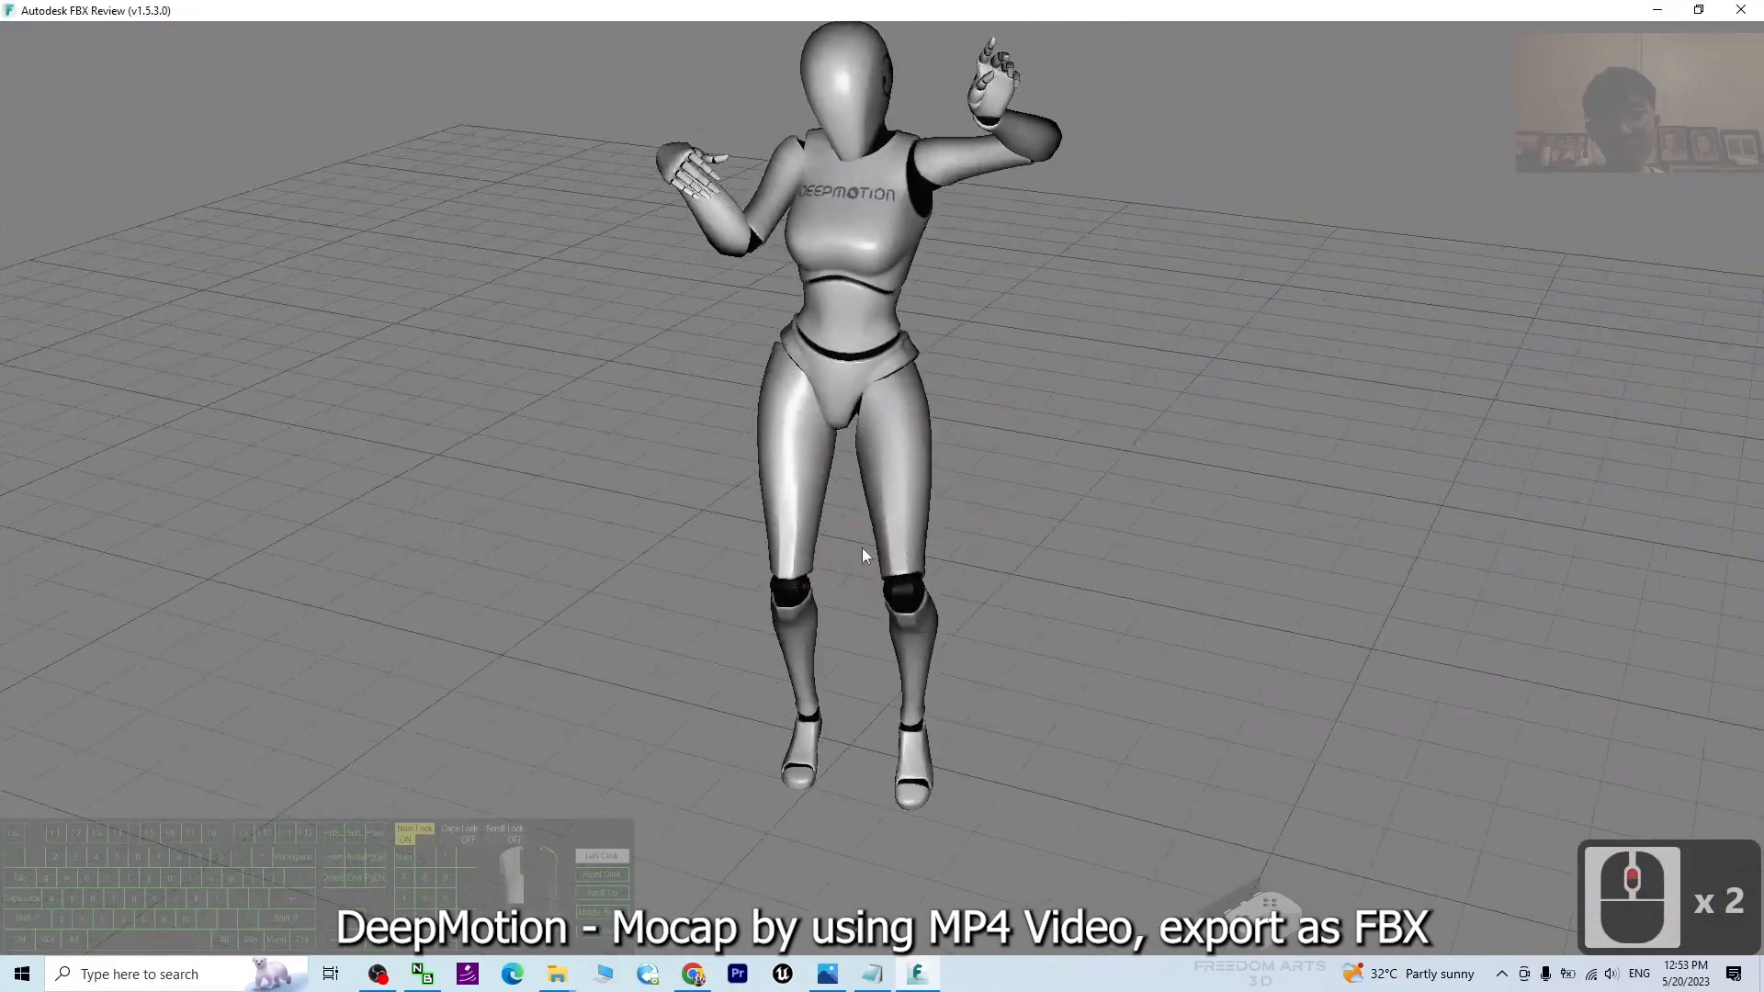
{"action": "scroll", "coordinate": [893, 421], "scroll_direction": "down", "scroll_amount": 2}
{"action": "scroll", "coordinate": [945, 486], "scroll_direction": "down", "scroll_amount": 1}
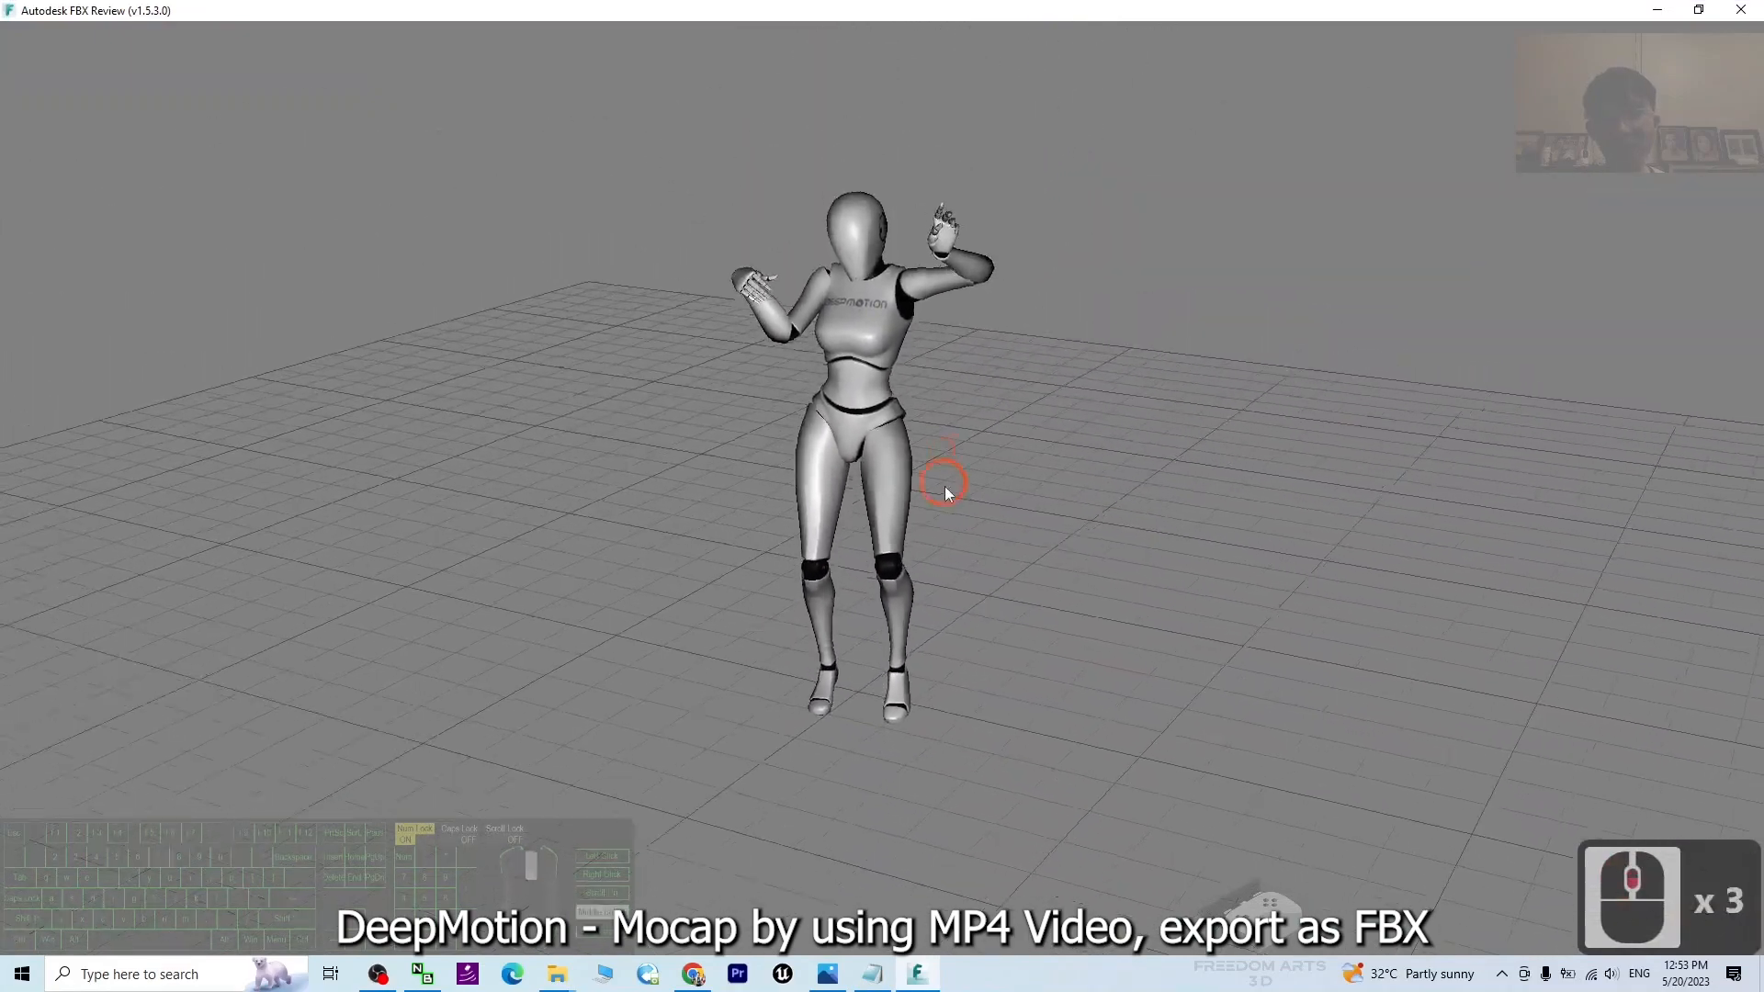
{"action": "scroll", "coordinate": [1024, 599], "scroll_direction": "up", "scroll_amount": 5}
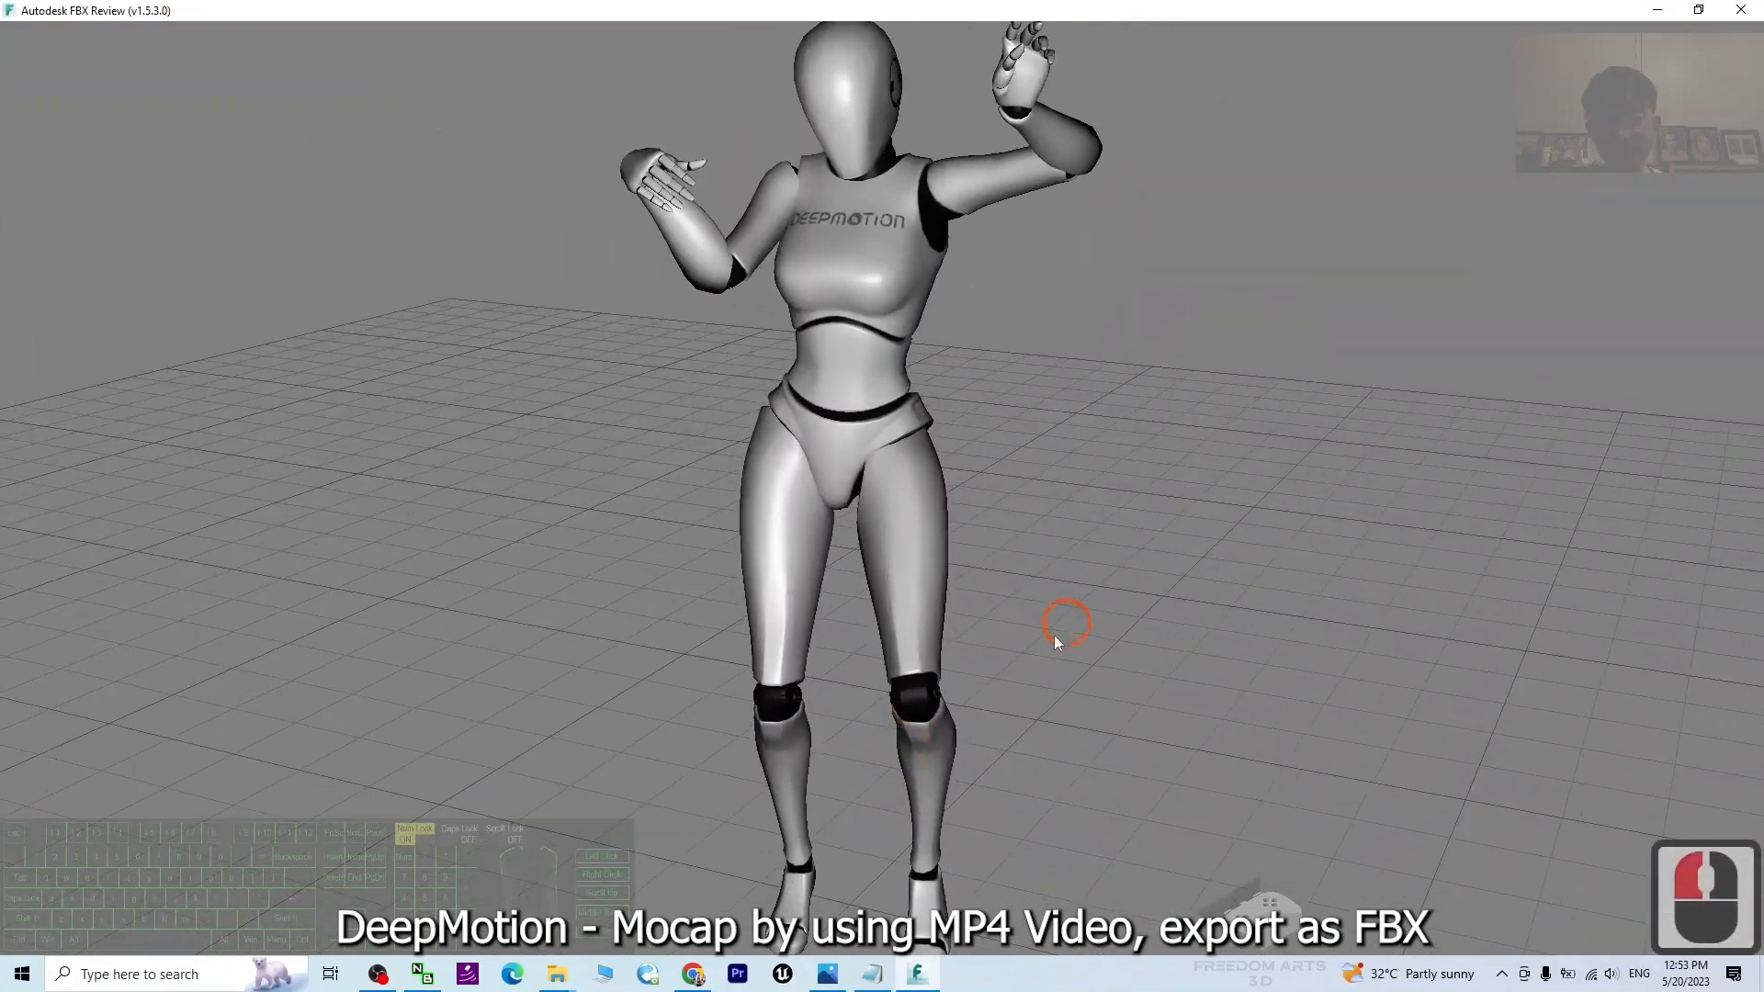
{"action": "scroll", "coordinate": [924, 561], "scroll_direction": "down", "scroll_amount": 3}
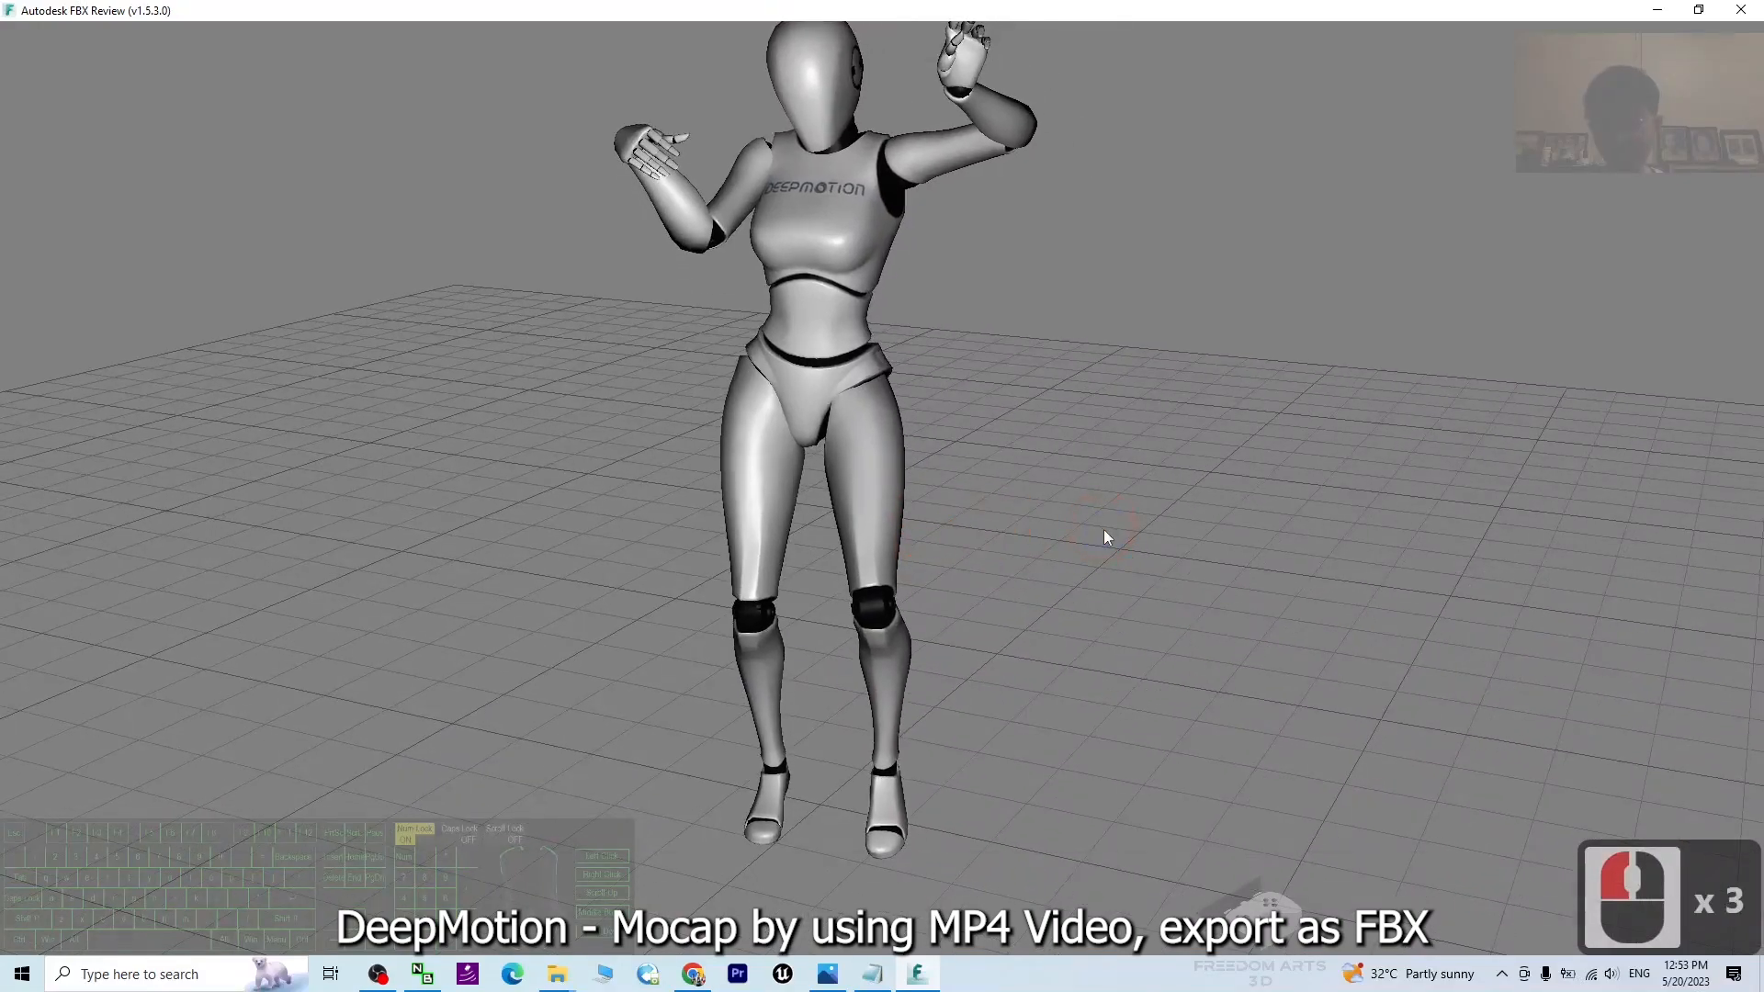
Play the dance animation, inspect the character's motion from different angles, and return to the extracted files folder
{"action": "left_click", "coordinate": [882, 892]}
{"action": "scroll", "coordinate": [955, 556], "scroll_direction": "down", "scroll_amount": 4}
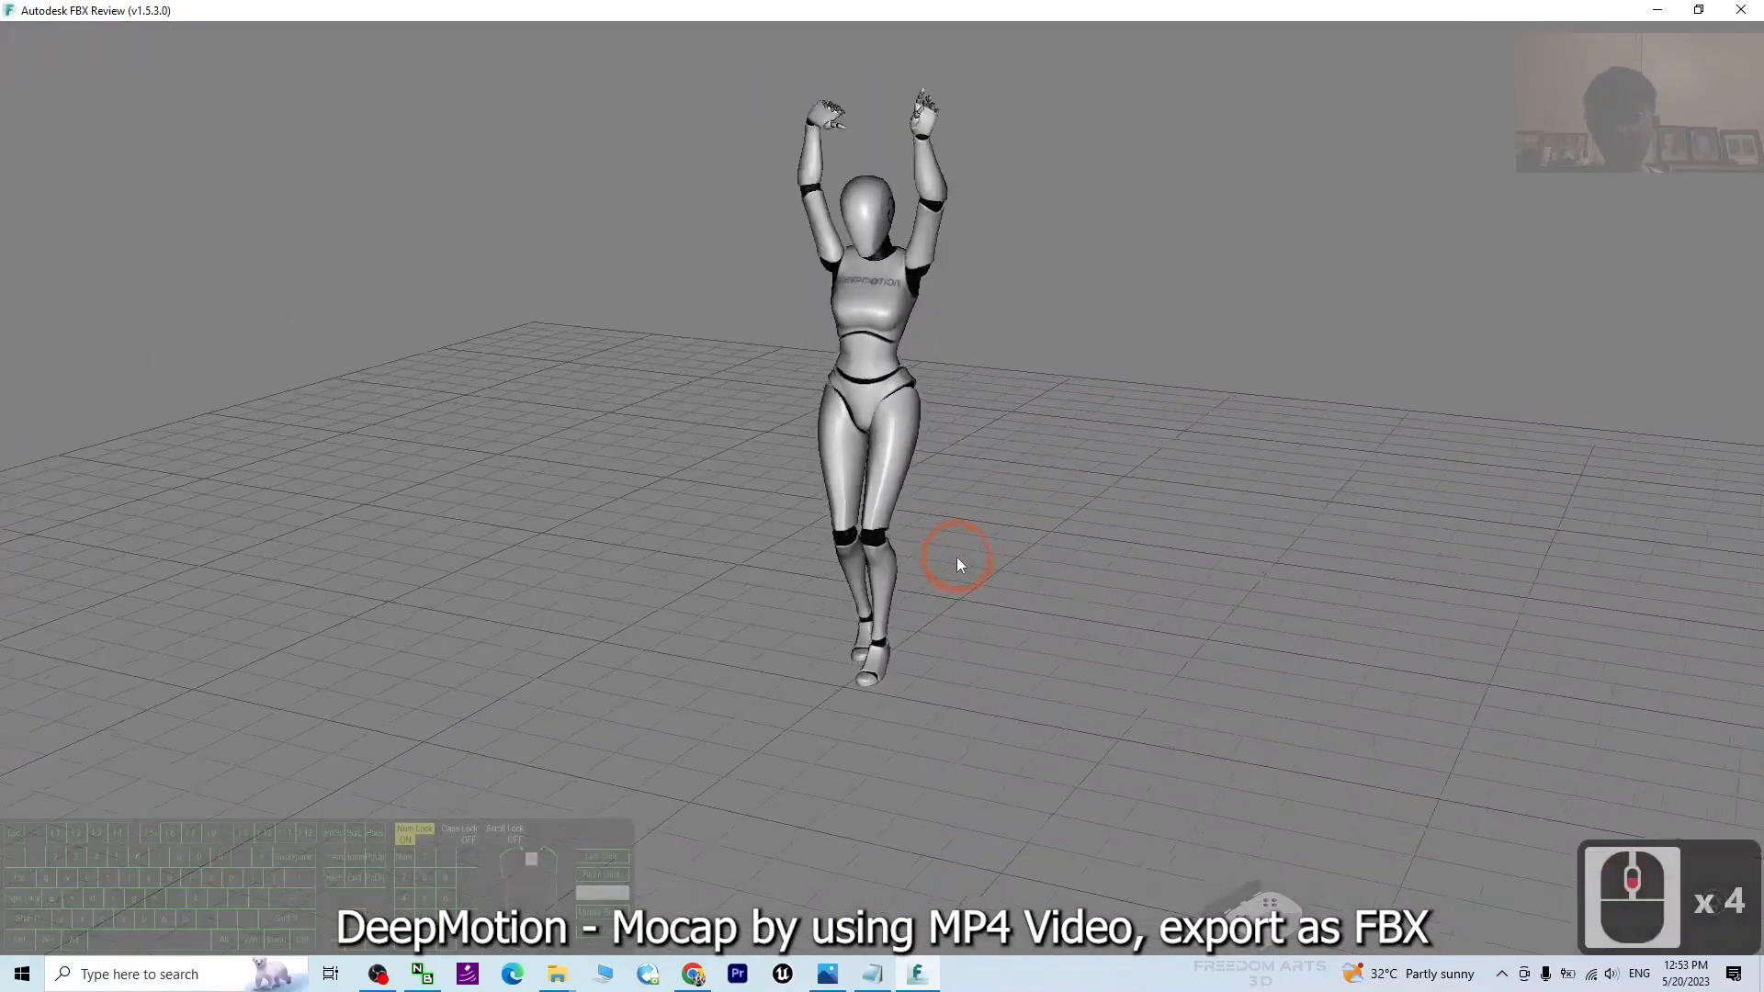
{"action": "scroll", "coordinate": [920, 572], "scroll_direction": "up", "scroll_amount": 2}
{"action": "left_click_drag", "start_coordinate": [917, 532], "coordinate": [873, 531]}
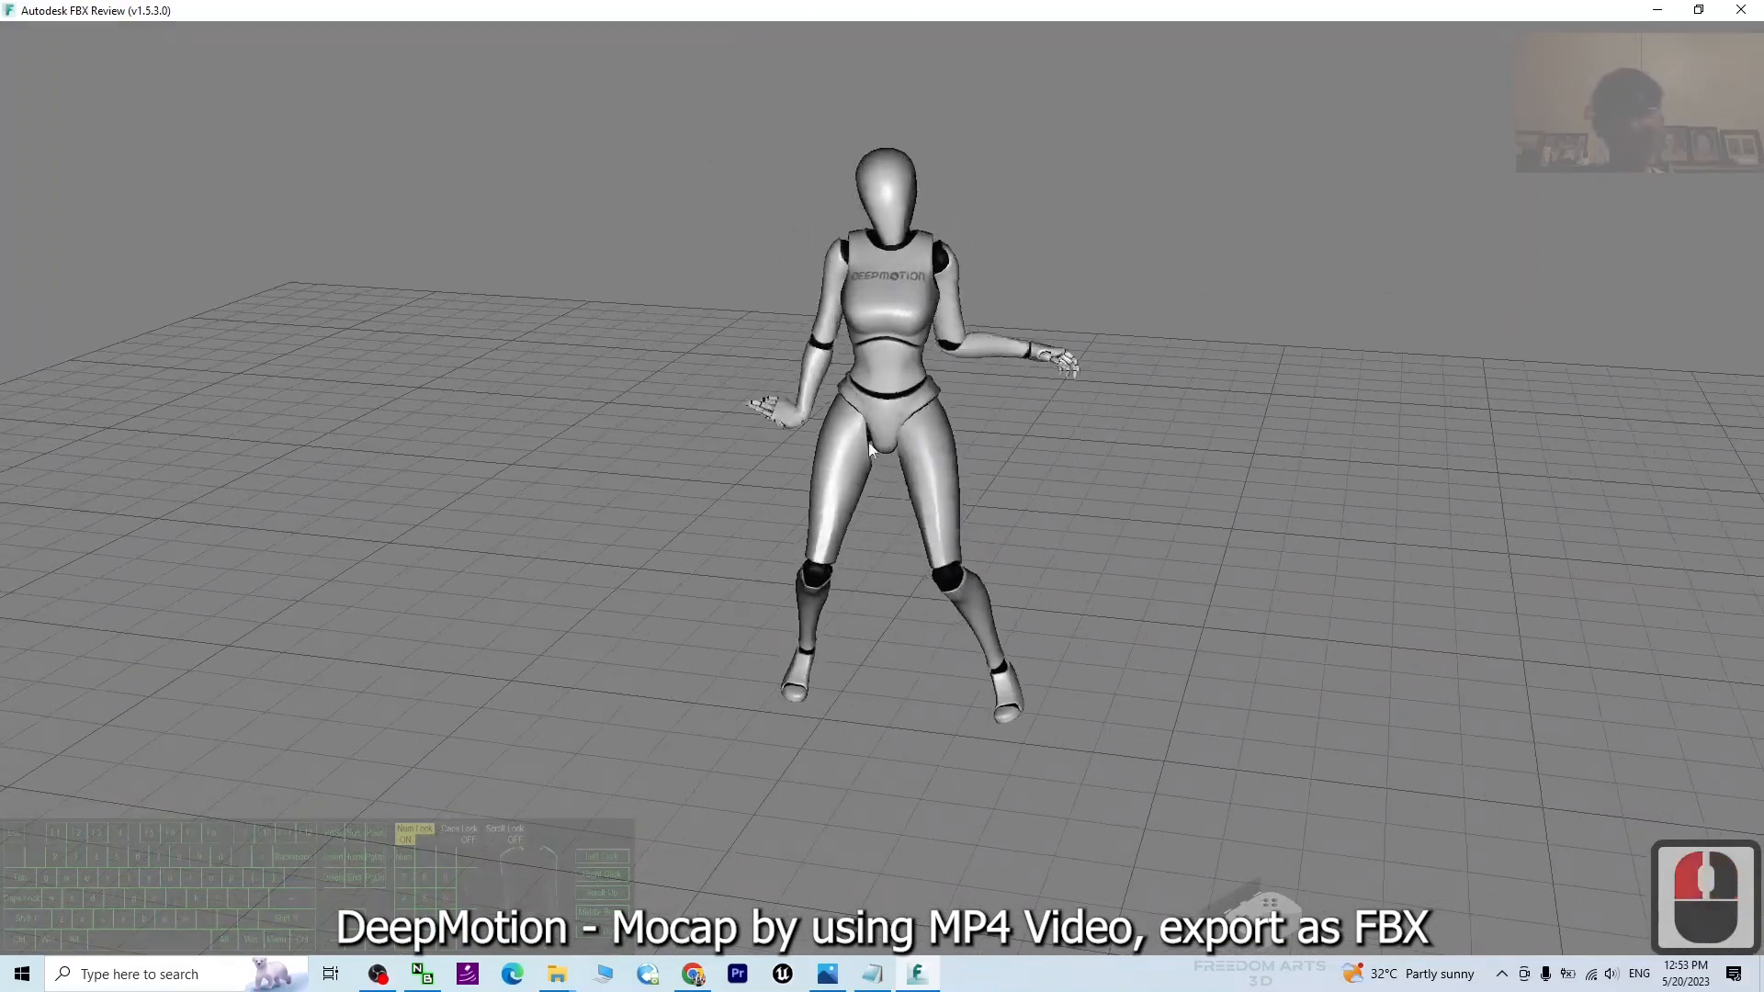
{"action": "left_click_drag", "start_coordinate": [898, 503], "coordinate": [606, 542]}
{"action": "left_click_drag", "start_coordinate": [1411, 458], "coordinate": [1378, 487]}
{"action": "left_click_drag", "start_coordinate": [1388, 10], "coordinate": [973, 185]}
{"action": "left_click", "coordinate": [1329, 188]}
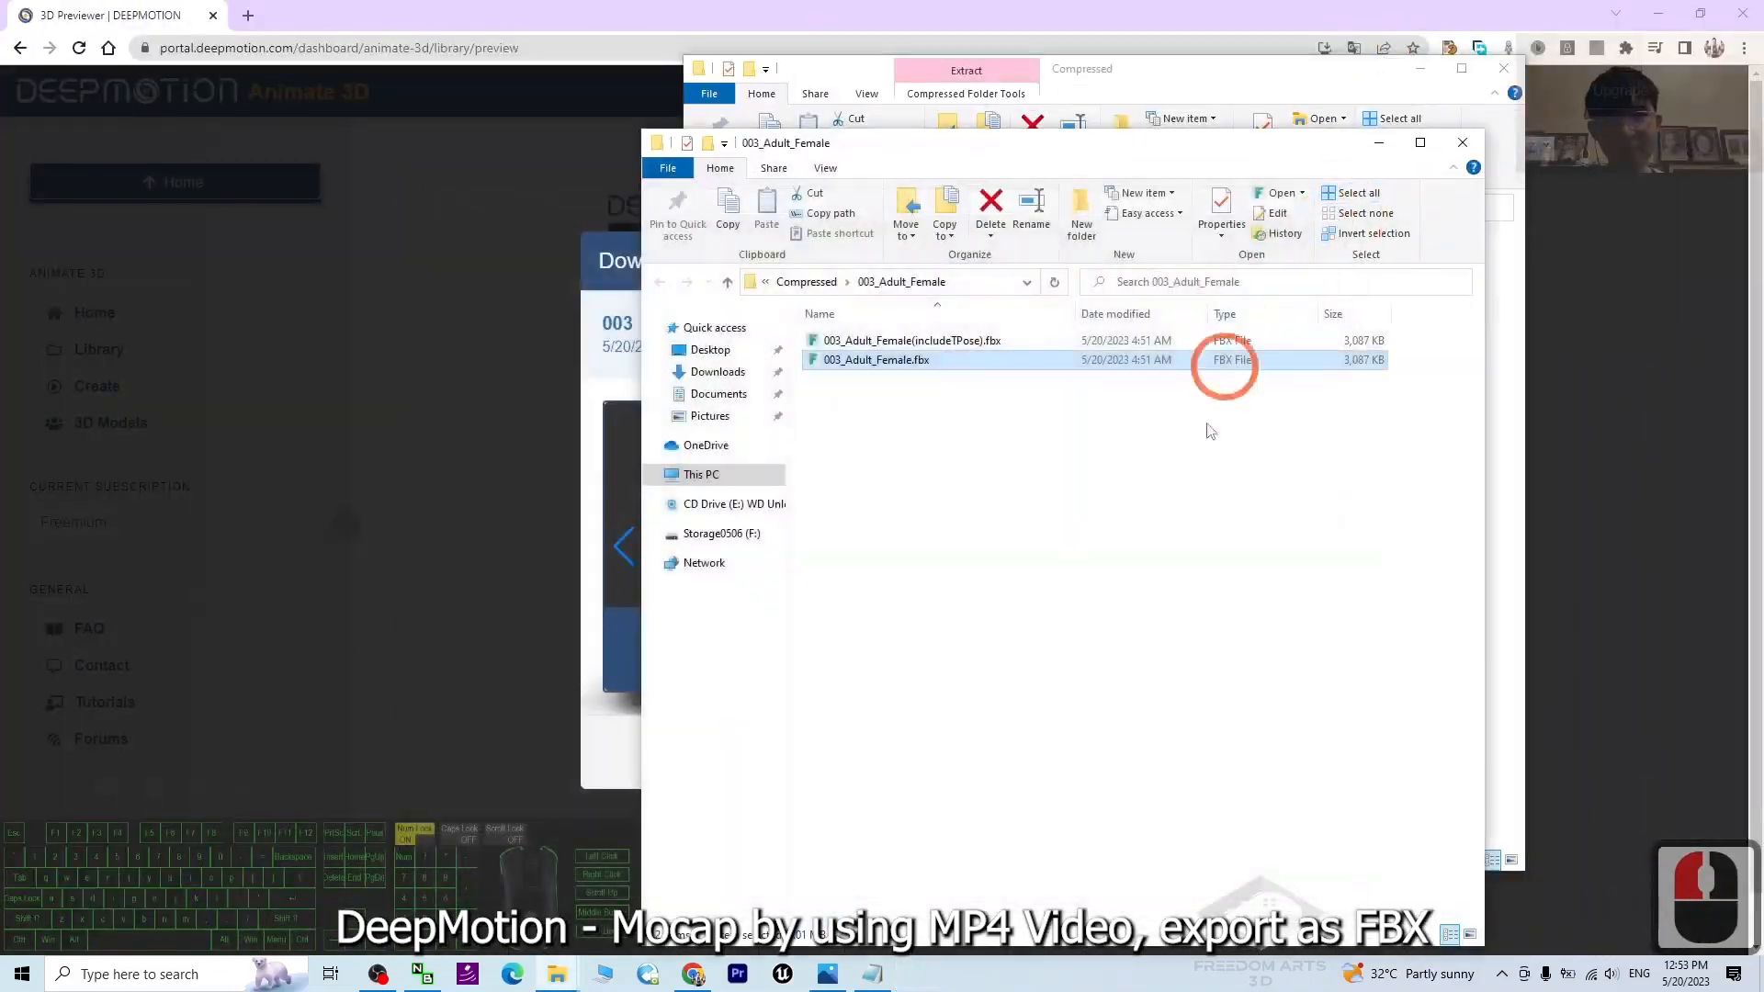
{"action": "left_click", "coordinate": [1323, 407]}
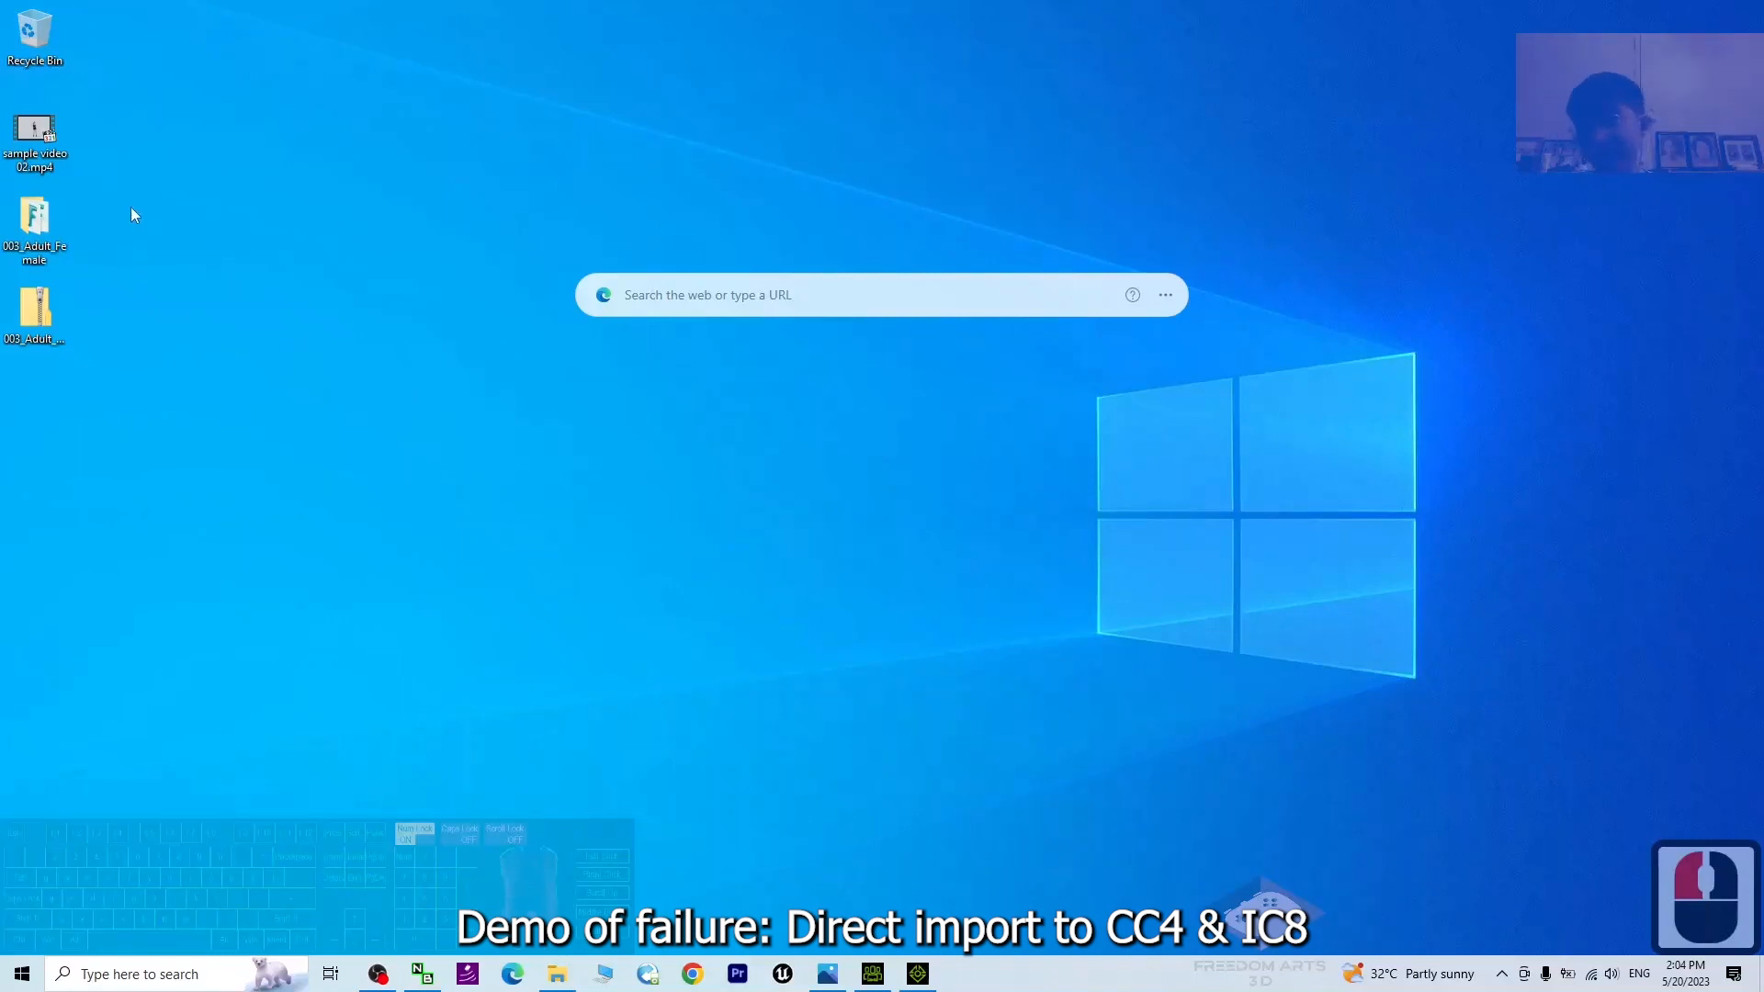
Open the 003_Adult_Female folder on the desktop to access its two FBX files
{"action": "left_click_drag", "start_coordinate": [131, 207], "coordinate": [43, 365]}
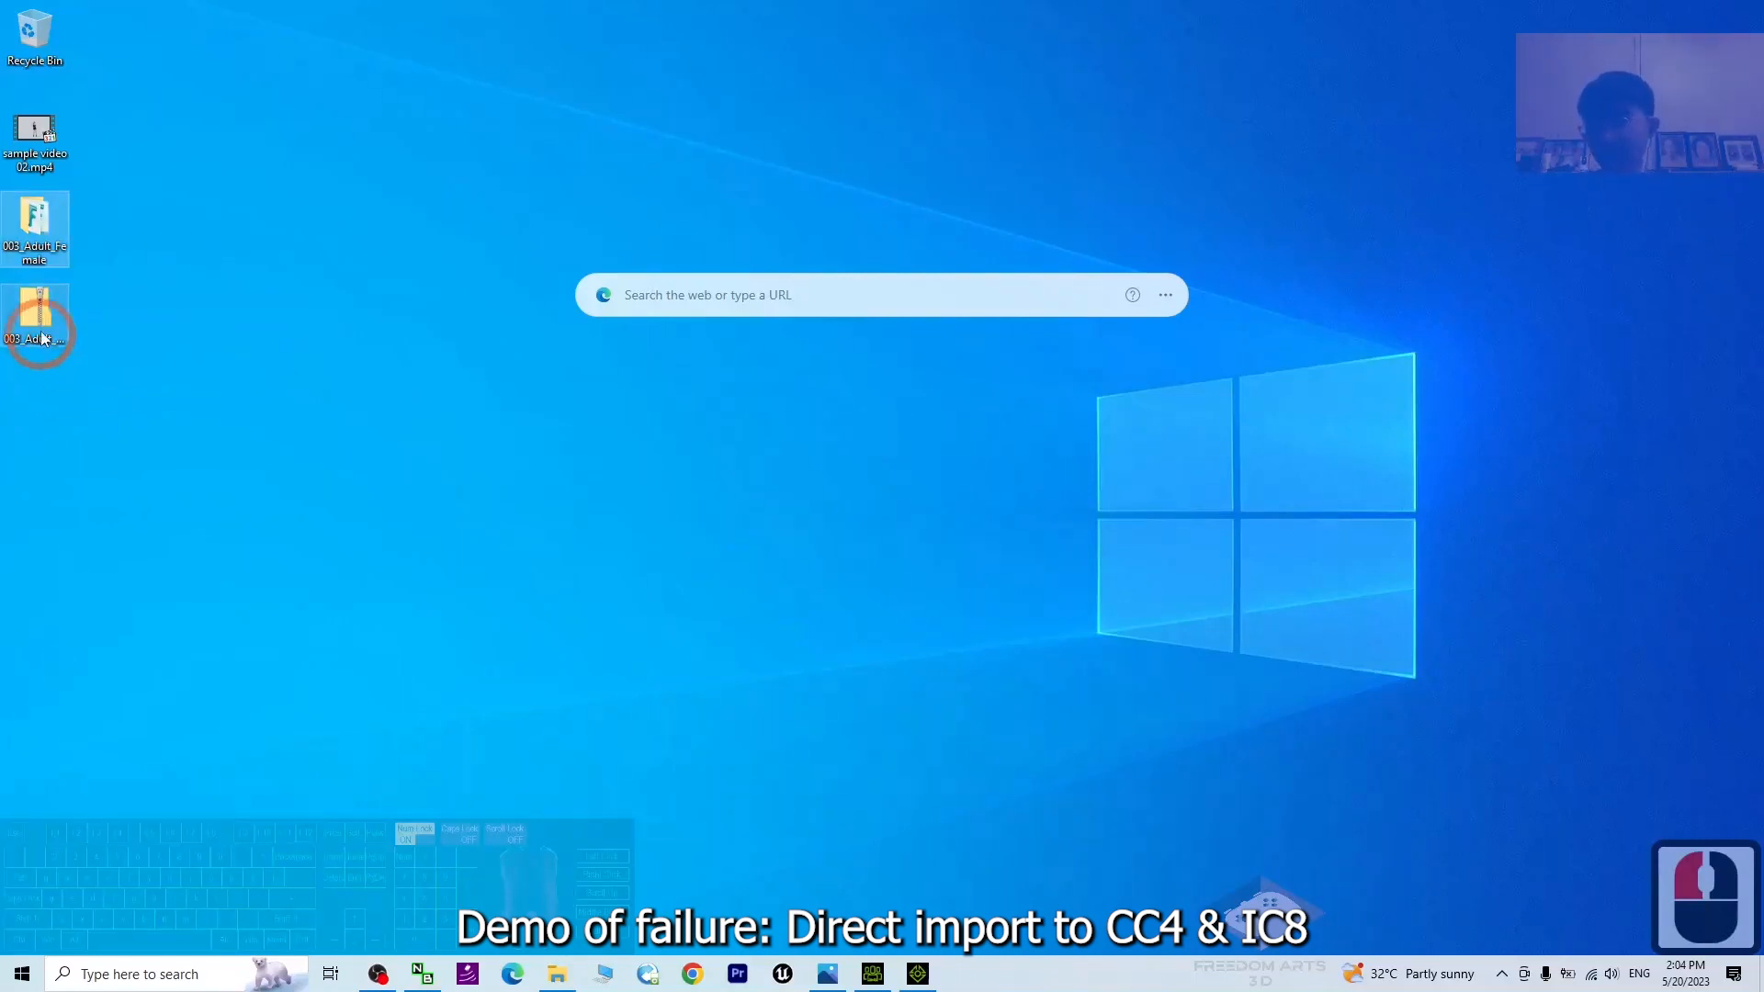
{"action": "left_click", "coordinate": [43, 335]}
{"action": "left_click", "coordinate": [47, 233]}
{"action": "left_click", "coordinate": [35, 223]}
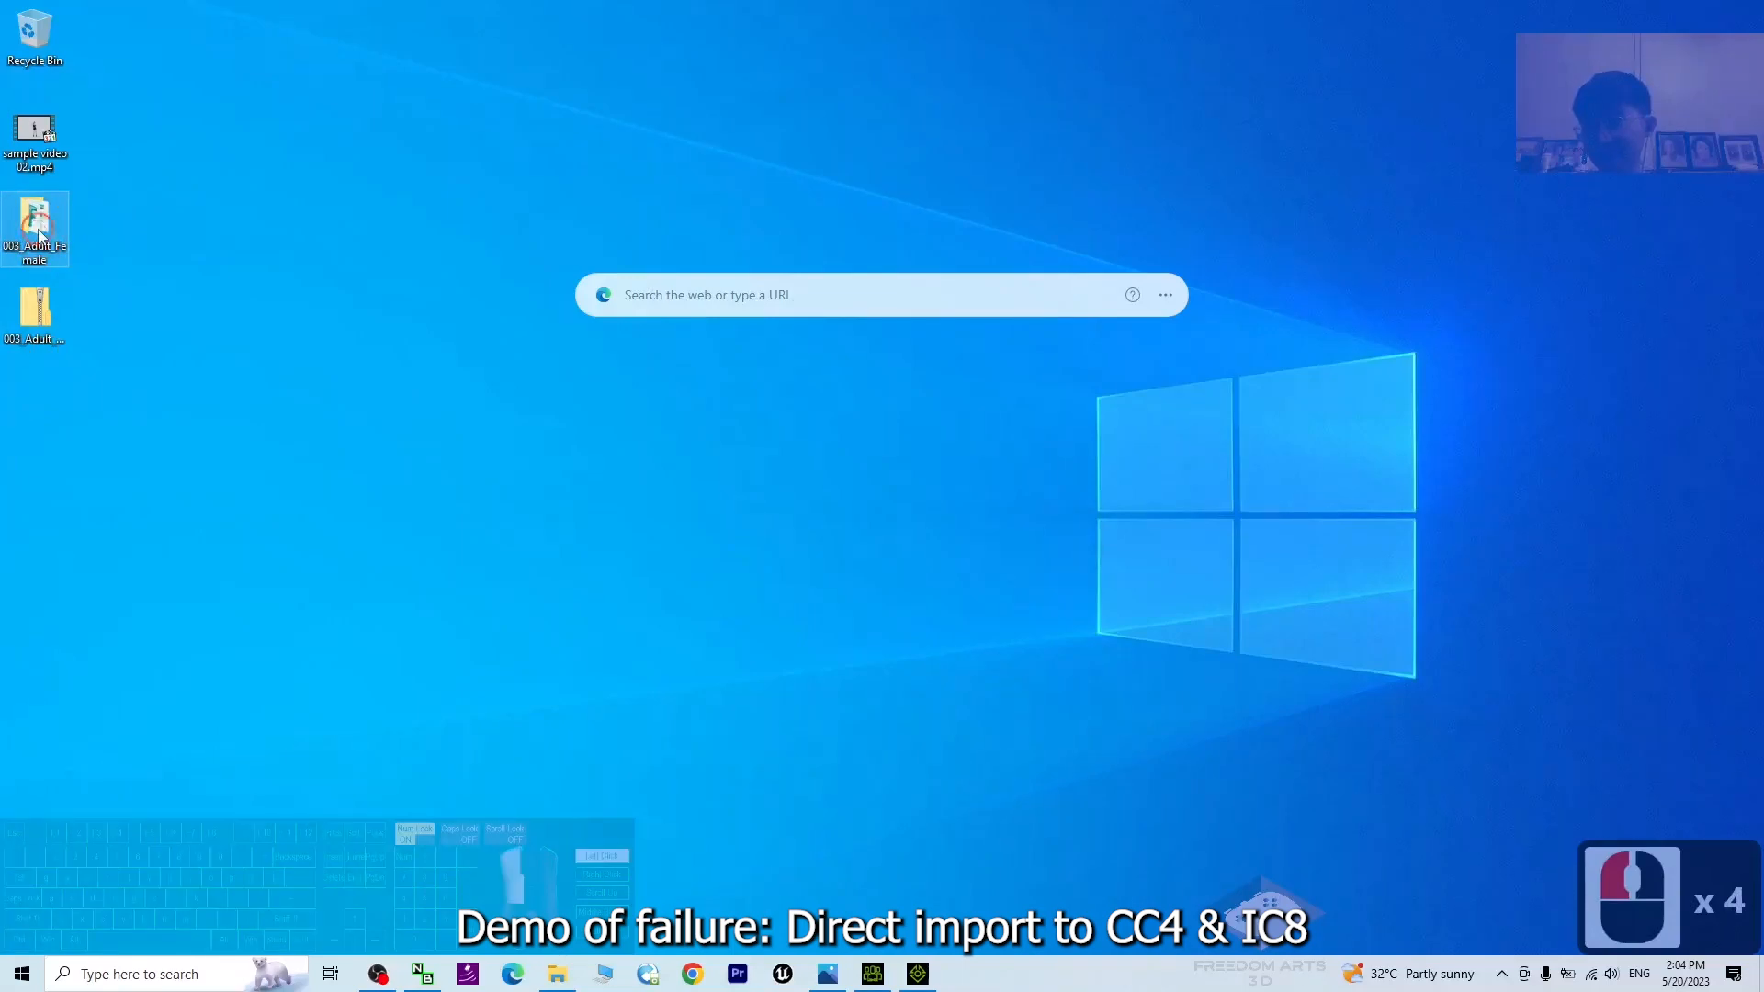
{"action": "double_click", "coordinate": [35, 222]}
{"action": "left_click_drag", "start_coordinate": [779, 15], "coordinate": [684, 119]}
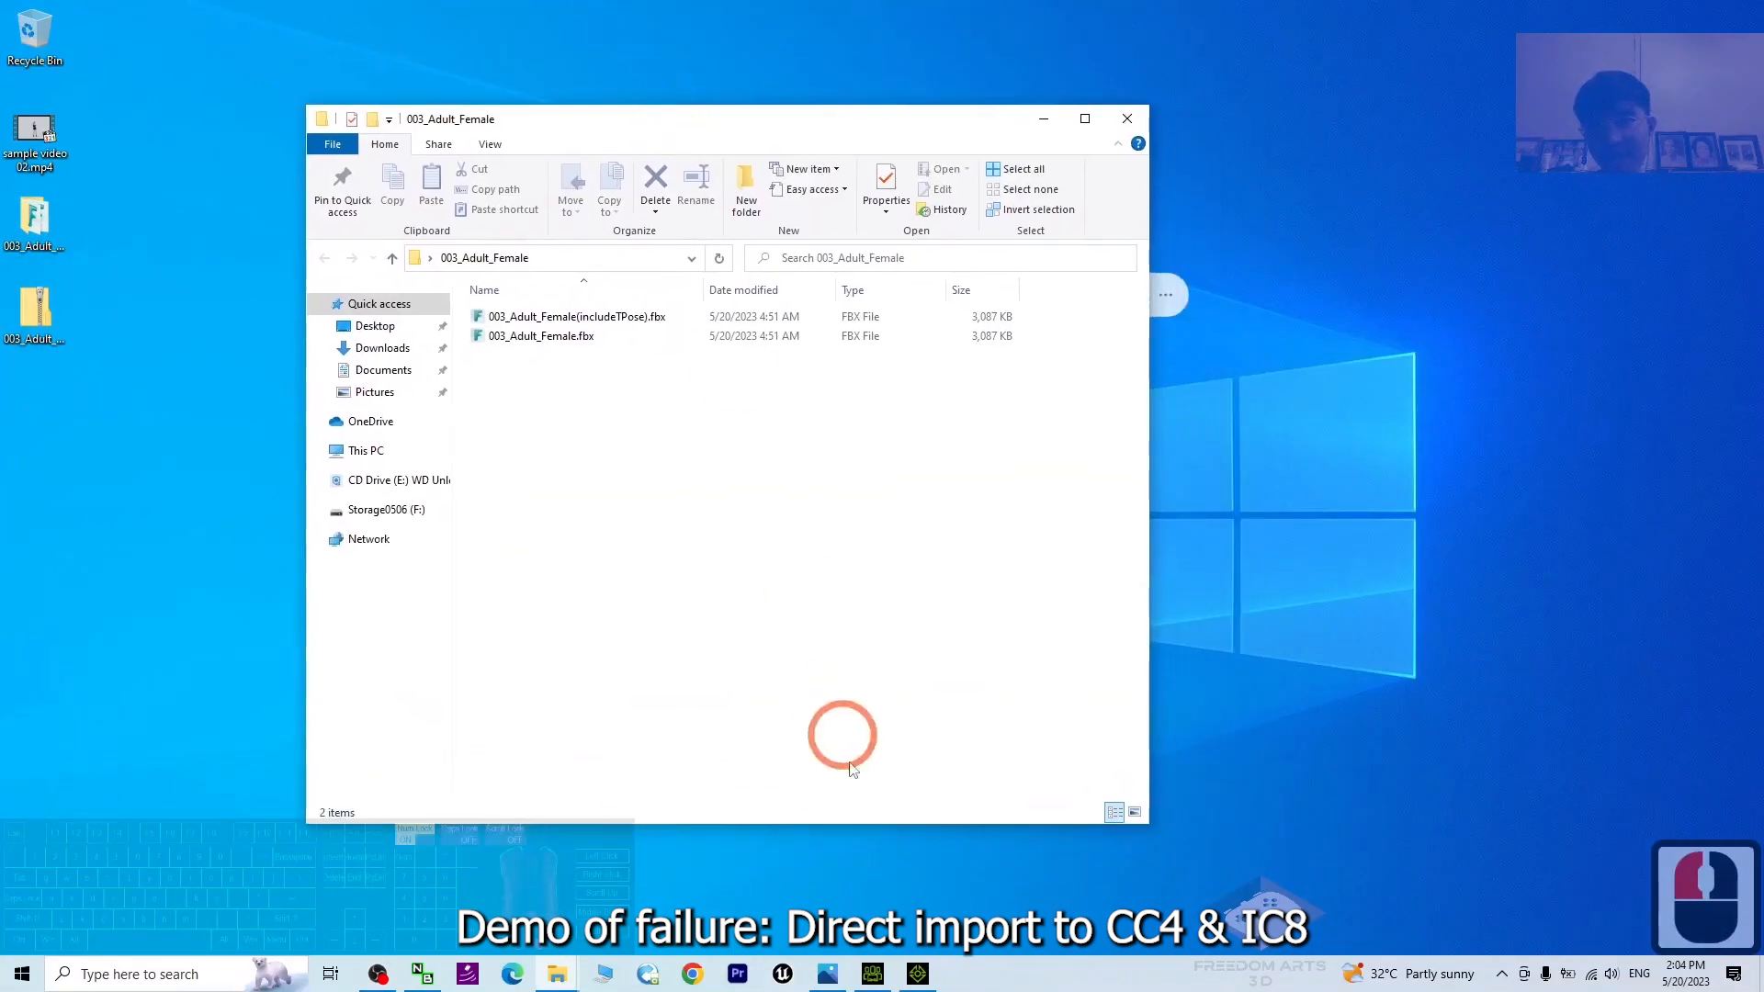
{"action": "left_click", "coordinate": [827, 975]}
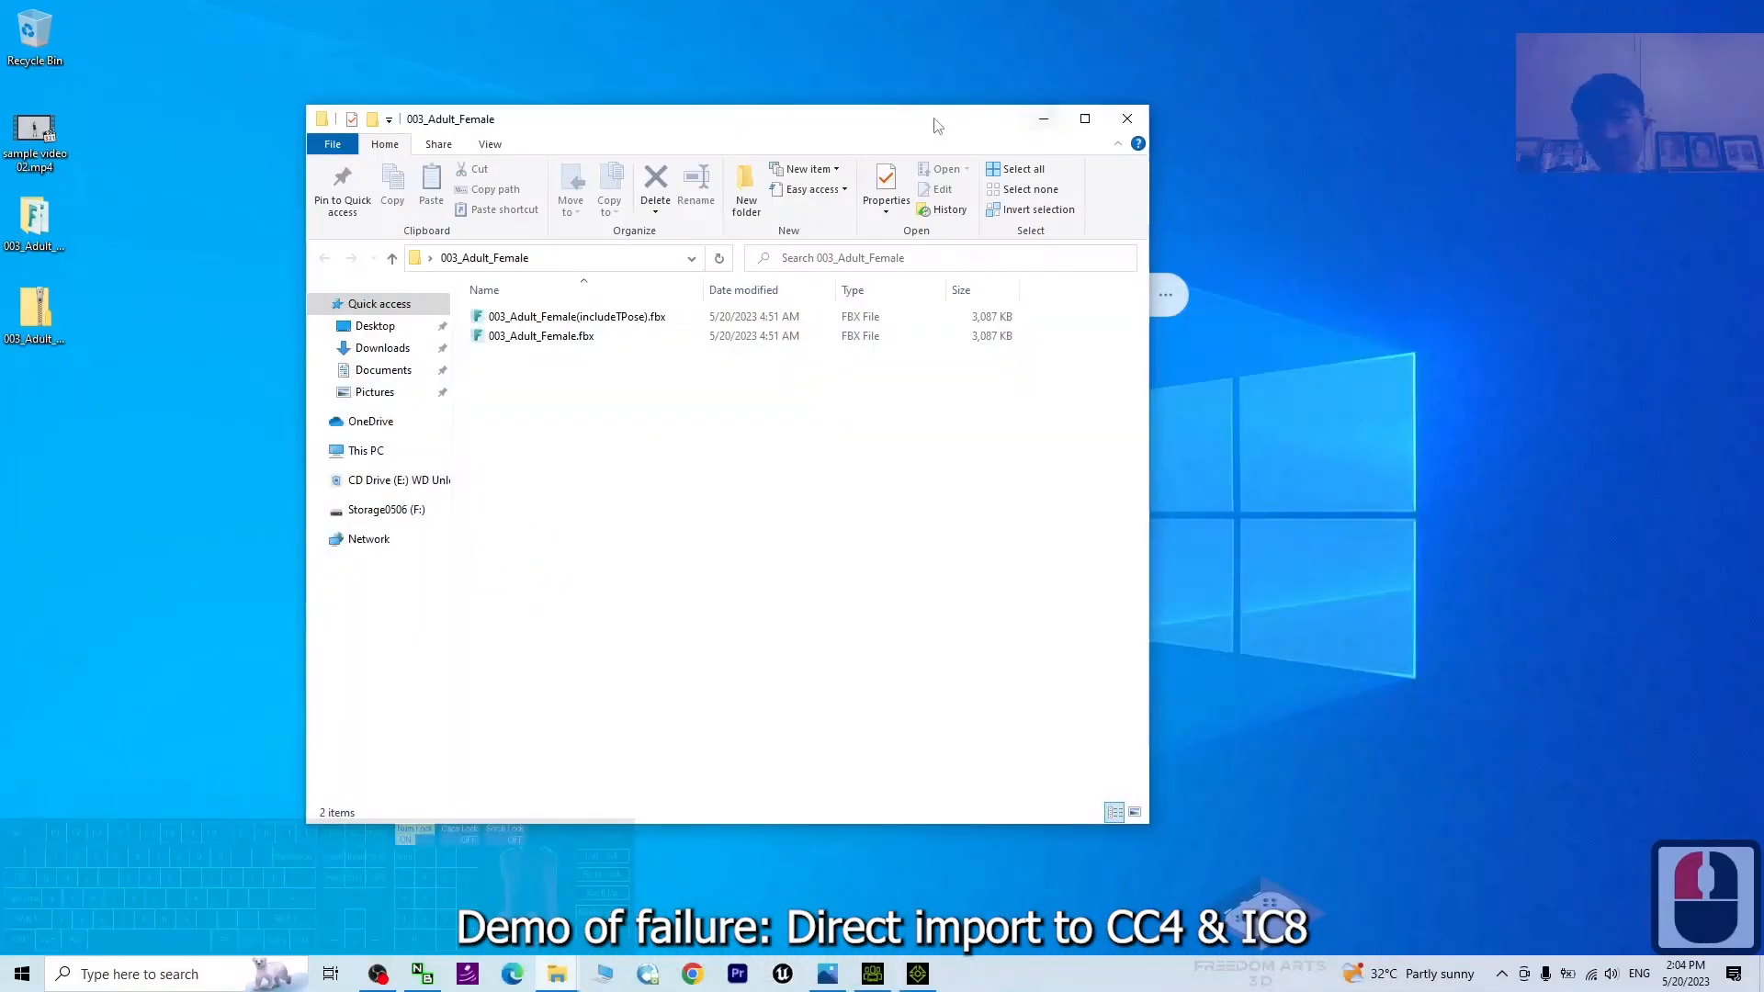
{"action": "left_click", "coordinate": [1128, 119]}
{"action": "double_click", "coordinate": [41, 219]}
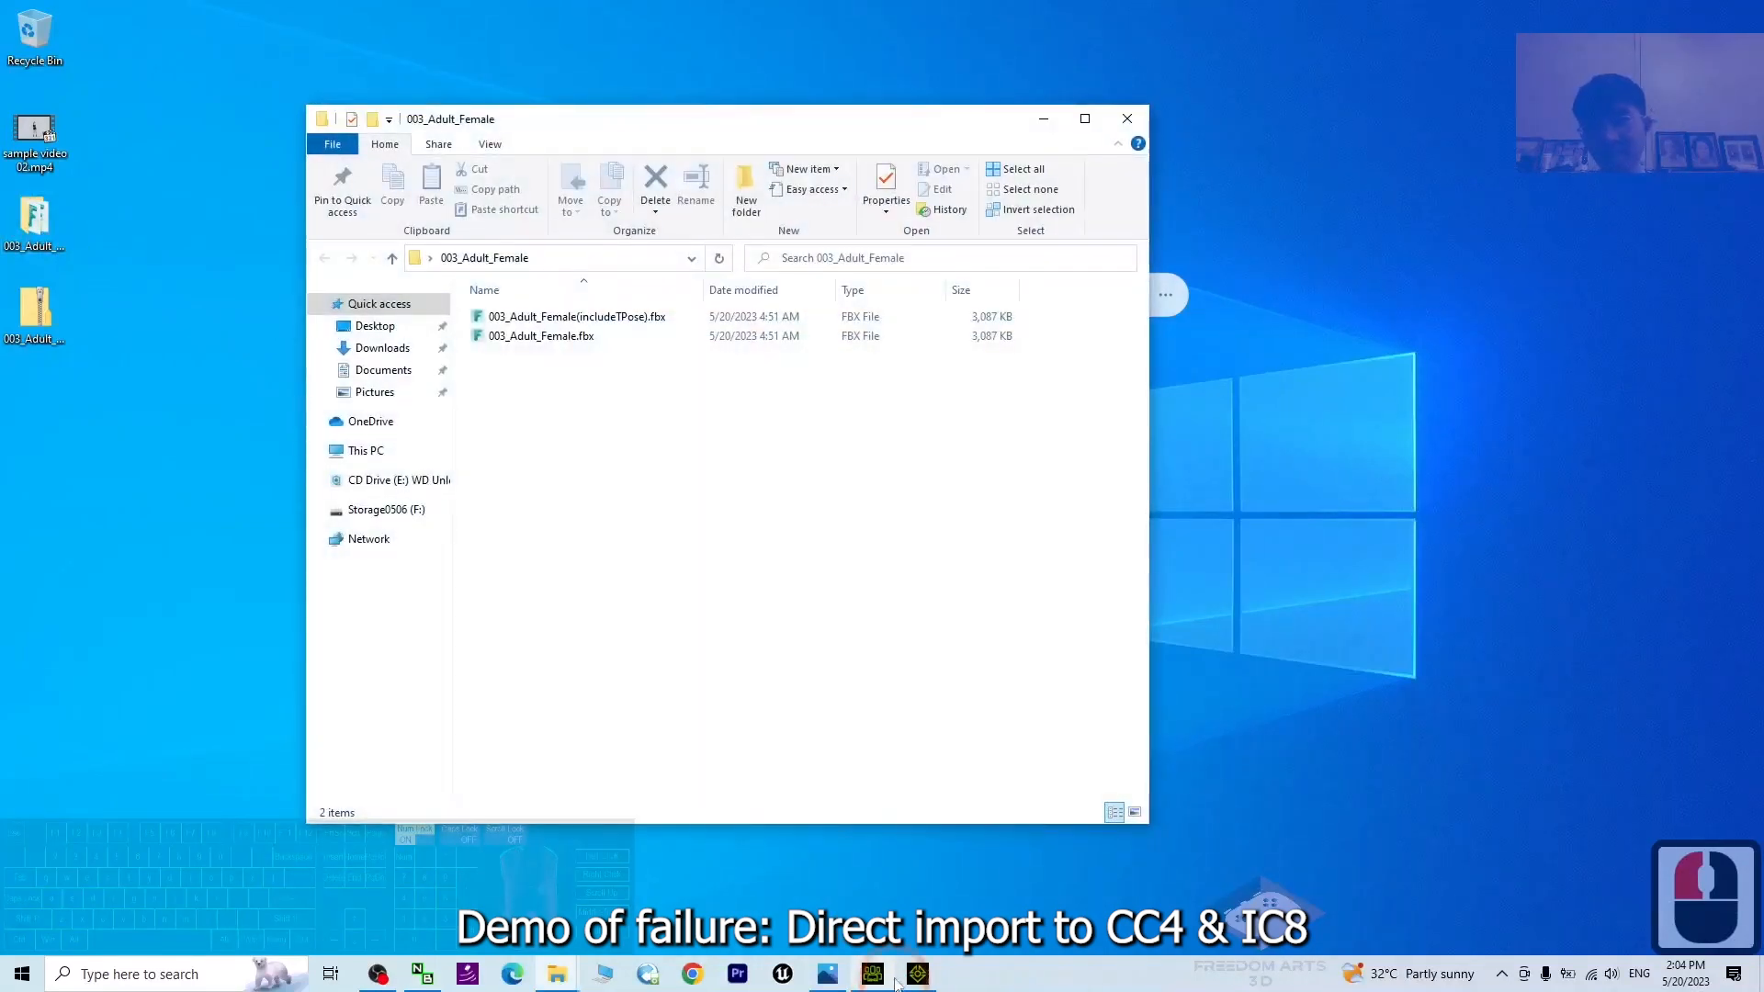
Switch to Character Creator 4 and arrange its window beside the 003_Adult_Female folder window
{"action": "left_click", "coordinate": [872, 976]}
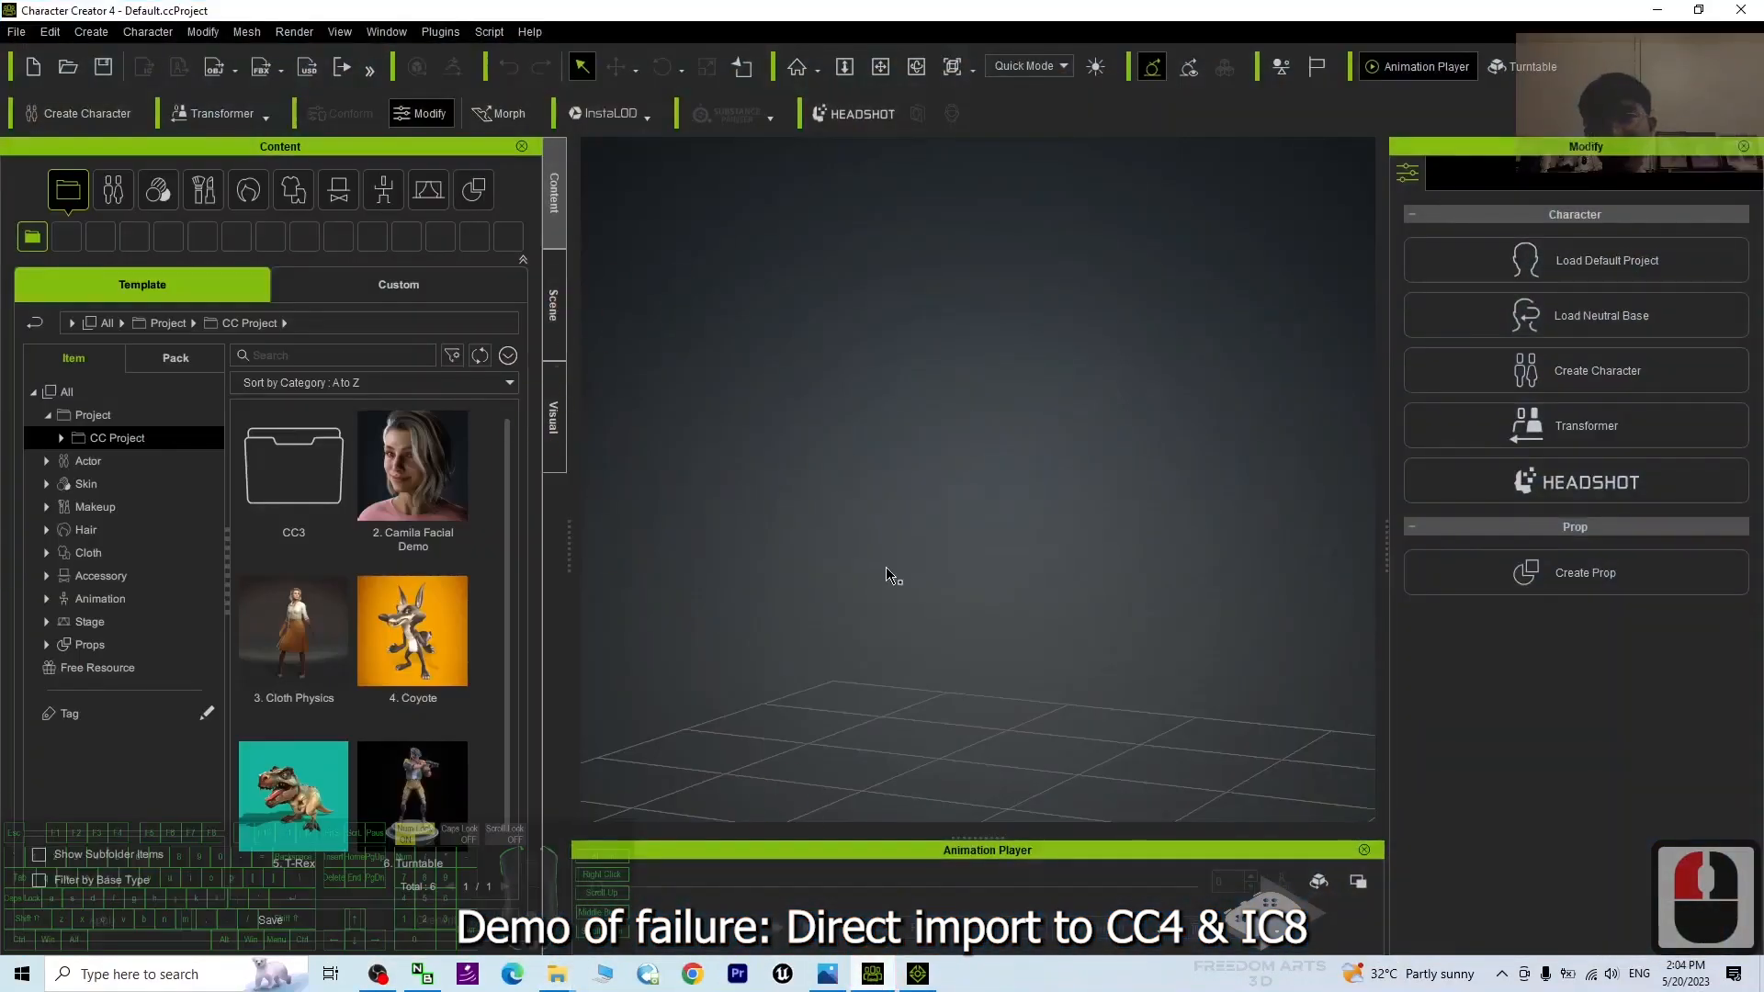
{"action": "left_click_drag", "start_coordinate": [964, 11], "coordinate": [644, 114]}
{"action": "left_click_drag", "start_coordinate": [1039, 156], "coordinate": [1063, 22]}
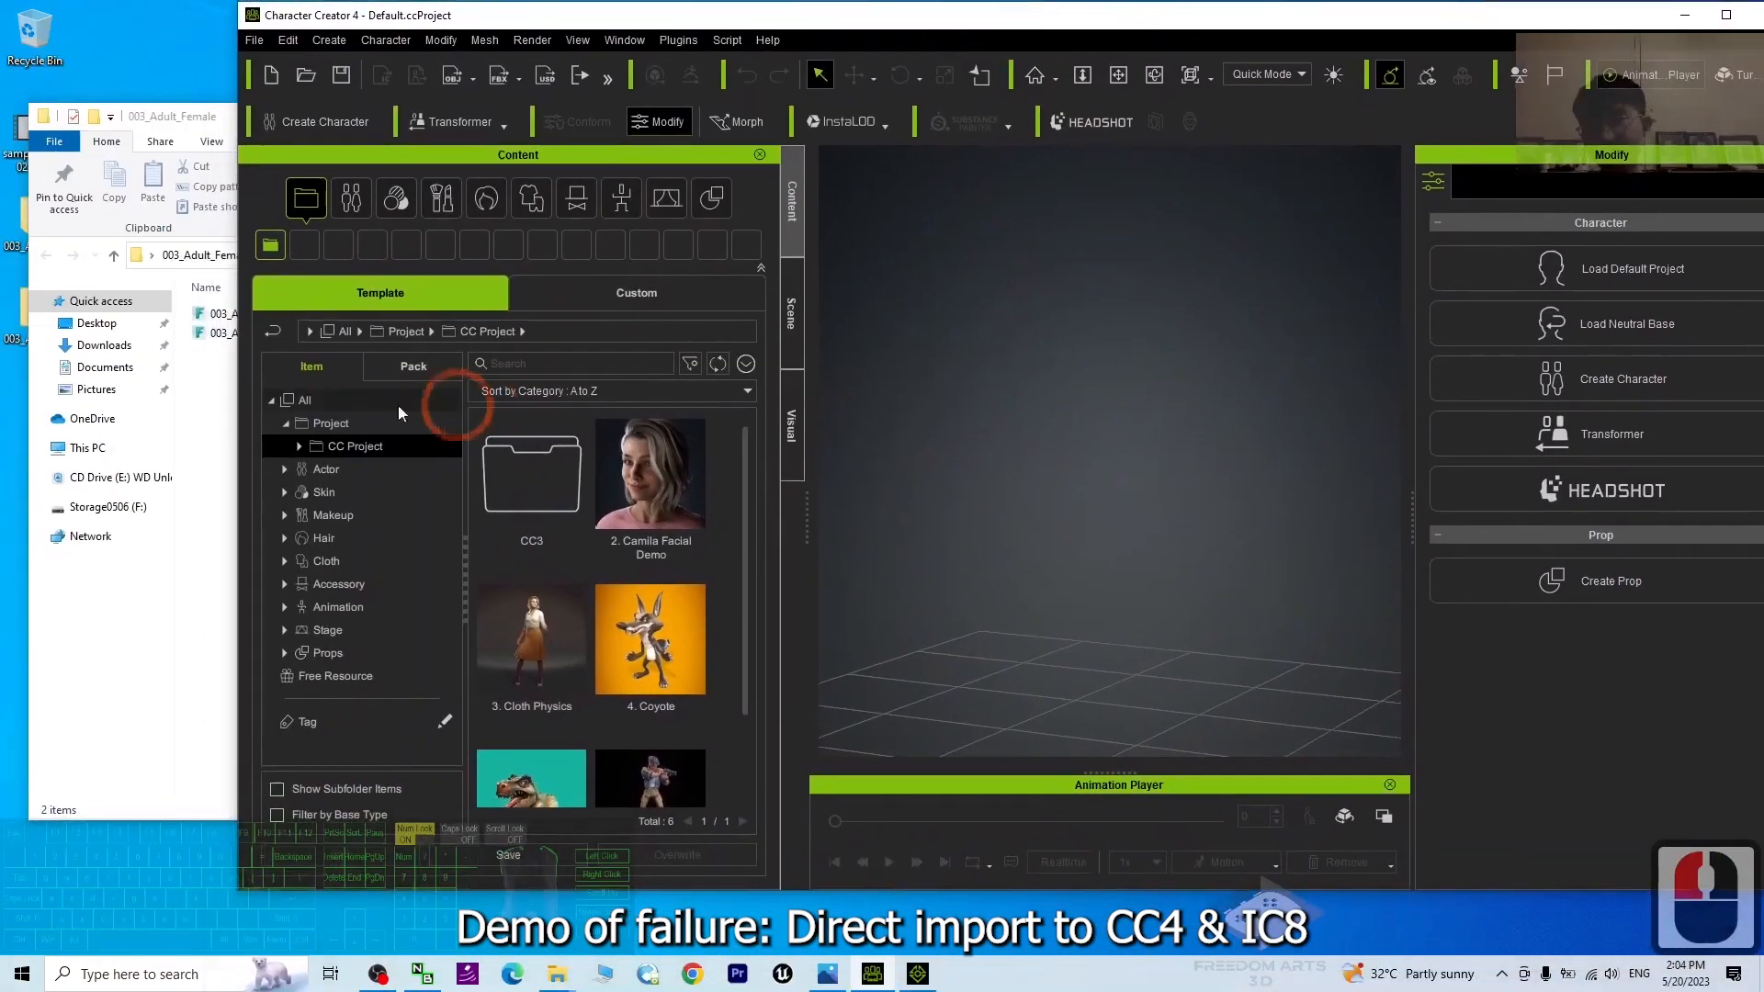
Import 003_Adult_Female(includeTPose).fbx into the project as a Humanoid (Non-Standard) character
{"action": "double_click", "coordinate": [237, 313]}
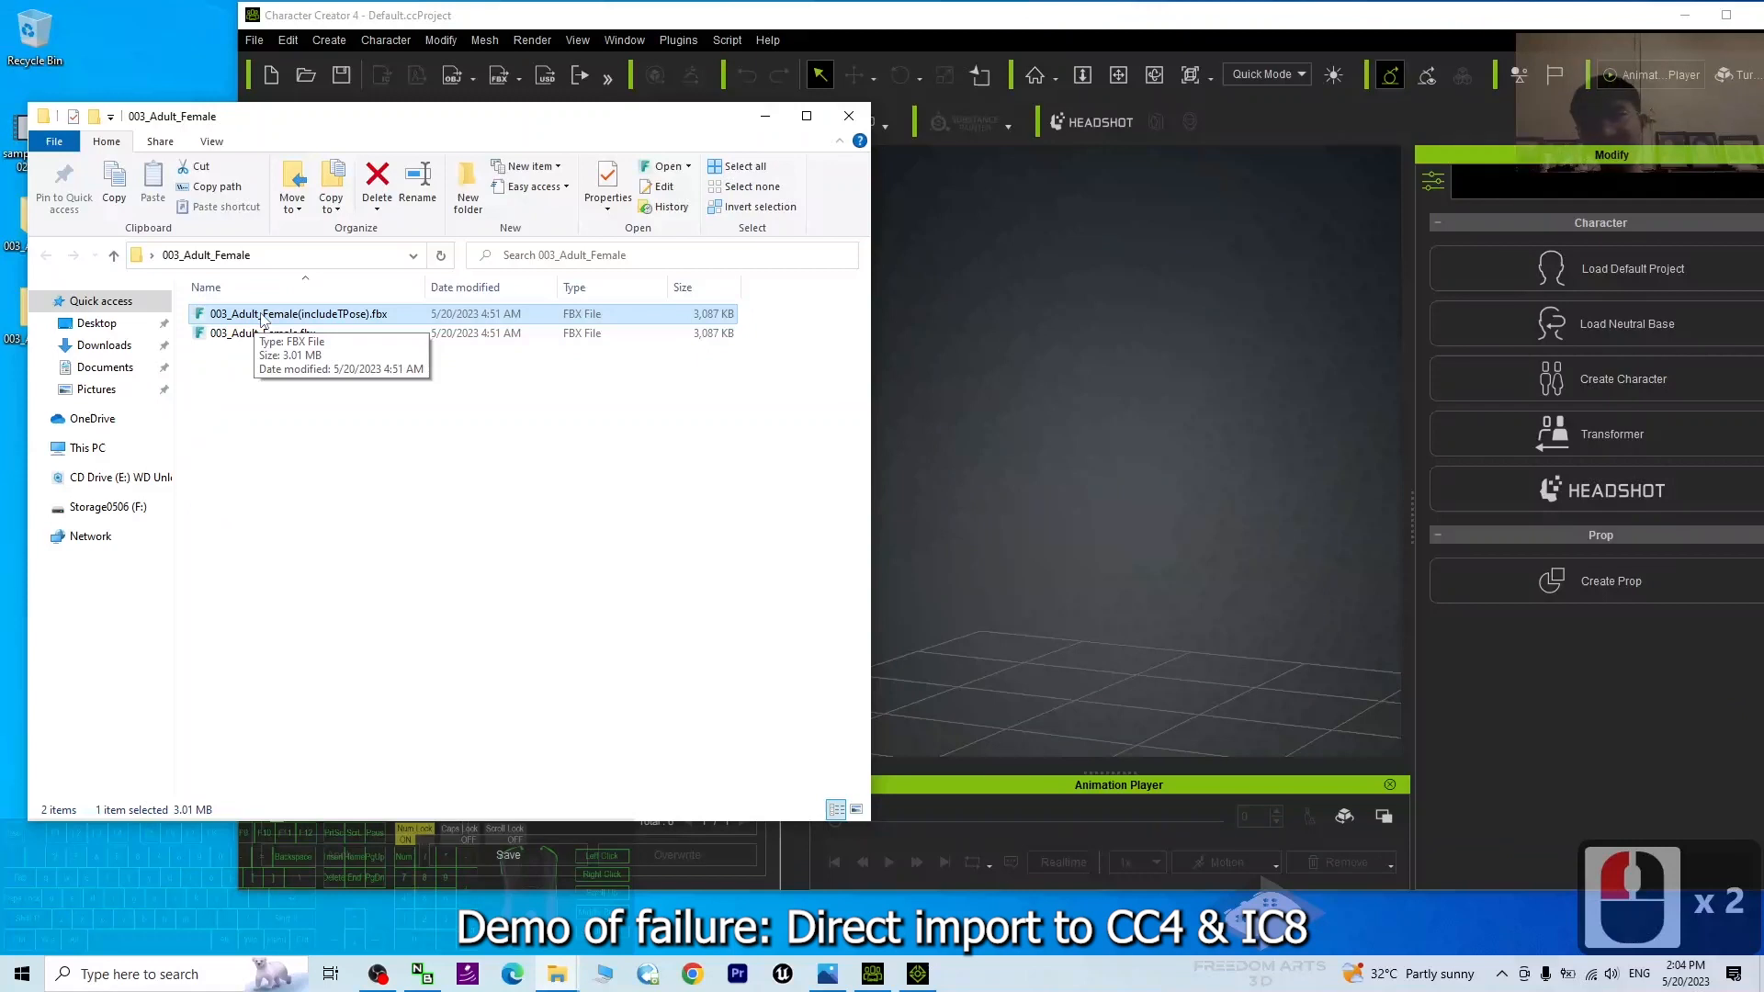
{"action": "left_click_drag", "start_coordinate": [262, 318], "coordinate": [1057, 538]}
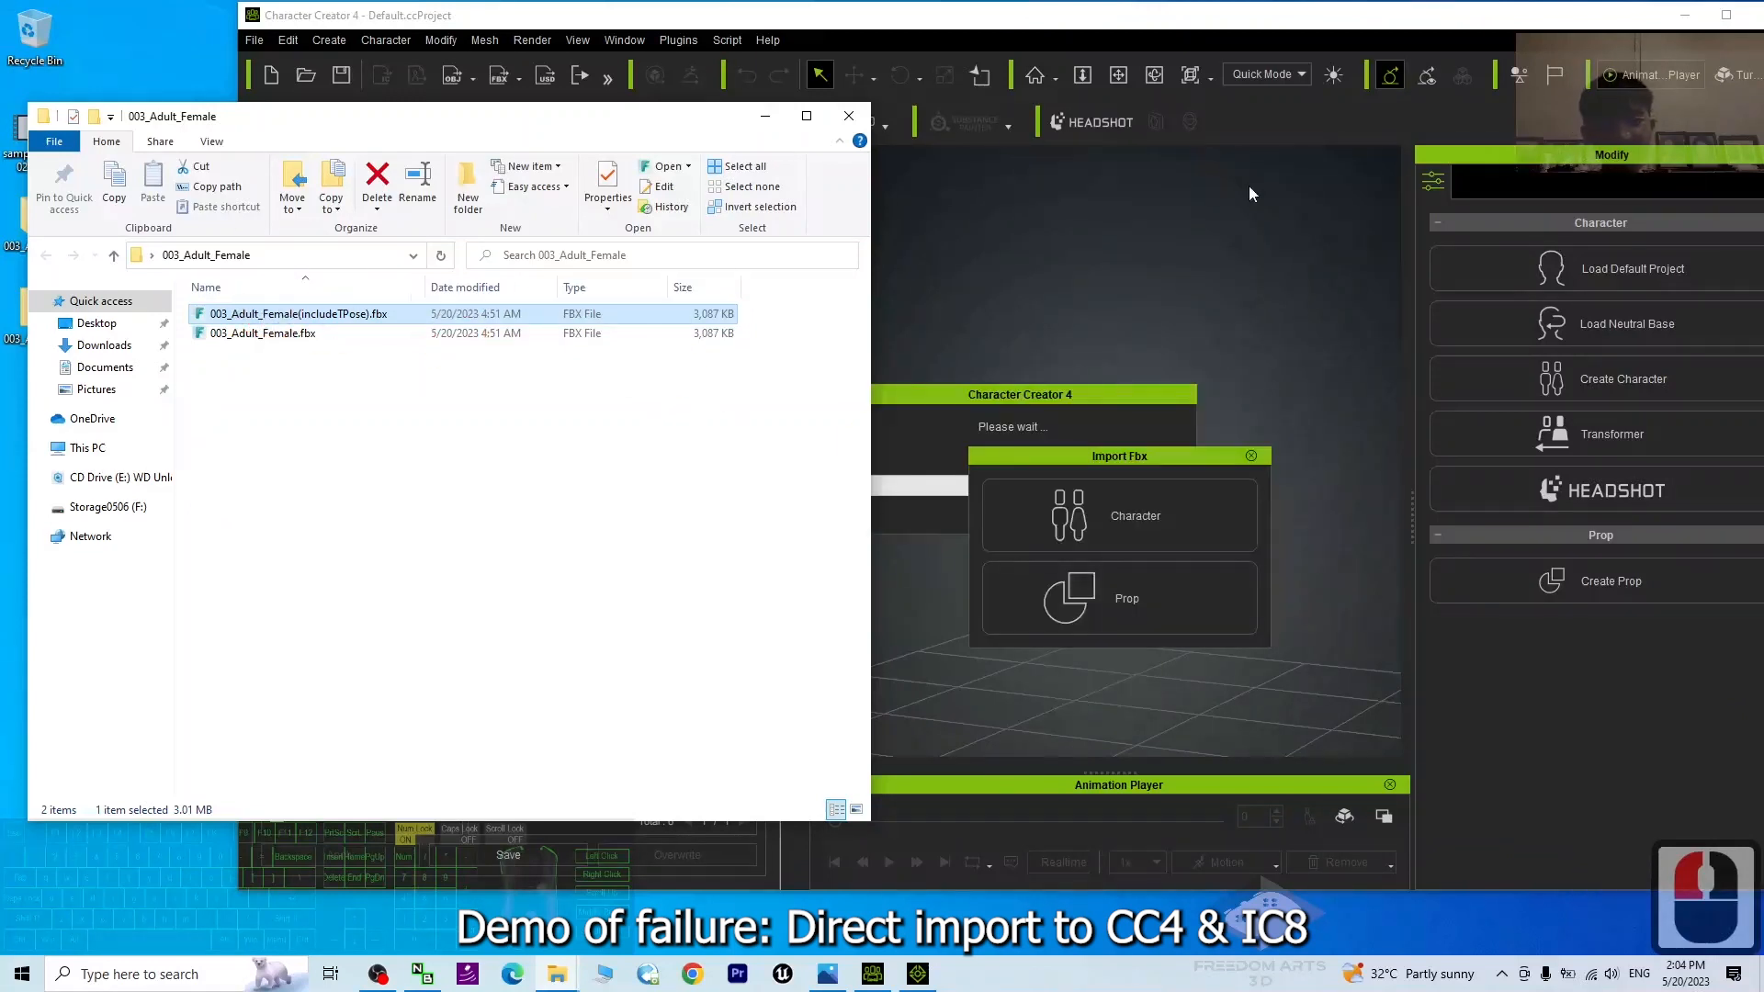
{"action": "double_click", "coordinate": [1145, 487]}
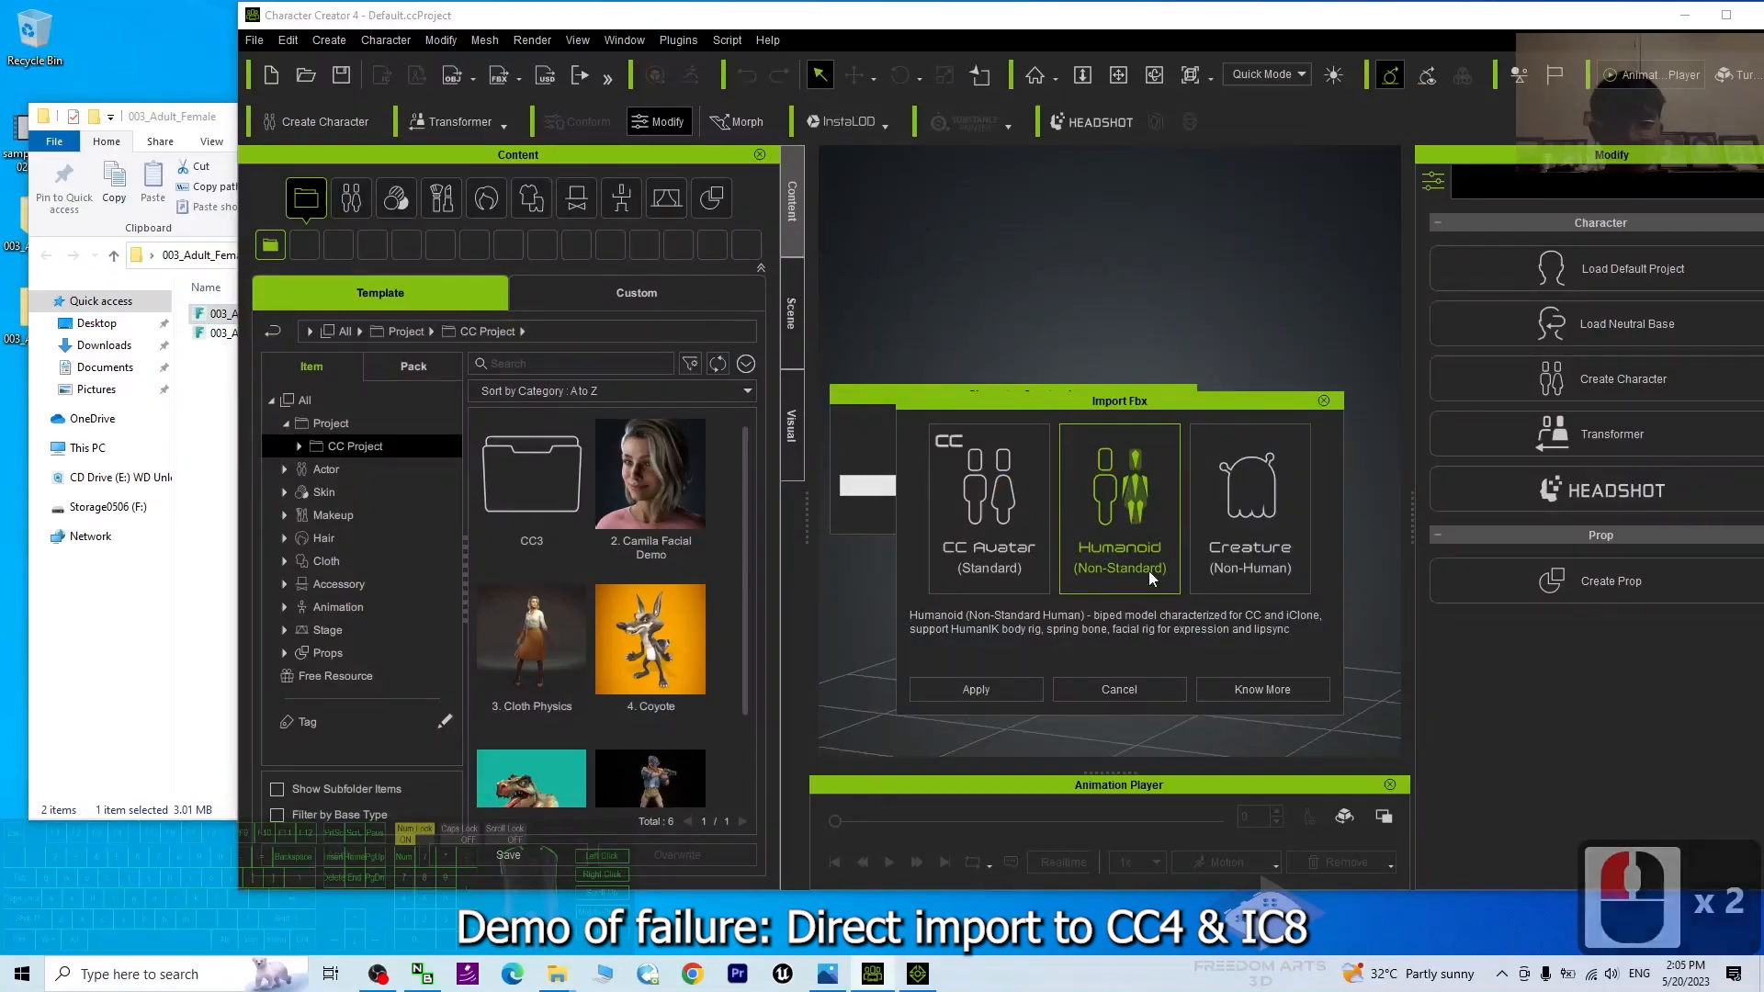
{"action": "left_click", "coordinate": [976, 689]}
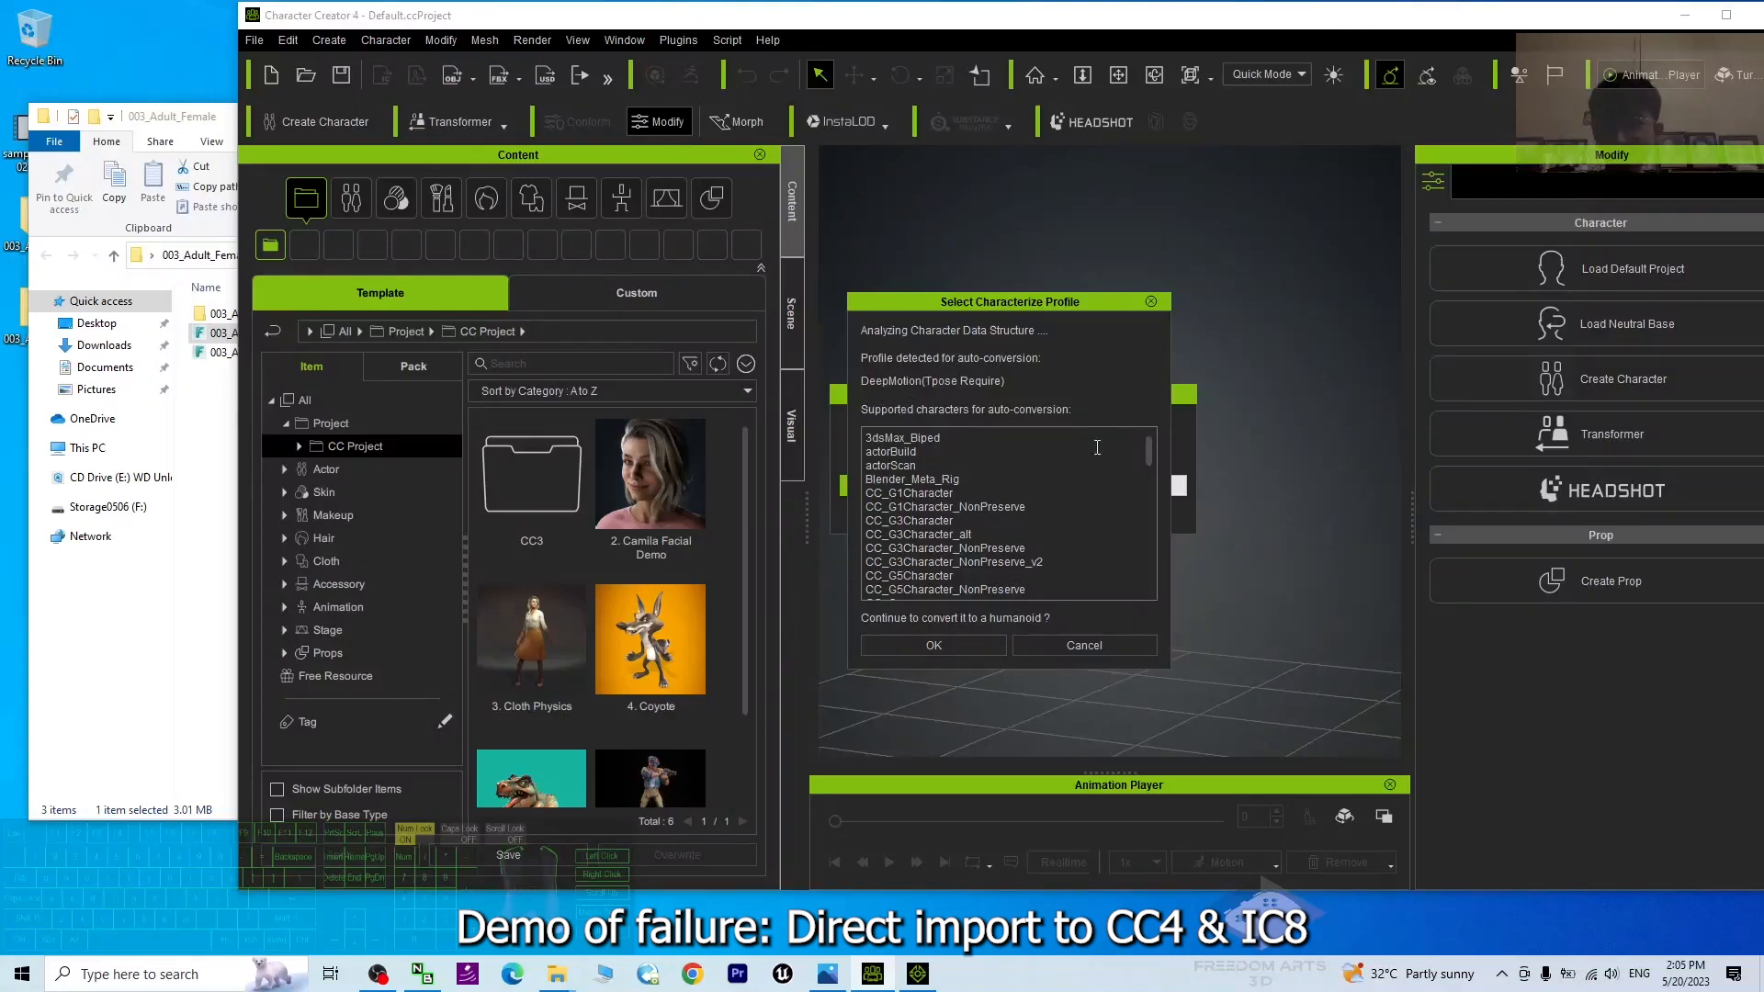
Locate DeepMotion(Tpose Require) among the supported characterize profiles and accept the automatic conversion to a humanoid
{"action": "left_click", "coordinate": [956, 387]}
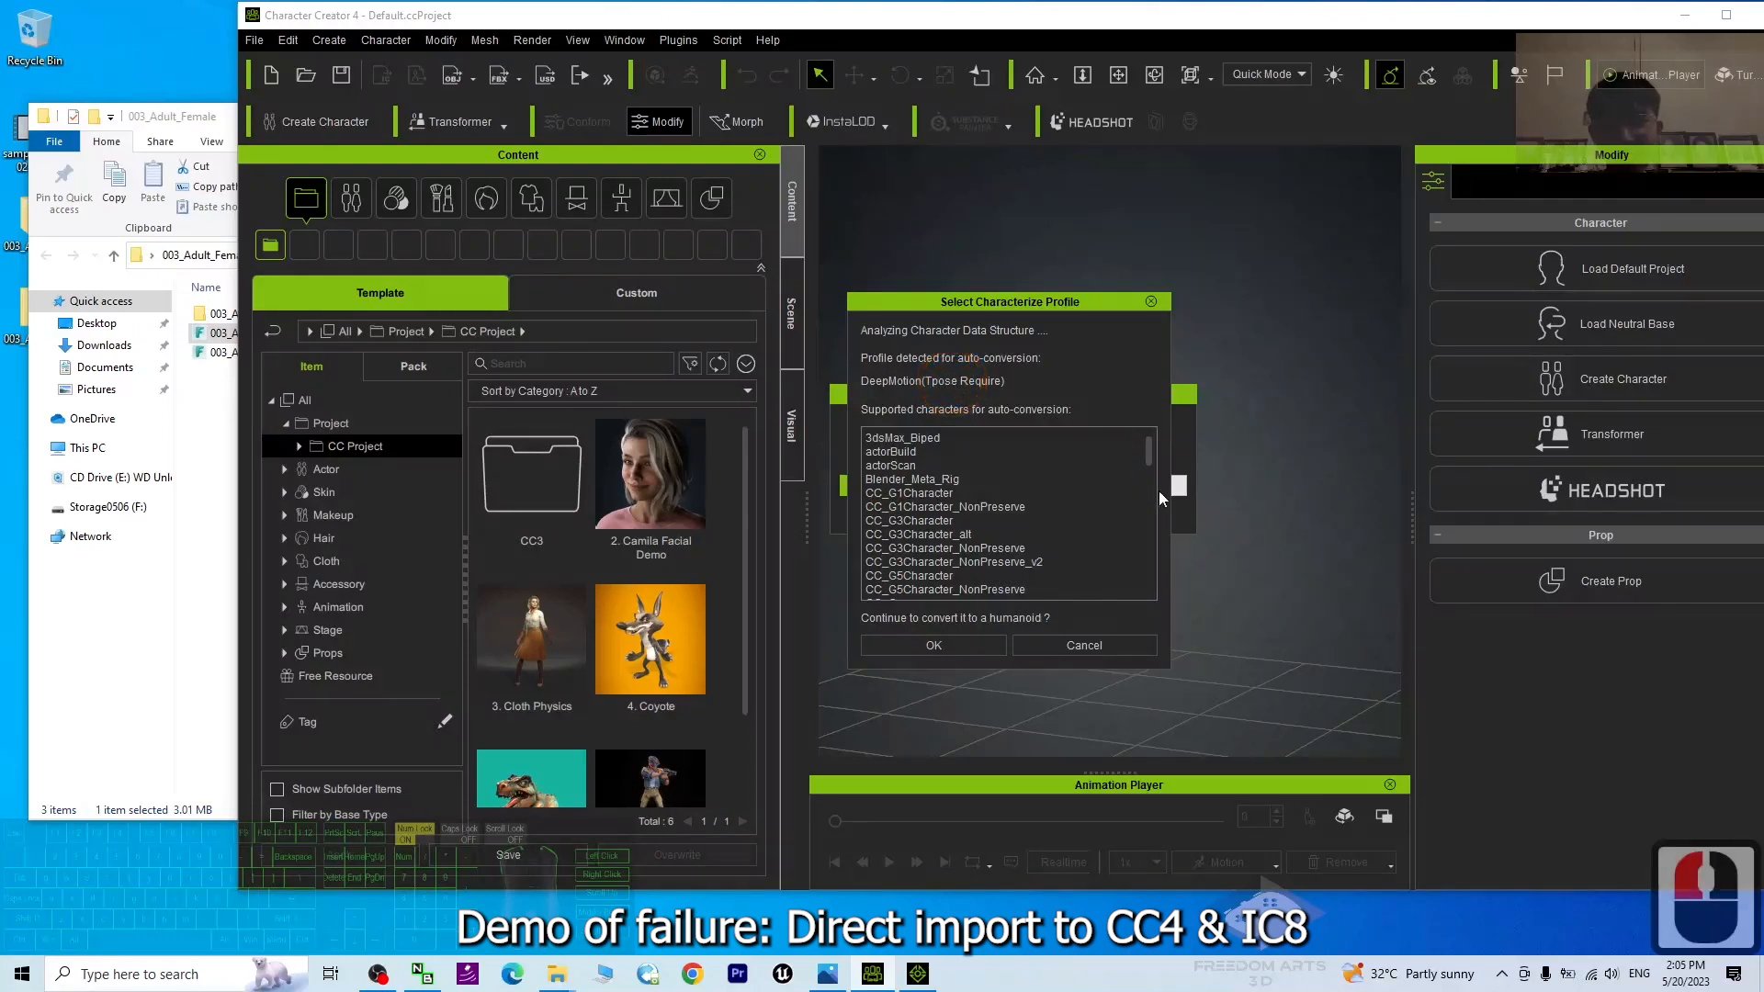
{"action": "left_click_drag", "start_coordinate": [1148, 459], "coordinate": [1158, 497]}
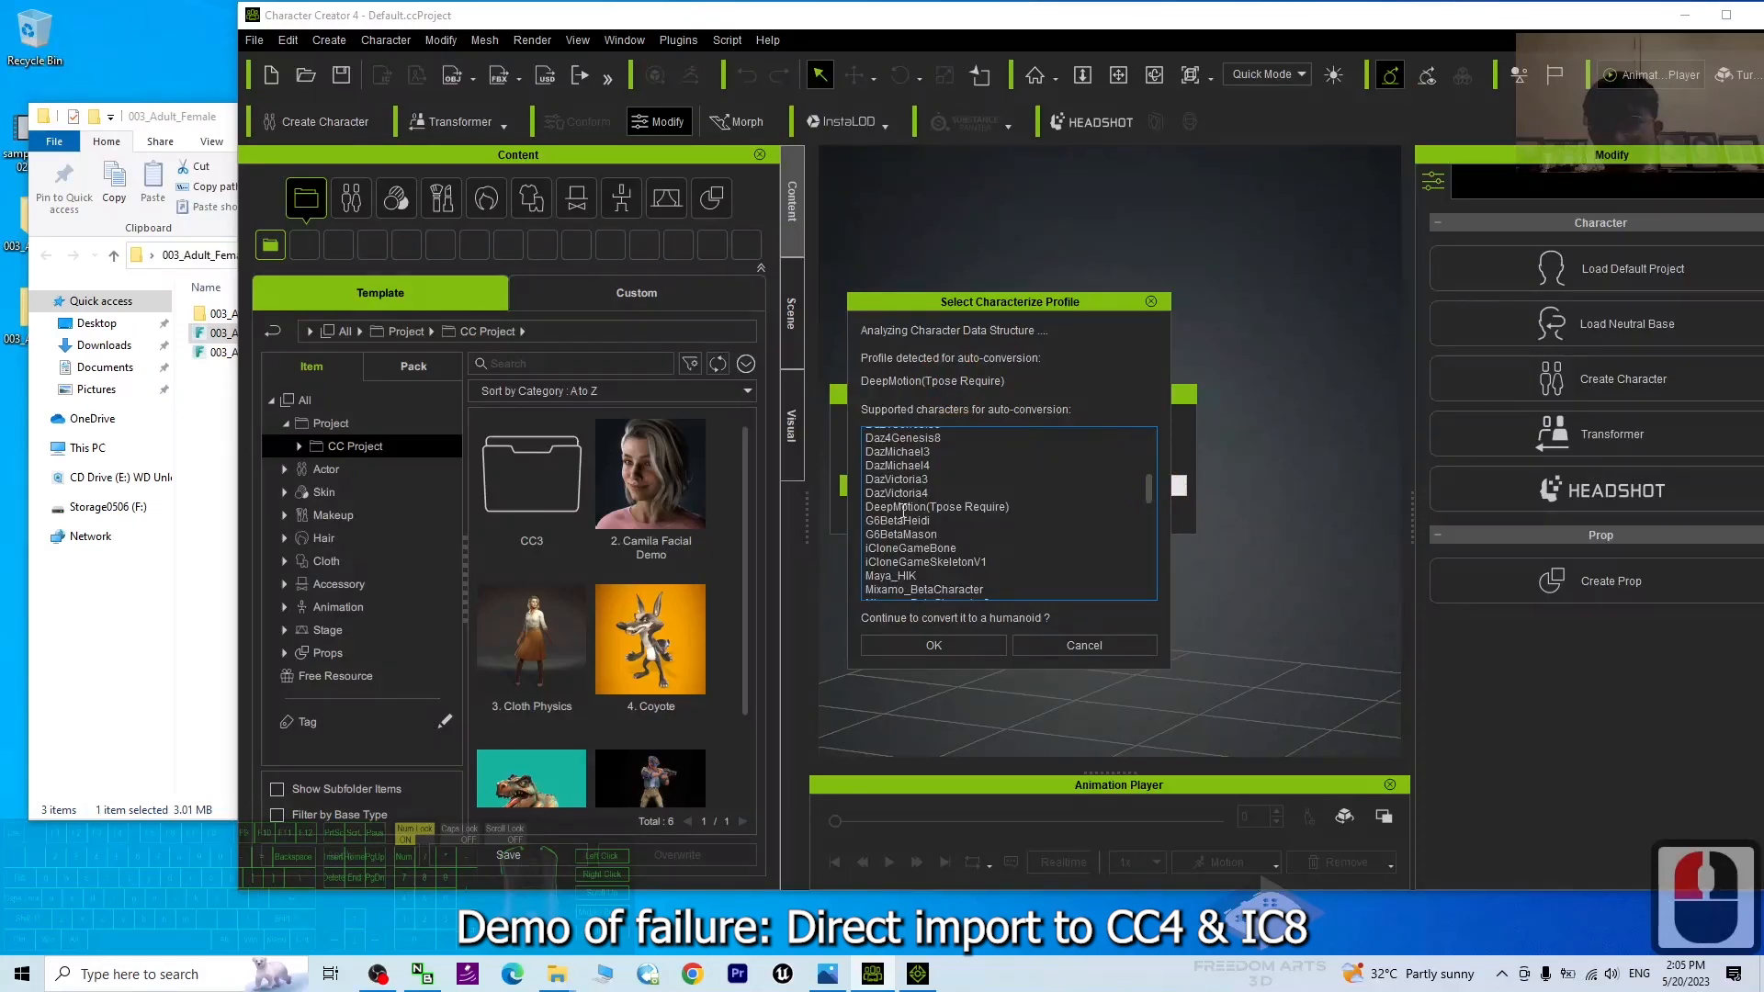
{"action": "left_click", "coordinate": [204, 125]}
{"action": "left_click", "coordinate": [1146, 257]}
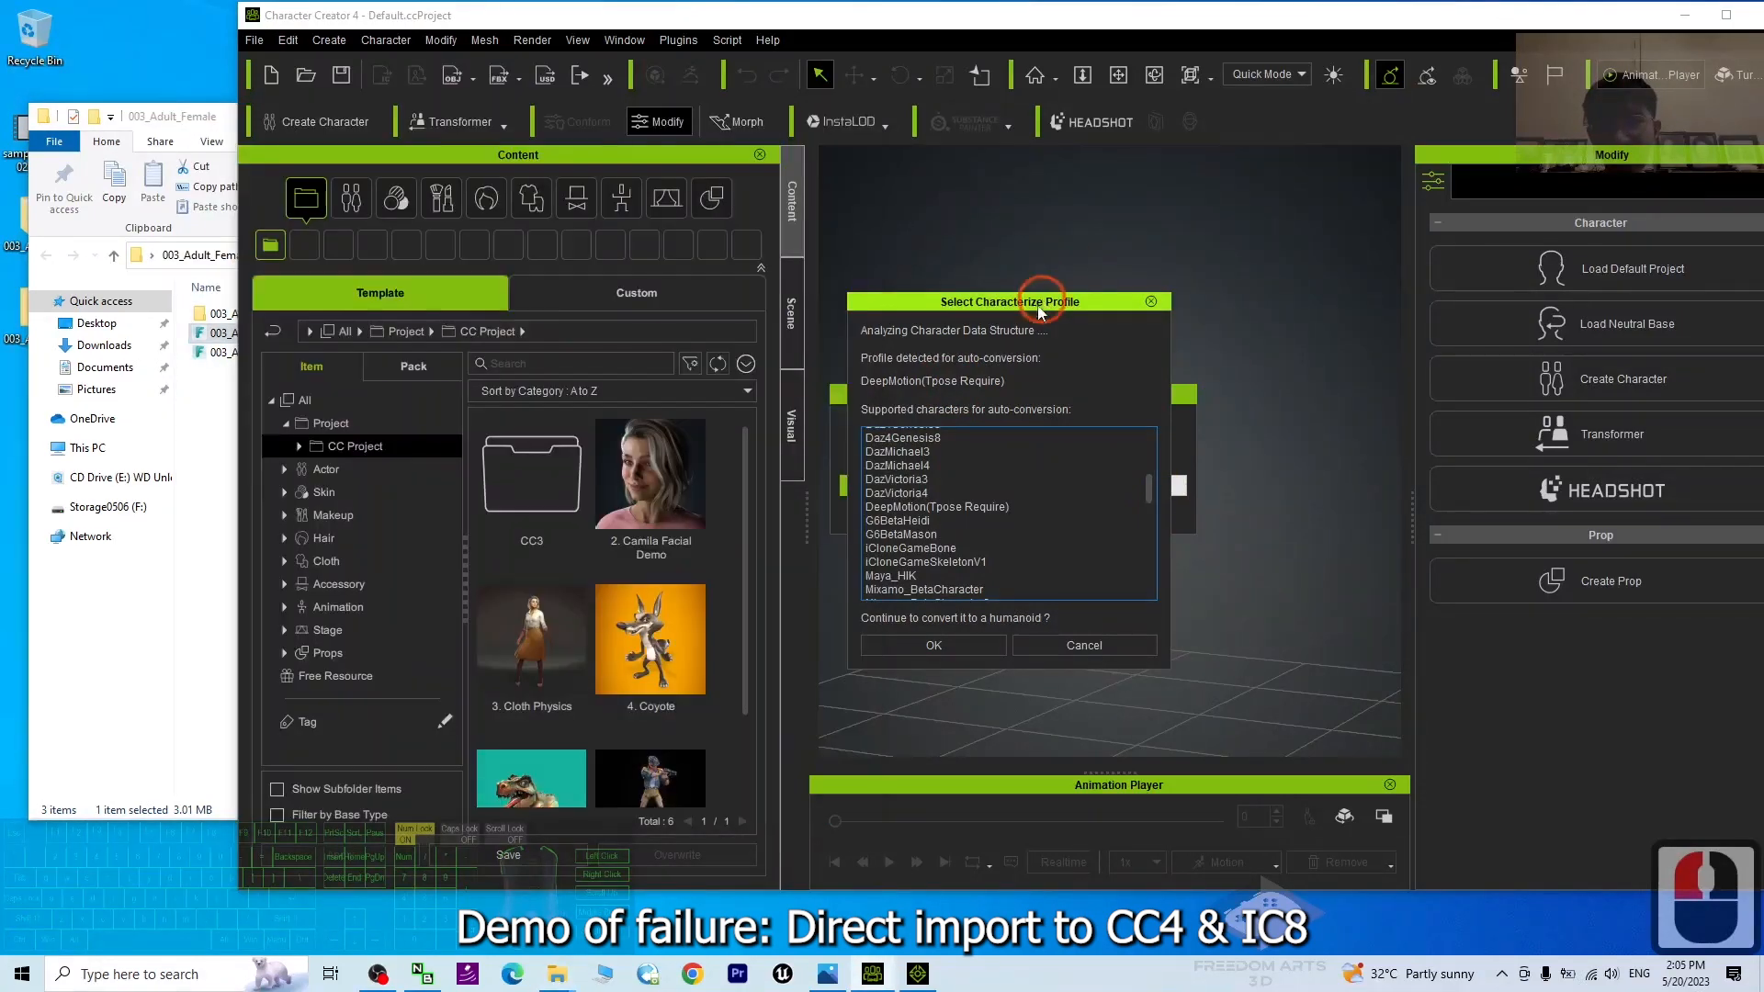
{"action": "mouse_move", "coordinate": [1144, 494]}
{"action": "left_mouse_down"}
{"action": "mouse_move", "coordinate": [1152, 530]}
{"action": "mouse_move", "coordinate": [1147, 502]}
{"action": "left_mouse_up"}
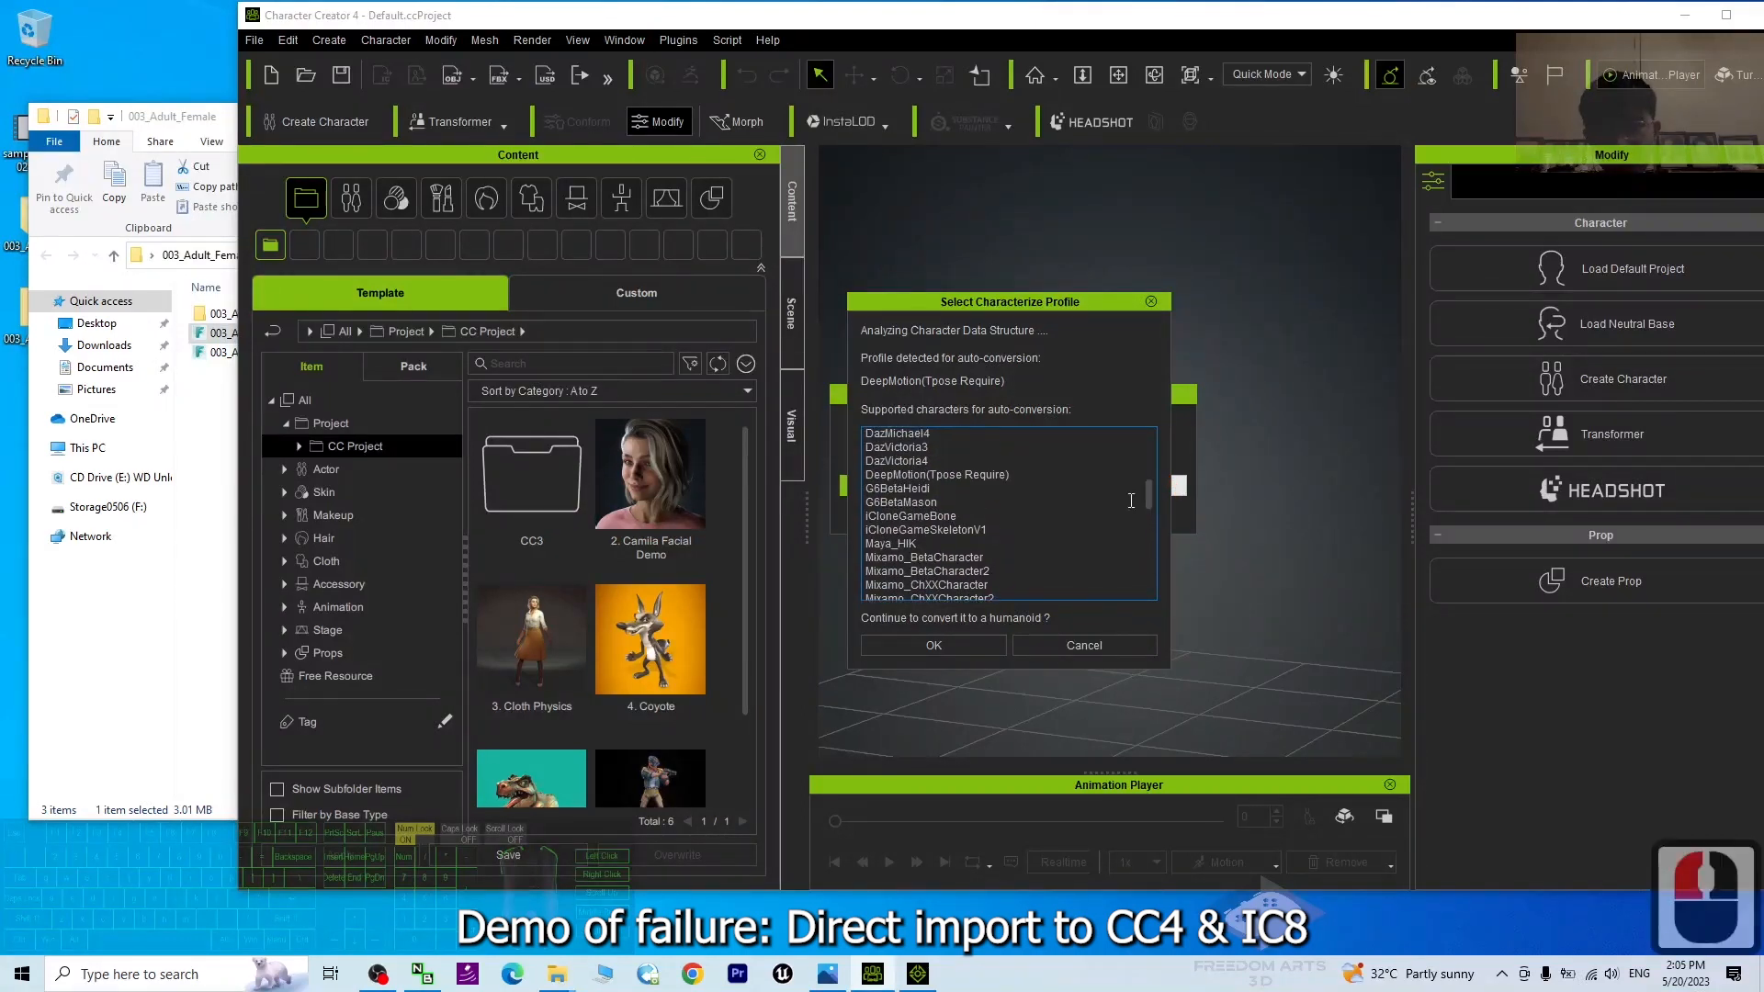
{"action": "left_click", "coordinate": [938, 475]}
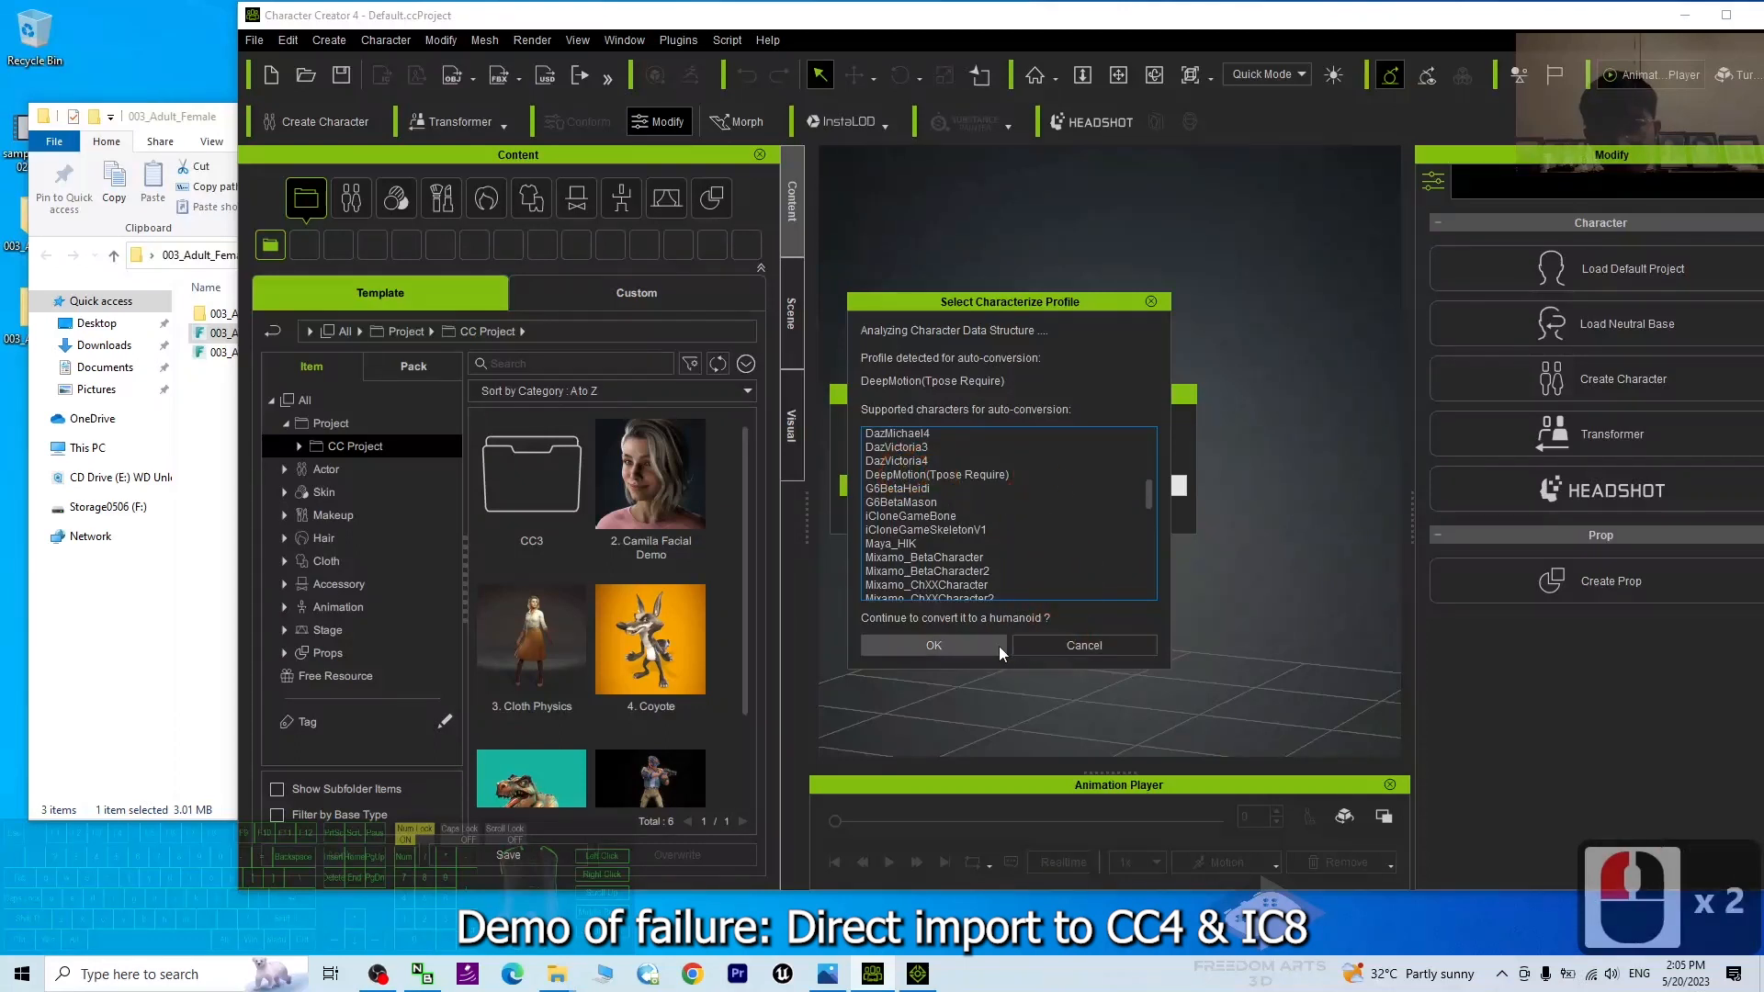
{"action": "left_click", "coordinate": [967, 644]}
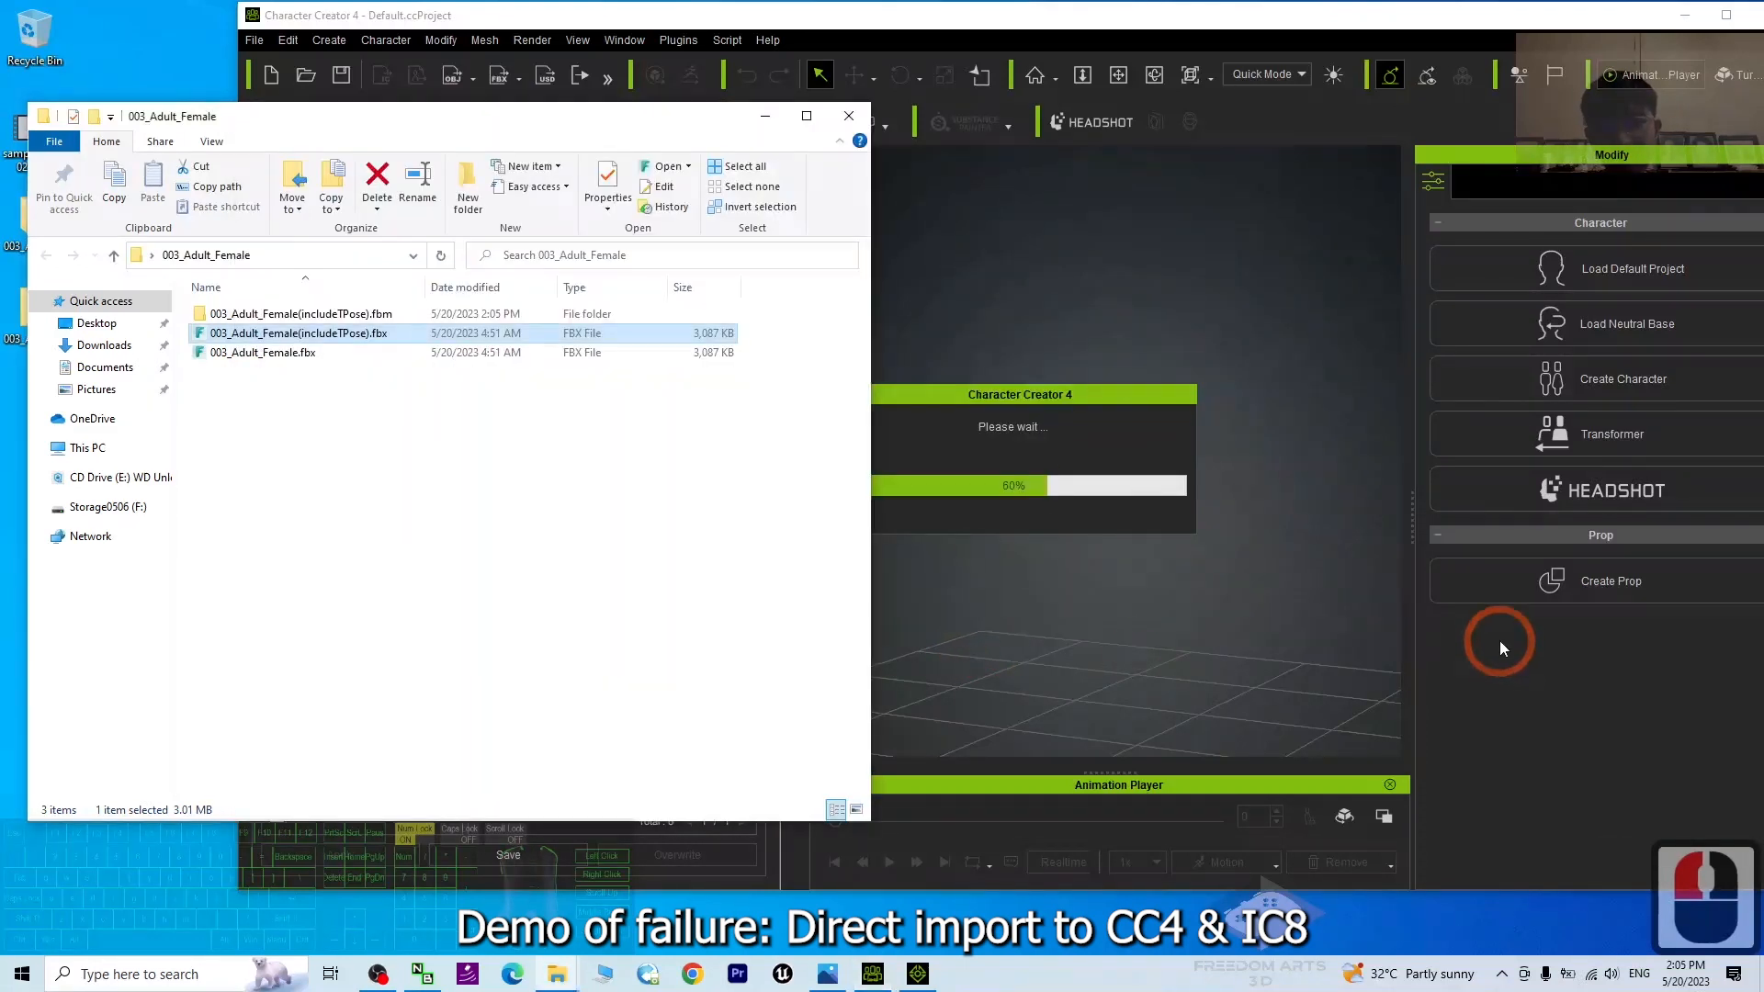
{"action": "left_click", "coordinate": [1186, 267]}
{"action": "left_click", "coordinate": [1135, 28]}
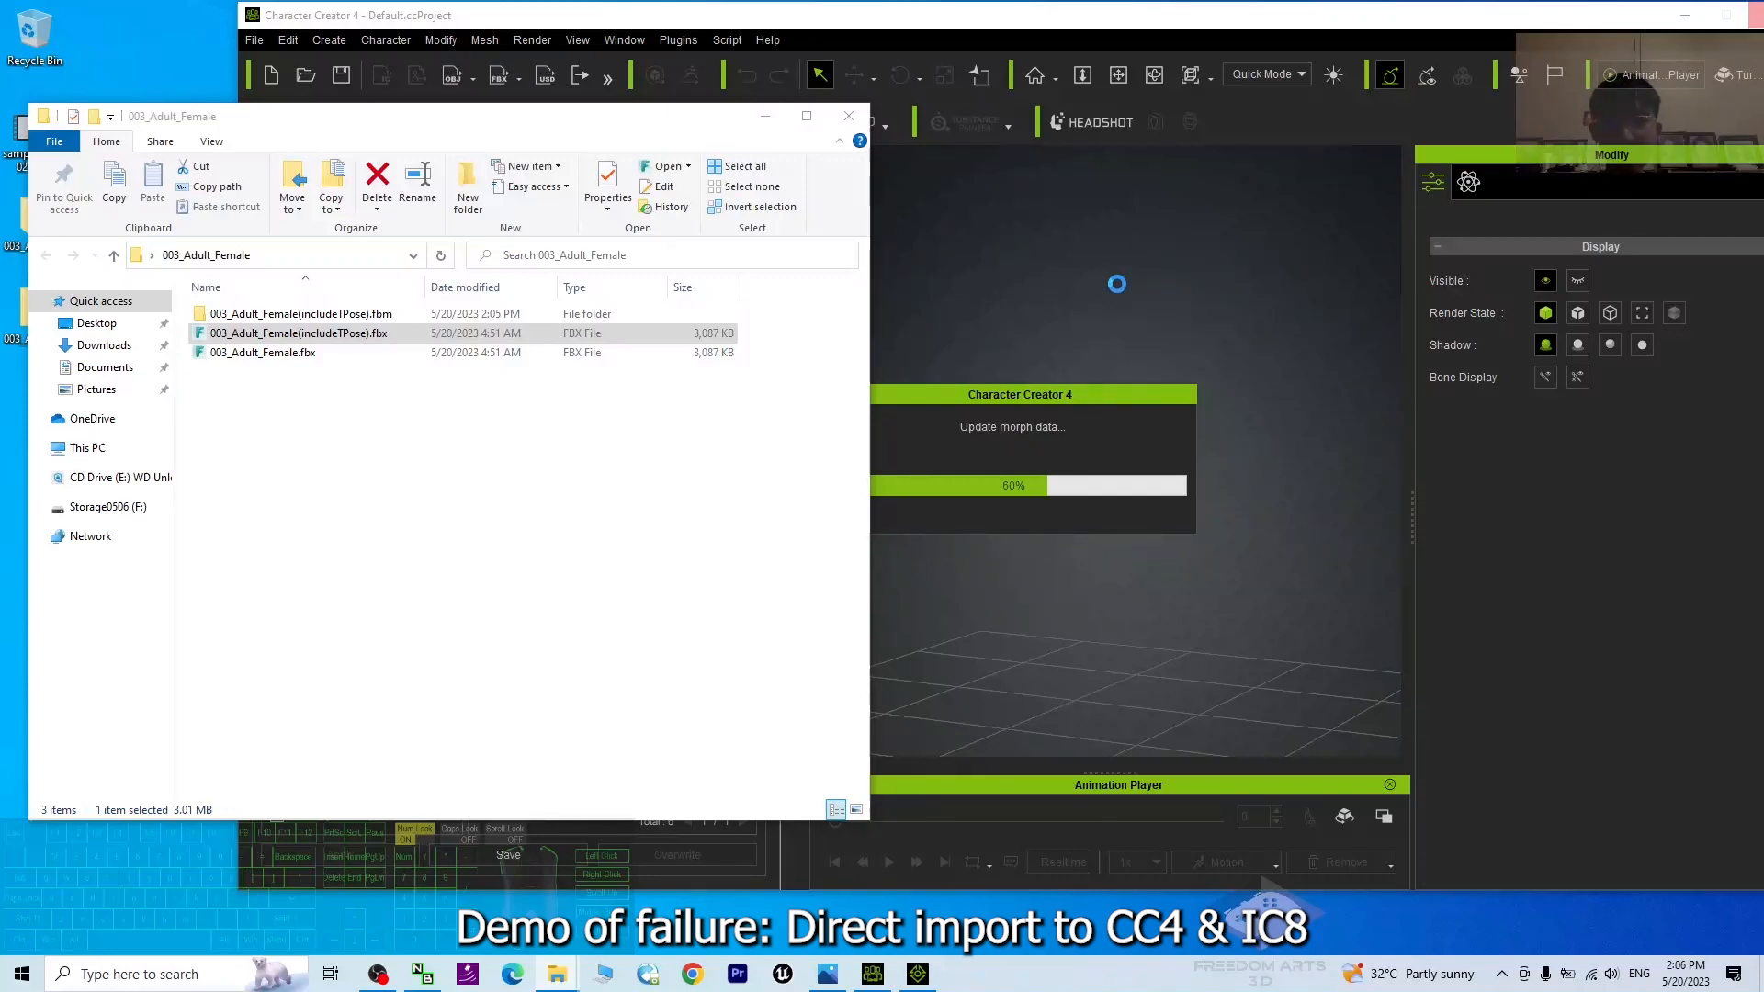
{"action": "left_click", "coordinate": [1171, 26]}
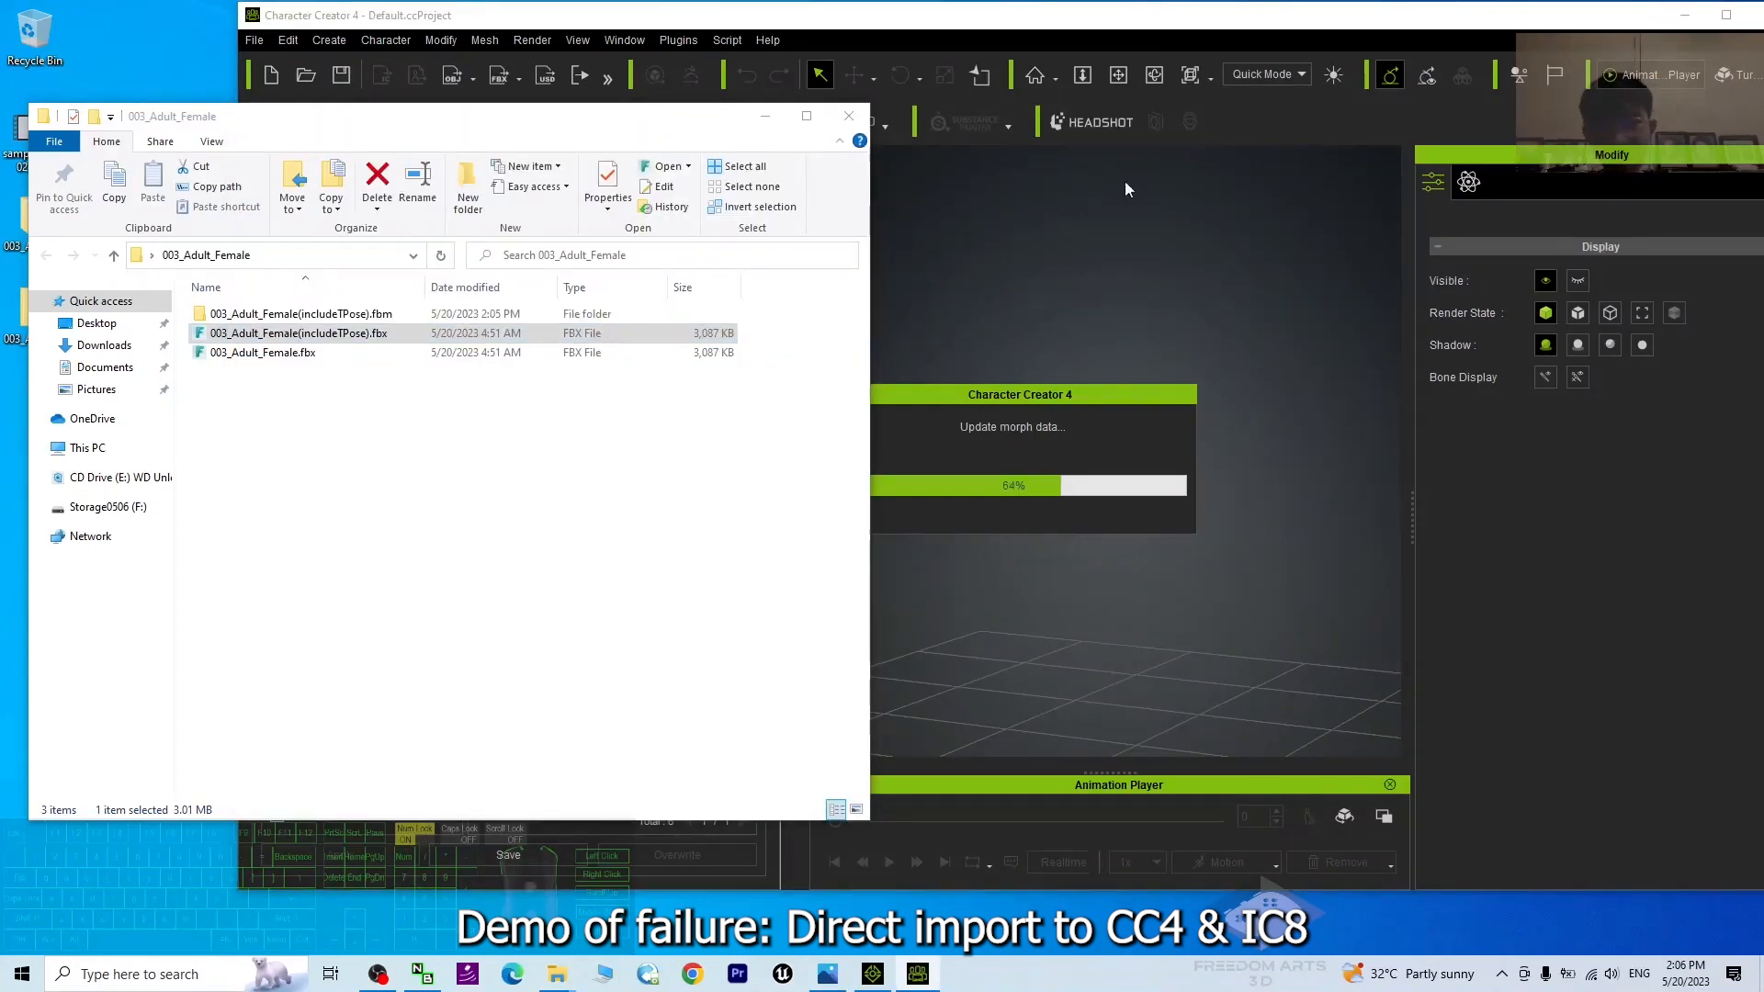
{"action": "left_click", "coordinate": [1130, 20]}
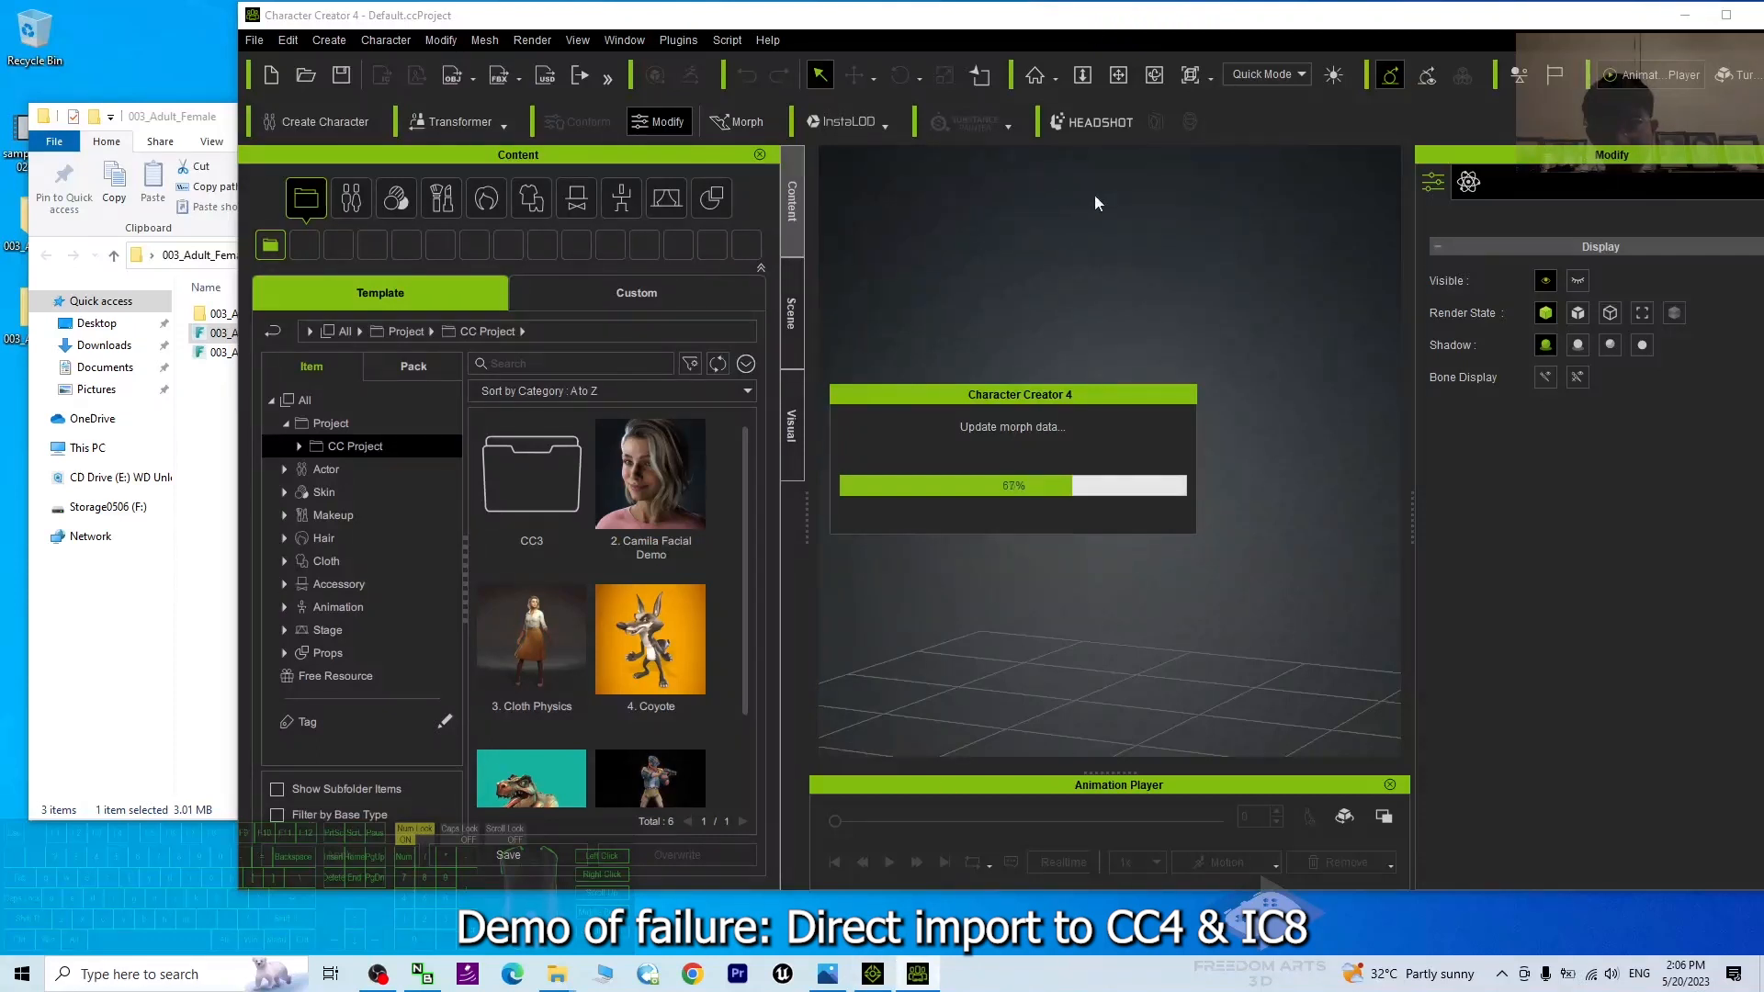
{"action": "left_click", "coordinate": [1095, 19]}
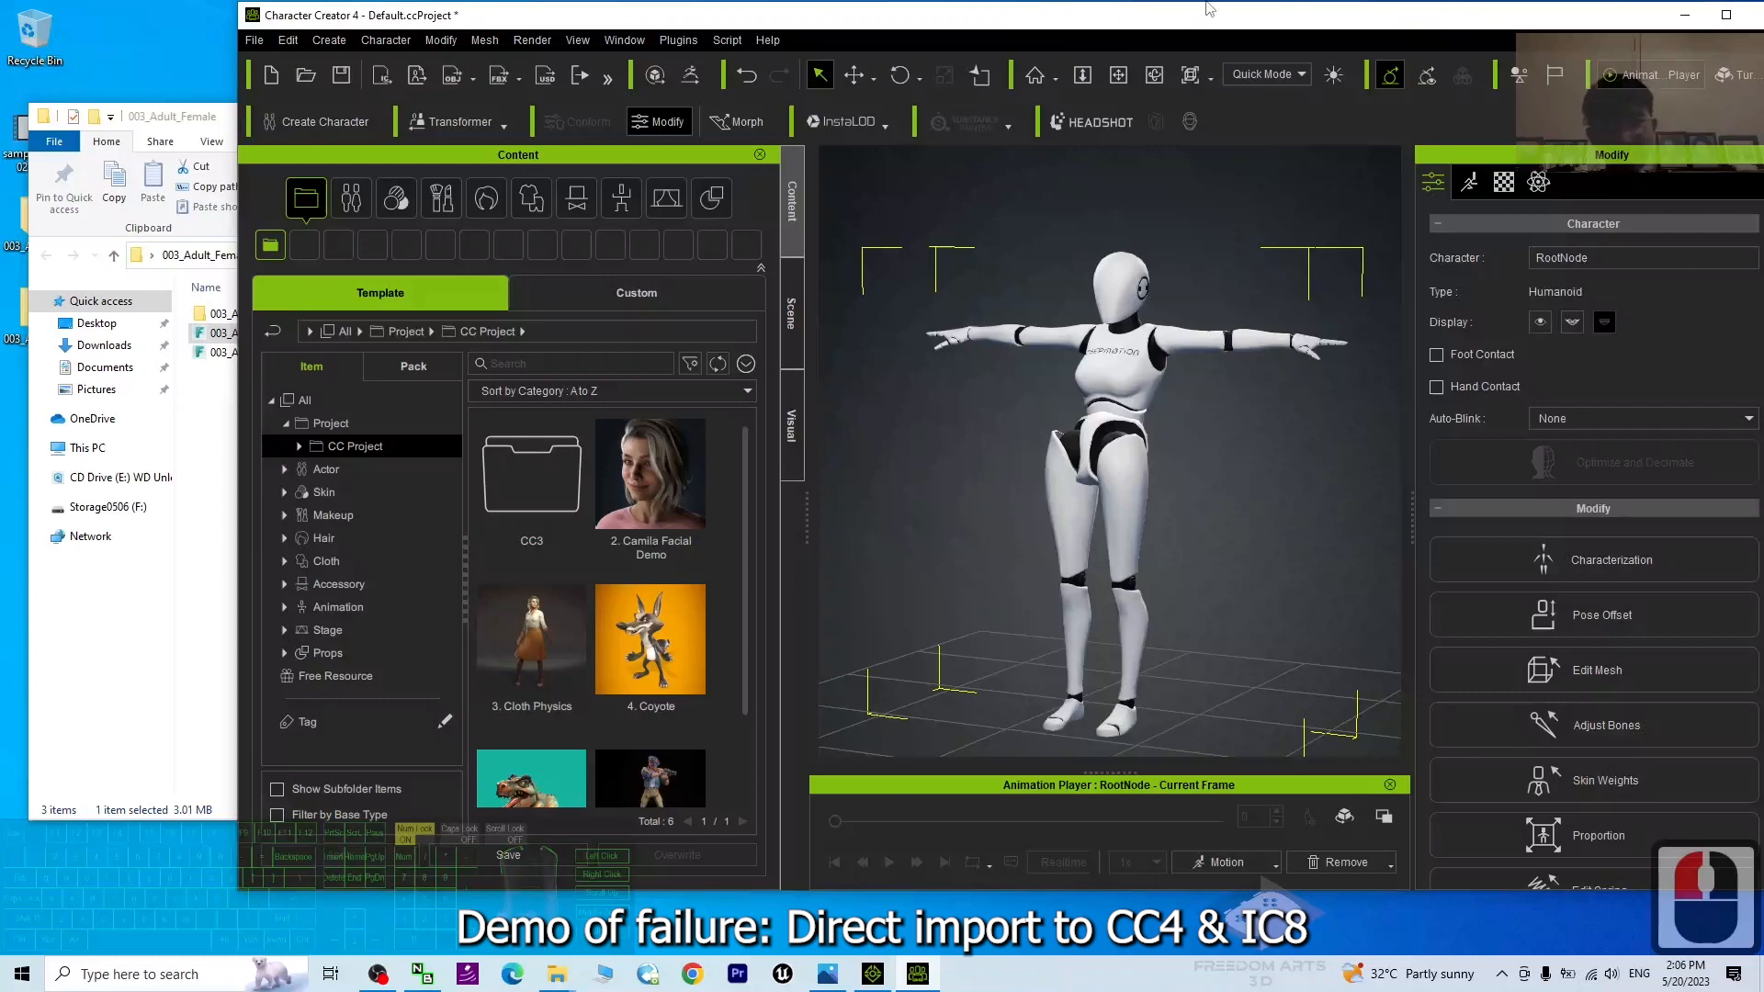
Examine the converted character's torso, hips and legs from the front and side in a maximized window
{"action": "double_click", "coordinate": [1209, 9]}
{"action": "scroll", "coordinate": [1130, 438], "scroll_direction": "up", "scroll_amount": 8}
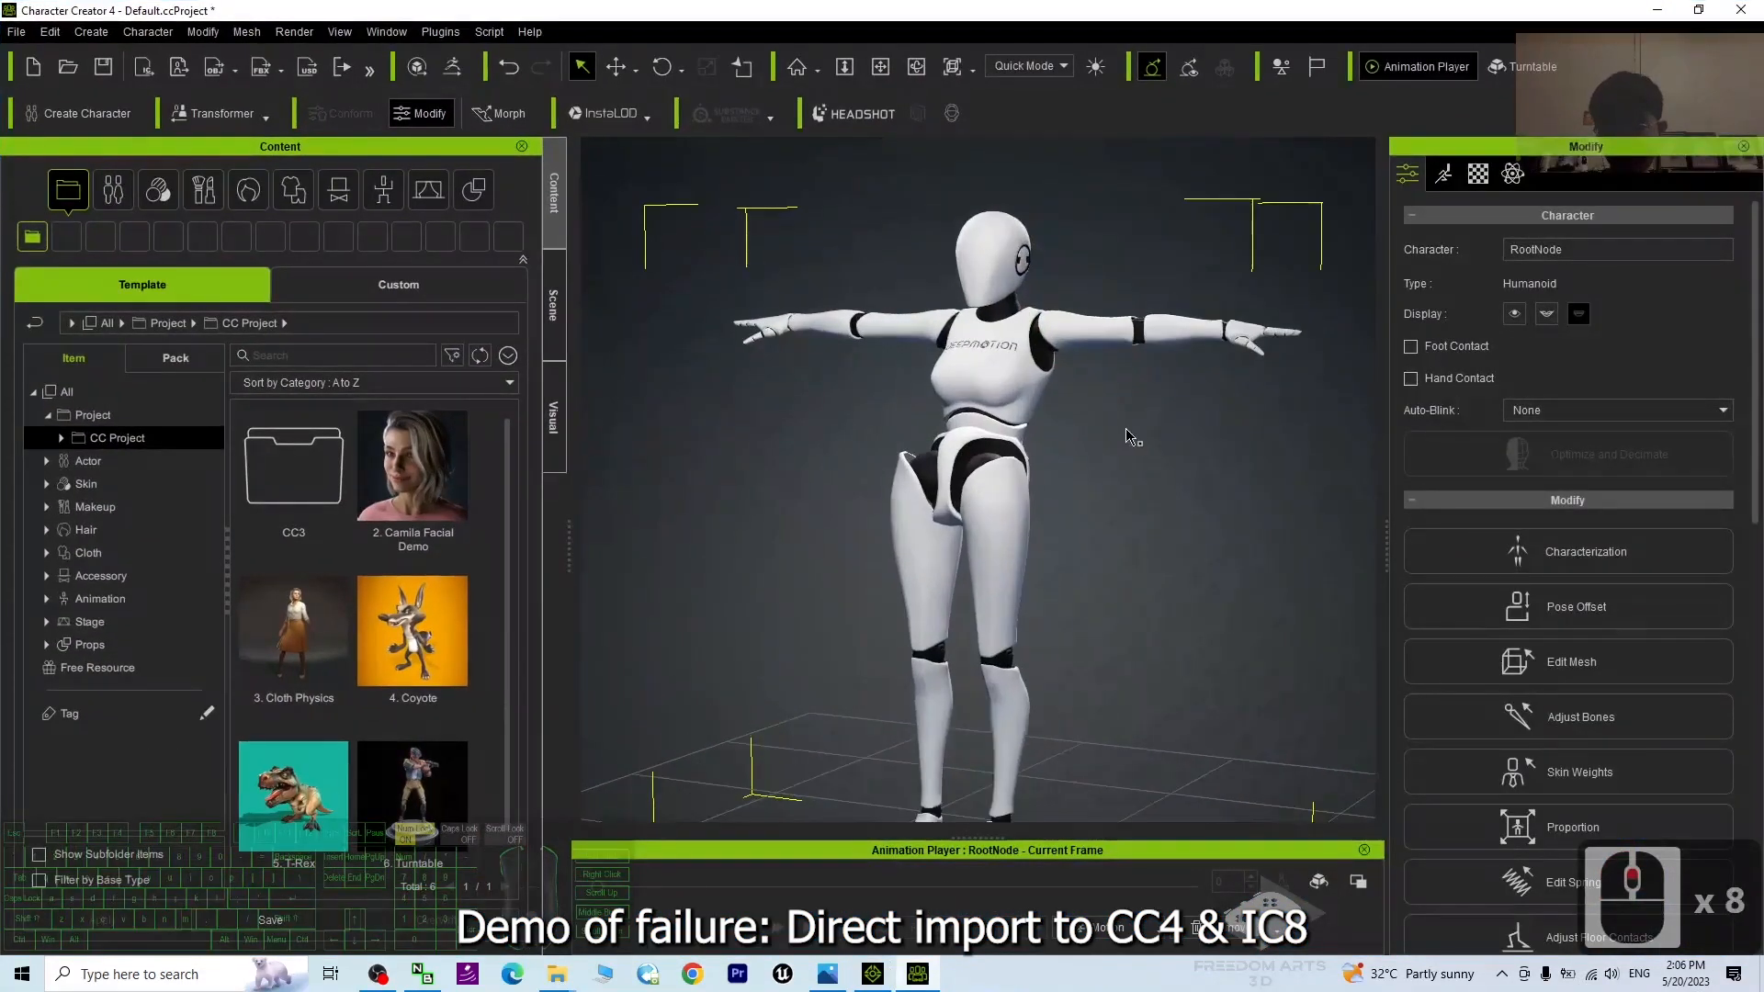
{"action": "right_click_drag", "start_coordinate": [1130, 438], "coordinate": [926, 358]}
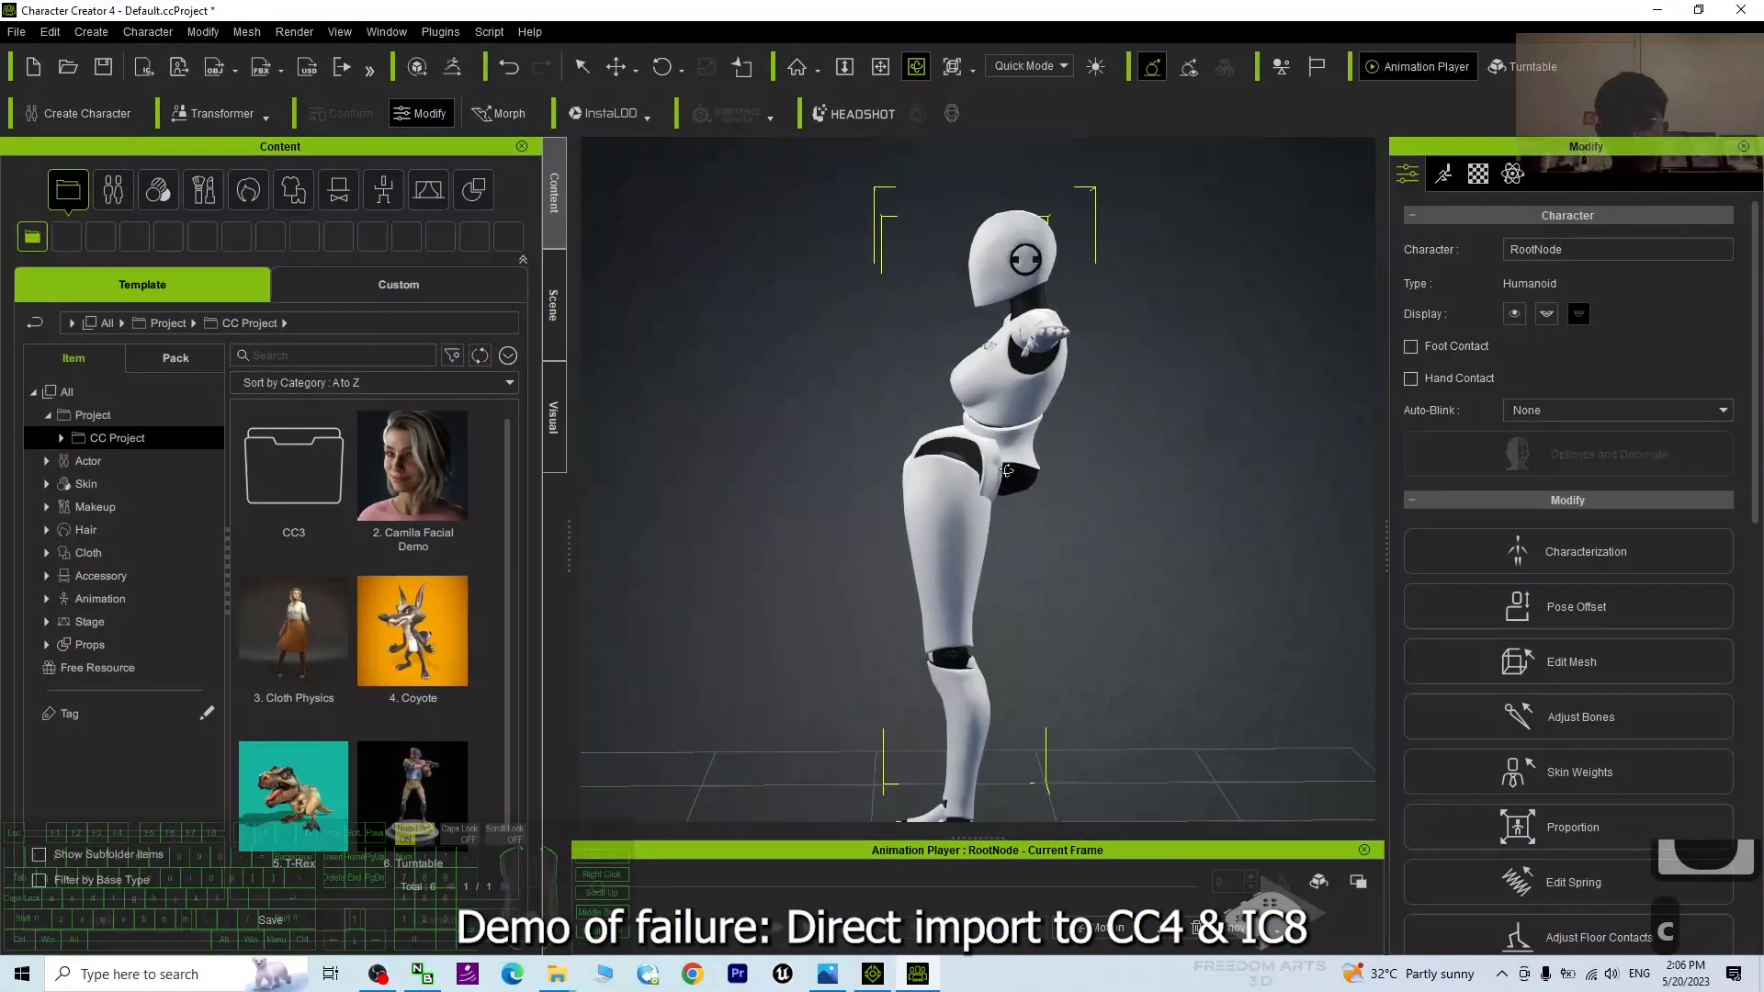
{"action": "left_click_drag", "start_coordinate": [807, 469], "coordinate": [1032, 539]}
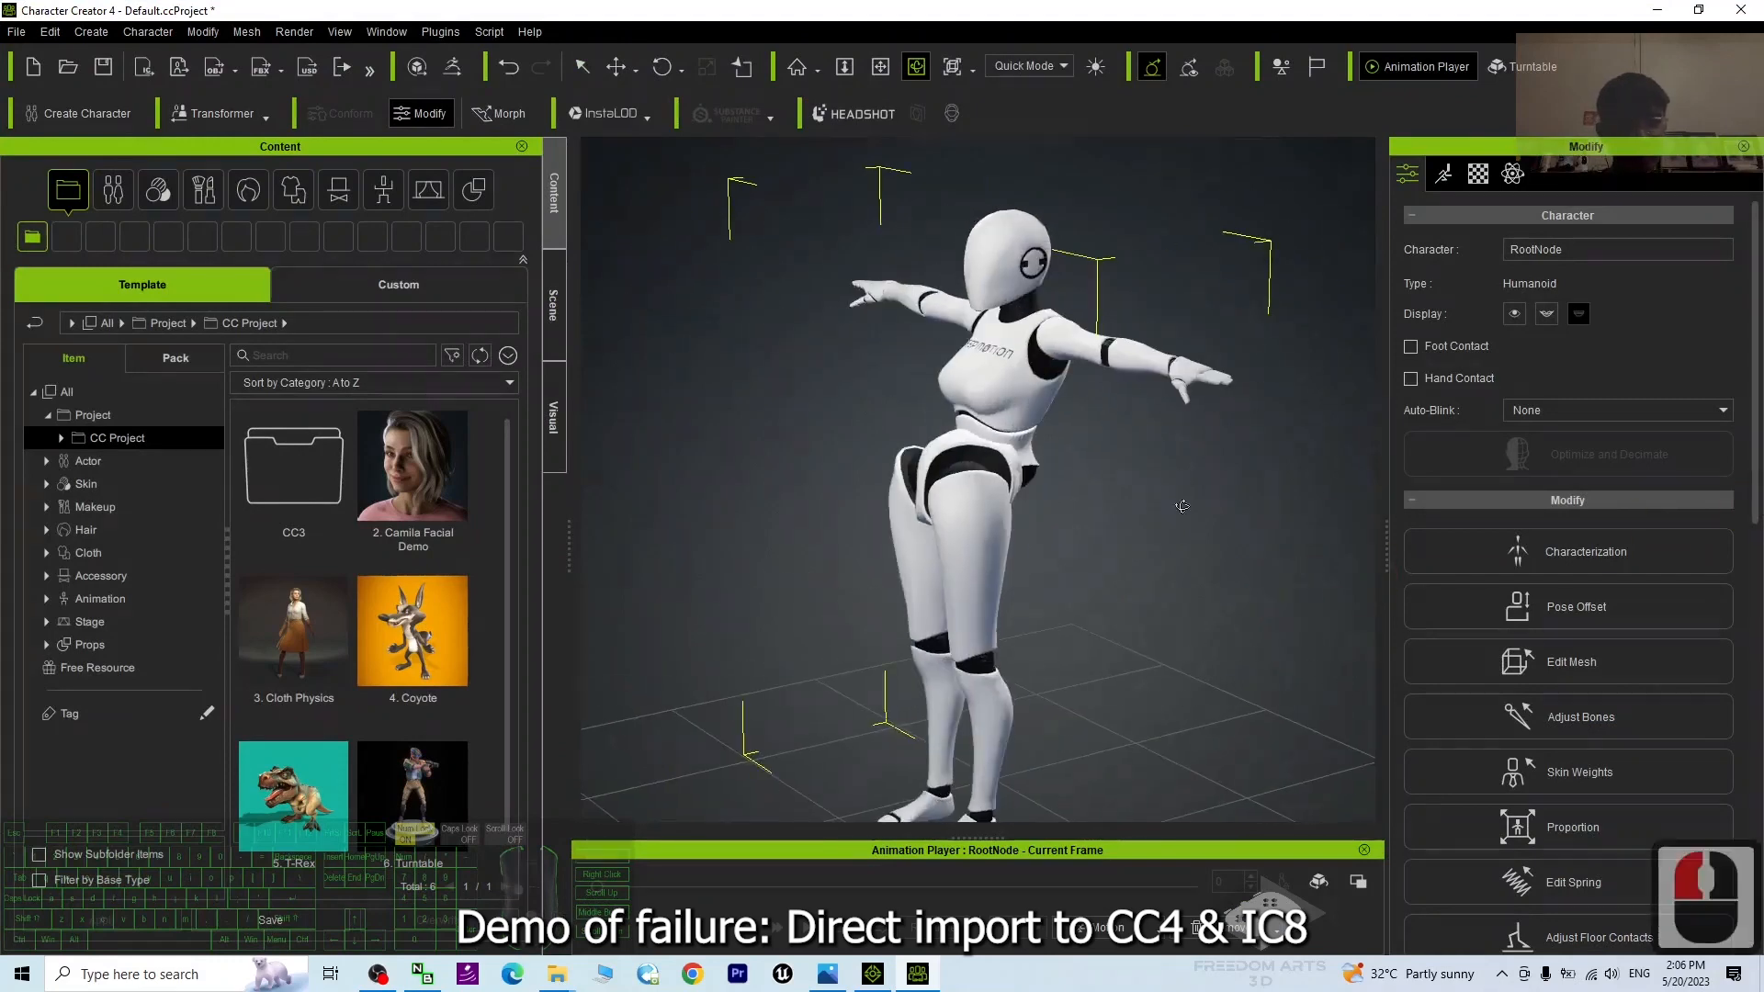
{"action": "left_click_drag", "start_coordinate": [1182, 506], "coordinate": [1039, 653]}
{"action": "key", "text": "x"}
{"action": "scroll", "coordinate": [1039, 642], "scroll_direction": "down", "scroll_amount": 7}
Start a new project without saving the current one, with the folder window accessible beside Character Creator
{"action": "left_click_drag", "start_coordinate": [500, 11], "coordinate": [691, 83]}
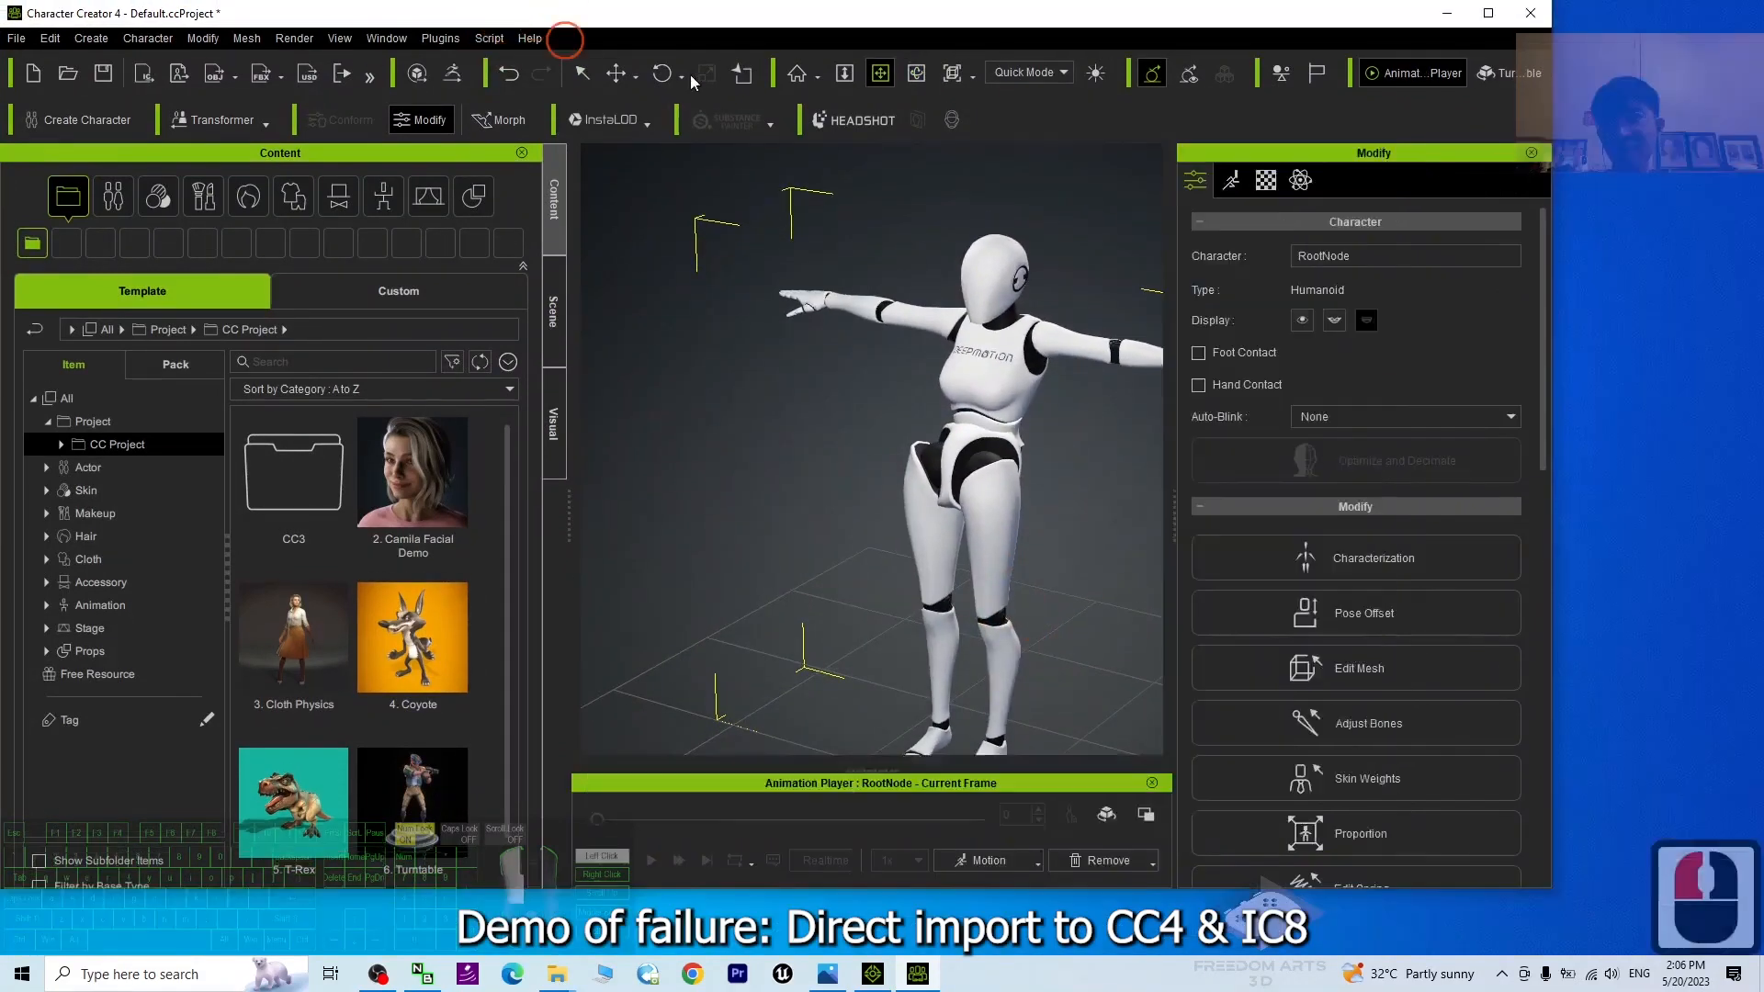
{"action": "left_click", "coordinate": [348, 78]}
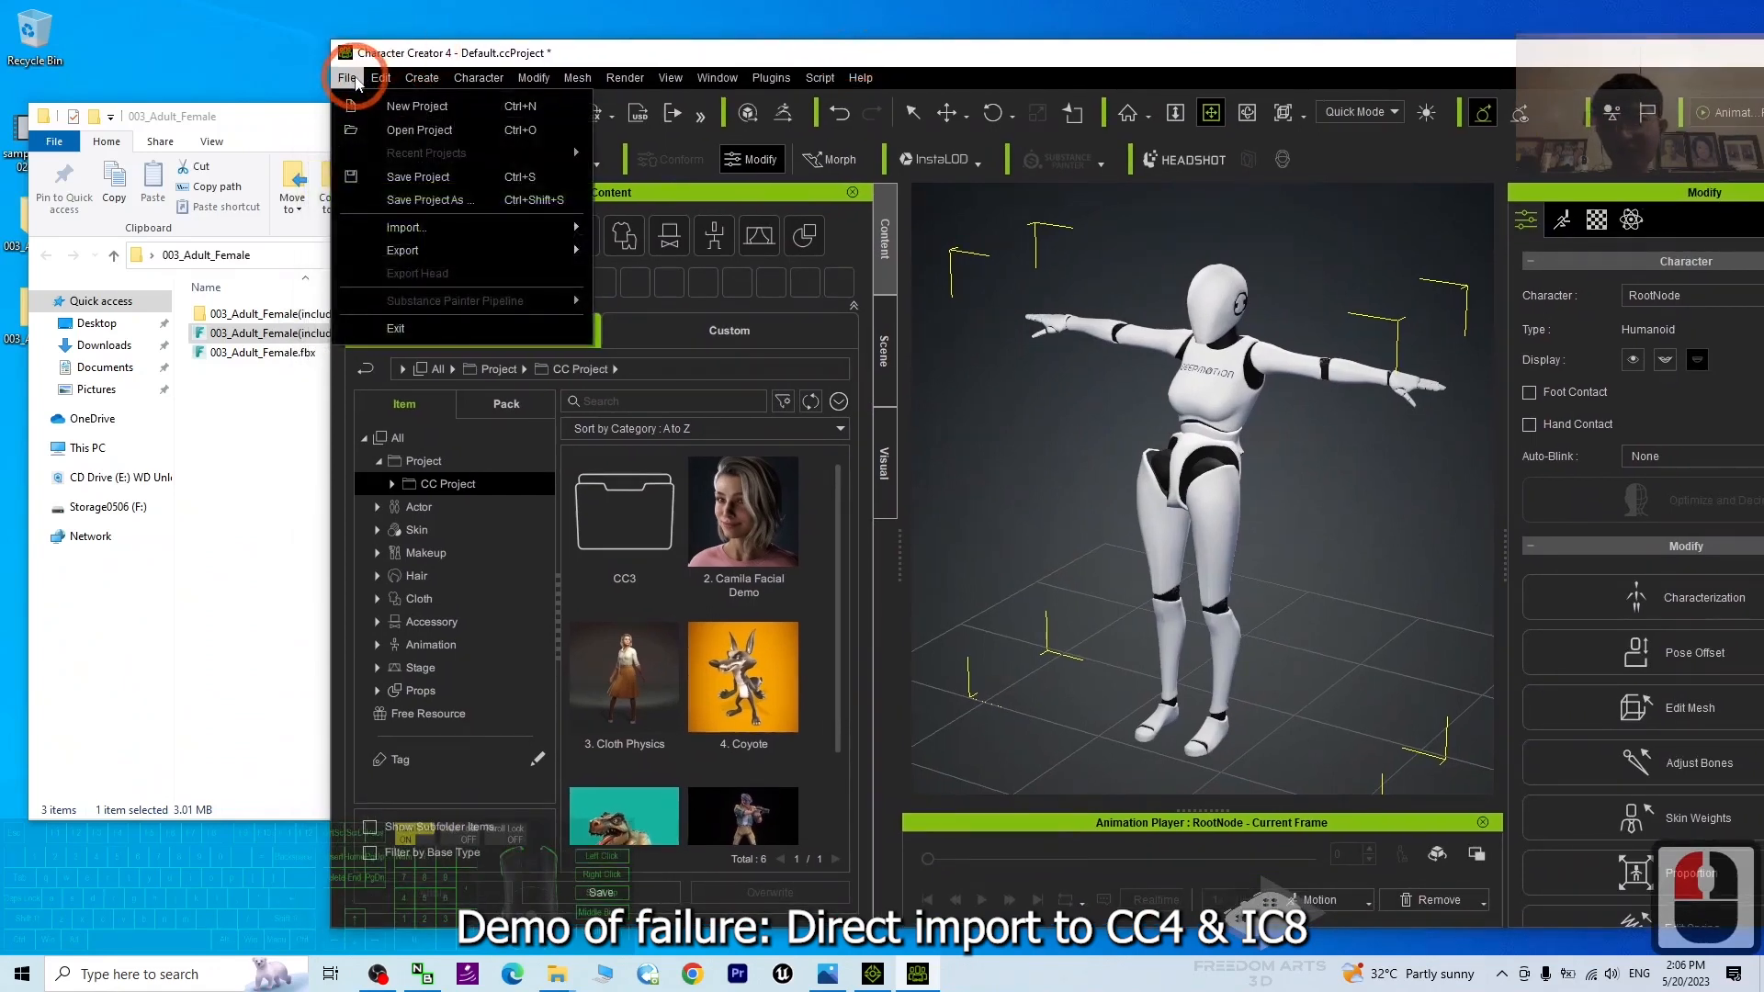
{"action": "left_click", "coordinate": [386, 106]}
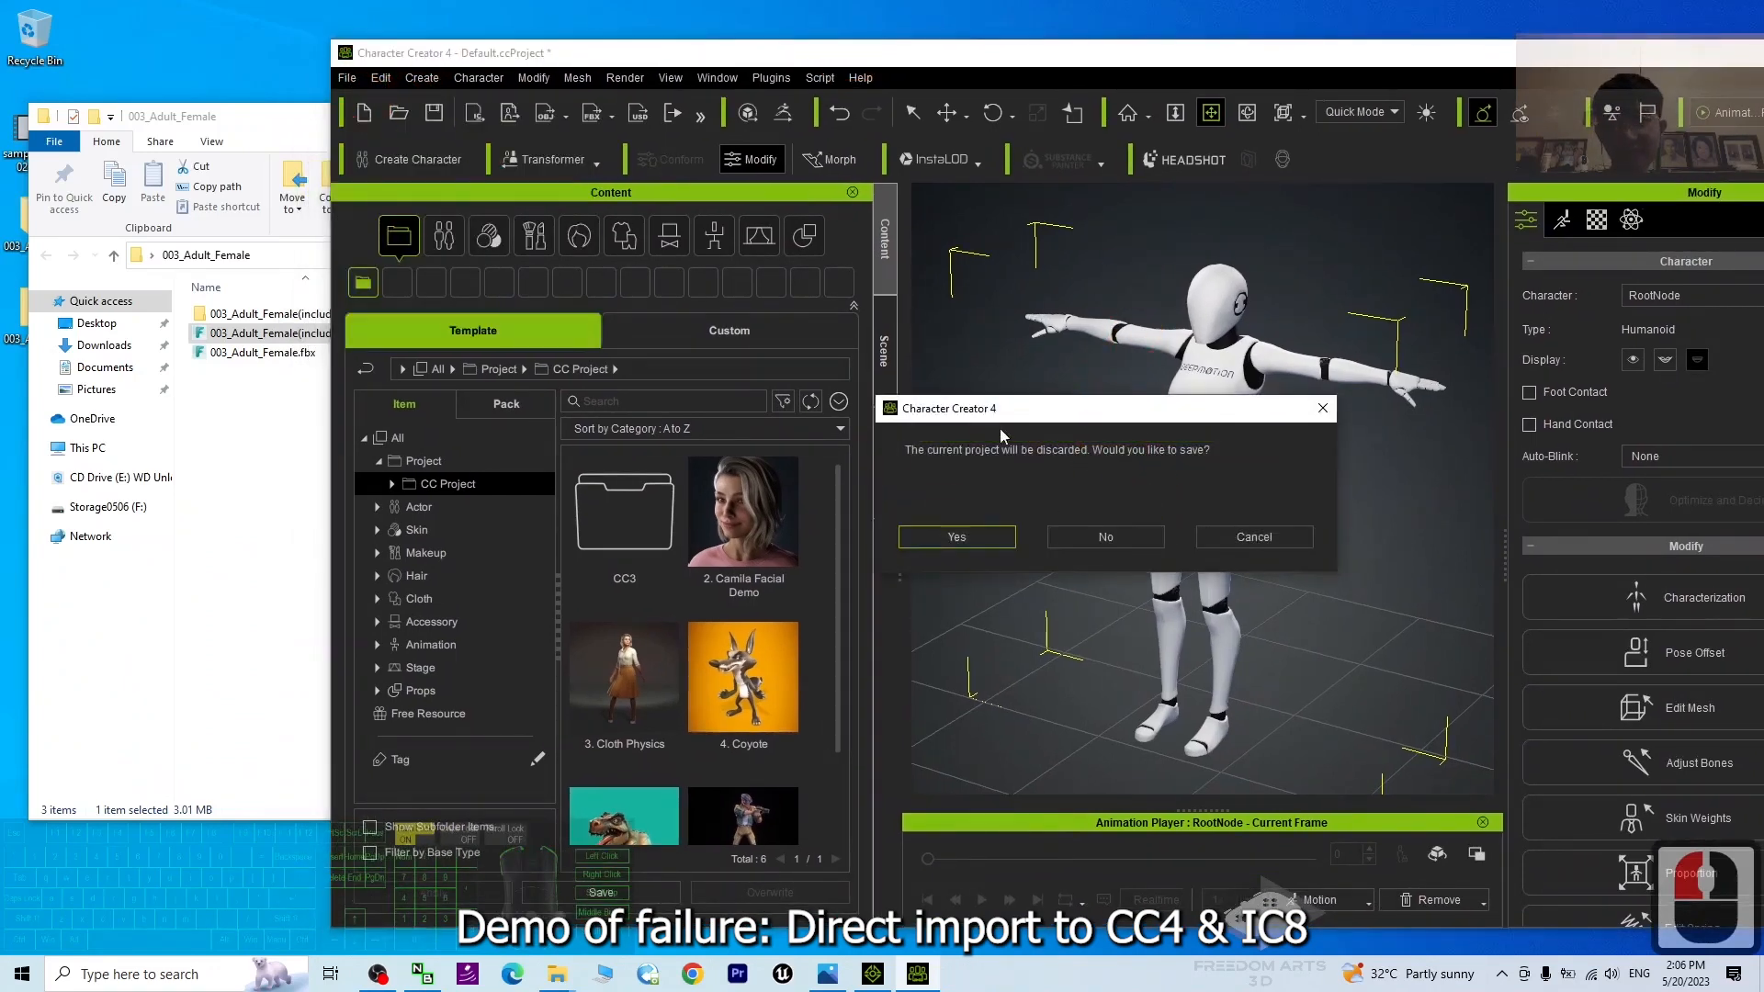
{"action": "left_click", "coordinate": [1109, 531]}
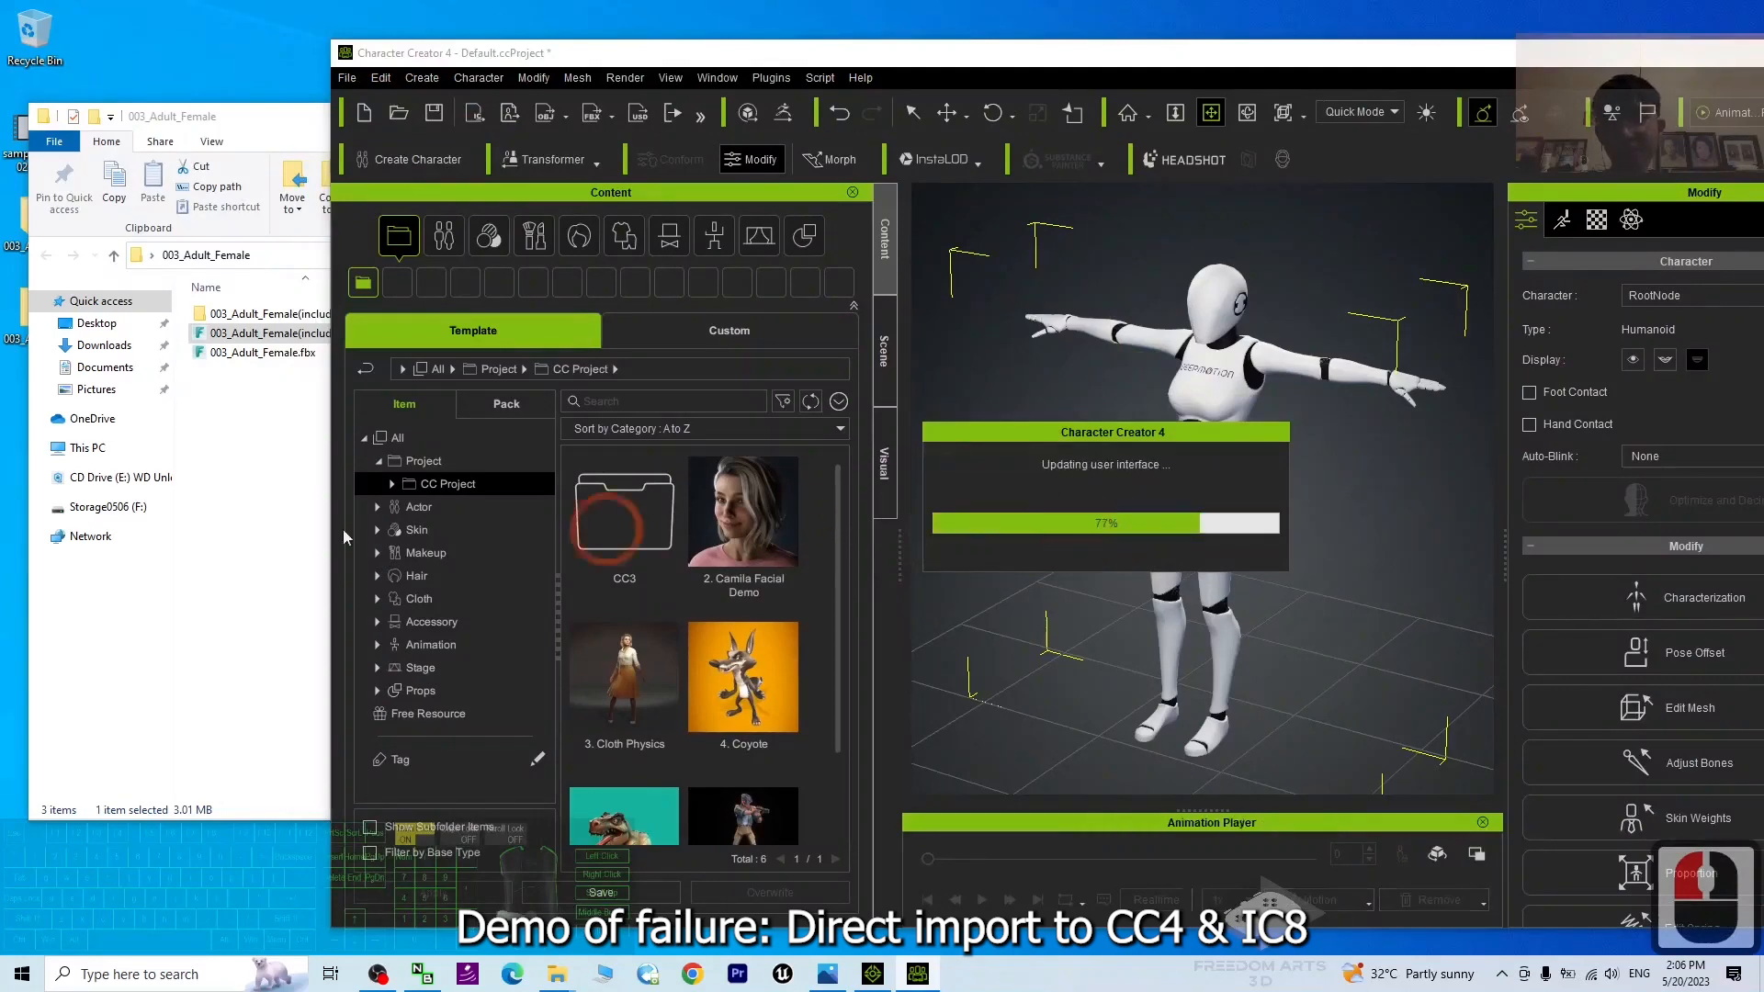
Import 003_Adult_Female(includeTPose).fbx again as a Humanoid (Non-Standard) character, declining the automatic profile conversion
{"action": "left_click", "coordinate": [258, 523]}
{"action": "left_click_drag", "start_coordinate": [266, 332], "coordinate": [1231, 735]}
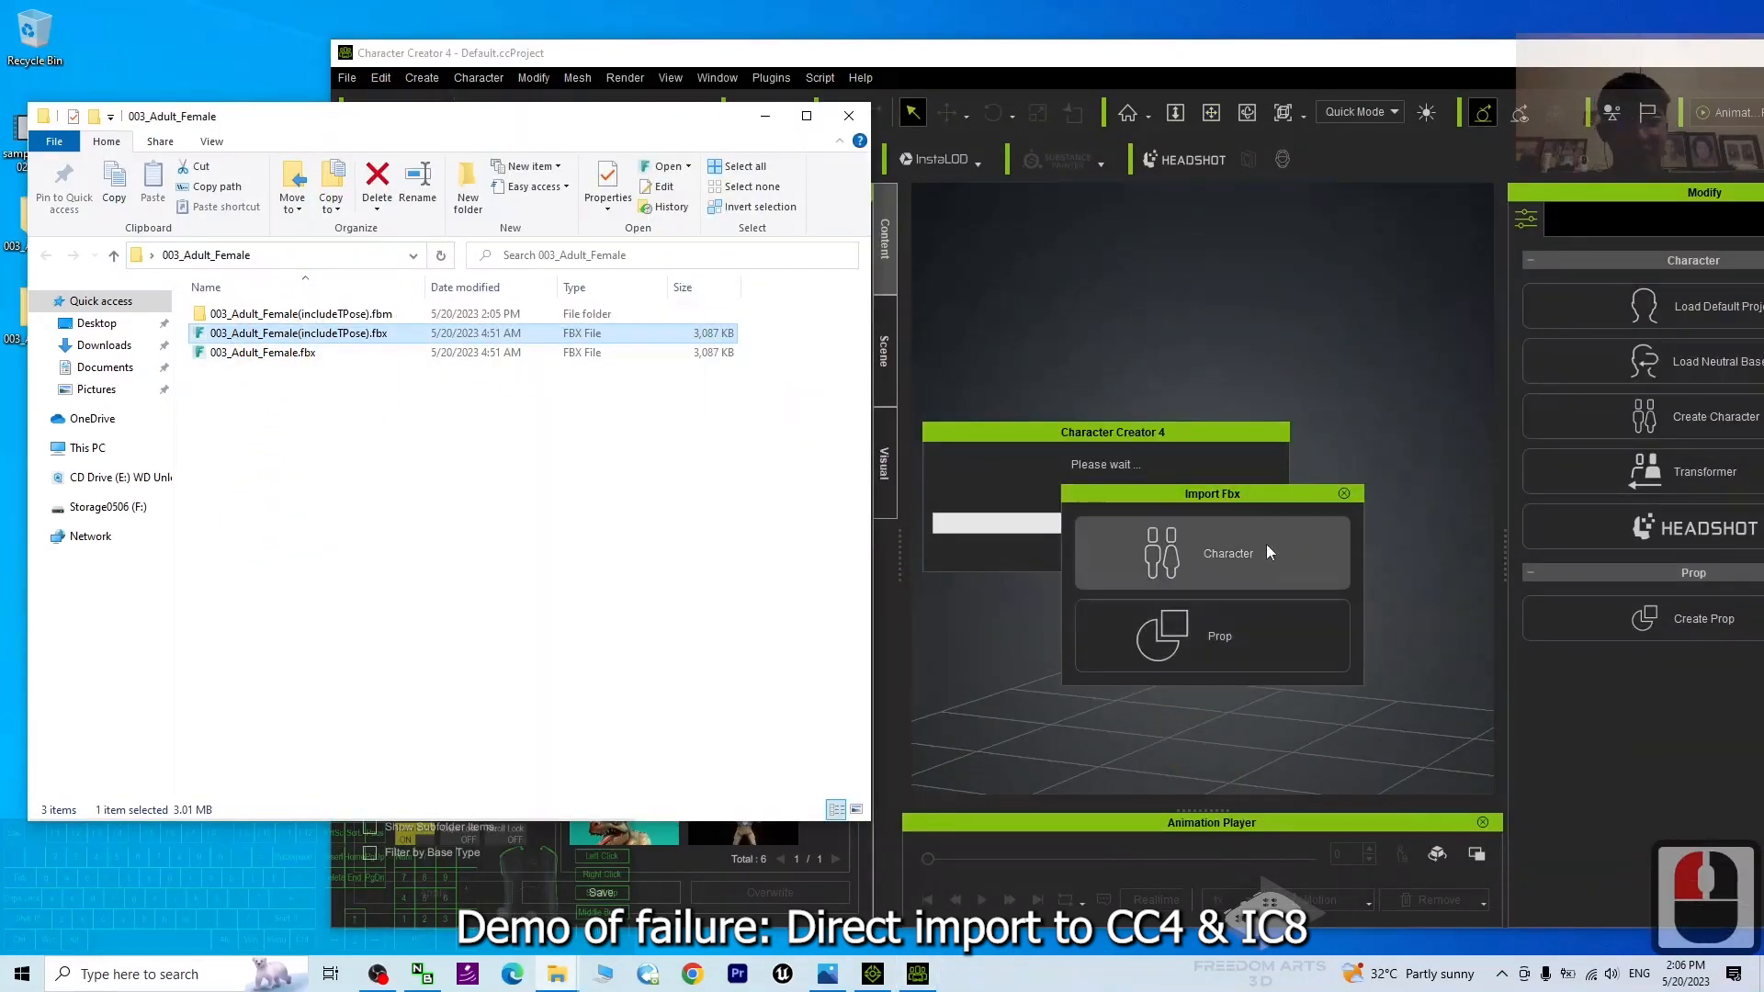
{"action": "left_click", "coordinate": [1237, 557]}
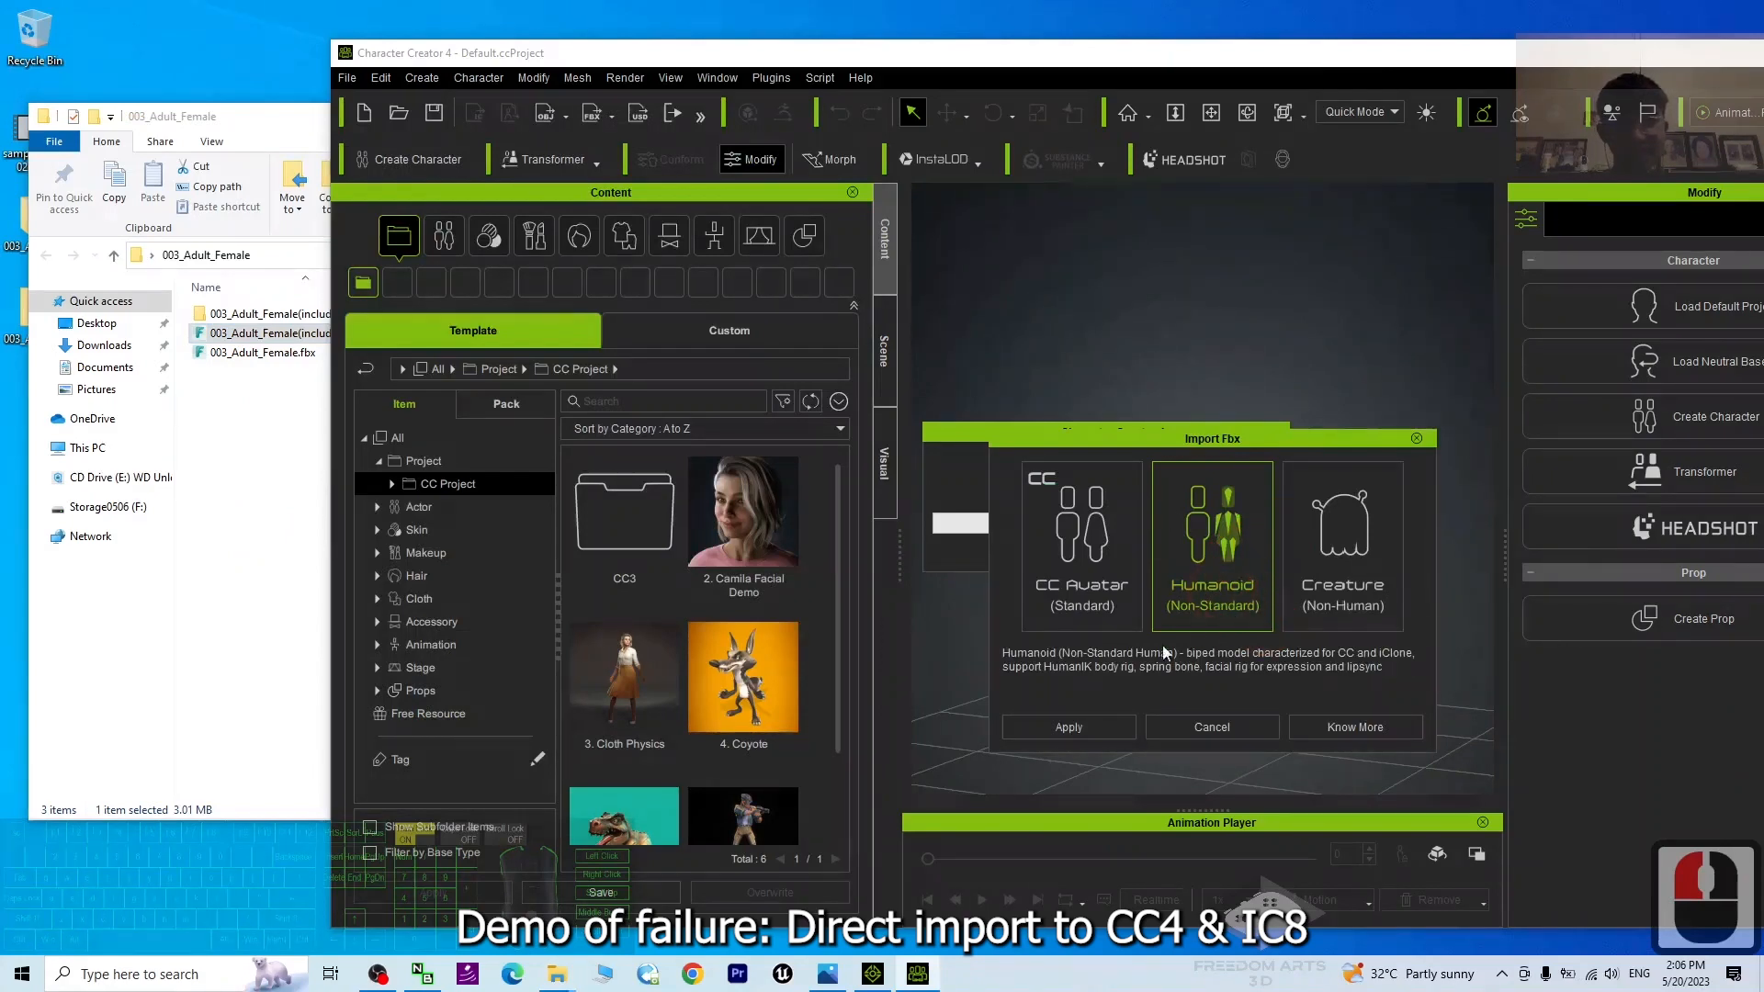
{"action": "left_click", "coordinate": [1066, 727]}
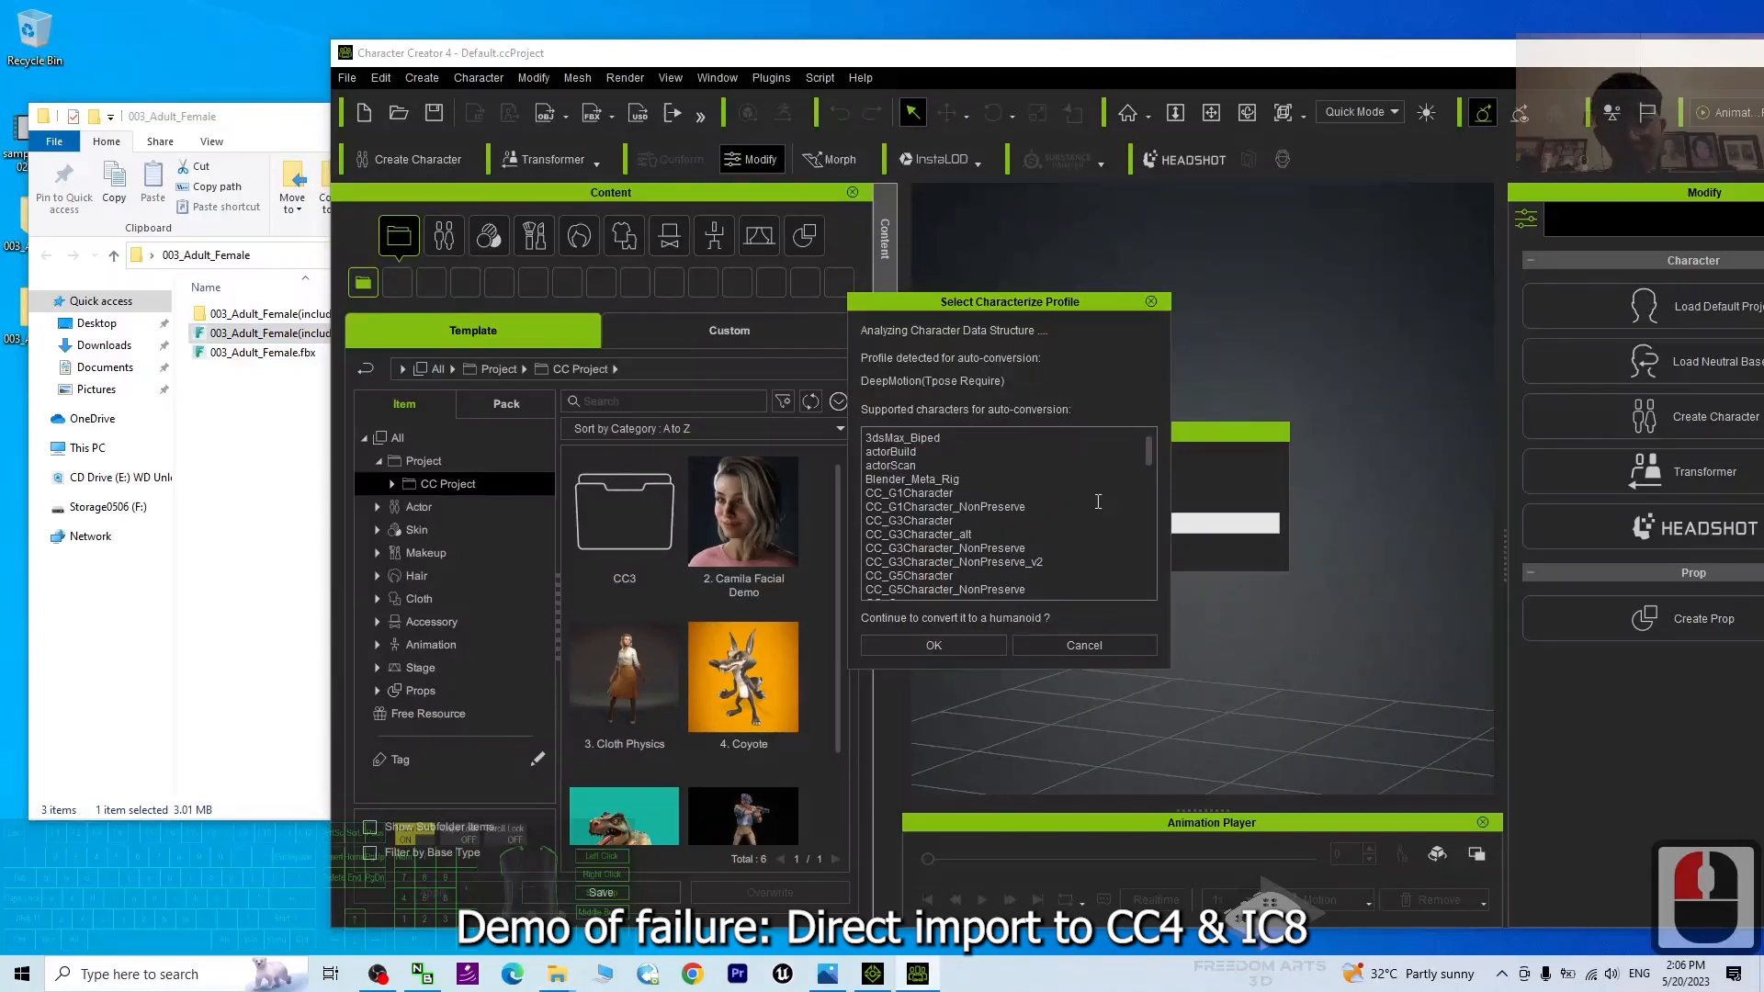
{"action": "left_click", "coordinate": [1082, 645]}
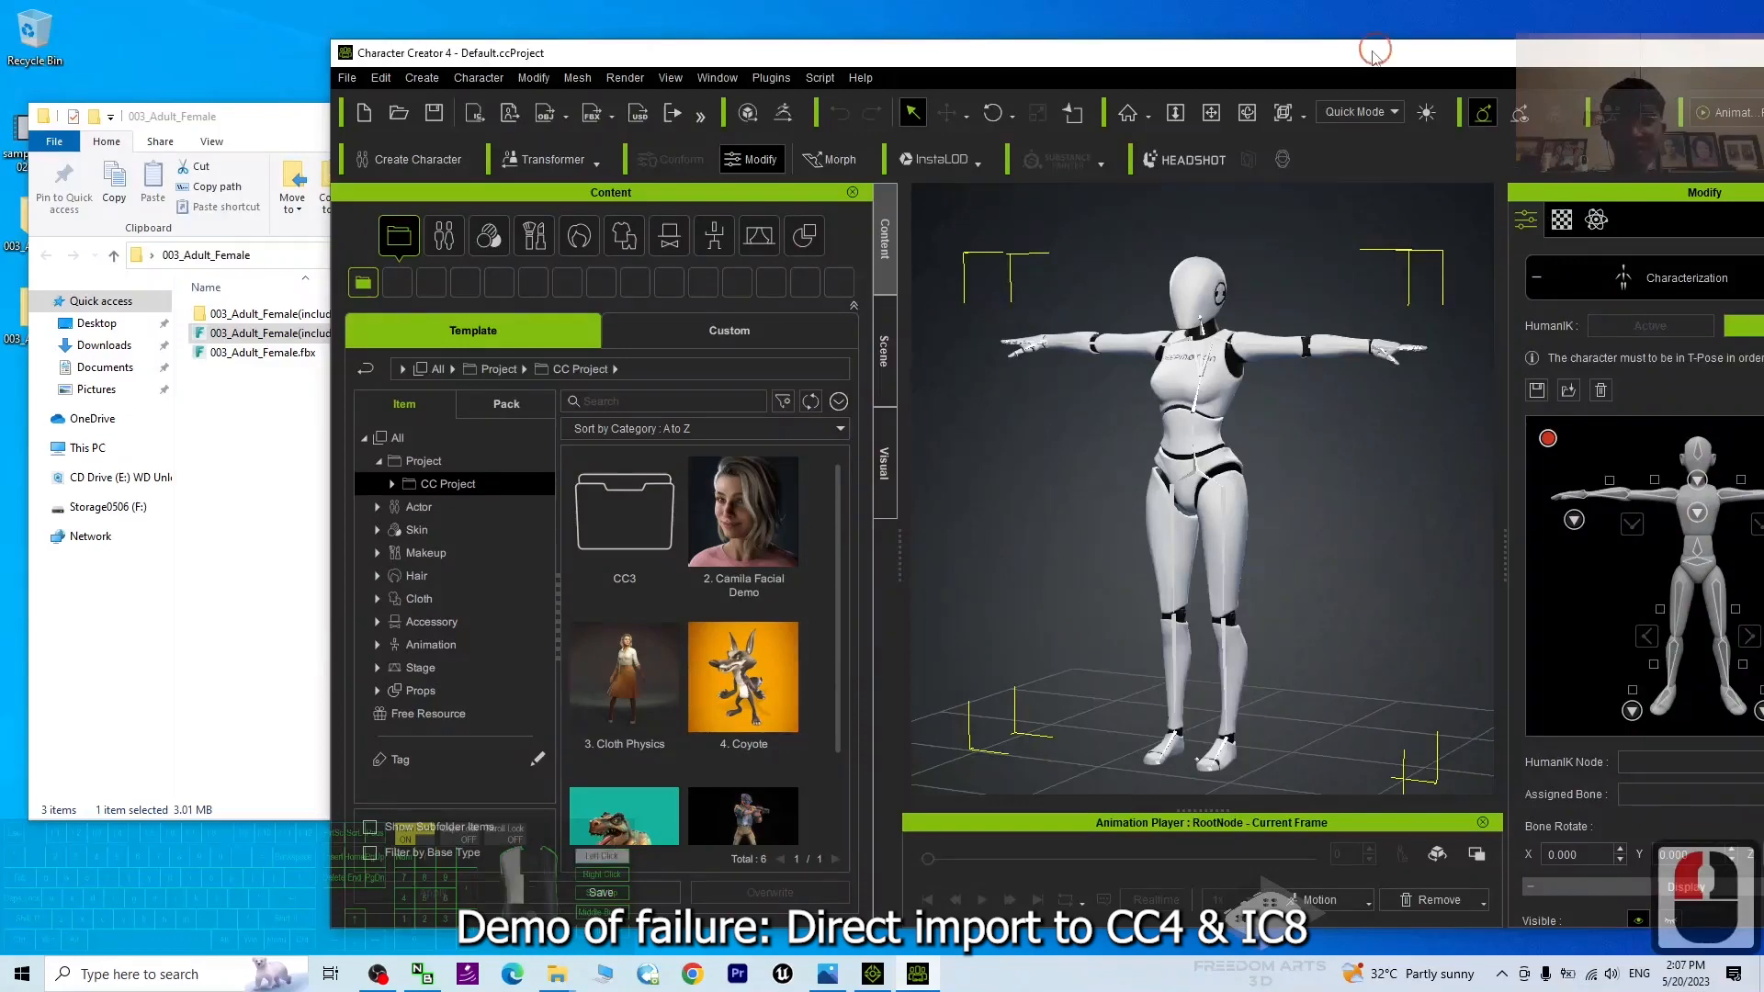
Maximize Character Creator and assign the head_JNT bone to the HumanIK head node
{"action": "double_click", "coordinate": [1373, 51]}
{"action": "scroll", "coordinate": [1072, 542], "scroll_direction": "up", "scroll_amount": 20}
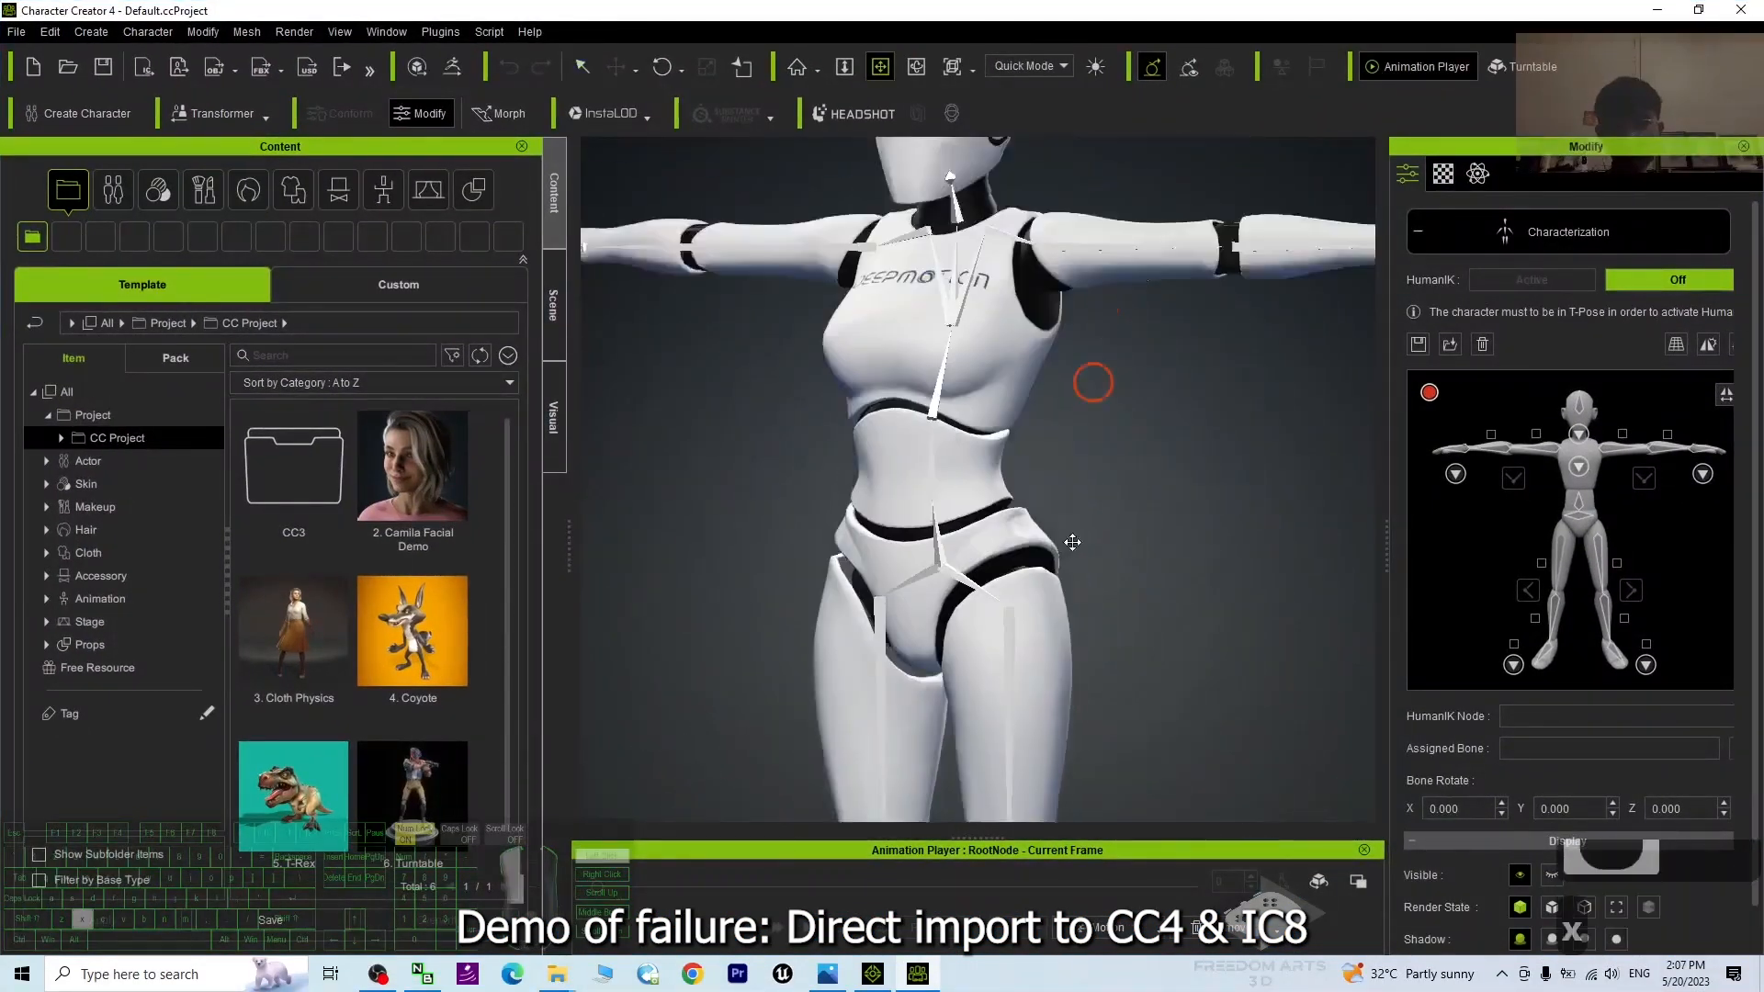
{"action": "left_click_drag", "start_coordinate": [1072, 542], "coordinate": [1130, 622]}
{"action": "scroll", "coordinate": [1117, 570], "scroll_direction": "up", "scroll_amount": 13}
{"action": "scroll", "coordinate": [1114, 571], "scroll_direction": "down", "scroll_amount": 5}
{"action": "key", "text": "x"}
{"action": "left_click_drag", "start_coordinate": [1066, 464], "coordinate": [1065, 505]}
{"action": "key", "text": "c"}
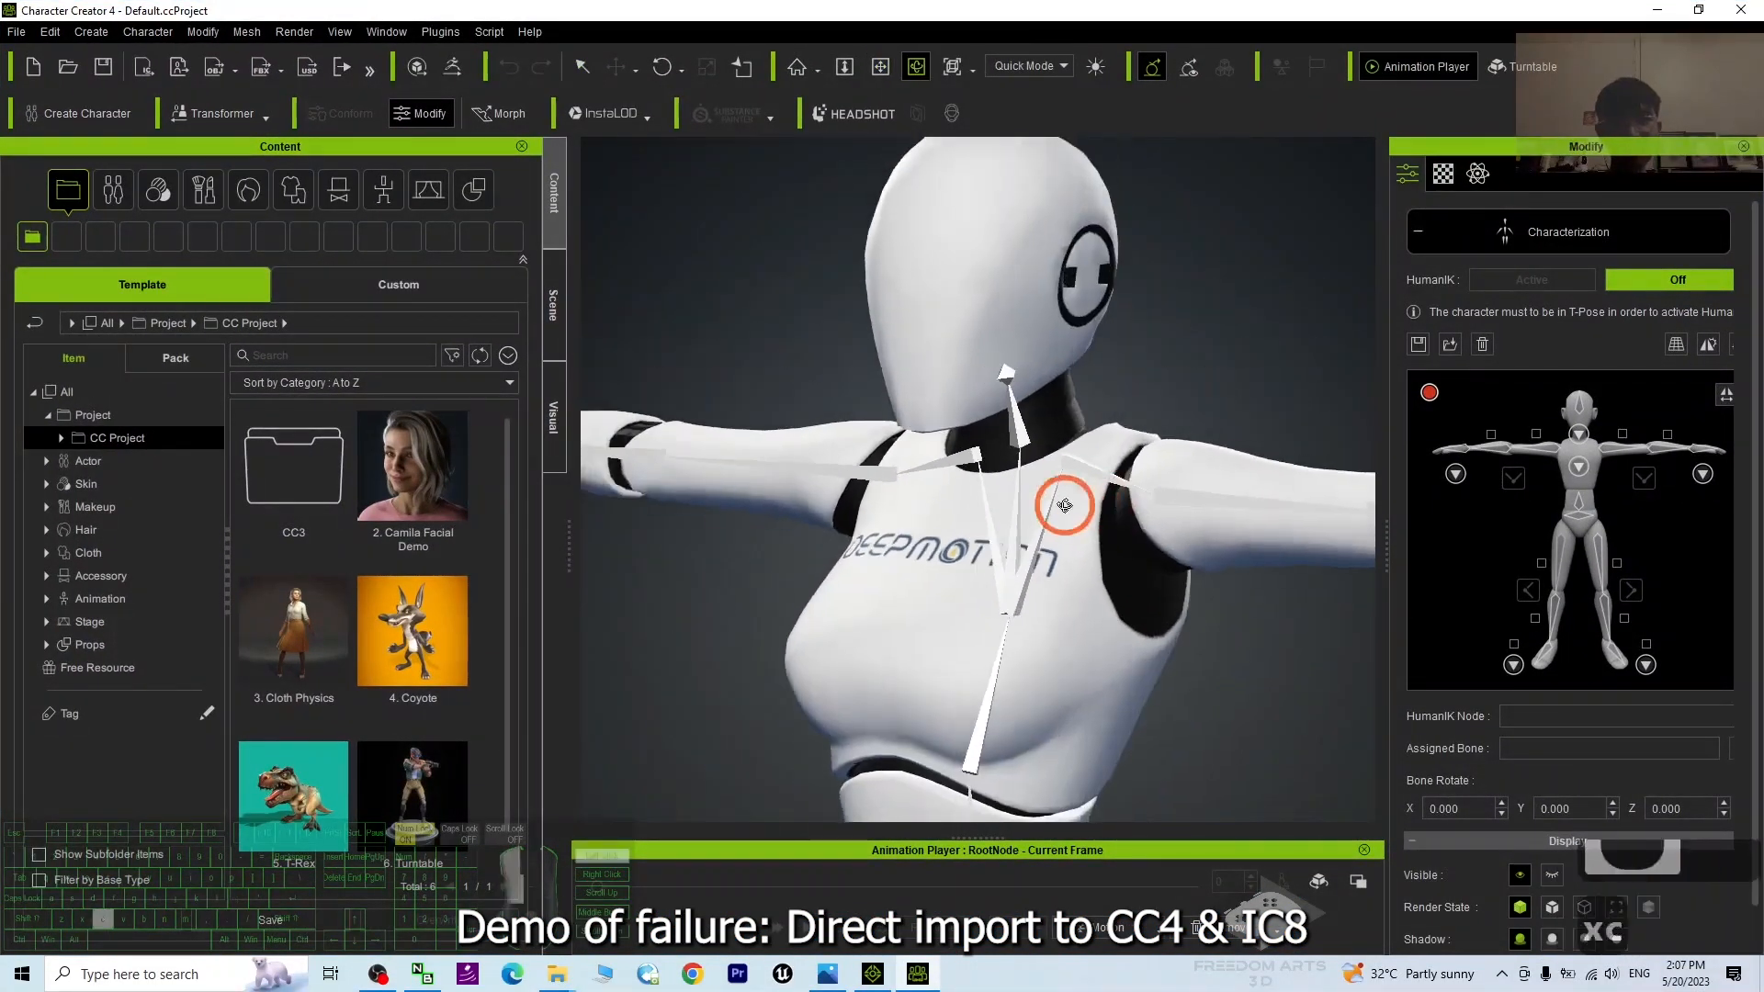
{"action": "left_click", "coordinate": [1575, 414]}
{"action": "left_click", "coordinate": [1579, 415]}
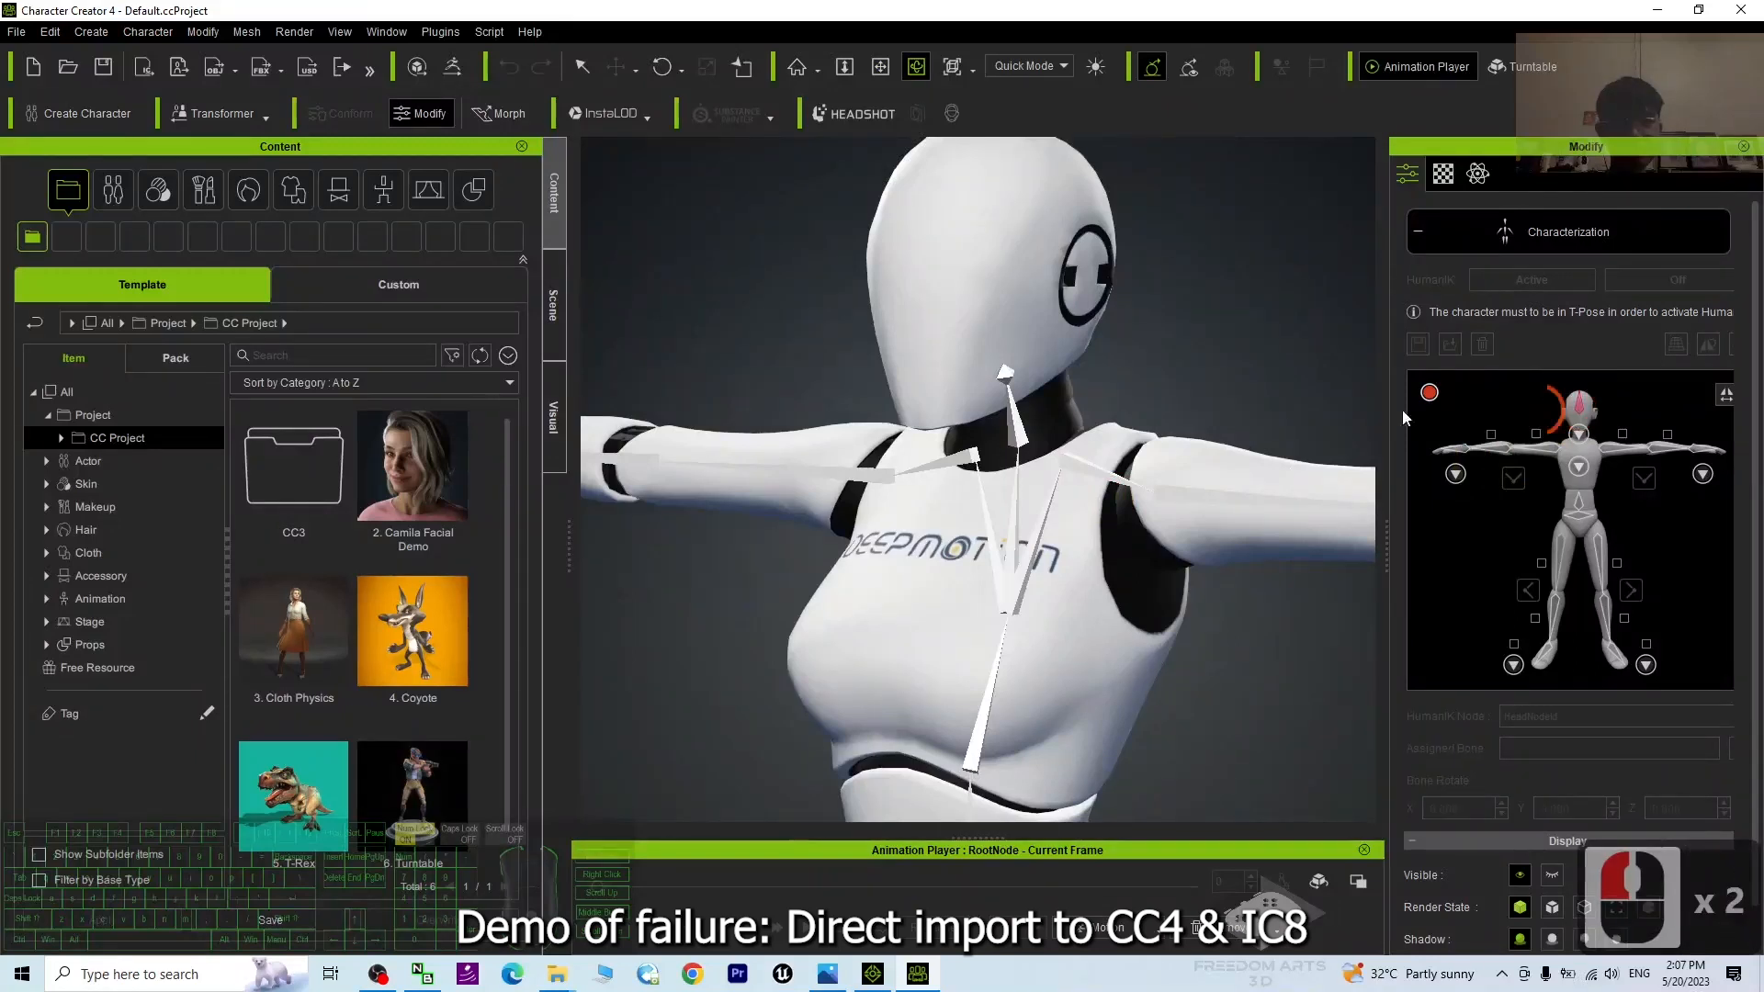
{"action": "double_click", "coordinate": [1005, 375]}
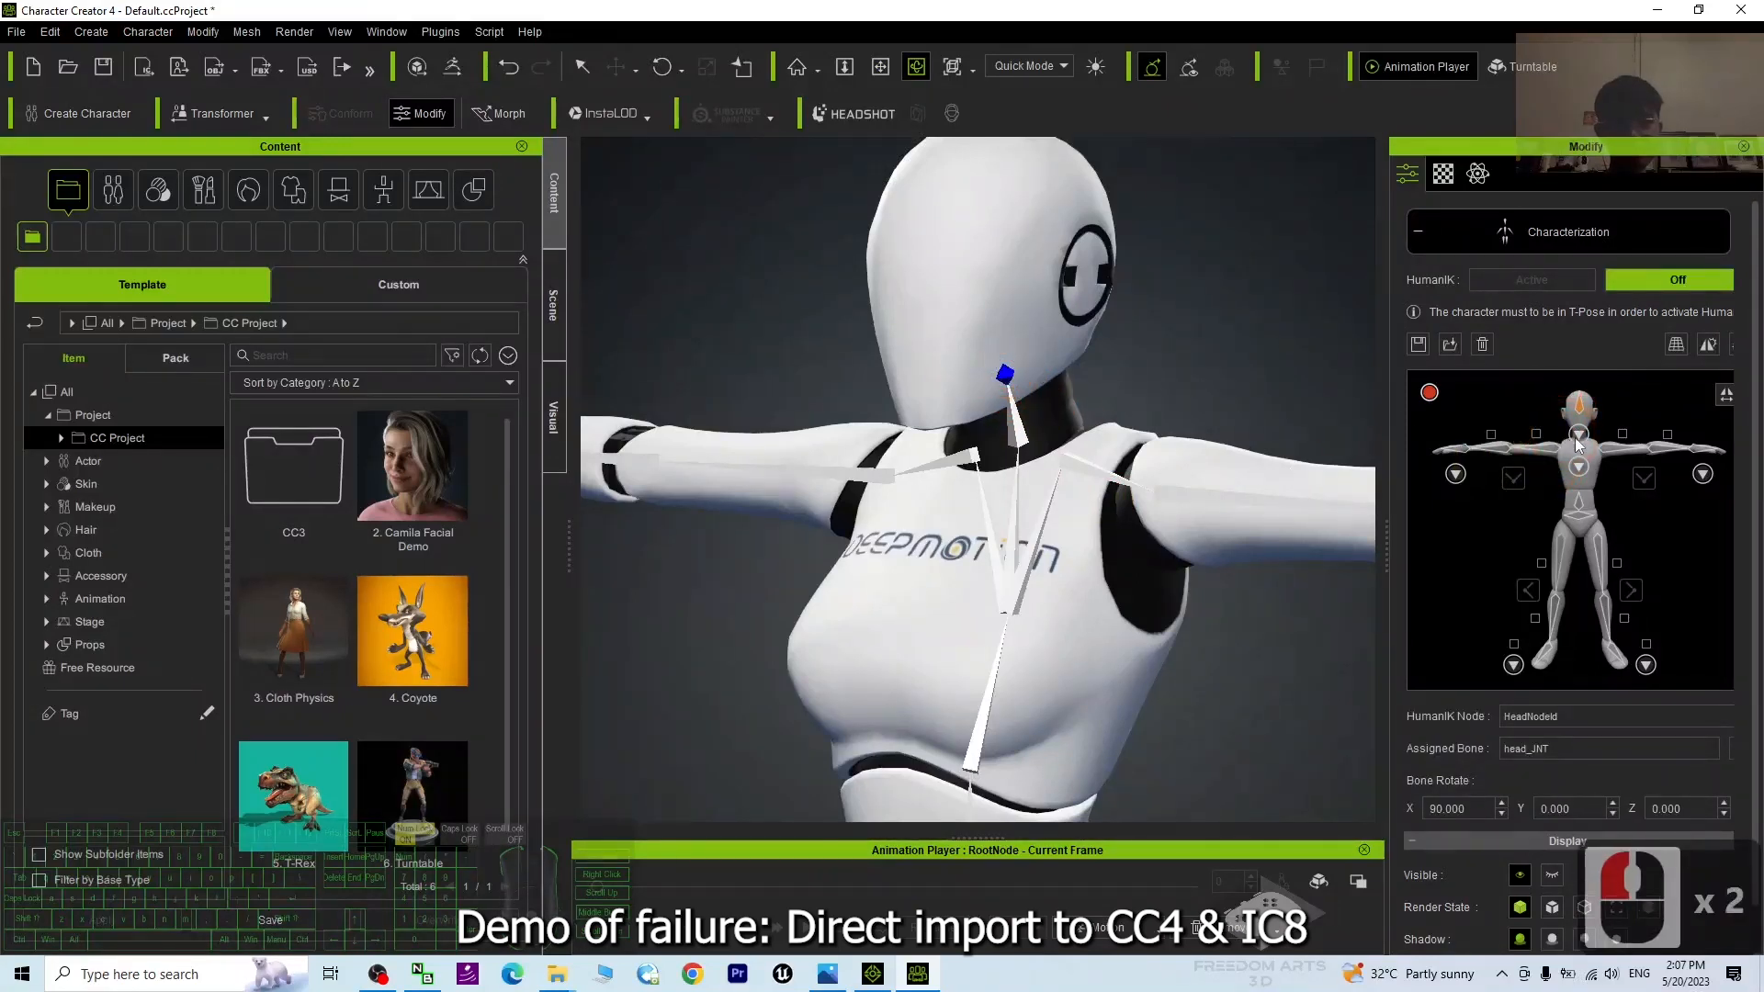
Assign the neck_JNT bone to the base neck node (NeckNodeId) and return to the full-body characterization view
{"action": "left_click", "coordinate": [1580, 437]}
{"action": "left_click", "coordinate": [1578, 643]}
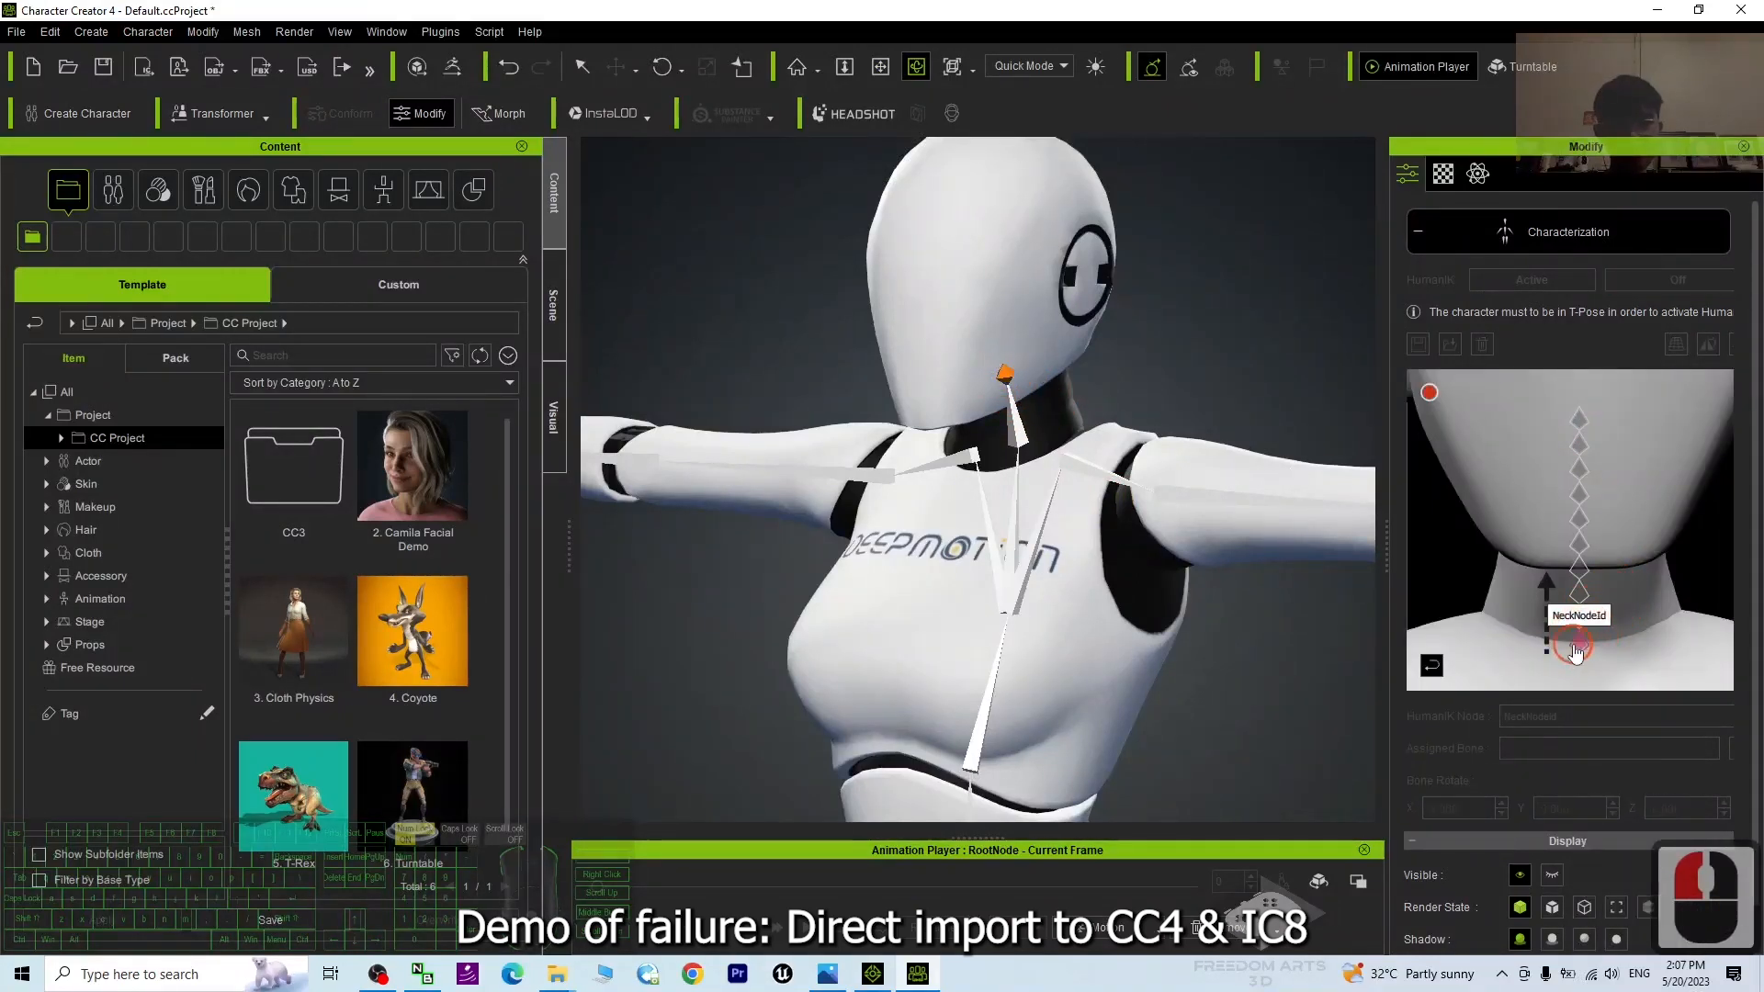
{"action": "left_click", "coordinate": [1055, 448]}
{"action": "double_click", "coordinate": [1573, 476]}
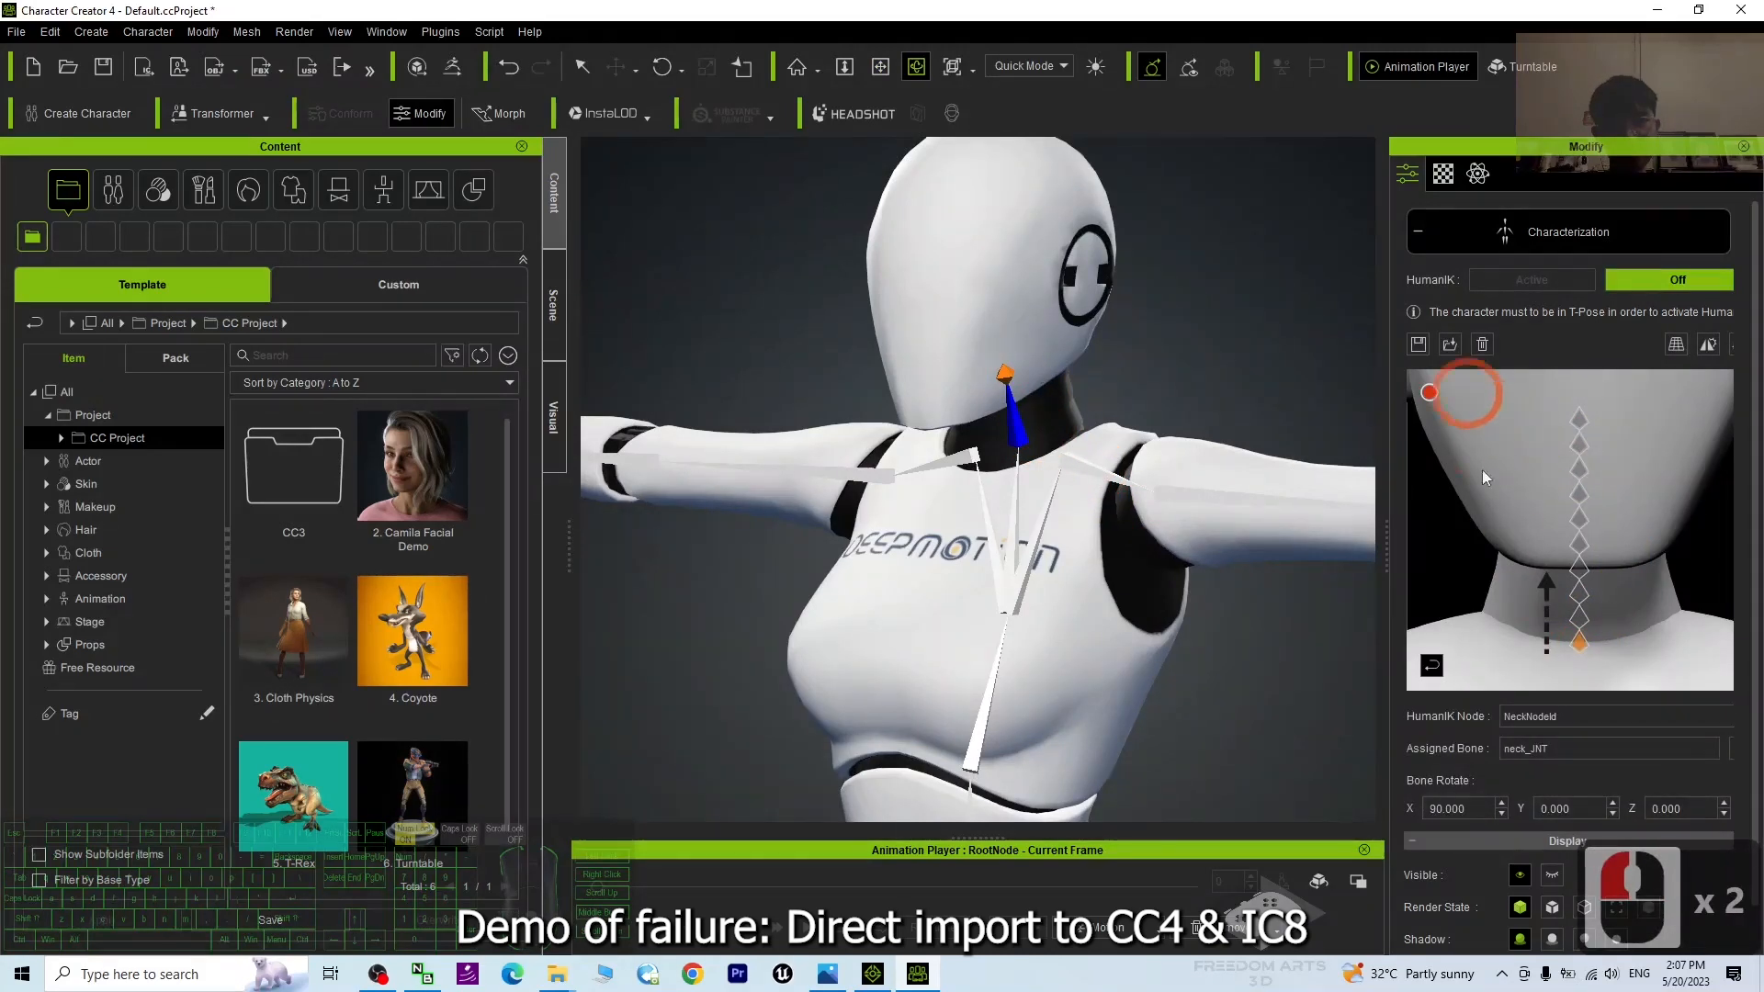
{"action": "left_click", "coordinate": [1432, 665]}
Assign the l_arm_JNT bone to the left upper arm node (LeftShoulderNodeId)
{"action": "right_click_drag", "start_coordinate": [1306, 524], "coordinate": [1485, 421]}
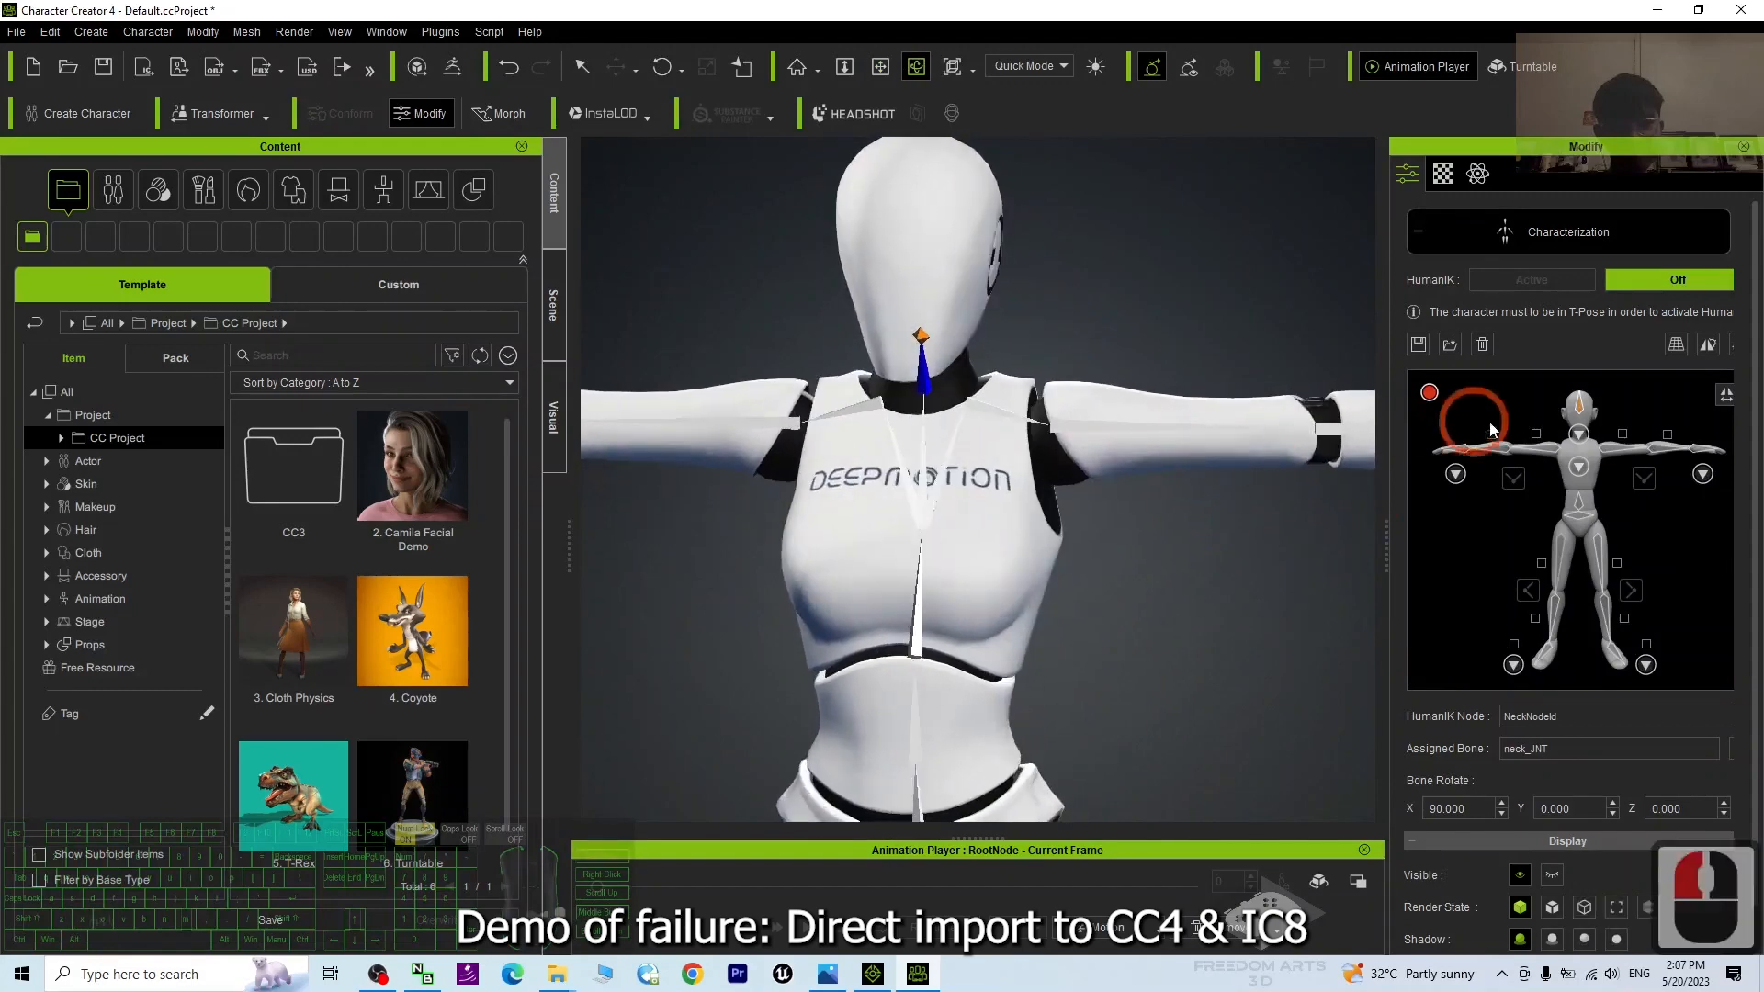
{"action": "double_click", "coordinate": [1627, 455]}
{"action": "right_click_drag", "start_coordinate": [1185, 433], "coordinate": [1200, 319]}
{"action": "key", "text": "c"}
{"action": "left_click_drag", "start_coordinate": [1201, 319], "coordinate": [1033, 365]}
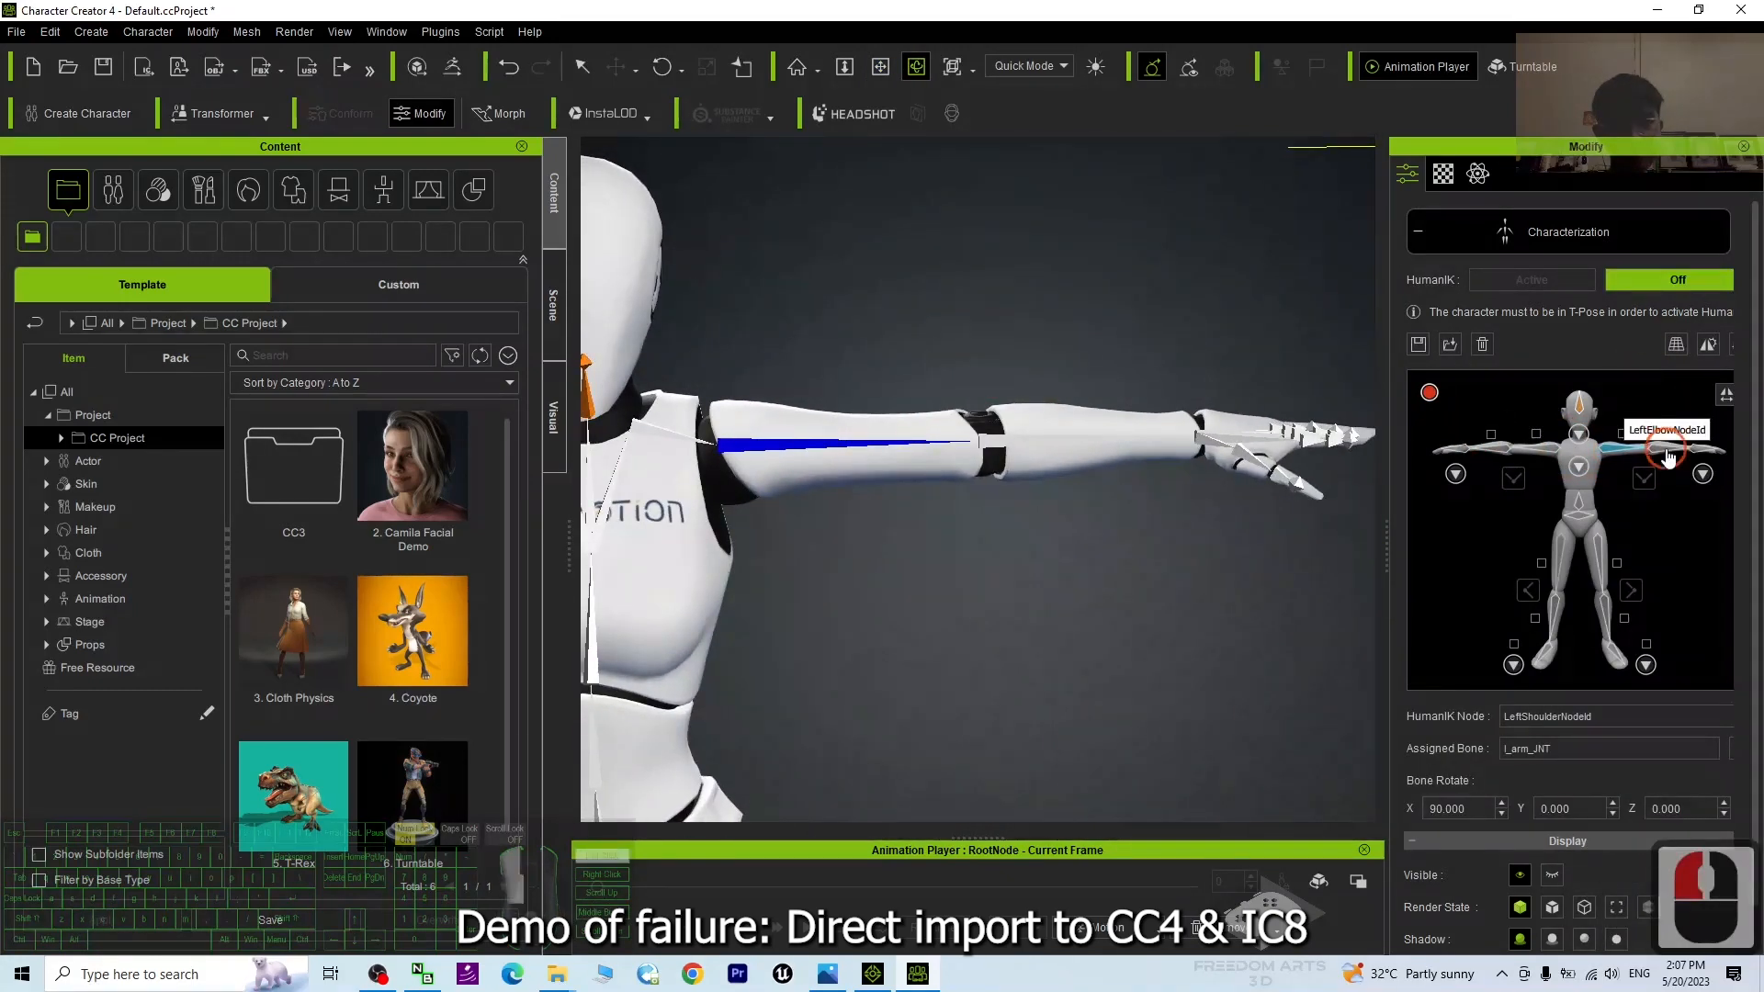
Assign the l_forearm_JNT bone to the left elbow node (LeftElbowNodeId) and the l_hand_JNT bone to the left wrist node
{"action": "double_click", "coordinate": [1665, 451]}
{"action": "double_click", "coordinate": [1056, 407]}
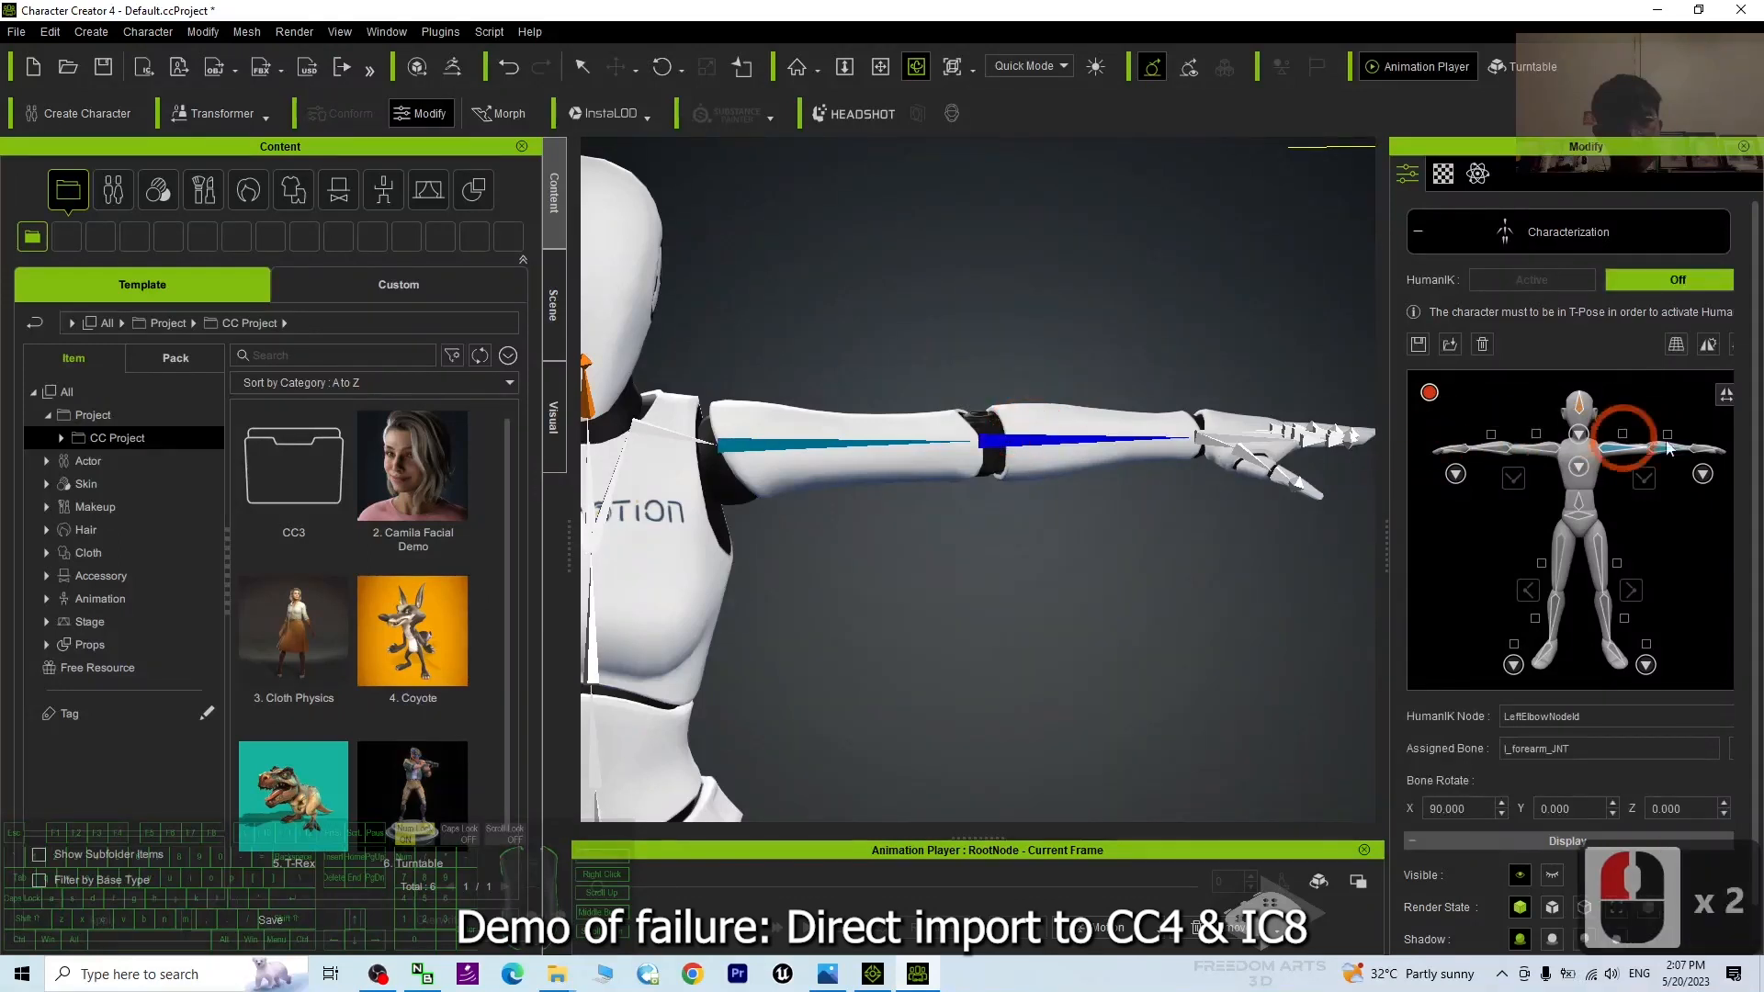
{"action": "double_click", "coordinate": [1704, 452]}
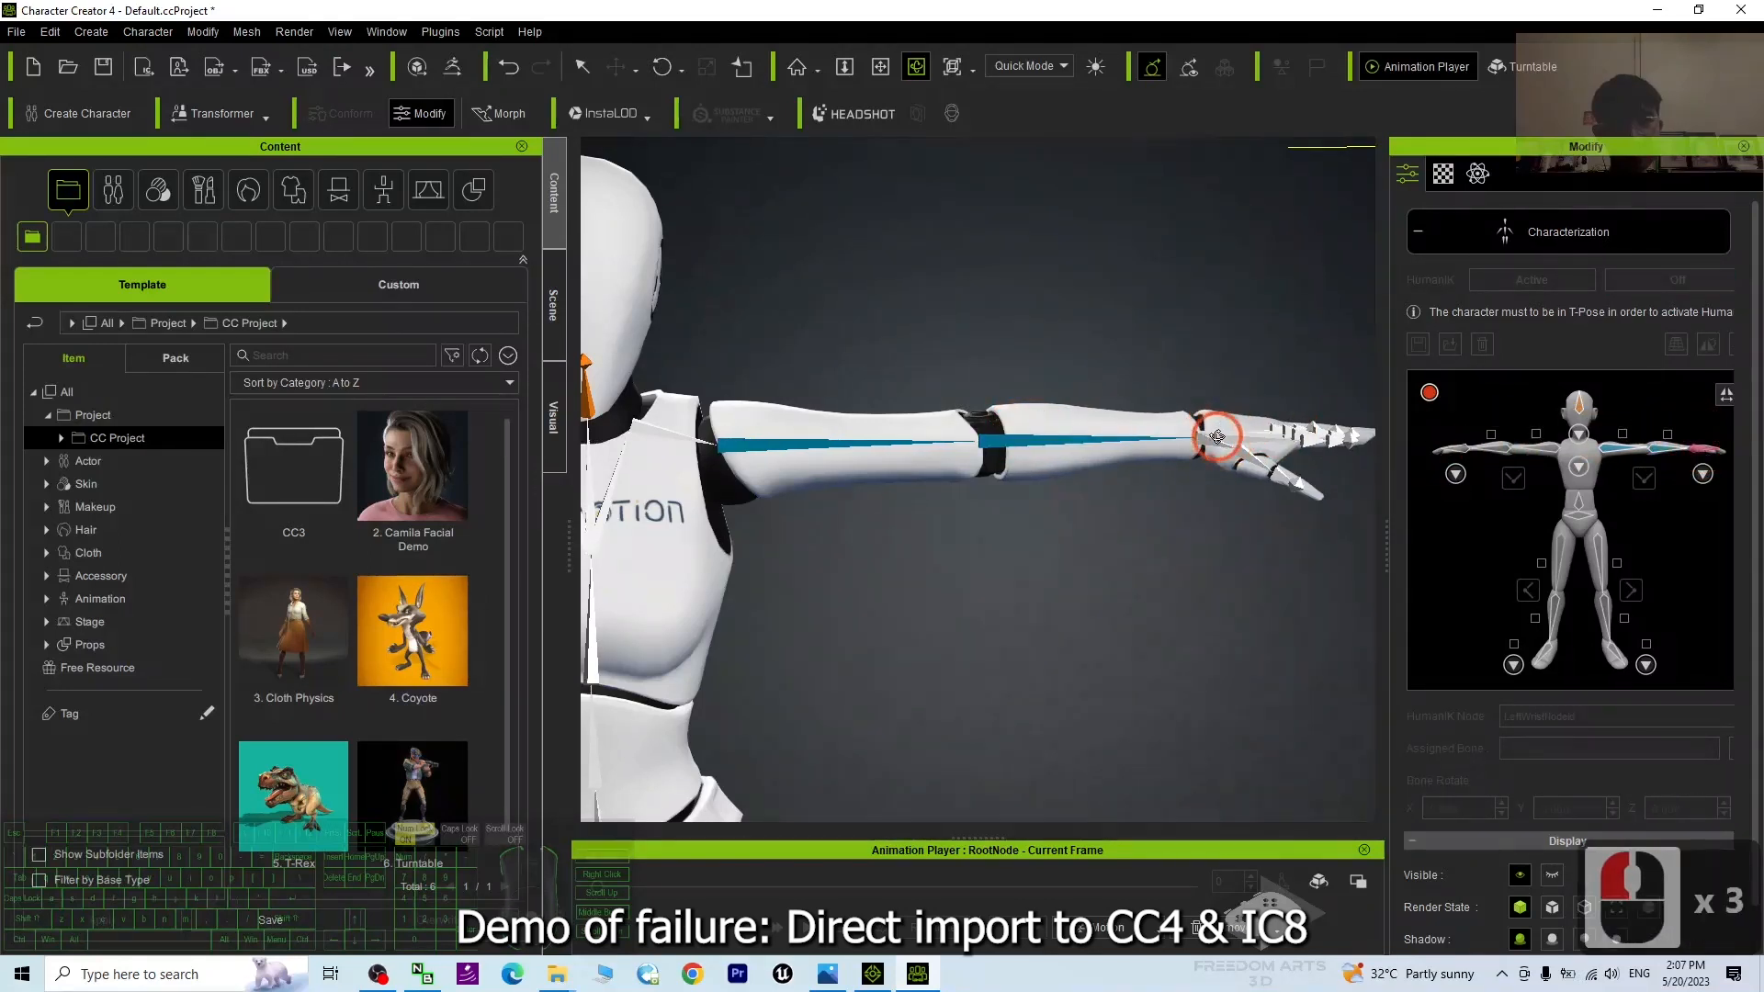
{"action": "double_click", "coordinate": [1216, 436]}
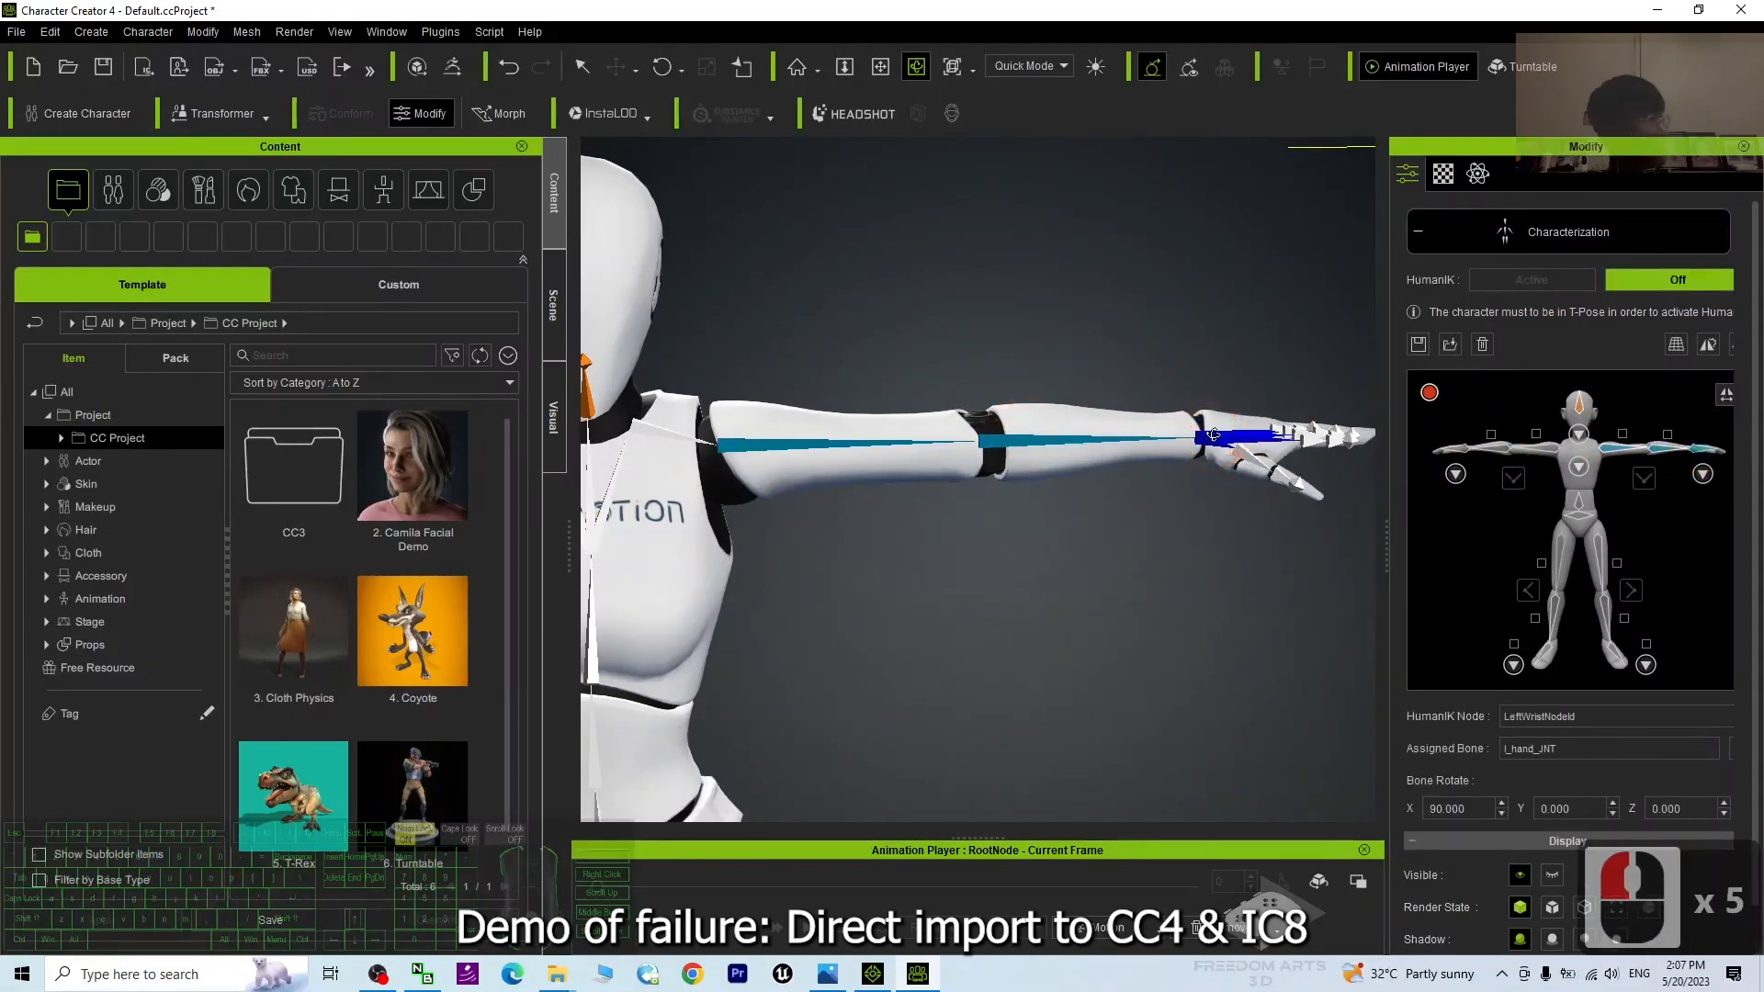
Open the left-hand finger view and assign the l_handThumb1_JNT bone to the thumb base node (LeftThumbANodeId)
{"action": "left_click", "coordinate": [1704, 475]}
{"action": "double_click", "coordinate": [1626, 618]}
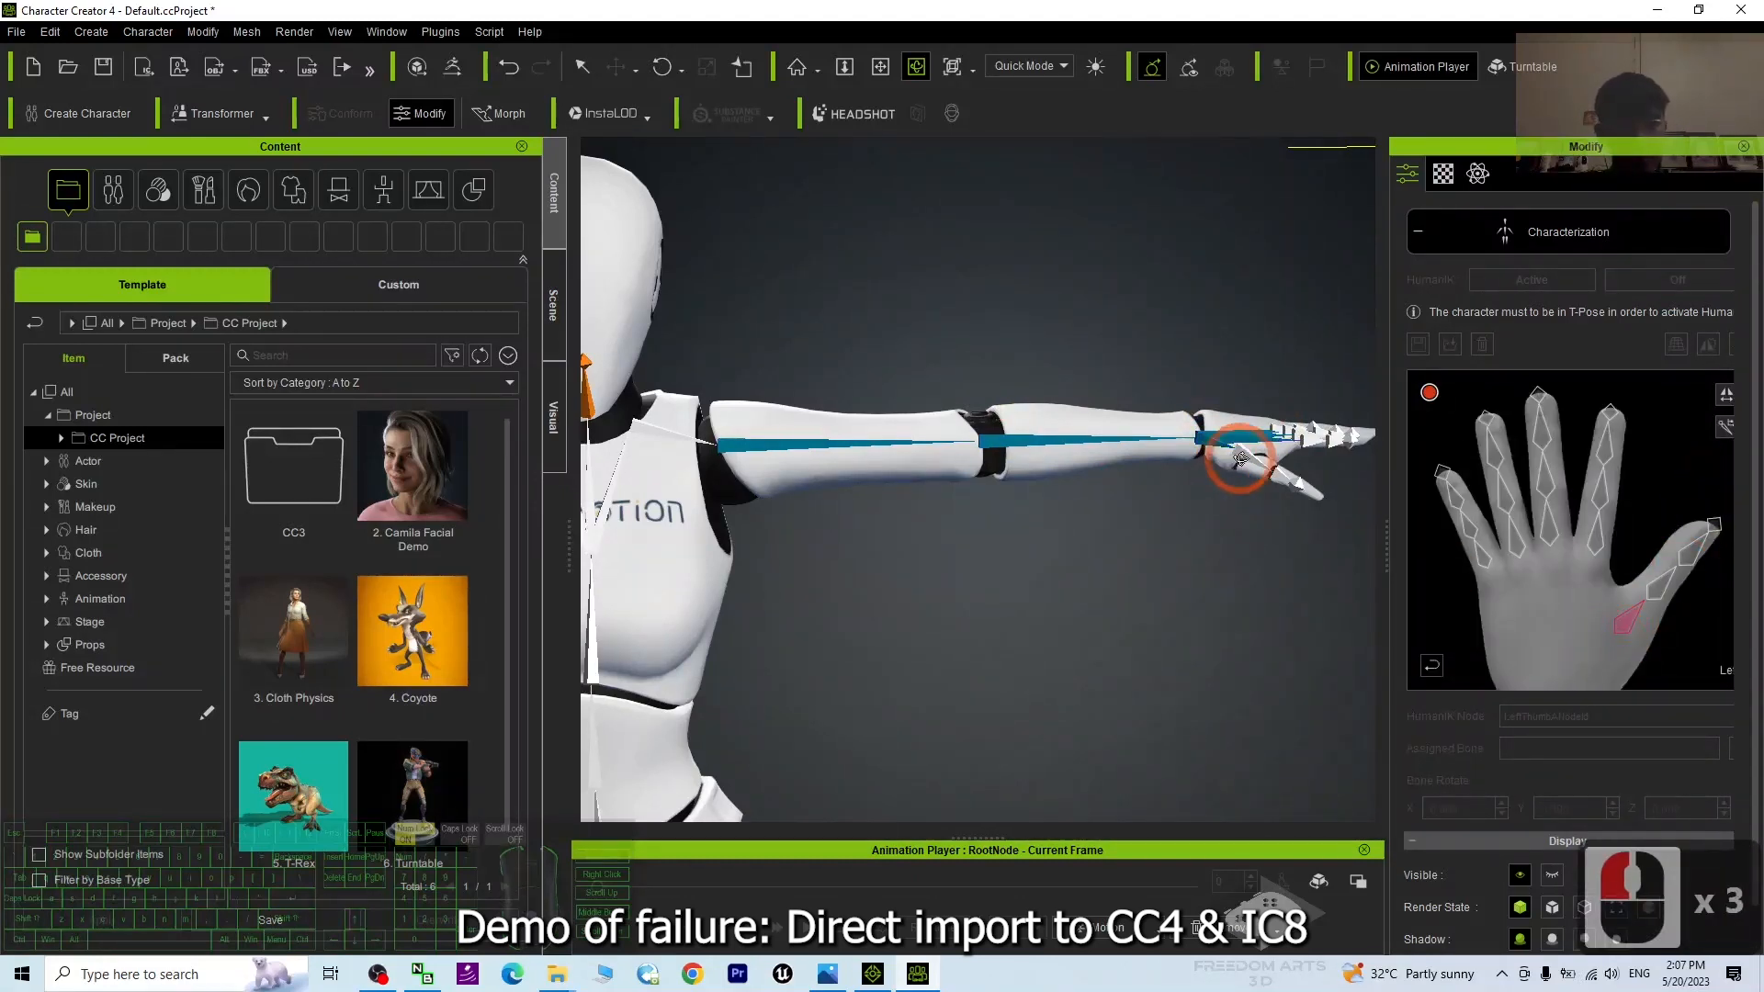
{"action": "double_click", "coordinate": [1243, 458]}
{"action": "key", "text": "c"}
{"action": "left_click_drag", "start_coordinate": [1010, 329], "coordinate": [1168, 407]}
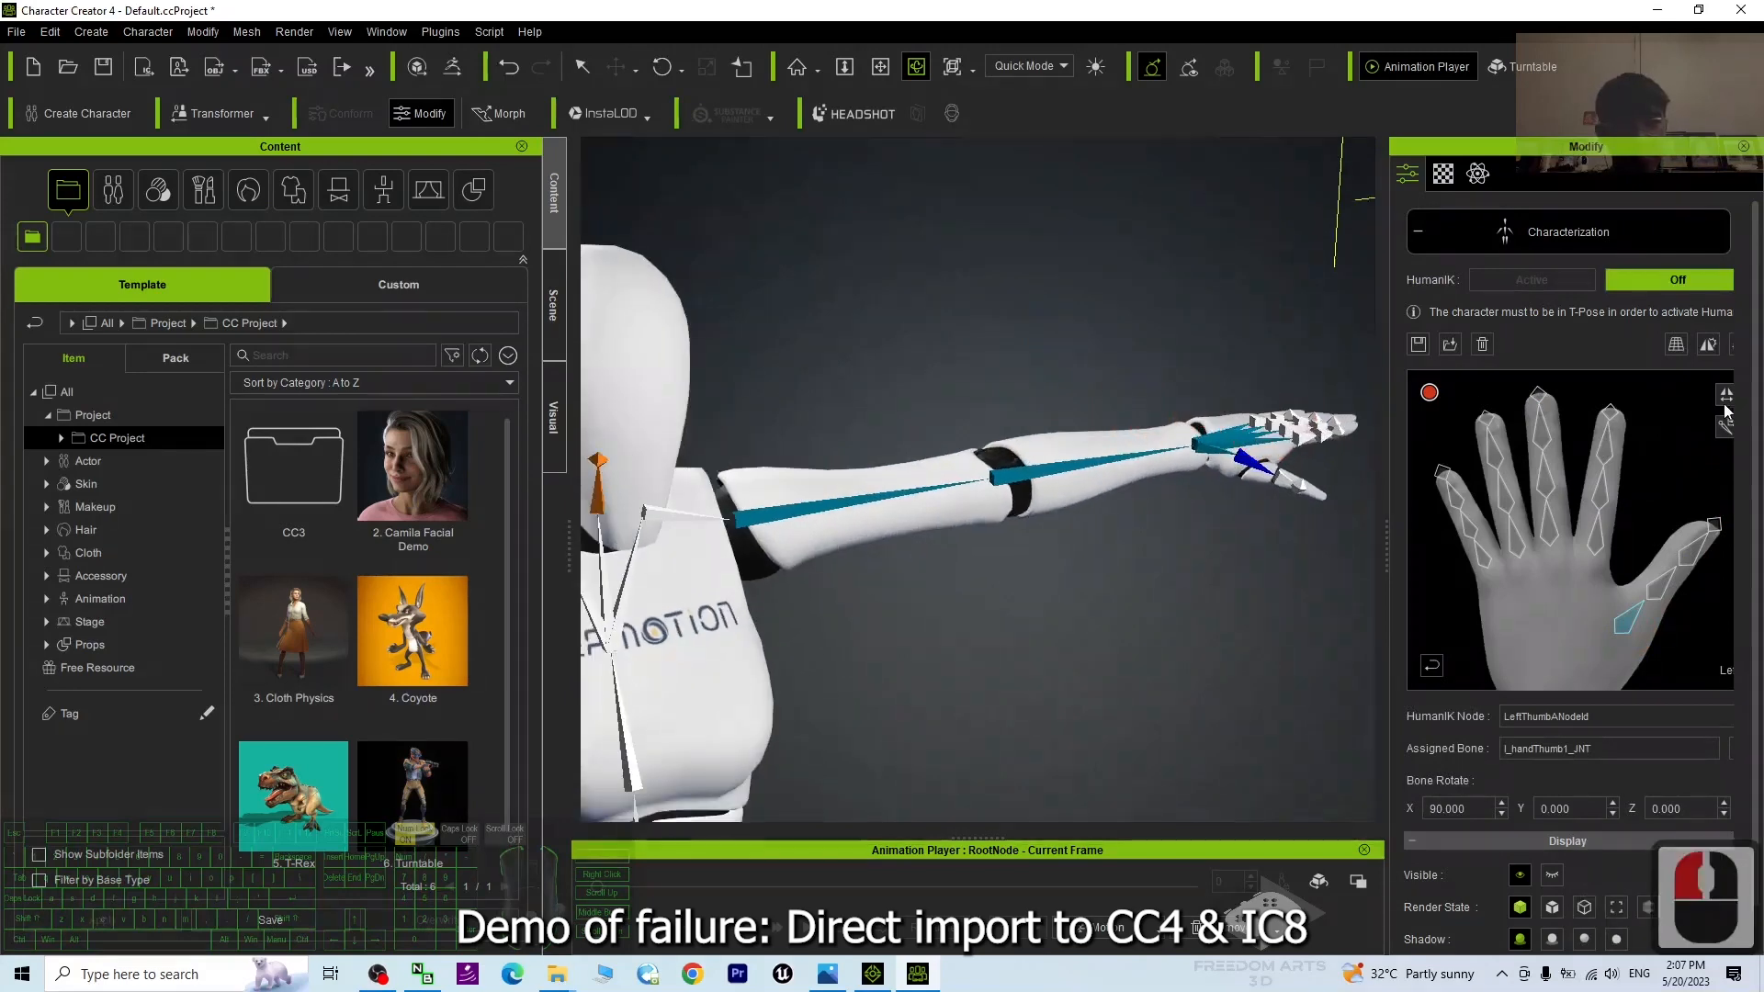
Enable automatic mapping of child bones and reassign l_handThumb1_JNT to LeftThumbANodeId to map the whole left thumb chain
{"action": "double_click", "coordinate": [1727, 428]}
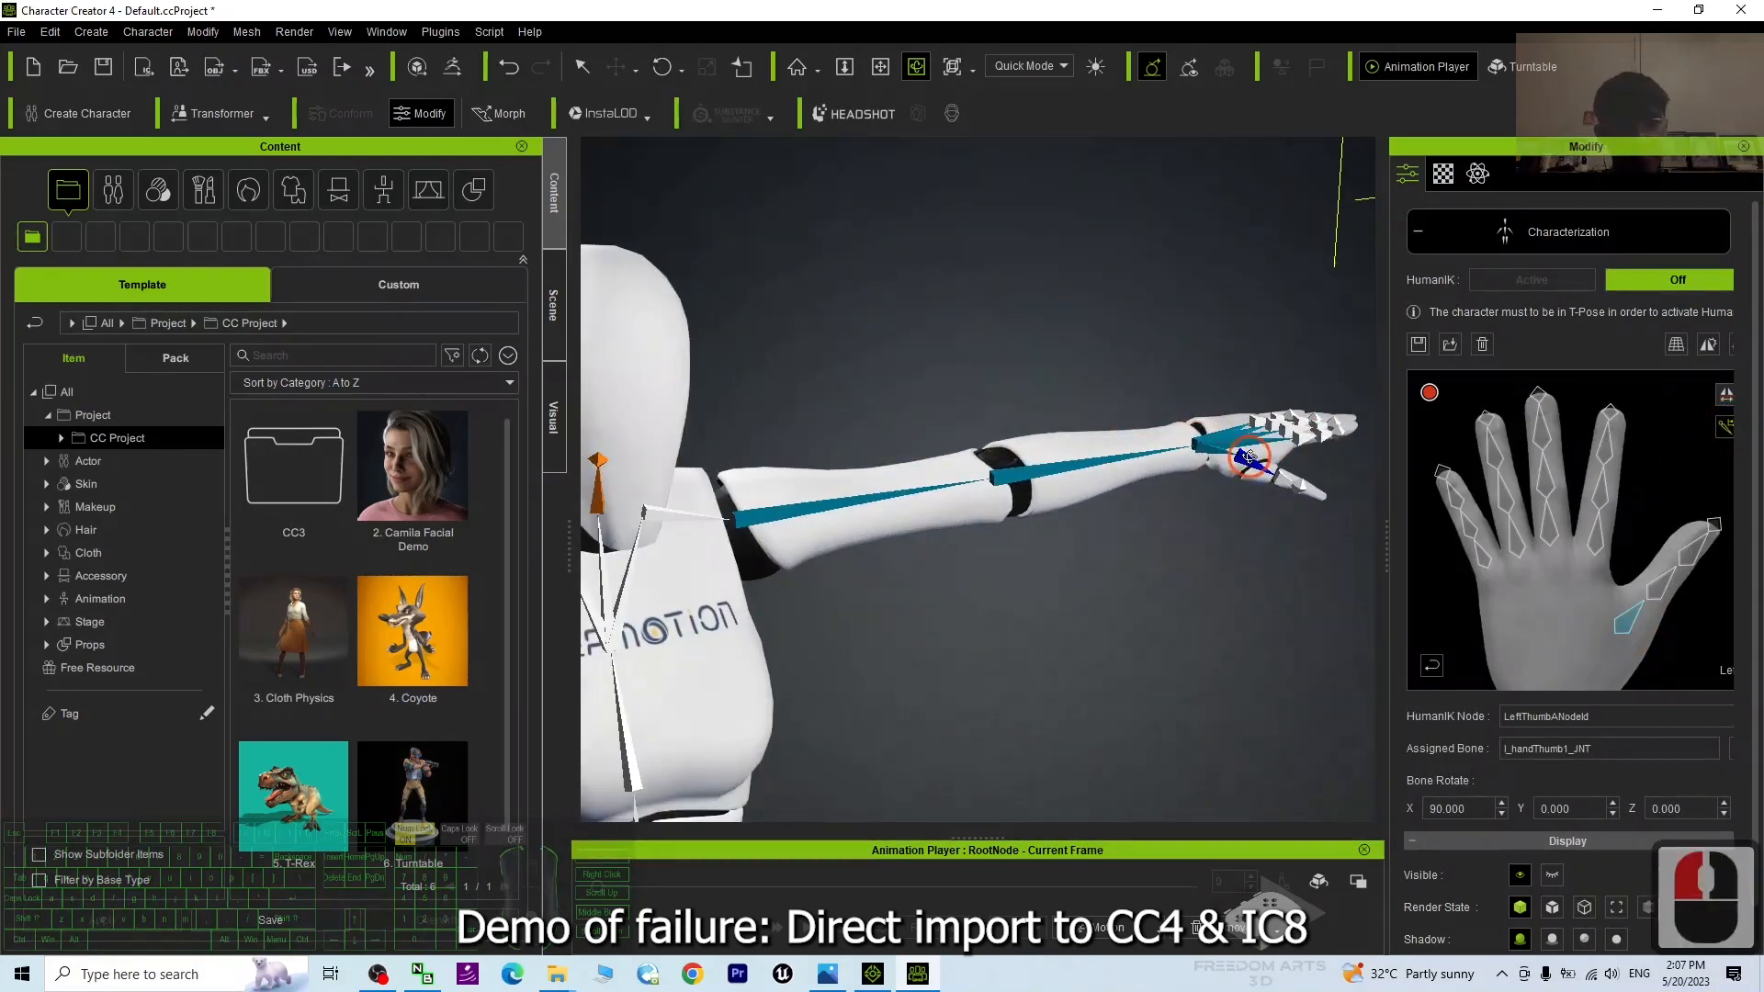
{"action": "double_click", "coordinate": [1574, 593]}
{"action": "double_click", "coordinate": [1626, 624]}
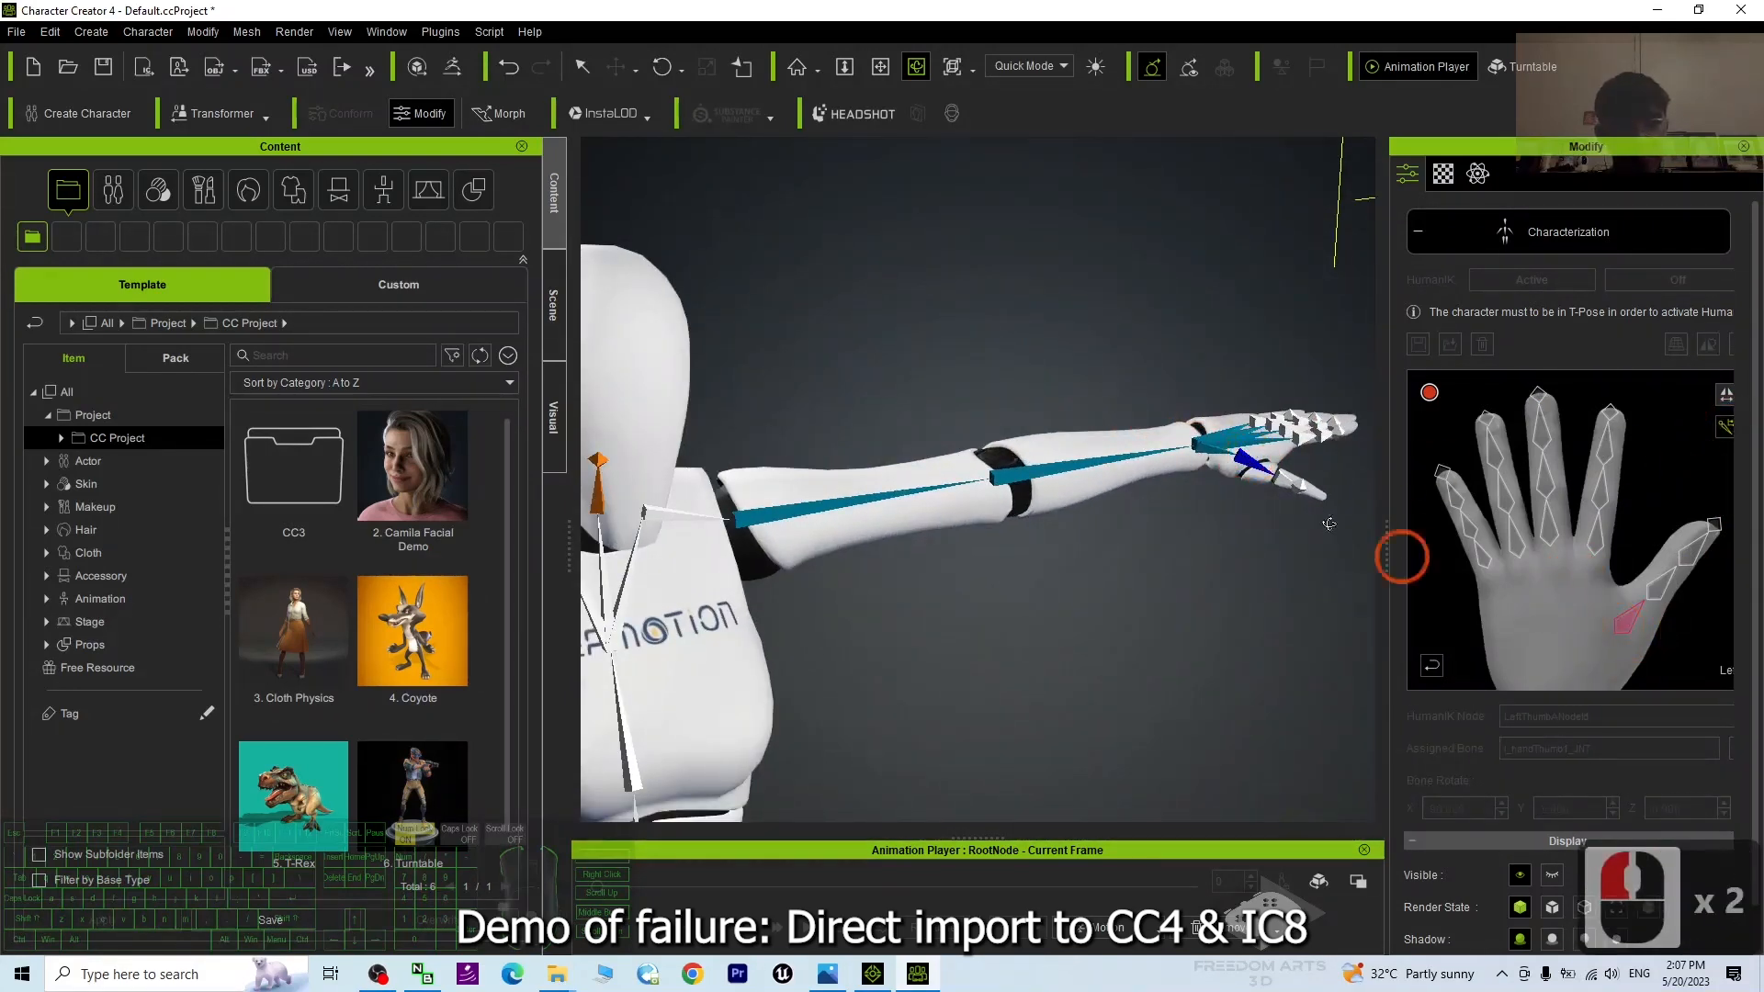
{"action": "left_click", "coordinate": [1251, 463]}
Assign the left index and middle finger base bones to their matching HumanIK finger nodes
{"action": "scroll", "coordinate": [1252, 463], "scroll_direction": "up", "scroll_amount": 6}
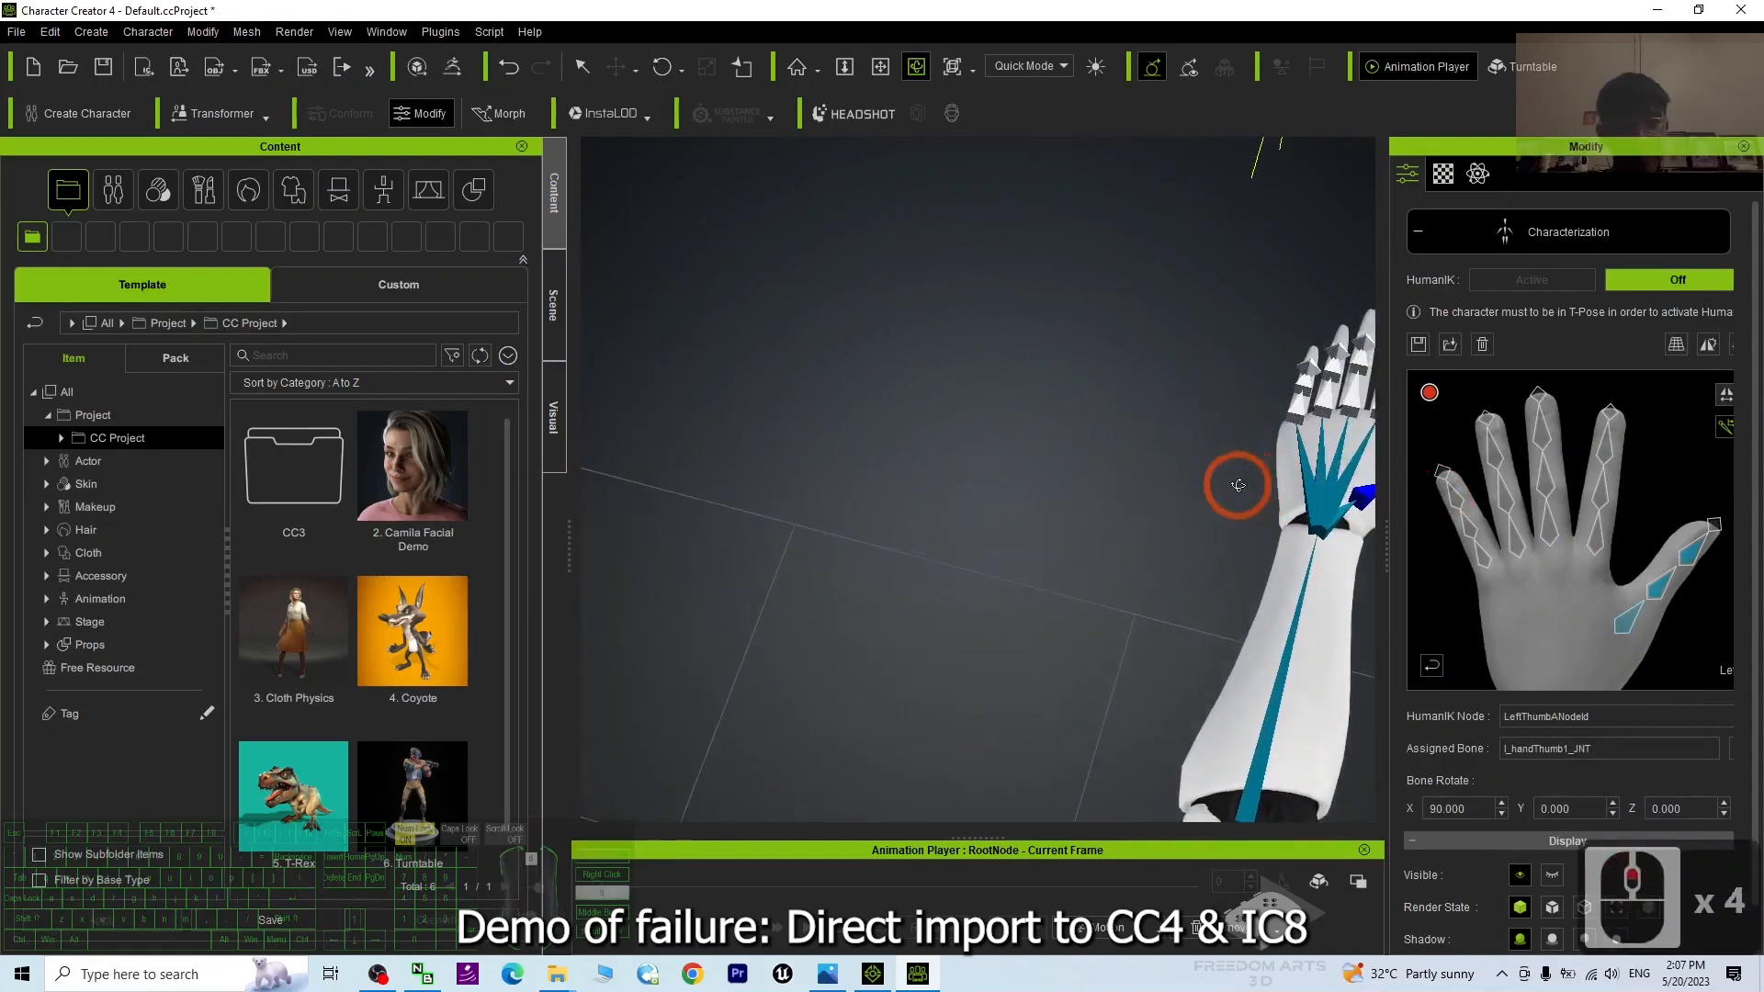
{"action": "key", "text": "x"}
{"action": "left_click_drag", "start_coordinate": [1297, 450], "coordinate": [1027, 488]}
{"action": "key", "text": "c"}
{"action": "scroll", "coordinate": [1153, 460], "scroll_direction": "up", "scroll_amount": 4}
{"action": "scroll", "coordinate": [1154, 460], "scroll_direction": "down", "scroll_amount": 1}
{"action": "key", "text": "x"}
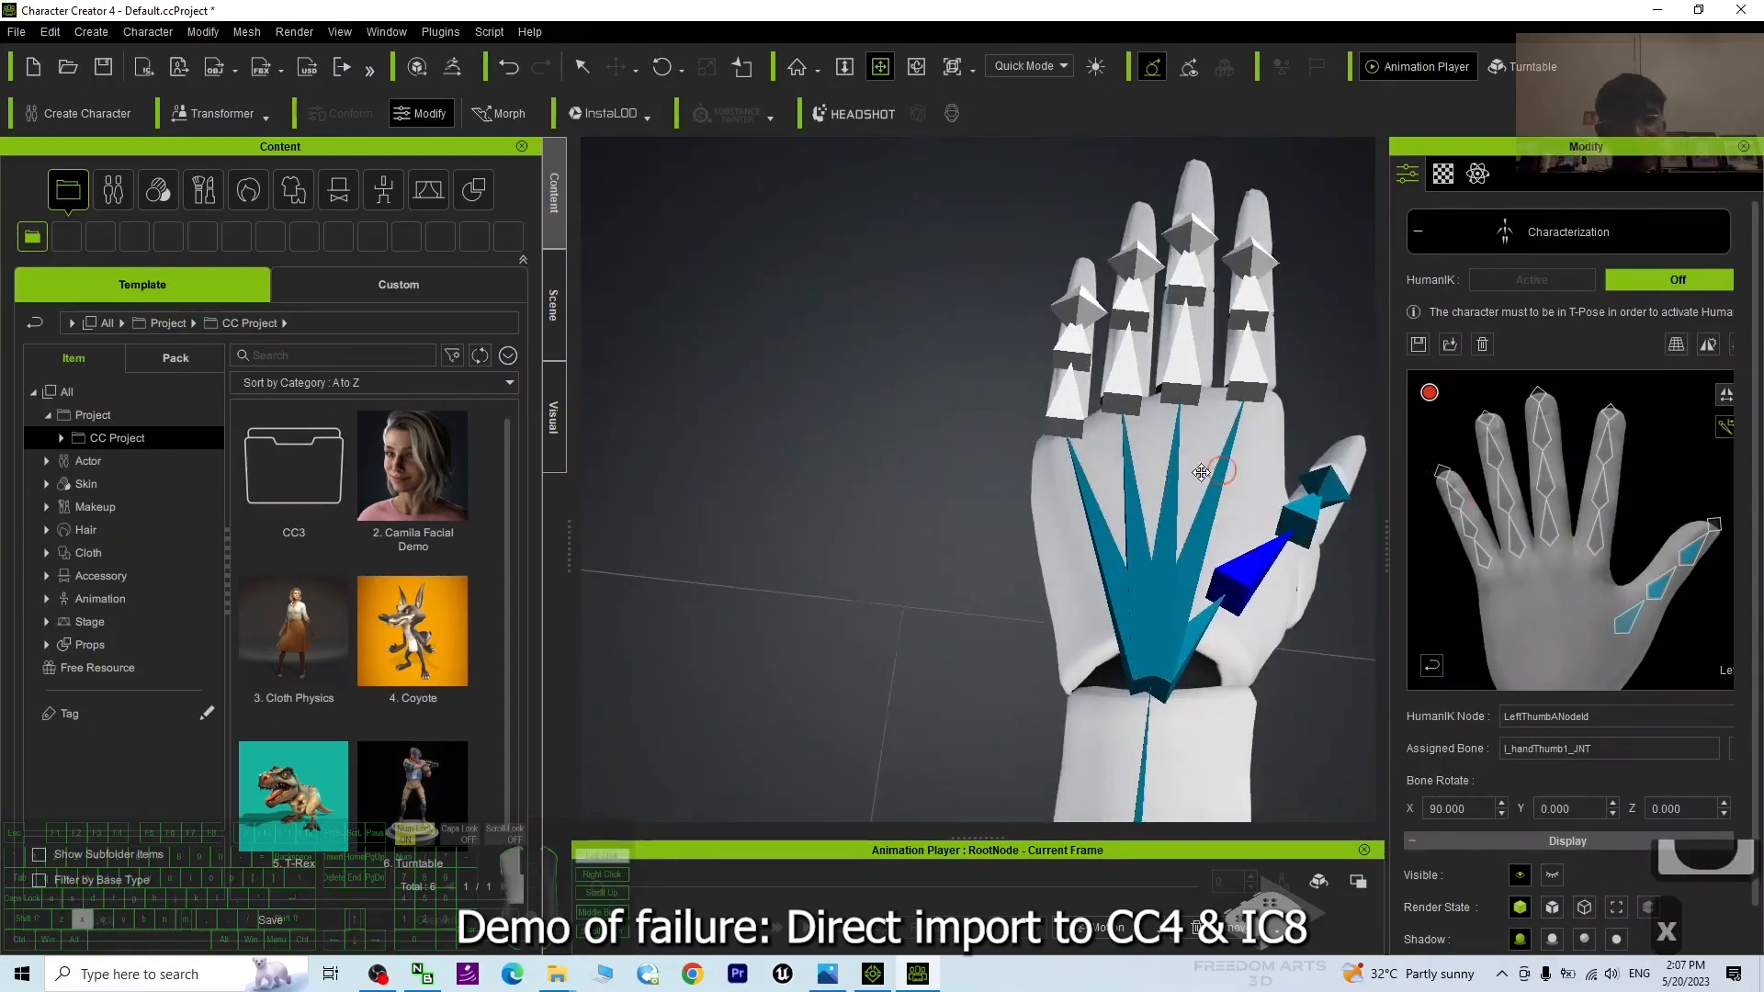
{"action": "left_click_drag", "start_coordinate": [1200, 469], "coordinate": [1047, 522]}
{"action": "left_click", "coordinate": [1640, 529]}
{"action": "double_click", "coordinate": [1592, 544]}
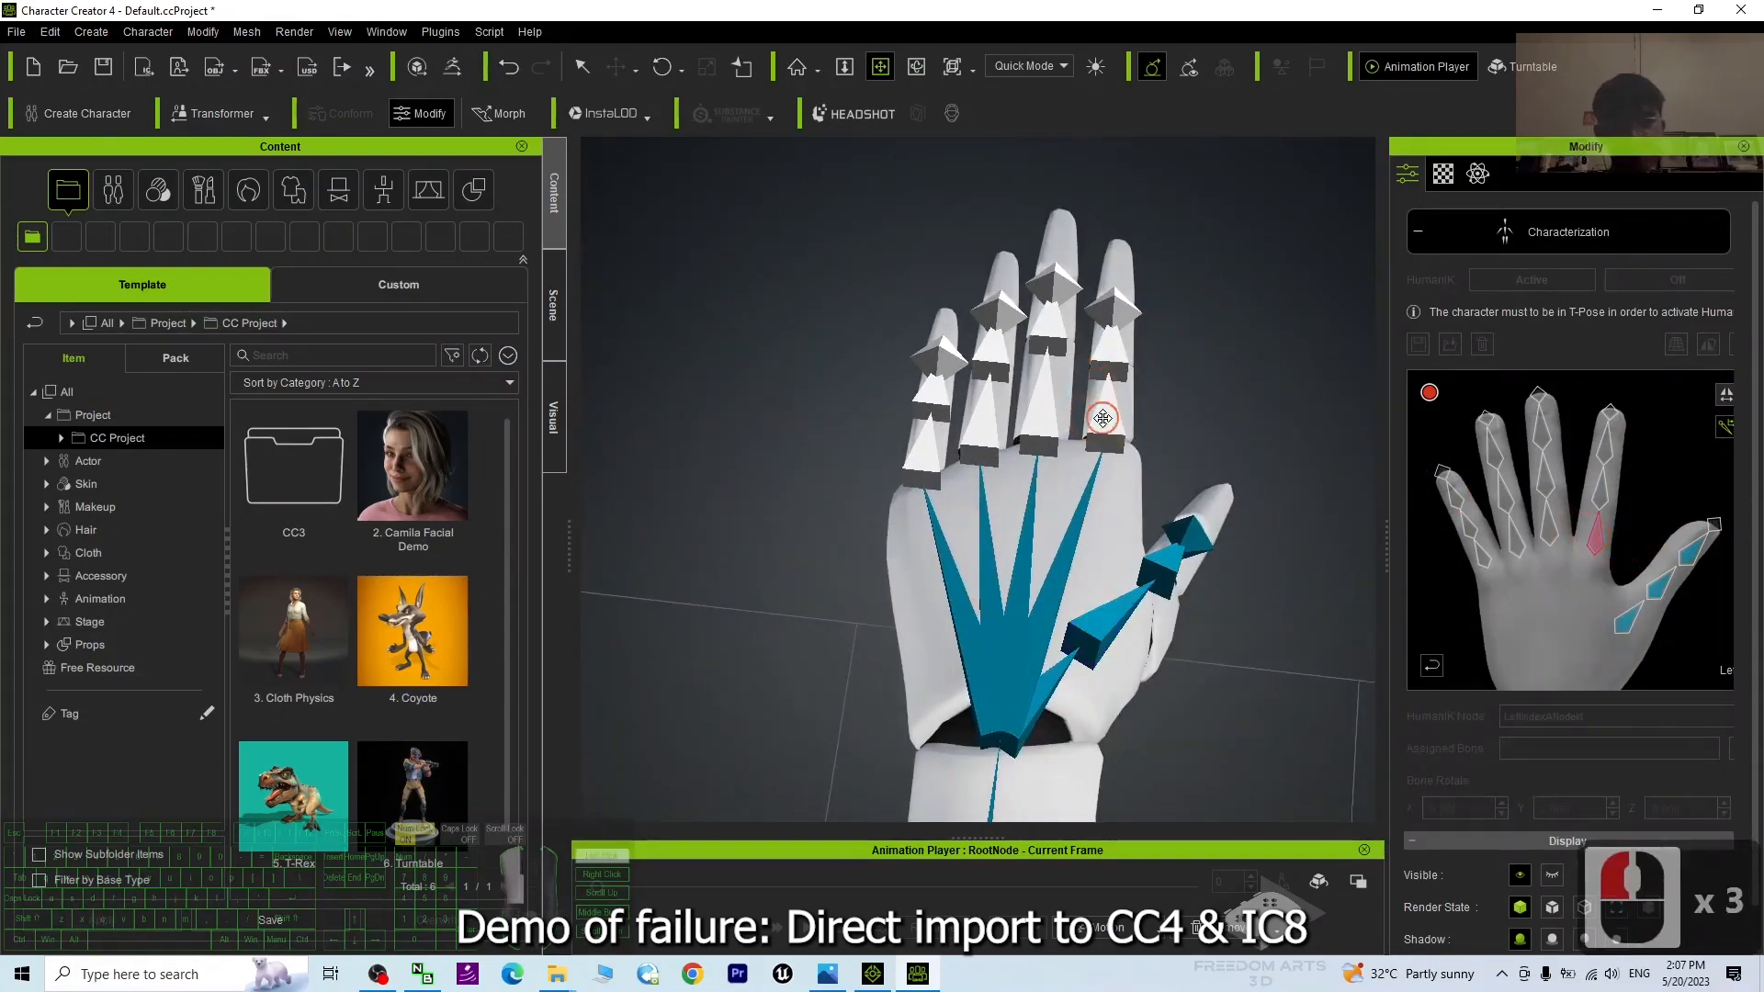
{"action": "double_click", "coordinate": [1106, 414]}
{"action": "double_click", "coordinate": [1547, 537]}
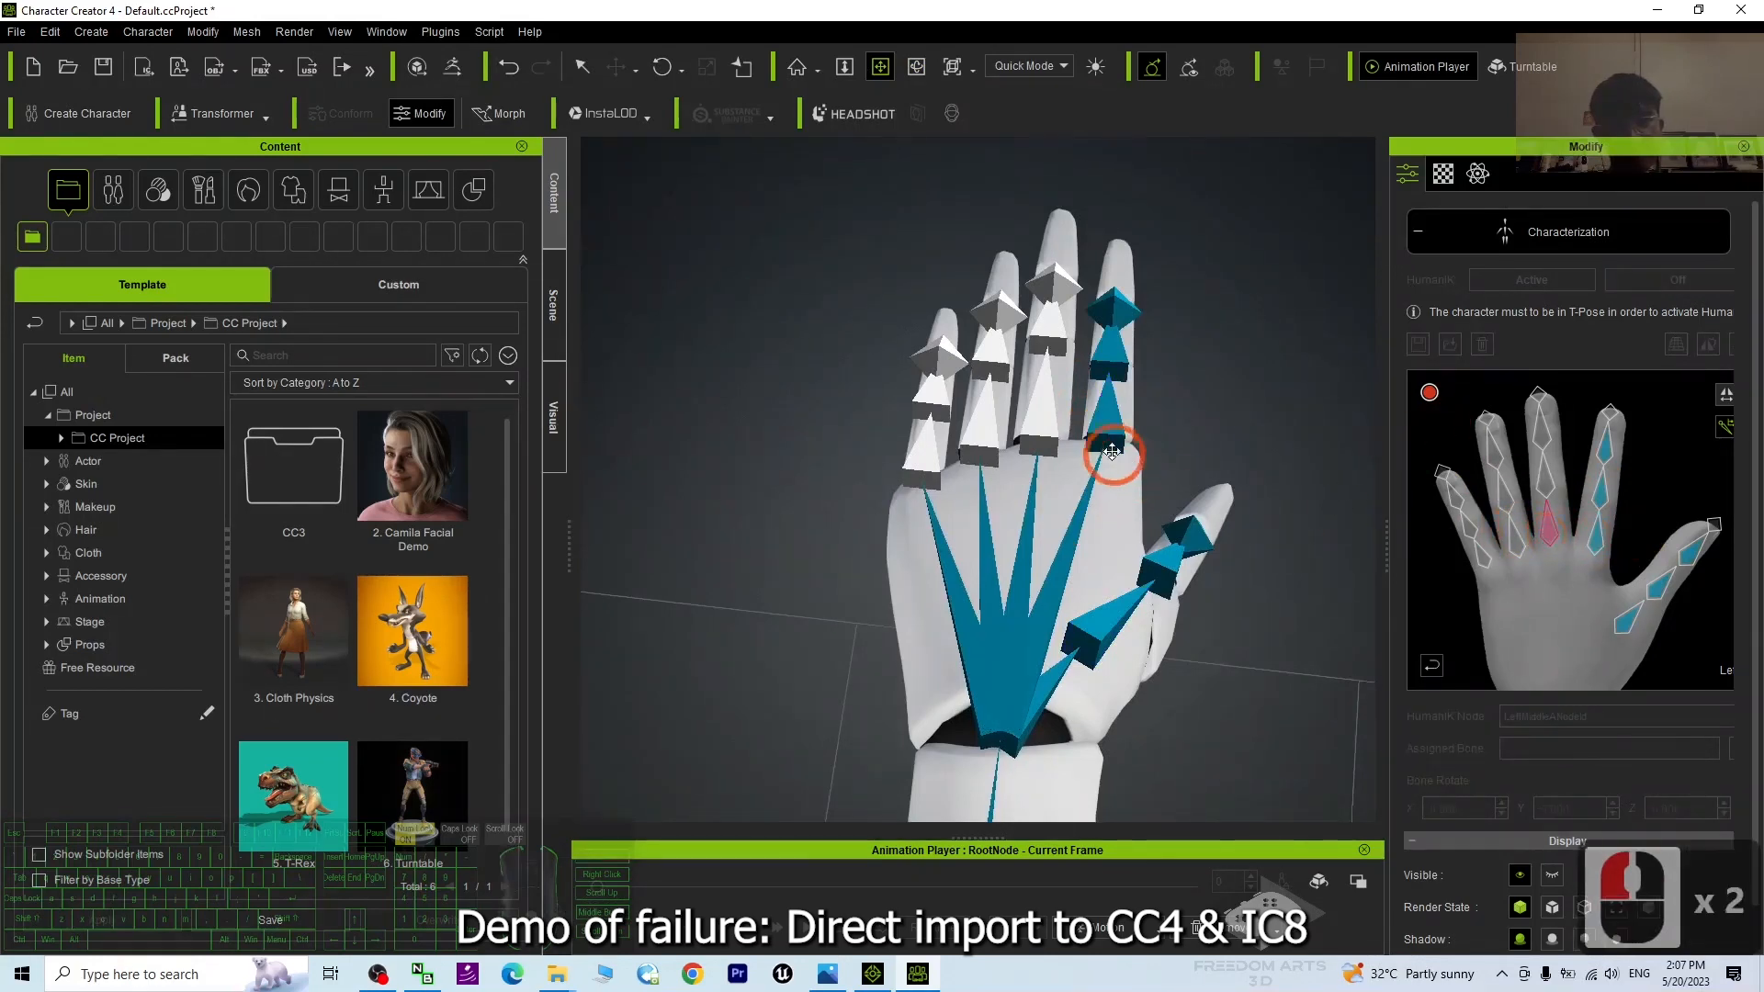
{"action": "double_click", "coordinate": [1044, 413]}
Assign the l_handRing1_JNT bone to LeftRingANodeId and the l_handPinky1_JNT bone to LeftPinkyANodeId
{"action": "double_click", "coordinate": [1488, 505]}
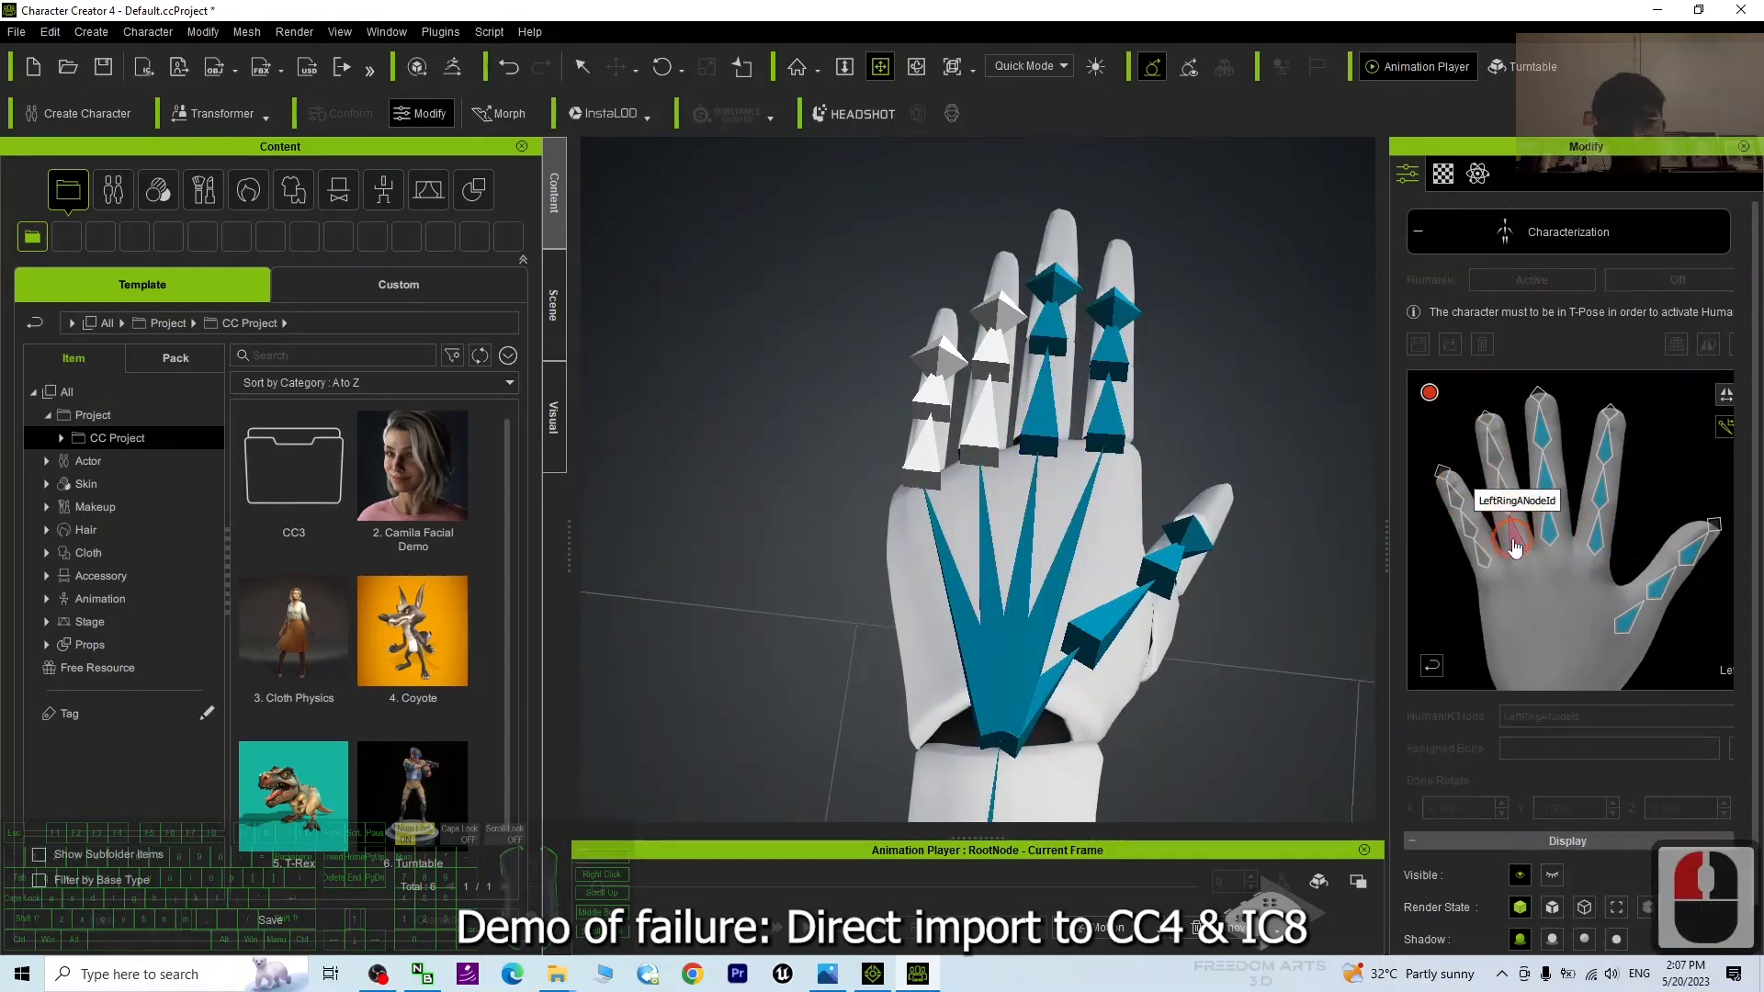
{"action": "double_click", "coordinate": [982, 438]}
{"action": "left_click", "coordinate": [1429, 540]}
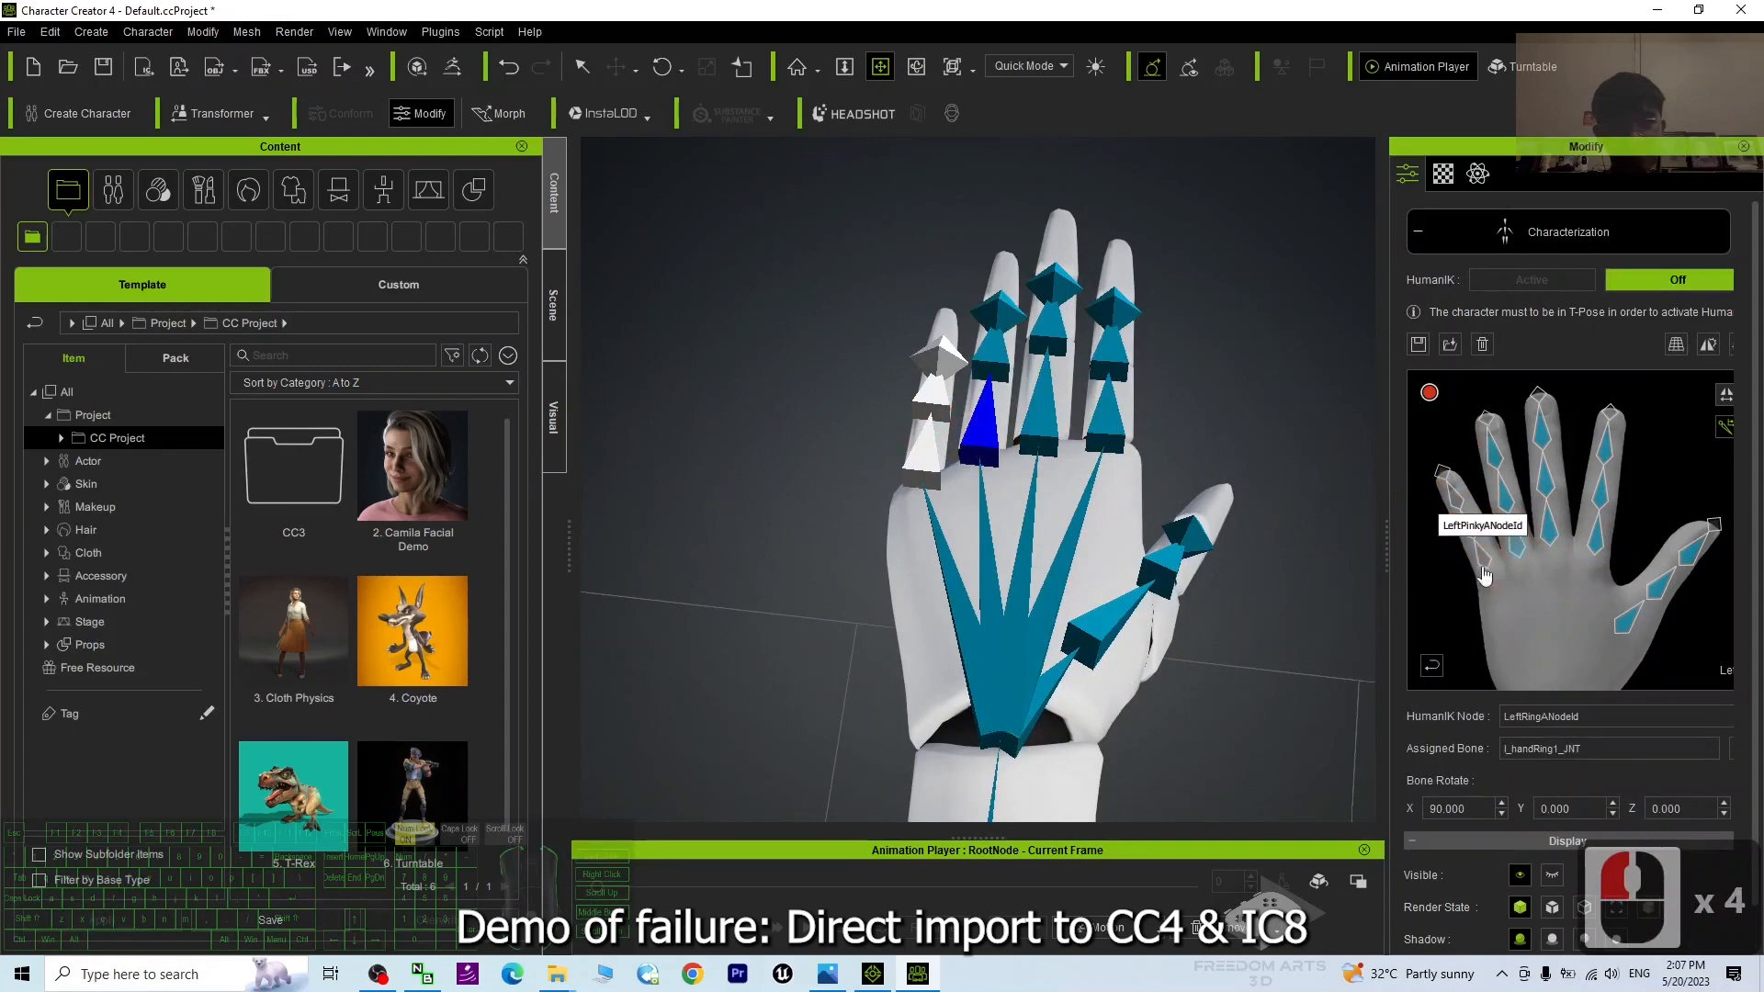
{"action": "double_click", "coordinate": [1480, 558]}
{"action": "double_click", "coordinate": [925, 456]}
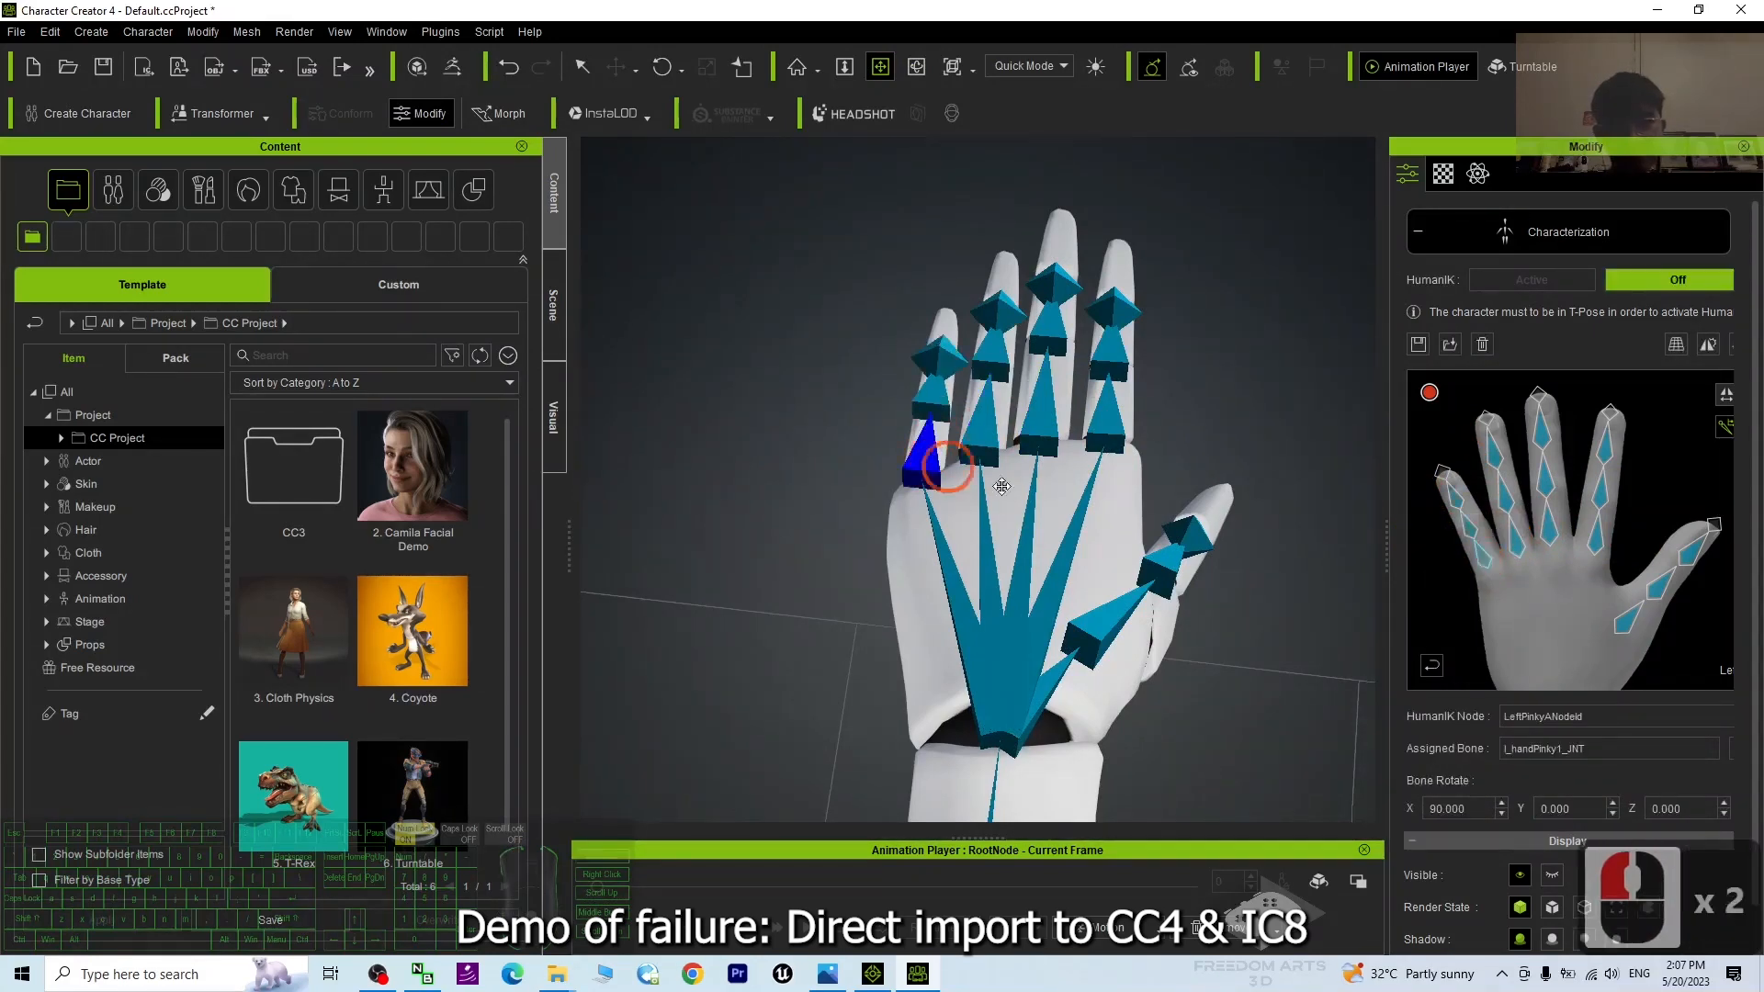
Return to the full-body characterization view and assign the r_arm_JNT bone to the right upper arm node (RightShoulderNodeId)
{"action": "scroll", "coordinate": [1115, 511], "scroll_direction": "down", "scroll_amount": 11}
{"action": "key", "text": "x"}
{"action": "left_click_drag", "start_coordinate": [1117, 508], "coordinate": [1024, 276]}
{"action": "key", "text": "c"}
{"action": "key", "text": "x"}
{"action": "scroll", "coordinate": [973, 453], "scroll_direction": "down", "scroll_amount": 3}
{"action": "key", "text": "c"}
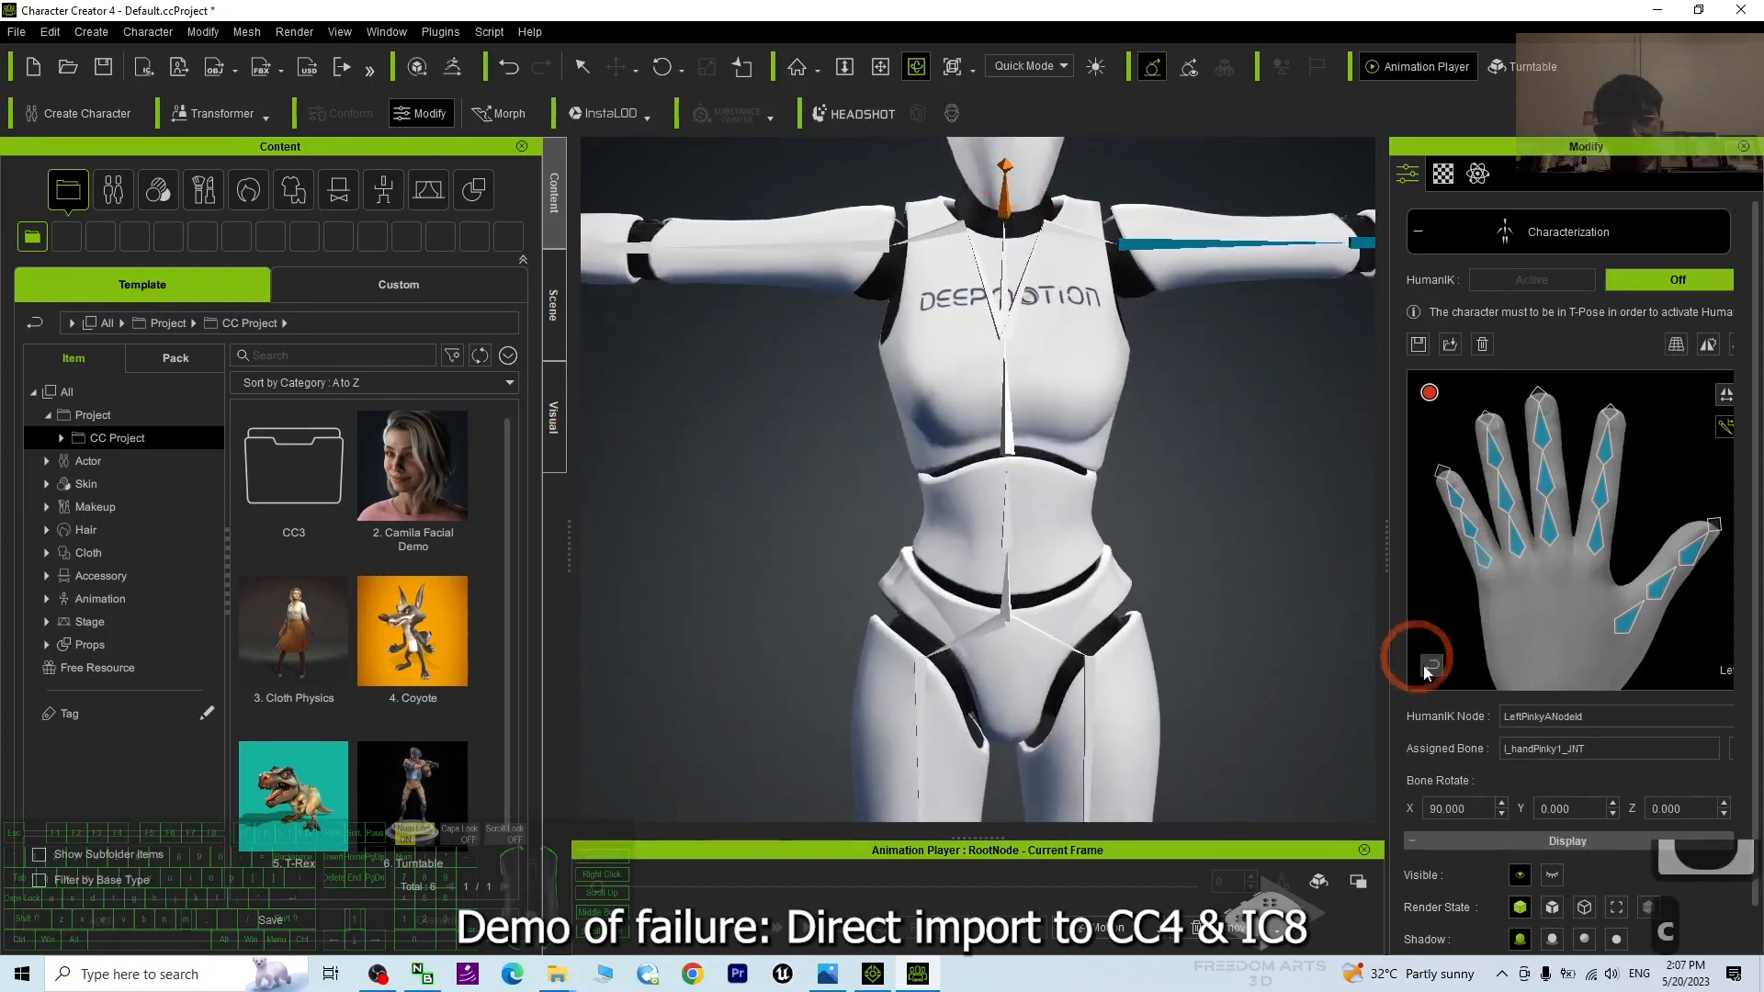
{"action": "left_click", "coordinate": [1429, 669]}
{"action": "key", "text": "x"}
{"action": "left_click_drag", "start_coordinate": [911, 372], "coordinate": [1286, 526]}
{"action": "key", "text": "c"}
{"action": "key", "text": "x"}
{"action": "key", "text": "c"}
{"action": "double_click", "coordinate": [1540, 451]}
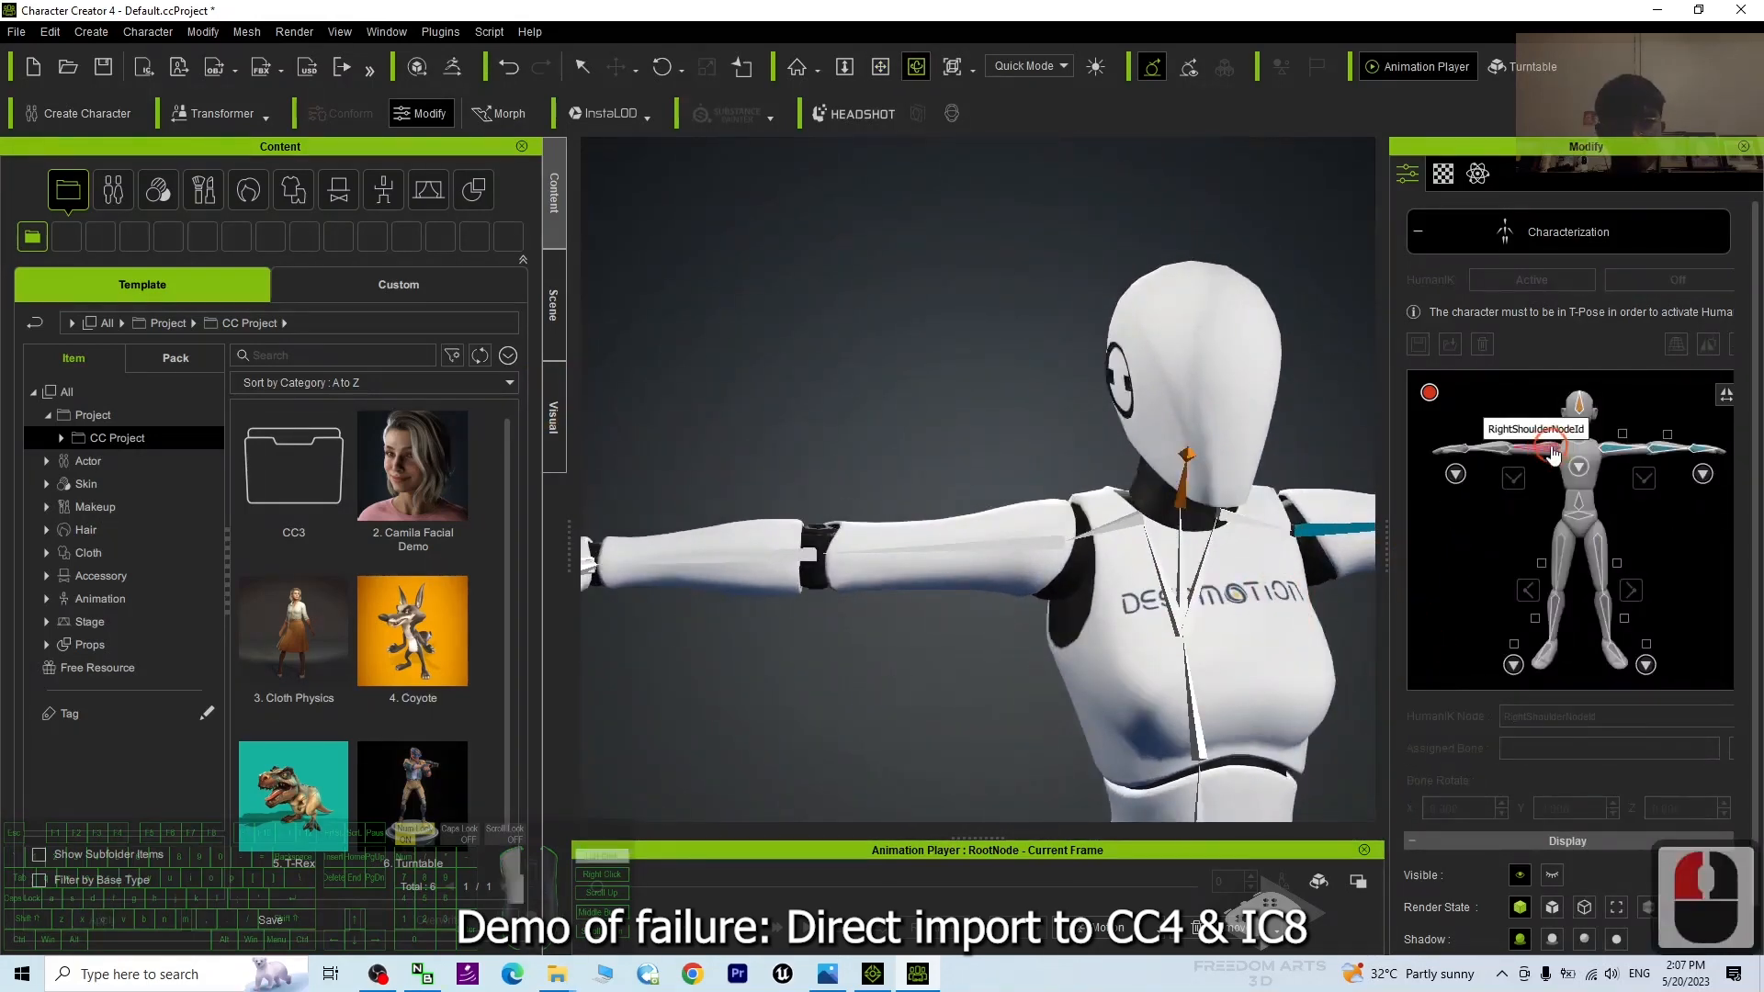
{"action": "double_click", "coordinate": [1039, 541]}
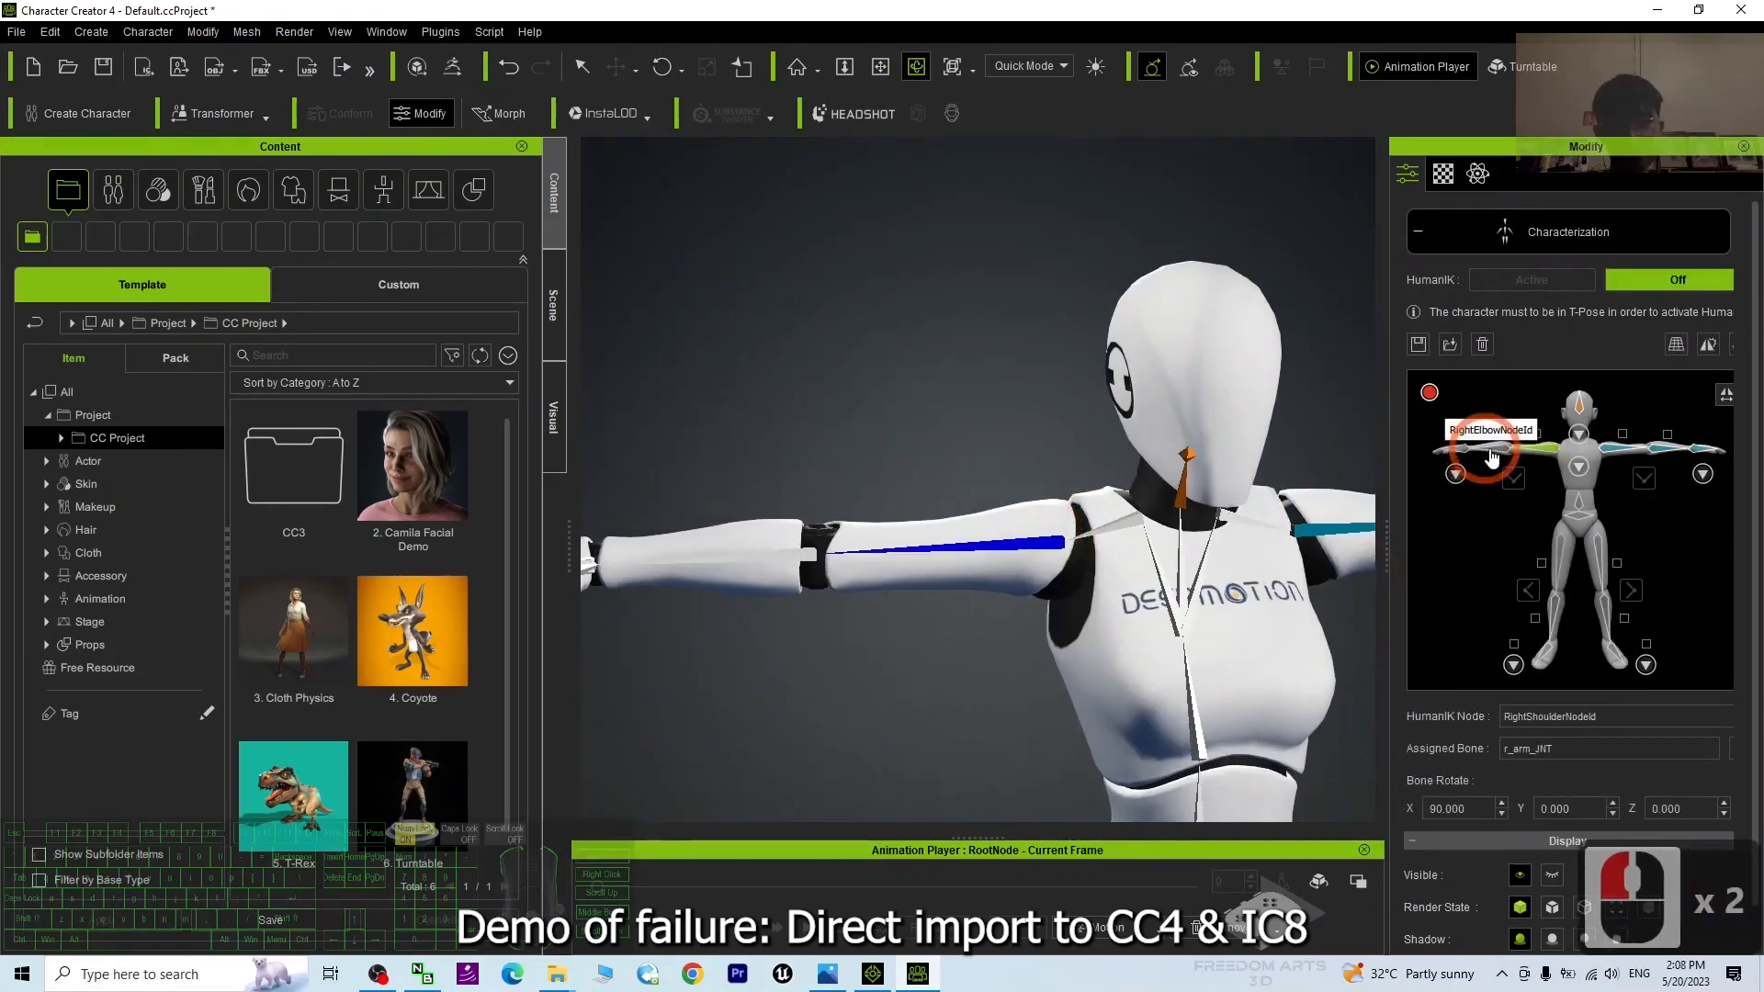
Assign the r_forearm_JNT bone to the right elbow node (RightElbowNodeId) and the r_hand_JNT bone to the right wrist node
{"action": "double_click", "coordinate": [1491, 457]}
{"action": "double_click", "coordinate": [760, 562]}
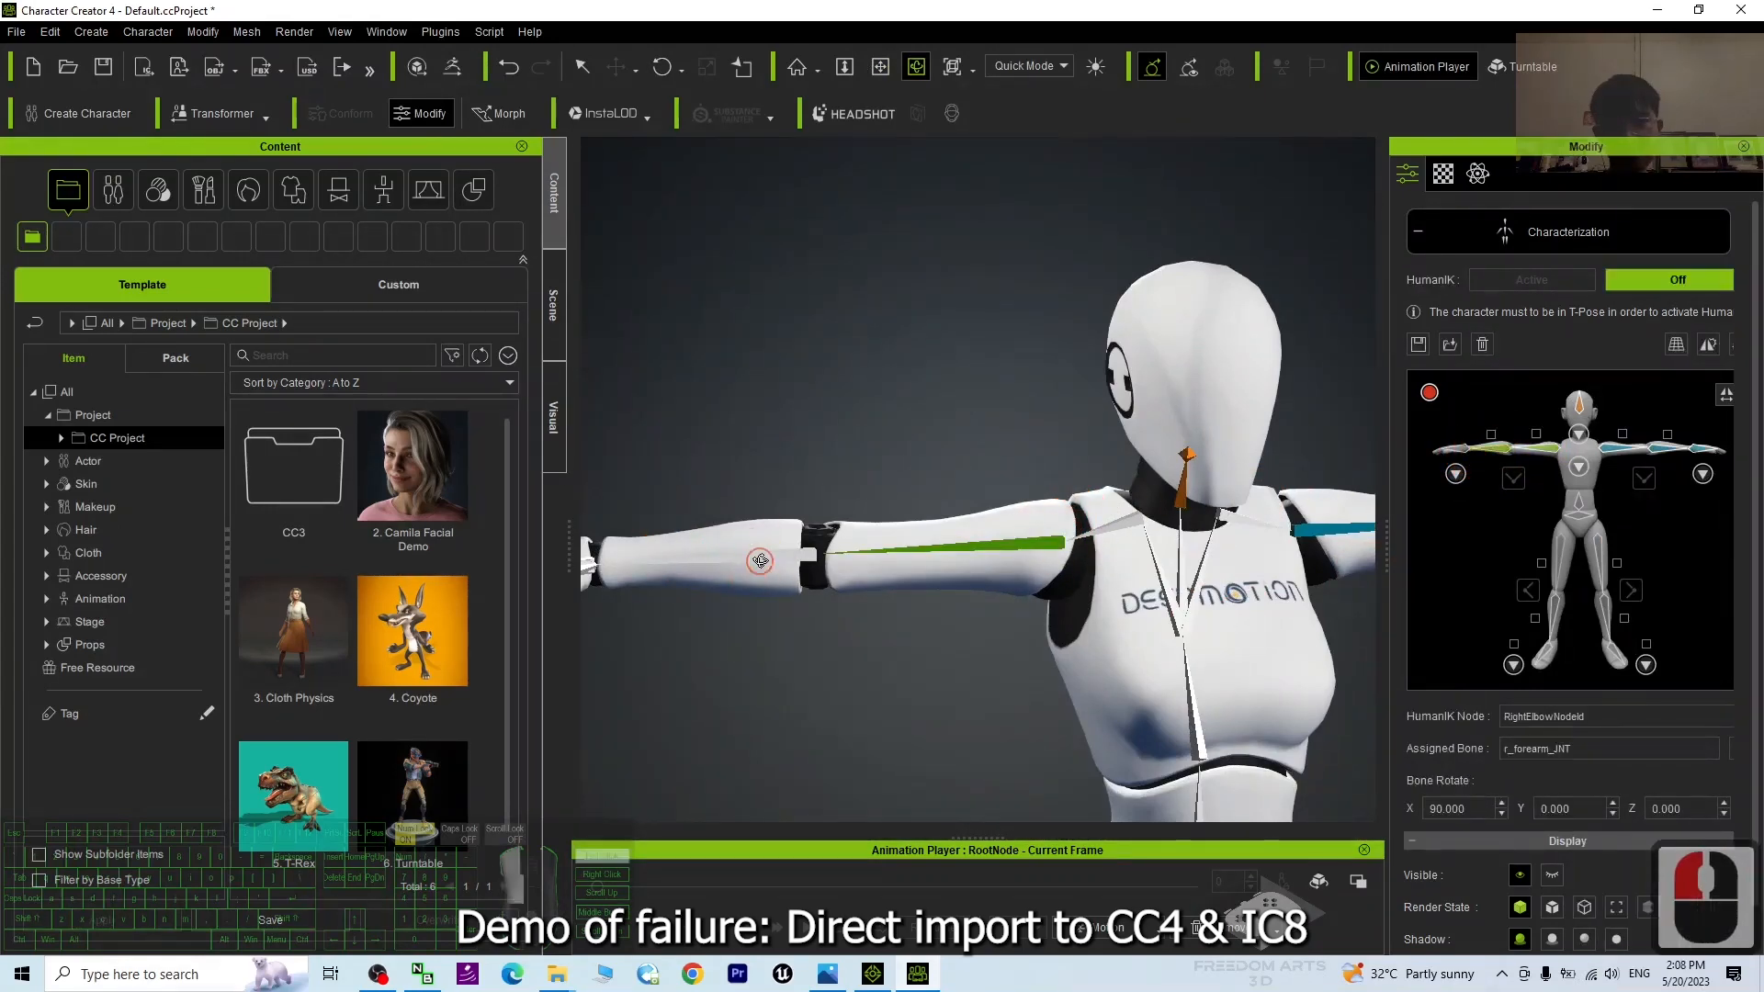
{"action": "double_click", "coordinate": [1469, 454]}
{"action": "double_click", "coordinate": [952, 525]}
Frame the character's right hand and open the right-hand finger characterization view
{"action": "left_click_drag", "start_coordinate": [612, 435], "coordinate": [815, 496]}
{"action": "scroll", "coordinate": [907, 485], "scroll_direction": "up", "scroll_amount": 9}
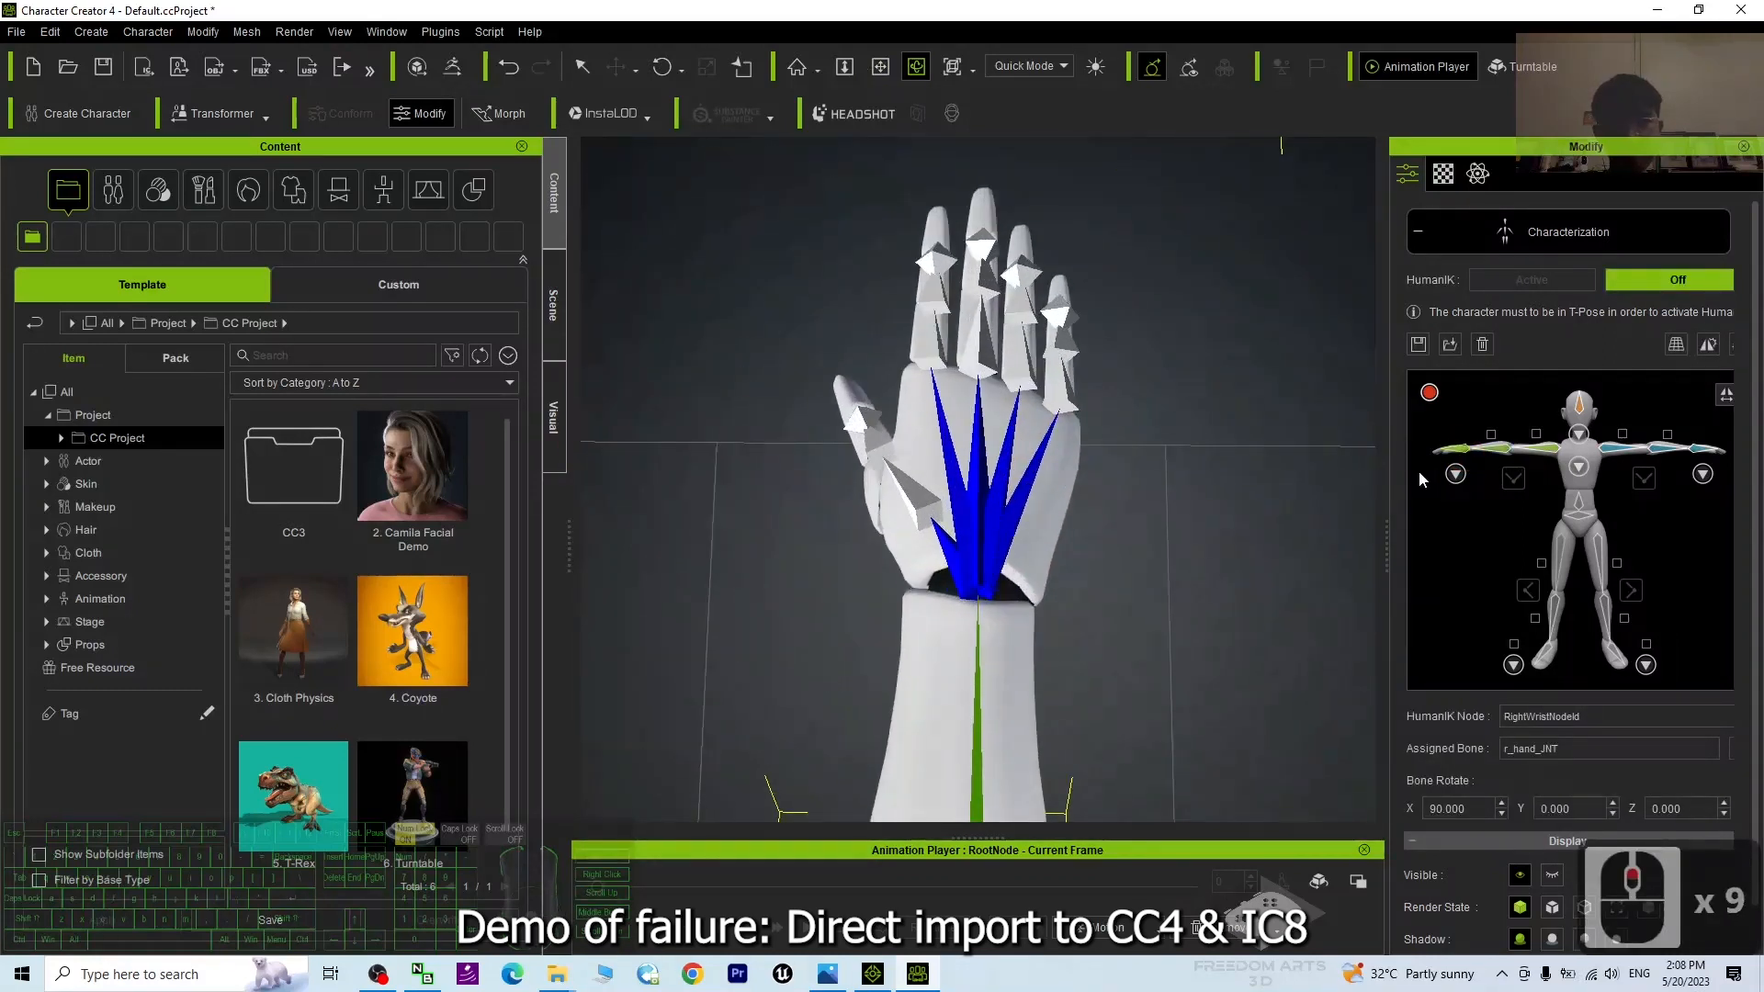
{"action": "left_click", "coordinate": [1455, 475]}
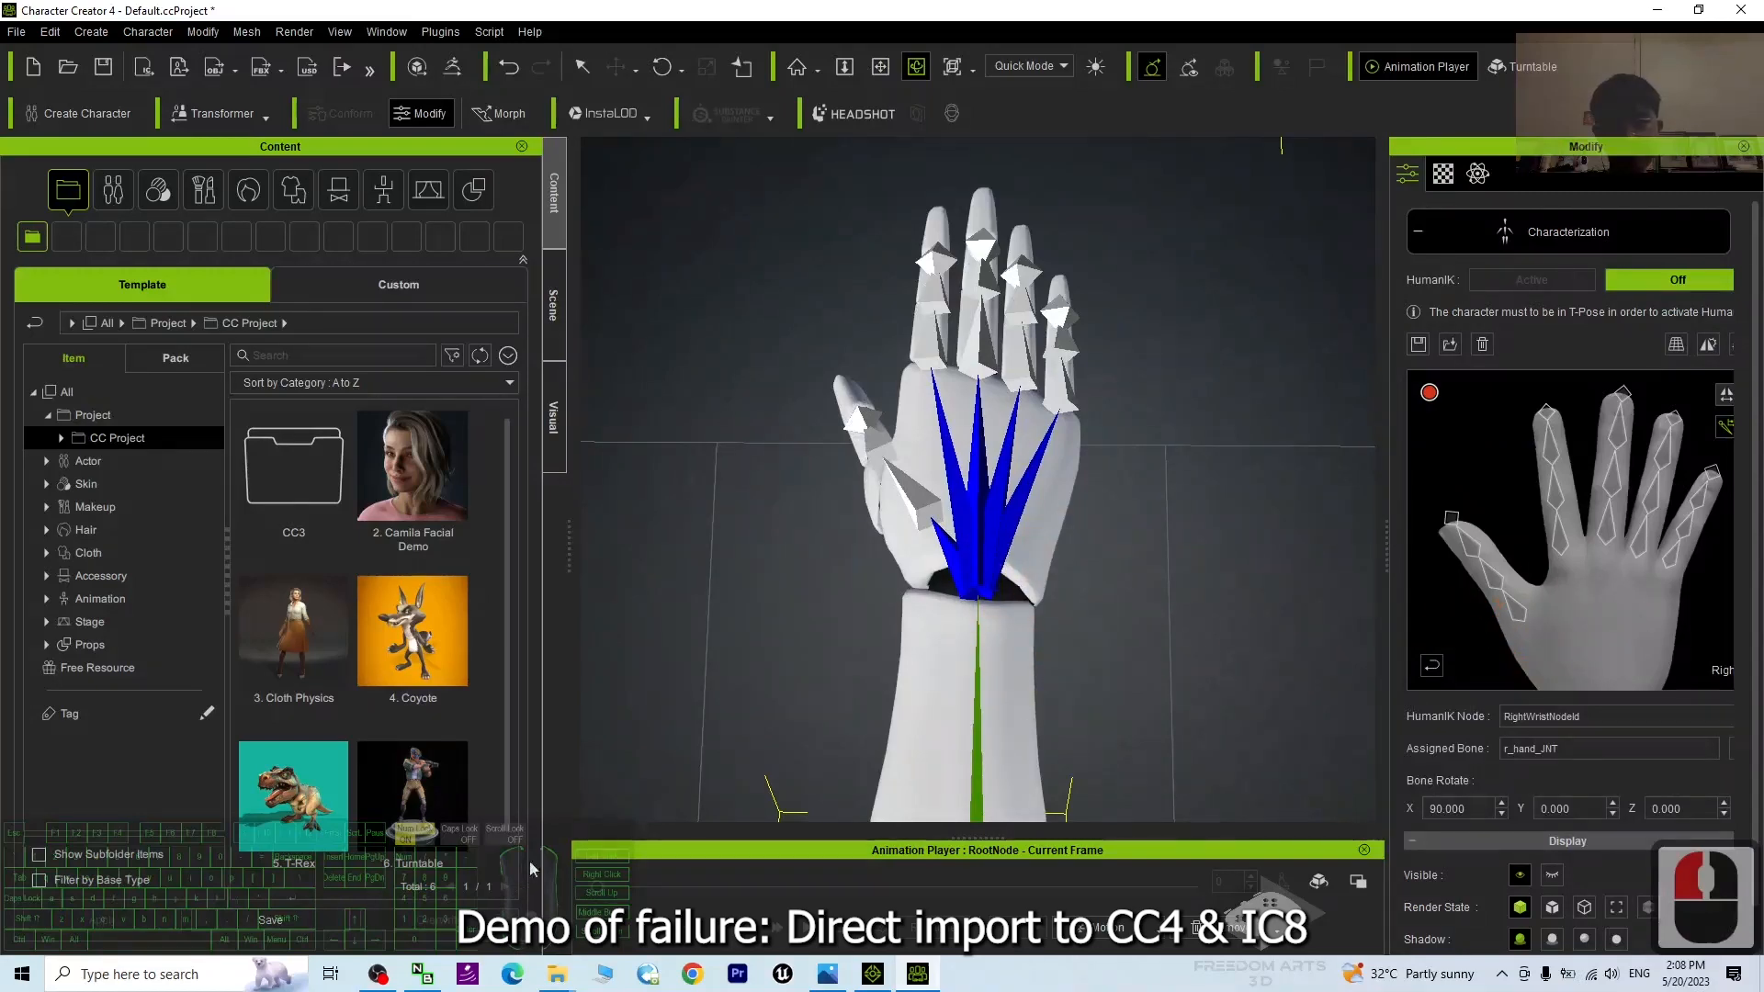
{"action": "left_click", "coordinate": [378, 974]}
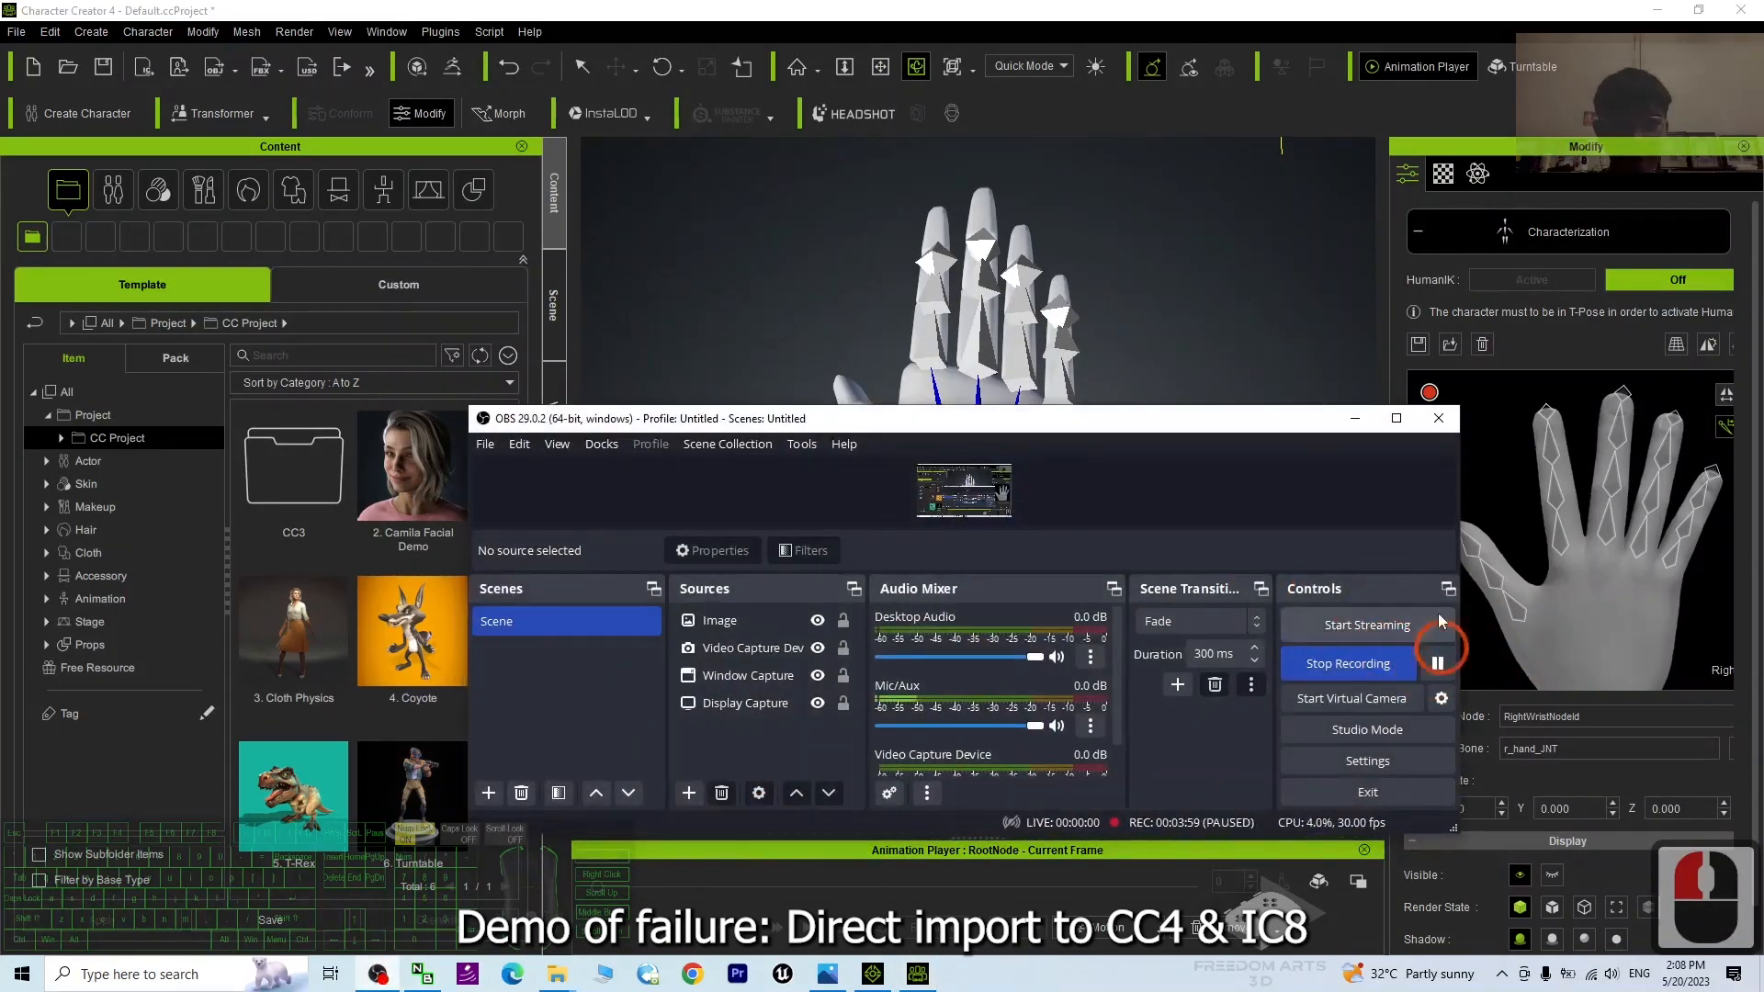
{"action": "left_click", "coordinate": [1357, 418]}
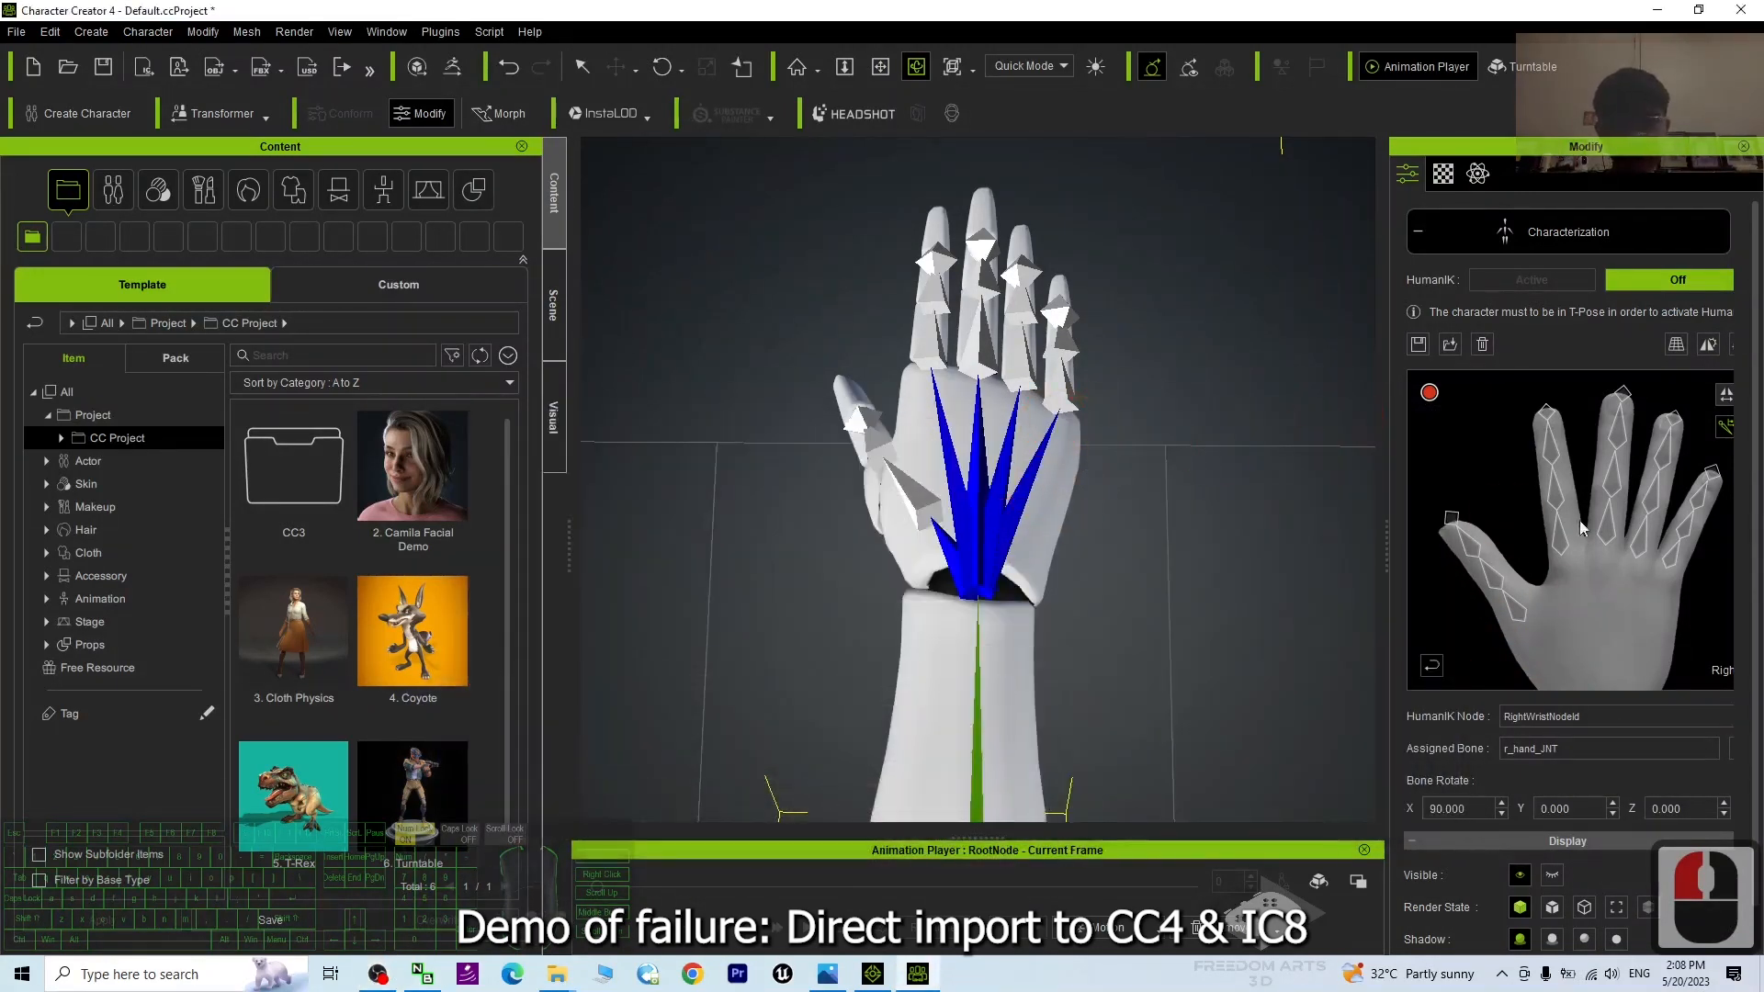
Assign the right thumb base bone to the thumb base node and the r_handIndex1_JNT bone to RightIndexANodeId
{"action": "left_click", "coordinate": [1519, 605]}
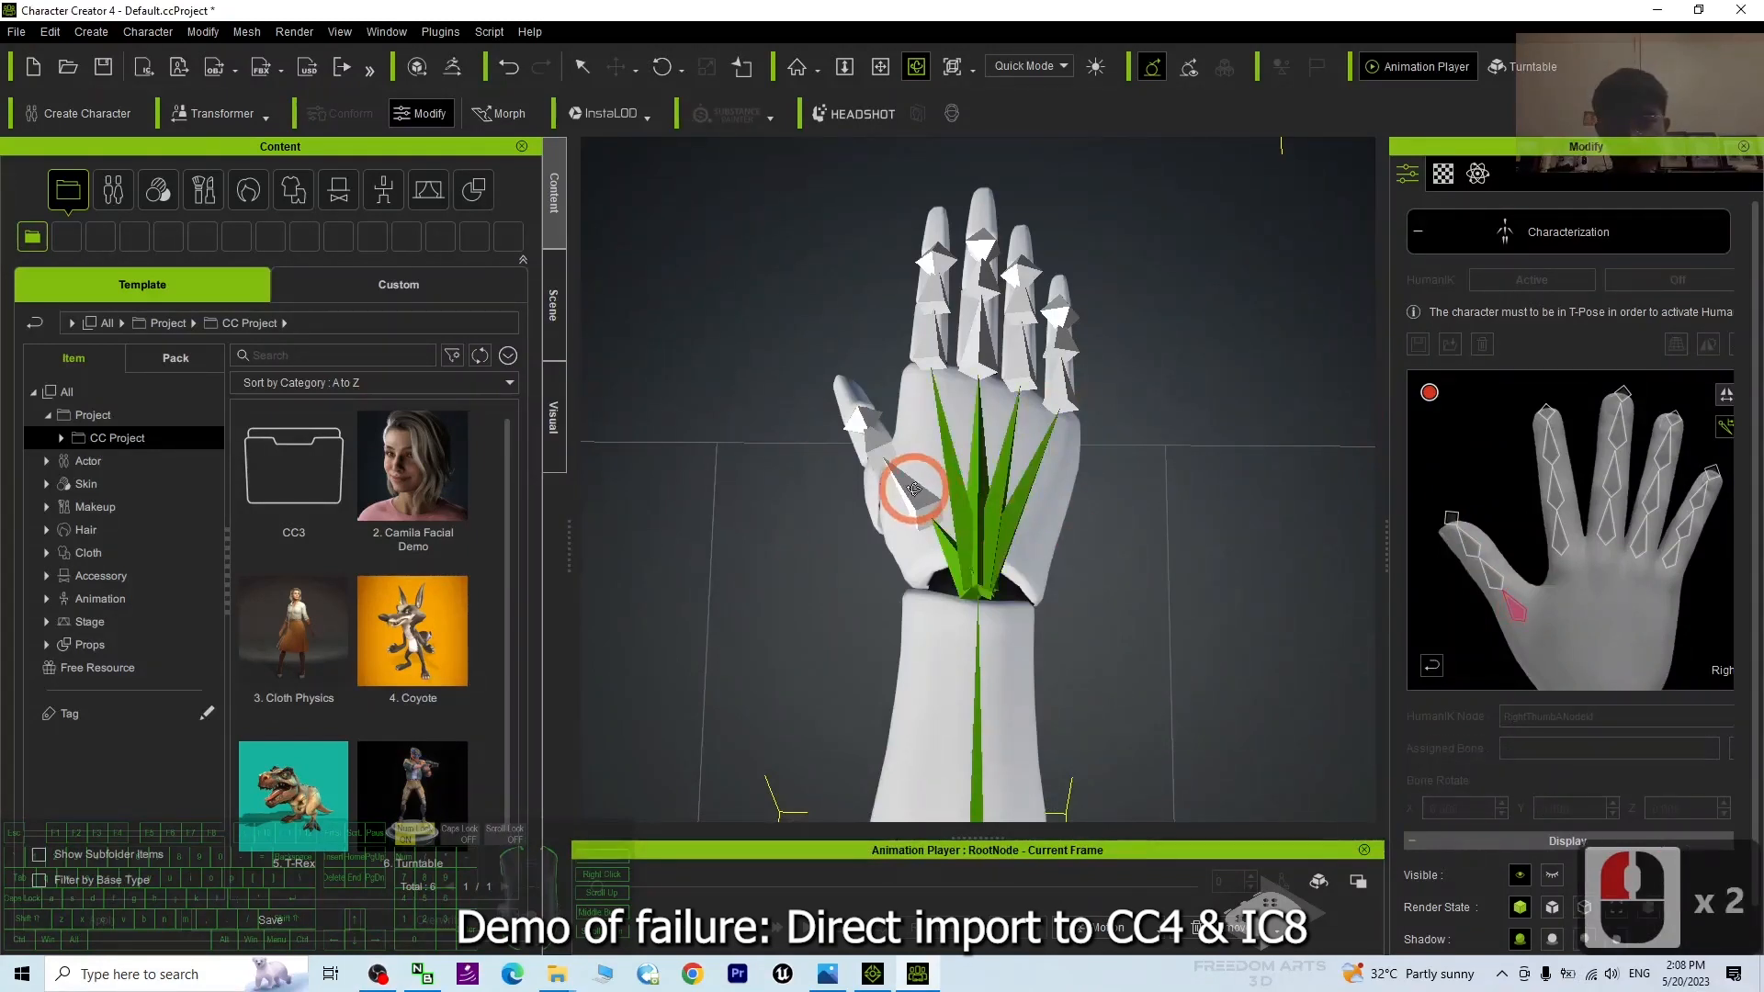
{"action": "left_click", "coordinate": [1593, 517]}
{"action": "double_click", "coordinate": [1562, 549]}
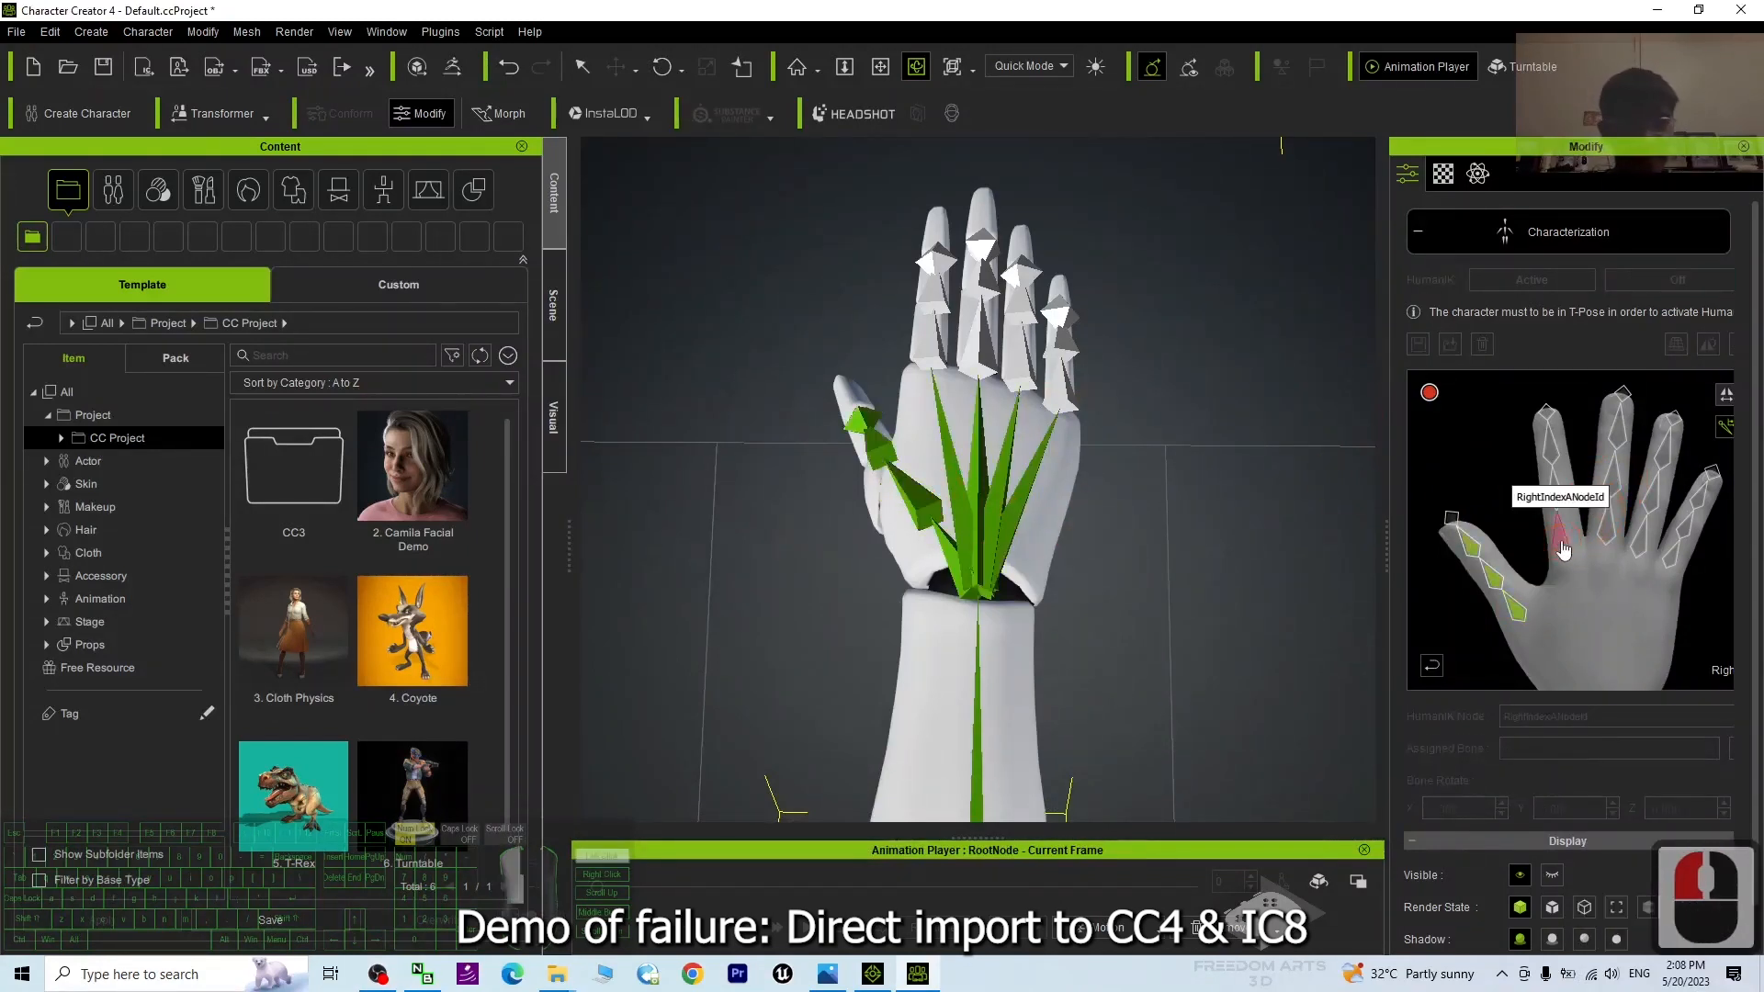
{"action": "double_click", "coordinate": [929, 347]}
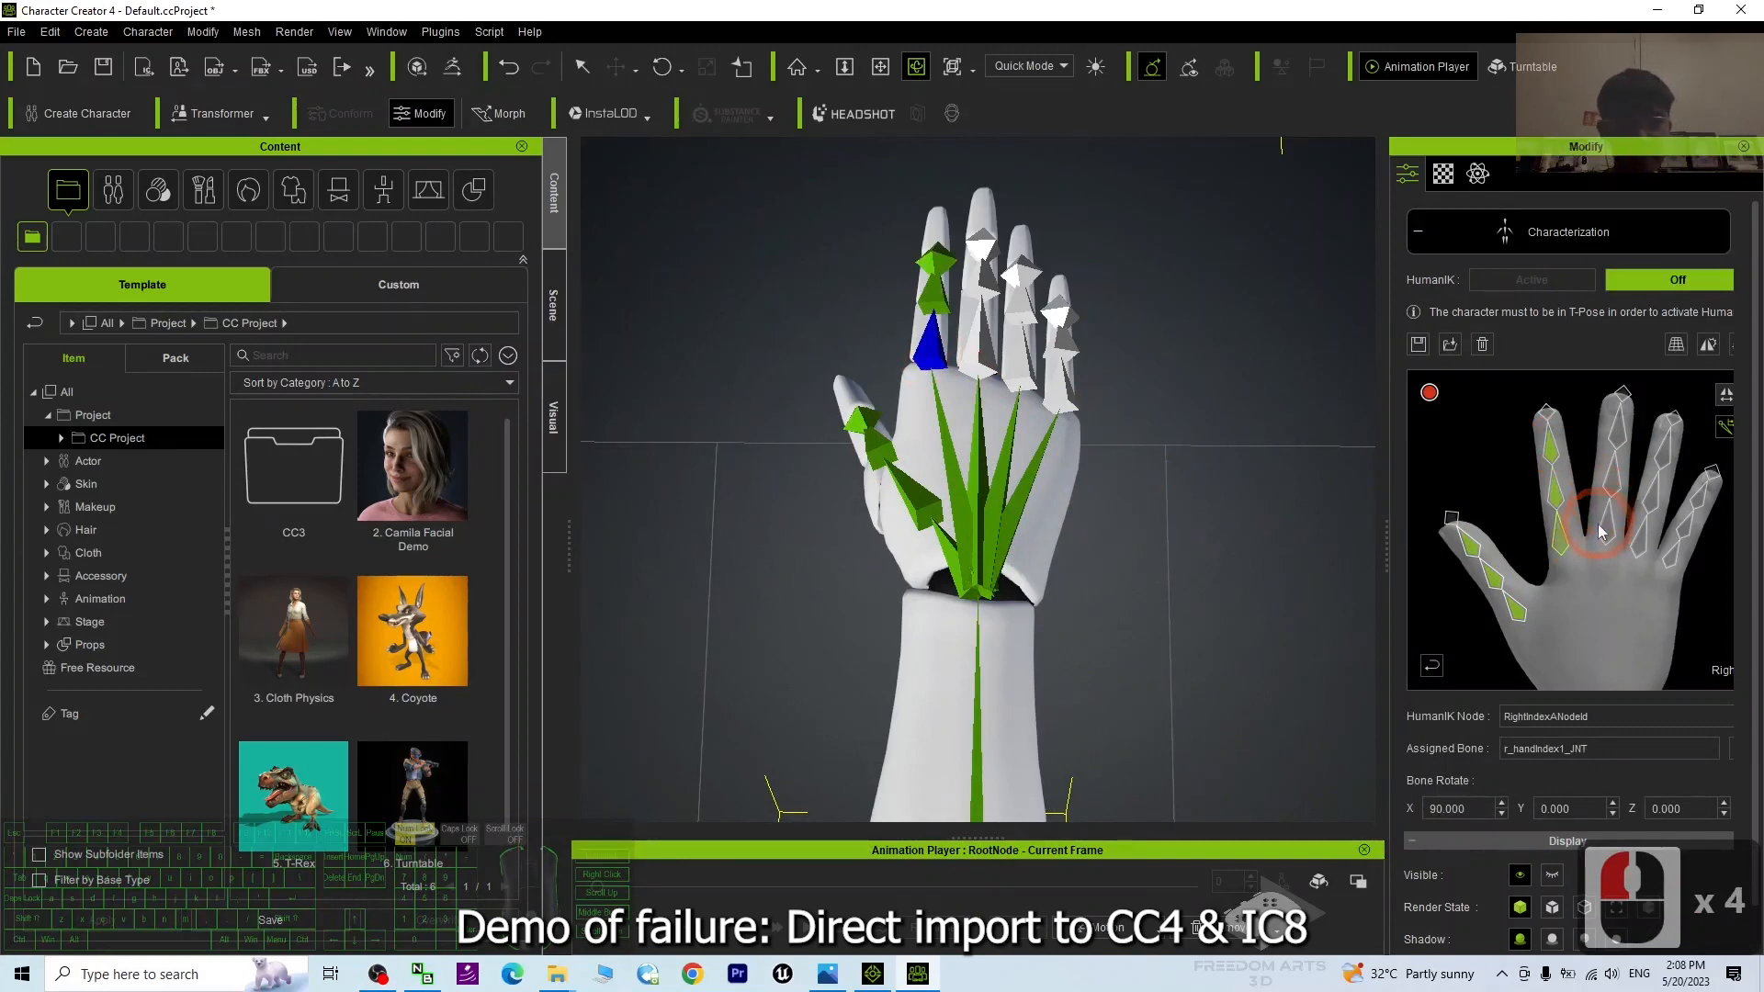
Assign the right middle finger base bone, r_handRing1_JNT and r_handPinky1_JNT to their finger base nodes and return to the full-body characterization view
{"action": "double_click", "coordinate": [980, 344]}
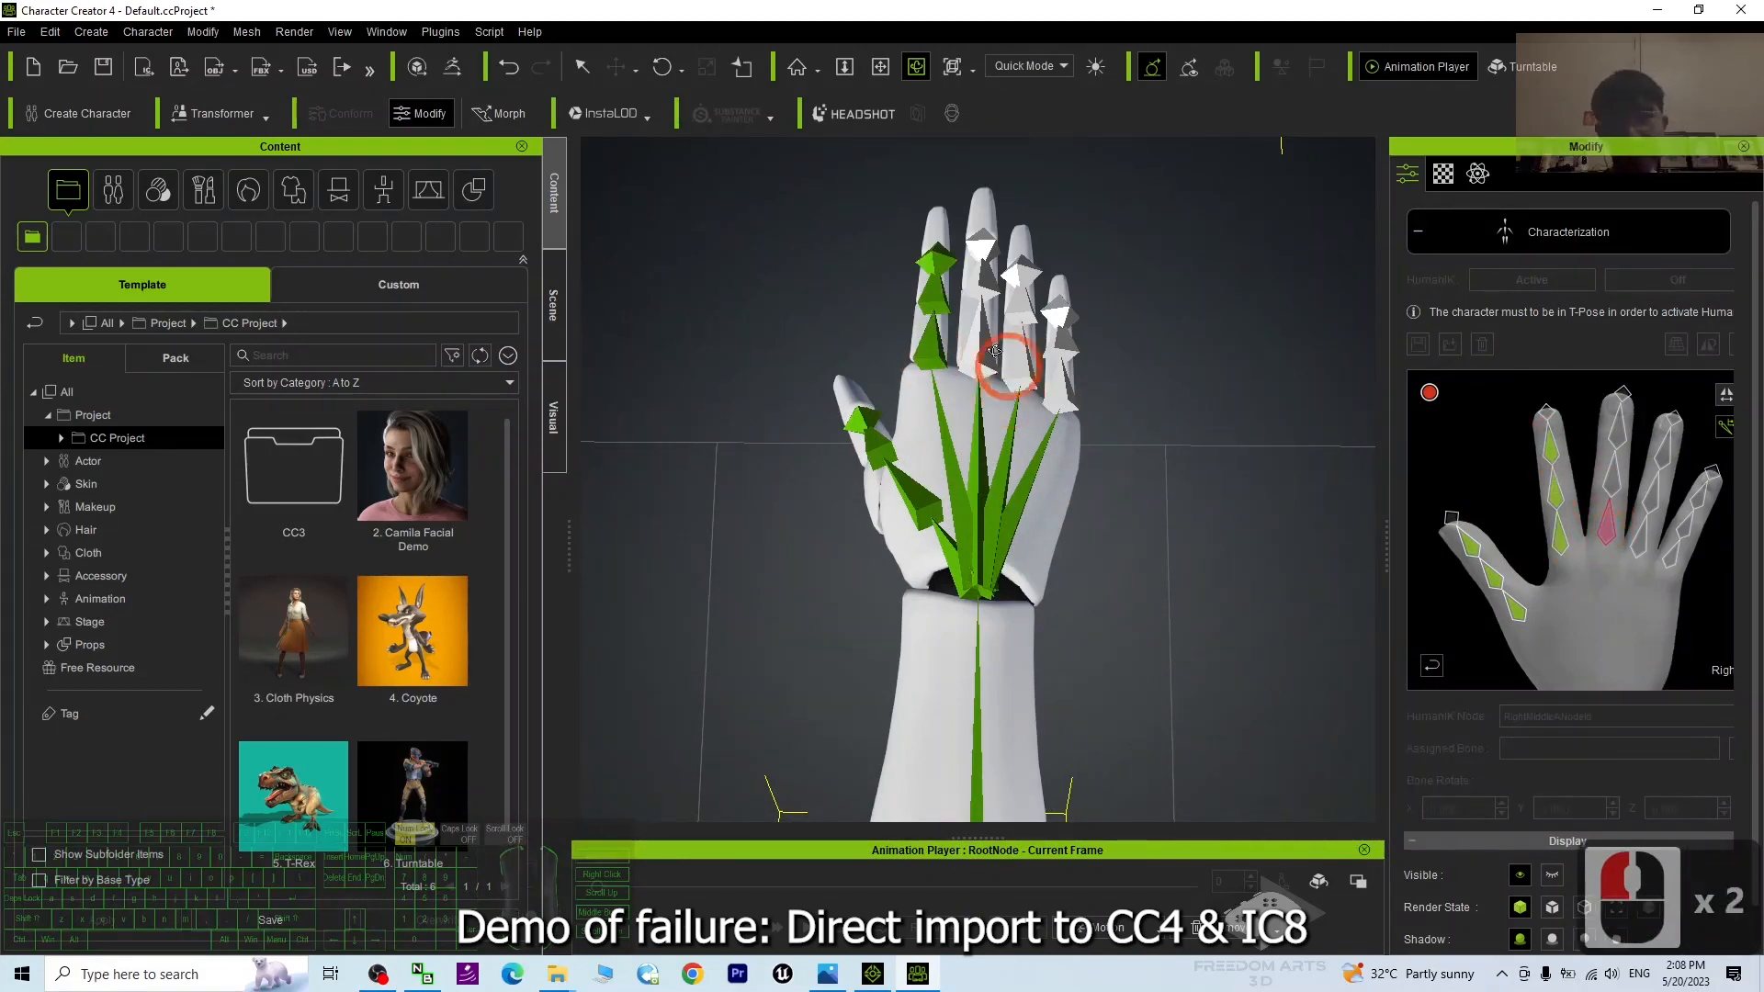
{"action": "double_click", "coordinate": [1638, 536]}
{"action": "double_click", "coordinate": [1018, 378]}
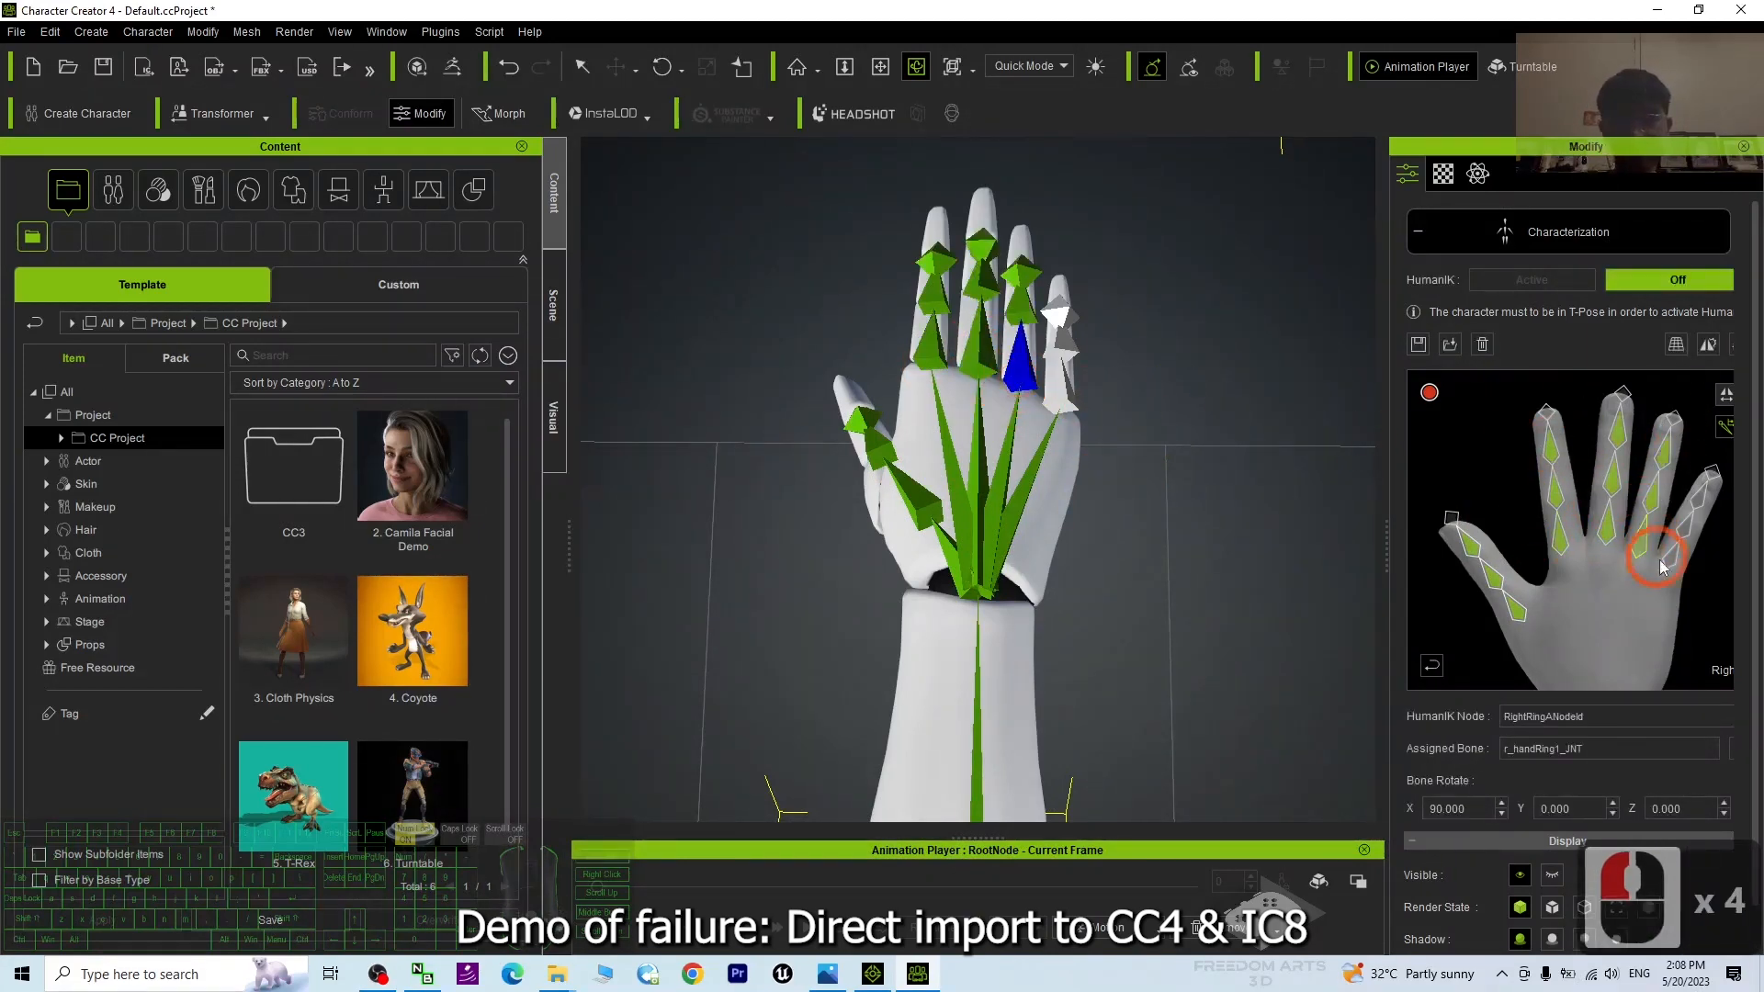
{"action": "double_click", "coordinate": [1670, 553]}
{"action": "double_click", "coordinate": [1075, 389]}
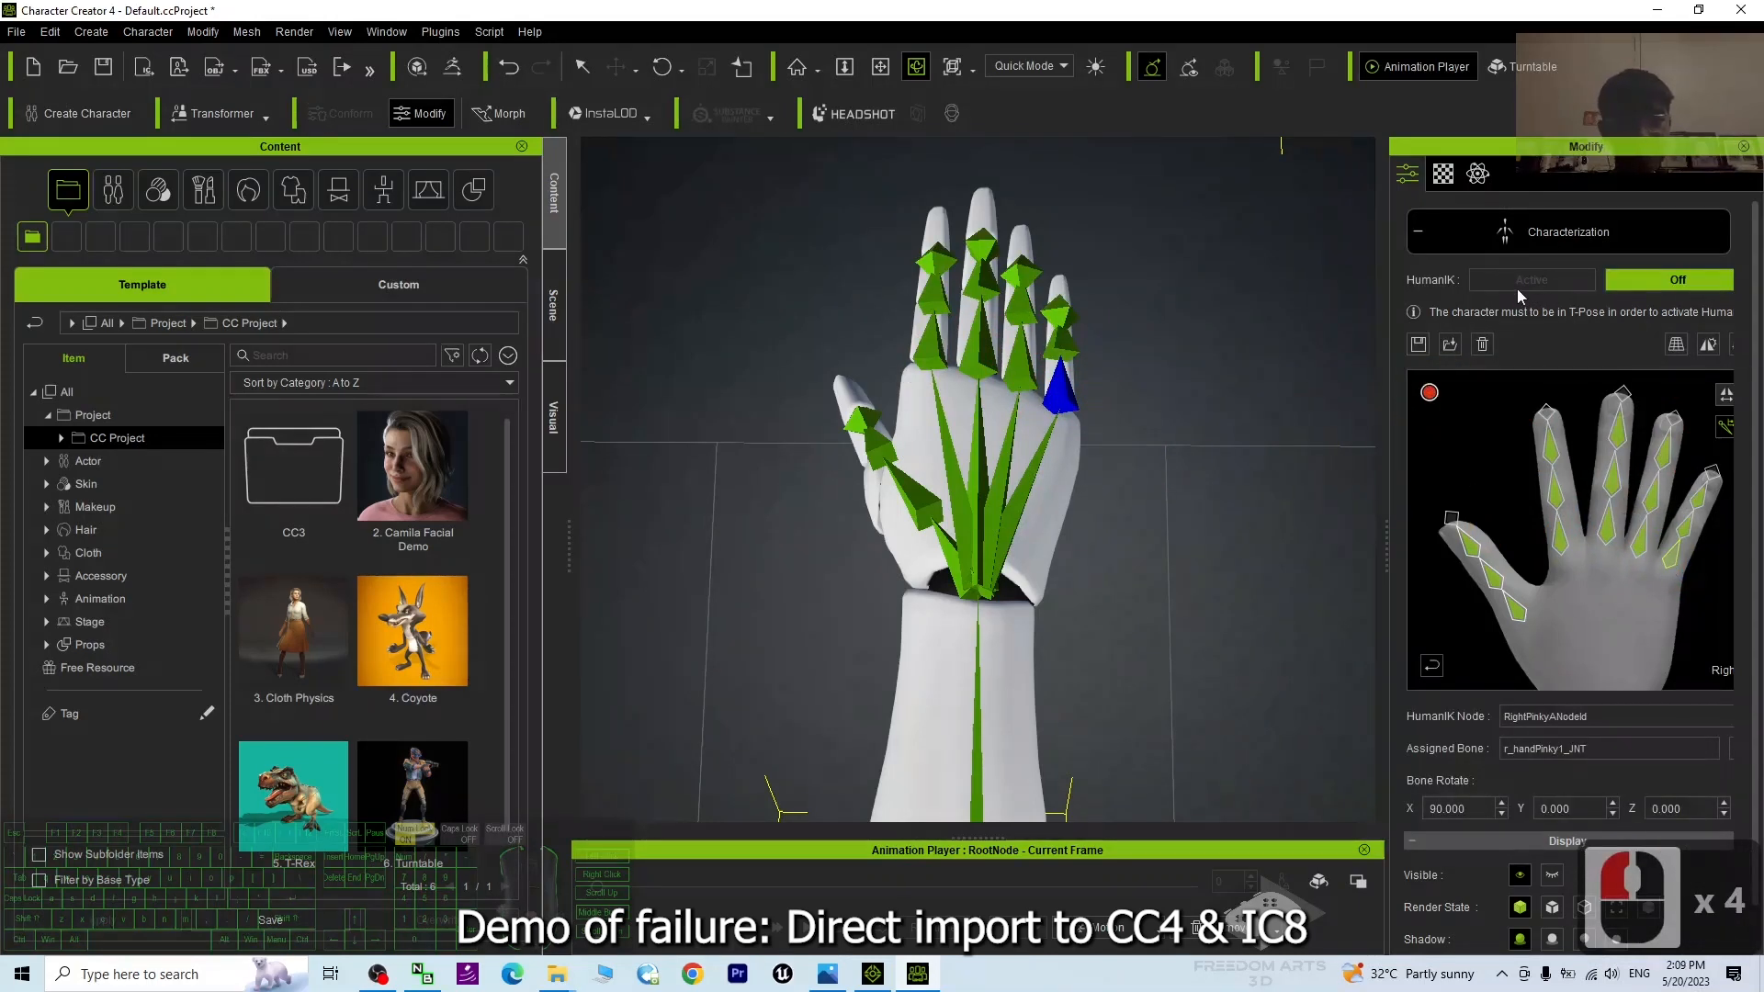
{"action": "scroll", "coordinate": [955, 533], "scroll_direction": "down", "scroll_amount": 3}
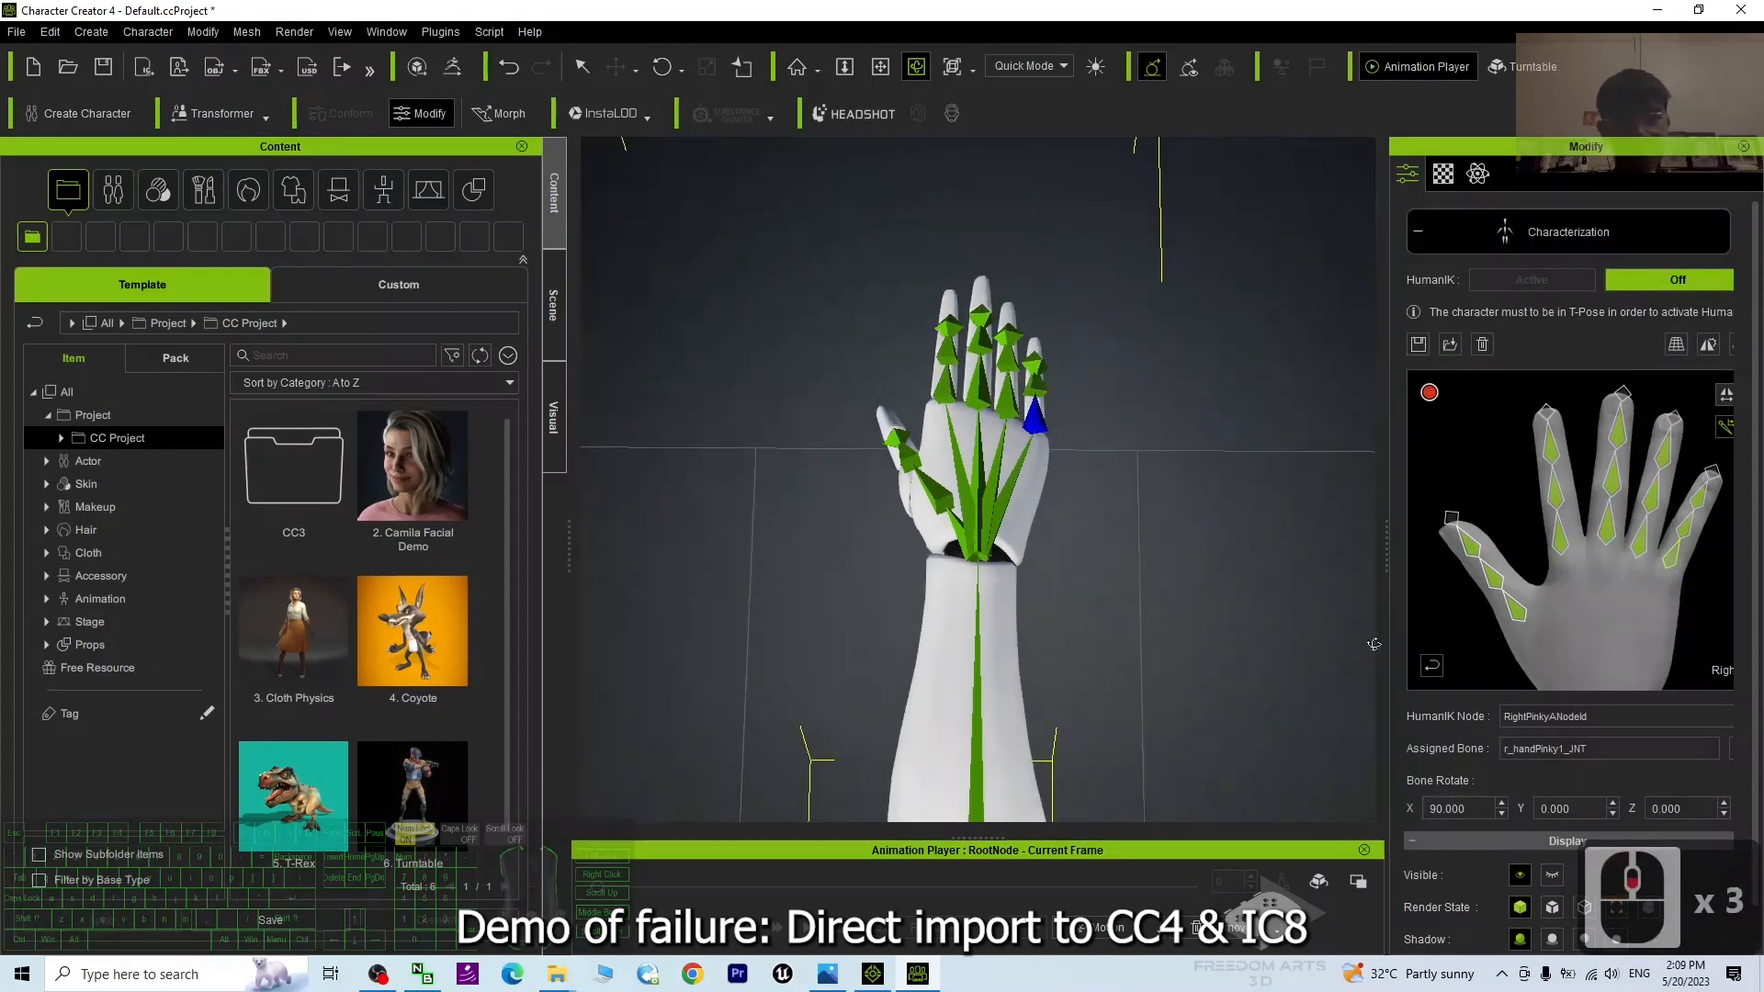
{"action": "left_click", "coordinate": [1441, 672]}
Check the neck node chain in the detailed neck view and return to the full-body characterization view
{"action": "scroll", "coordinate": [950, 538], "scroll_direction": "down", "scroll_amount": 7}
{"action": "scroll", "coordinate": [950, 538], "scroll_direction": "down", "scroll_amount": 6}
{"action": "key", "text": "c"}
{"action": "left_click_drag", "start_coordinate": [997, 698], "coordinate": [945, 315]}
{"action": "key", "text": "x"}
{"action": "key", "text": "z"}
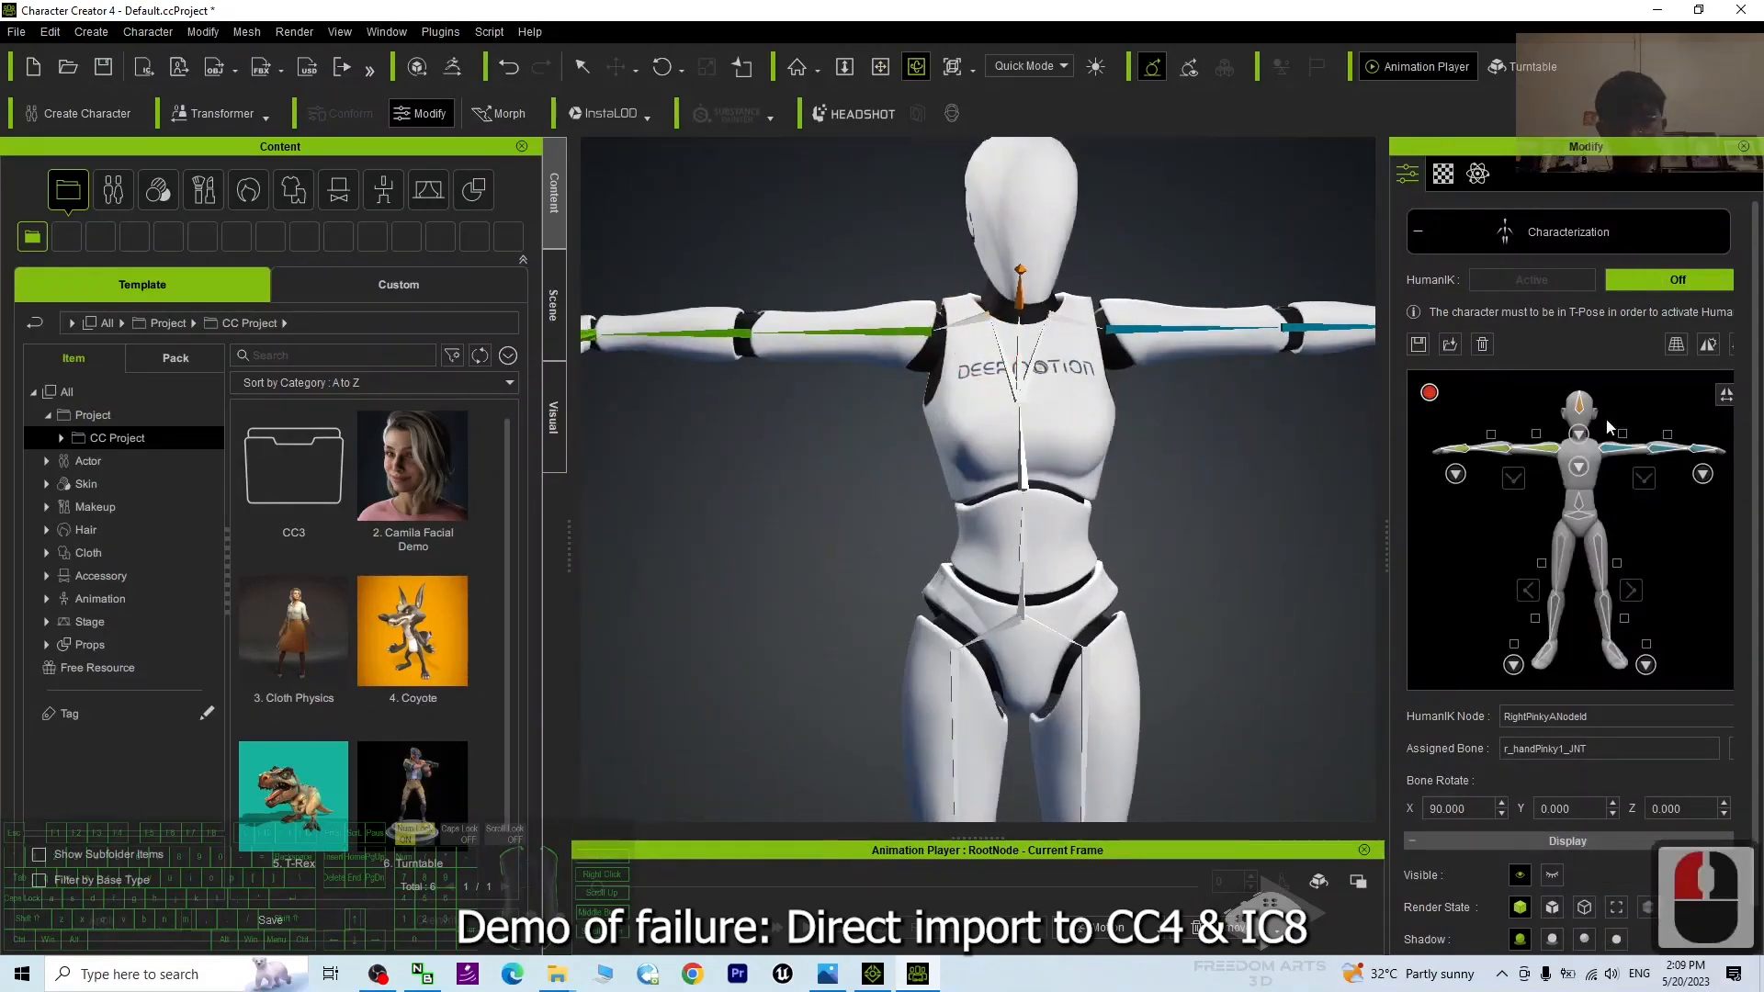
{"action": "left_click", "coordinate": [1581, 438]}
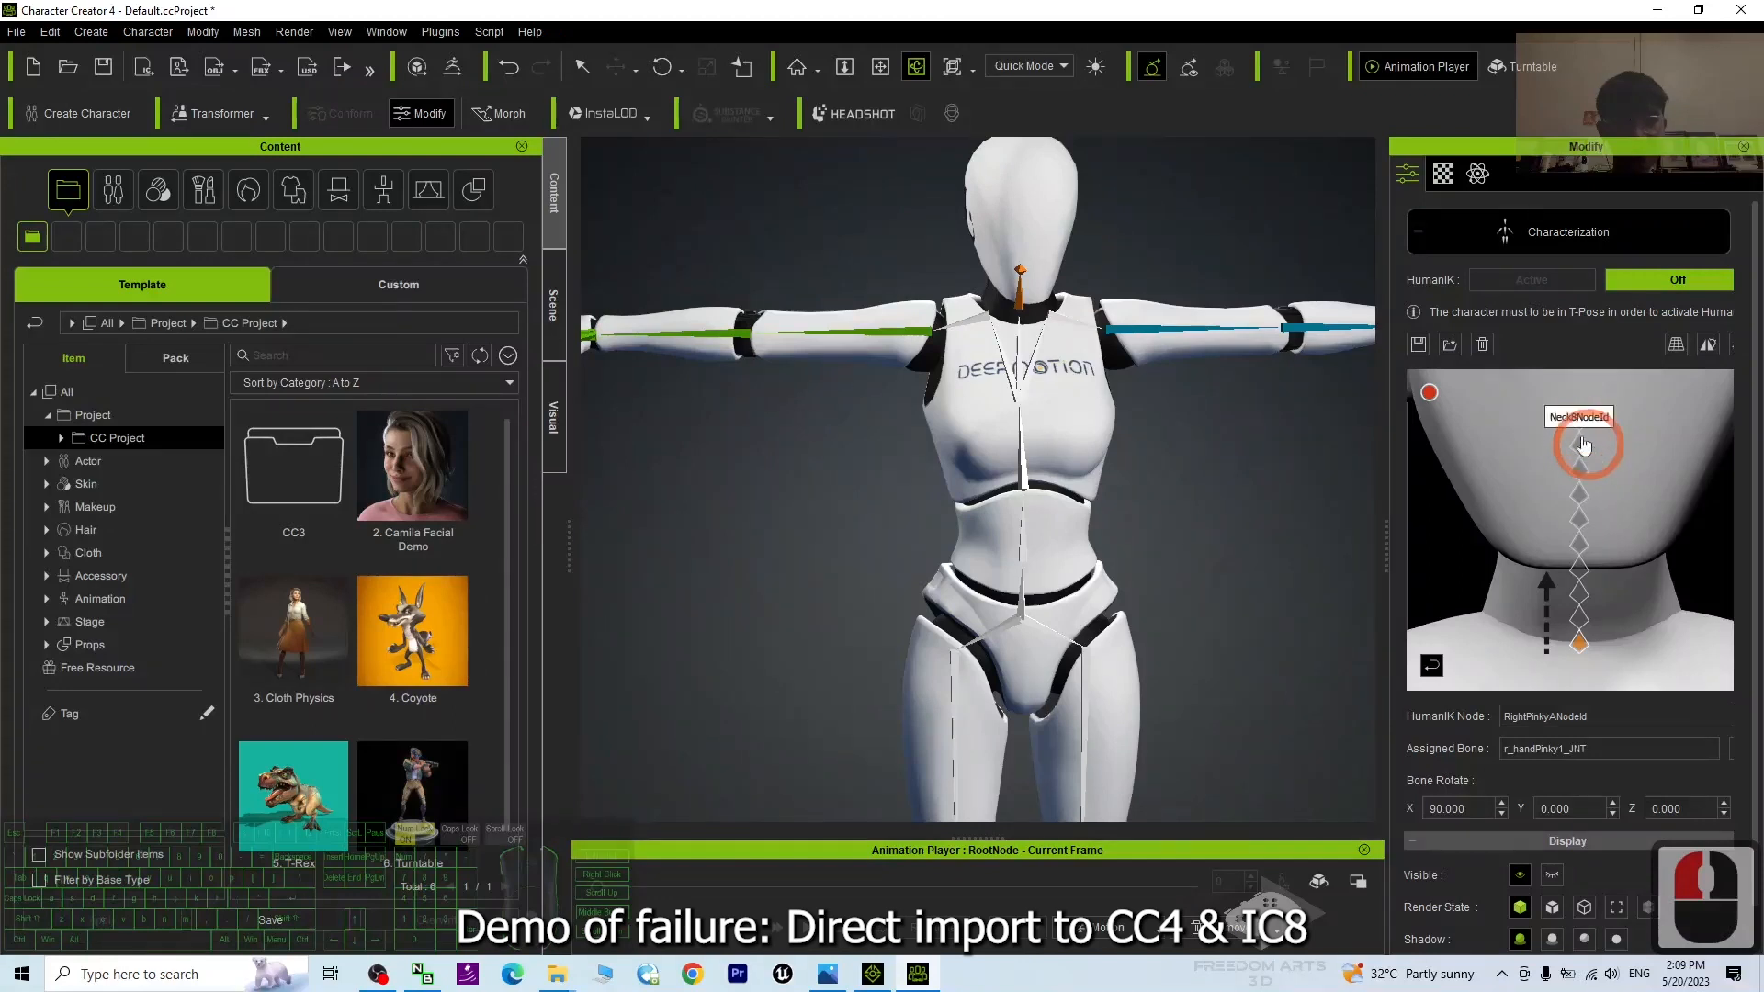
{"action": "left_click", "coordinate": [1429, 667]}
Assign the pelvis bone to the HumanIK hips node and the spine_JNT bone to the waist node (WaistNodeId)
{"action": "scroll", "coordinate": [1232, 432], "scroll_direction": "up", "scroll_amount": 8}
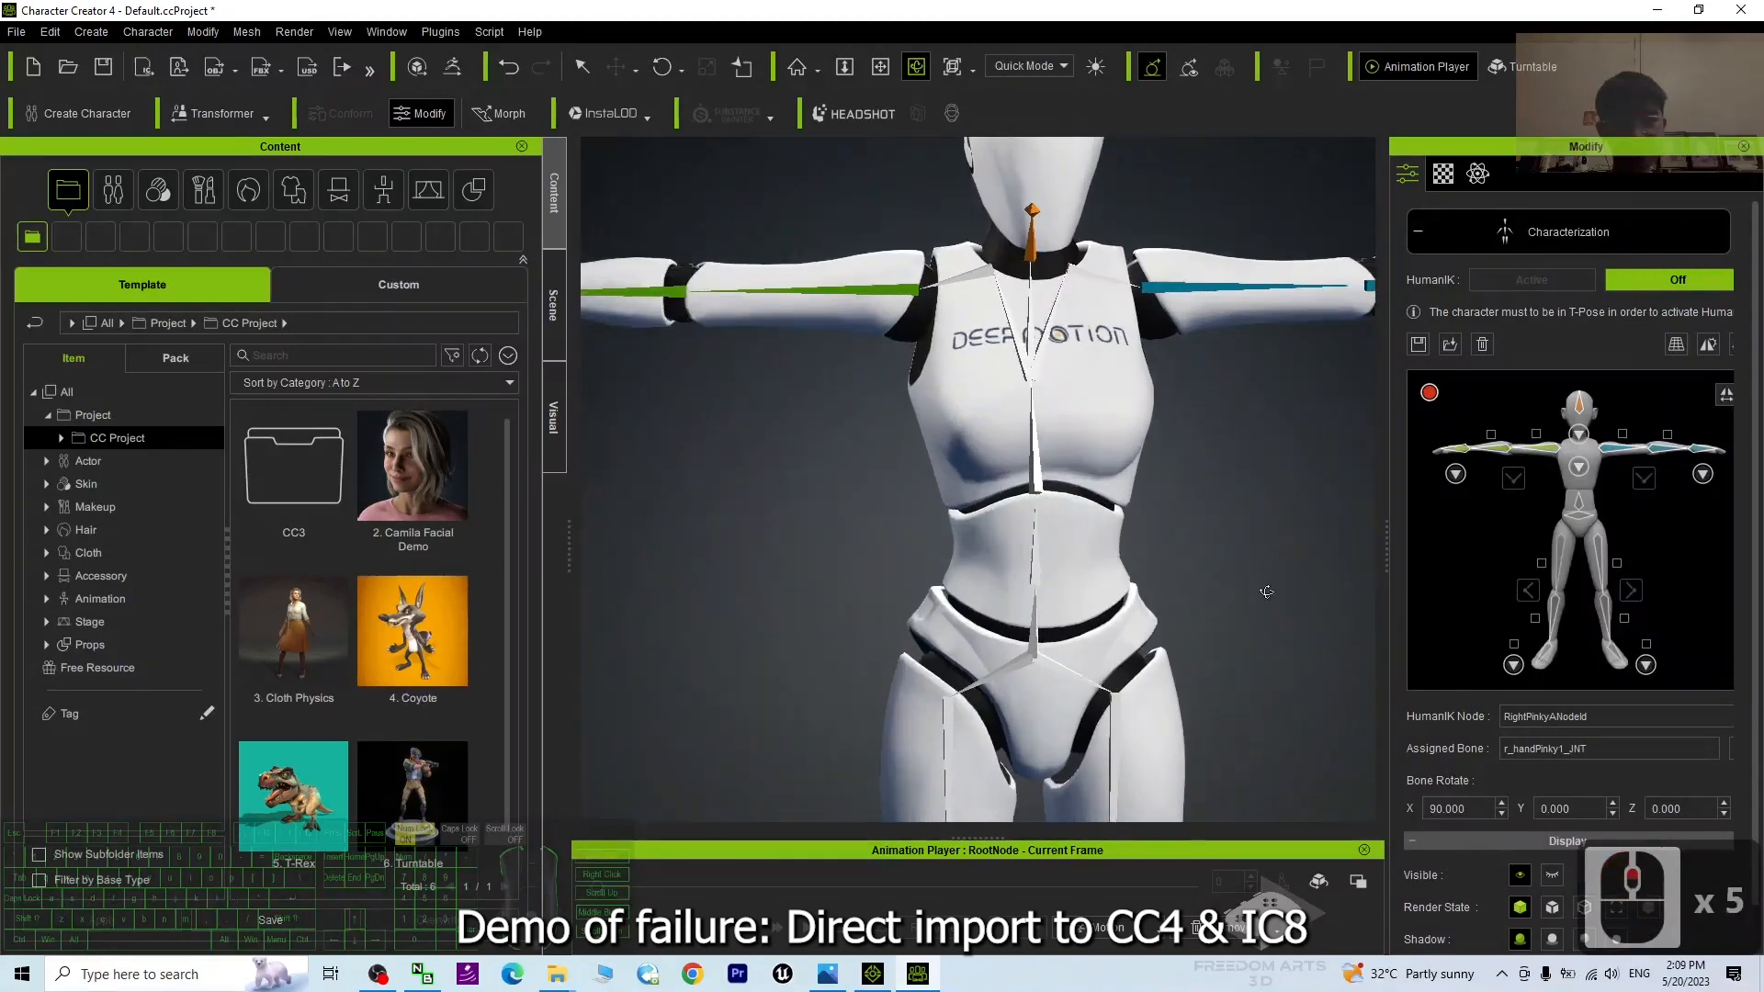
{"action": "double_click", "coordinate": [1581, 523]}
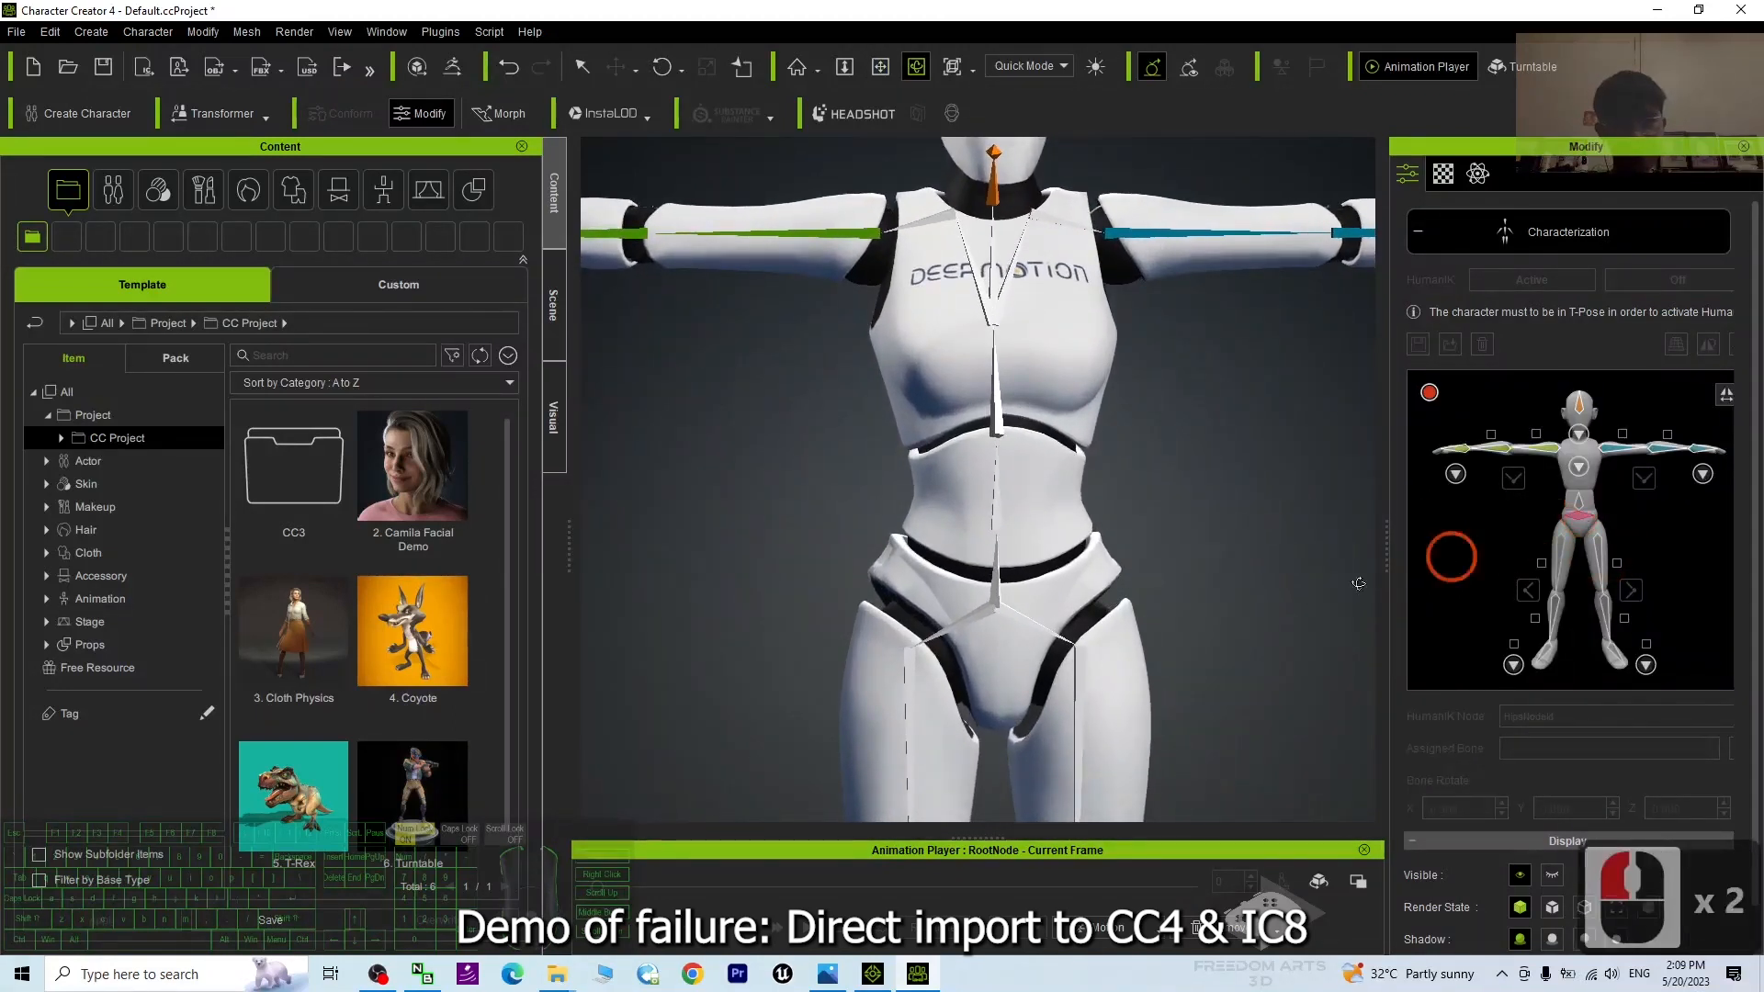
{"action": "double_click", "coordinate": [1581, 512]}
{"action": "left_click", "coordinate": [994, 503]}
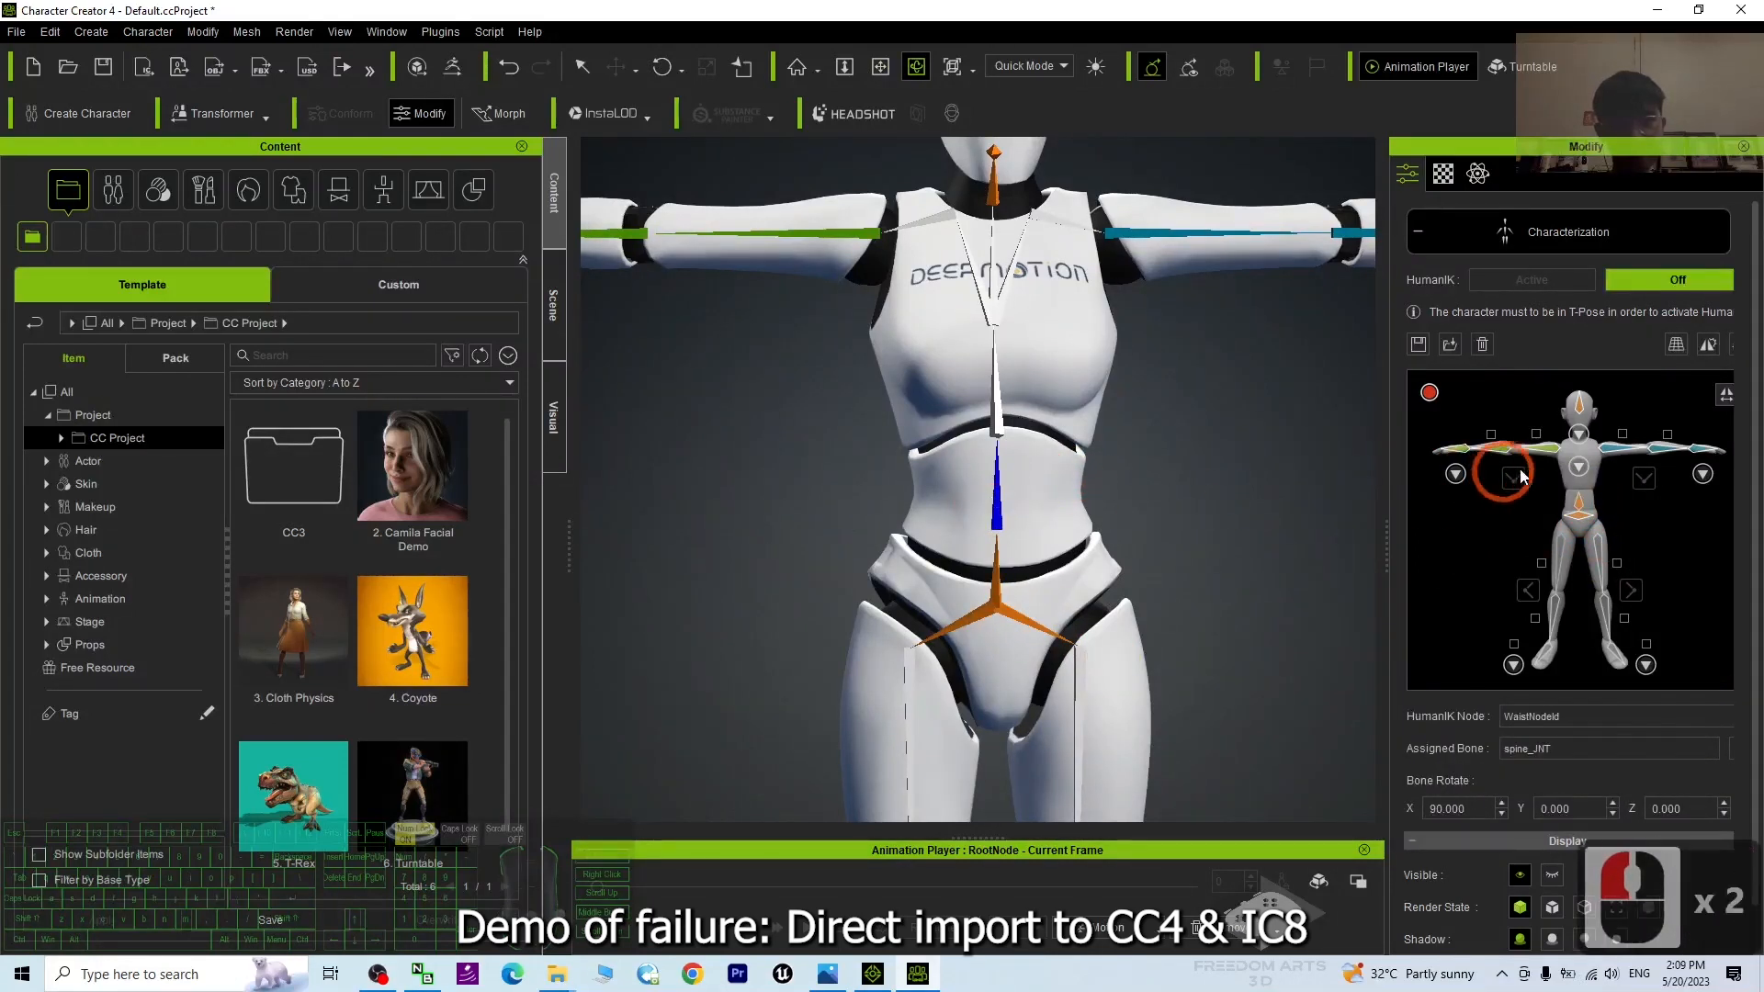
In the detailed spine view, assign the middle spine bone to the lowest spine node and spine2_JNT to Spine2NodeId, returning to the full-body view
{"action": "left_click", "coordinate": [1580, 468]}
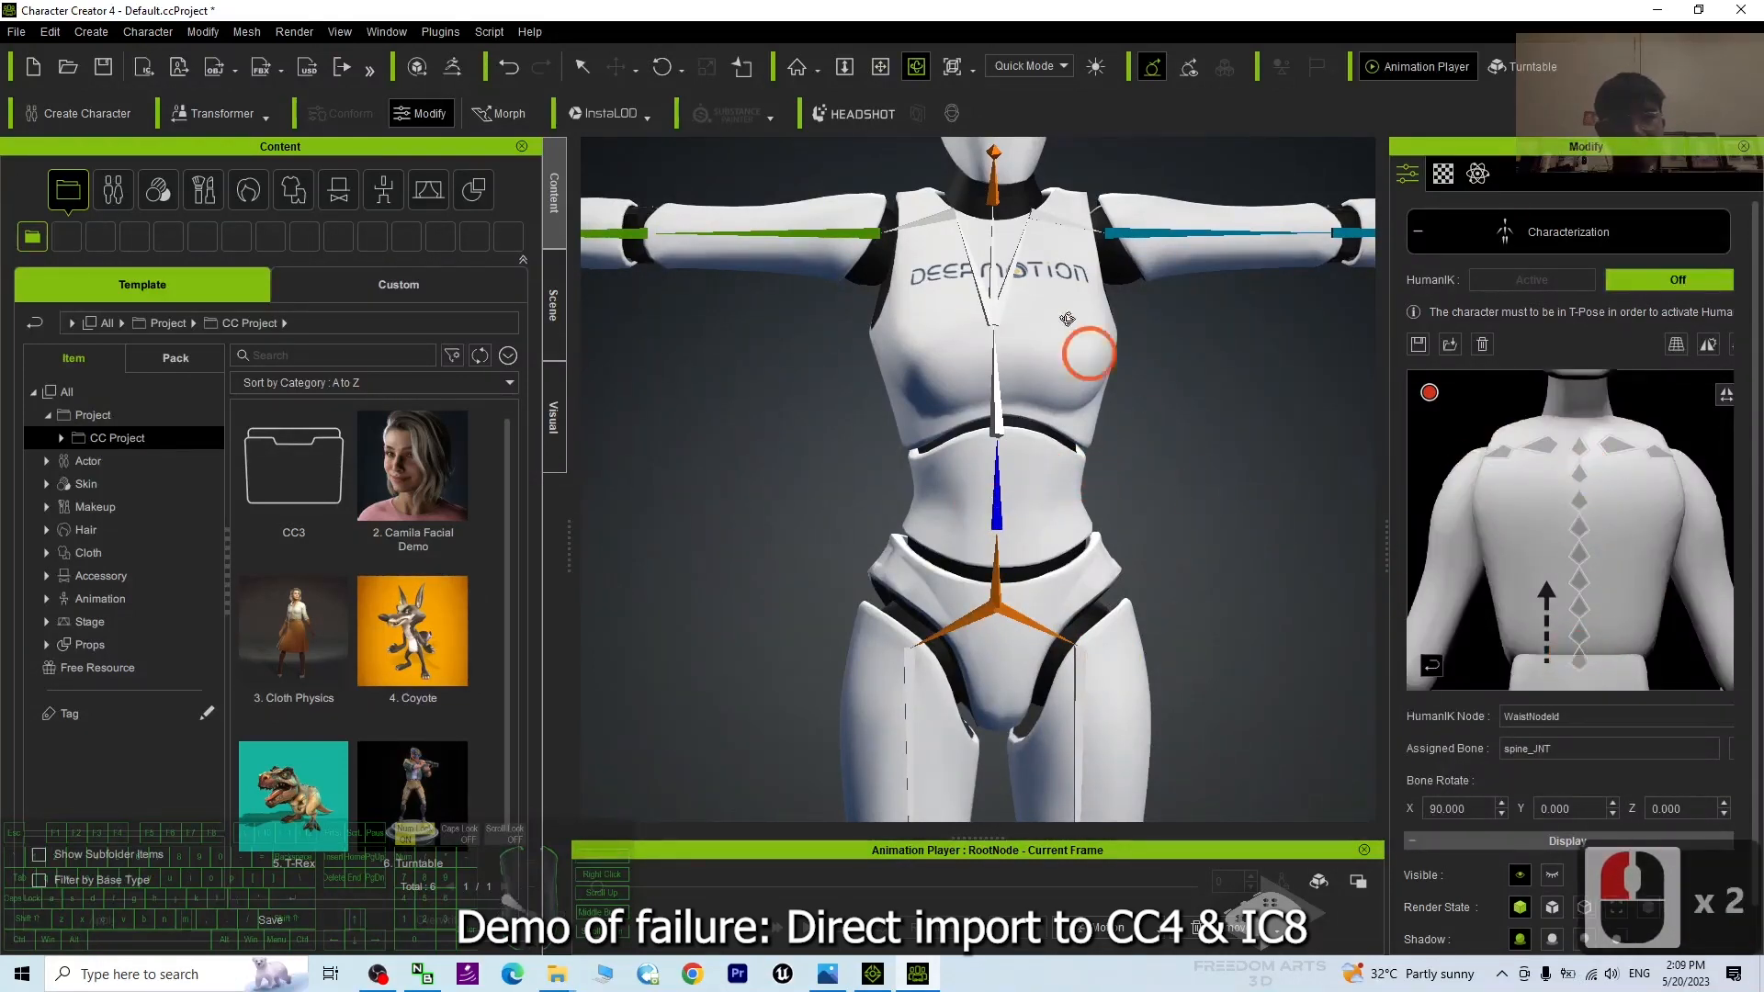
{"action": "left_click", "coordinate": [996, 404]}
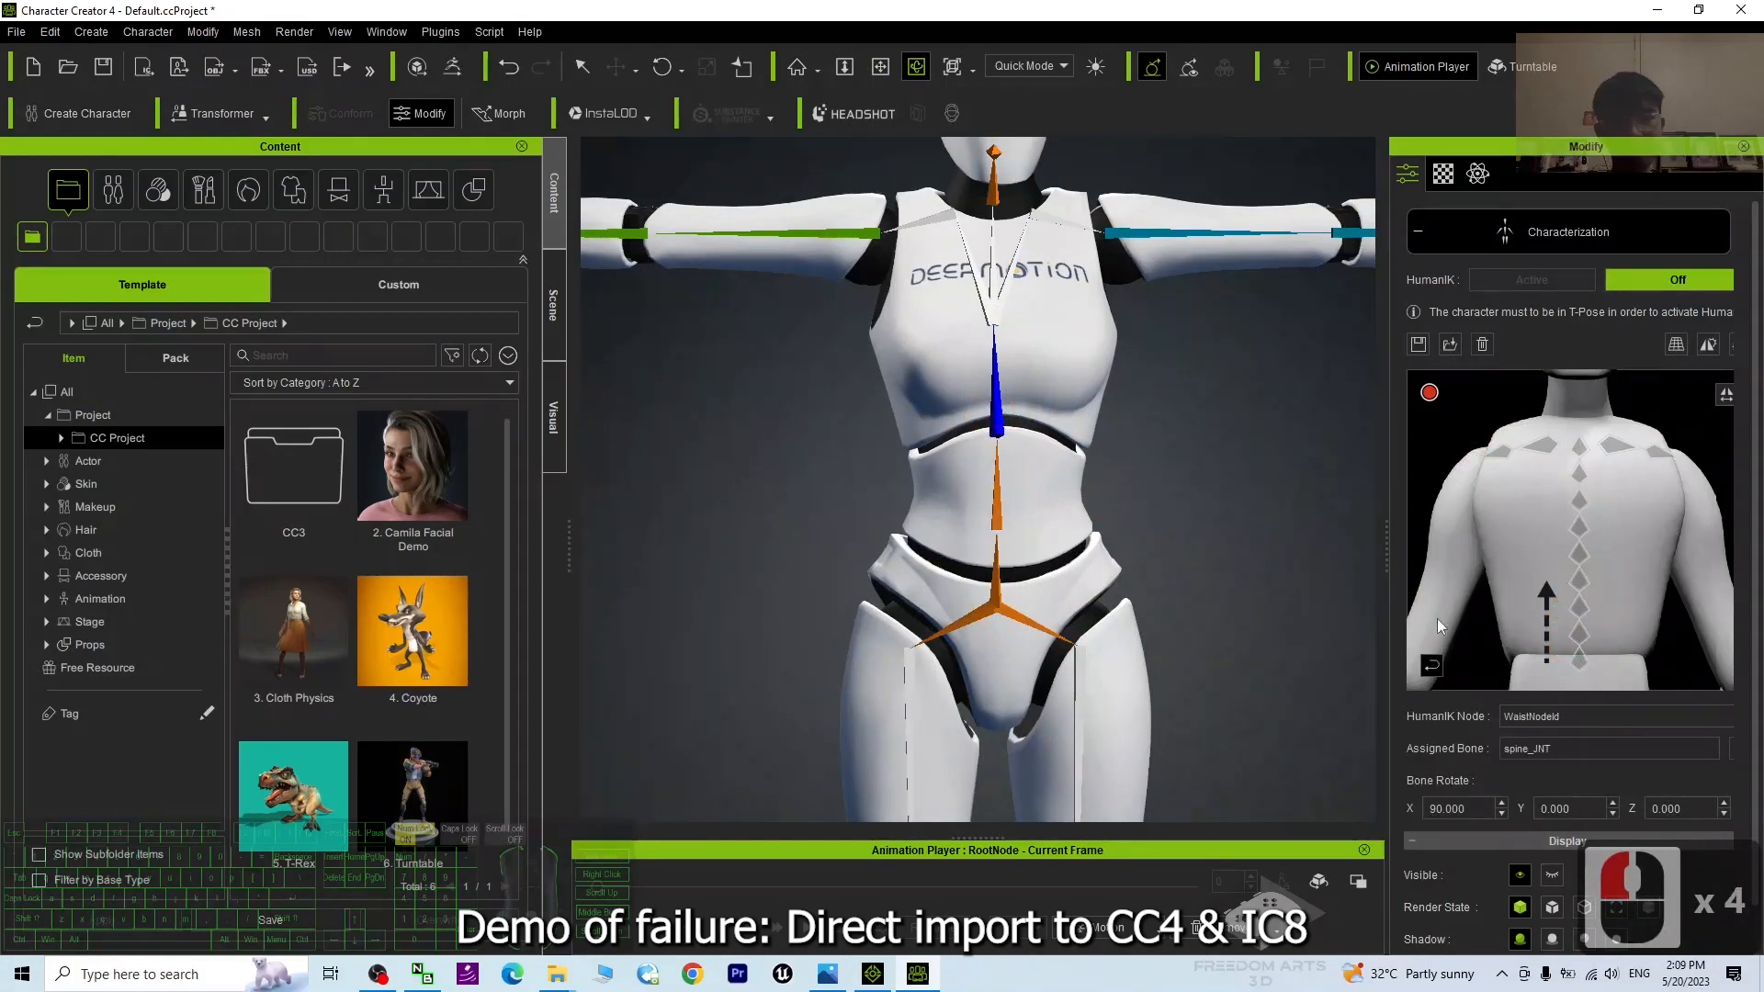
{"action": "left_click", "coordinate": [1579, 663]}
{"action": "left_click", "coordinate": [996, 409]}
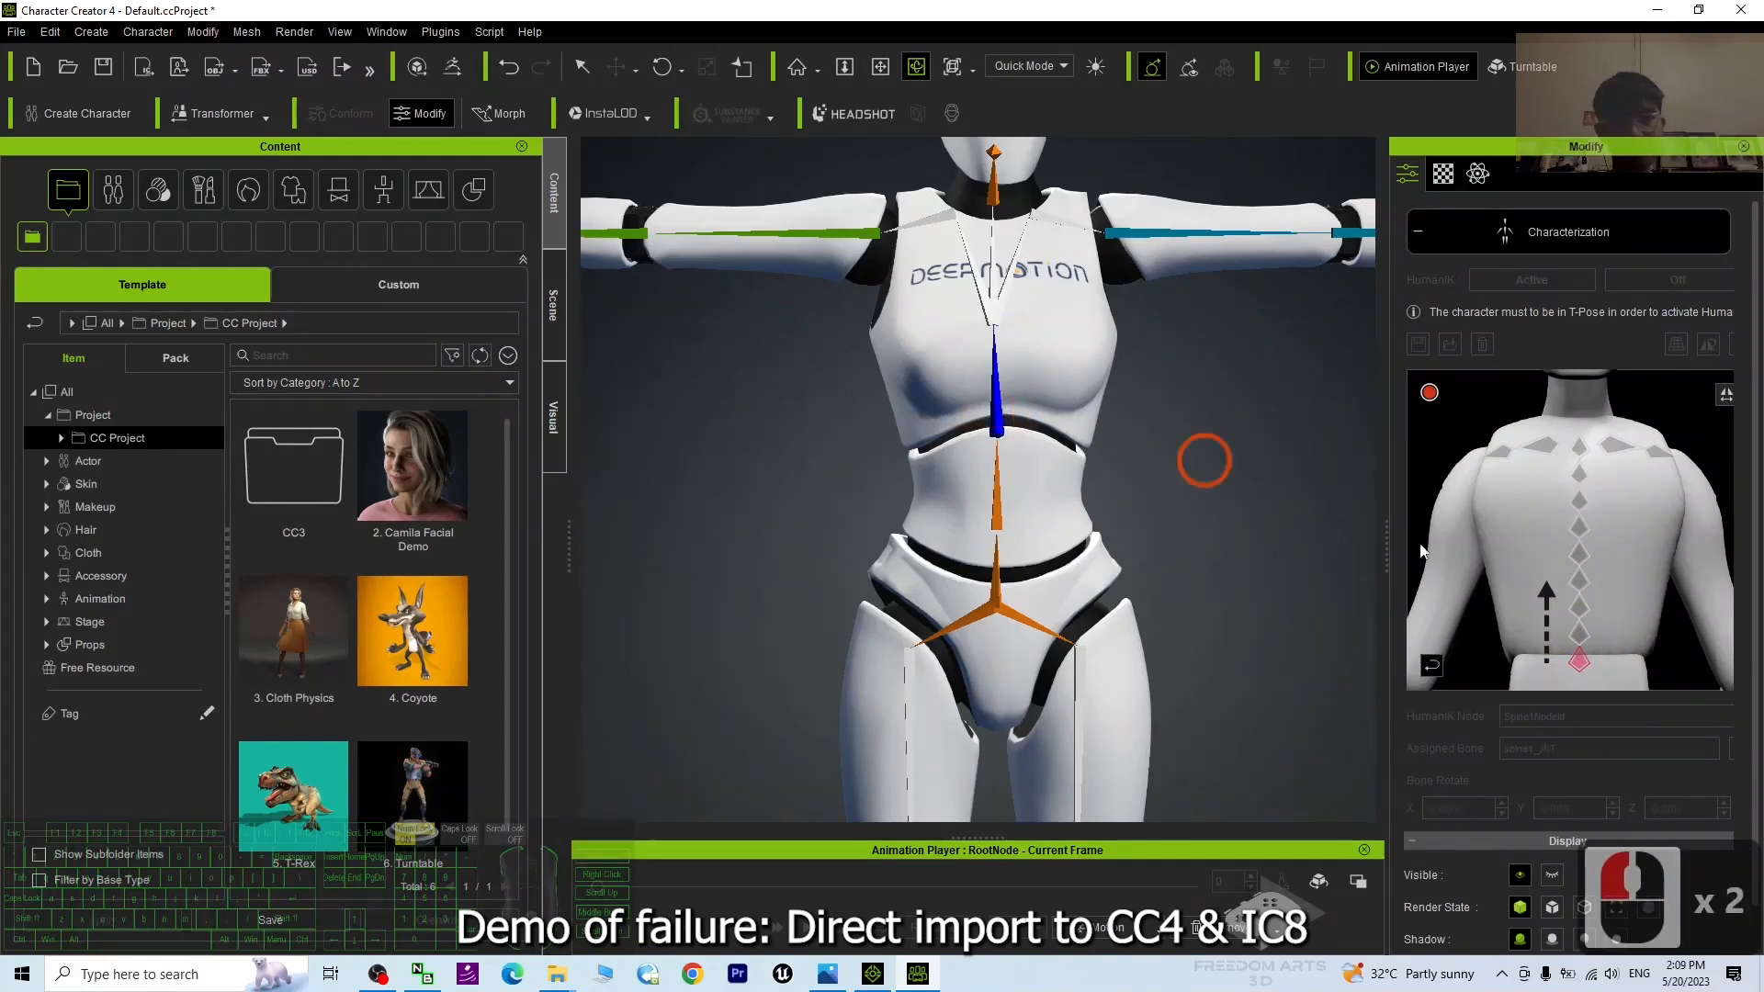
{"action": "left_click", "coordinate": [1575, 636]}
{"action": "left_click", "coordinate": [1044, 331]}
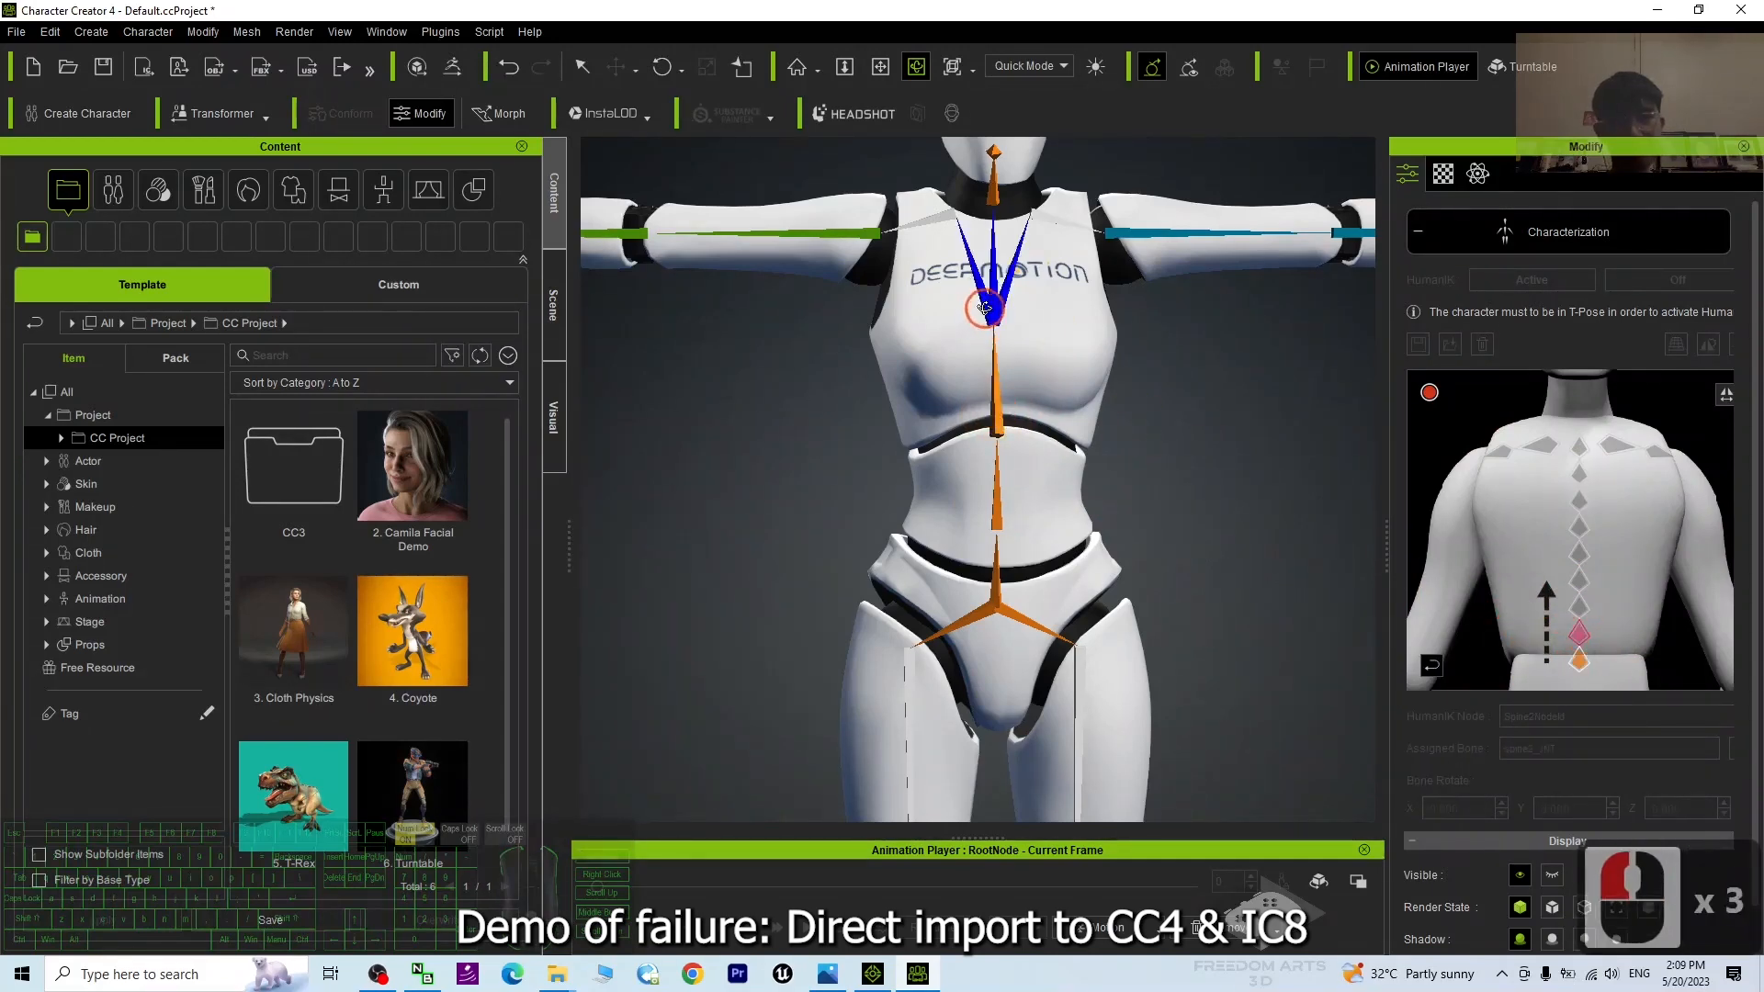
{"action": "scroll", "coordinate": [1218, 534], "scroll_direction": "down", "scroll_amount": 4}
{"action": "key", "text": "x"}
{"action": "left_click_drag", "start_coordinate": [1219, 534], "coordinate": [1161, 316]}
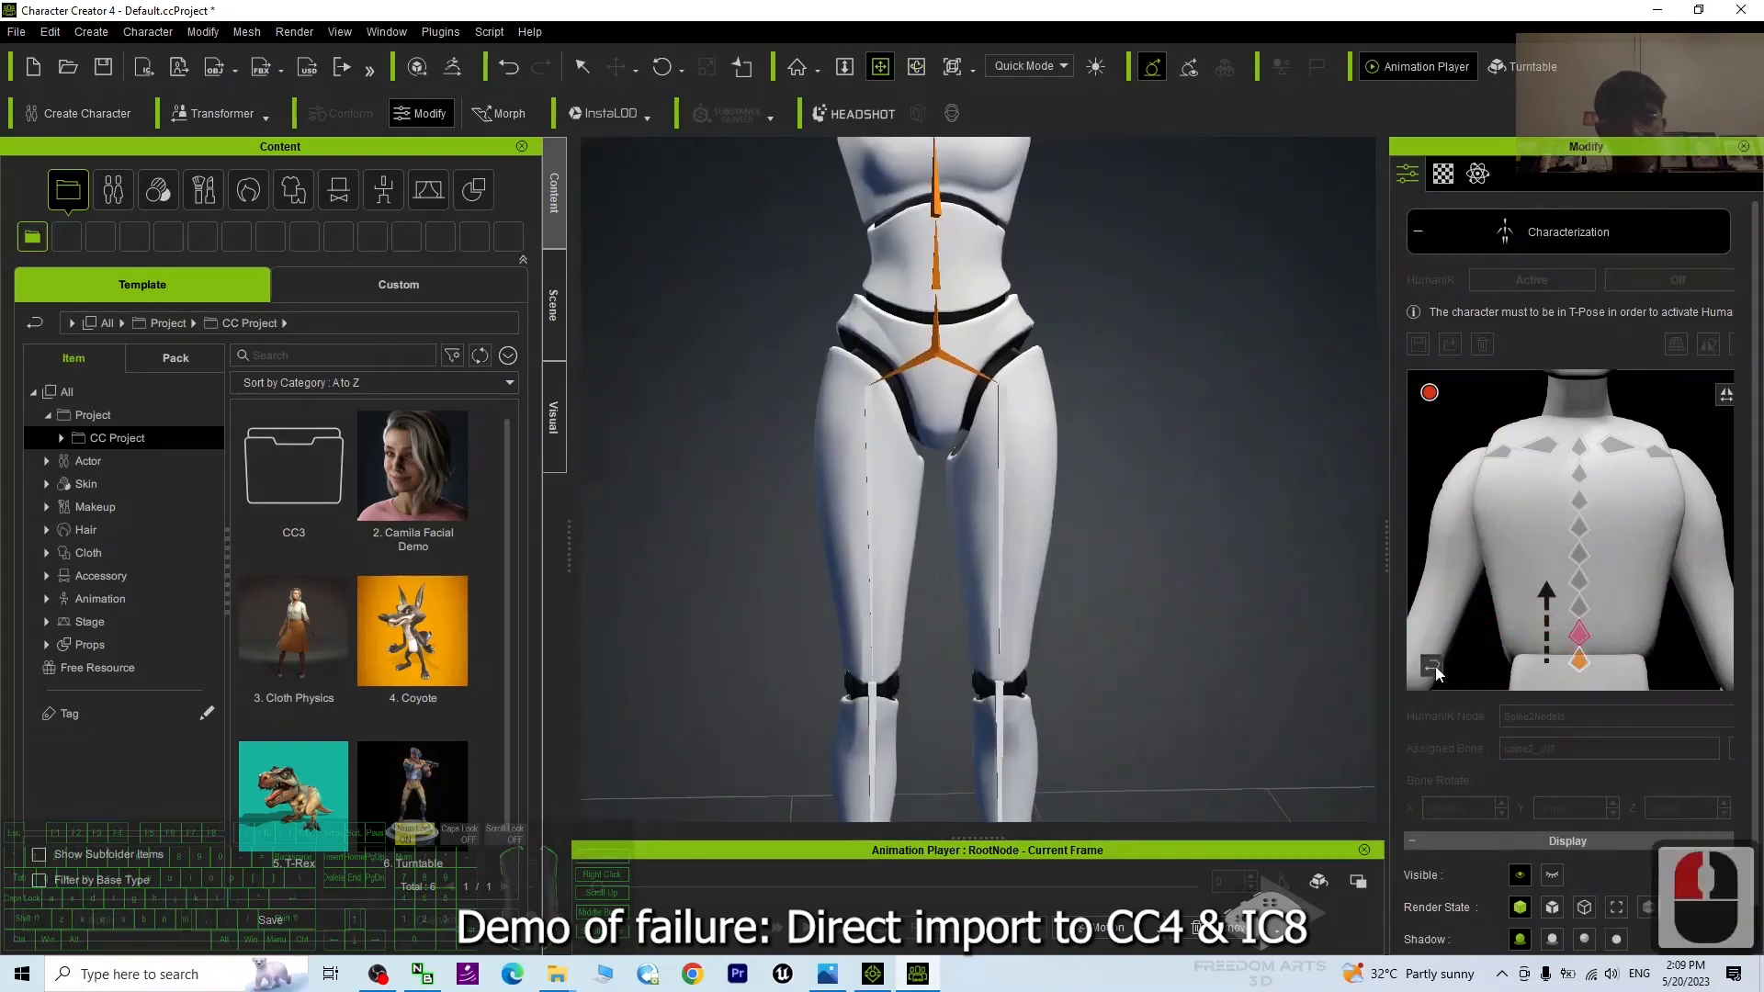
{"action": "left_click", "coordinate": [1436, 673]}
Assign the right thigh bone to the right hip node and the l_upleg_JNT bone to LeftHipNodeId
{"action": "scroll", "coordinate": [1173, 472], "scroll_direction": "down", "scroll_amount": 2}
{"action": "left_click_drag", "start_coordinate": [1186, 597], "coordinate": [1240, 500]}
{"action": "key", "text": "c"}
{"action": "left_click_drag", "start_coordinate": [1141, 498], "coordinate": [1163, 426]}
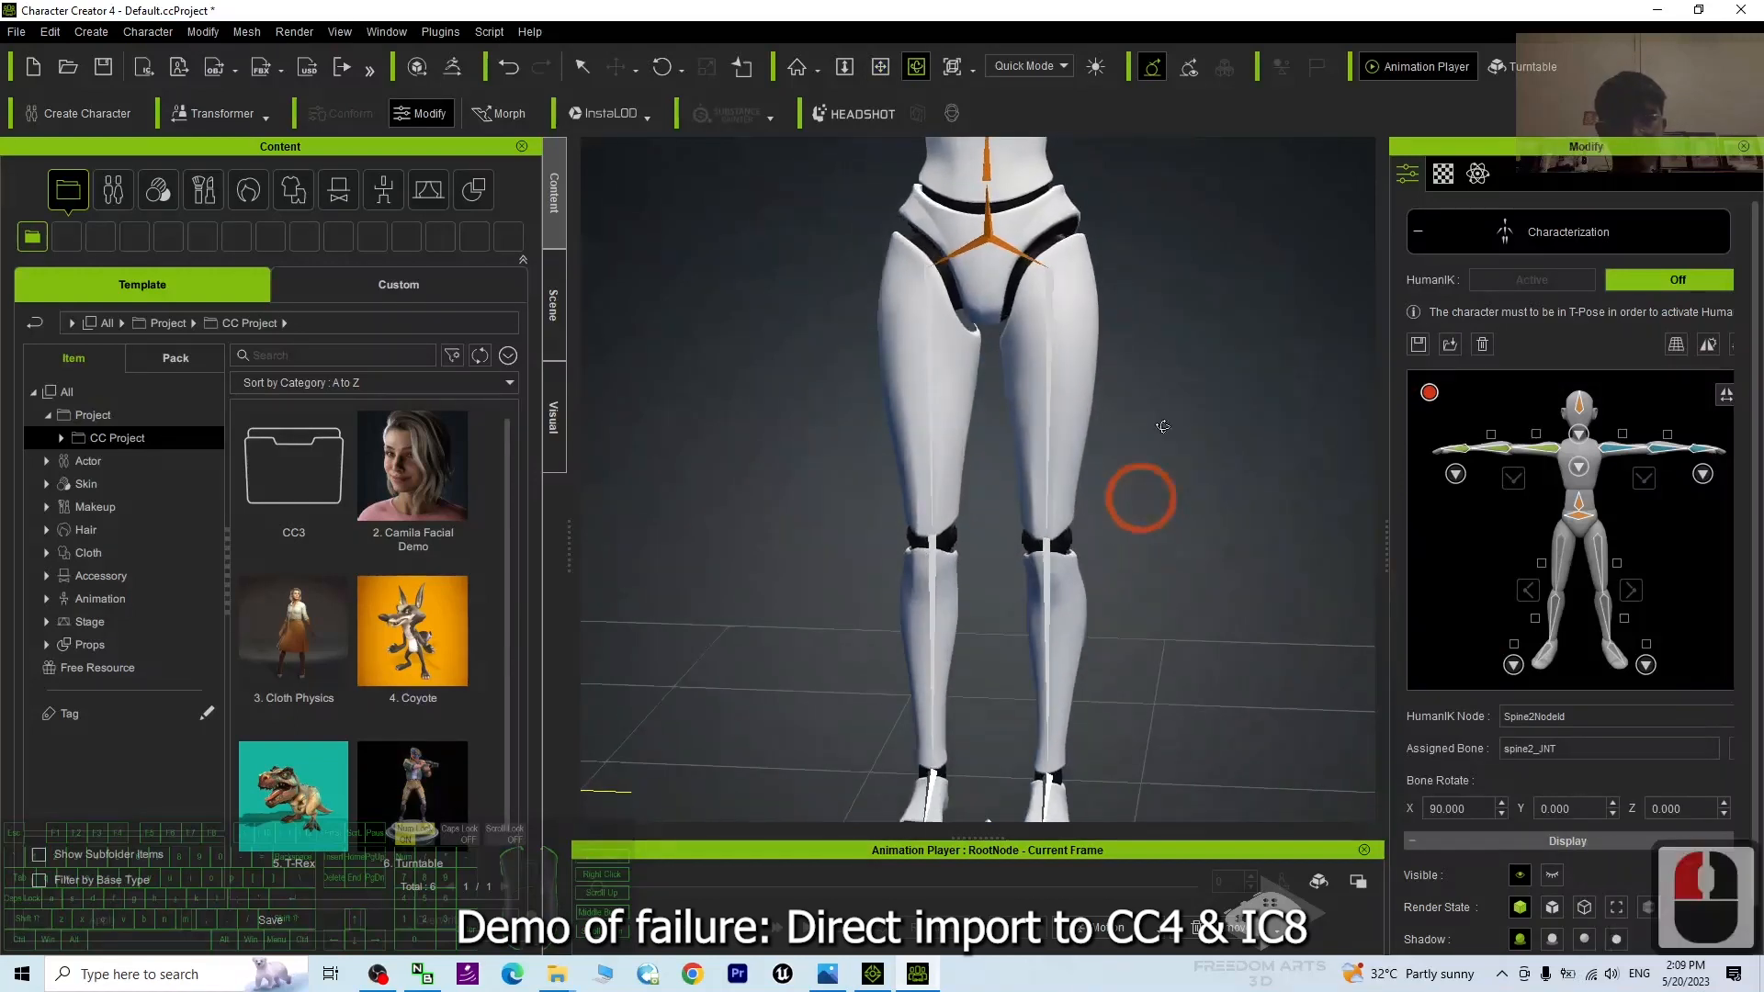
{"action": "scroll", "coordinate": [1163, 426], "scroll_direction": "up", "scroll_amount": 9}
{"action": "key", "text": "x"}
{"action": "left_click_drag", "start_coordinate": [1141, 313], "coordinate": [1111, 372]}
{"action": "left_click", "coordinate": [1461, 449]}
{"action": "left_click", "coordinate": [1562, 557]}
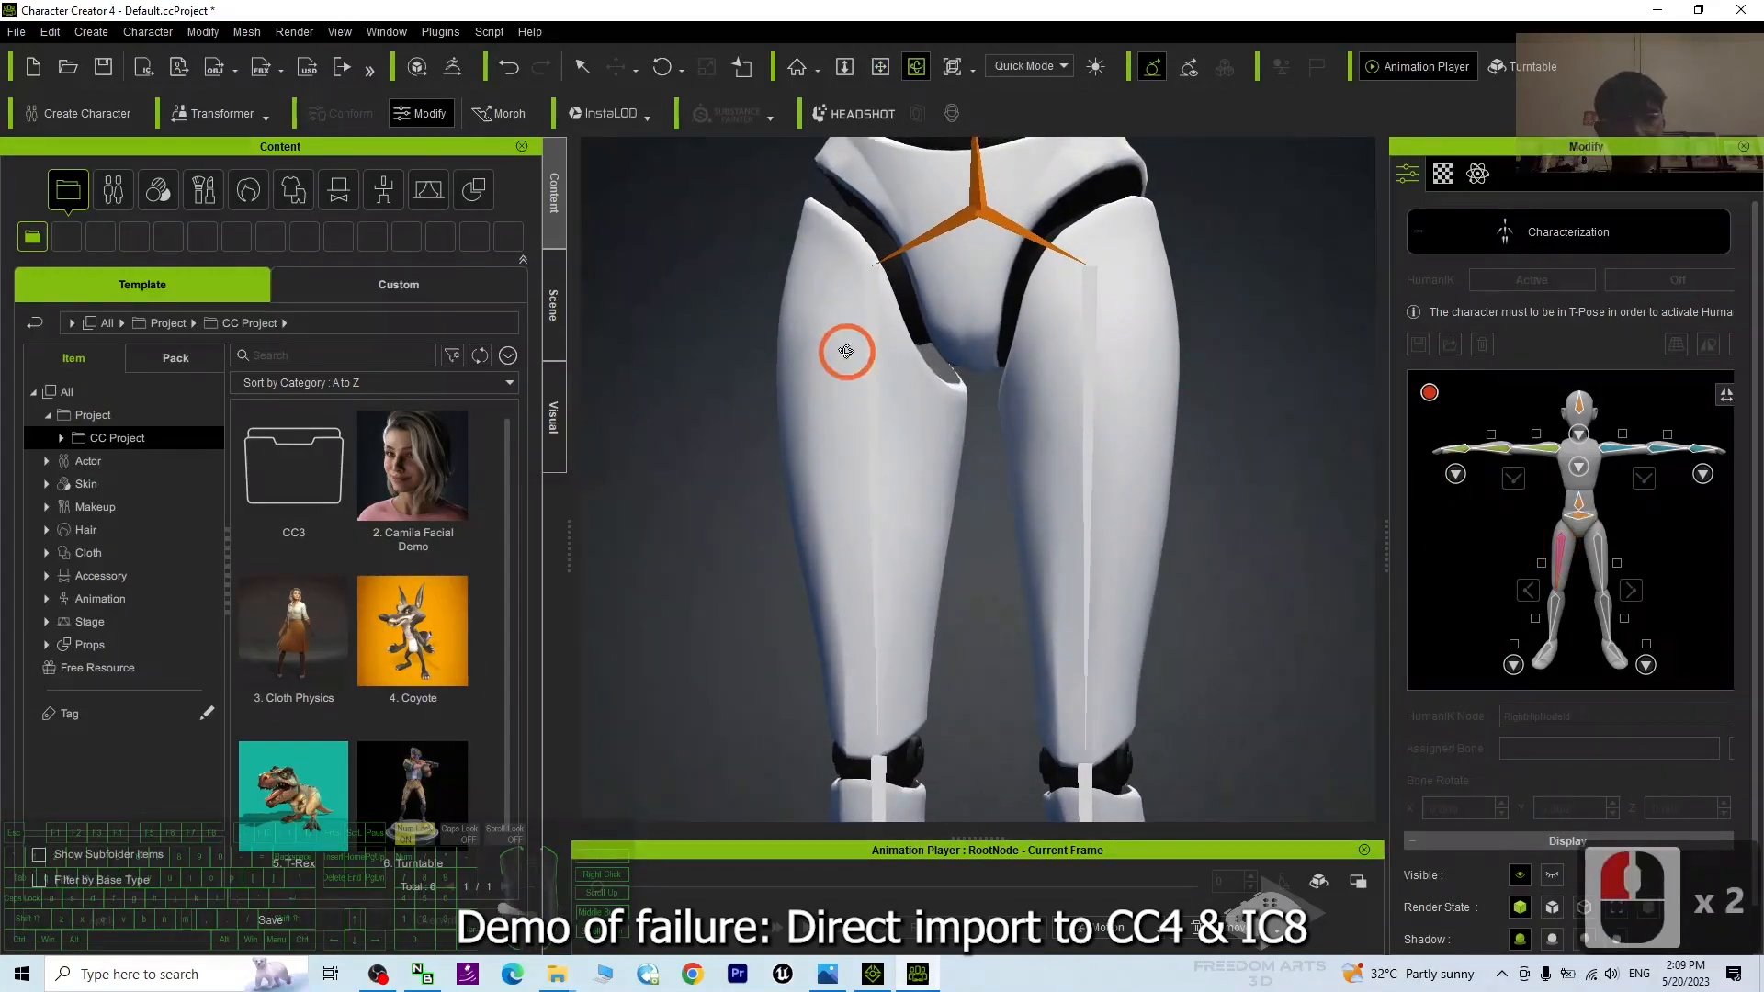
{"action": "left_click", "coordinate": [1598, 551]}
{"action": "left_click", "coordinate": [1082, 366]}
Assign the right shin bone to the right knee node and the l_leg_JNT bone to LeftKneeNodeId
{"action": "key", "text": "x"}
{"action": "left_click_drag", "start_coordinate": [1161, 598], "coordinate": [1130, 230]}
{"action": "left_click_drag", "start_coordinate": [1056, 530], "coordinate": [1133, 341]}
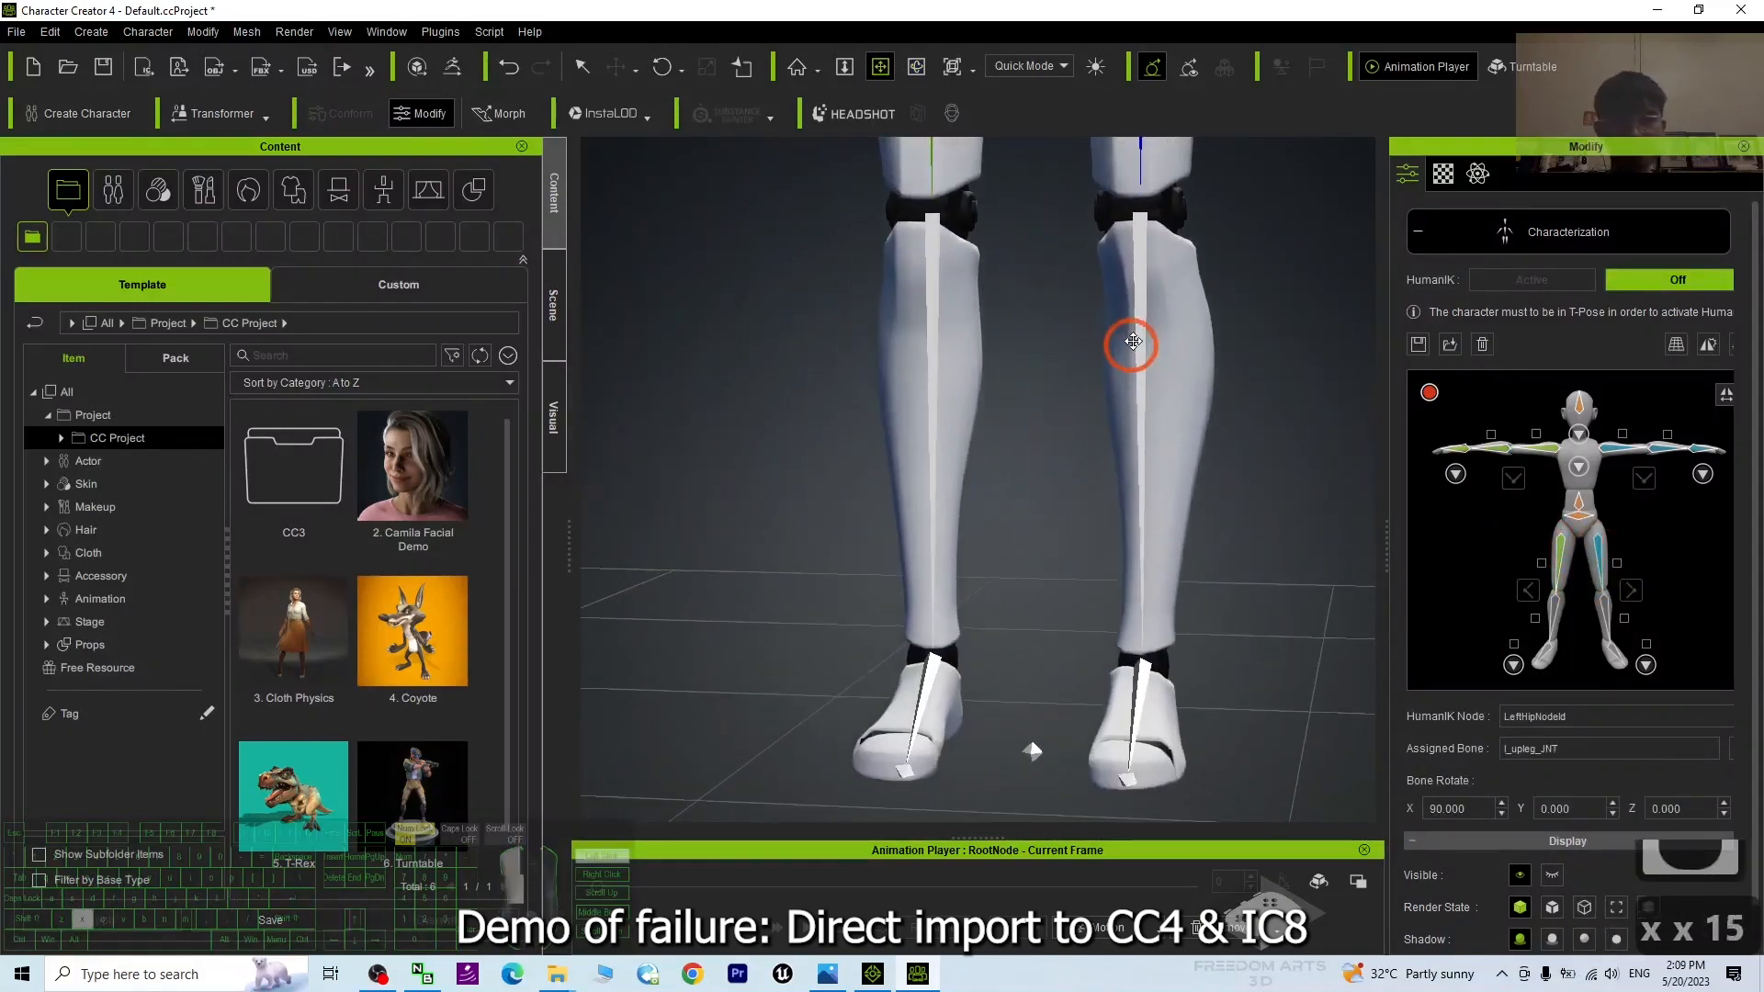
{"action": "left_click", "coordinate": [1555, 625]}
{"action": "left_click", "coordinate": [928, 315]}
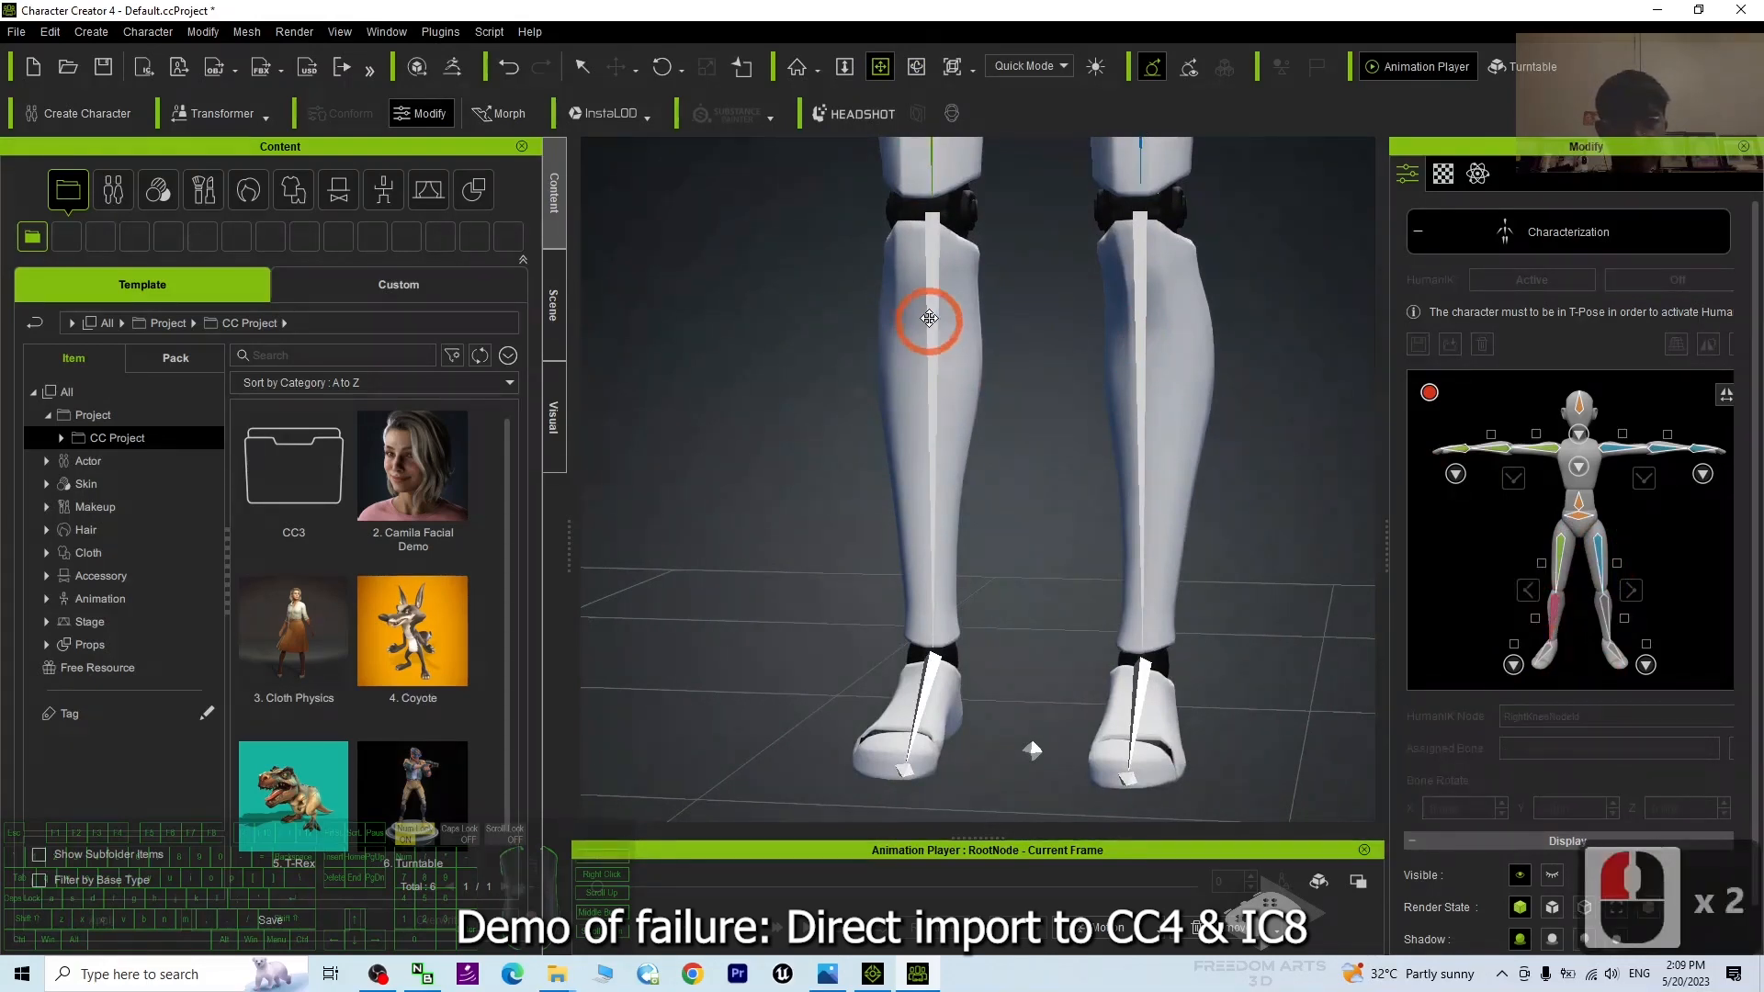
{"action": "left_click", "coordinate": [1586, 602]}
{"action": "left_click", "coordinate": [1119, 284]}
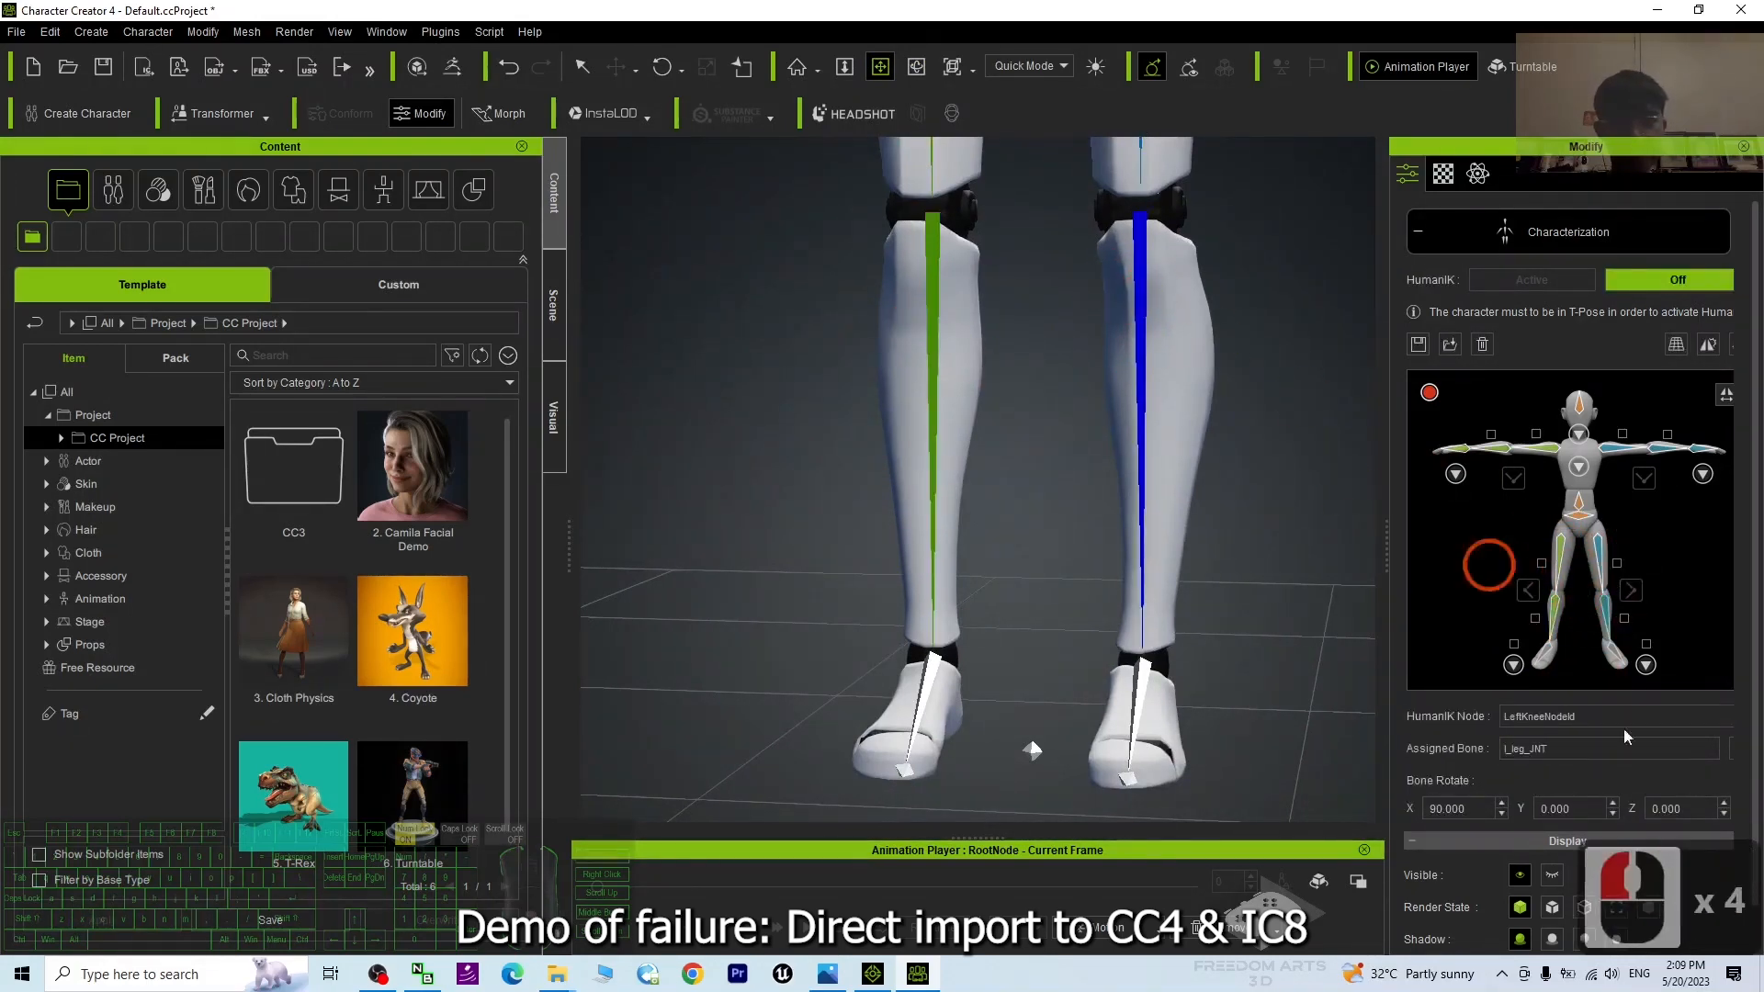
Assign the r_foot_JNT bone to RightAnkleNodeId and the l_foot_JNT bone to LeftAnkleNodeId
{"action": "left_click", "coordinate": [1550, 663]}
{"action": "left_click", "coordinate": [1141, 685]}
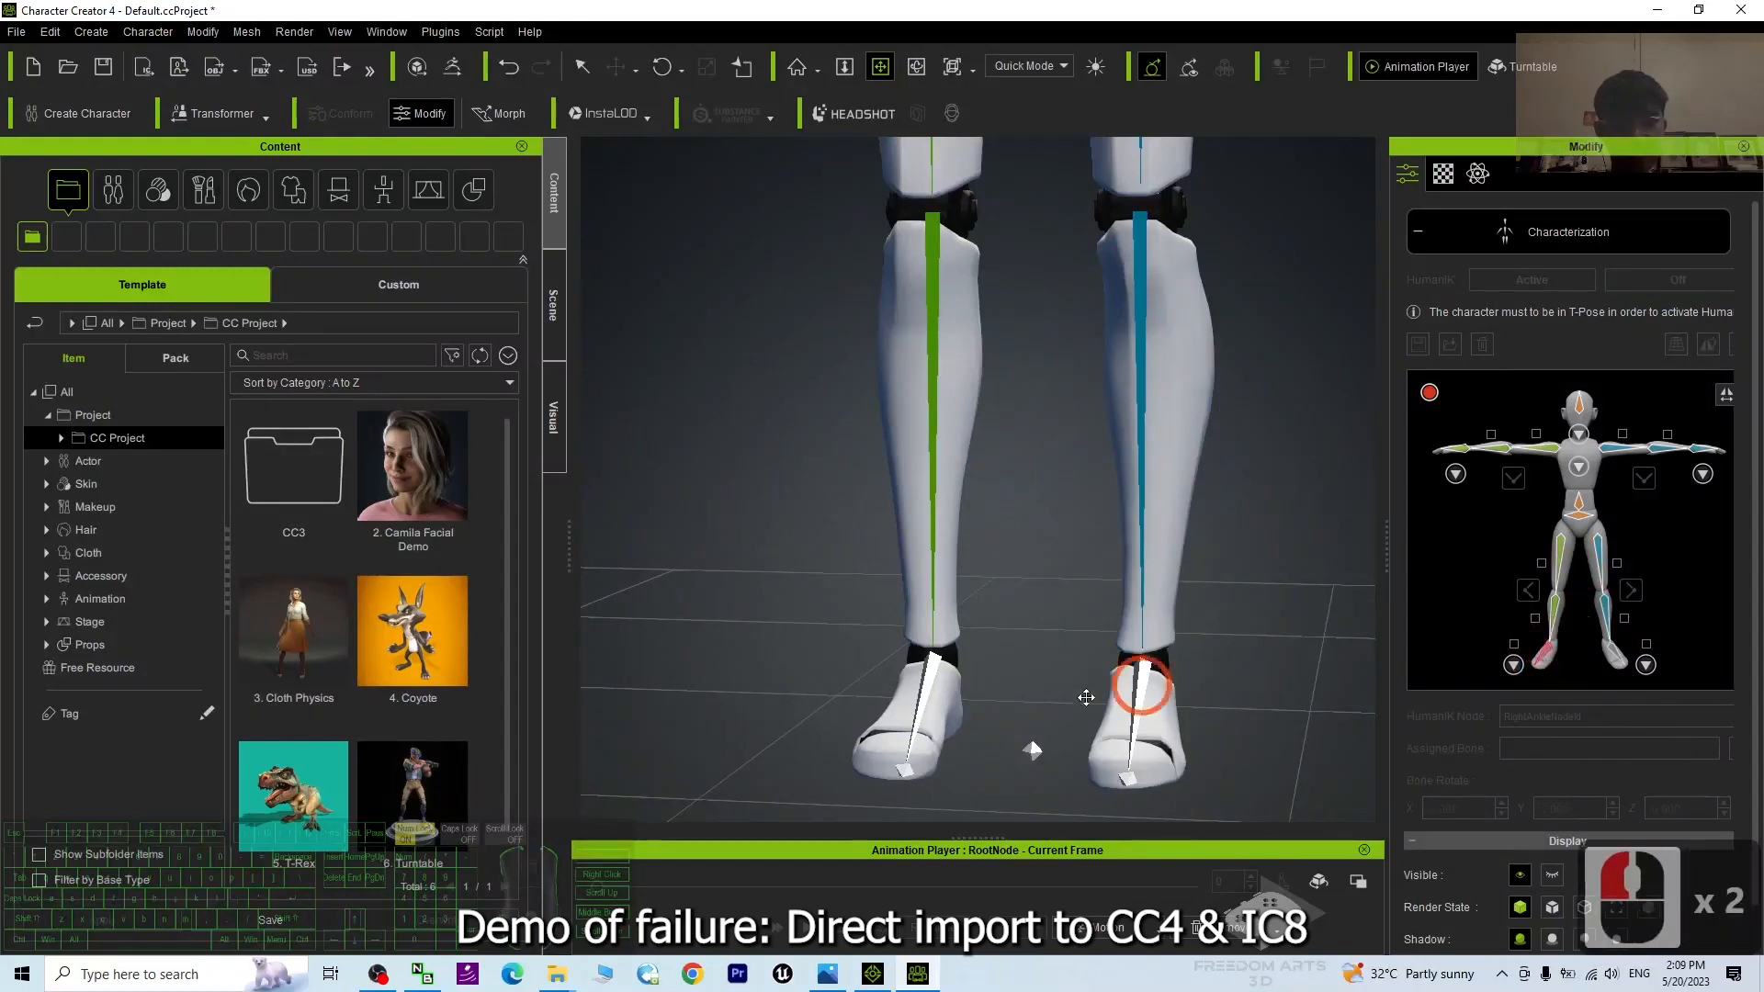
{"action": "left_click", "coordinate": [948, 689]}
{"action": "left_click", "coordinate": [1614, 650]}
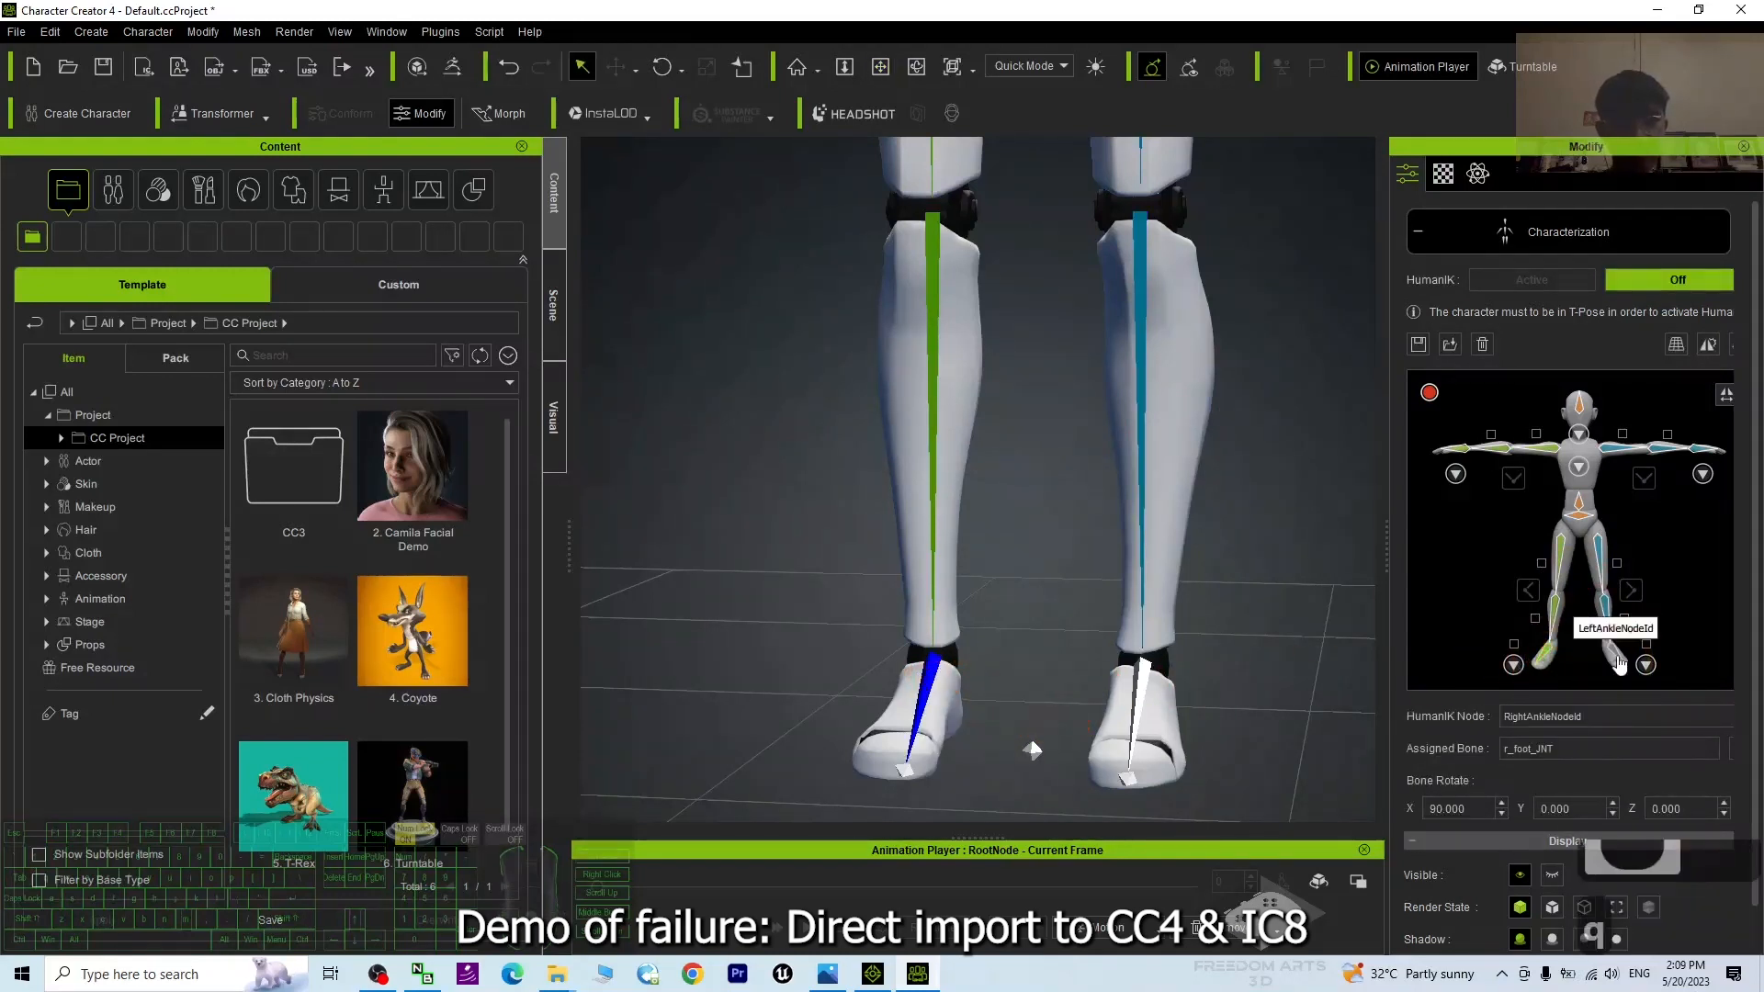
{"action": "left_click", "coordinate": [1144, 676]}
Activate HumanIK for the fully mapped character in T-pose
{"action": "scroll", "coordinate": [1158, 614], "scroll_direction": "down", "scroll_amount": 10}
{"action": "key", "text": "x"}
{"action": "left_click_drag", "start_coordinate": [1073, 395], "coordinate": [1057, 796]}
{"action": "scroll", "coordinate": [1153, 441], "scroll_direction": "down", "scroll_amount": 3}
{"action": "key", "text": "x"}
{"action": "mouse_move", "coordinate": [1110, 511]}
{"action": "left_mouse_down"}
{"action": "mouse_move", "coordinate": [1115, 473]}
{"action": "mouse_move", "coordinate": [1256, 448]}
{"action": "mouse_move", "coordinate": [1128, 442]}
{"action": "mouse_move", "coordinate": [1099, 484]}
{"action": "left_mouse_up"}
{"action": "key", "text": "c"}
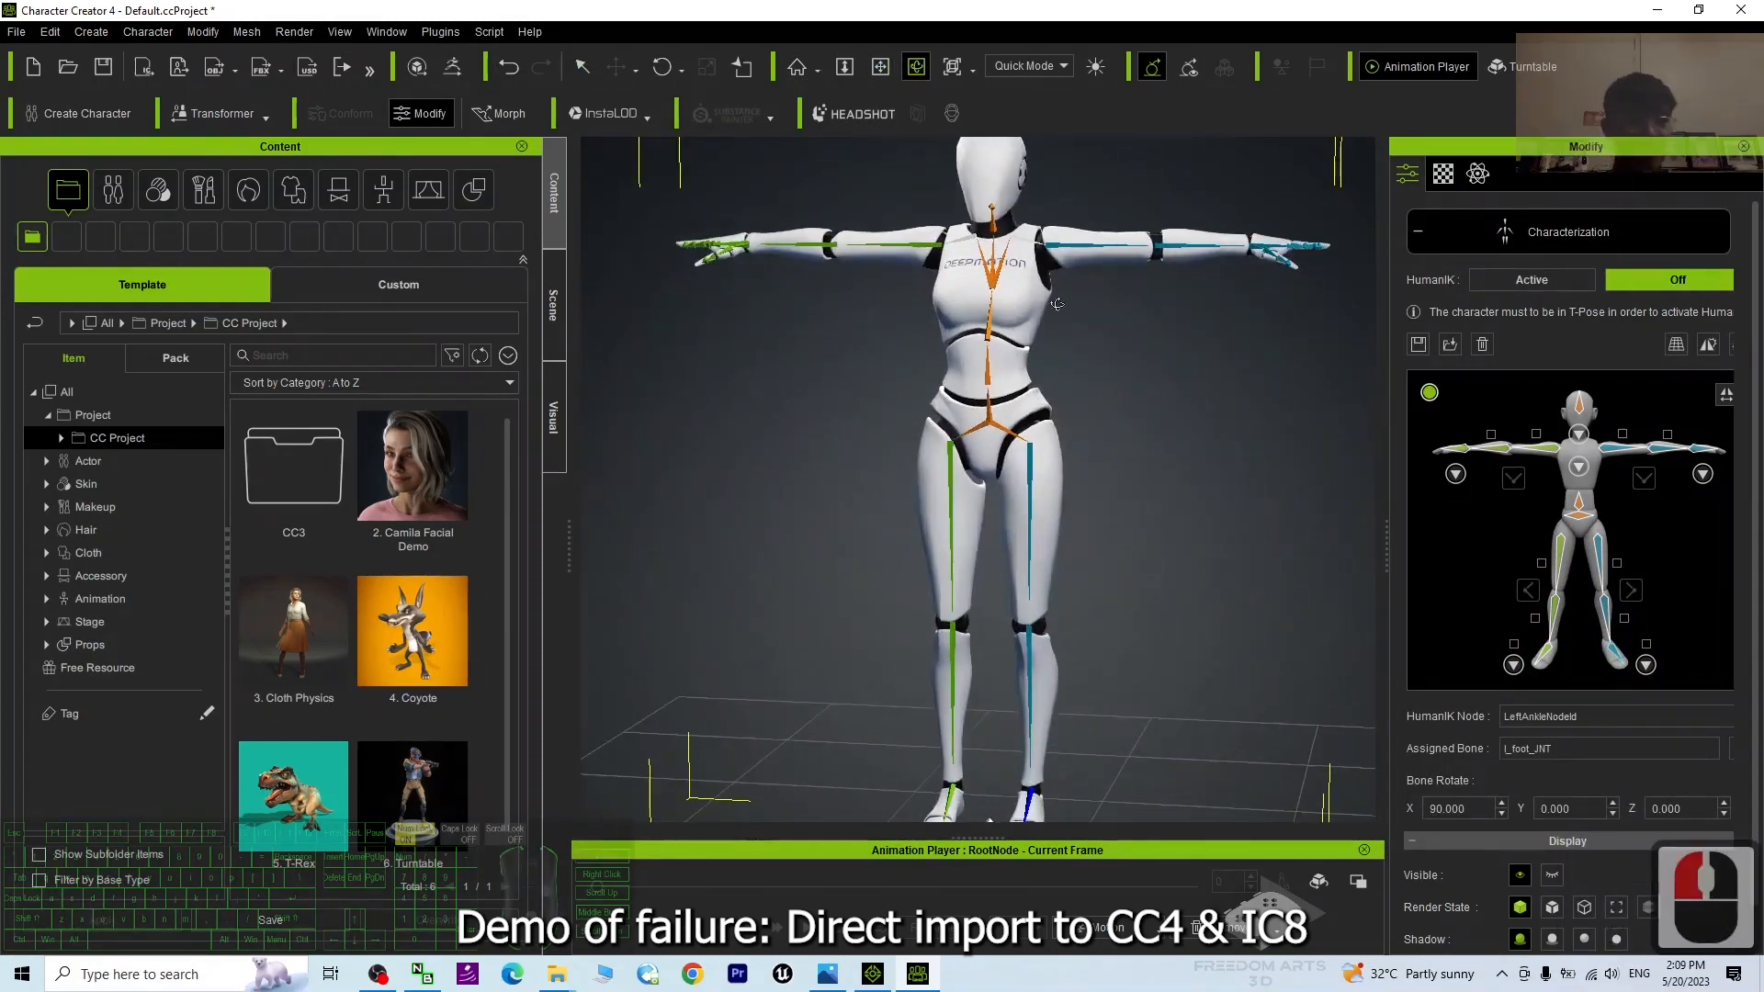
{"action": "left_click", "coordinate": [1536, 282]}
{"action": "left_click", "coordinate": [912, 429]}
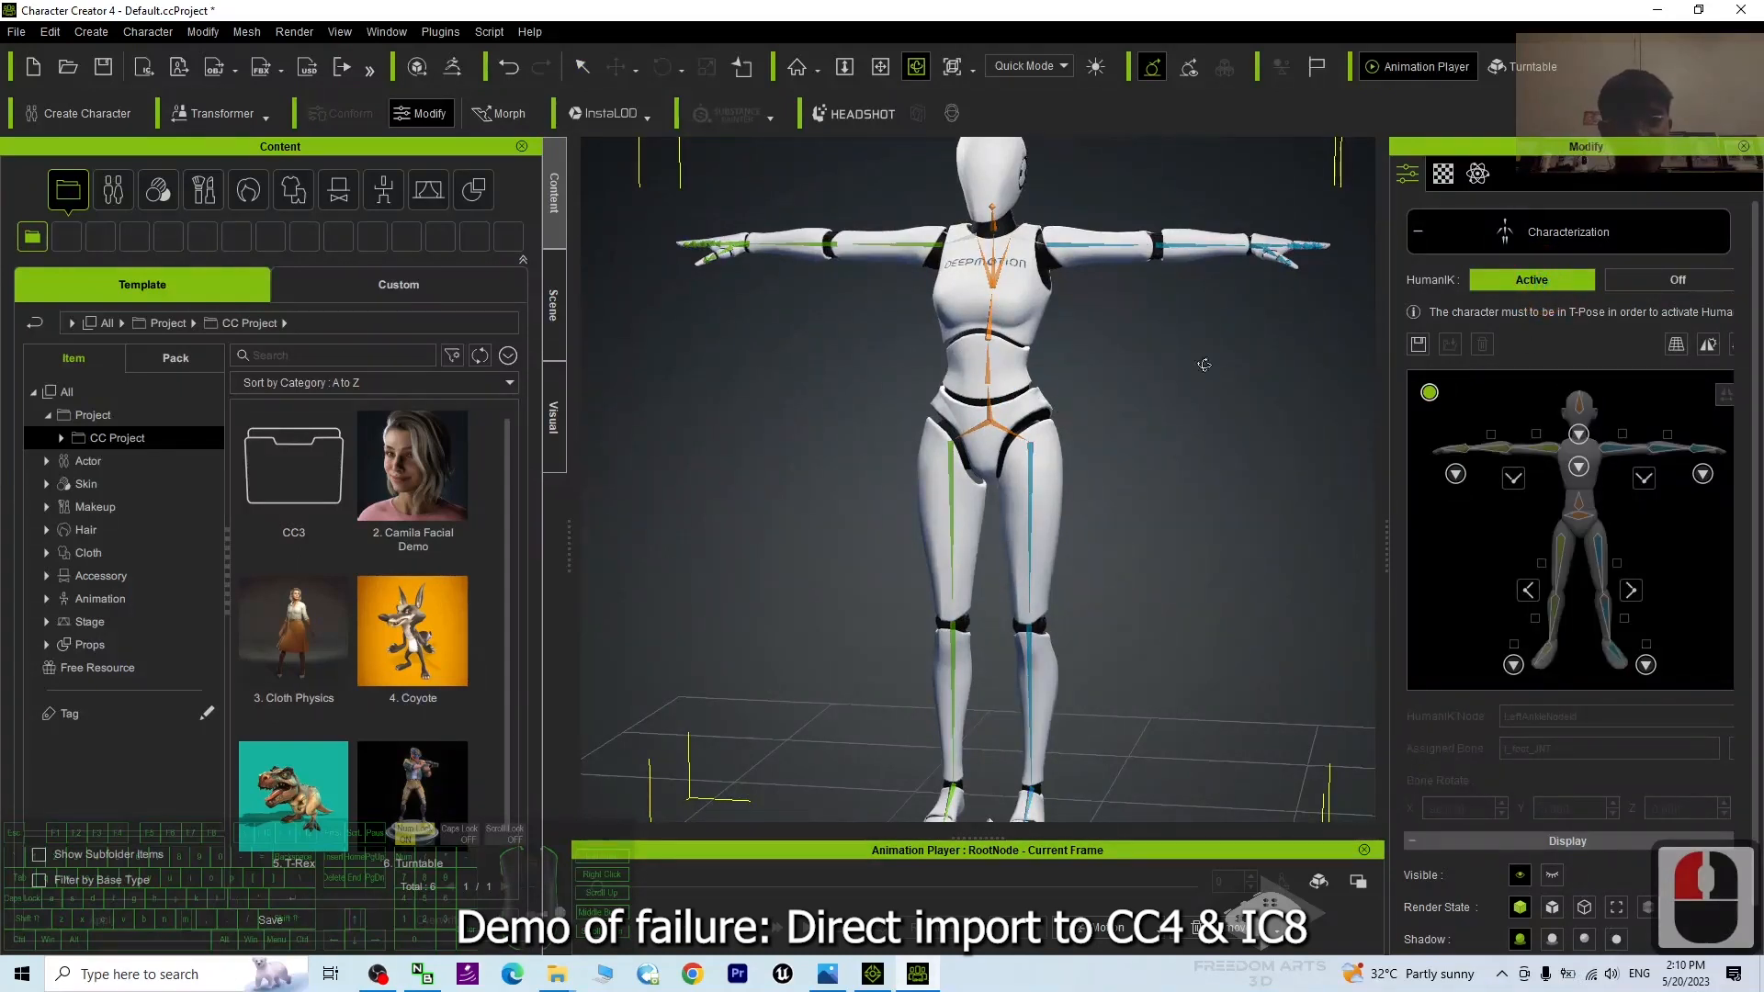
Leave the Characterization mode, return to the character's general modify settings and frame the whole character
{"action": "scroll", "coordinate": [1100, 546], "scroll_direction": "down", "scroll_amount": 3}
{"action": "scroll", "coordinate": [1103, 551], "scroll_direction": "up", "scroll_amount": 1}
{"action": "key", "text": "x"}
{"action": "left_click_drag", "start_coordinate": [1104, 554], "coordinate": [1139, 499]}
{"action": "key", "text": "c"}
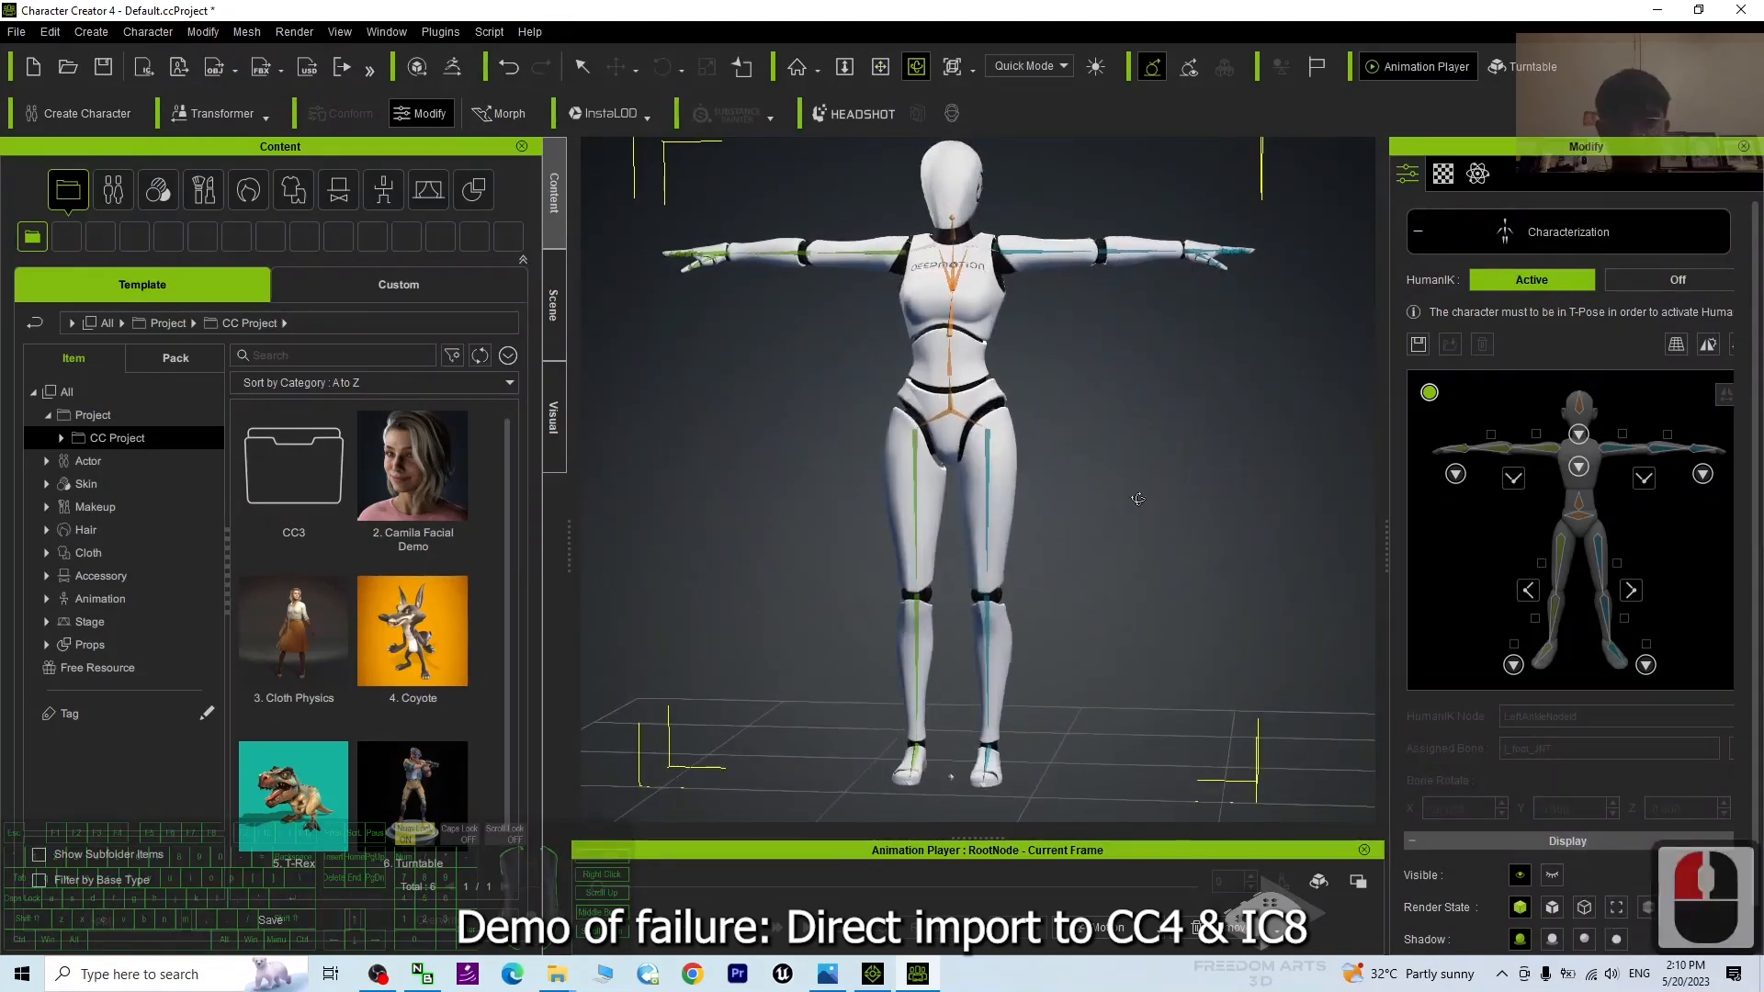
{"action": "left_click", "coordinate": [1569, 240]}
{"action": "scroll", "coordinate": [1248, 555], "scroll_direction": "down", "scroll_amount": 7}
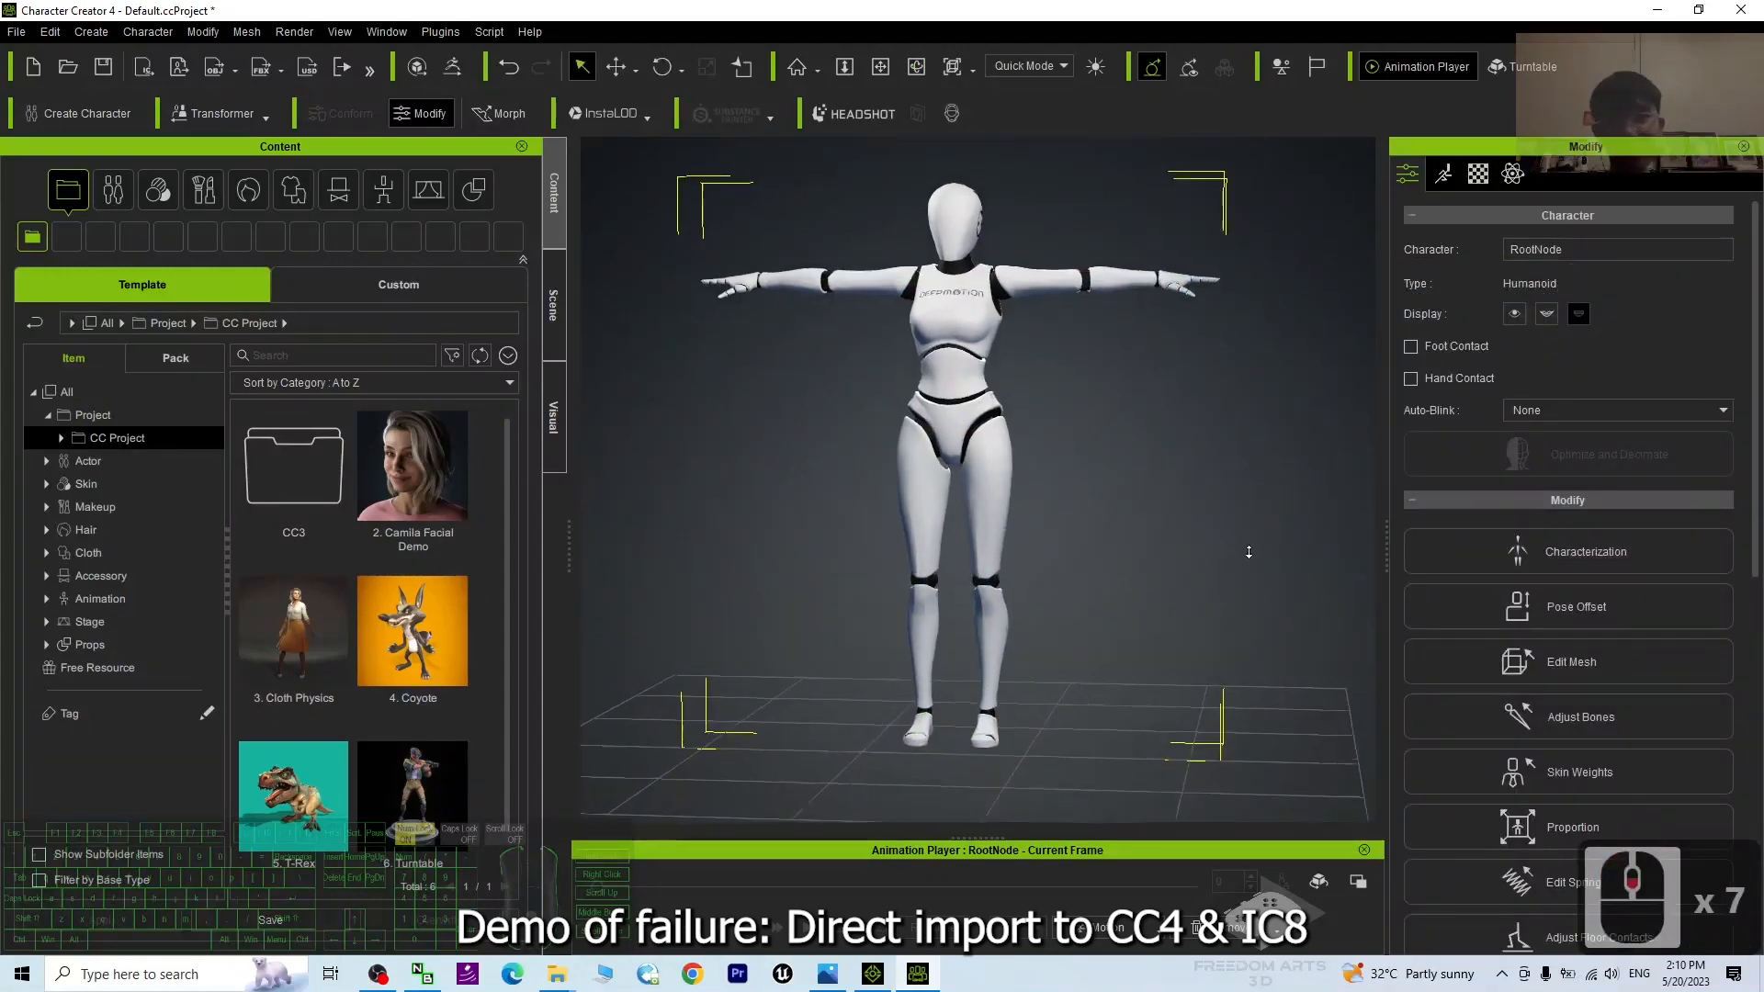
{"action": "scroll", "coordinate": [1247, 555], "scroll_direction": "up", "scroll_amount": 4}
{"action": "key", "text": "x"}
{"action": "left_click_drag", "start_coordinate": [1185, 539], "coordinate": [1172, 560]}
Switch to the 003_Adult_Female folder in File Explorer, create a subfolder named From CC4 and open it
{"action": "left_click_drag", "start_coordinate": [571, 7], "coordinate": [1315, 42]}
{"action": "left_click", "coordinate": [334, 382]}
{"action": "left_click", "coordinate": [312, 456]}
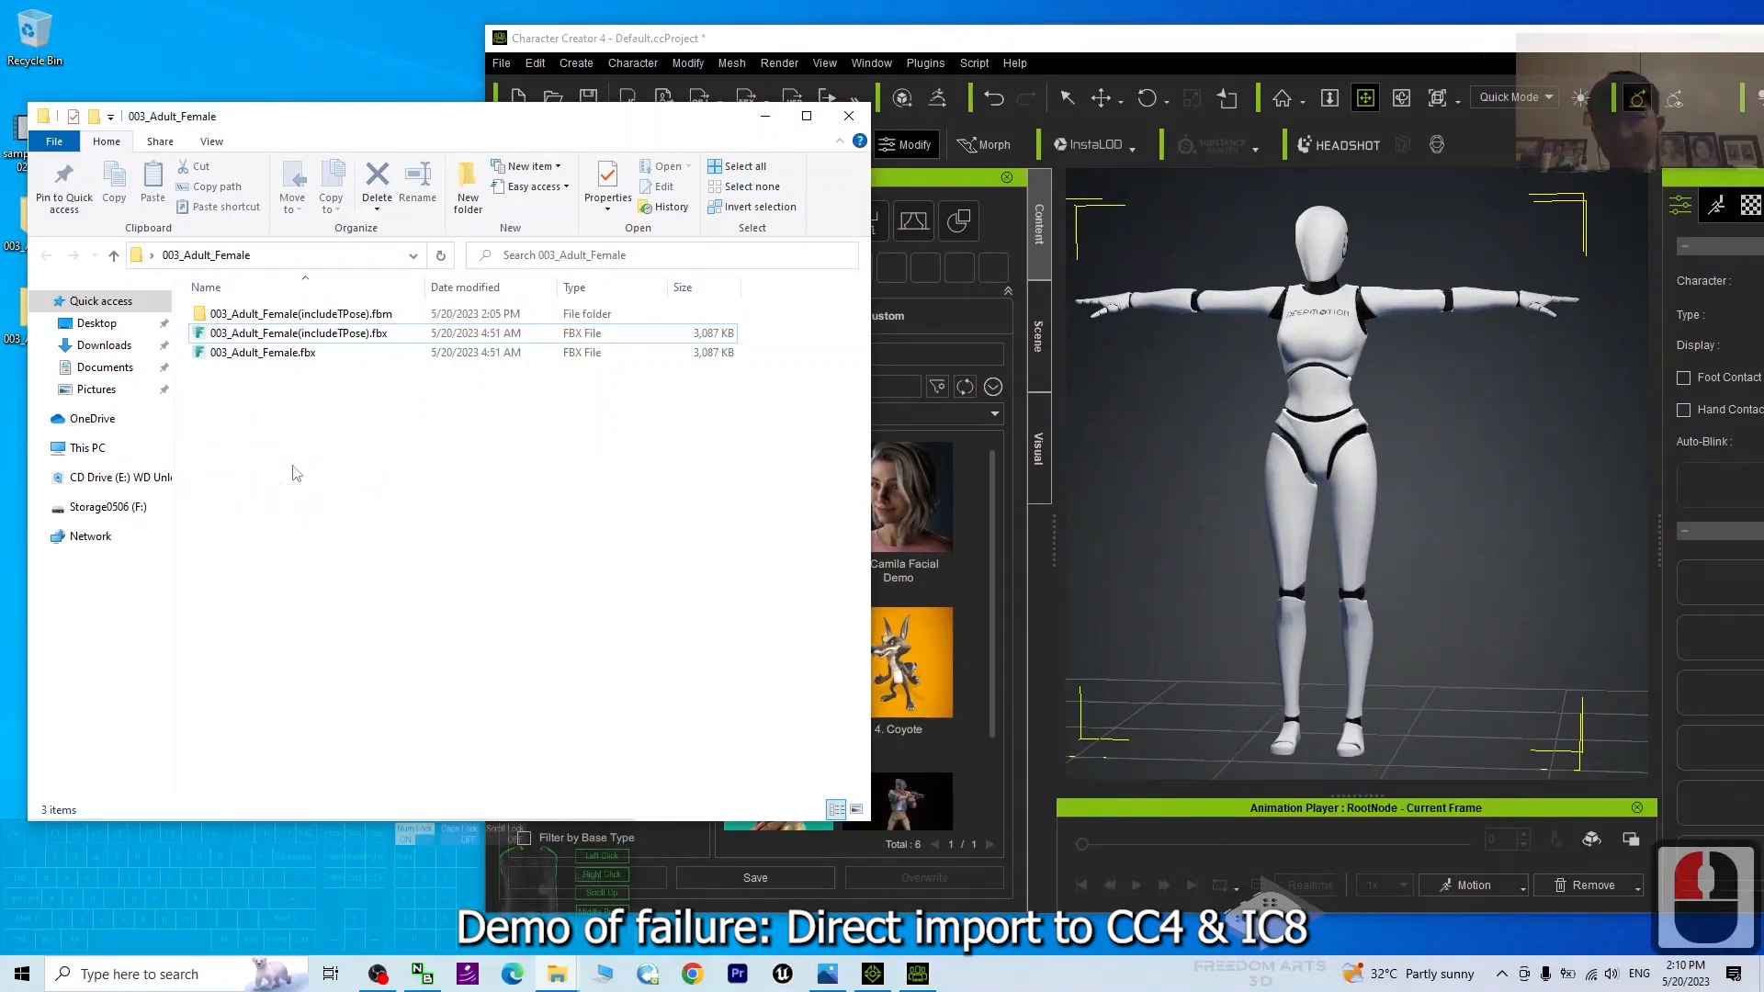
{"action": "right_click", "coordinate": [220, 484]}
{"action": "left_click", "coordinate": [268, 700]}
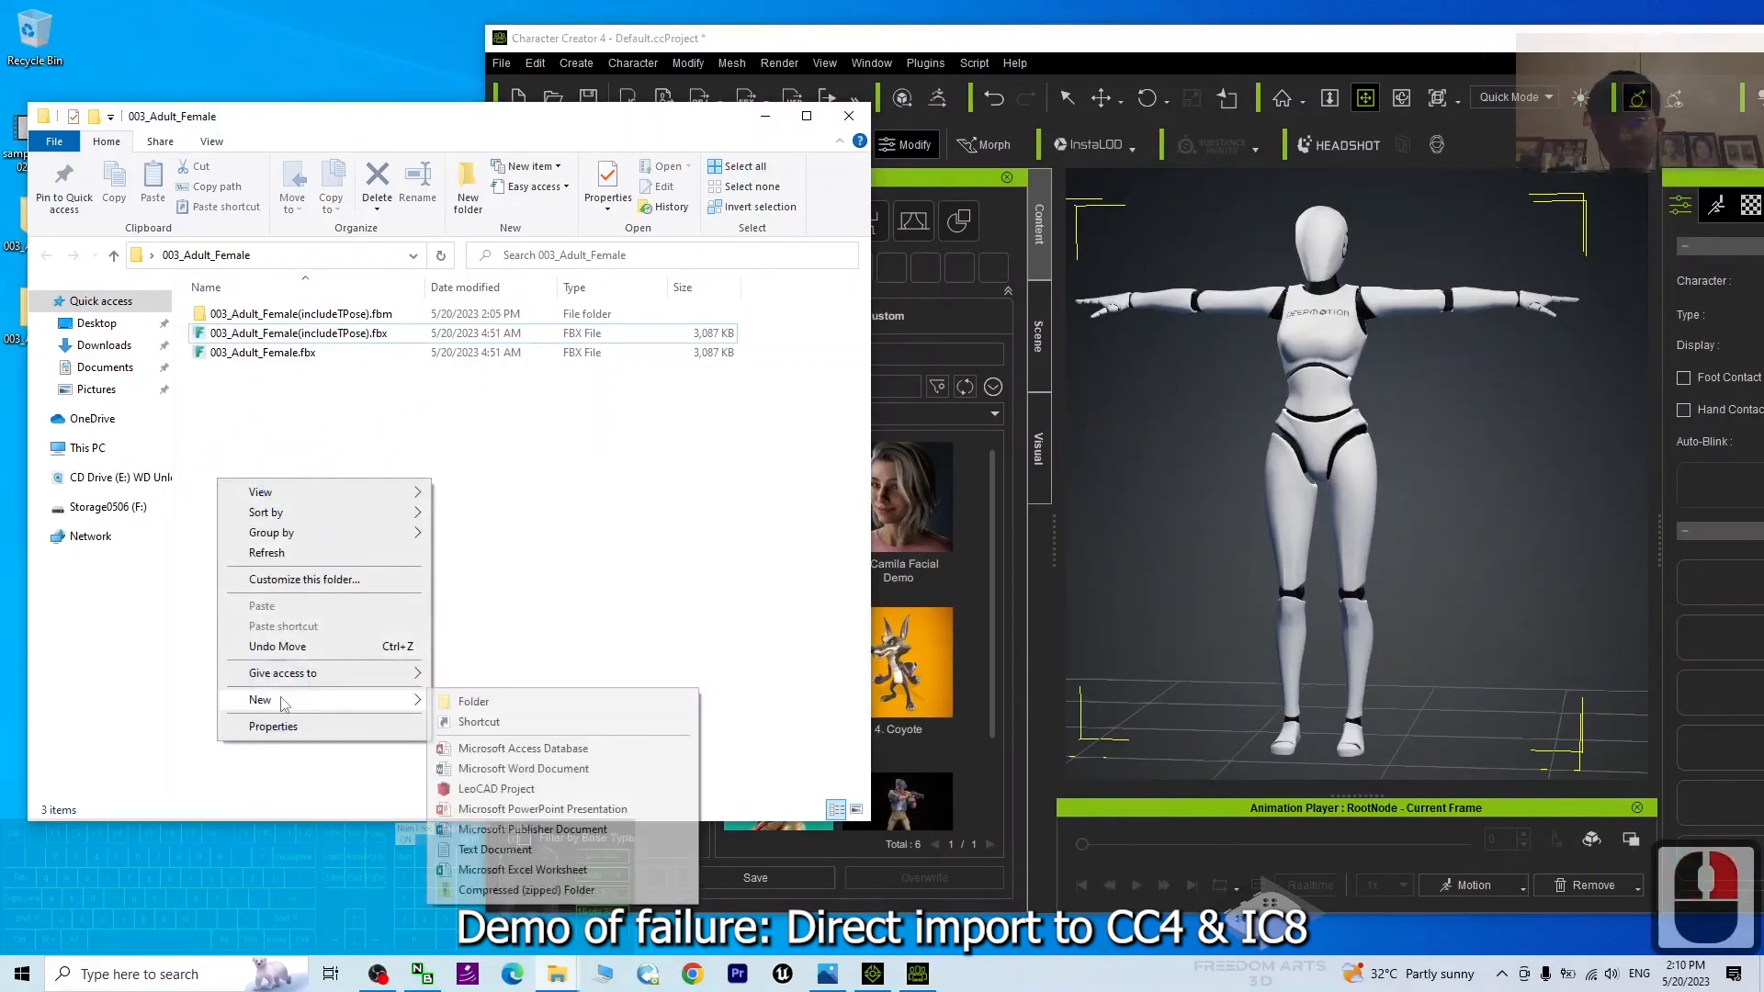
{"action": "left_click", "coordinate": [418, 701]}
{"action": "left_click", "coordinate": [524, 704]}
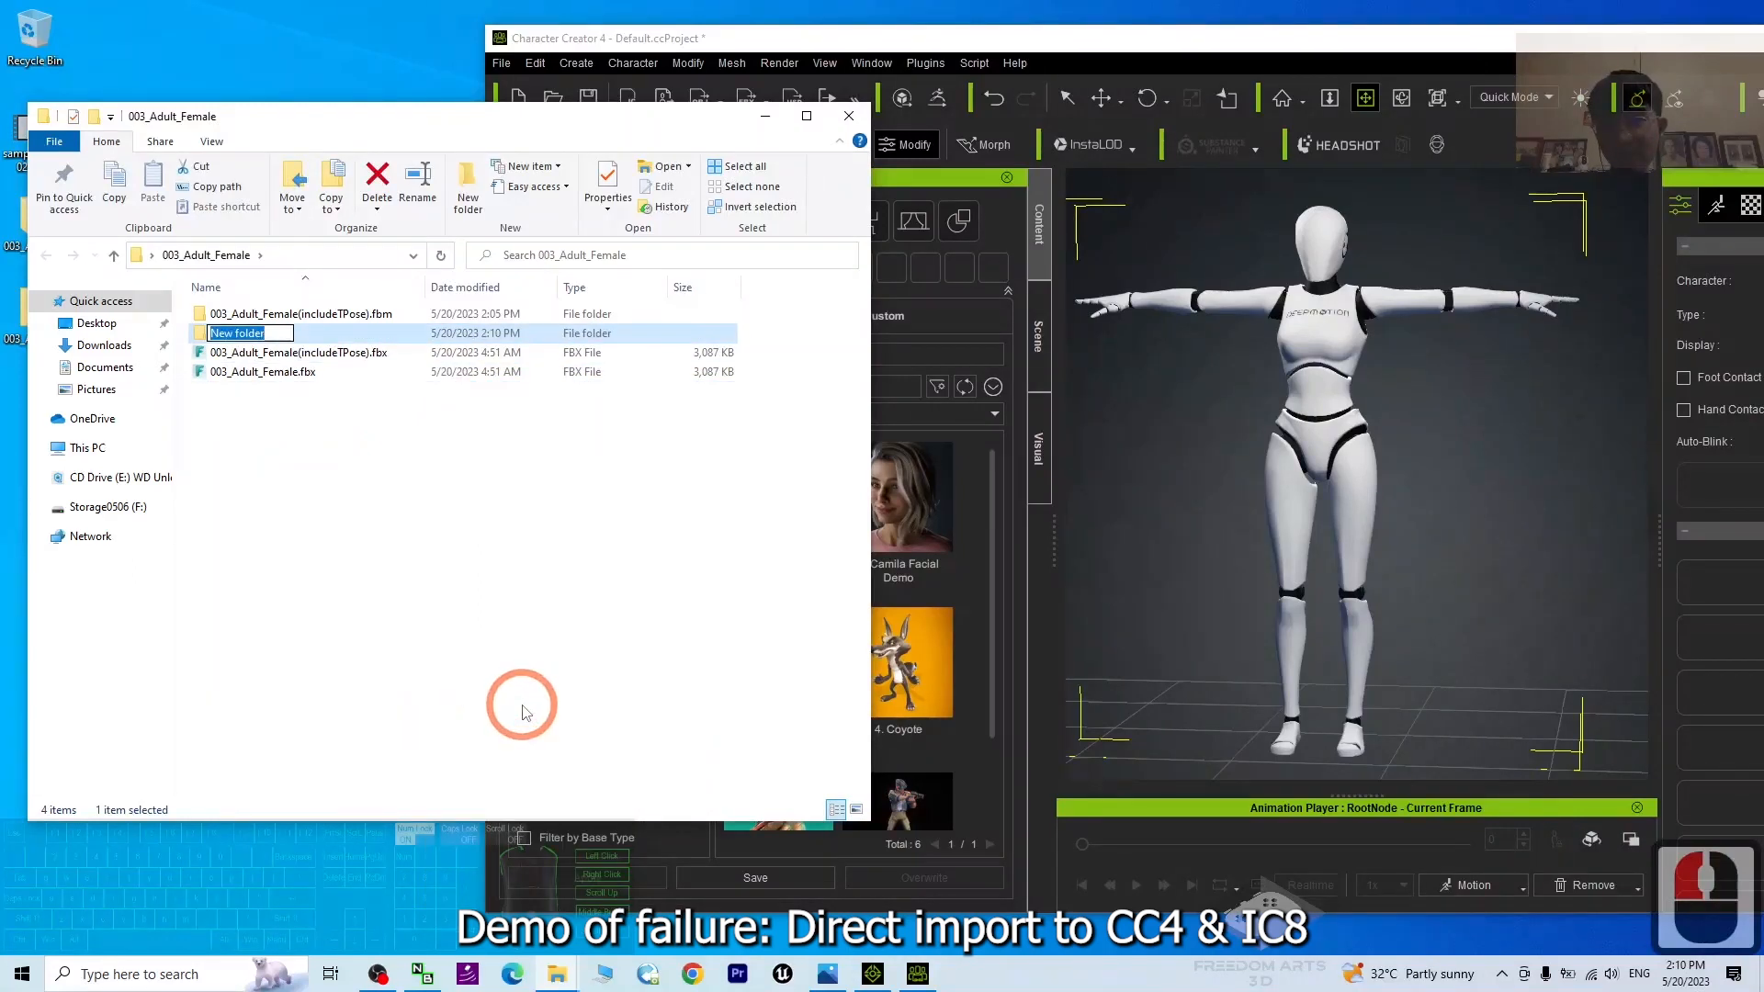
{"action": "type", "text": "From C"}
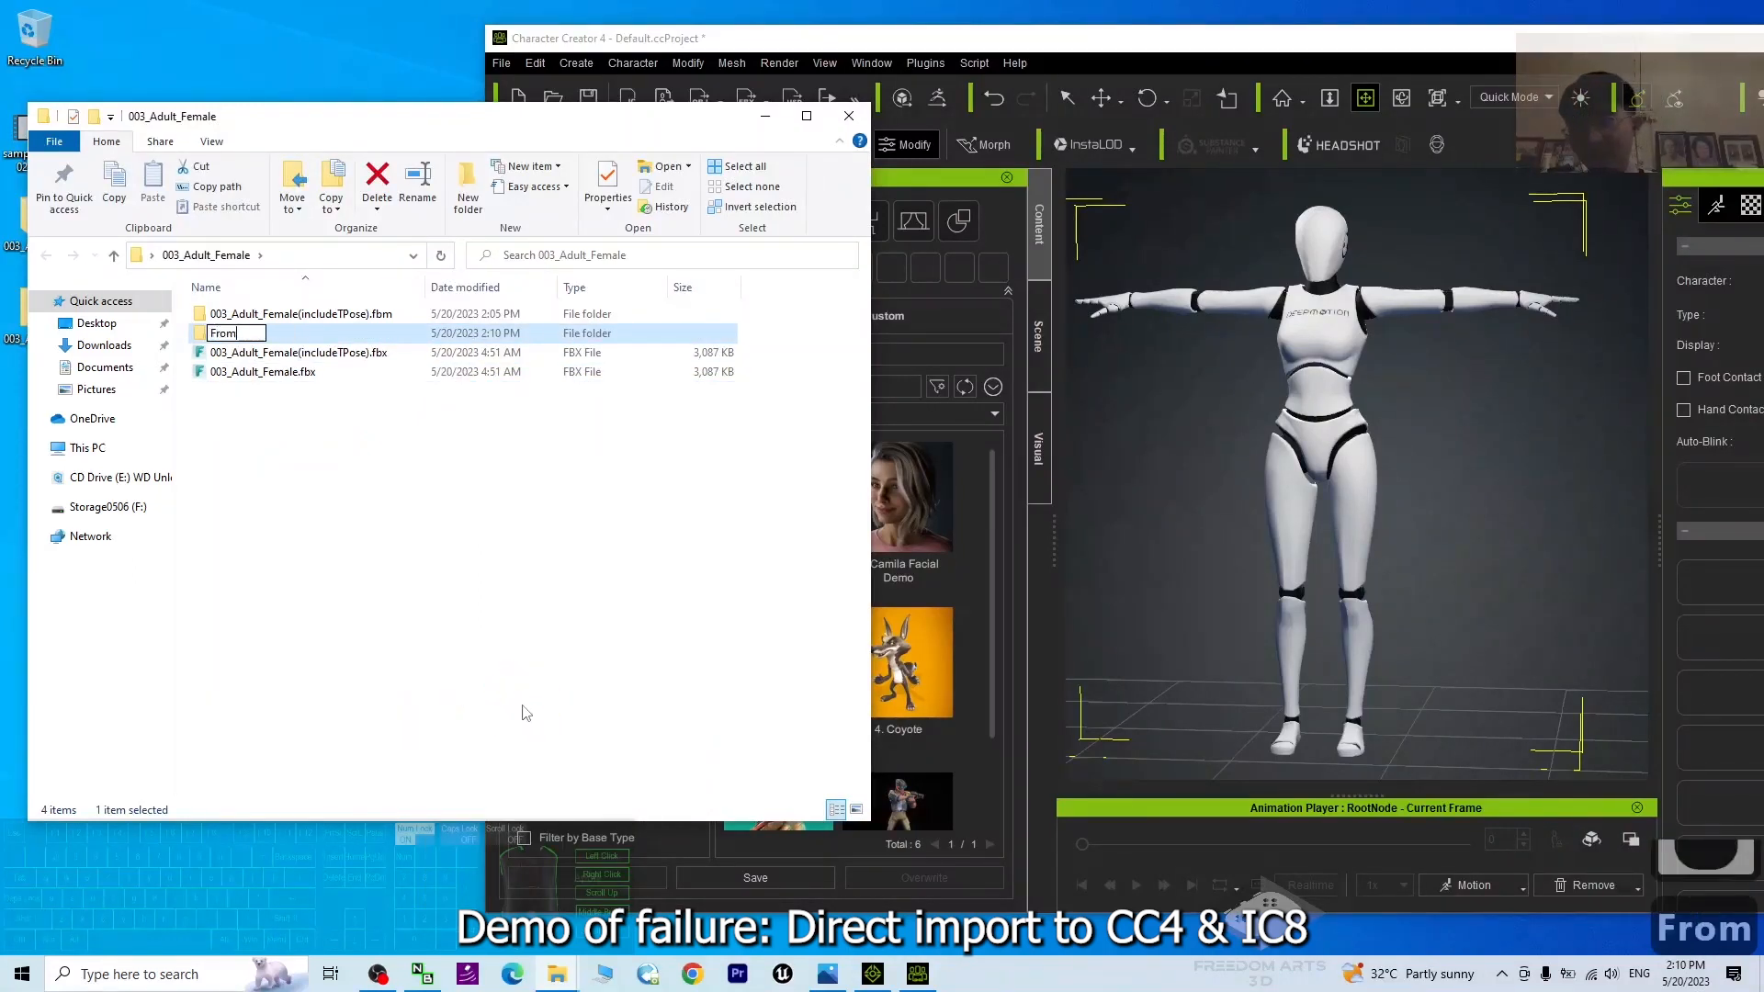
{"action": "key", "text": "Return"}
{"action": "key", "text": "Return"}
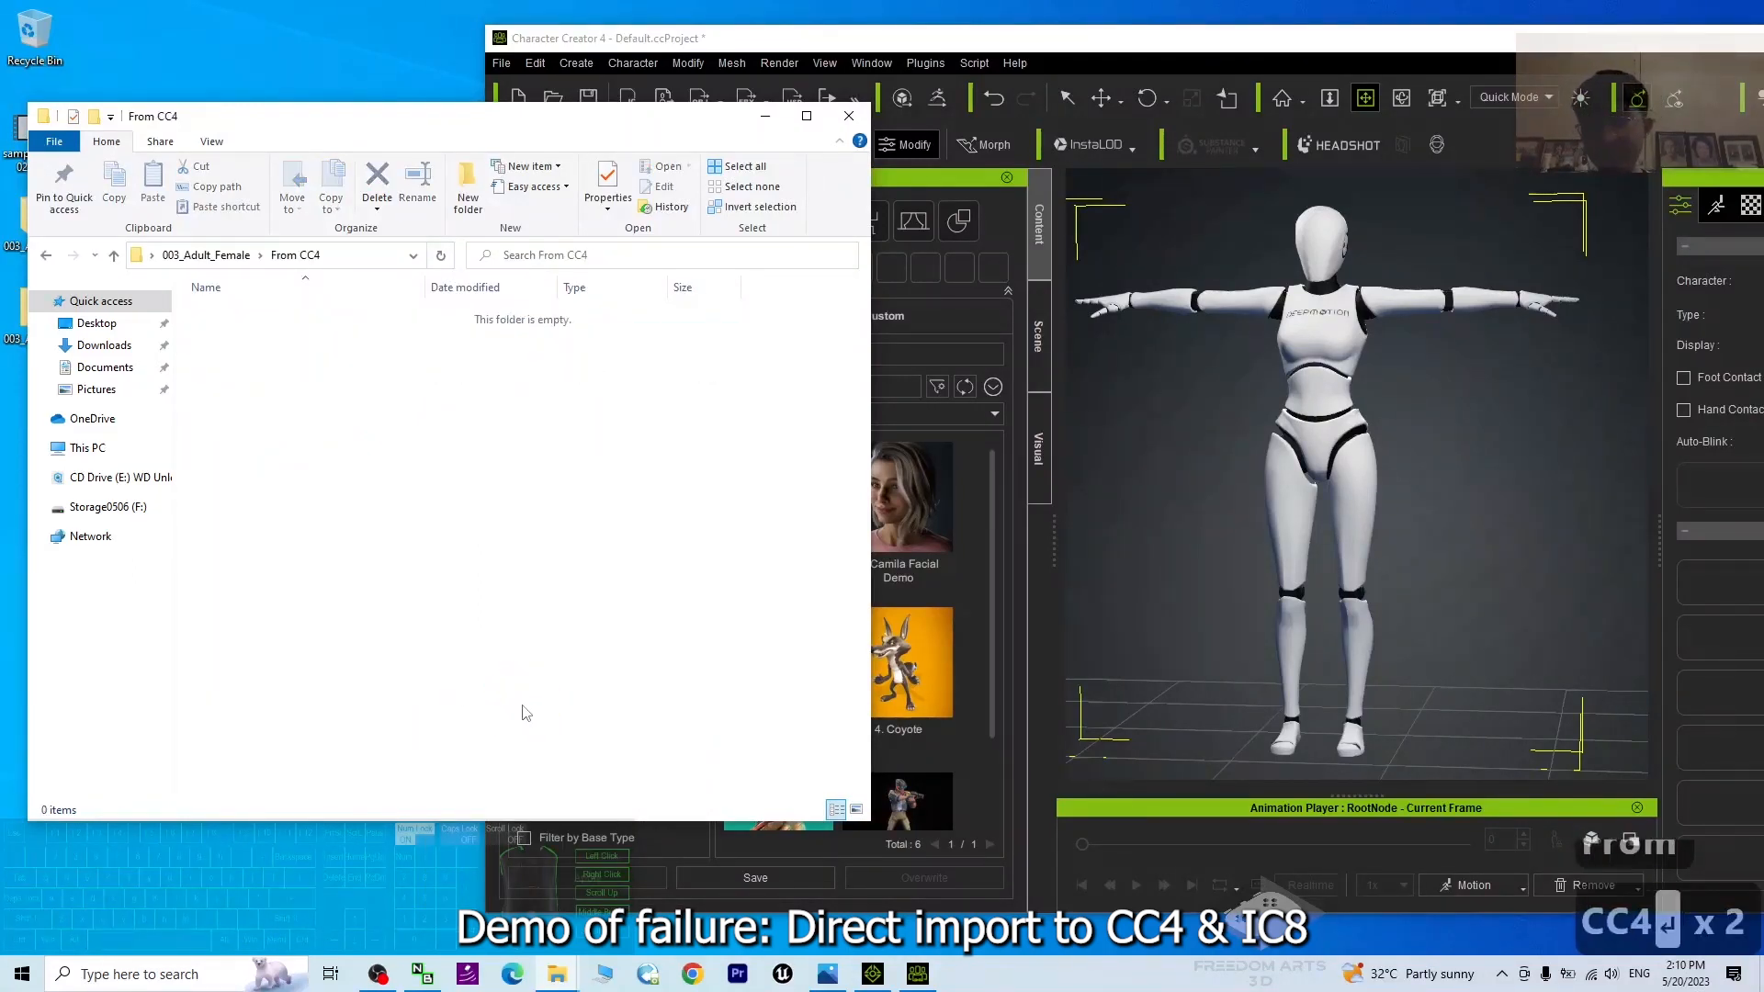
Start saving the Character Creator project under a new name and set the copied path of the From CC4 folder as its destination
{"action": "left_click", "coordinate": [722, 41]}
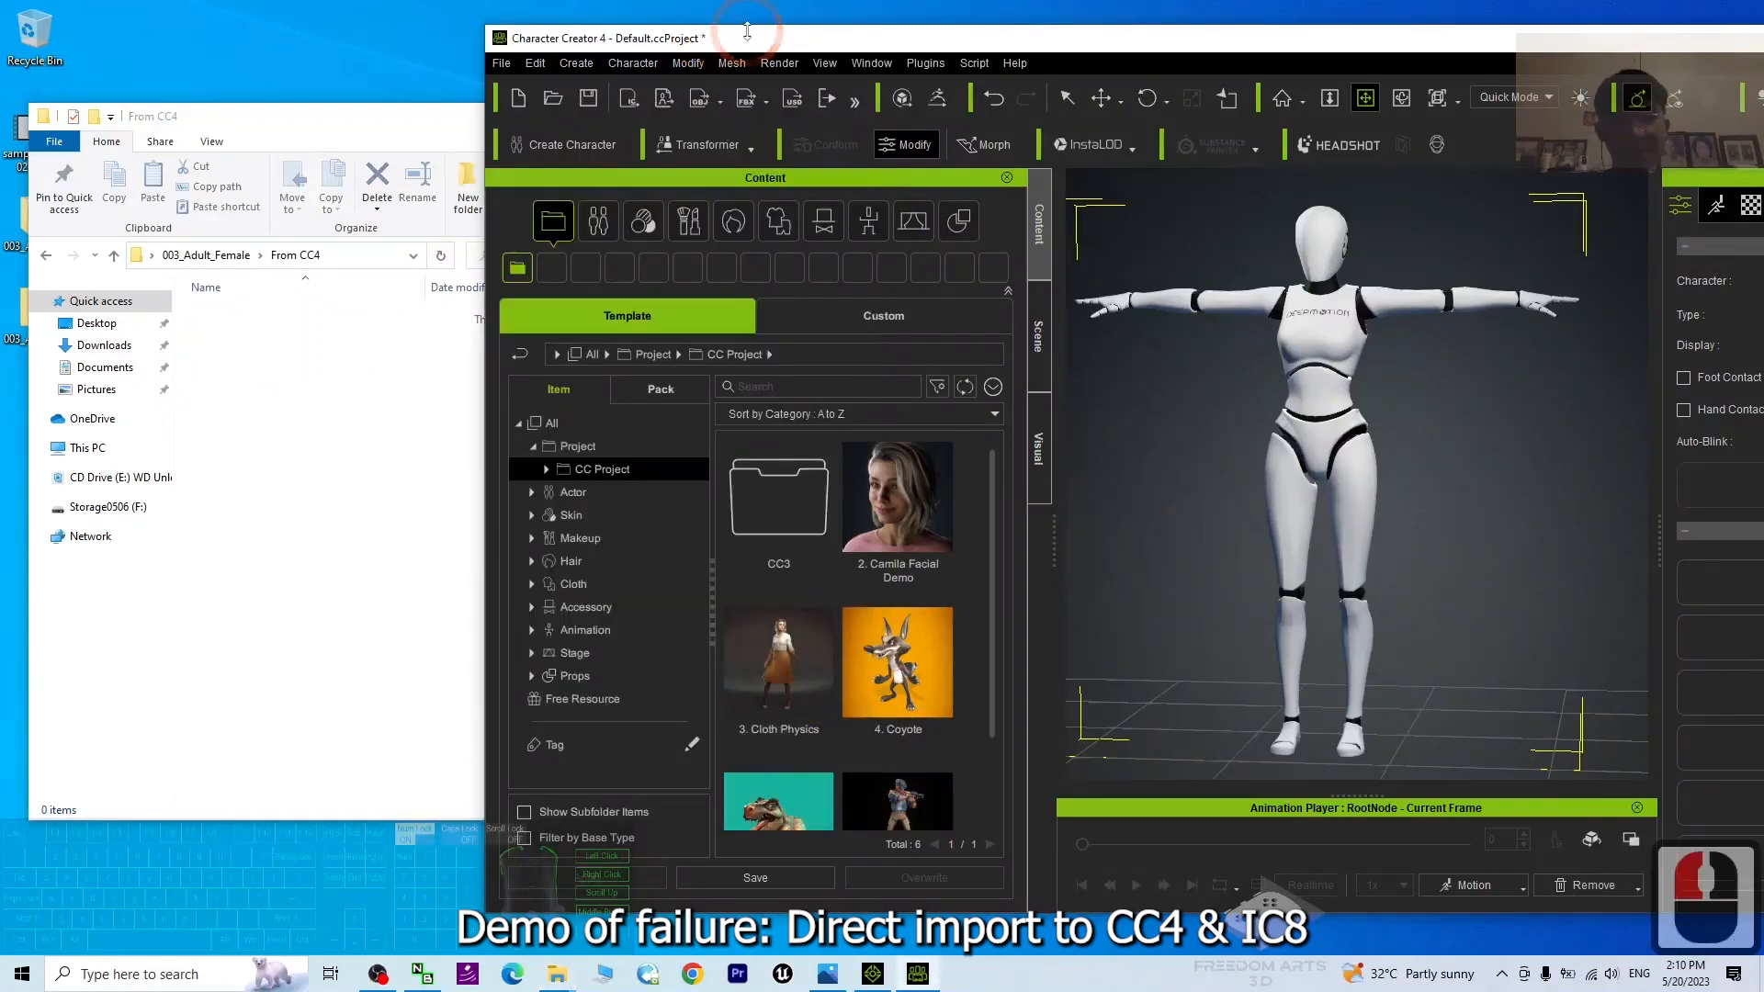
{"action": "left_click", "coordinate": [300, 405]}
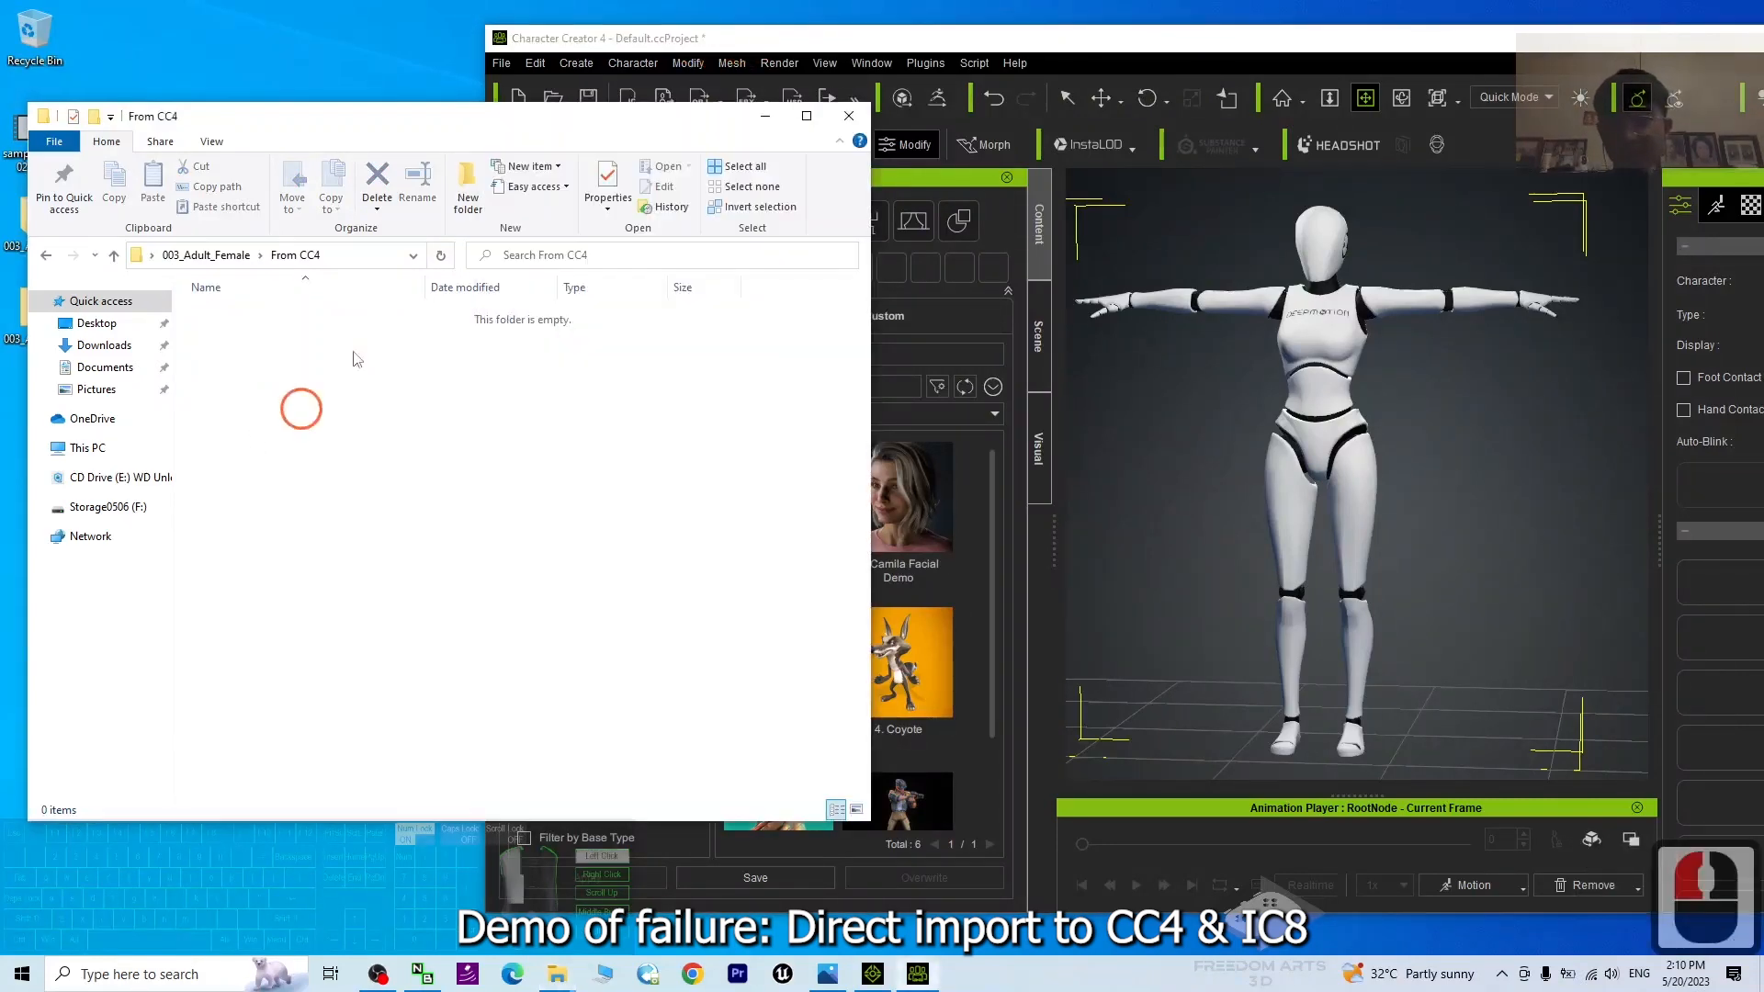
{"action": "left_click", "coordinate": [501, 63]}
{"action": "left_click", "coordinate": [500, 62]}
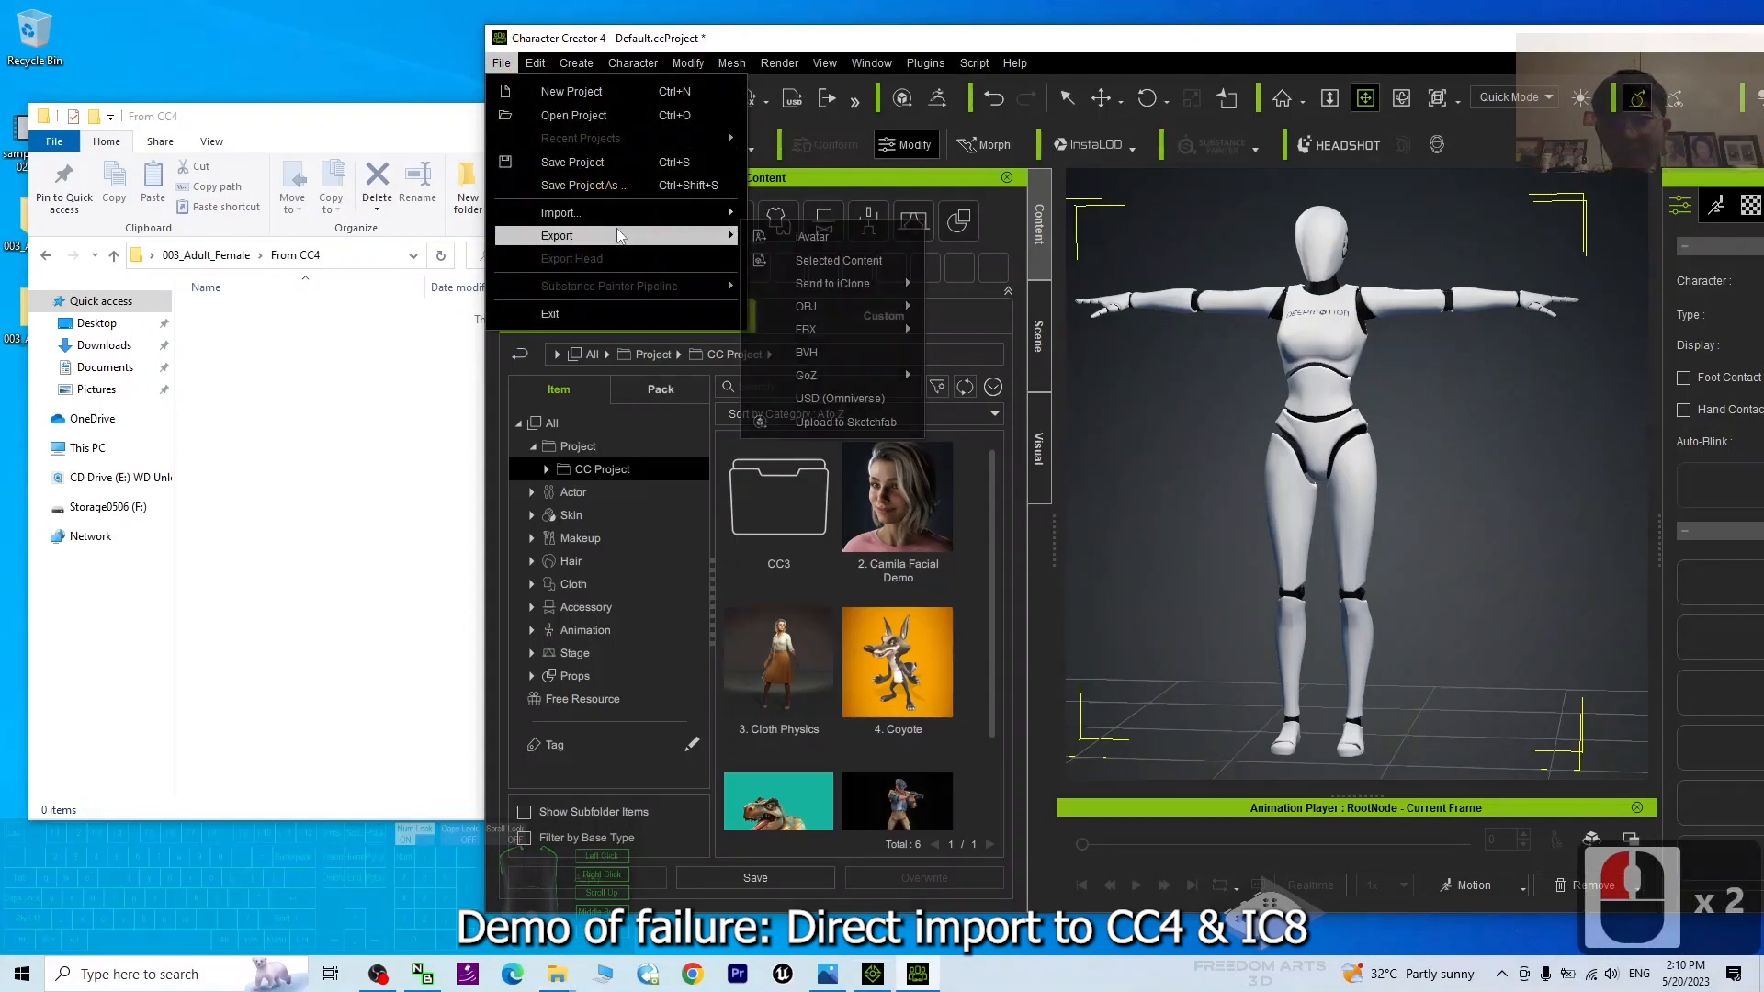
{"action": "left_click", "coordinate": [603, 180]}
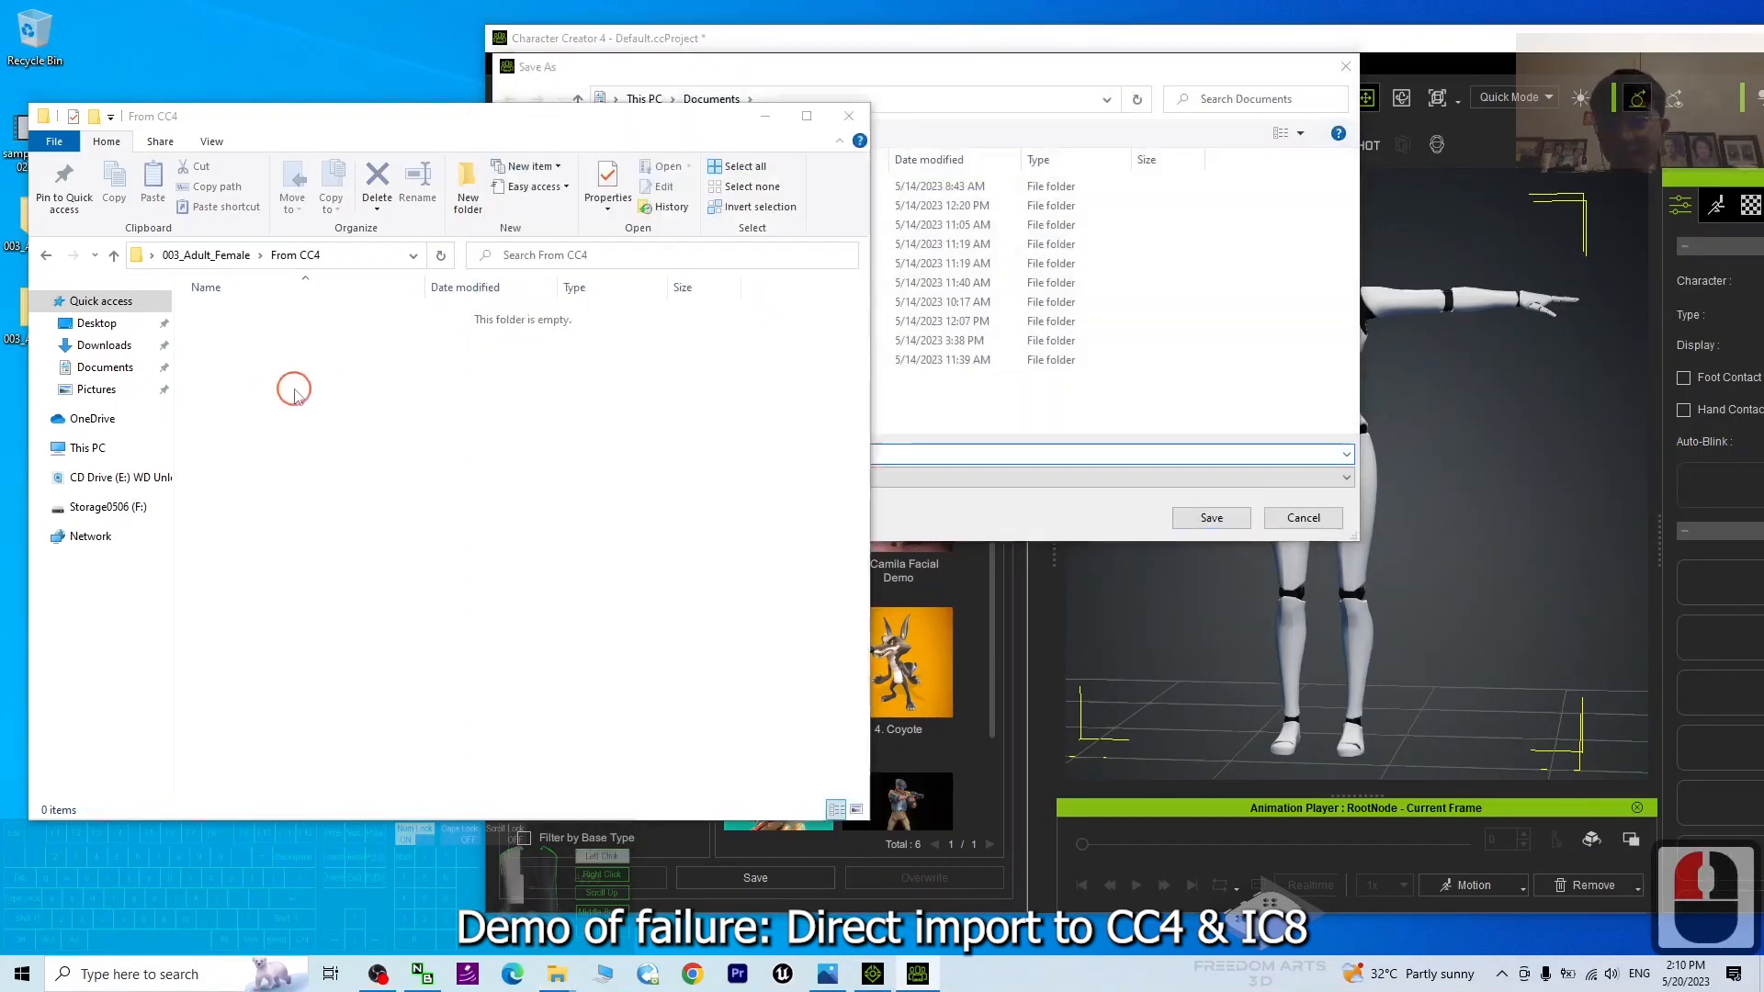
{"action": "left_click", "coordinate": [343, 117]}
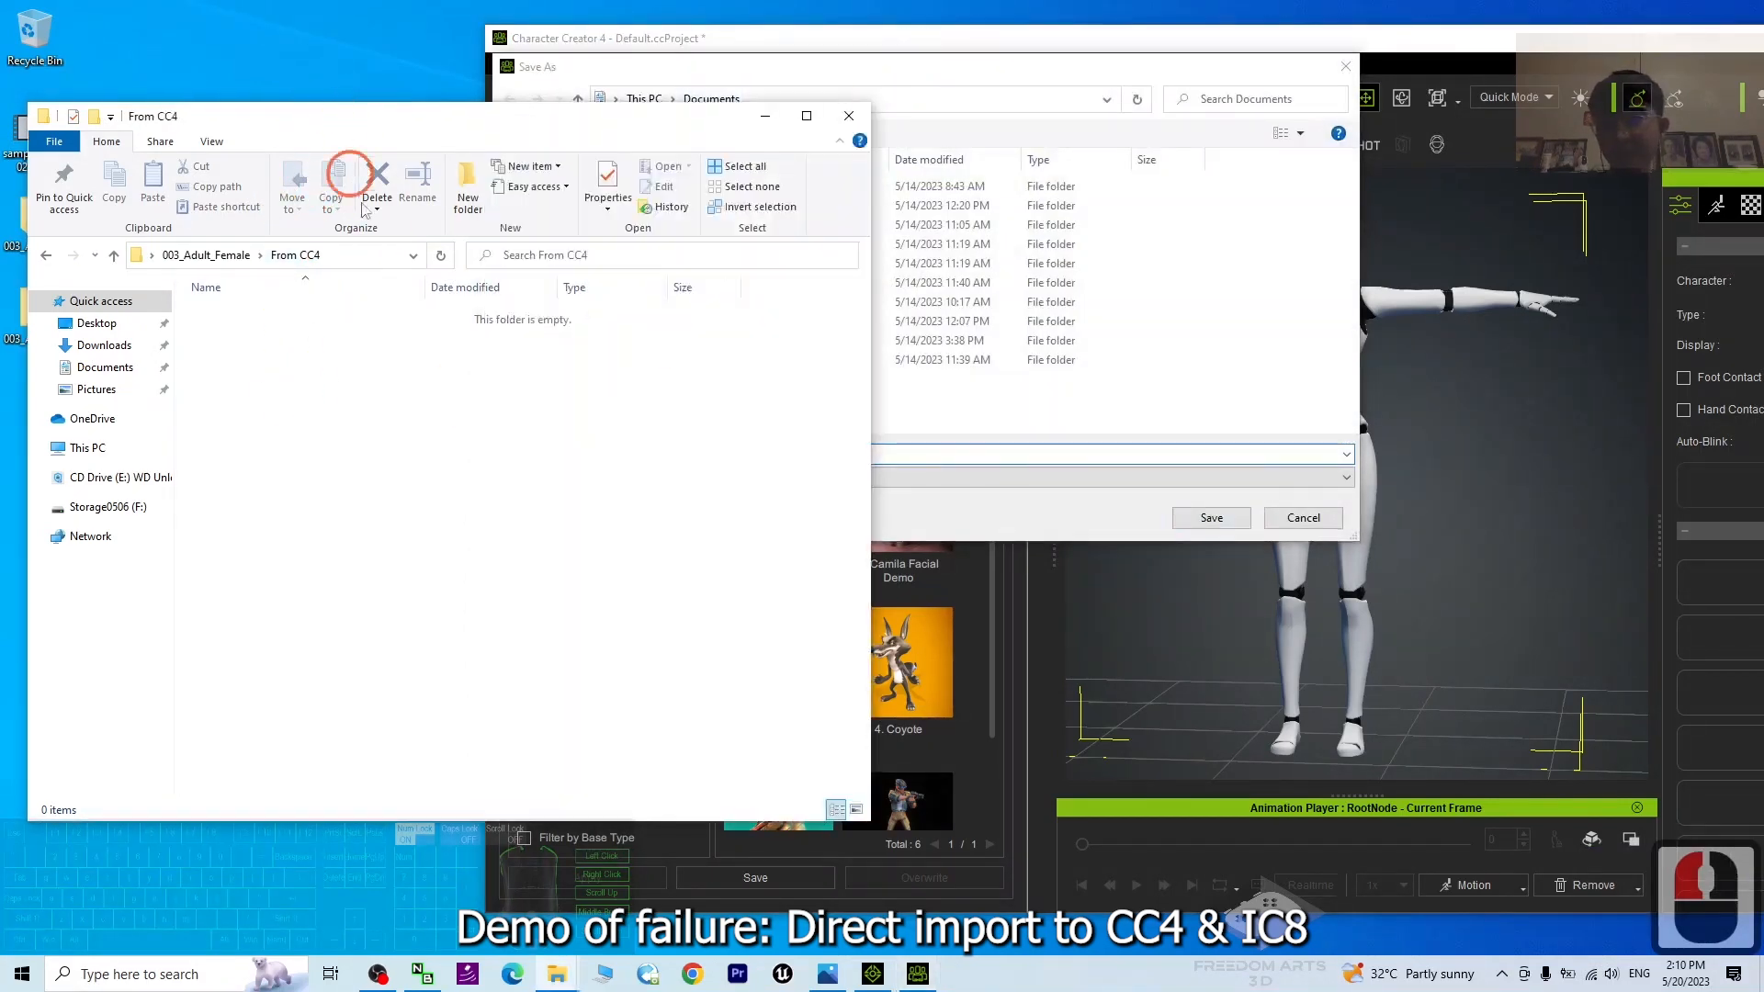
{"action": "left_click", "coordinate": [343, 259]}
{"action": "key", "text": "ctrl+c"}
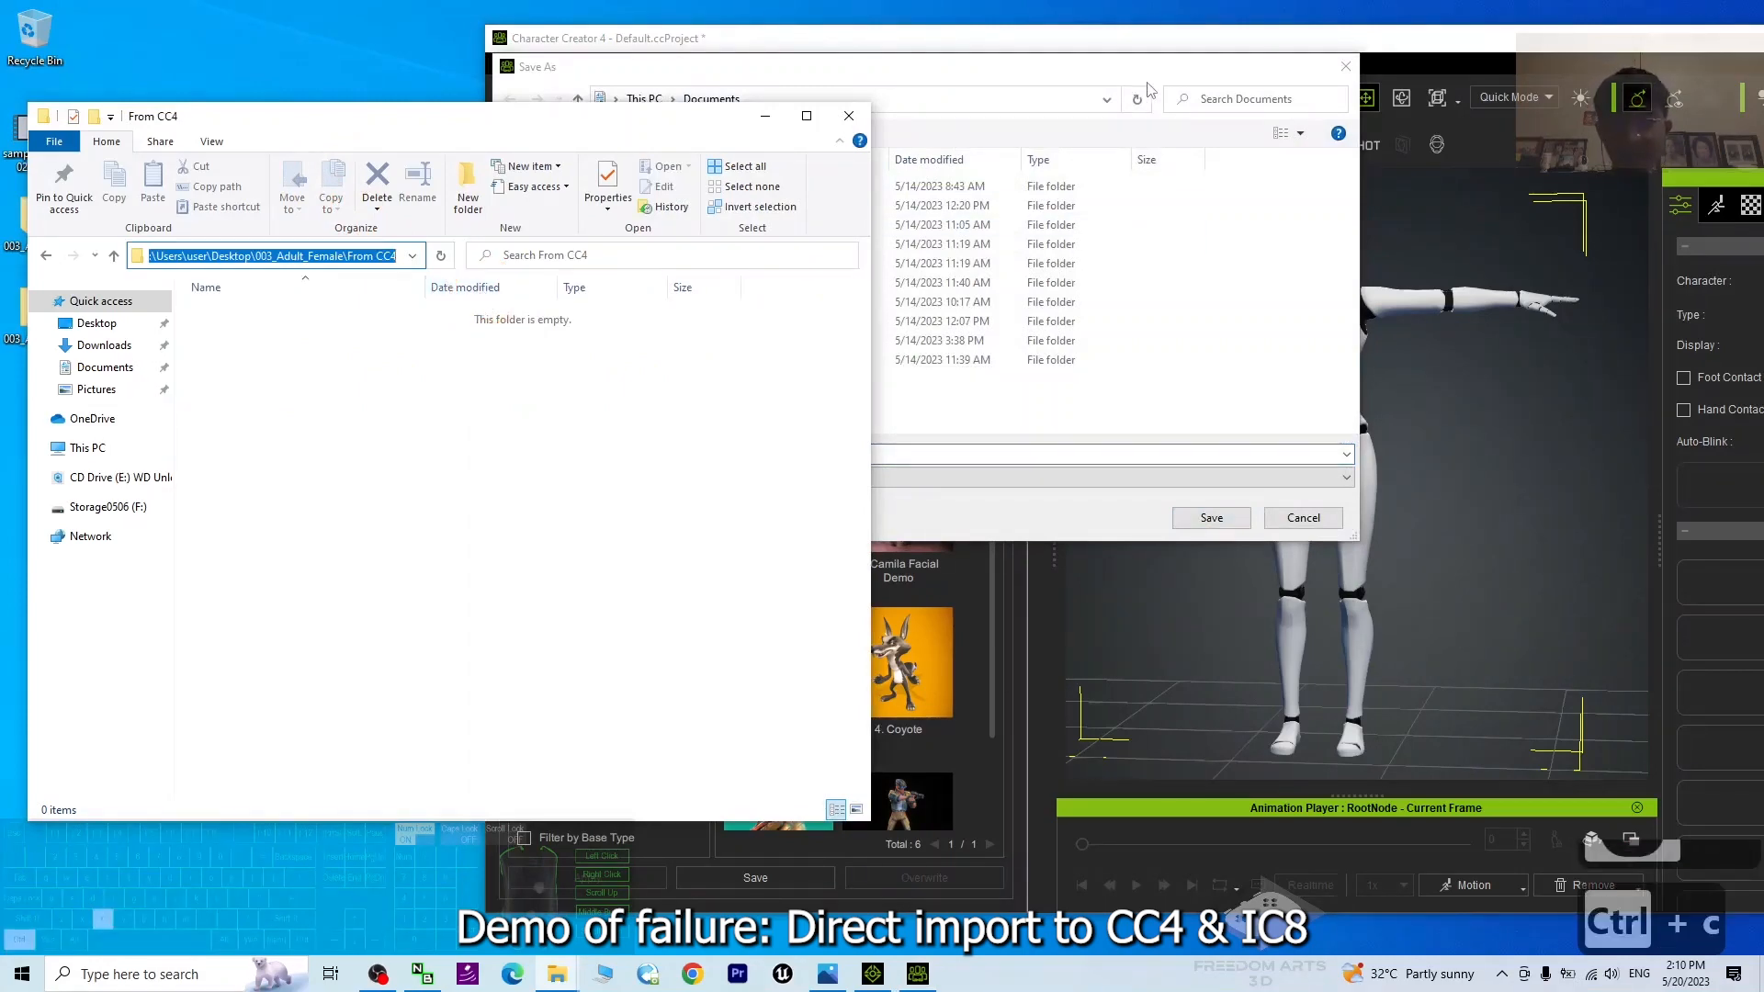
{"action": "left_click", "coordinate": [1114, 67]}
{"action": "left_click", "coordinate": [961, 103]}
{"action": "key", "text": "ctrl+v"}
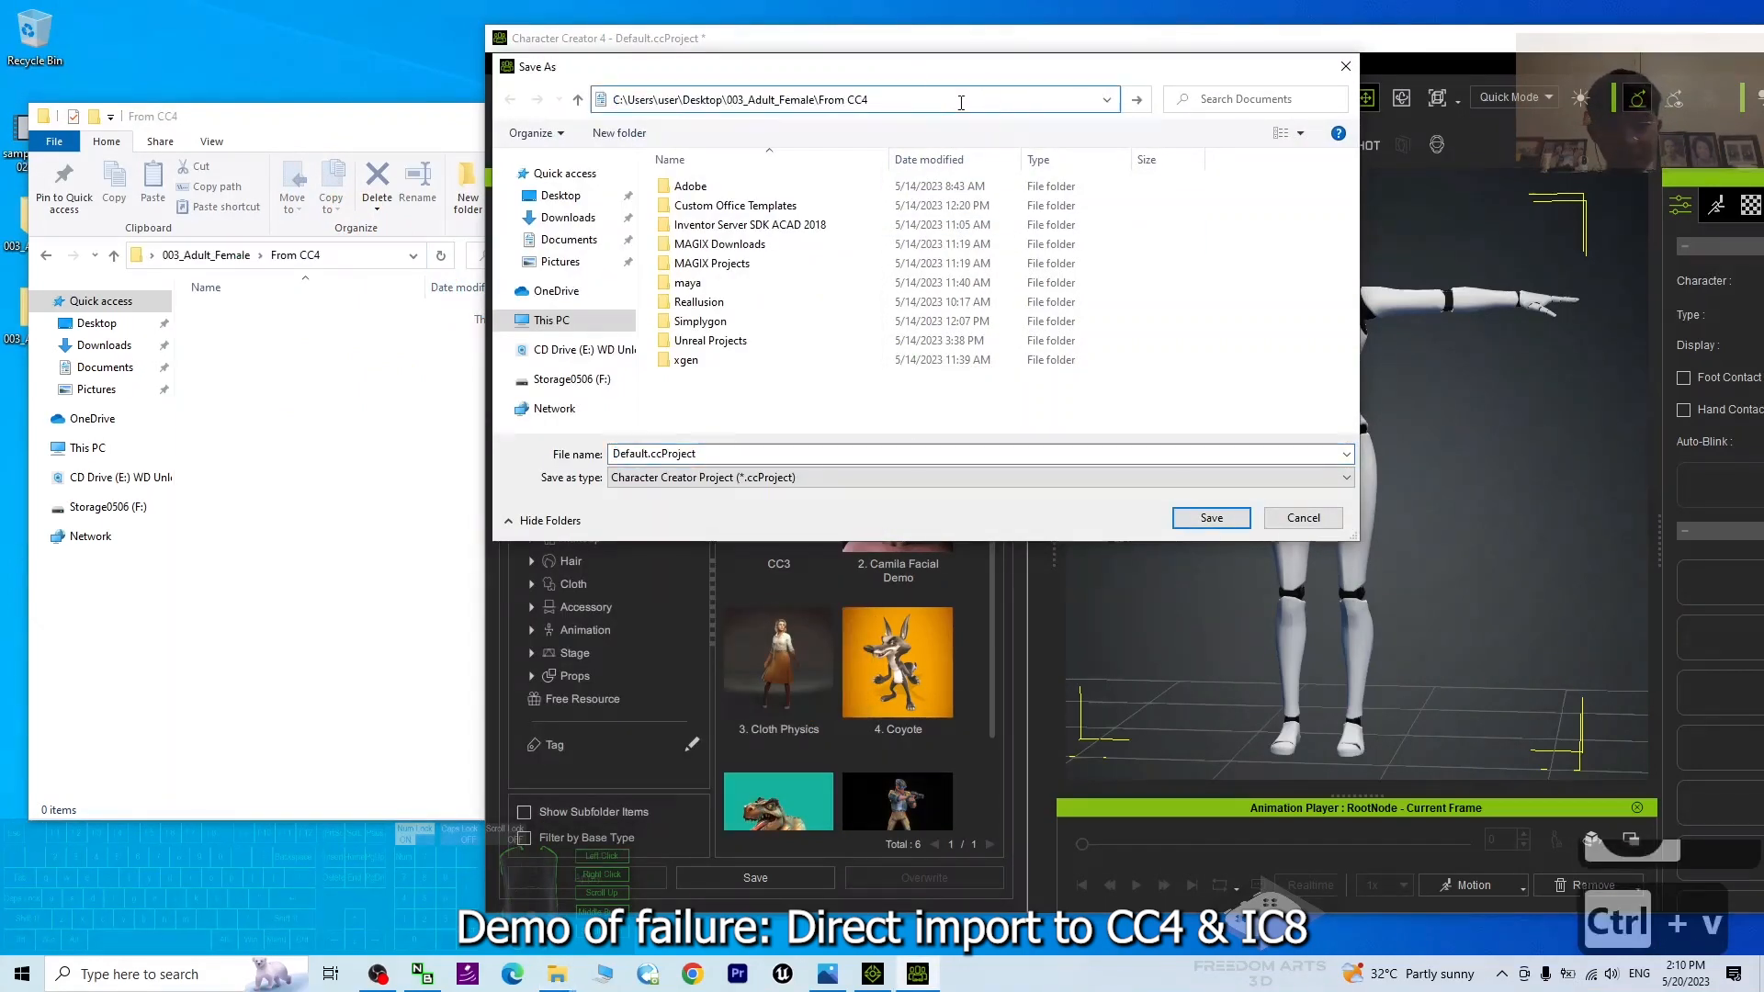
{"action": "key", "text": "Return"}
Name the Character Creator project DeepMotion01 and save it in the From CC4 folder
{"action": "left_click_drag", "start_coordinate": [623, 452], "coordinate": [717, 452]}
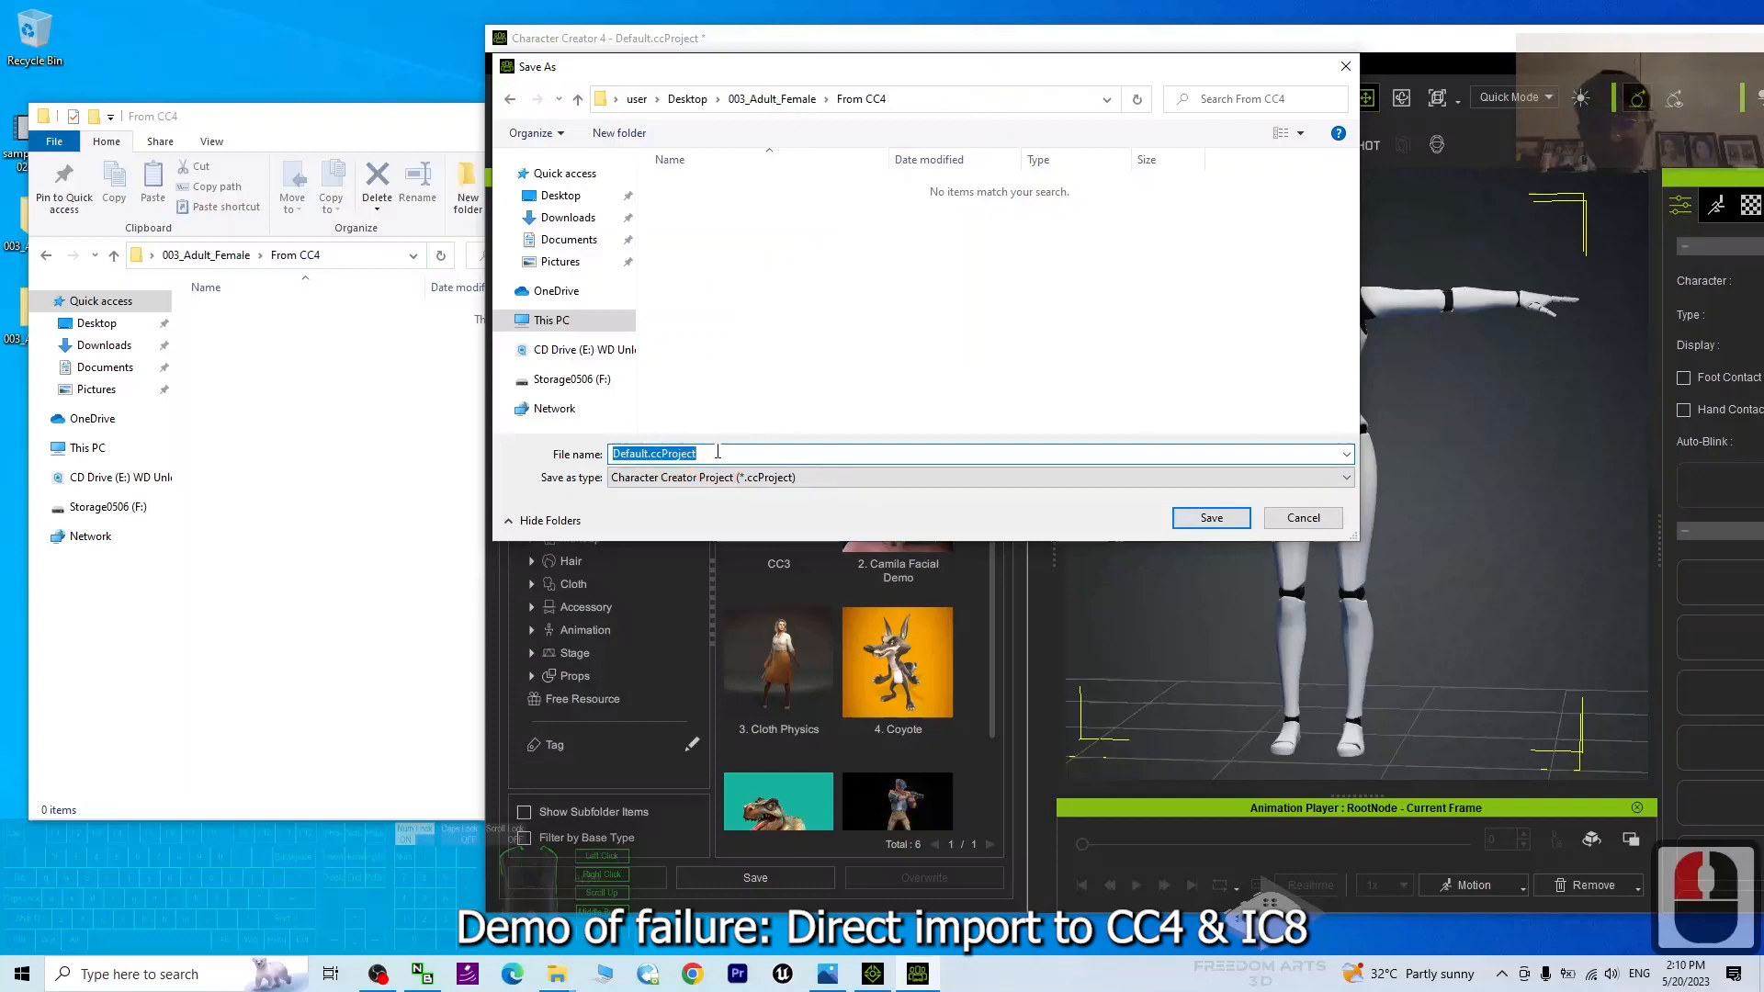
{"action": "type", "text": "DeepMo"}
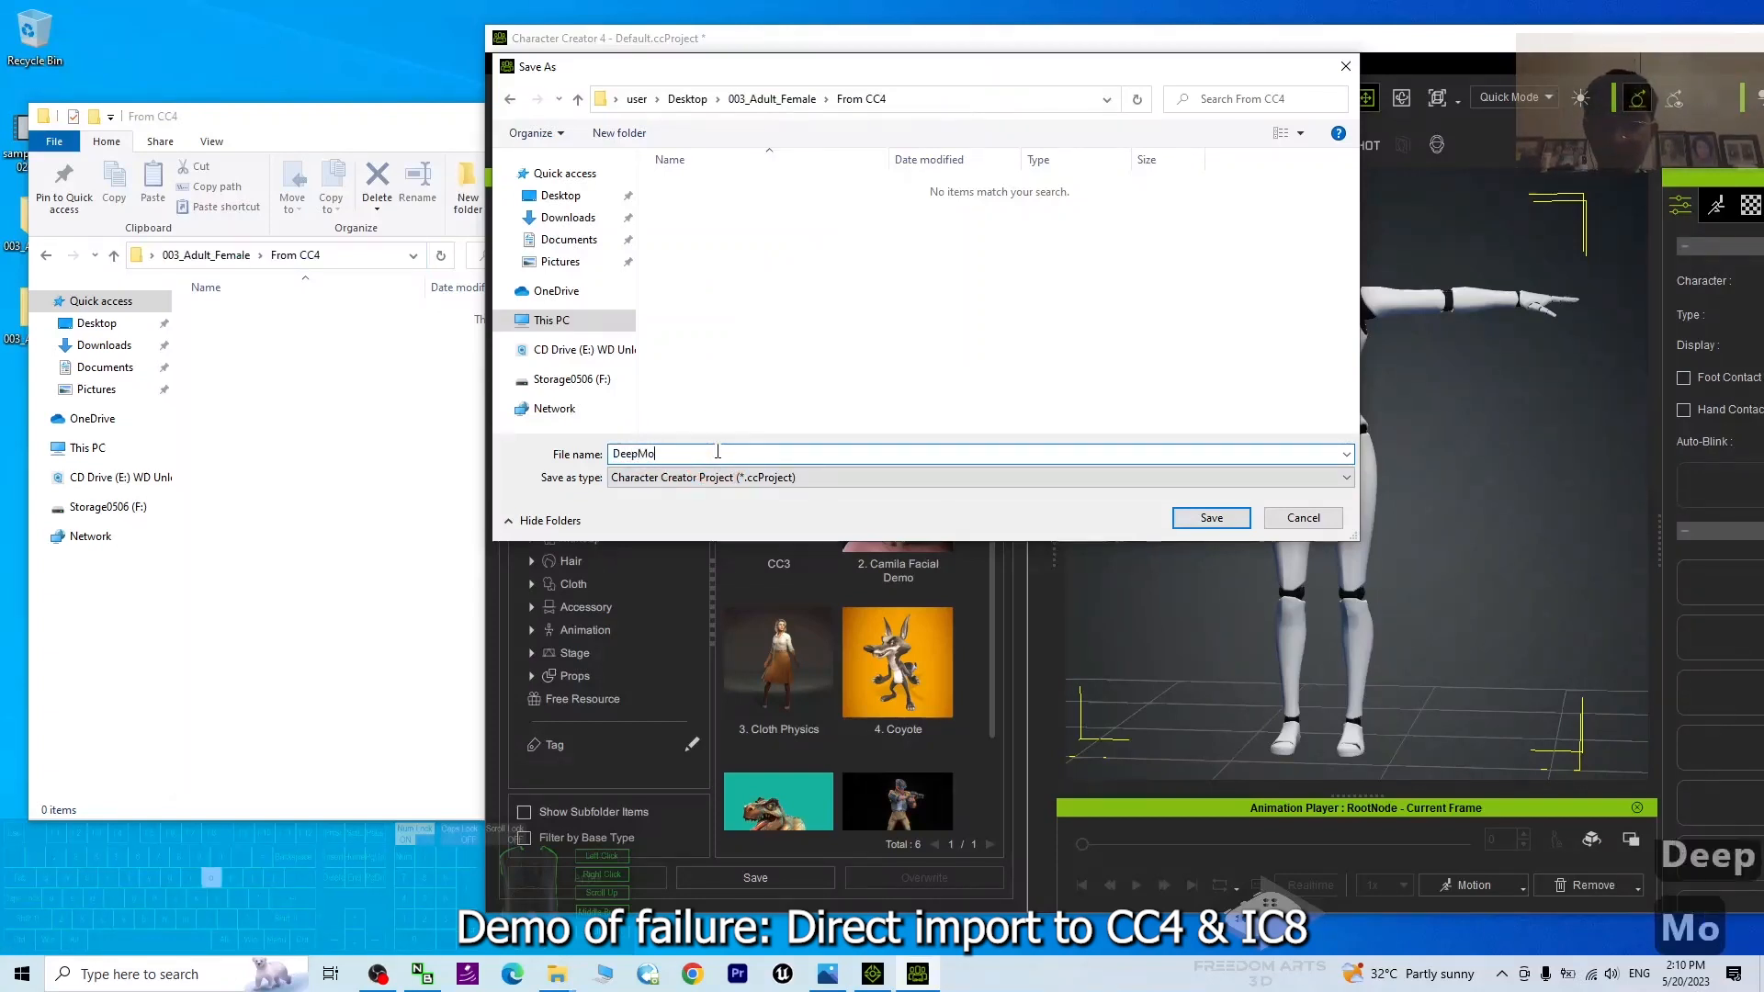
{"action": "type", "text": "tion01"}
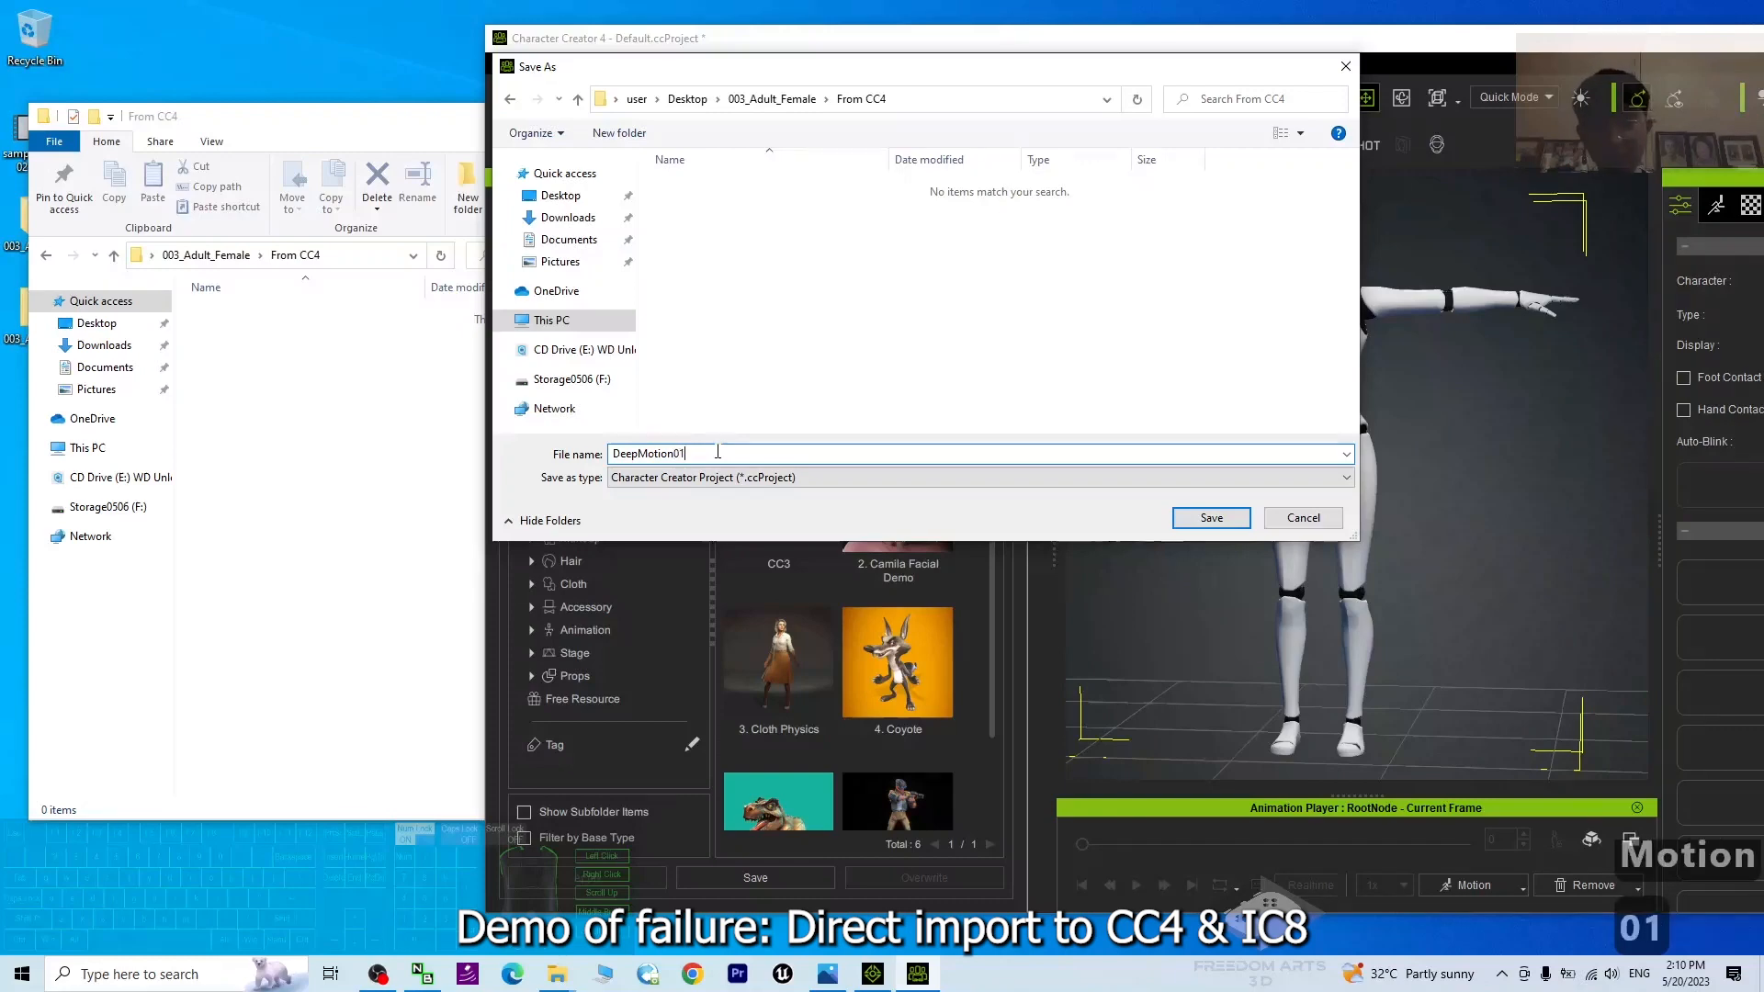
{"action": "left_click", "coordinate": [1212, 518]}
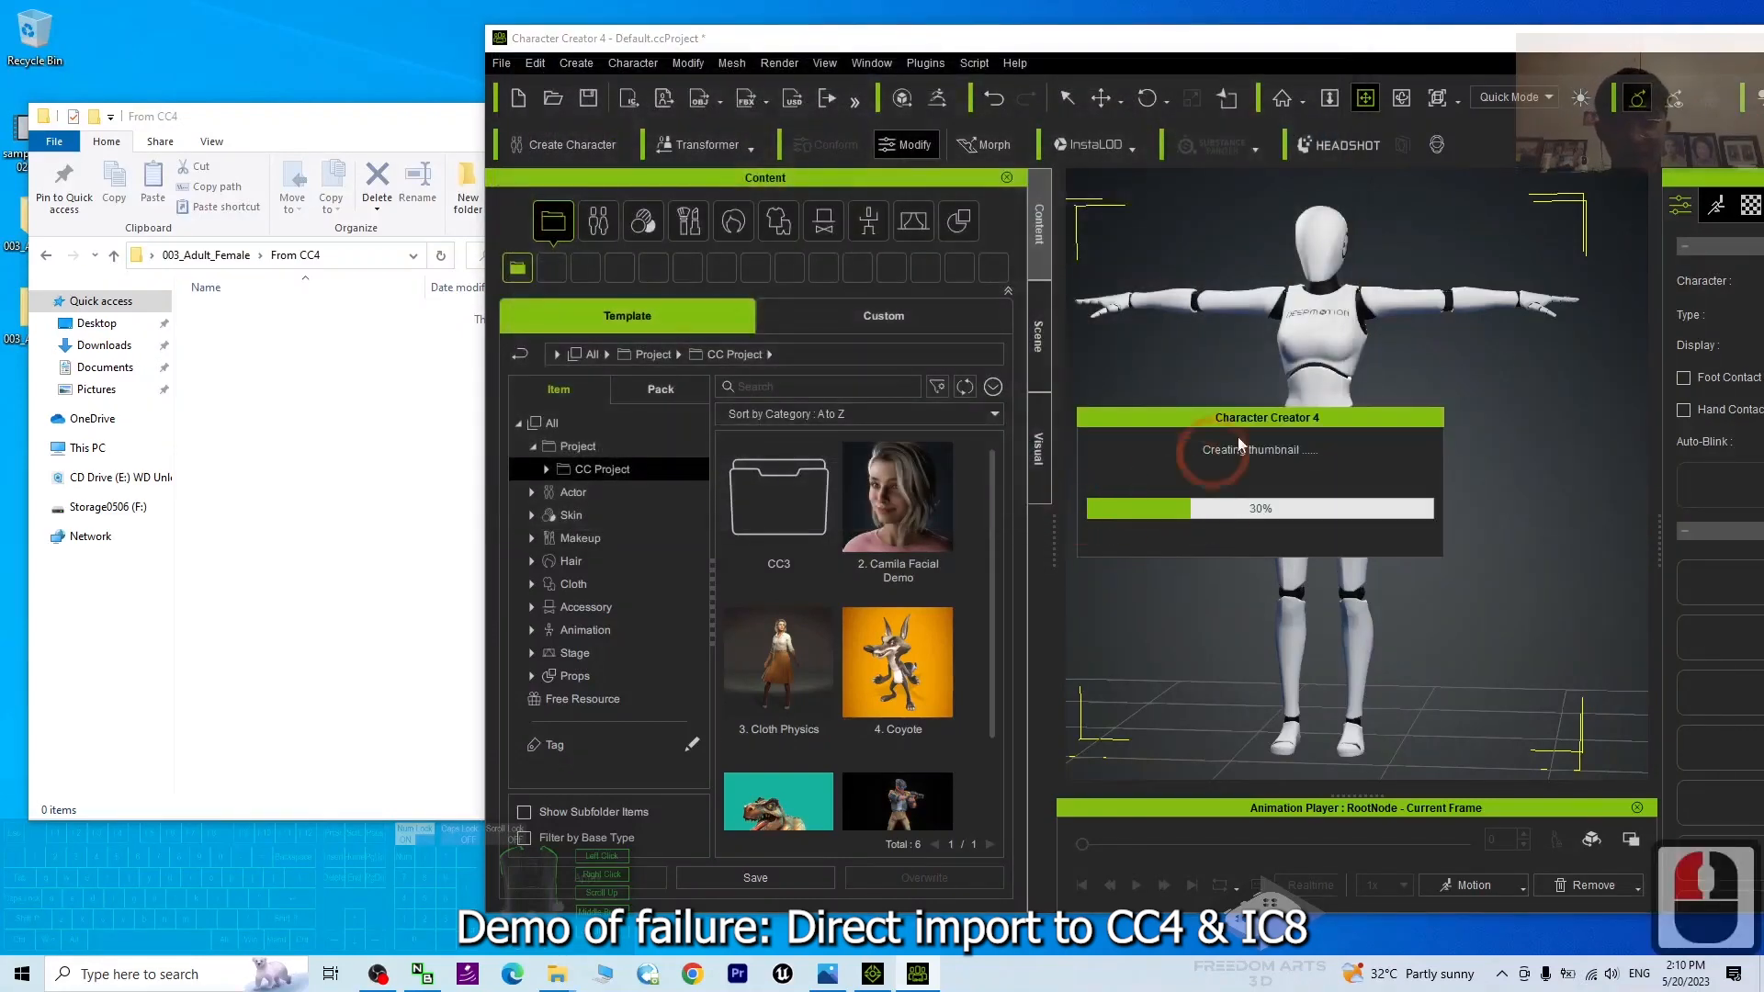
Check the From CC4 folder in File Explorer for the saved project and go back to the 003_Adult_Female folder
{"action": "left_click", "coordinate": [309, 452]}
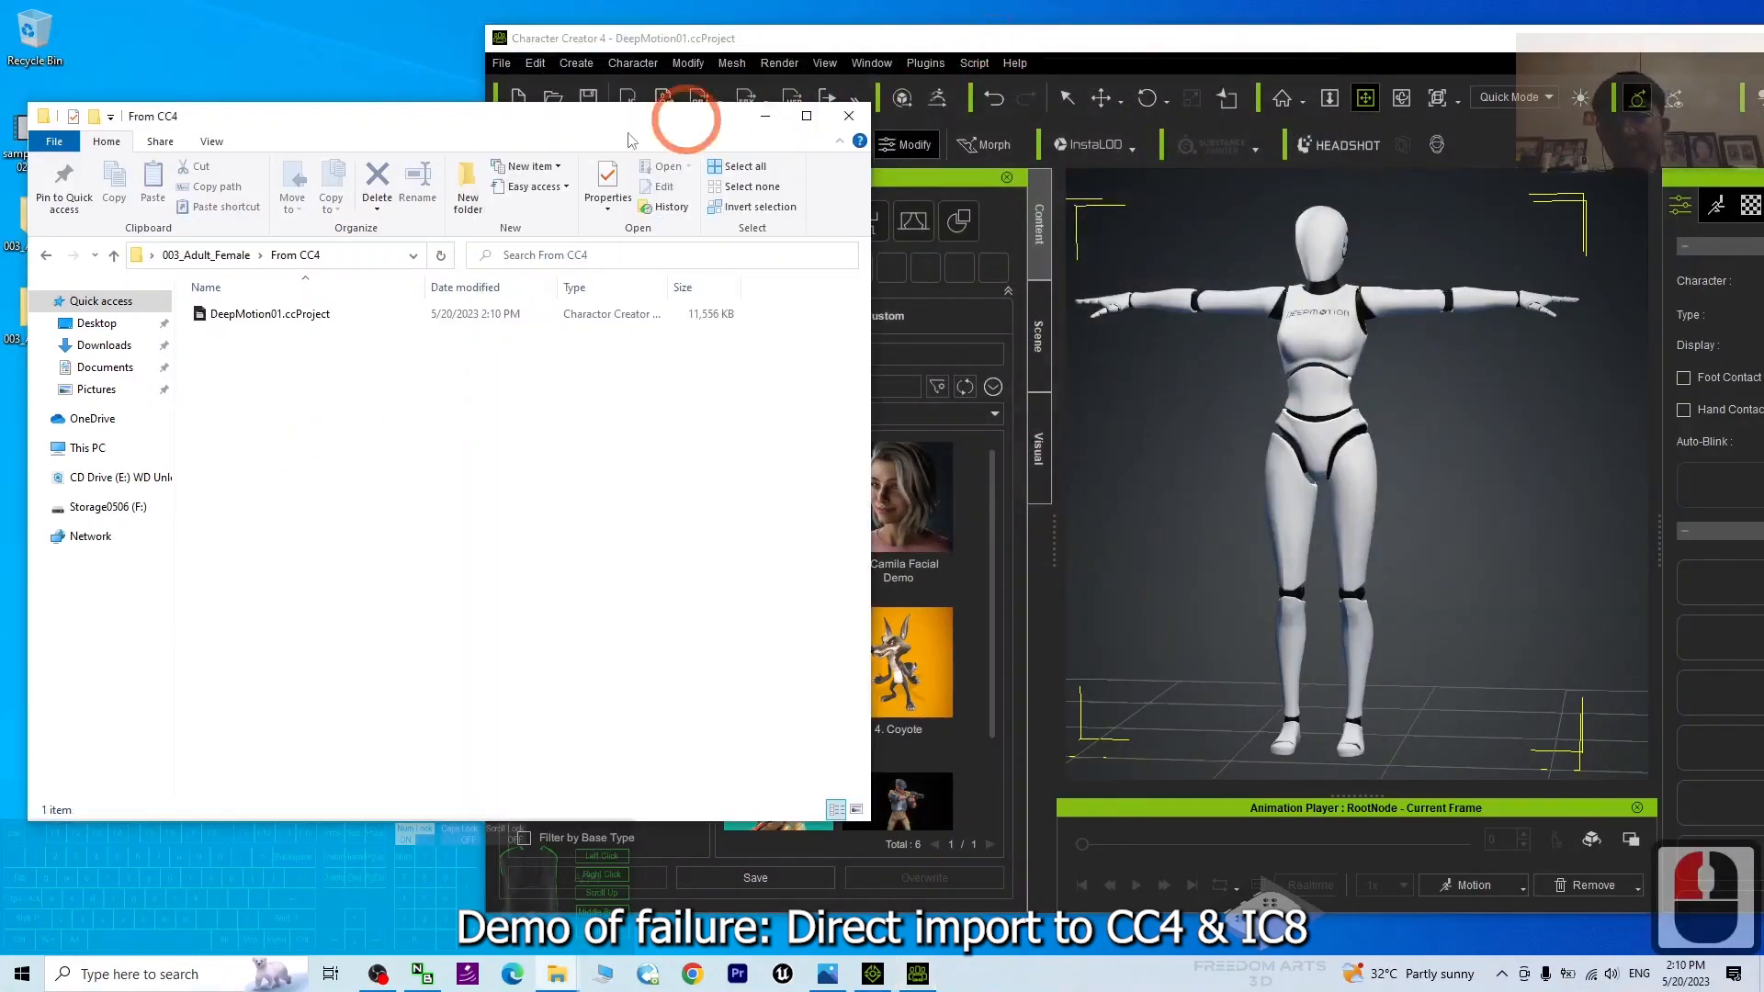
{"action": "left_click_drag", "start_coordinate": [629, 139], "coordinate": [754, 157]}
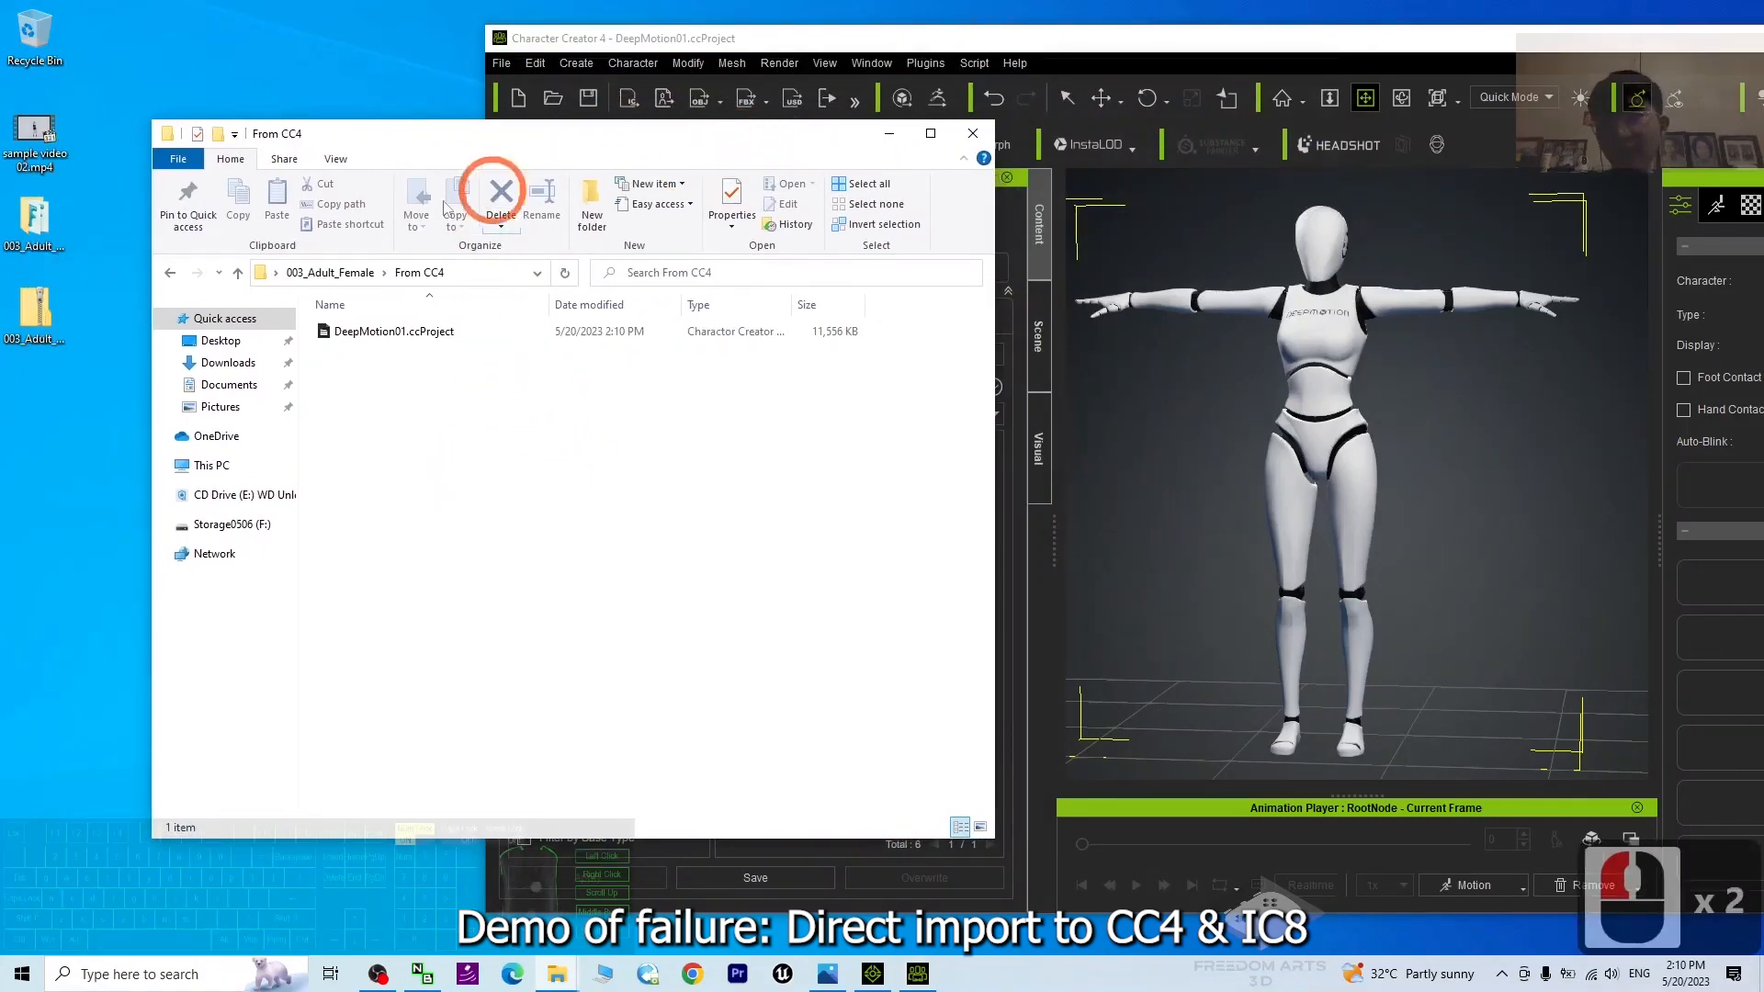
{"action": "left_click", "coordinate": [355, 273]}
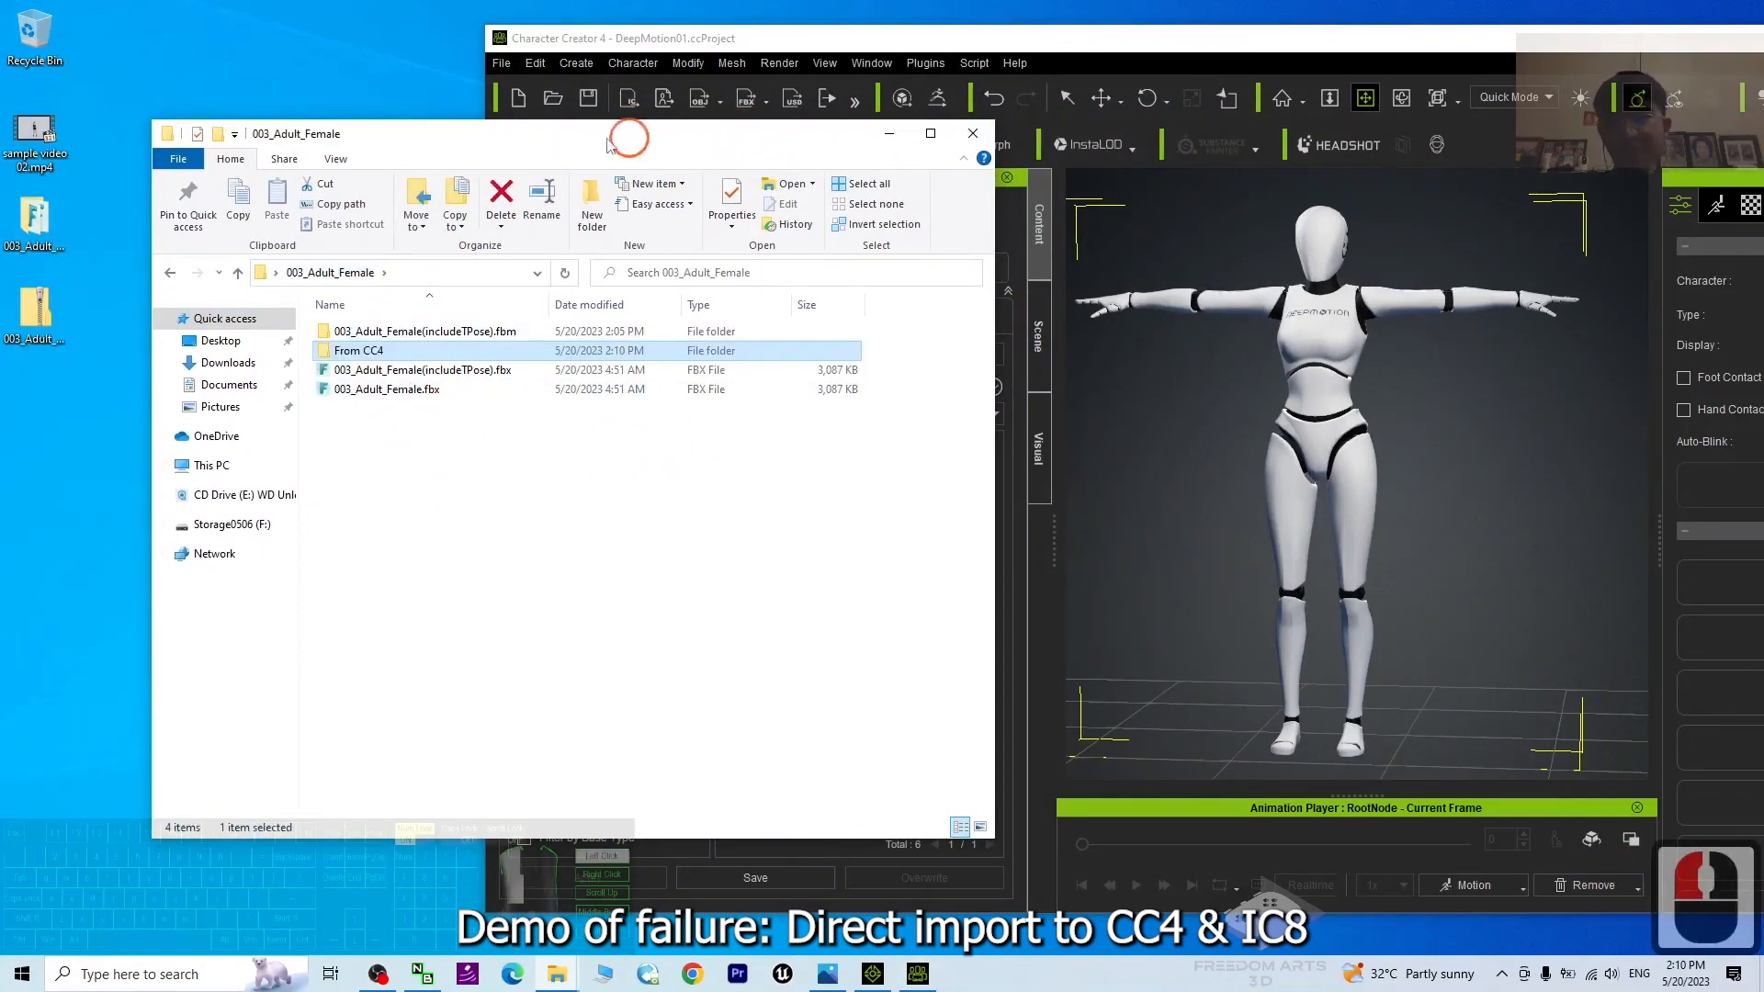
Move File Explorer clear of the character and load 003_Adult_Female(includeTPose).fbx onto it as a motion in Character Creator
{"action": "left_click_drag", "start_coordinate": [607, 142], "coordinate": [488, 143]}
{"action": "double_click", "coordinate": [299, 373]}
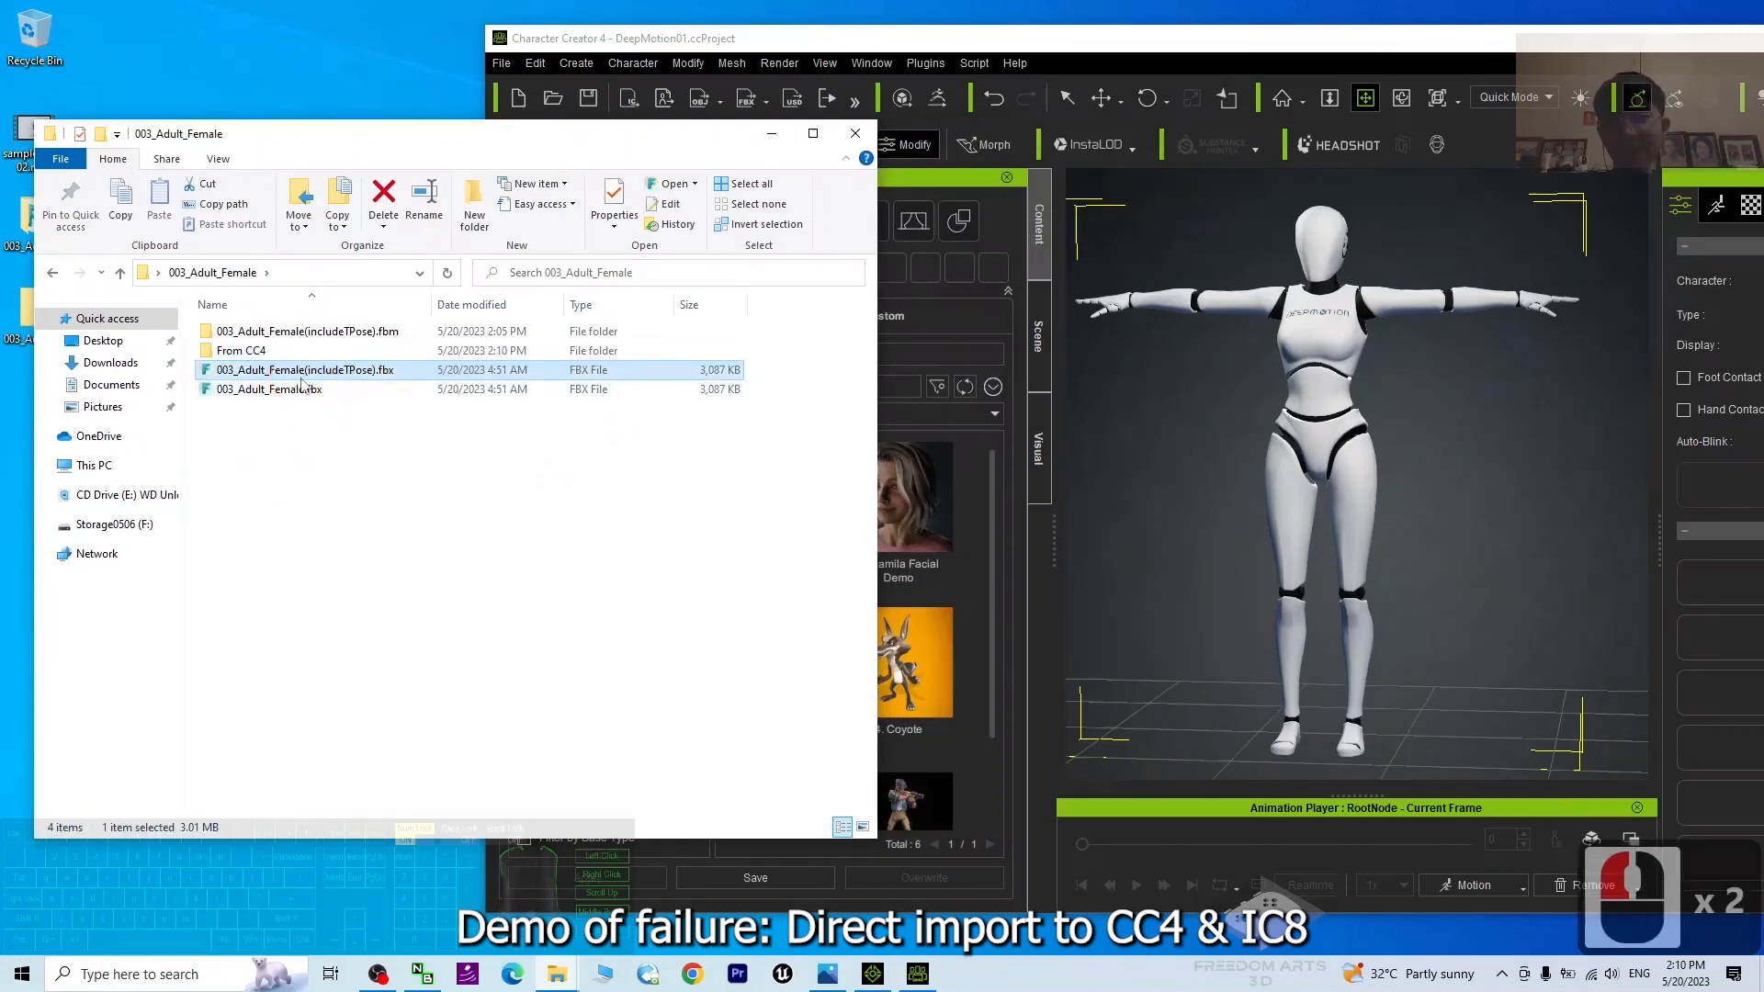
{"action": "left_click", "coordinate": [294, 389]}
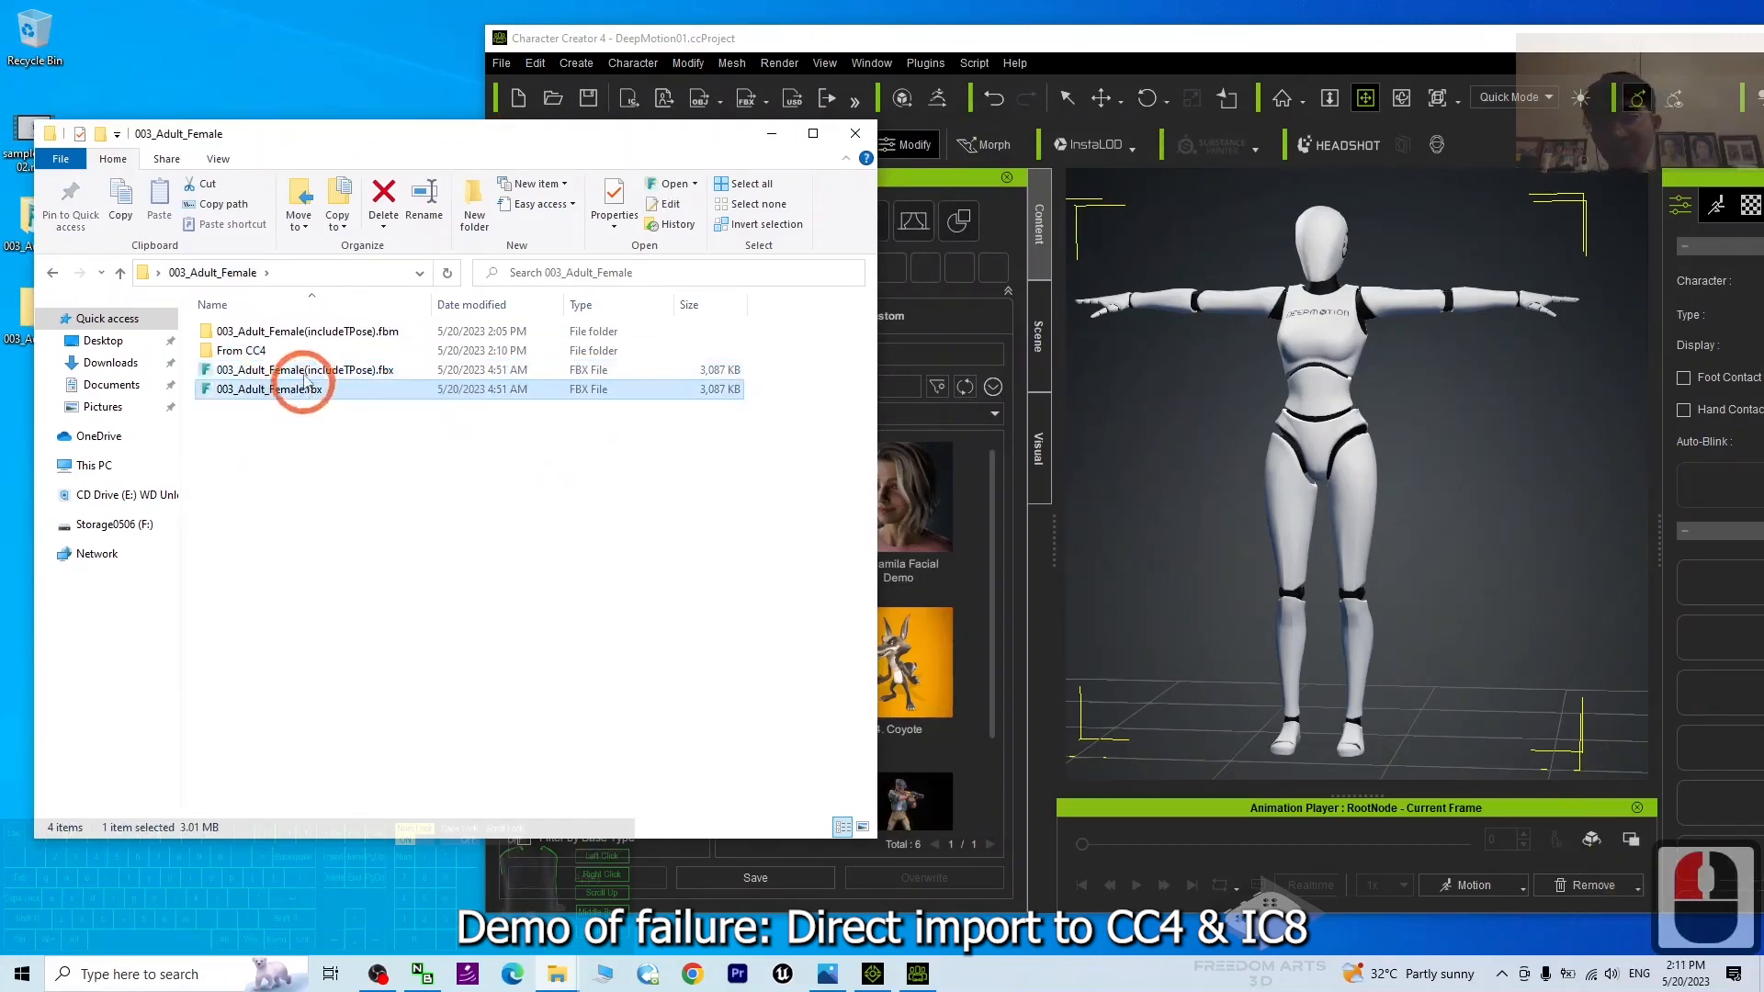
{"action": "left_click", "coordinate": [272, 371]}
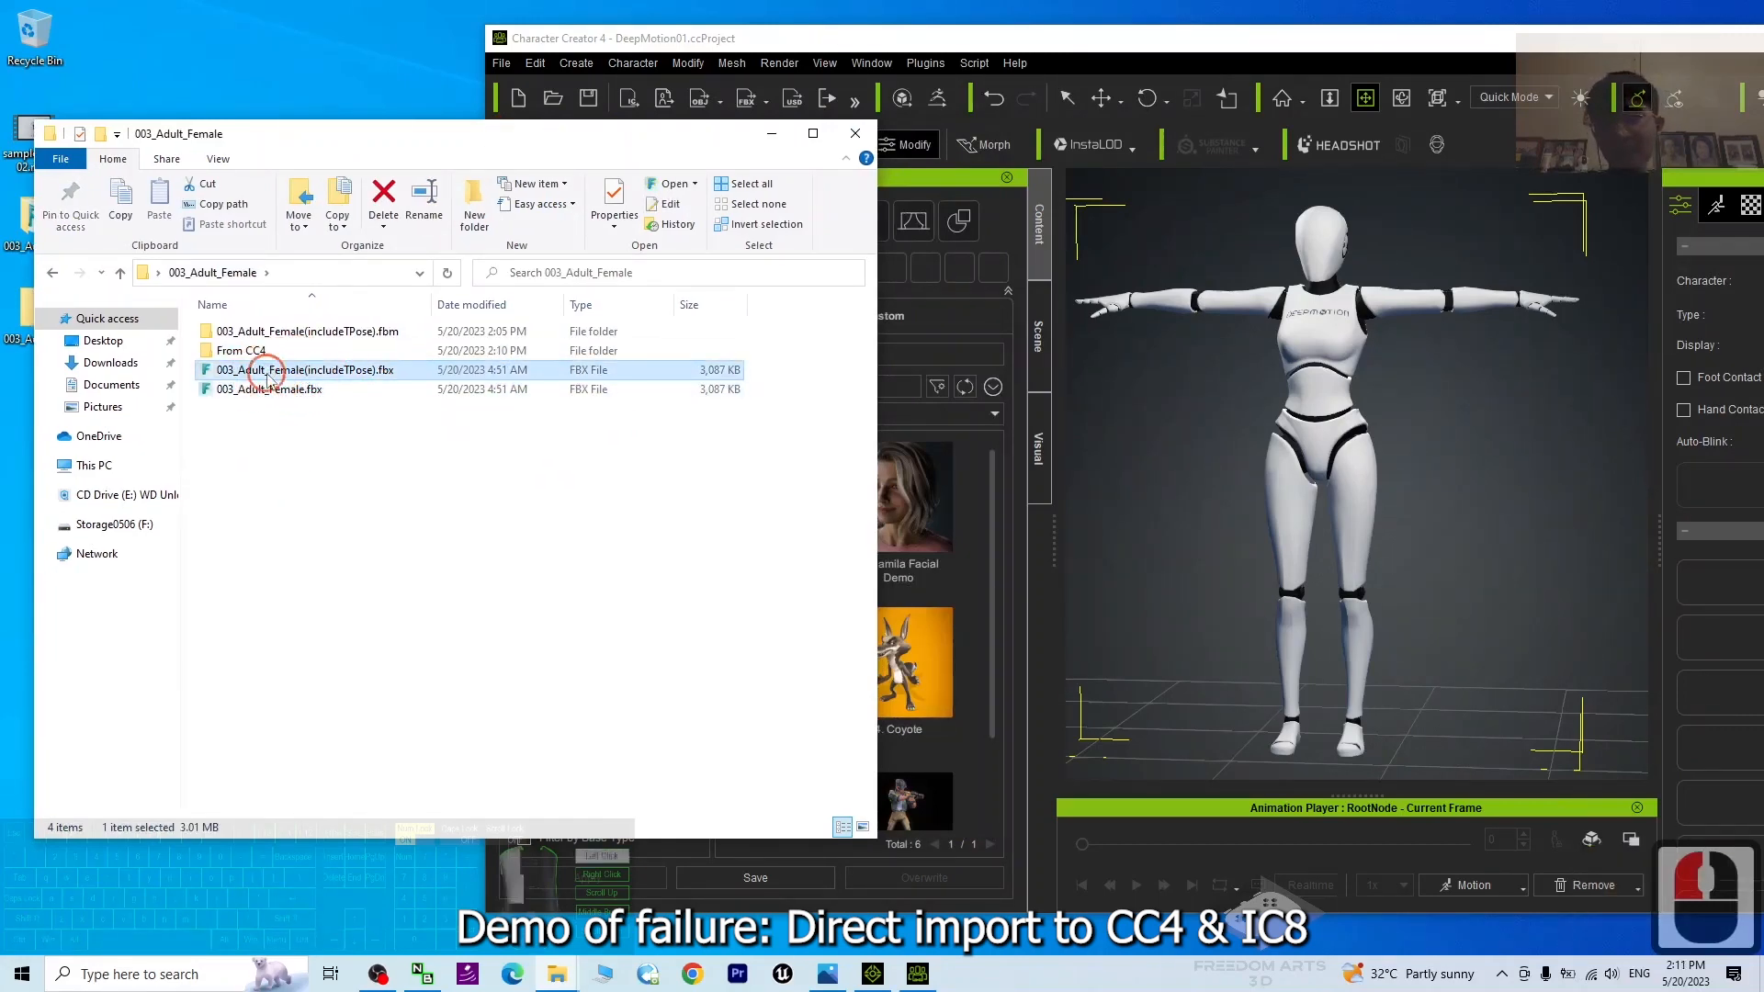
{"action": "left_click", "coordinate": [360, 392]}
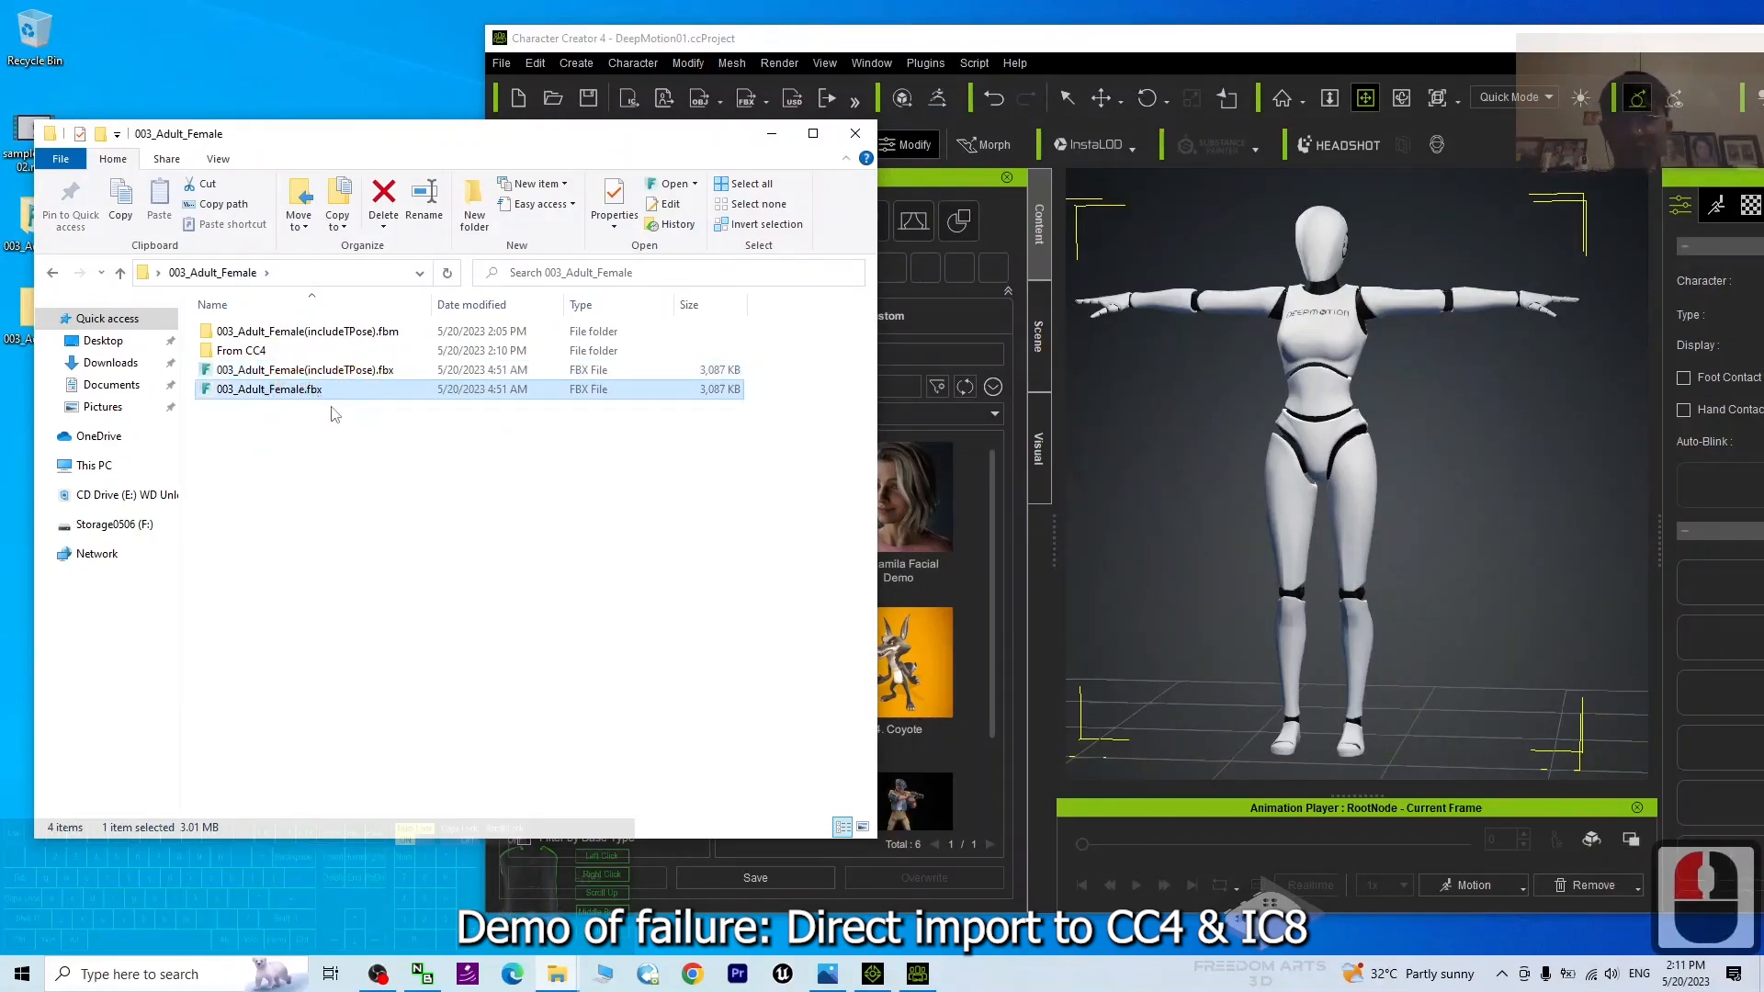
{"action": "left_click_drag", "start_coordinate": [365, 369], "coordinate": [1319, 400]}
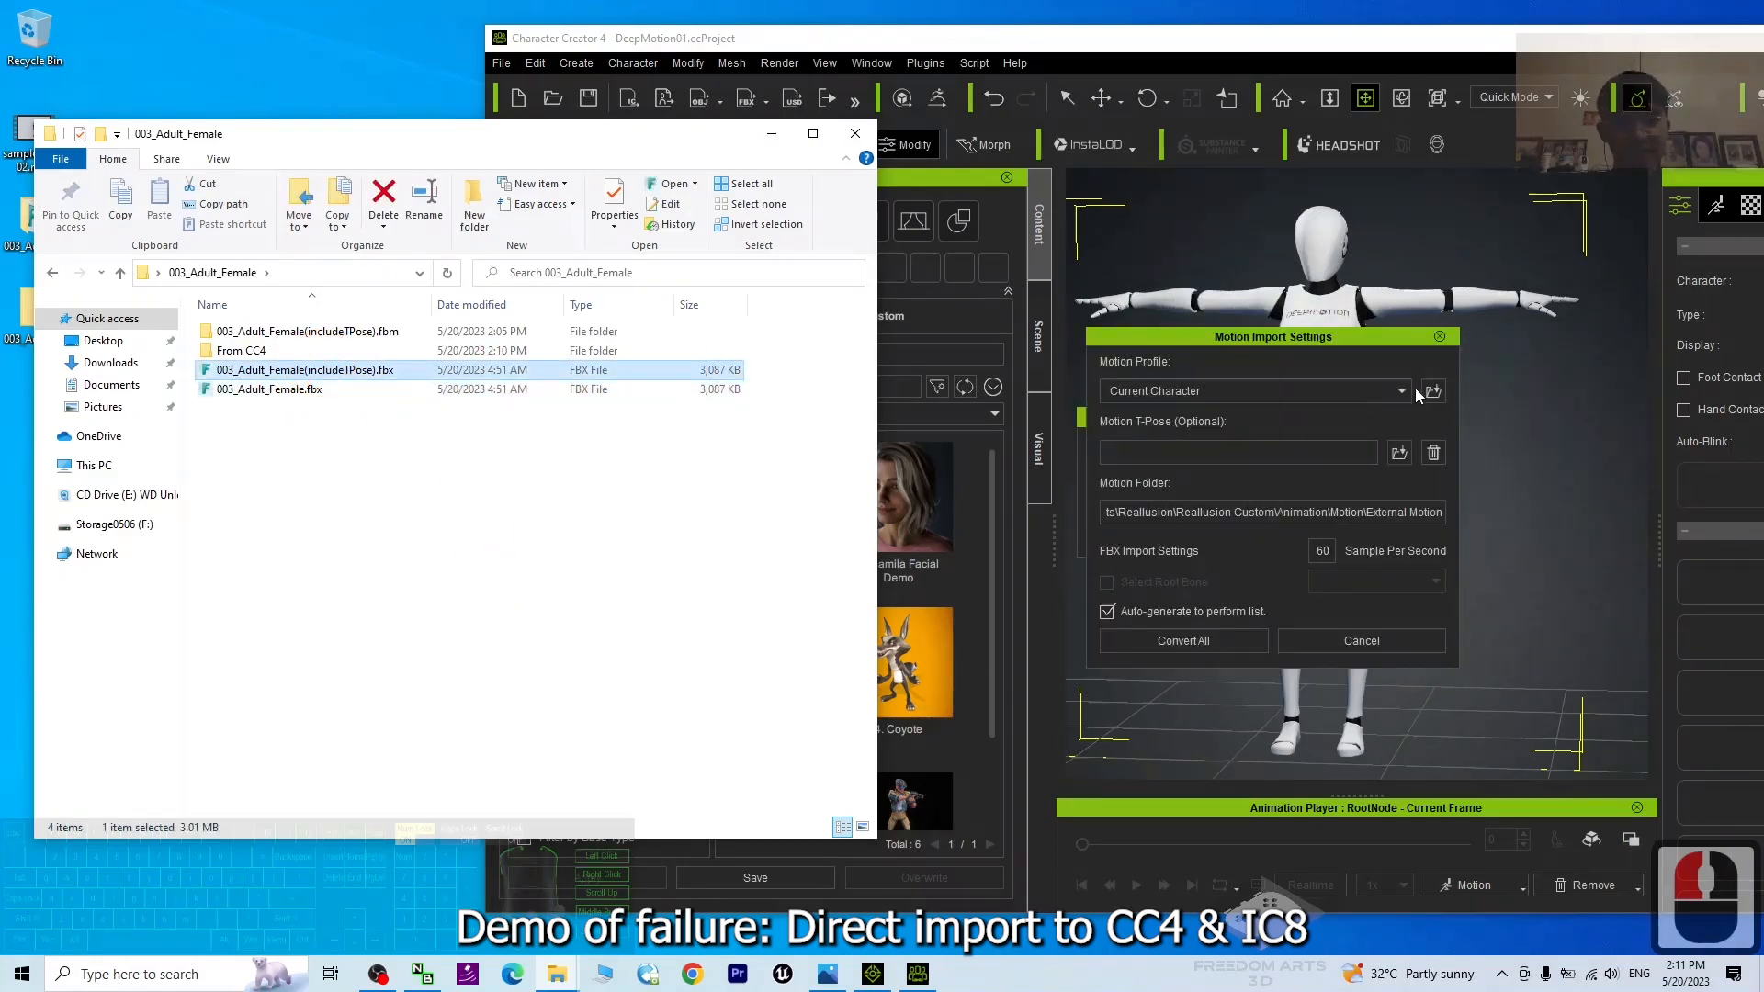
Choose Current Character as the motion profile and check the full motion folder path in the import settings
{"action": "left_click", "coordinate": [1264, 352]}
{"action": "left_click", "coordinate": [1159, 391]}
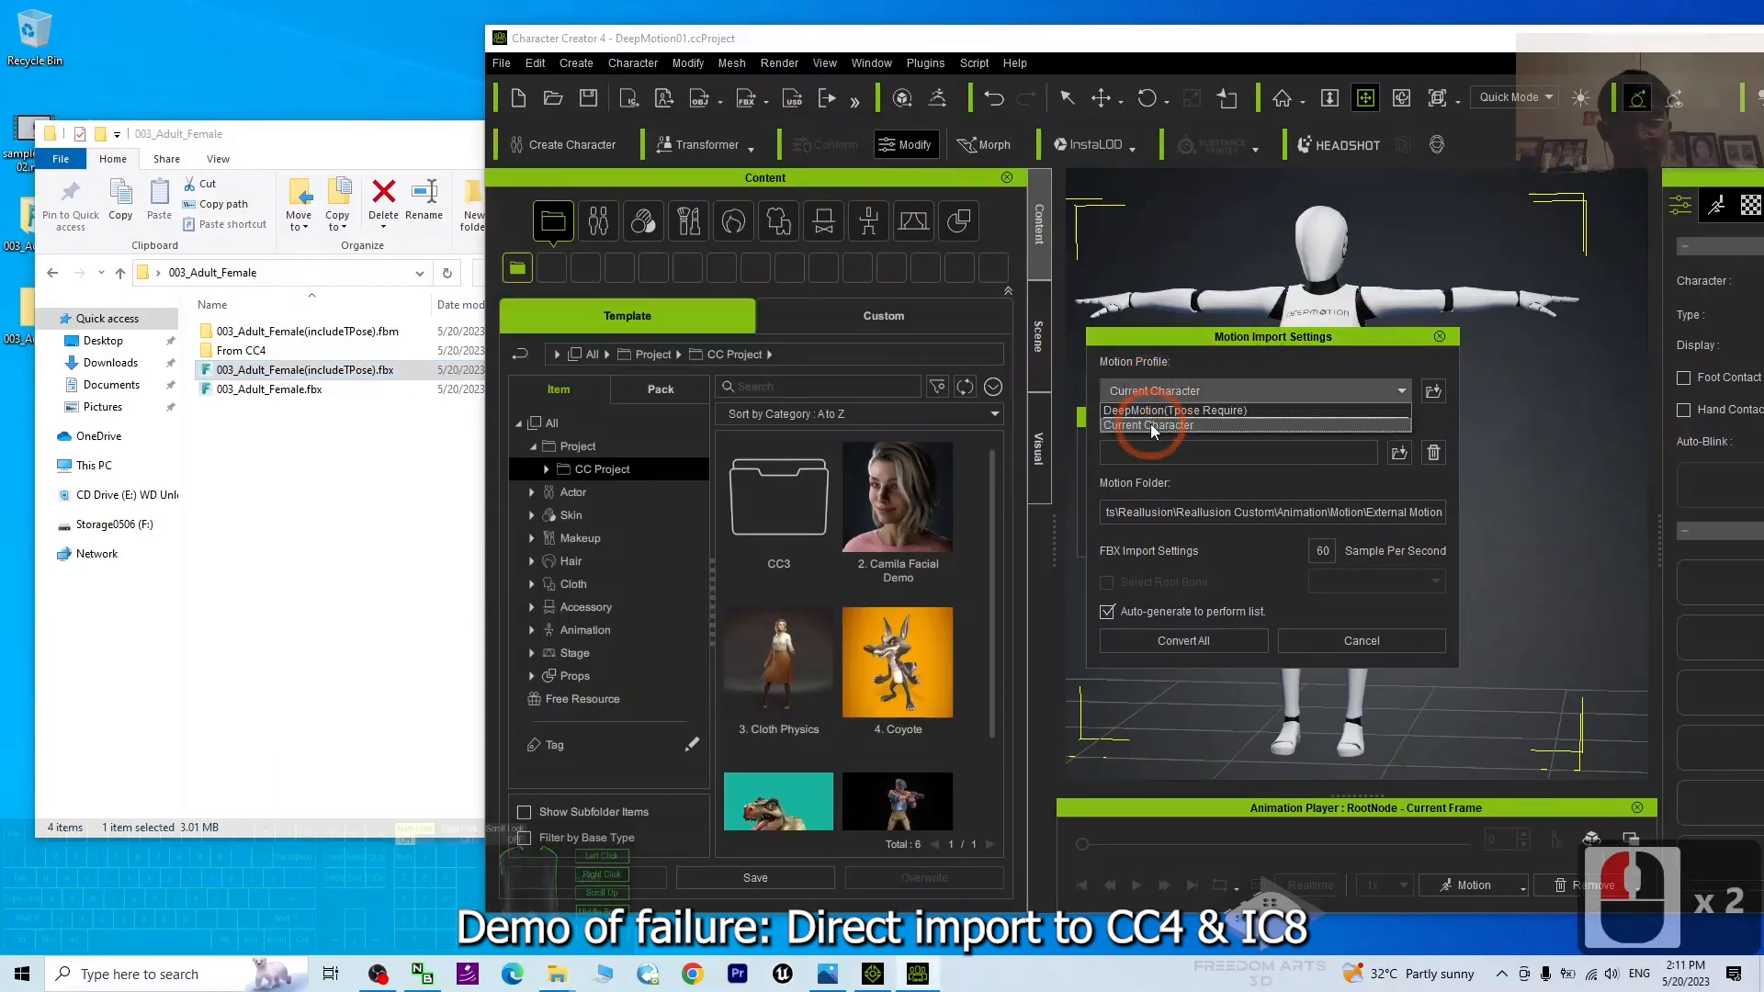
{"action": "left_click", "coordinate": [1151, 425]}
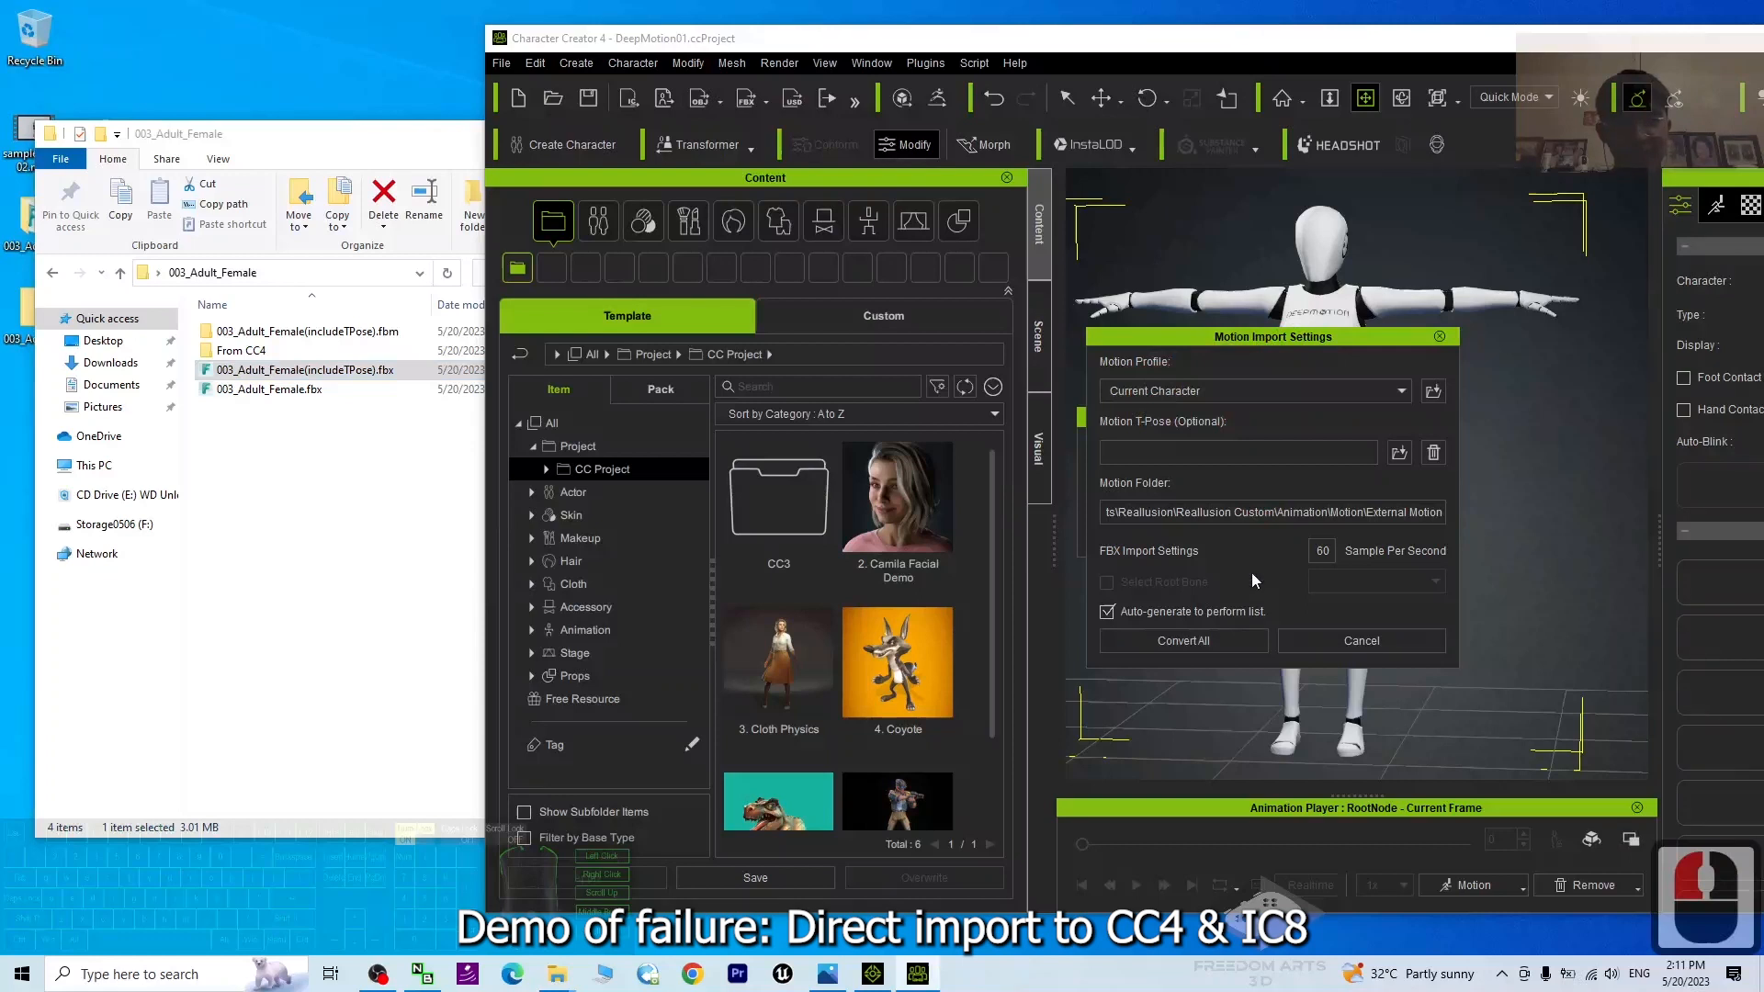
{"action": "left_click_drag", "start_coordinate": [1185, 507], "coordinate": [1059, 493]}
{"action": "left_click", "coordinate": [1341, 508]}
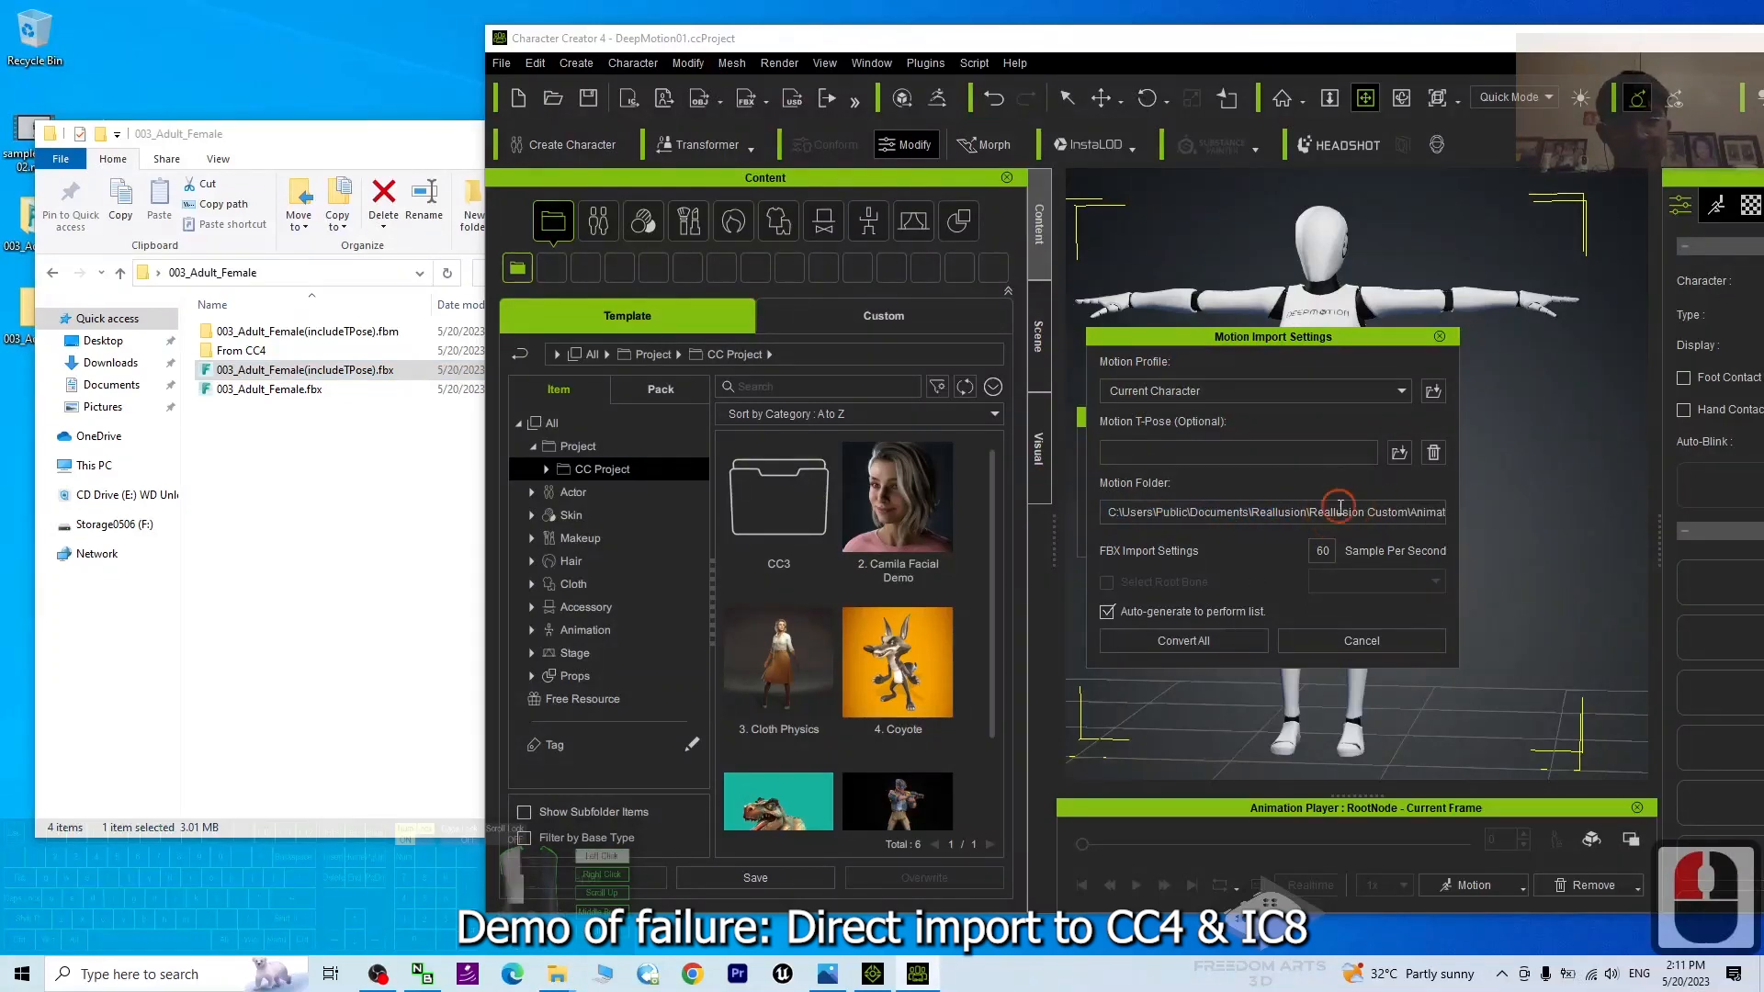
{"action": "left_click_drag", "start_coordinate": [1407, 511], "coordinate": [1713, 509]}
{"action": "left_click", "coordinate": [1403, 511]}
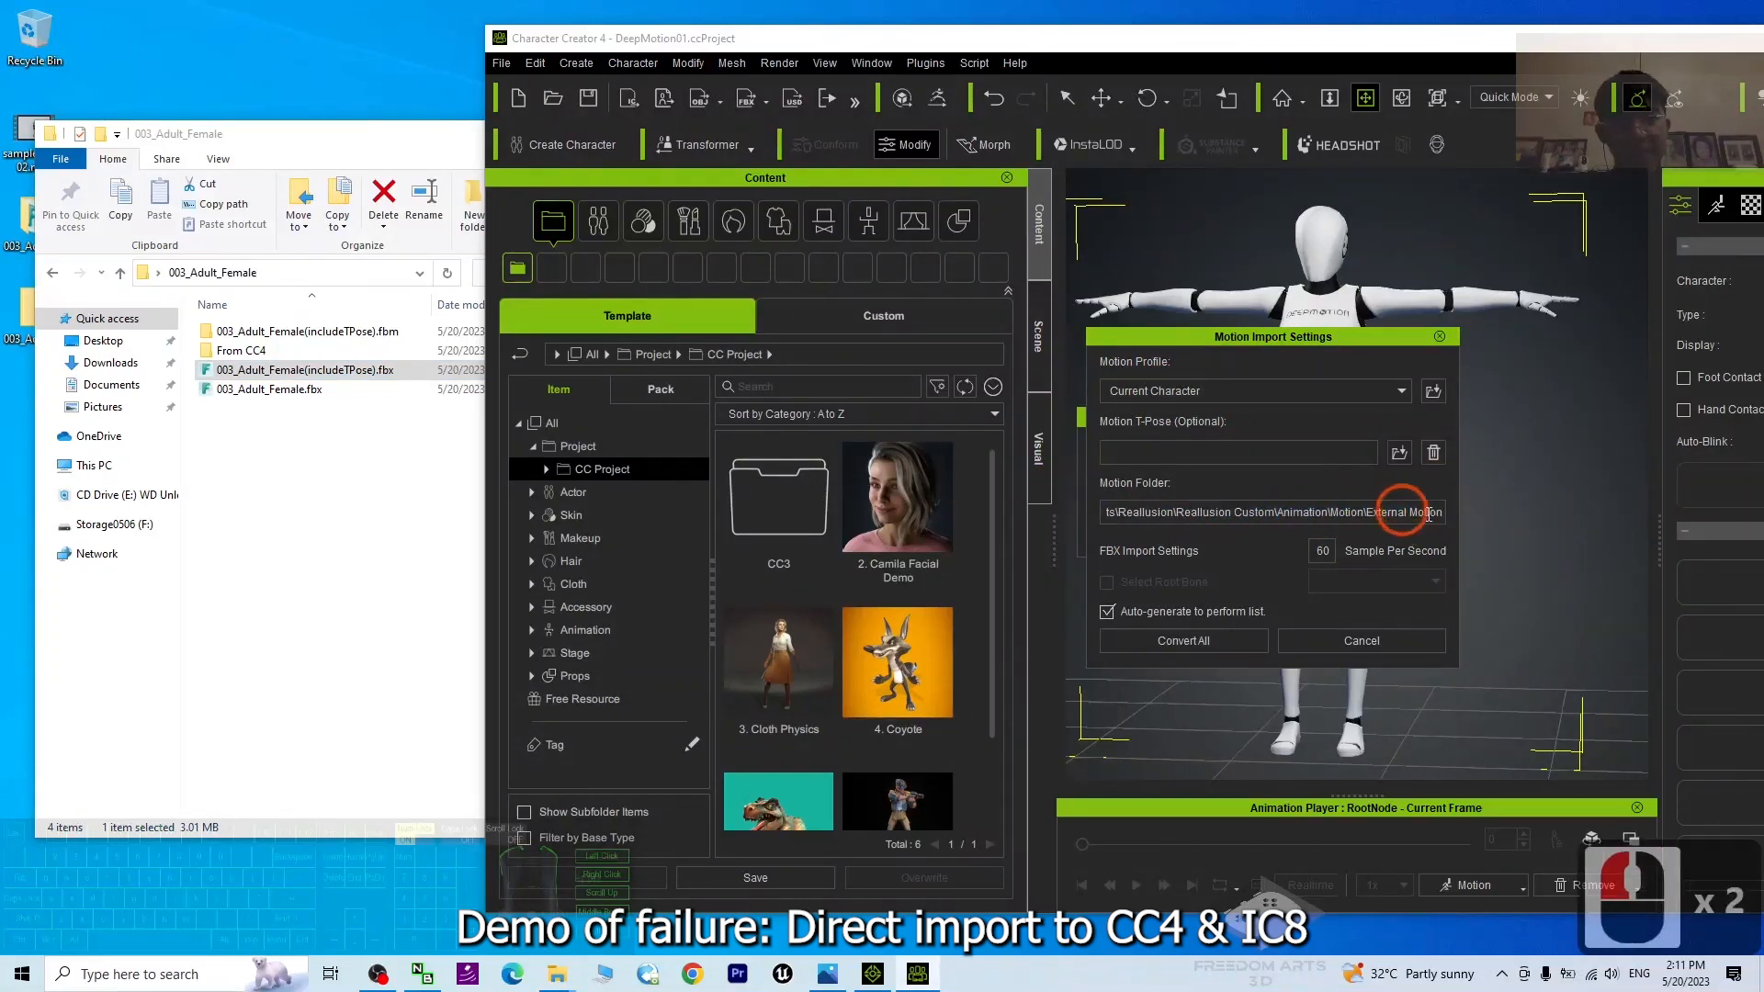
Convert the FBX motion onto the Character Creator character and dismiss the message about the file name
{"action": "left_click", "coordinate": [1195, 643]}
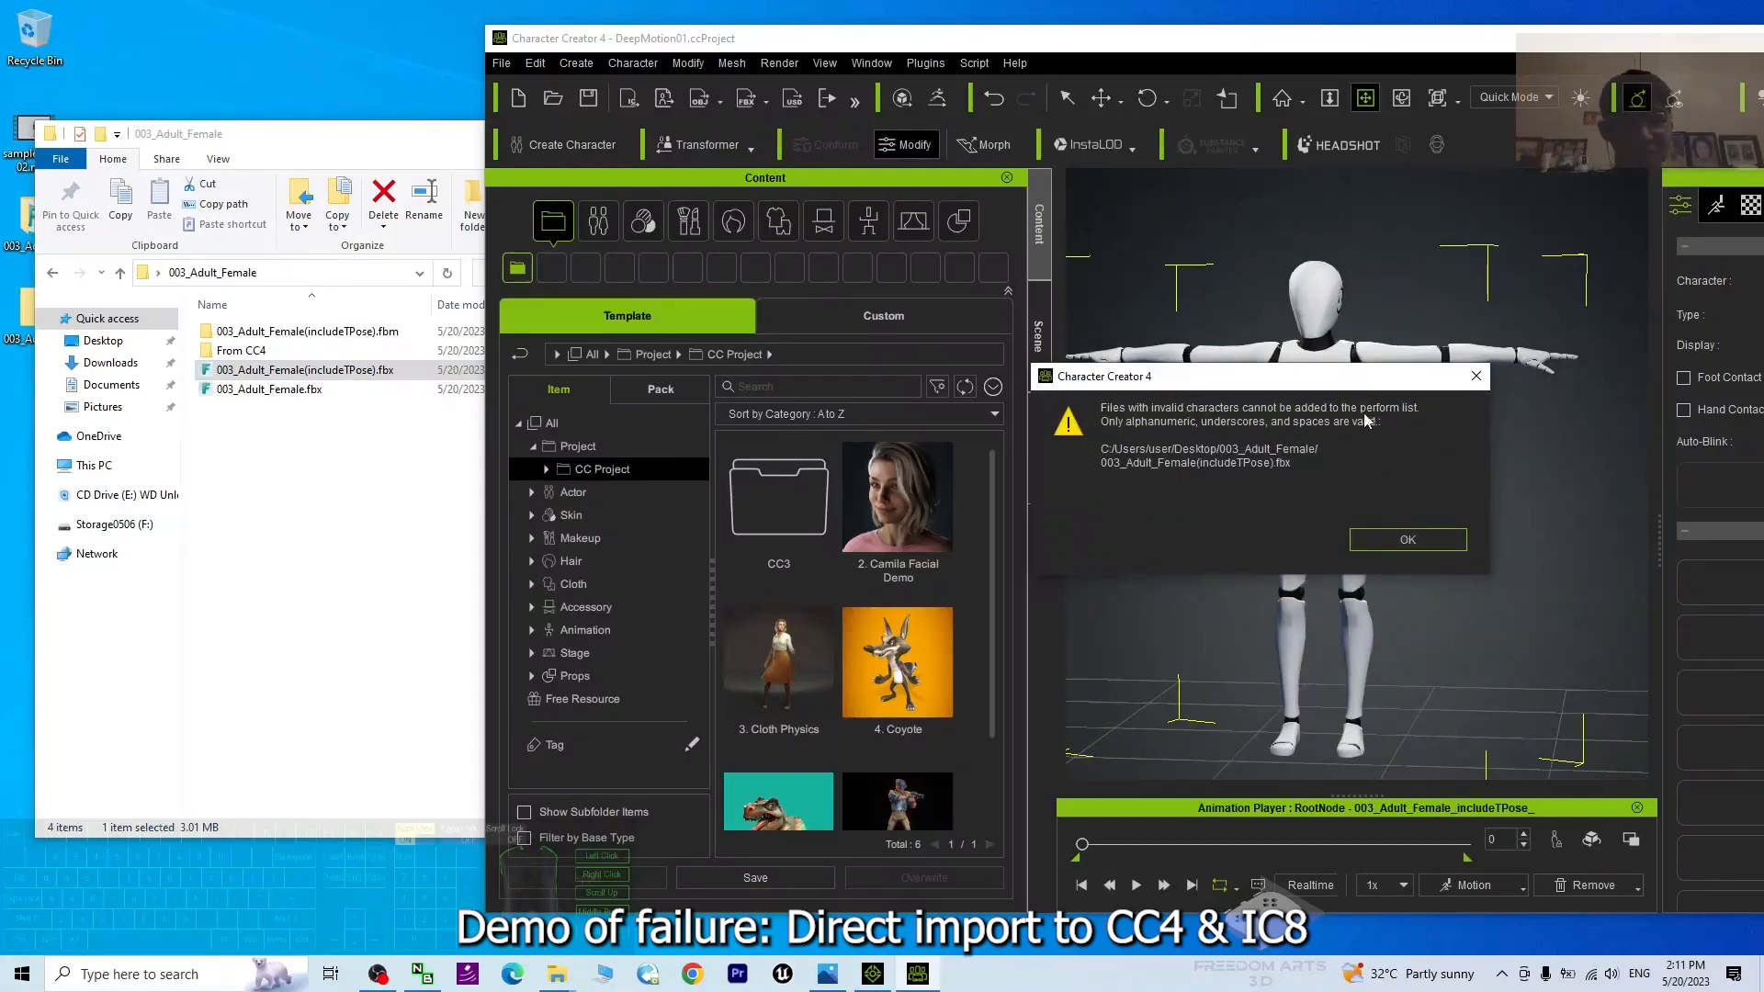
{"action": "left_click", "coordinate": [1403, 540]}
{"action": "left_click", "coordinate": [1507, 519]}
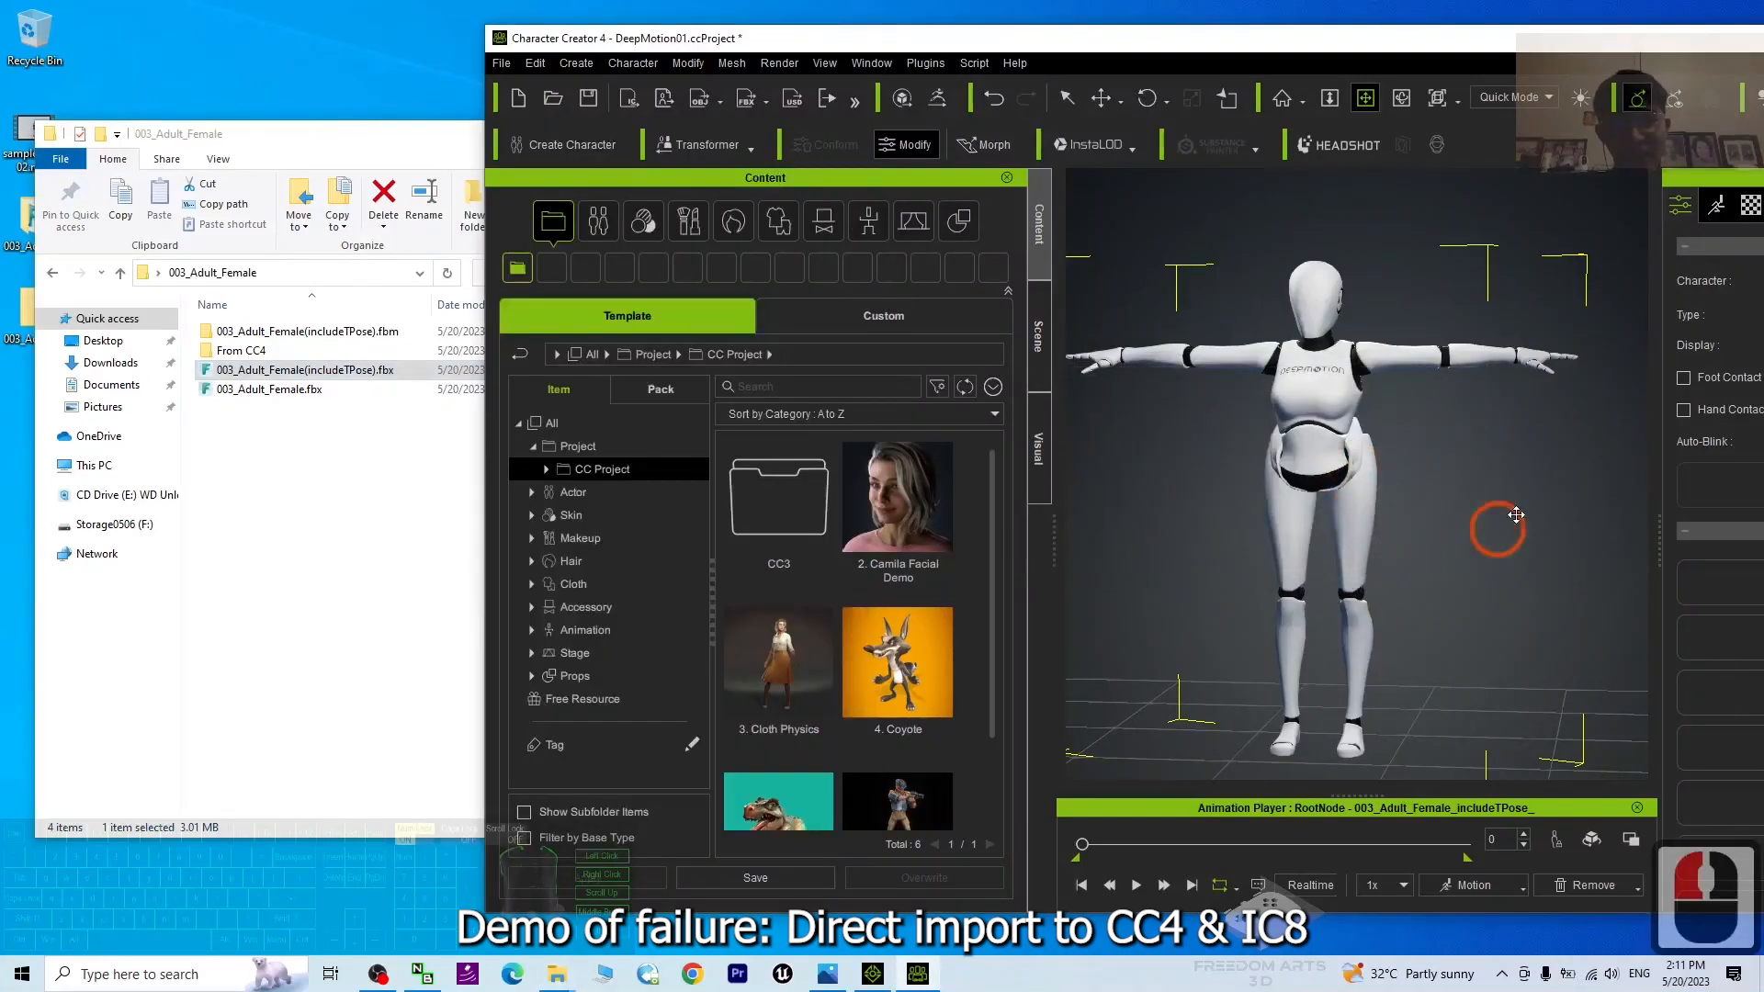
Maximize the Character Creator window and examine the character's waist and hips from the side
{"action": "key", "text": "c"}
{"action": "left_click_drag", "start_coordinate": [1506, 519], "coordinate": [1138, 522]}
{"action": "left_click_drag", "start_coordinate": [1434, 39], "coordinate": [1404, 52]}
{"action": "double_click", "coordinate": [1403, 52]}
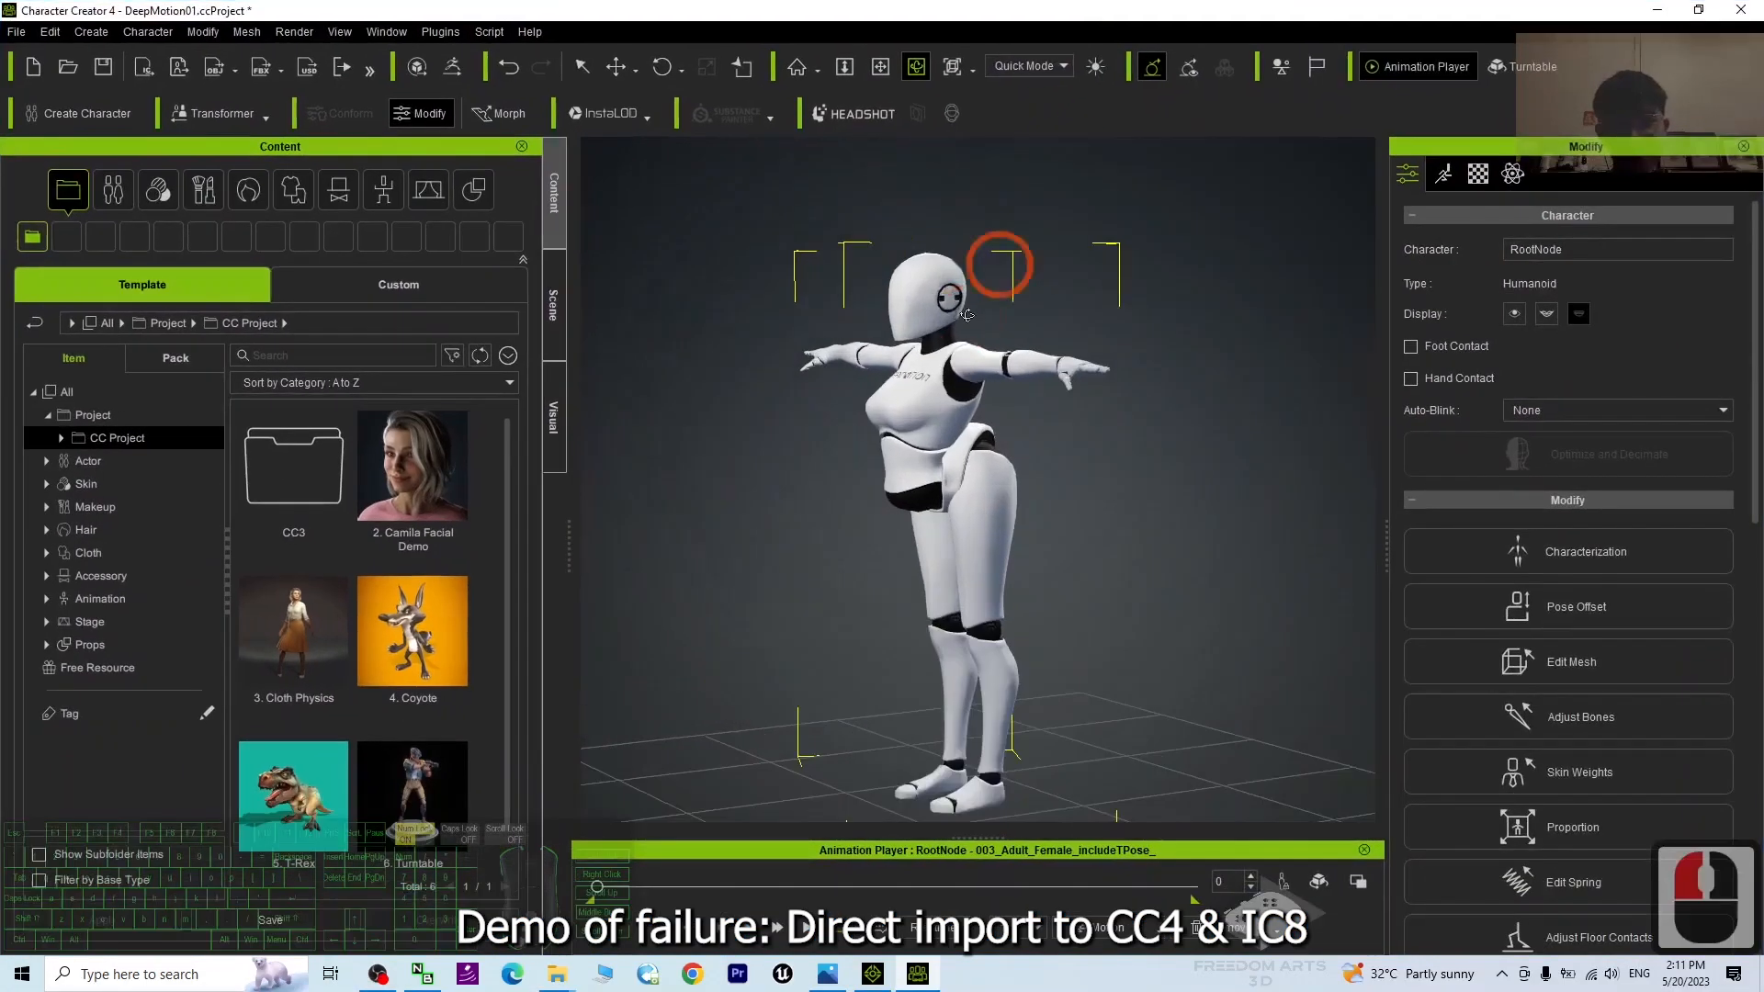
{"action": "scroll", "coordinate": [937, 442], "scroll_direction": "up", "scroll_amount": 4}
{"action": "key", "text": "x"}
{"action": "left_click_drag", "start_coordinate": [1028, 479], "coordinate": [985, 395]}
{"action": "key", "text": "c"}
{"action": "left_click_drag", "start_coordinate": [1080, 459], "coordinate": [1015, 464]}
Play the imported motion and examine the character's body from several angles, then stop playback and return to the full figure
{"action": "left_click", "coordinate": [696, 972]}
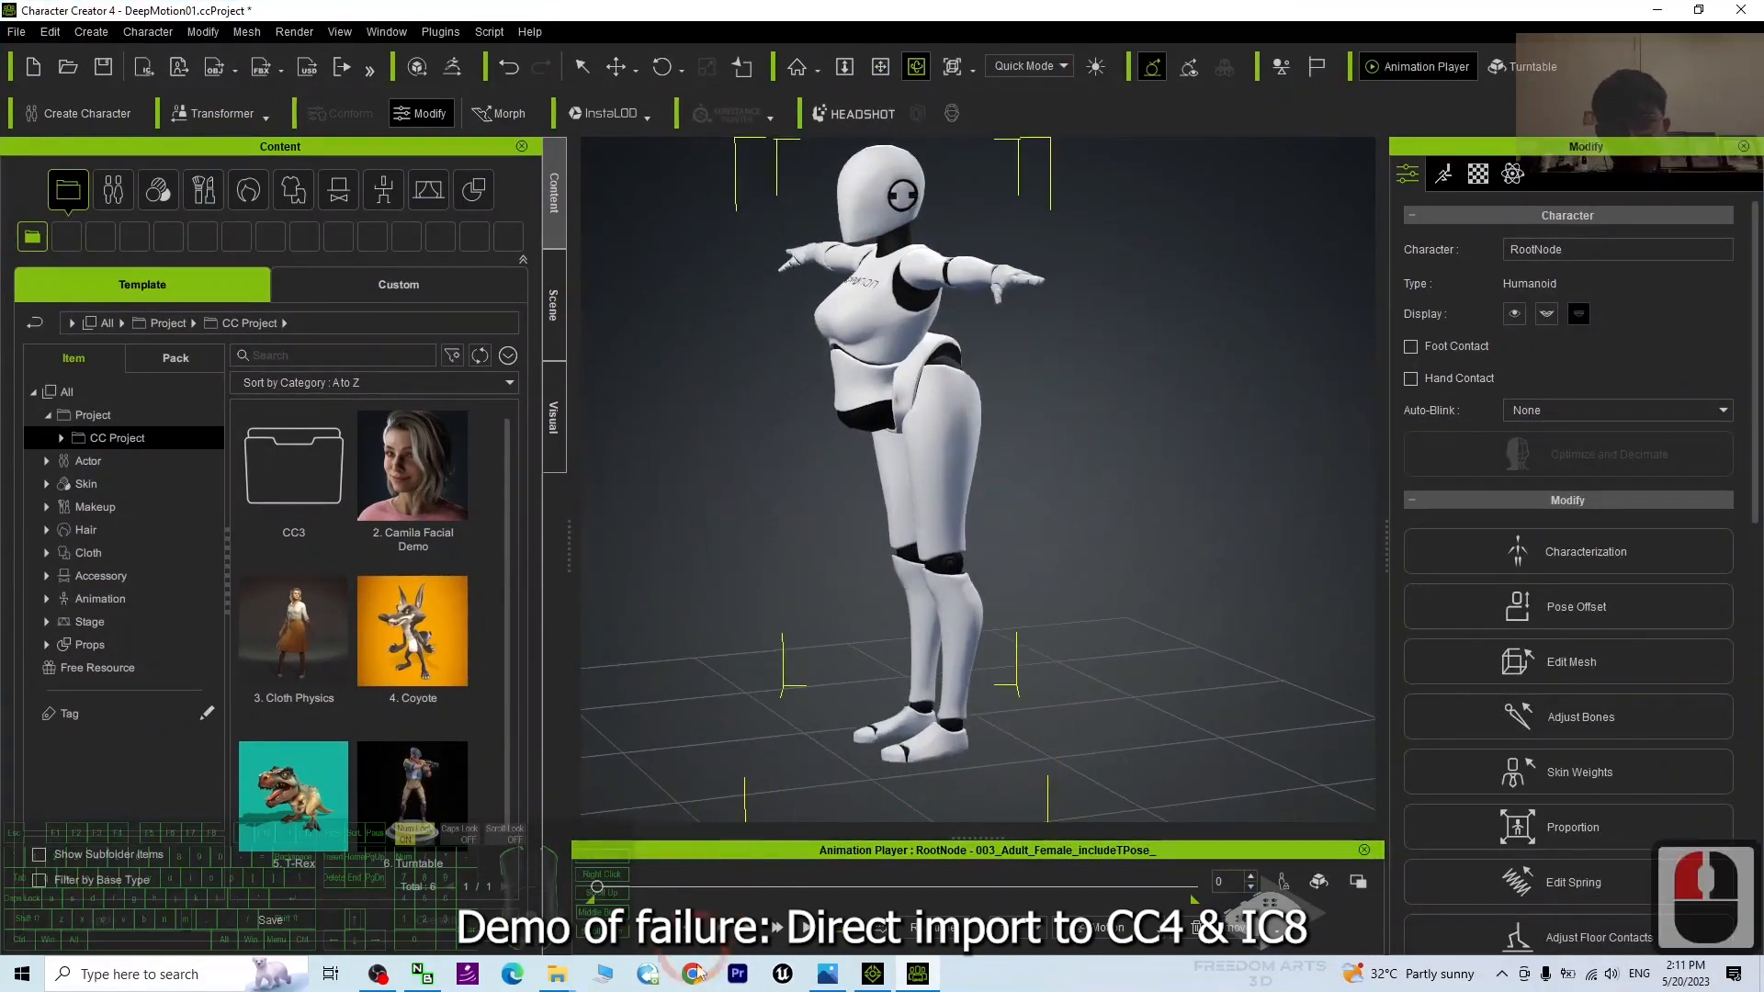
{"action": "left_click", "coordinate": [748, 927]}
{"action": "key", "text": "c"}
{"action": "left_click_drag", "start_coordinate": [873, 543], "coordinate": [1383, 586]}
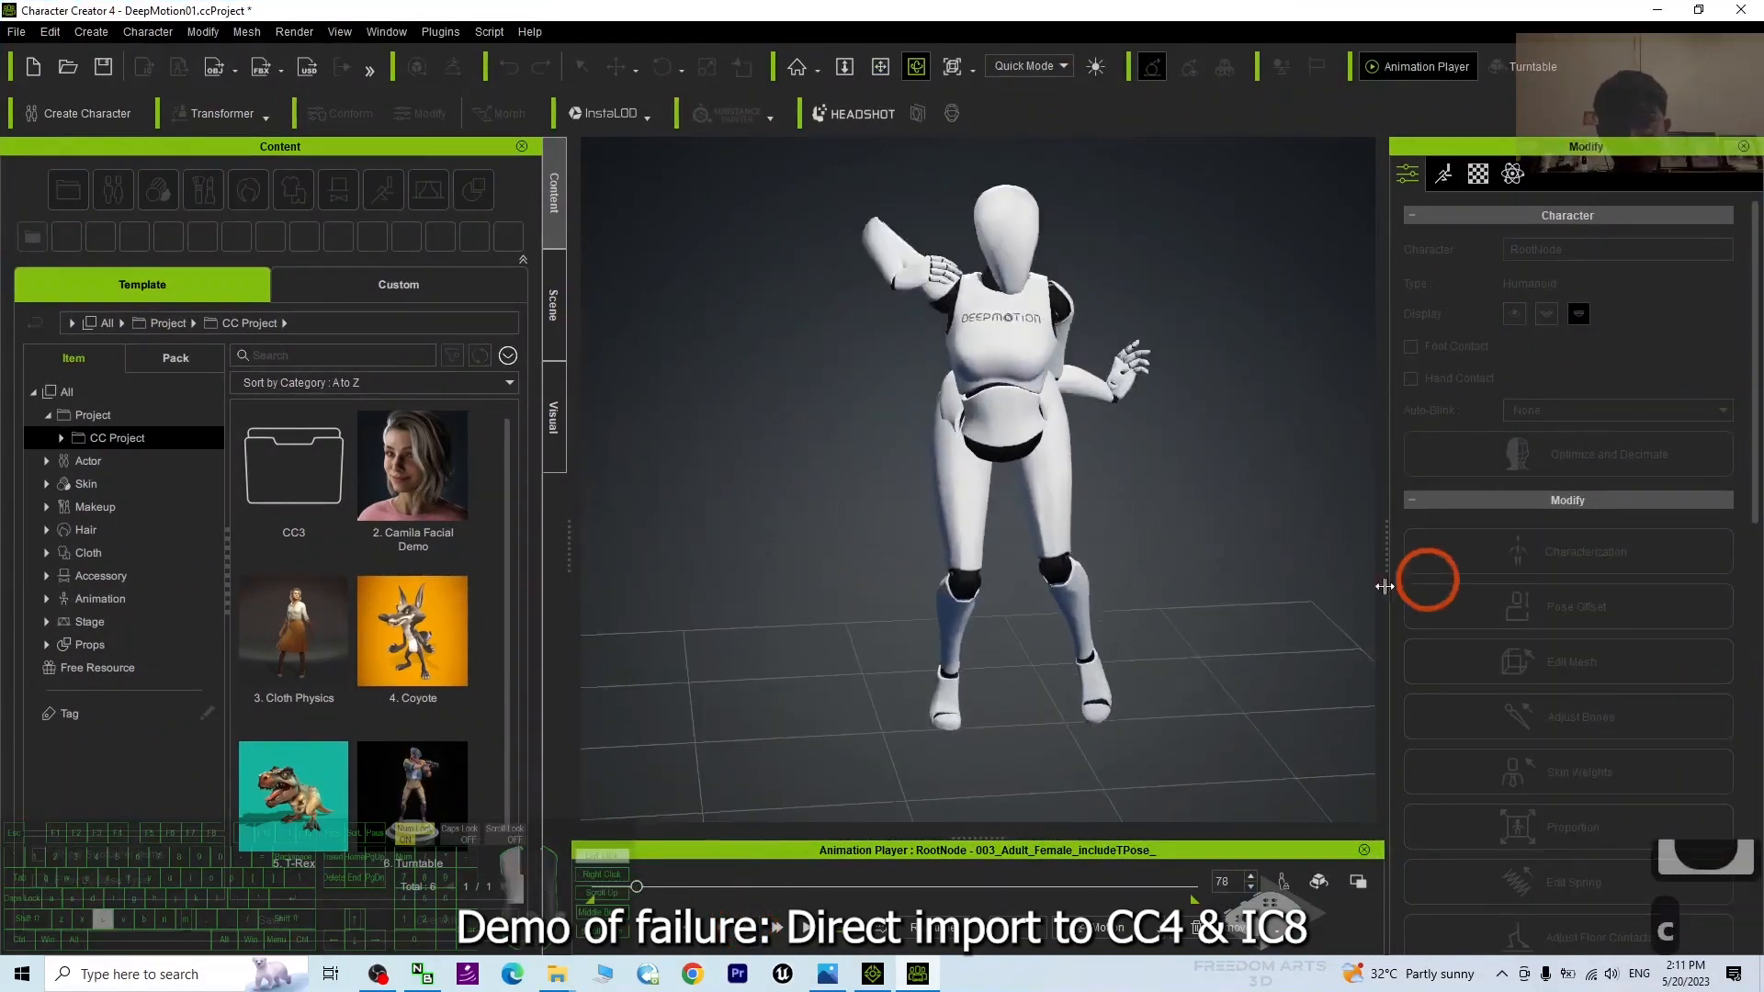
{"action": "left_click_drag", "start_coordinate": [868, 579], "coordinate": [733, 483]}
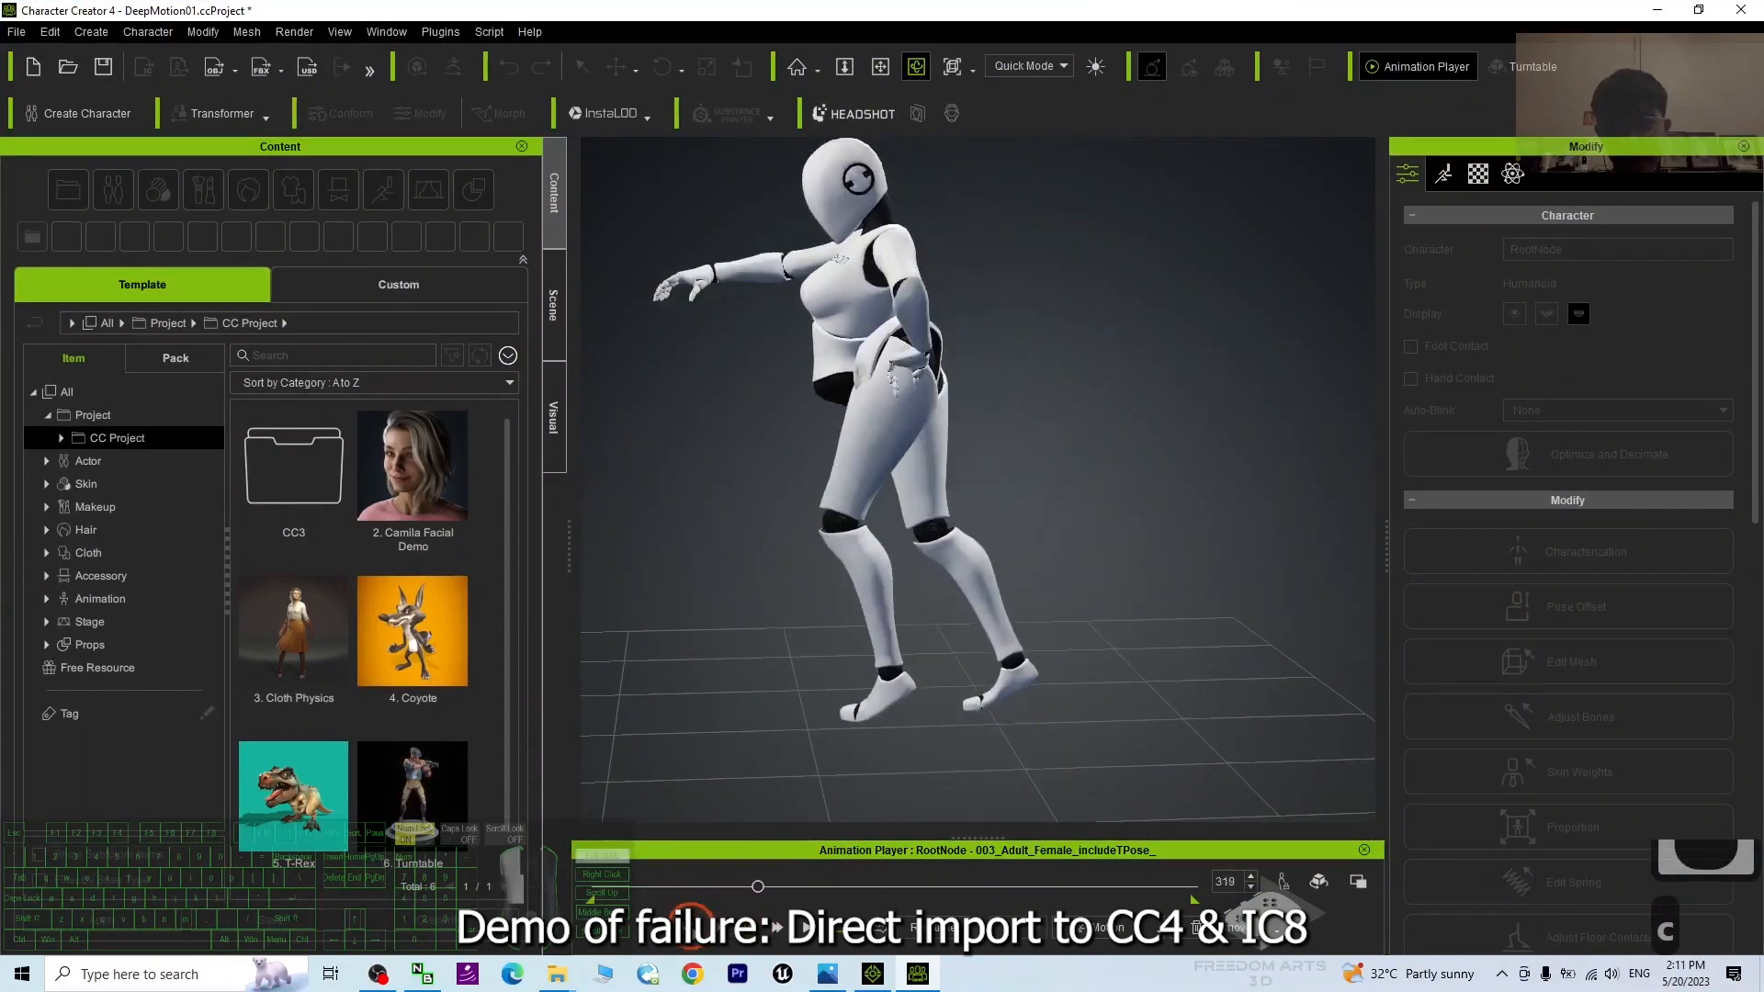
{"action": "left_click", "coordinate": [899, 588]}
{"action": "scroll", "coordinate": [899, 587], "scroll_direction": "down", "scroll_amount": 15}
{"action": "middle_click_drag", "start_coordinate": [874, 530], "coordinate": [890, 587]}
{"action": "left_click_drag", "start_coordinate": [890, 587], "coordinate": [1084, 581]}
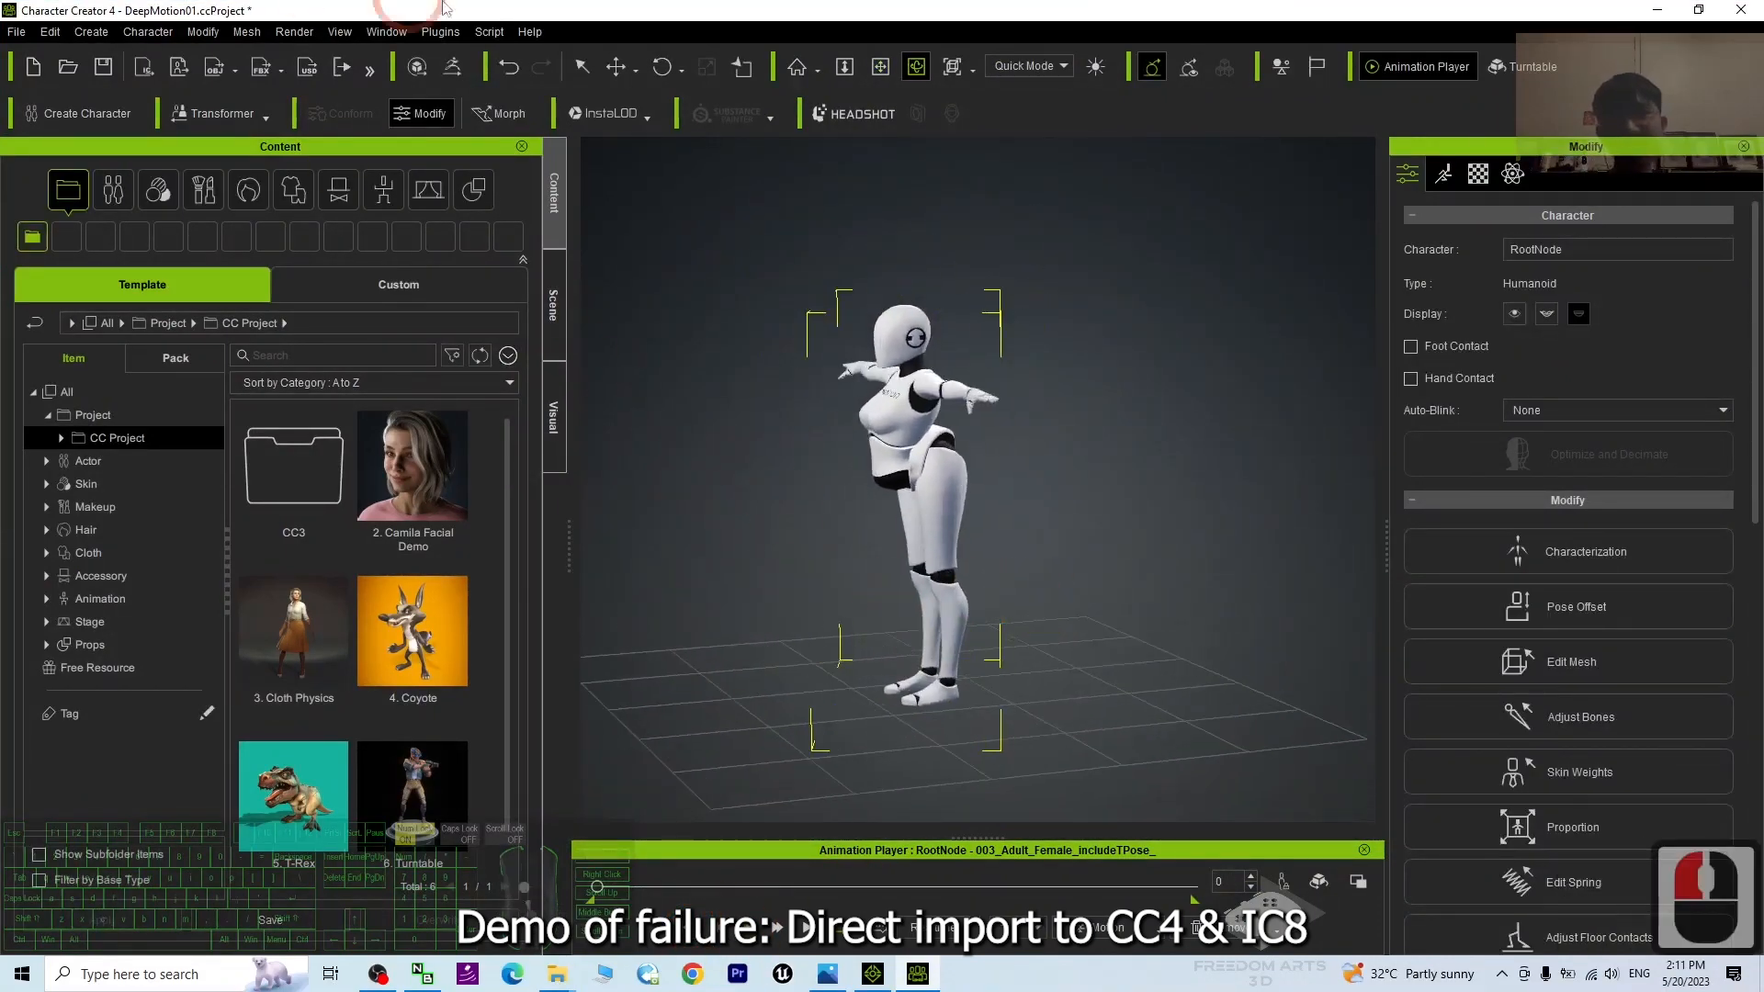
Restore and narrow the Character Creator window so the 003_Adult_Female folder in File Explorer stays reachable beside it
{"action": "left_click_drag", "start_coordinate": [467, 8], "coordinate": [598, 38]}
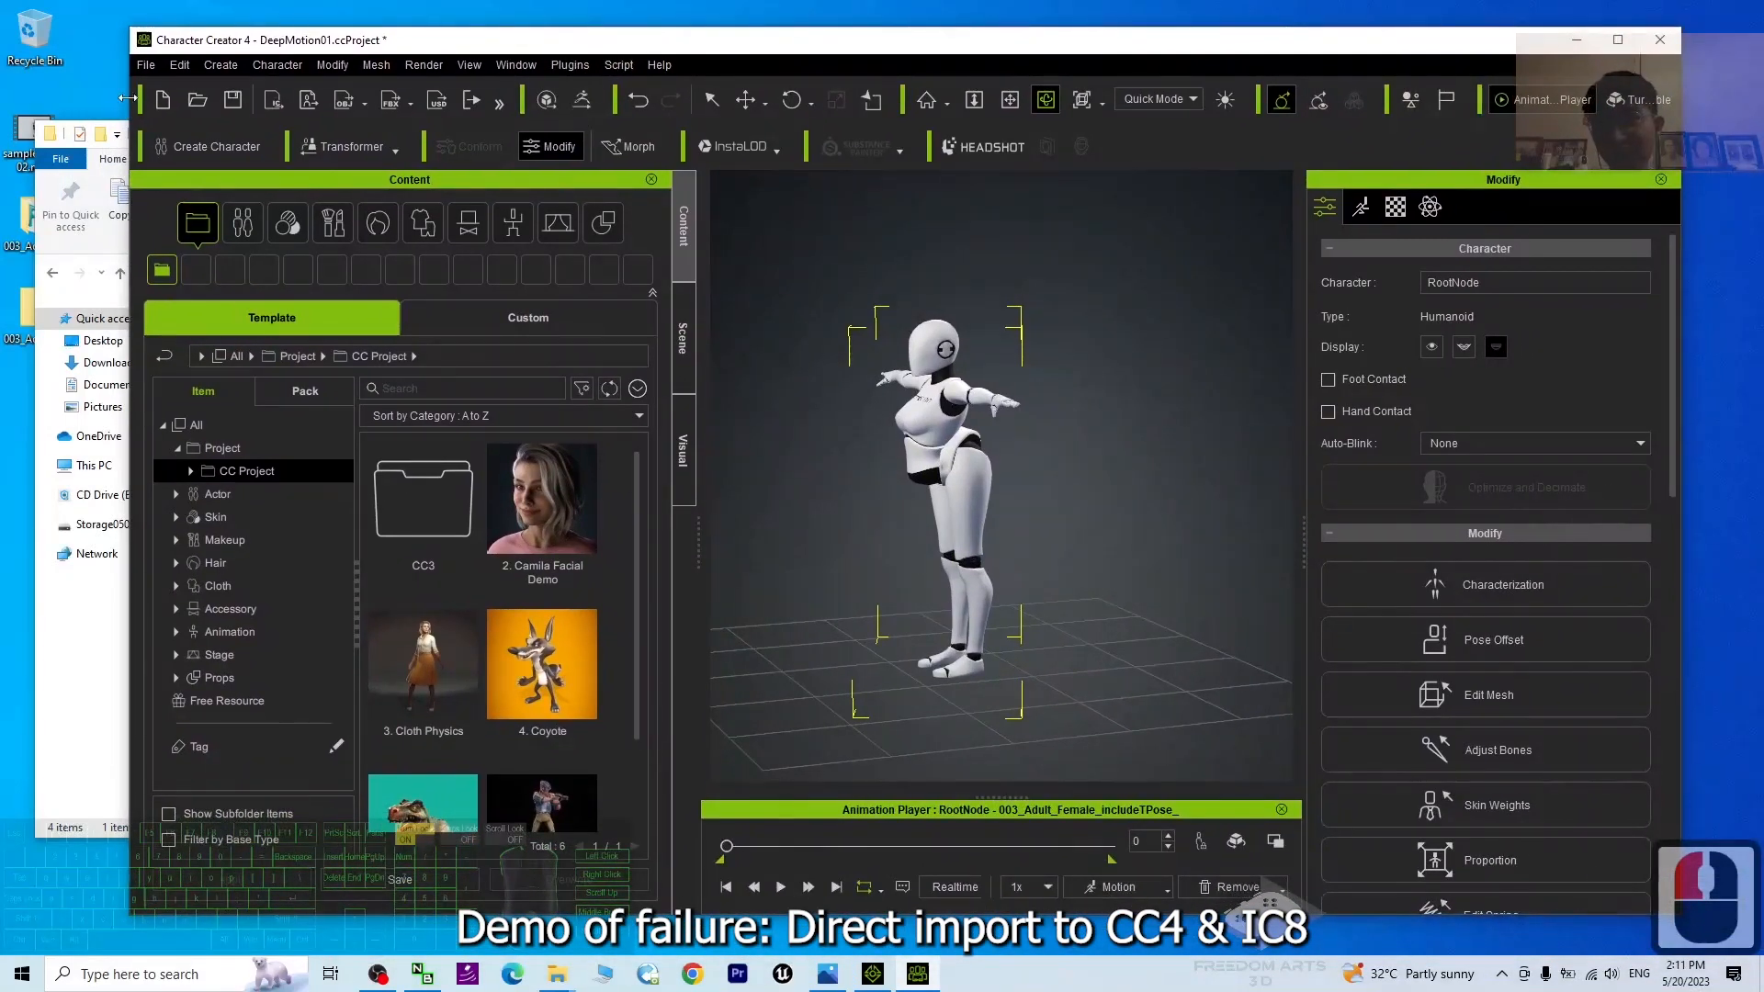
{"action": "left_click_drag", "start_coordinate": [132, 101], "coordinate": [427, 184]}
{"action": "left_click", "coordinate": [329, 572]}
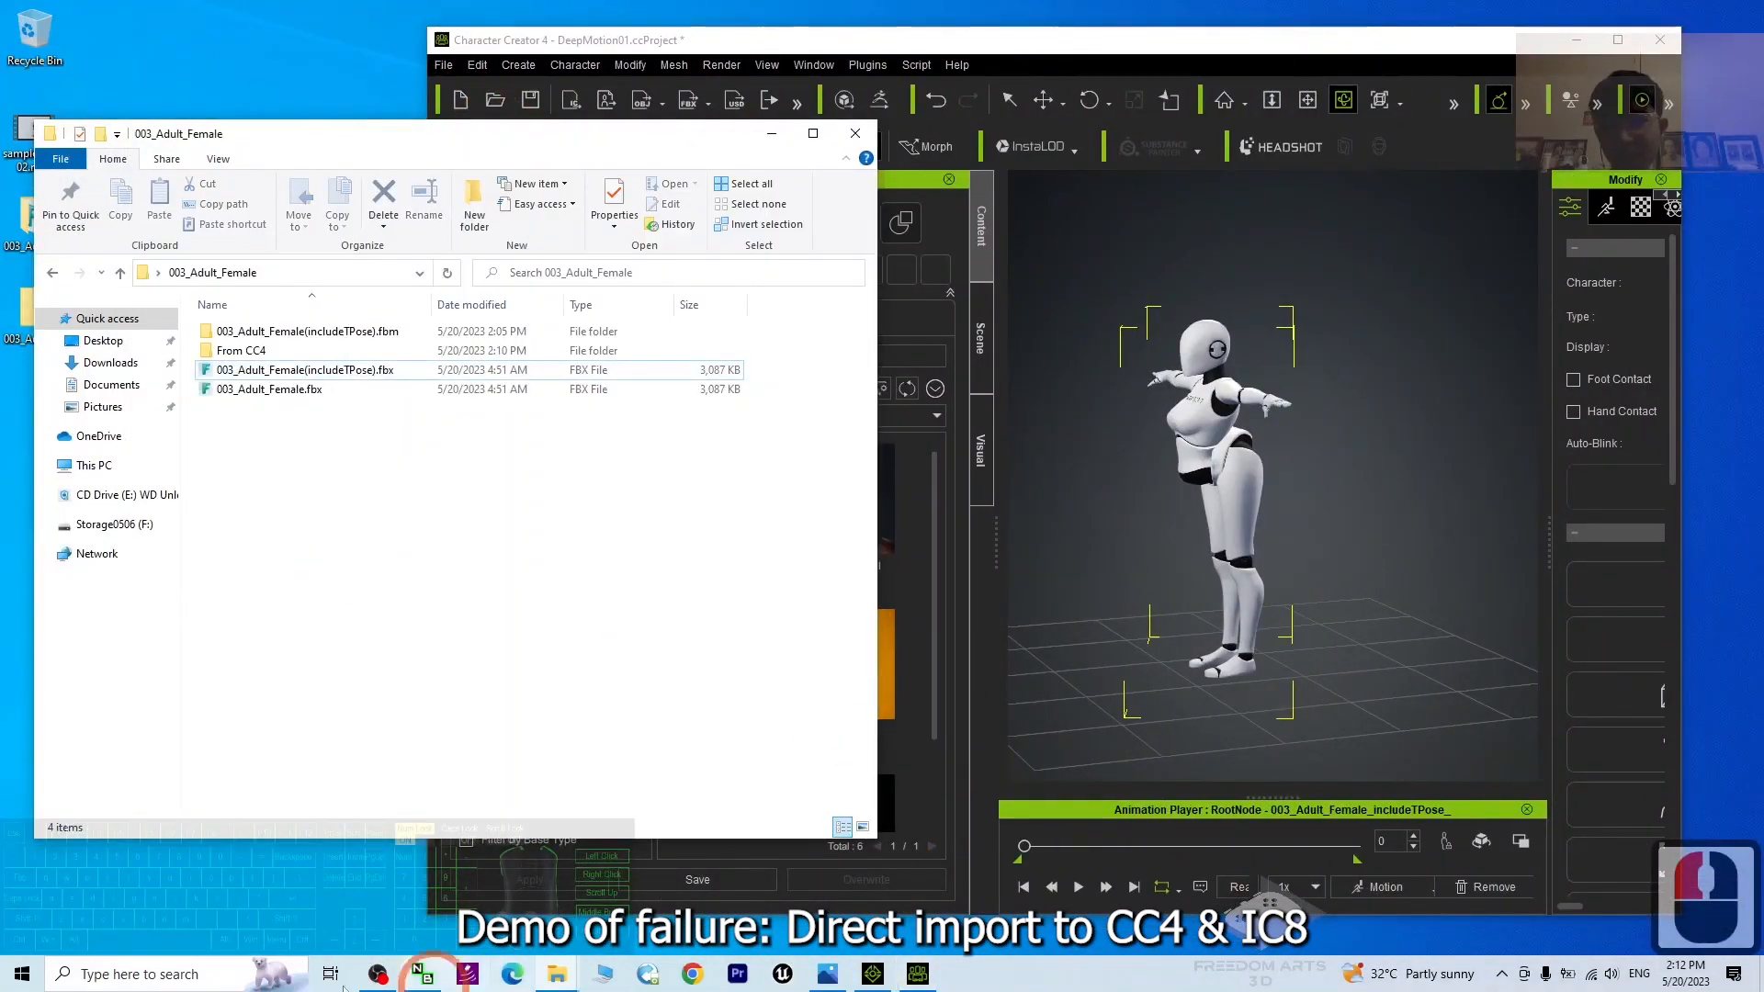
{"action": "left_click", "coordinate": [1258, 40]}
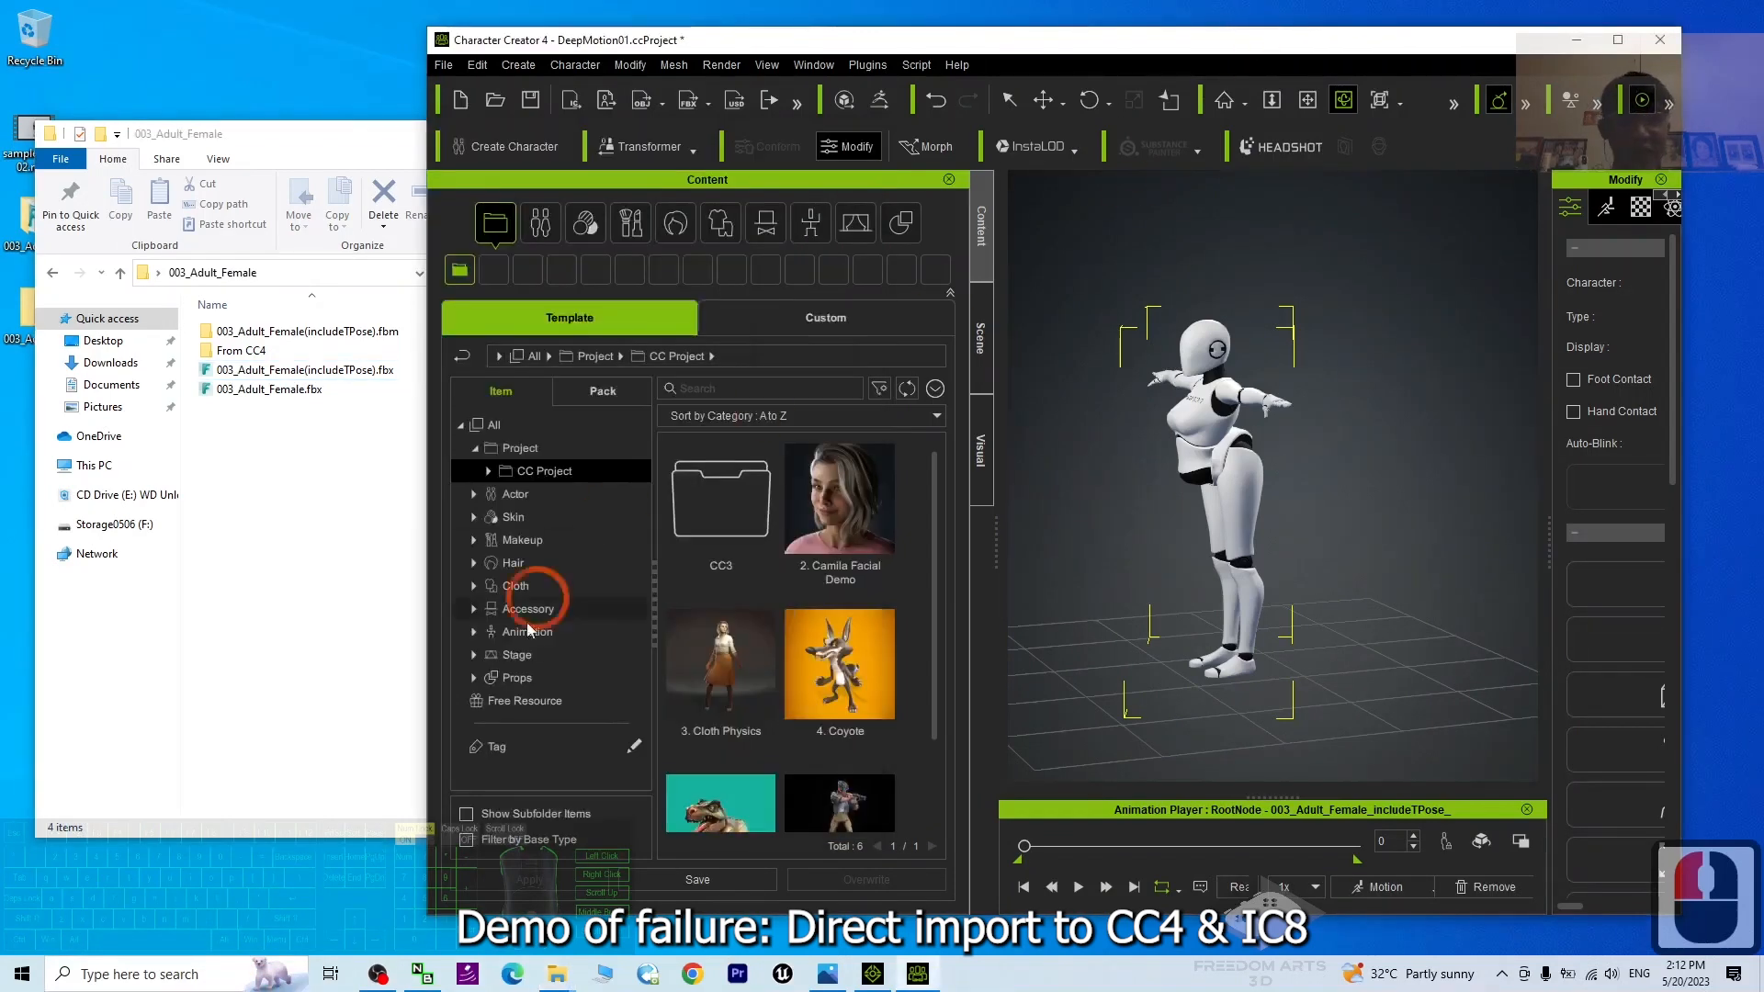
{"action": "left_click", "coordinate": [362, 641]}
Search Windows for iclone, launch iClone 3DXchange 7 and minimize its window
{"action": "left_click", "coordinate": [181, 985]}
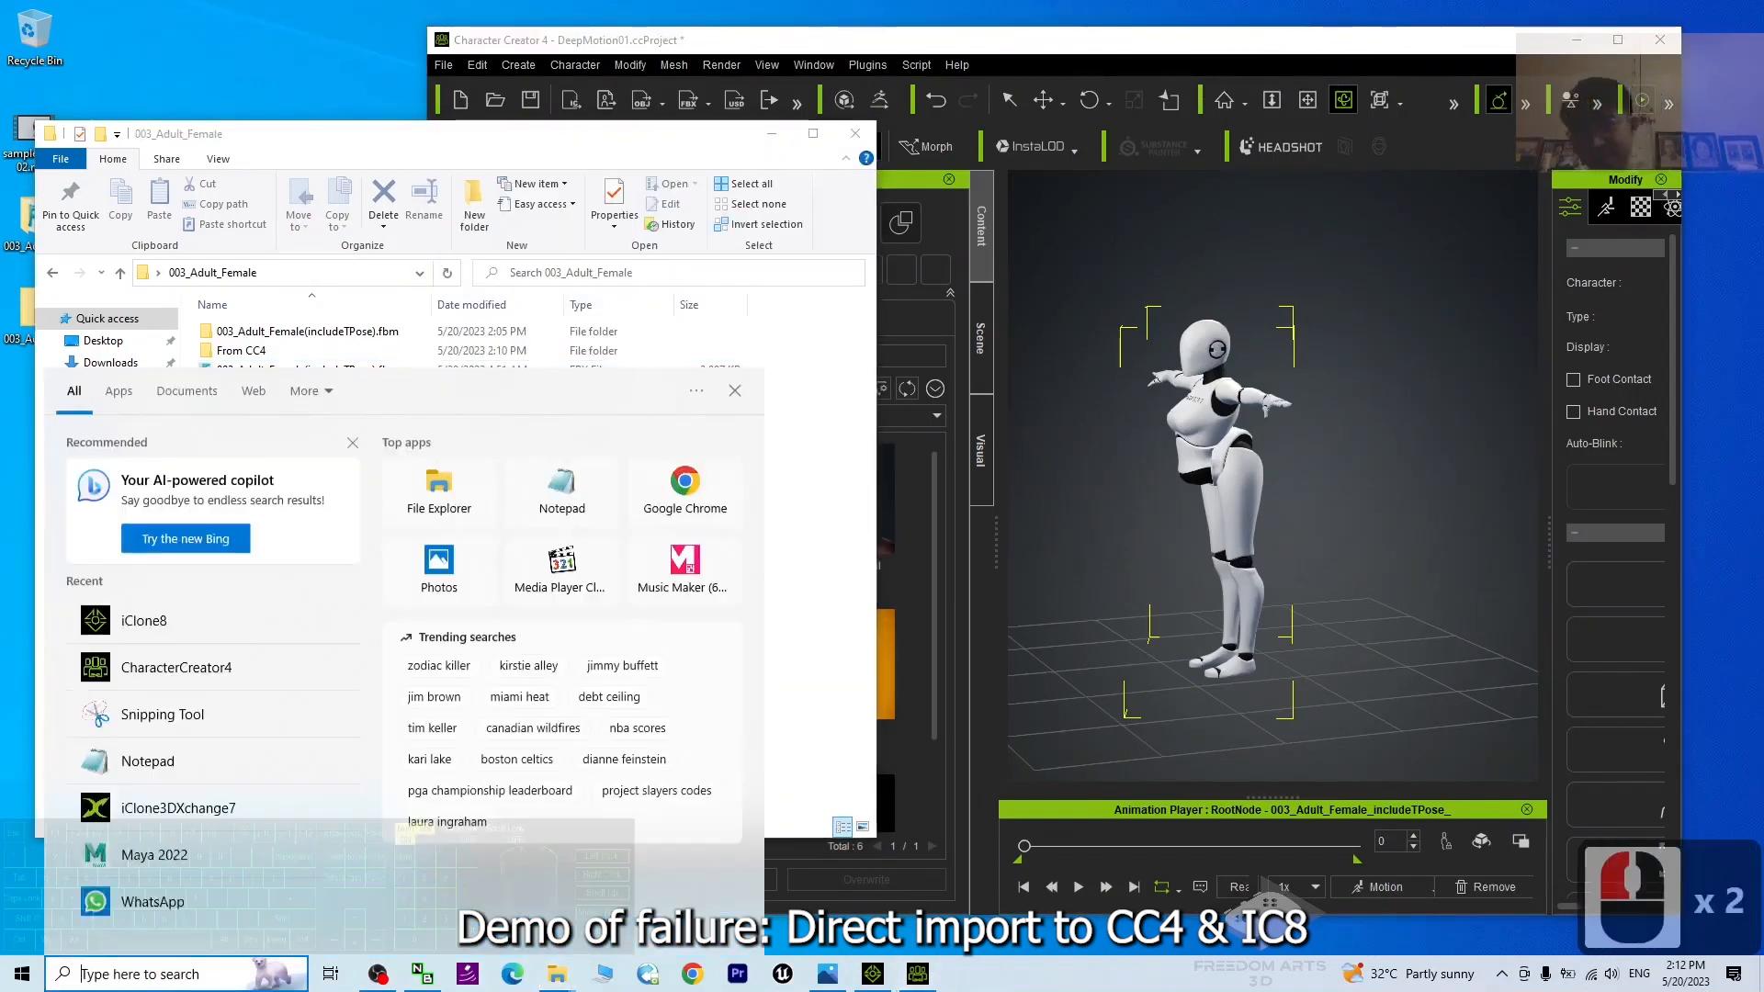
{"action": "type", "text": "iclone"}
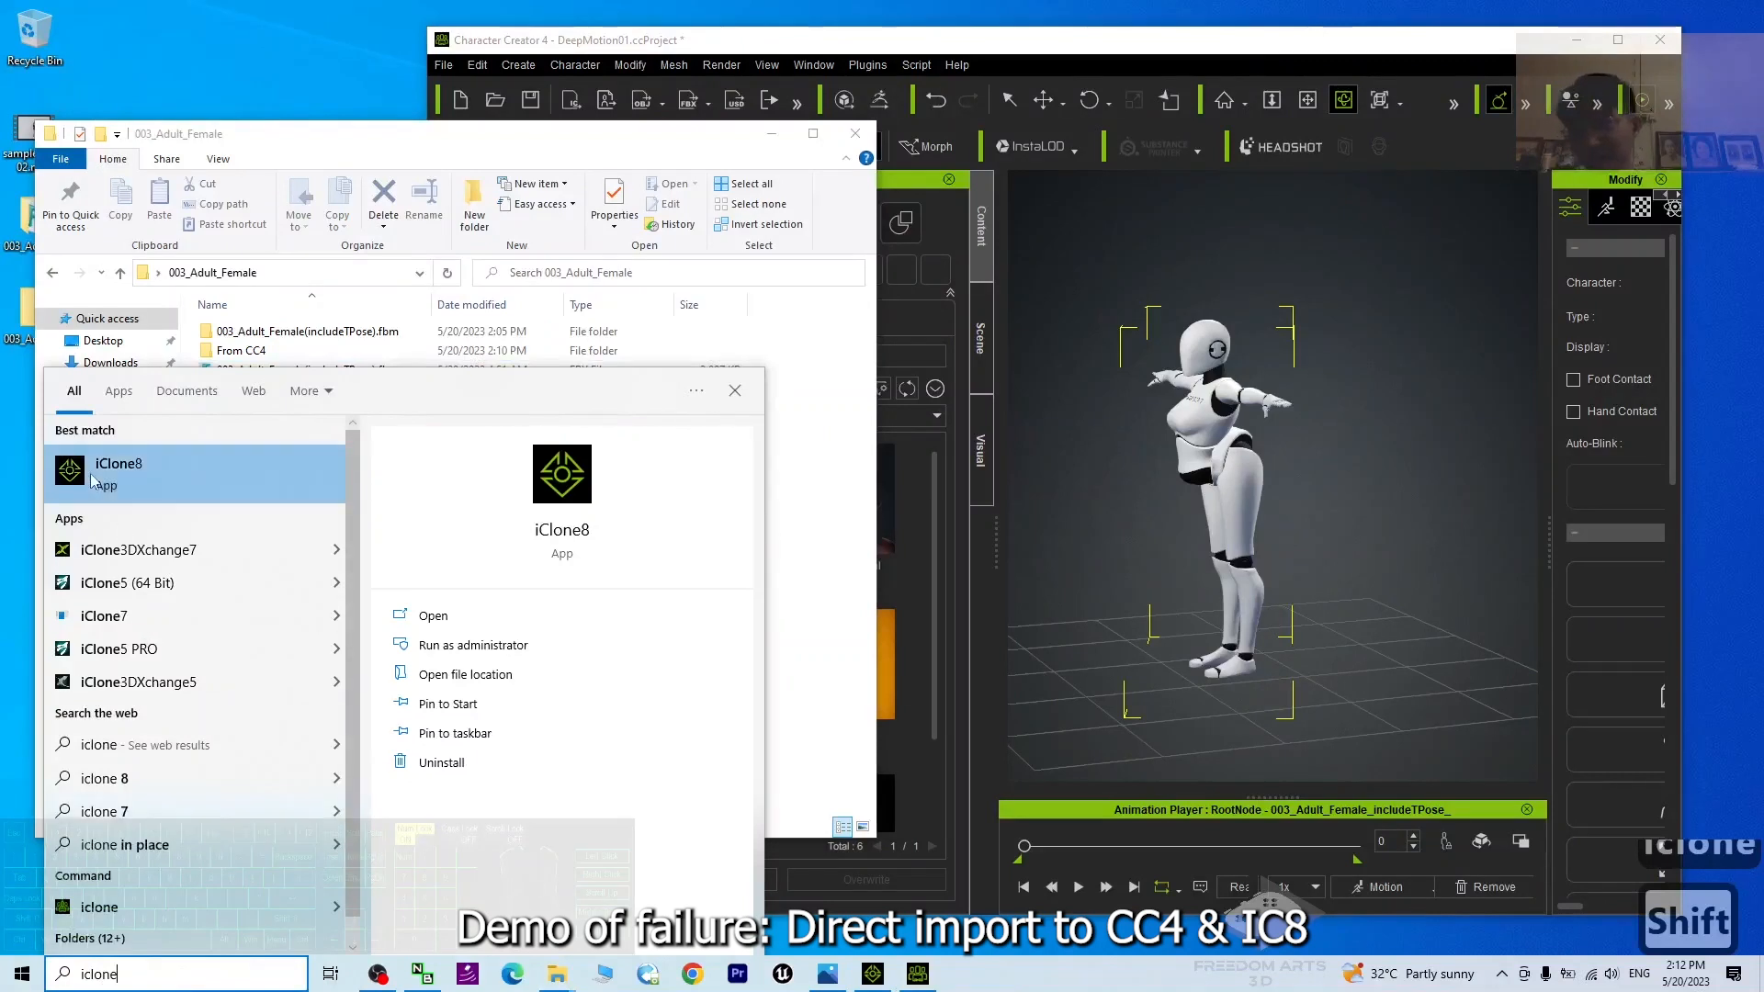
{"action": "left_click", "coordinate": [887, 485]}
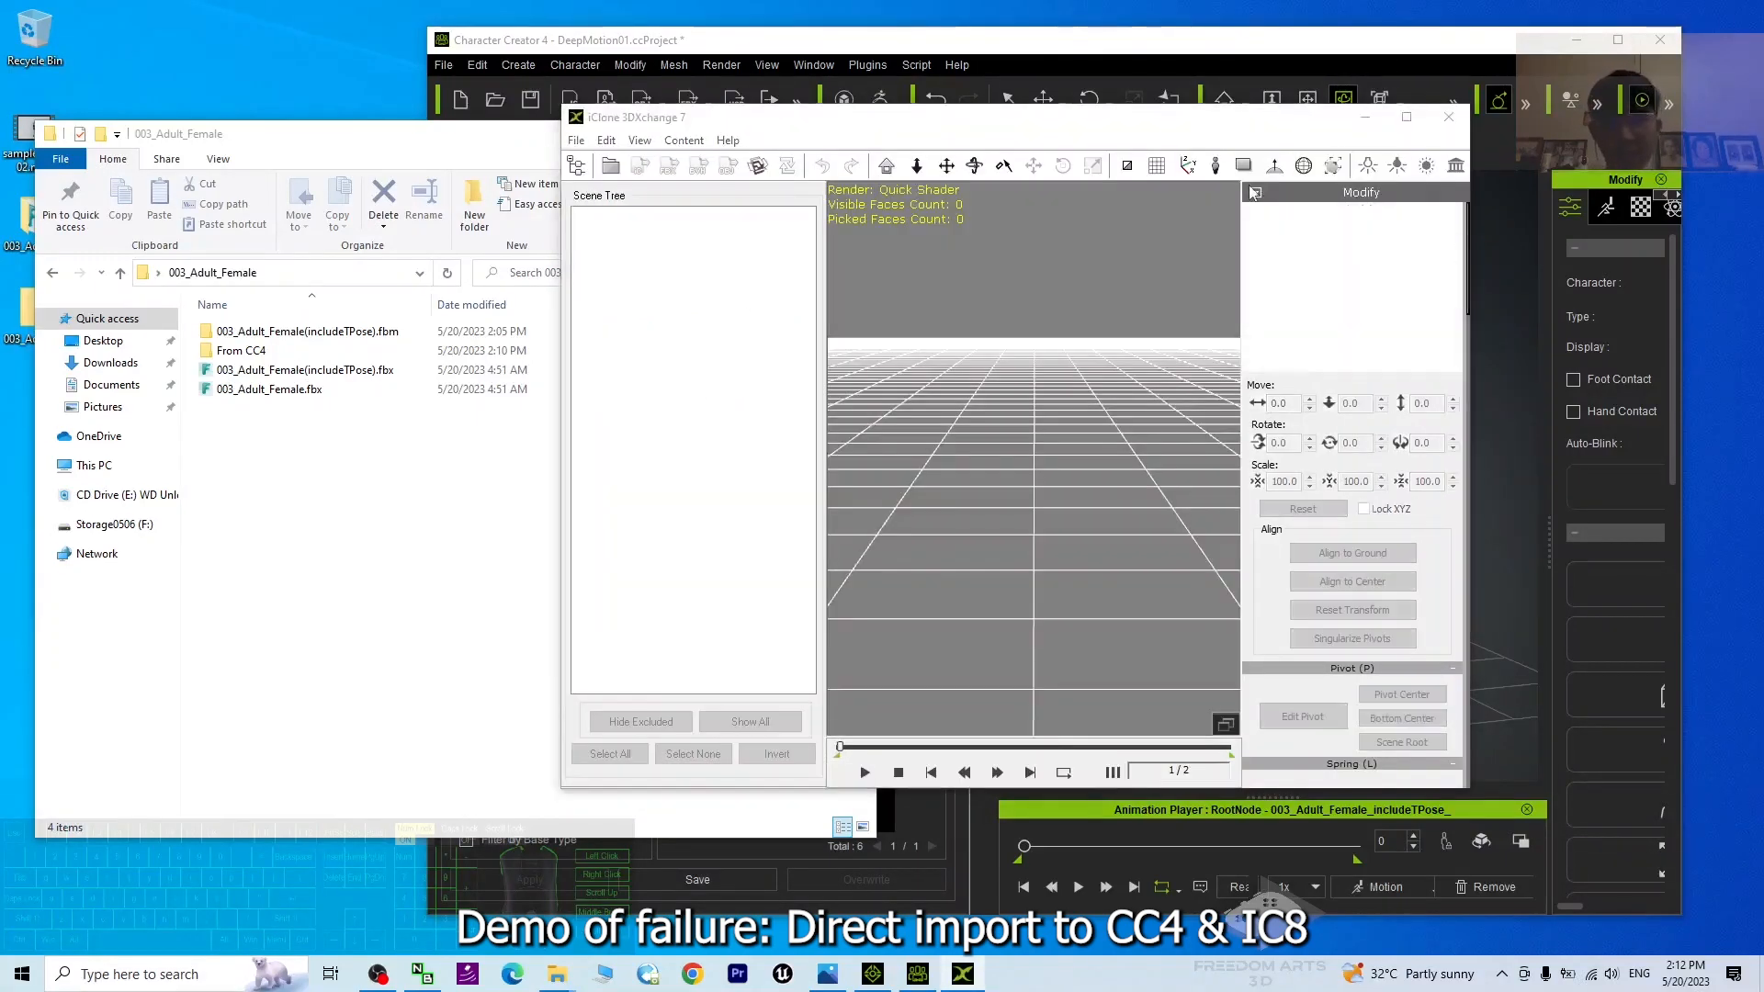
{"action": "left_click", "coordinate": [1171, 367]}
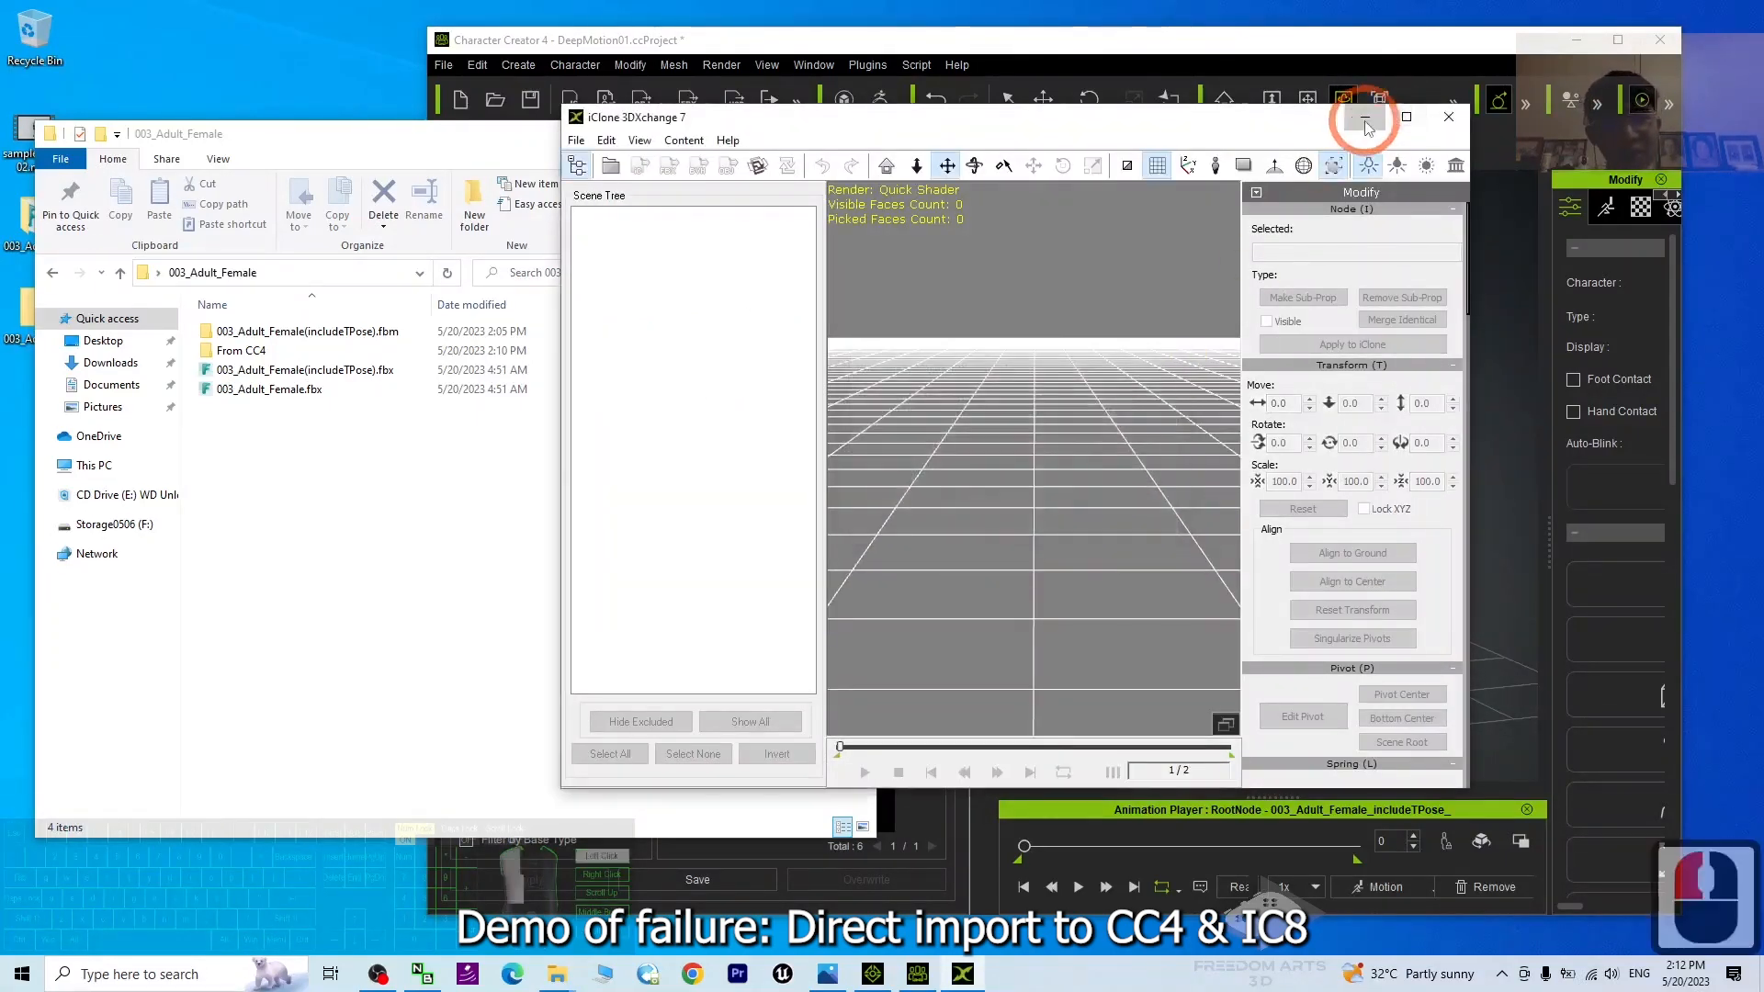
{"action": "left_click", "coordinate": [1366, 116]}
{"action": "left_click", "coordinate": [497, 569]}
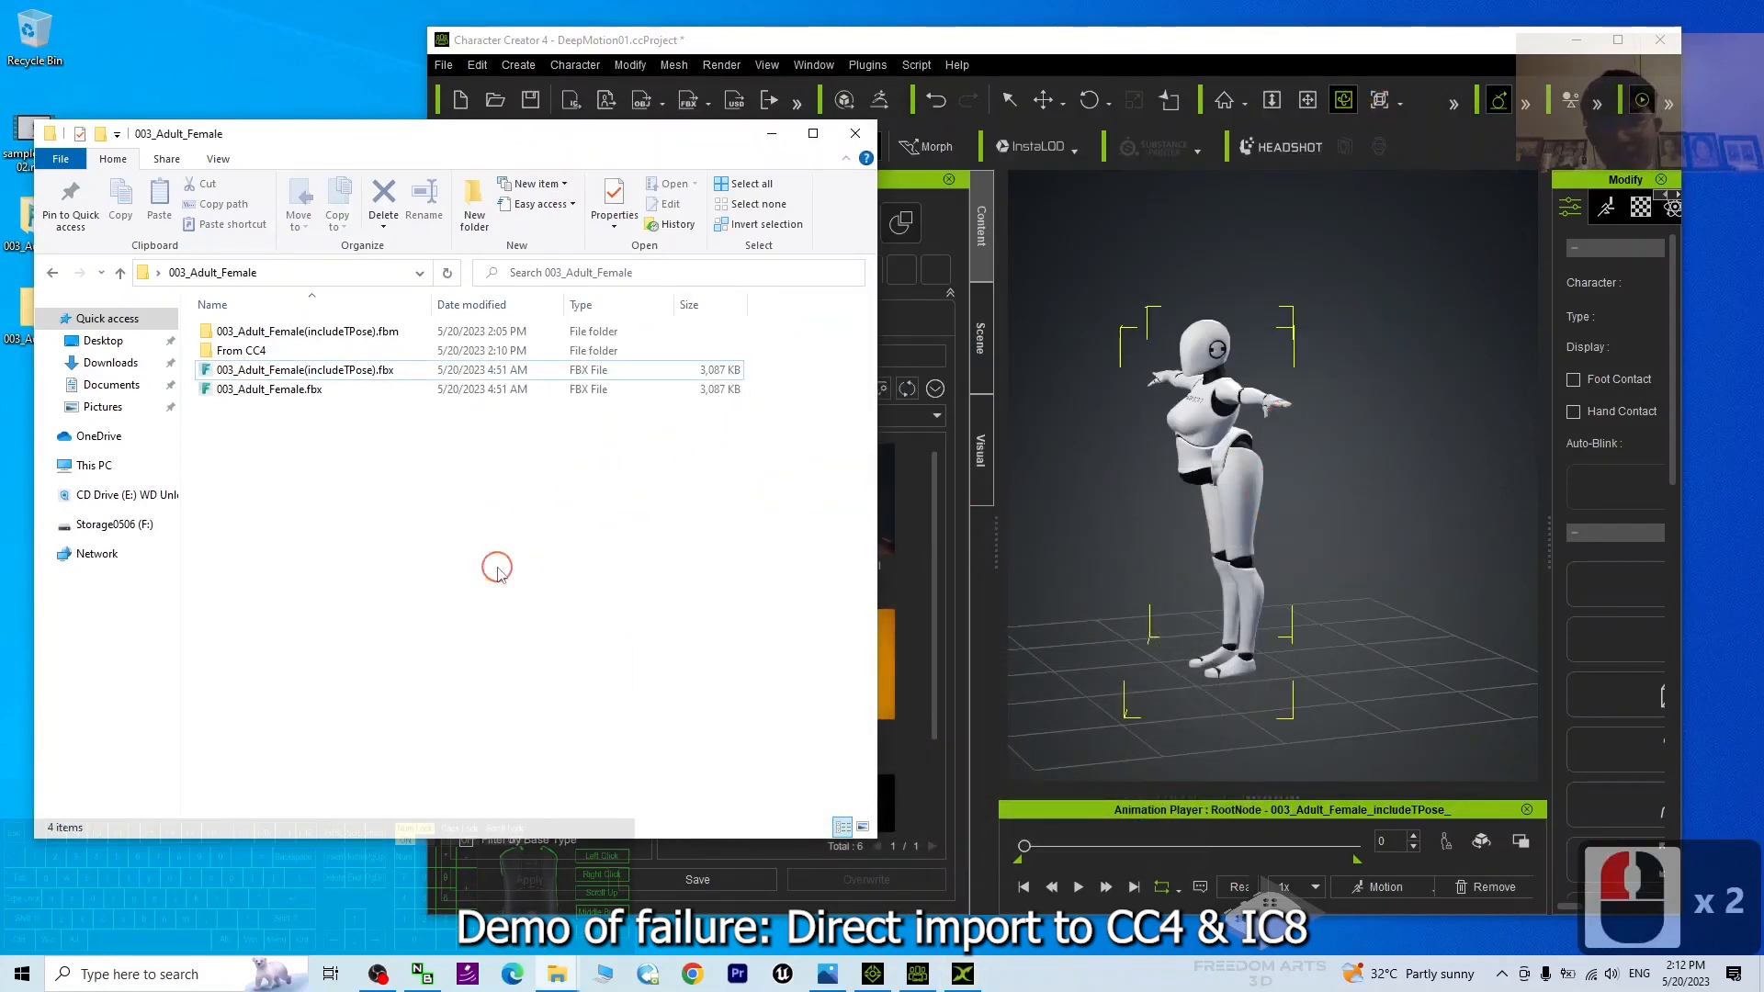
Undo the motion import on the character in Character Creator
{"action": "left_click", "coordinate": [1088, 41]}
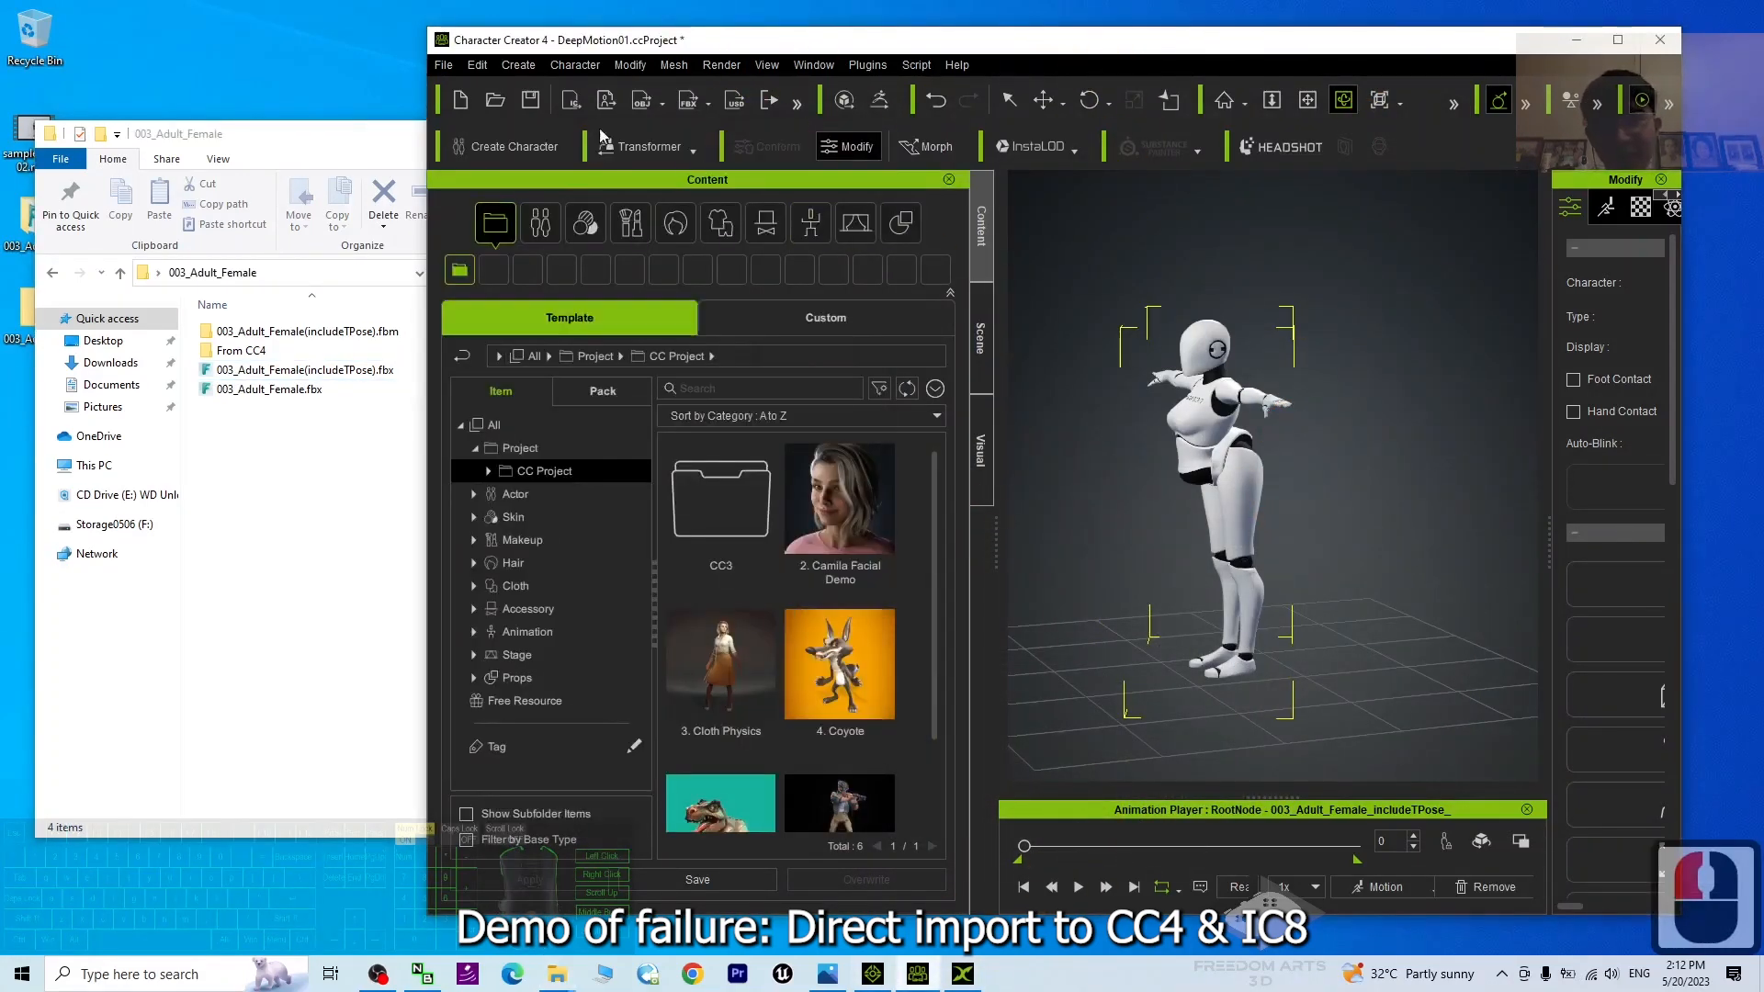
{"action": "left_click", "coordinate": [936, 101]}
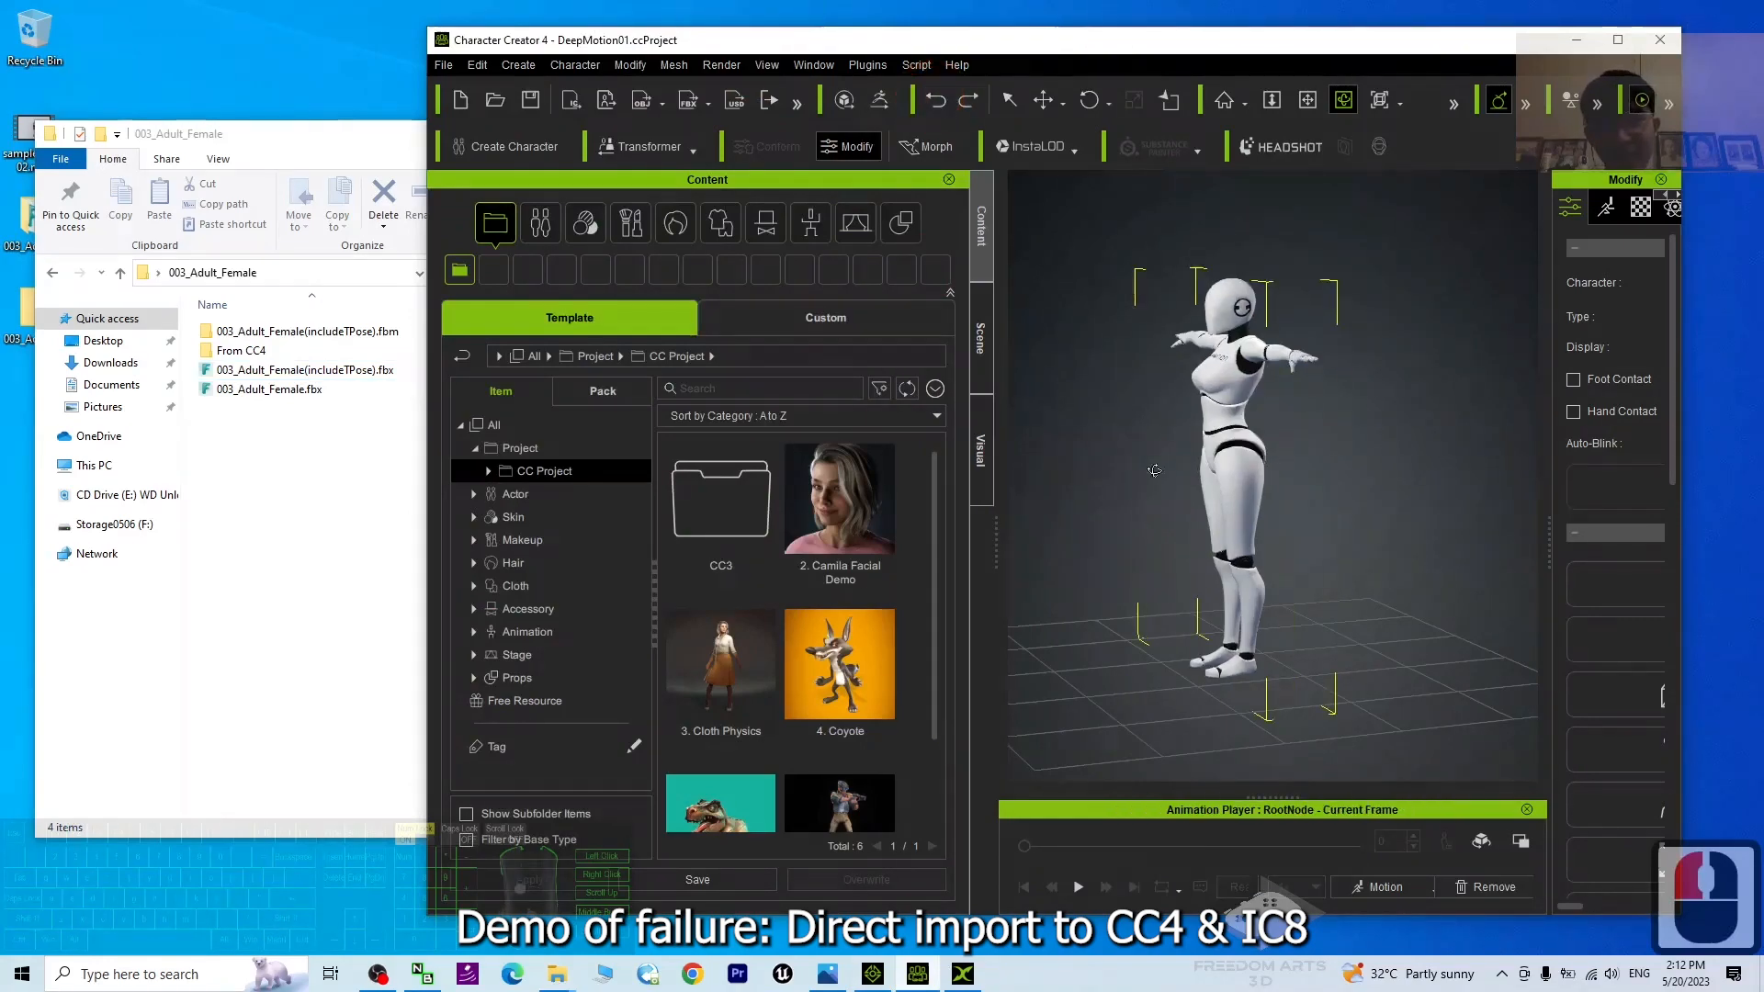
{"action": "left_click", "coordinate": [873, 976]}
{"action": "left_click", "coordinate": [873, 976]}
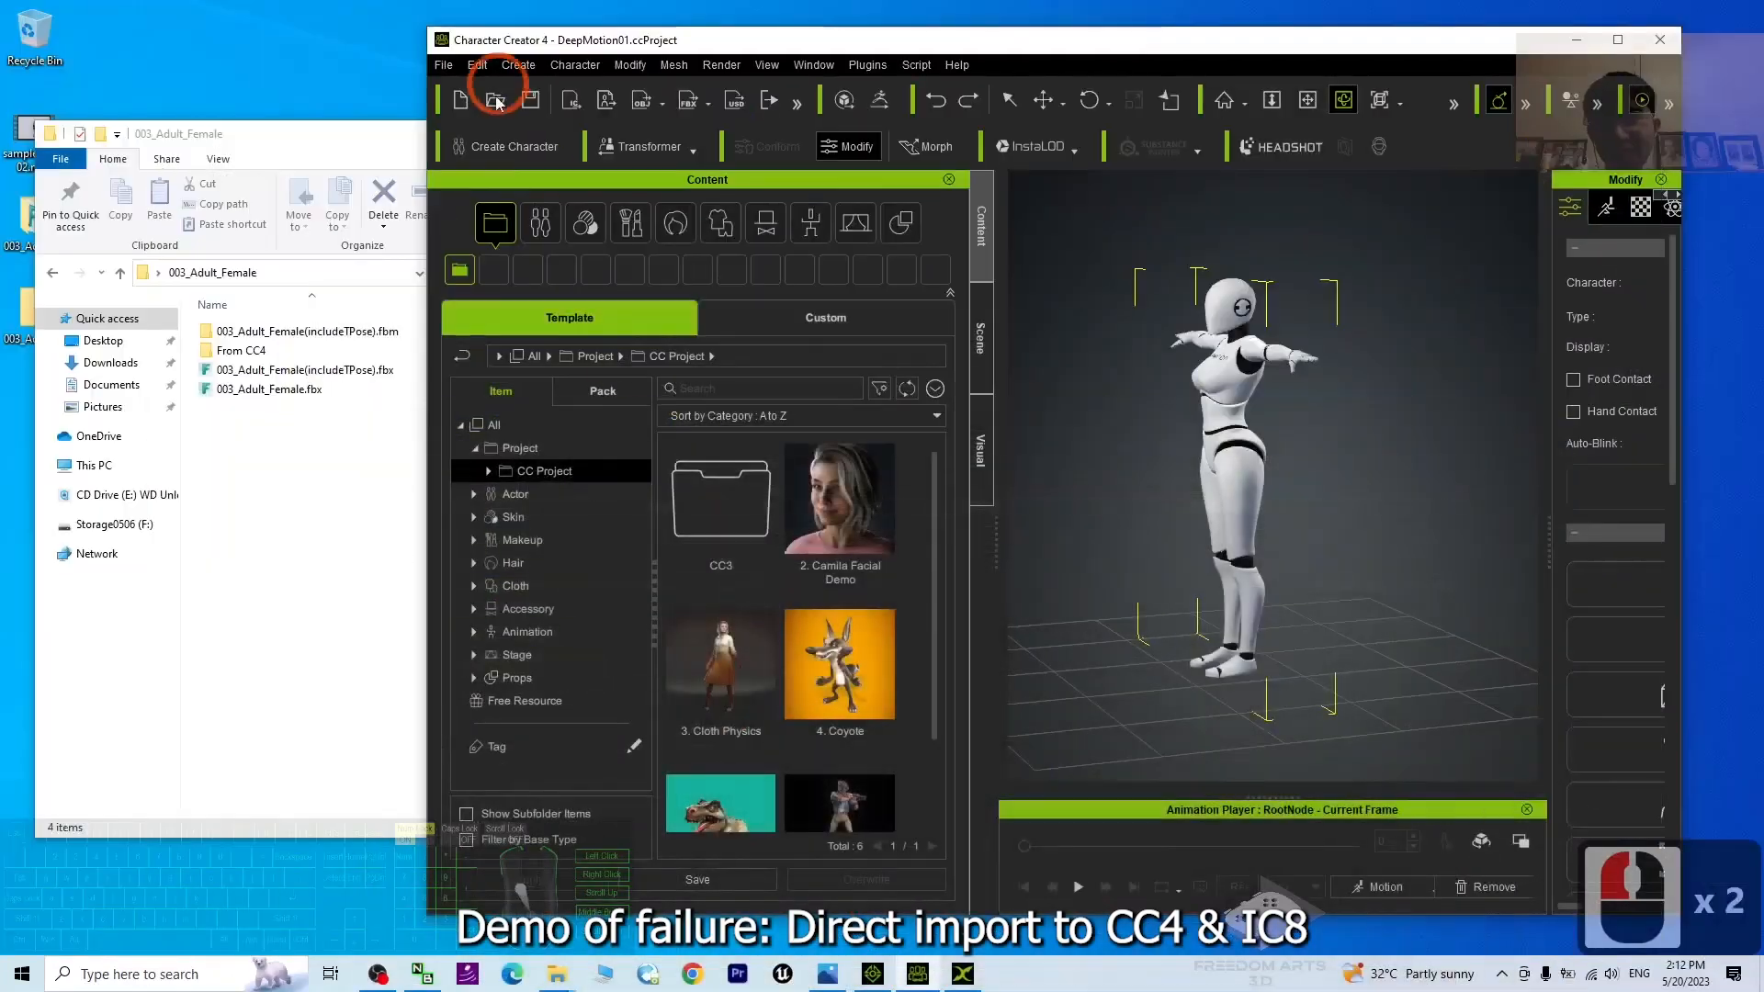
Send the character from Character Creator to iClone and arrange the iClone 8 window beside File Explorer
{"action": "left_click", "coordinate": [444, 66]}
{"action": "left_click", "coordinate": [499, 238]}
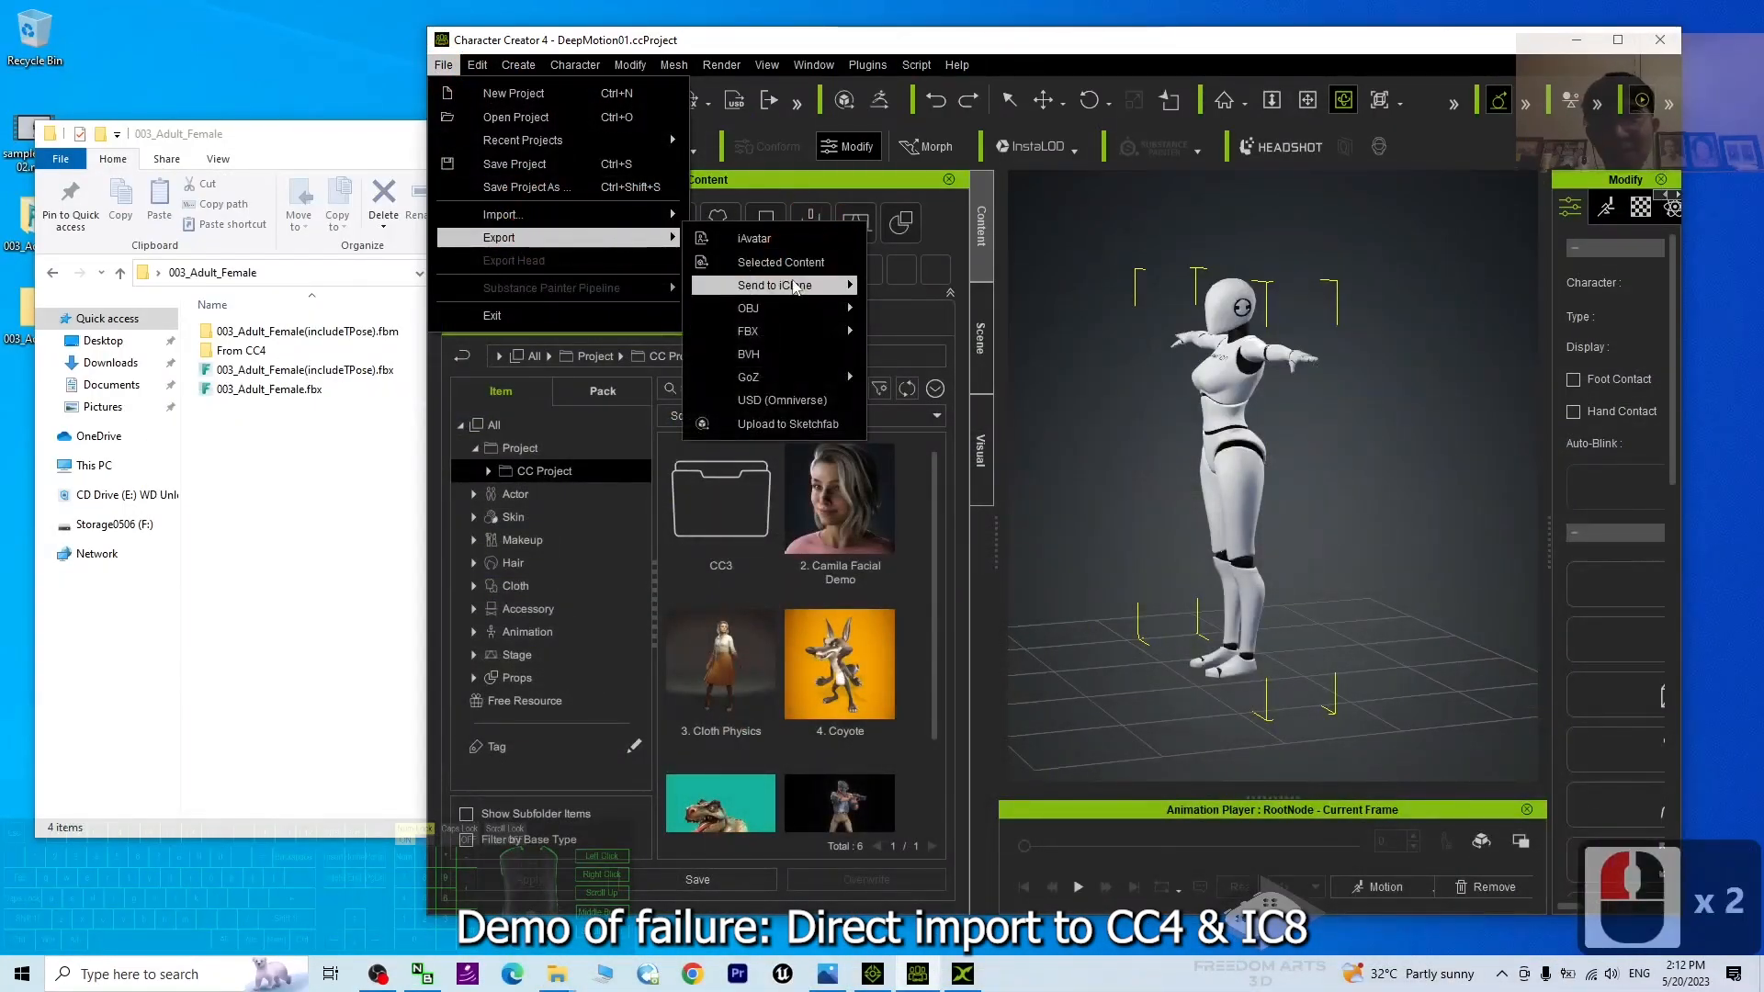
{"action": "left_click", "coordinate": [796, 286]}
{"action": "left_click", "coordinate": [955, 283]}
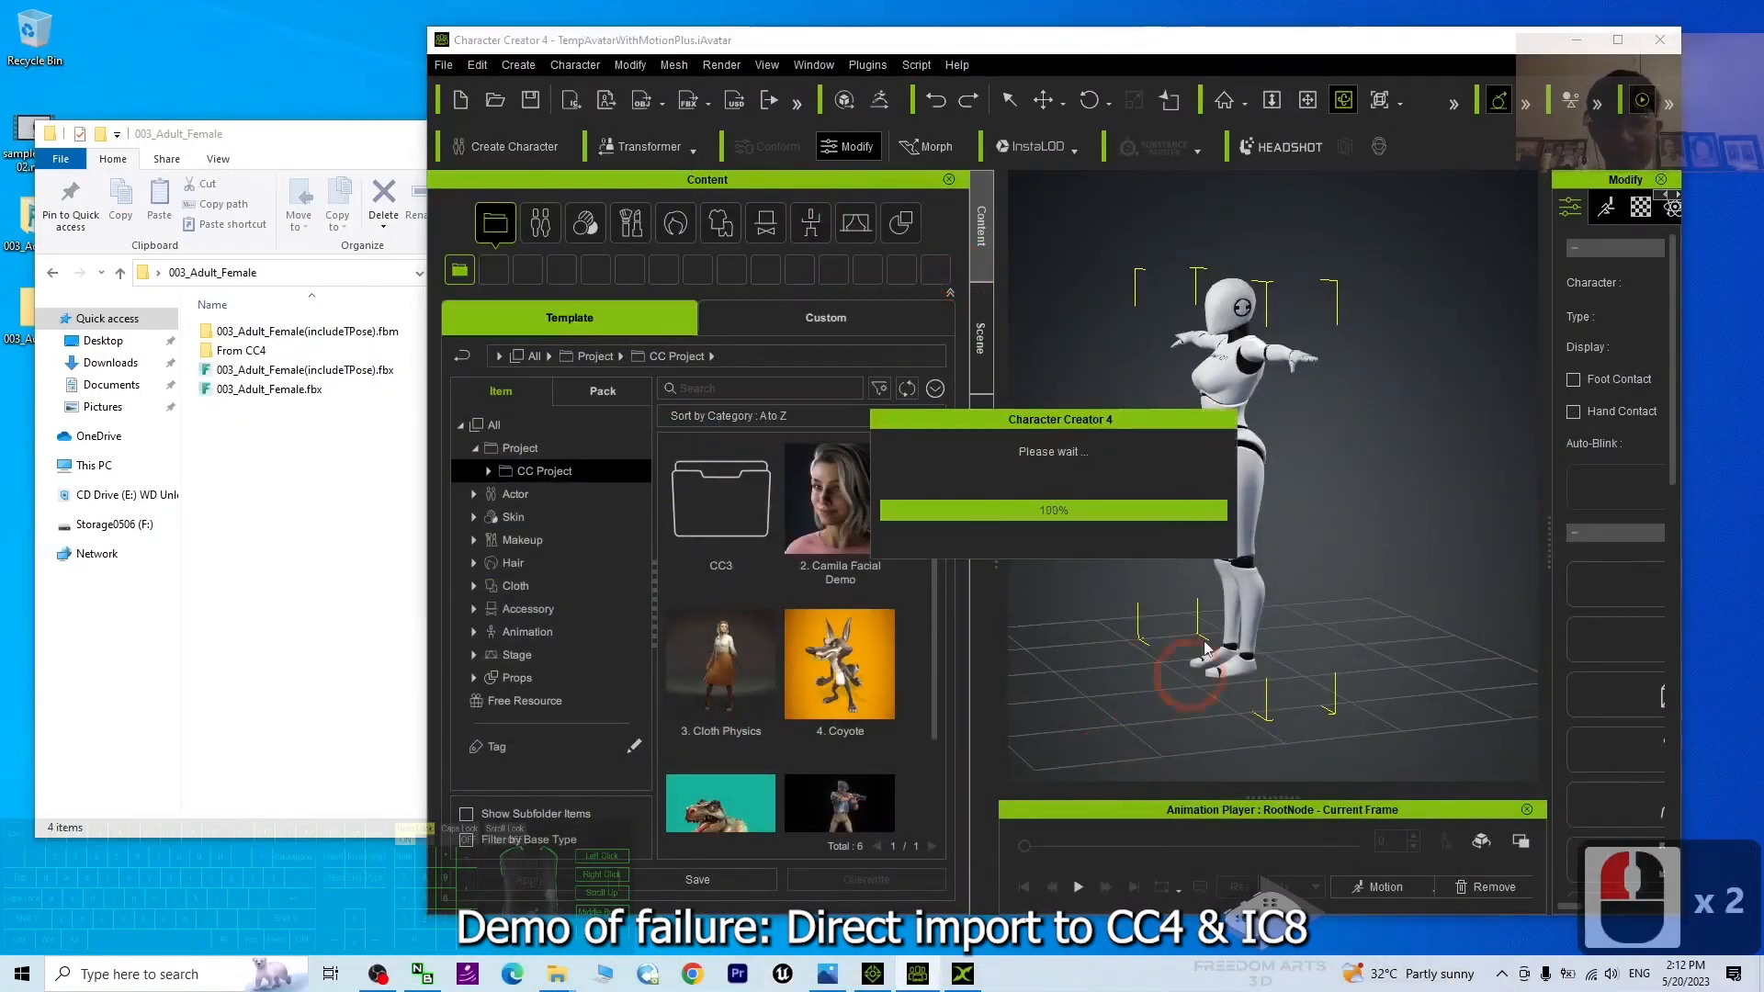
{"action": "left_click", "coordinate": [871, 976]}
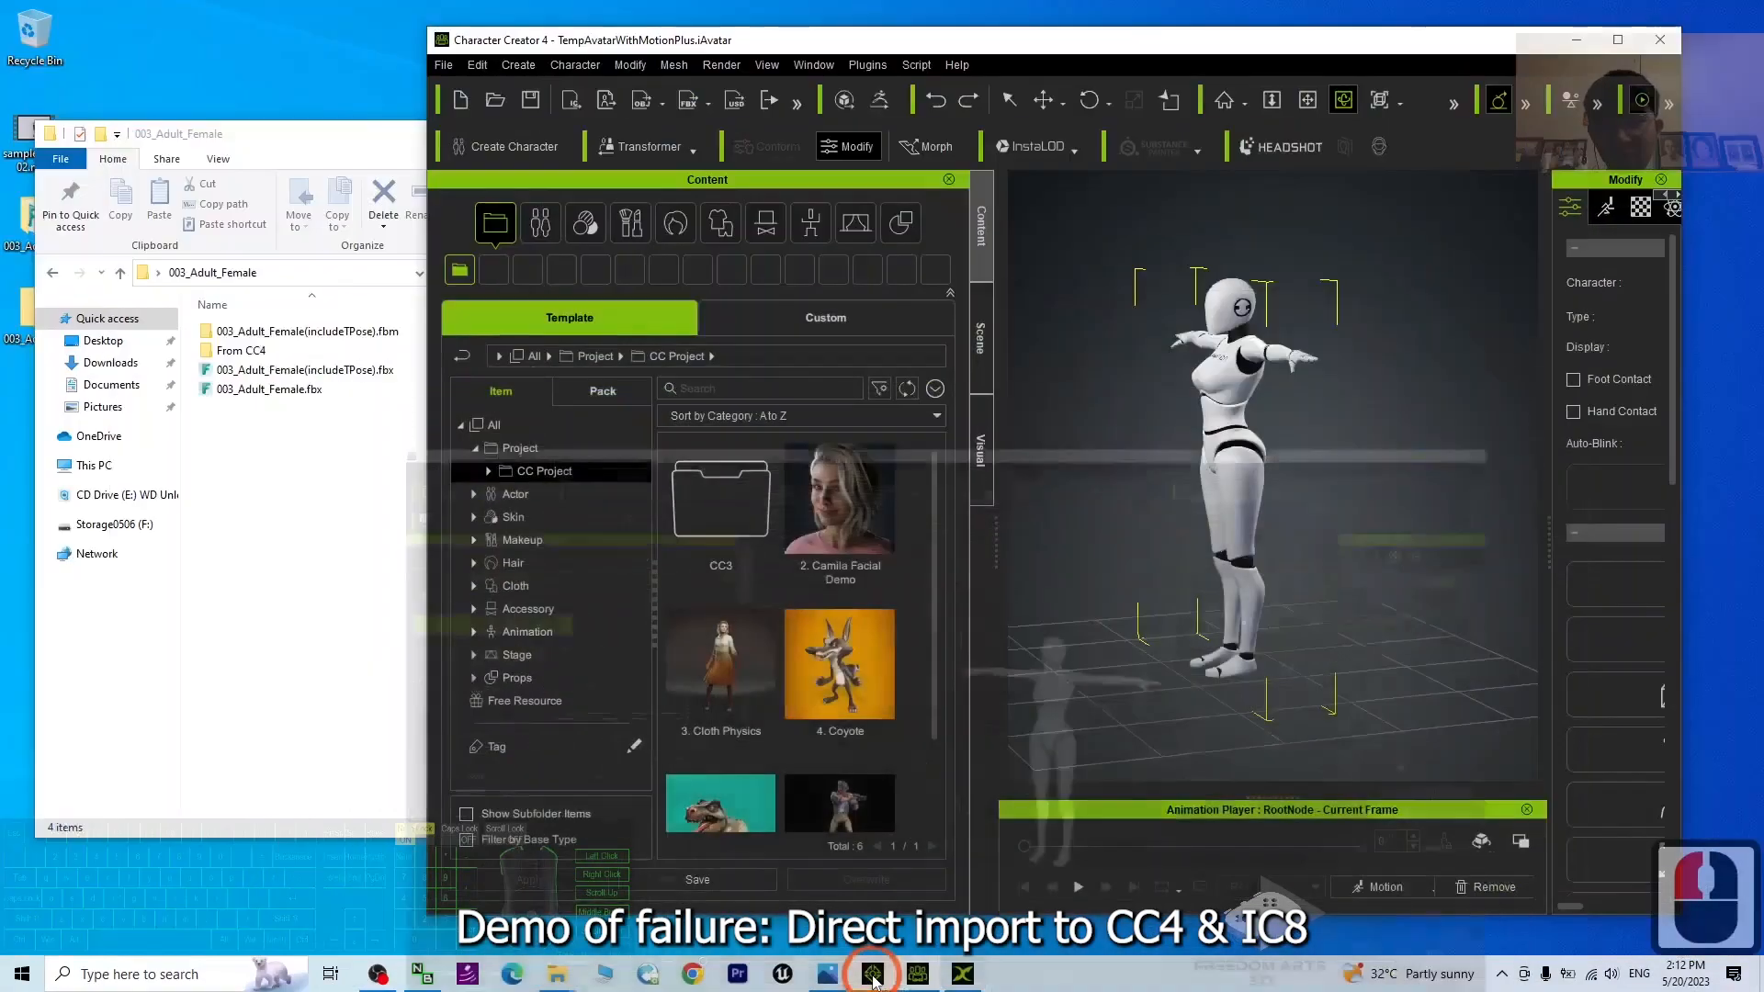
{"action": "left_click", "coordinate": [871, 981]}
{"action": "left_click", "coordinate": [1188, 437]}
{"action": "left_click_drag", "start_coordinate": [905, 13], "coordinate": [945, 59]}
Load 003_Adult_Female(includeTPose).fbx from File Explorer onto the character in iClone 8 as a motion
{"action": "left_click", "coordinate": [302, 499]}
{"action": "double_click", "coordinate": [286, 372]}
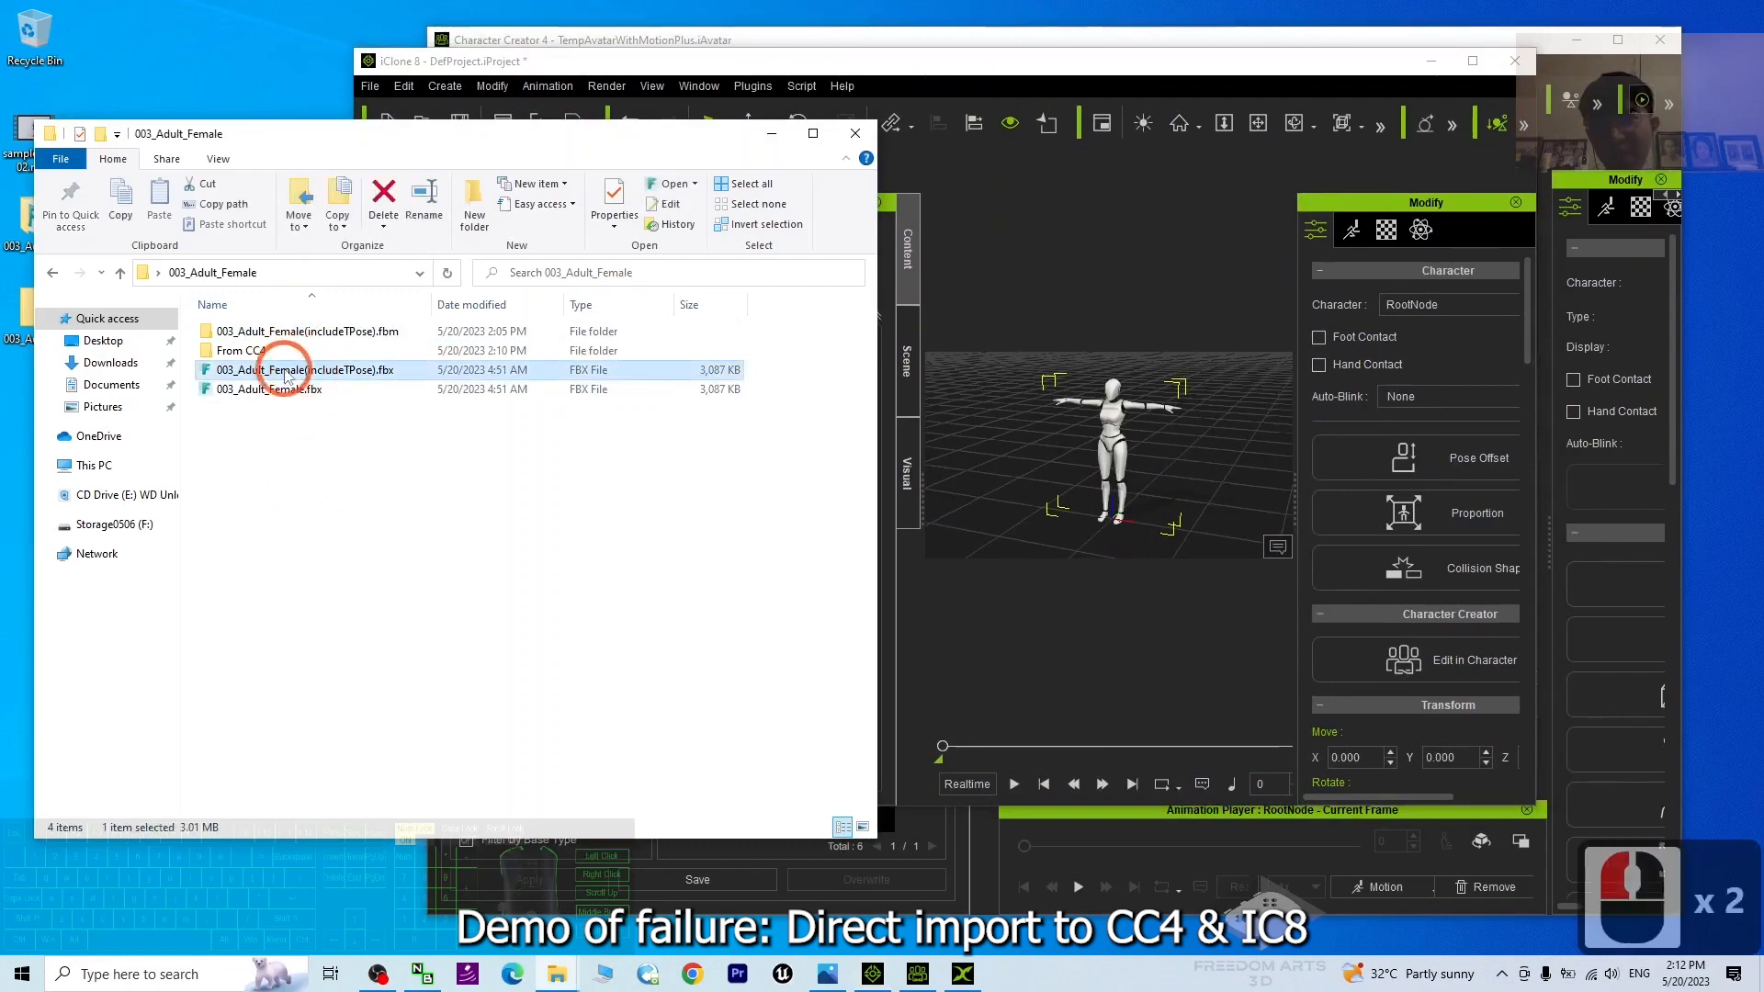
{"action": "left_click_drag", "start_coordinate": [280, 378], "coordinate": [1111, 430]}
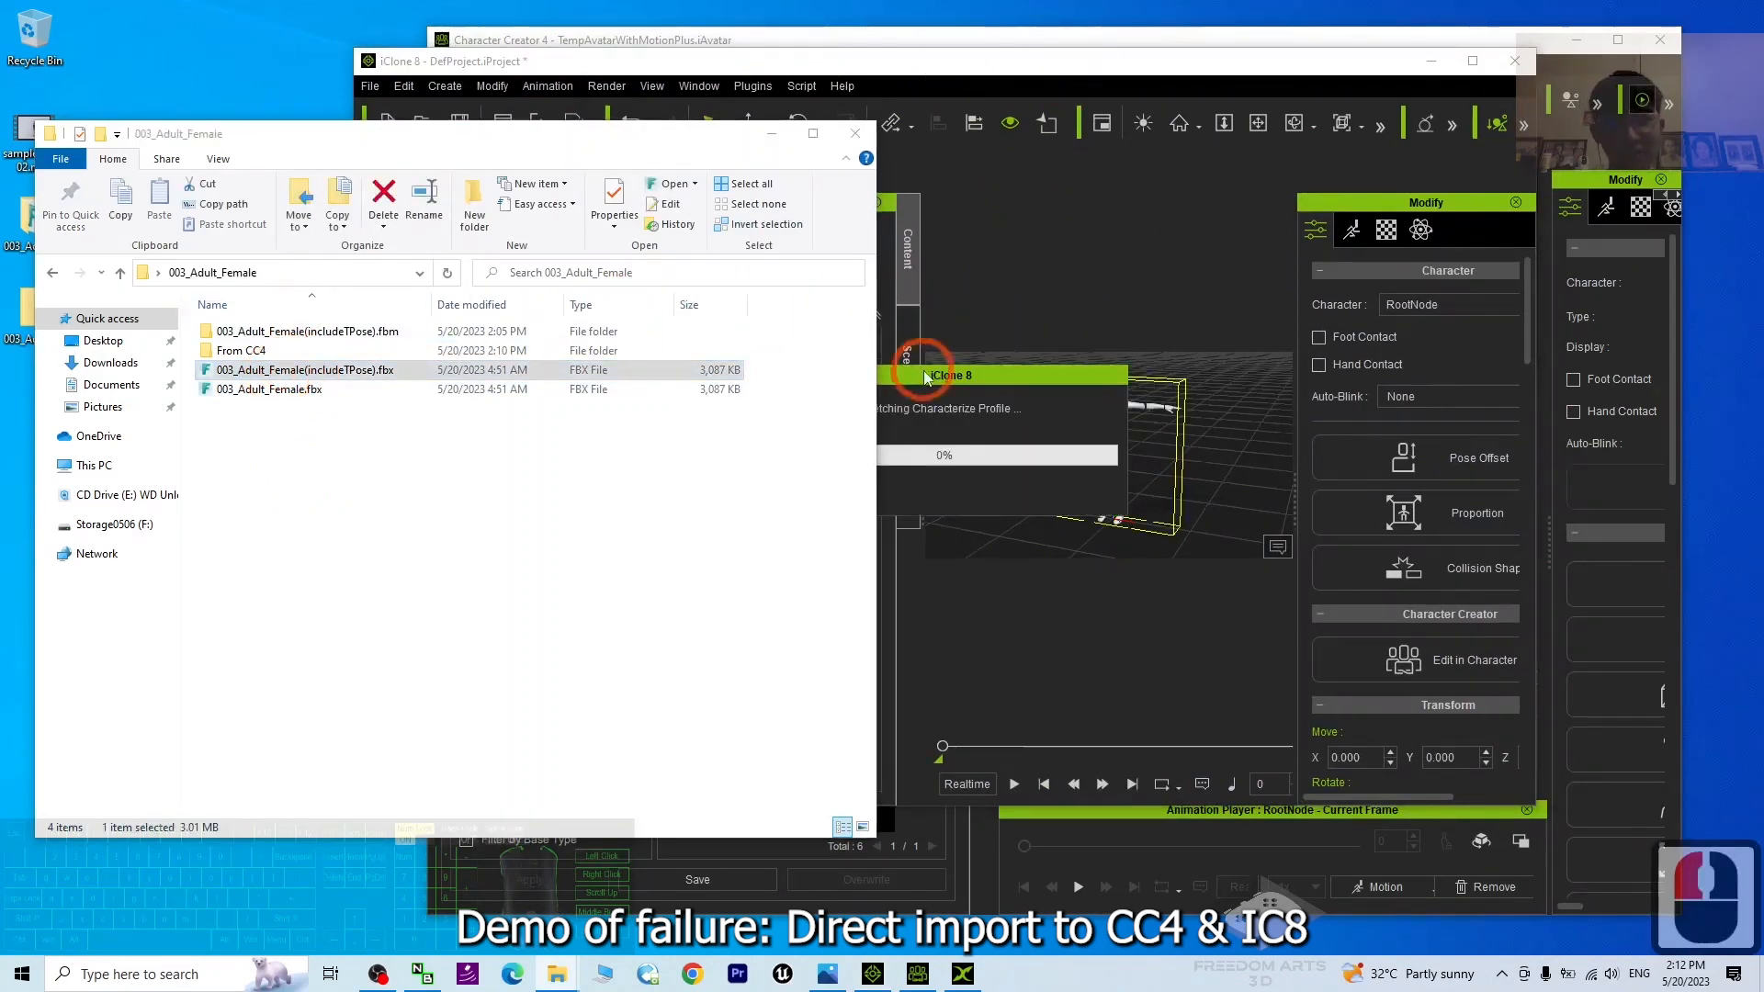
Choose Current Character as the motion profile and convert the FBX motion onto the iClone character
{"action": "left_click", "coordinate": [896, 352]}
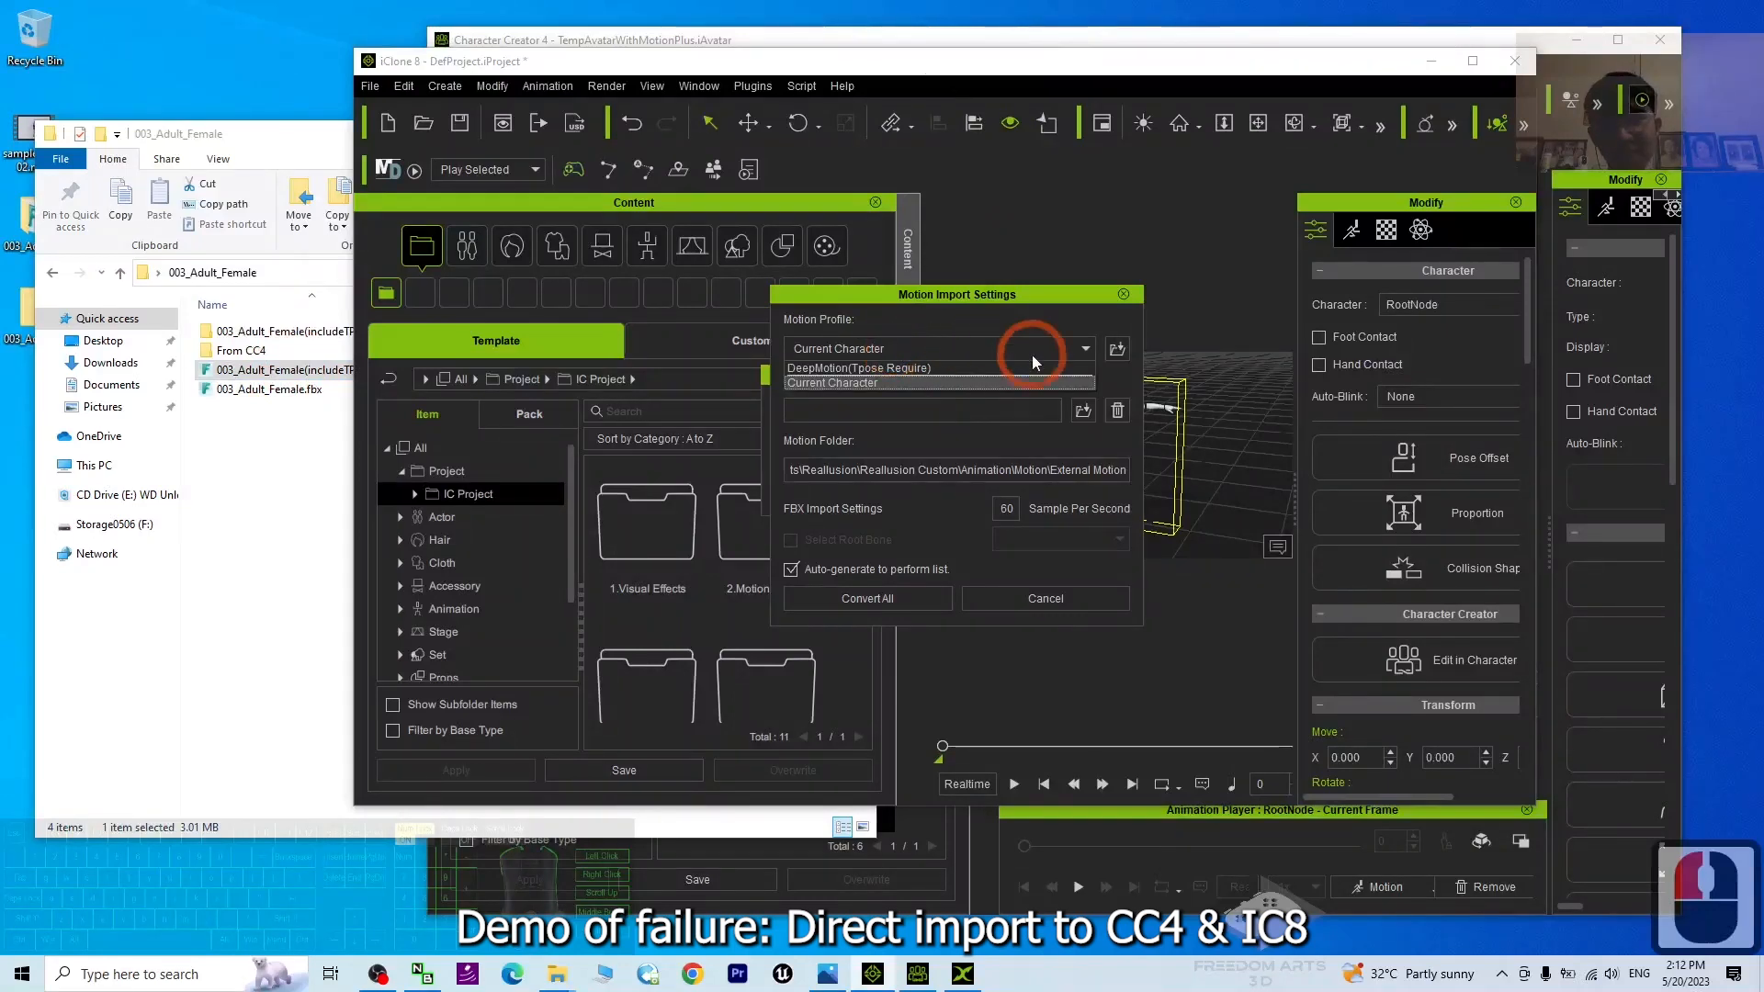
{"action": "left_click", "coordinate": [833, 382]}
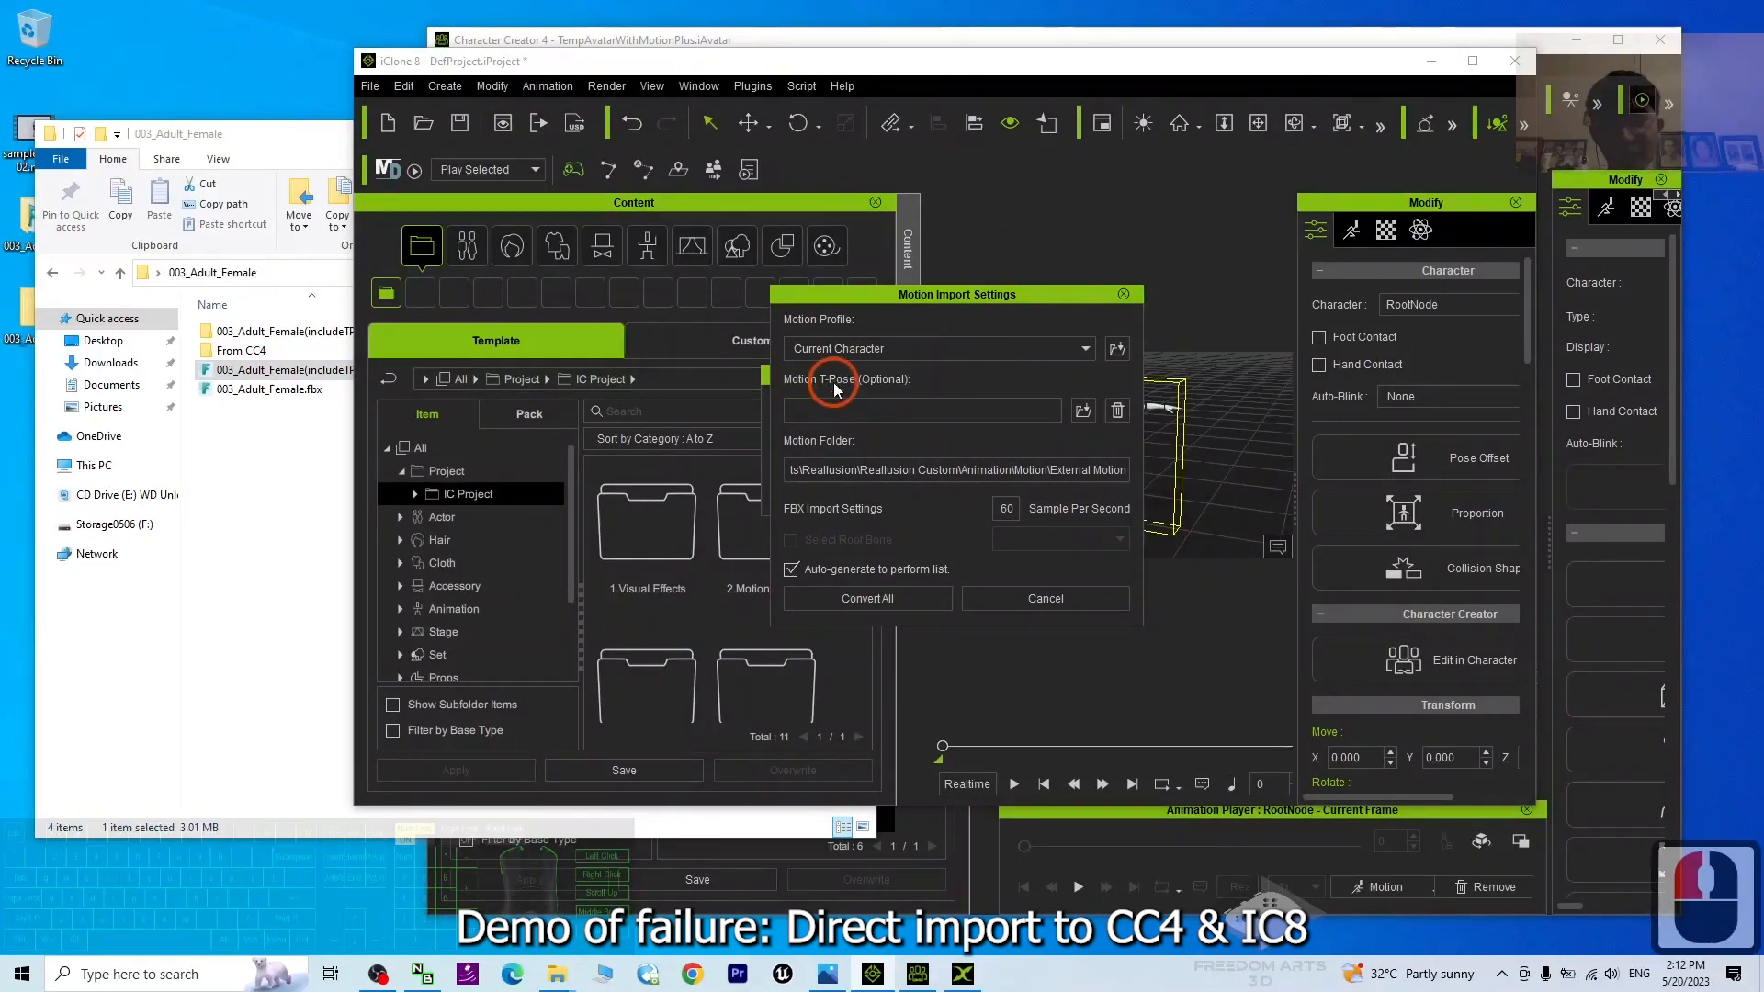
{"action": "left_click", "coordinate": [895, 595]}
{"action": "left_click", "coordinate": [874, 599]}
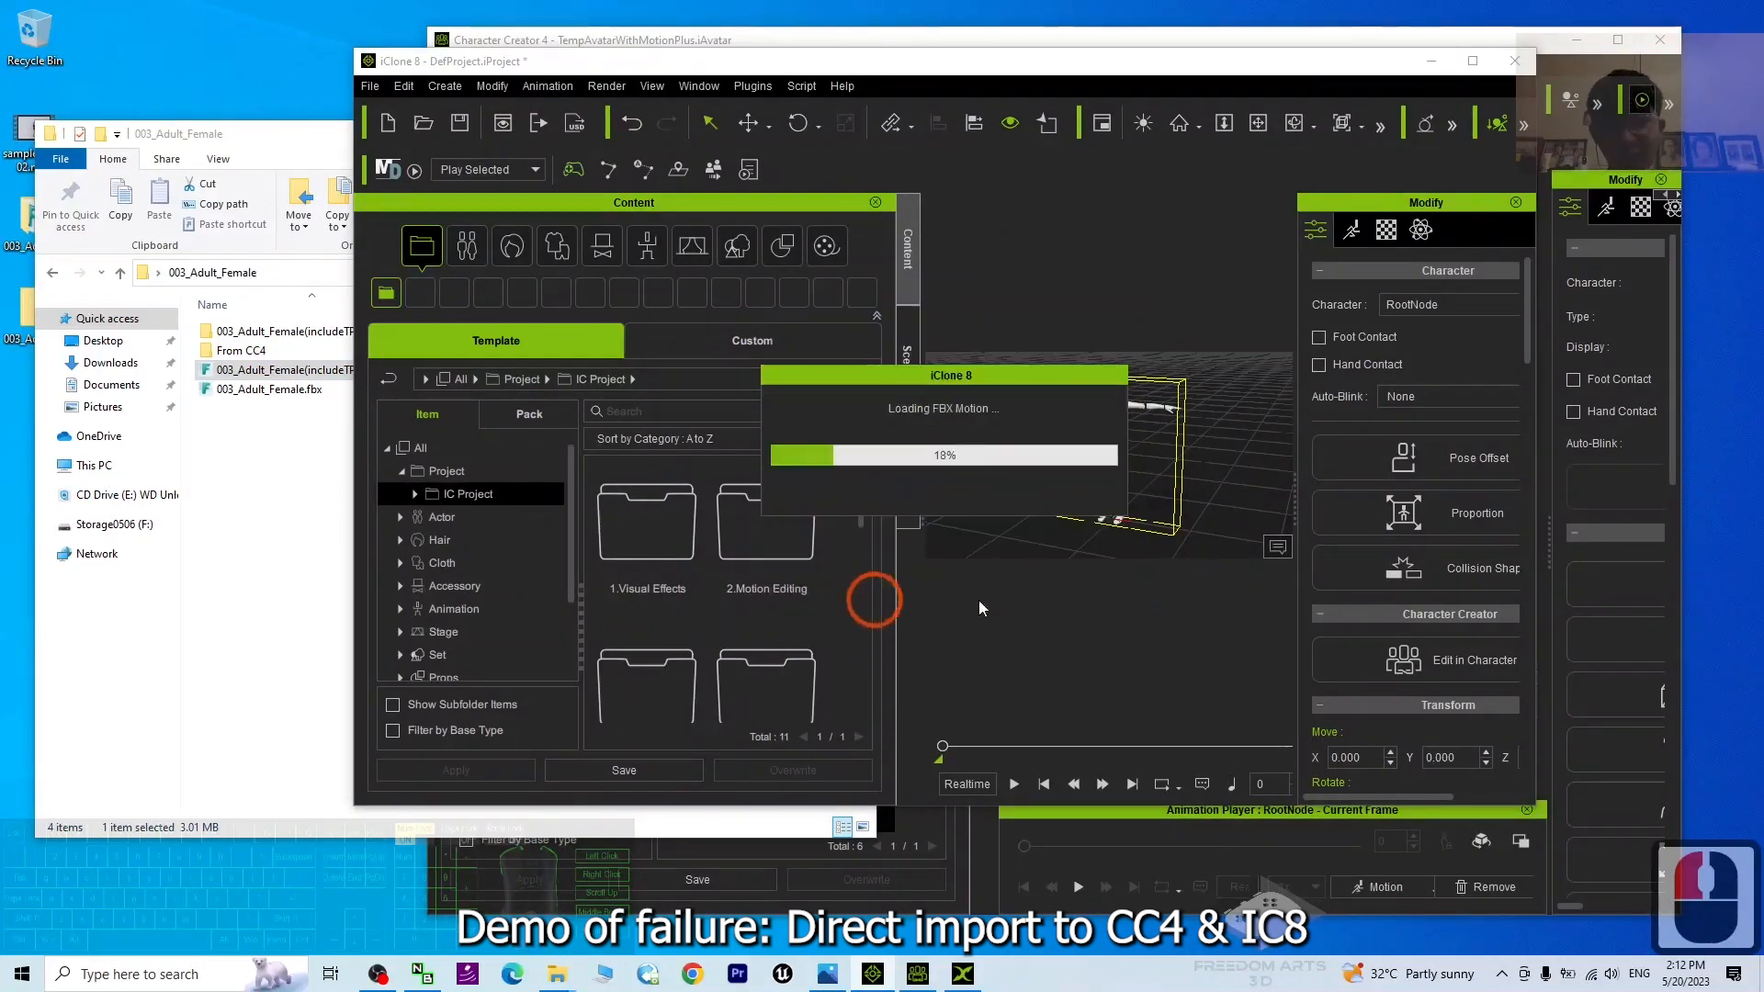
{"action": "left_click", "coordinate": [1224, 555]}
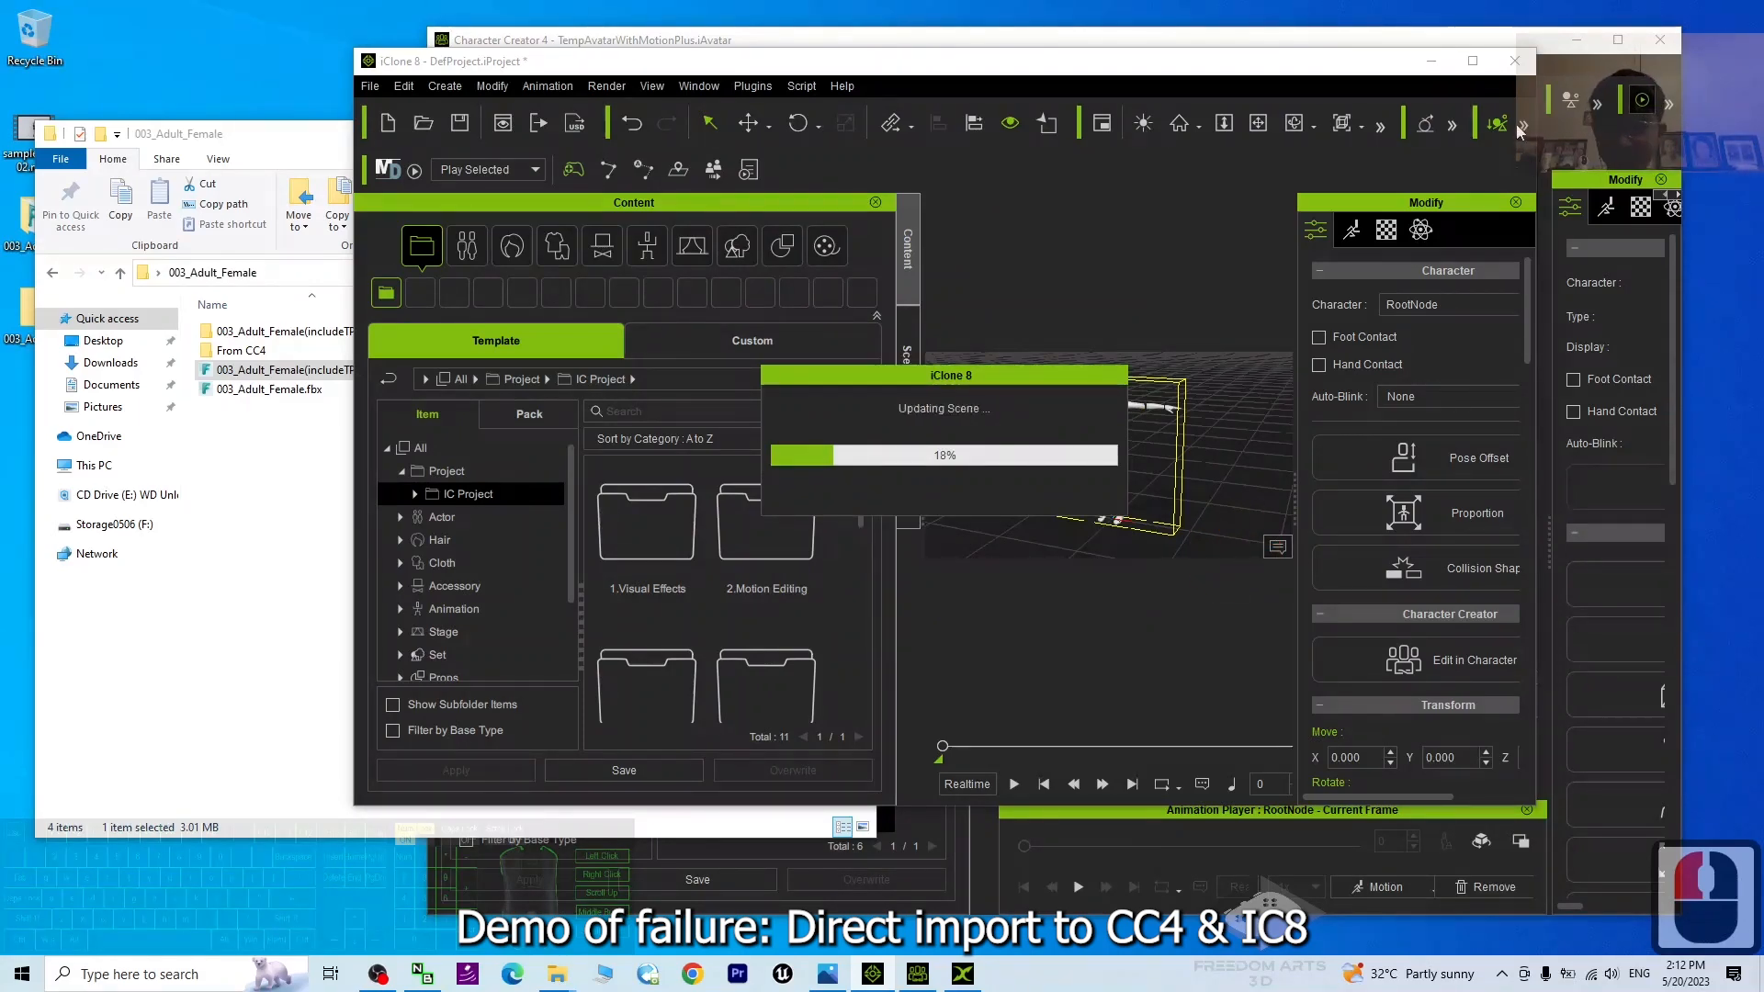
{"action": "left_click", "coordinate": [1090, 505]}
{"action": "left_click", "coordinate": [1298, 226]}
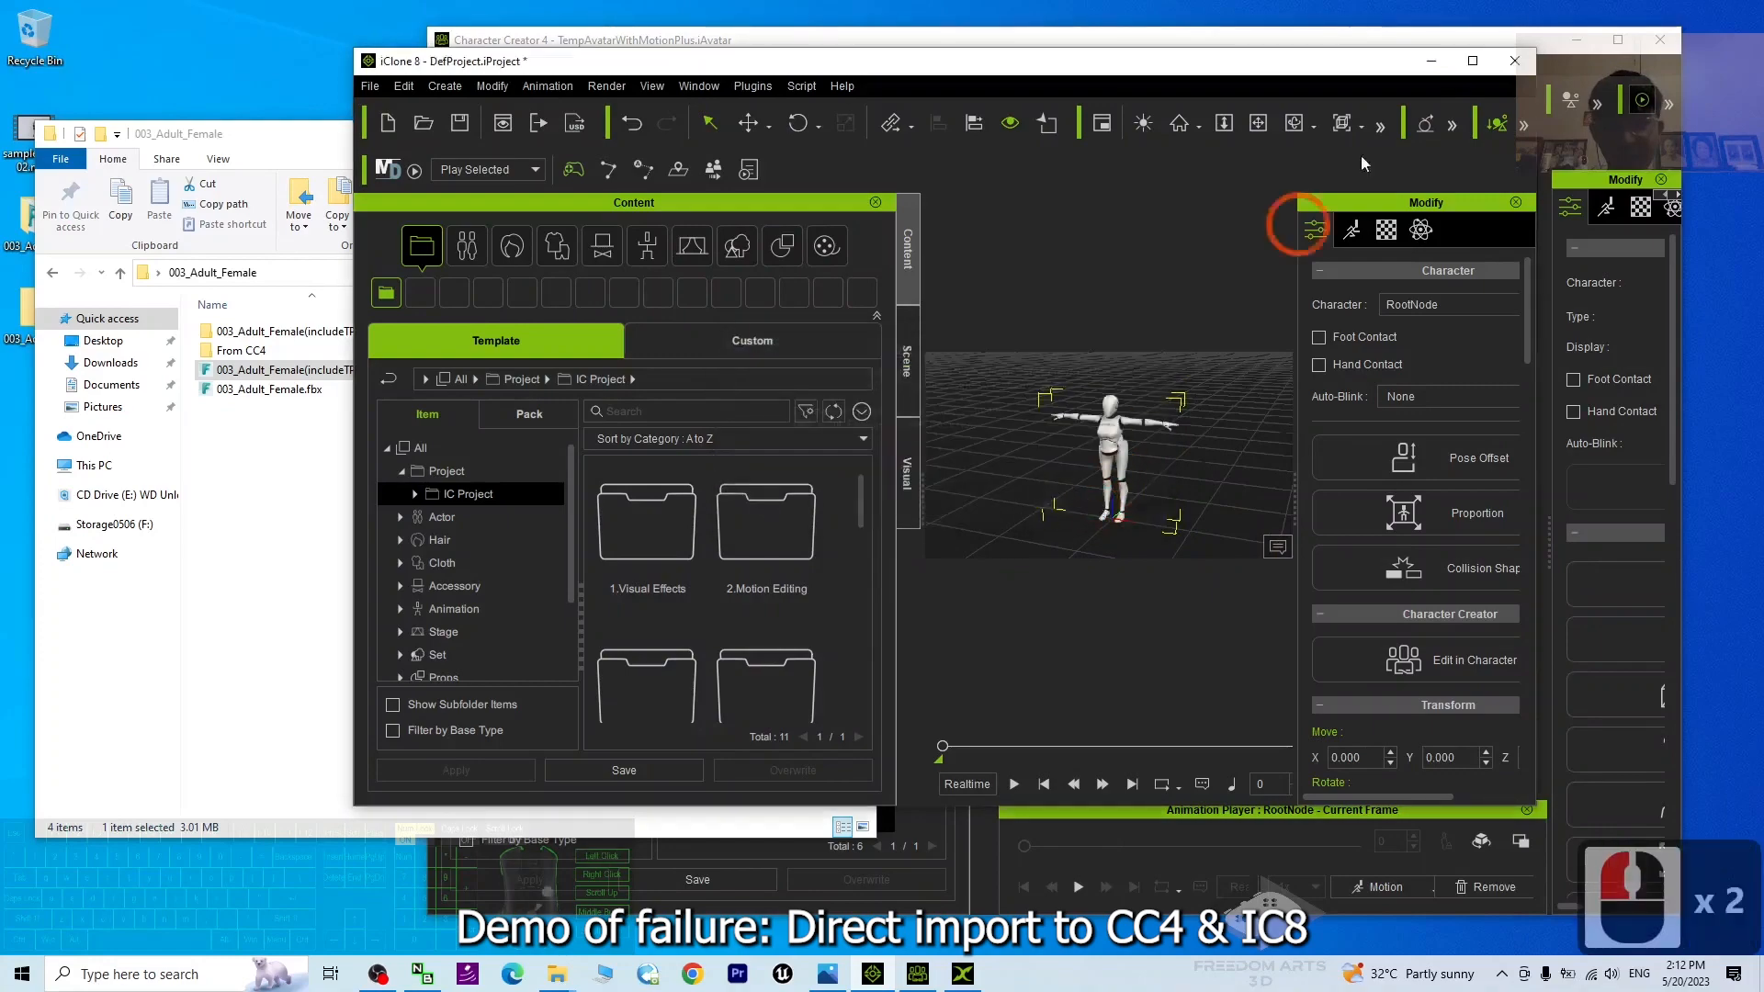
Maximize iClone 8 and play back the converted motion, examining the character from several angles
{"action": "left_click", "coordinate": [1473, 61]}
{"action": "left_click", "coordinate": [1142, 409]}
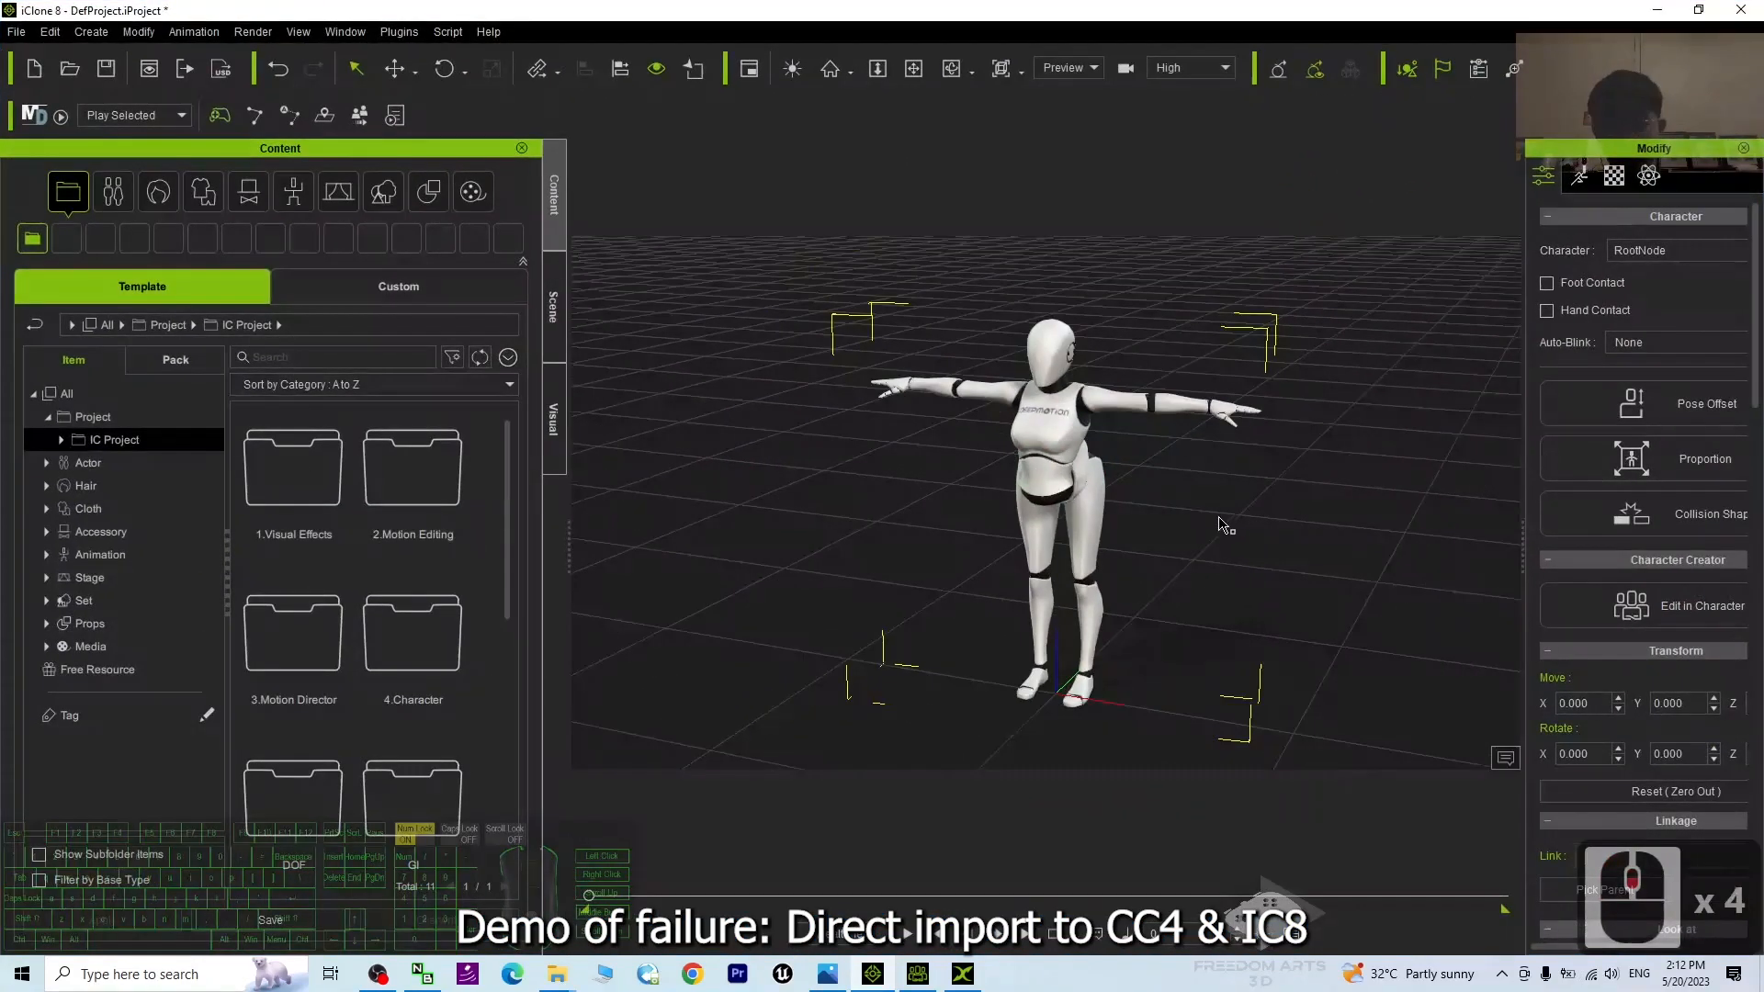
{"action": "right_click_drag", "start_coordinate": [1222, 525], "coordinate": [771, 441]}
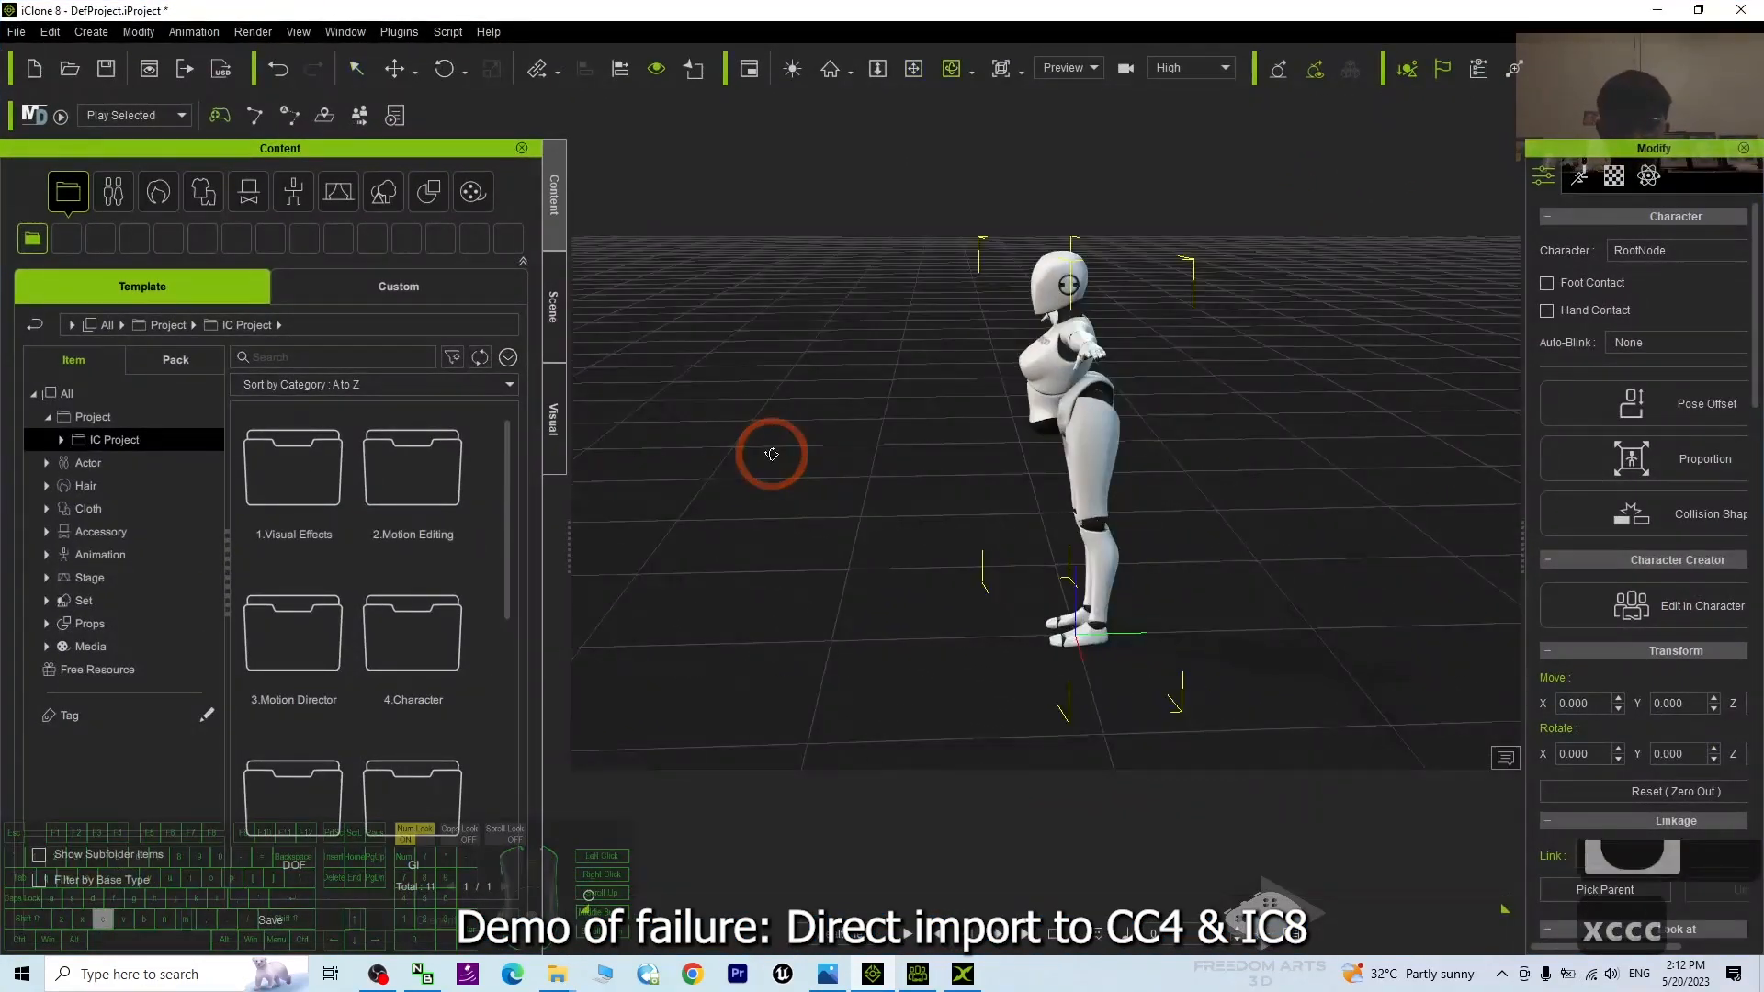
{"action": "left_click", "coordinate": [905, 934]}
{"action": "right_click_drag", "start_coordinate": [878, 512], "coordinate": [1386, 564]}
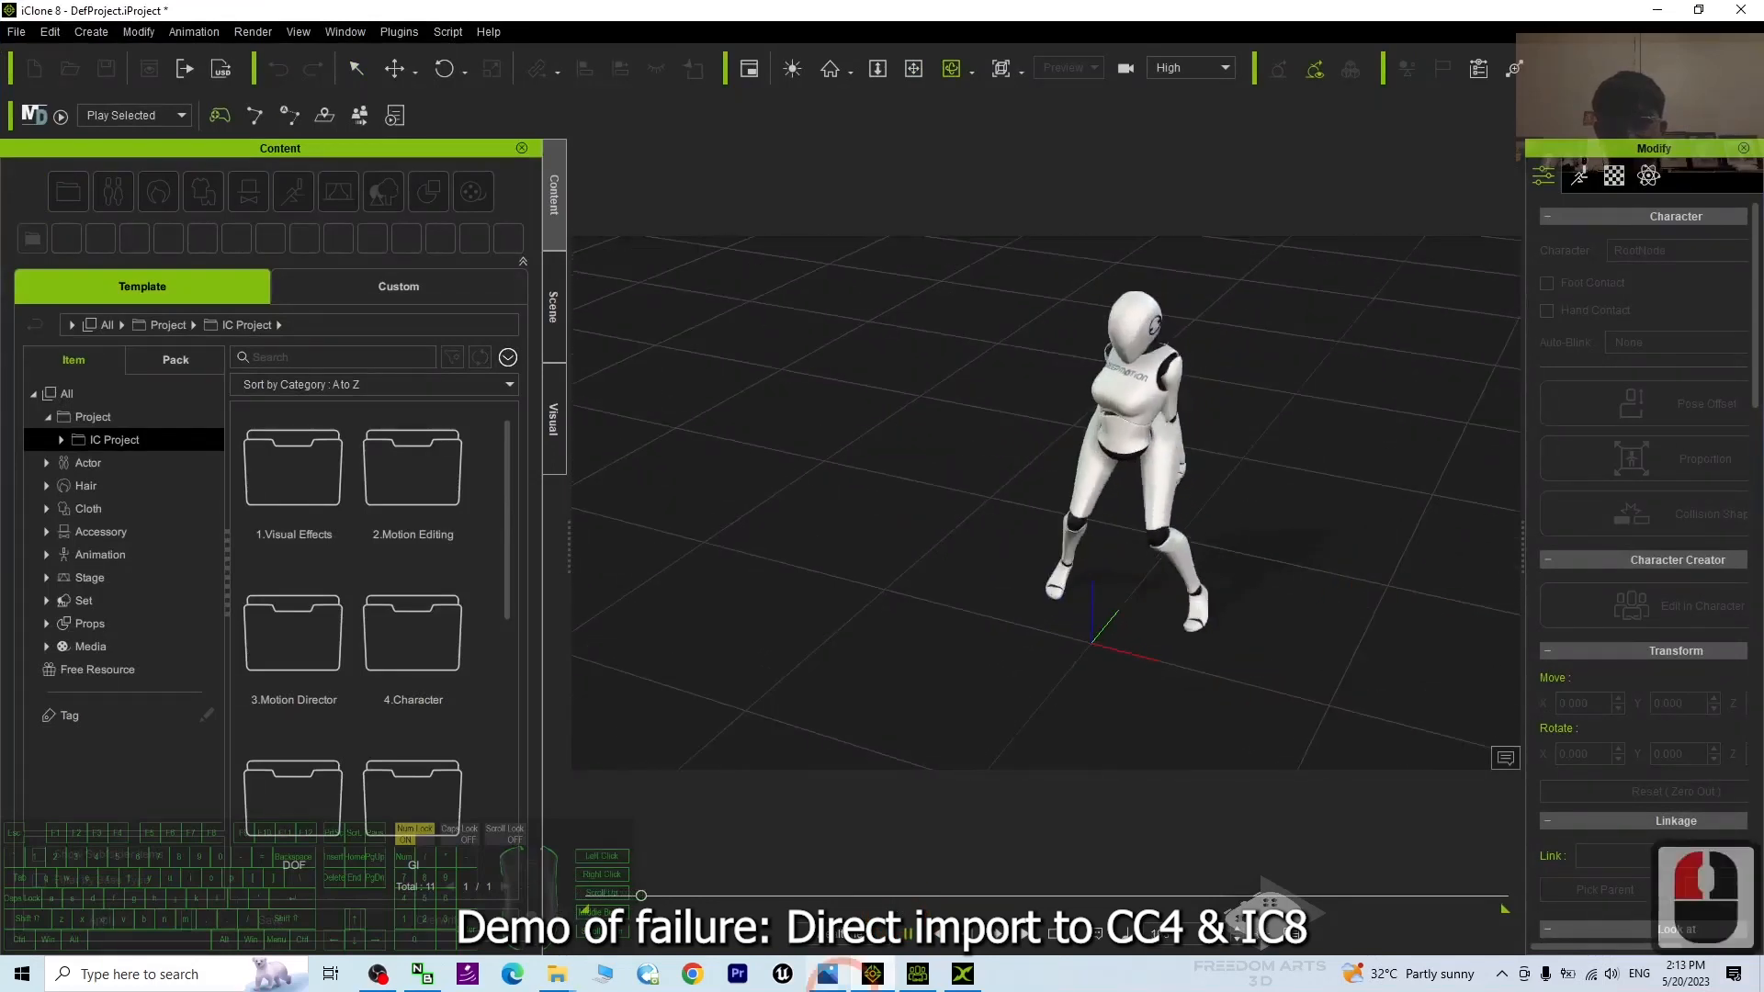
{"action": "left_click", "coordinate": [1043, 476]}
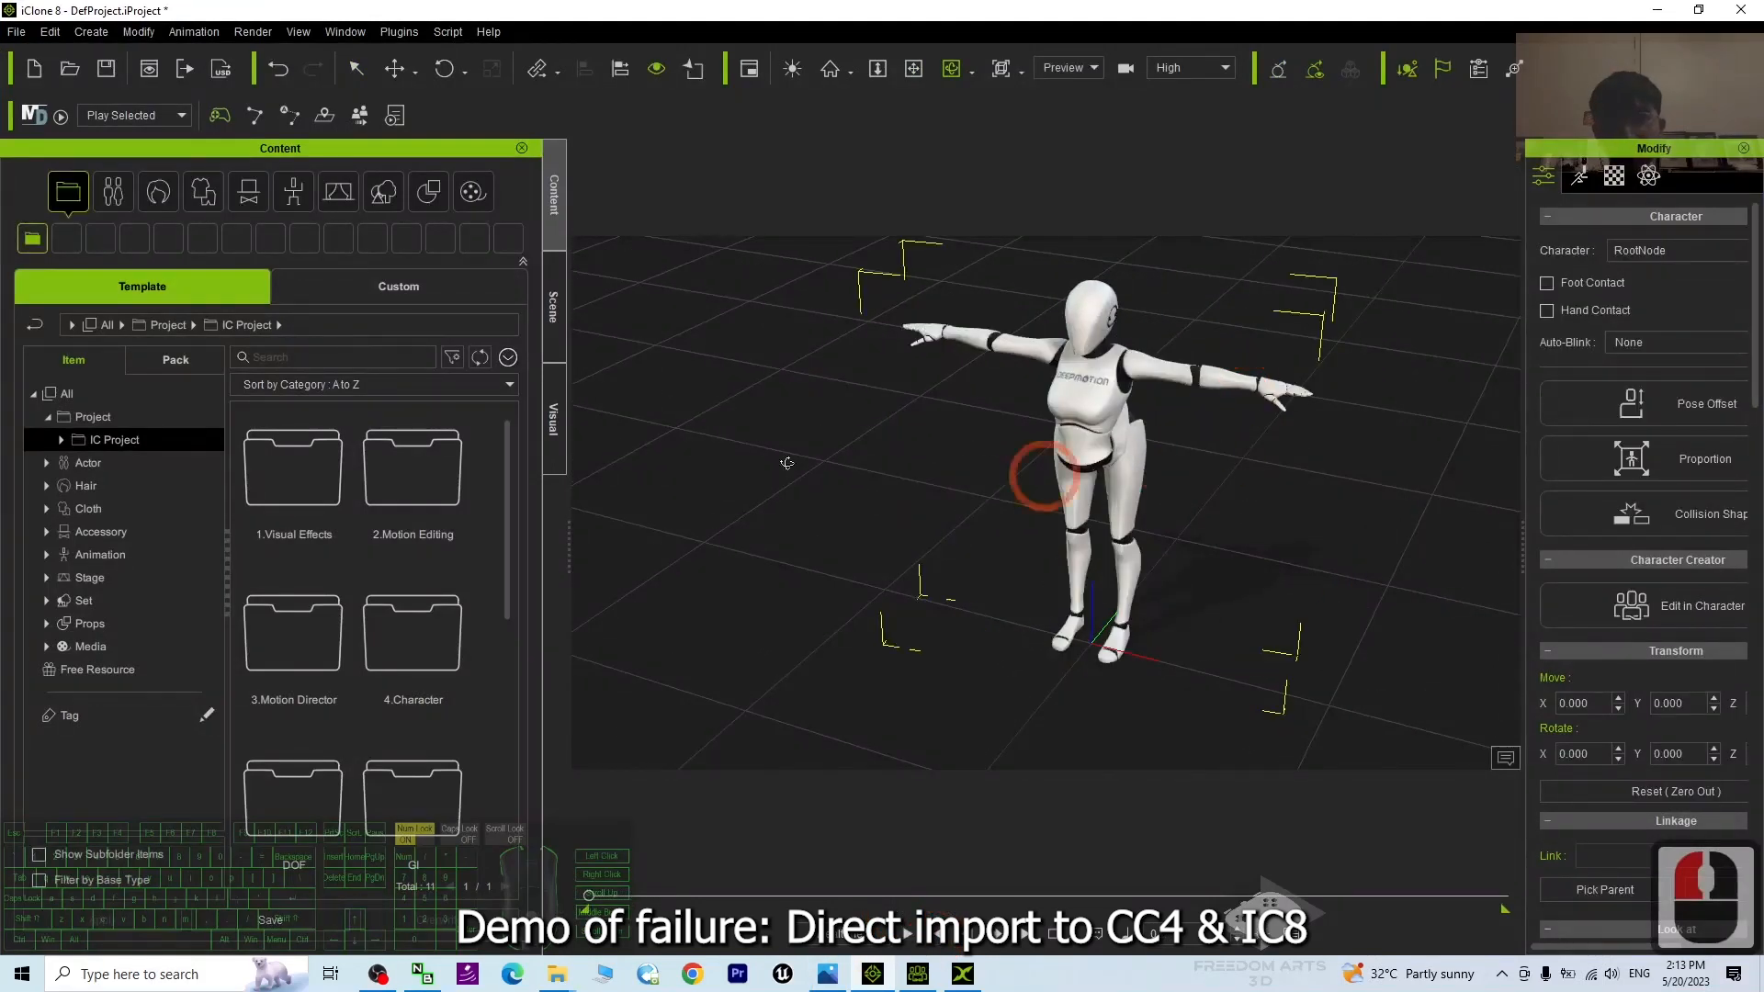
Undo the motion import on the iClone character and restore the window beside File Explorer
{"action": "left_click", "coordinate": [279, 71]}
{"action": "left_click", "coordinate": [279, 71]}
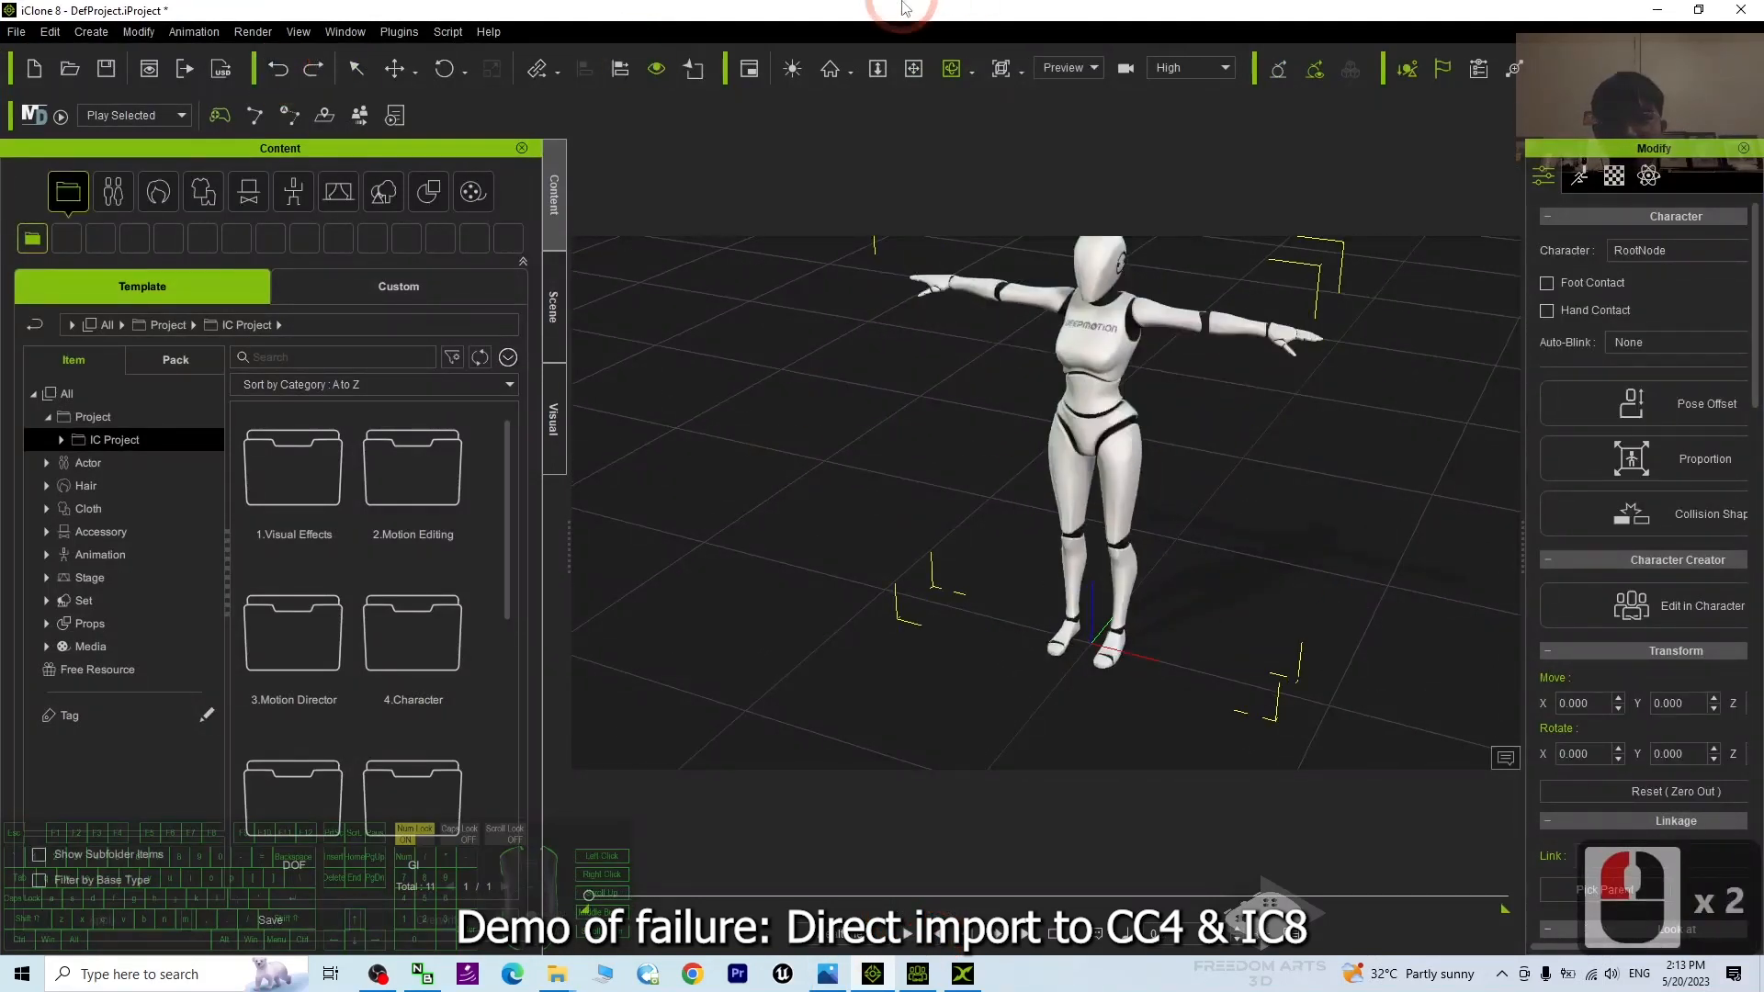
{"action": "left_click_drag", "start_coordinate": [901, 9], "coordinate": [942, 69]}
Load 003_Adult_Female(includeTPose).fbx onto the iClone character as a motion and convert it with the DeepMotion(Tpose Require) profile
{"action": "left_click_drag", "start_coordinate": [257, 371], "coordinate": [1121, 430]}
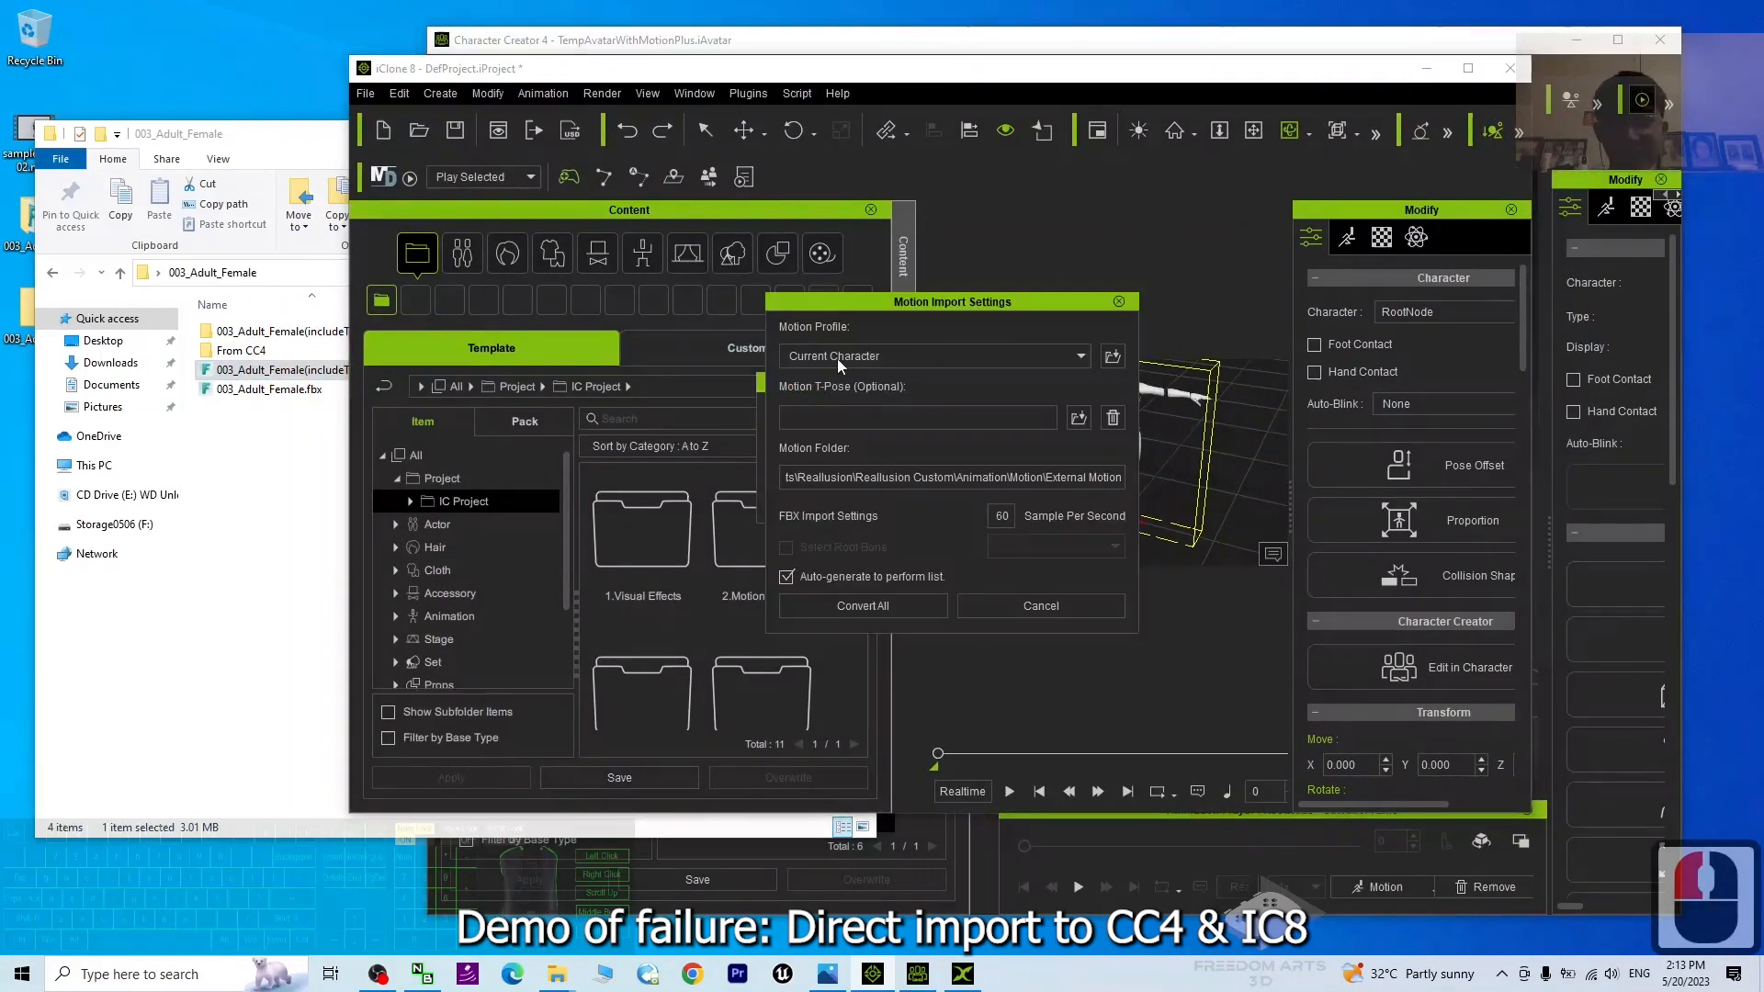
{"action": "left_click", "coordinate": [846, 357]}
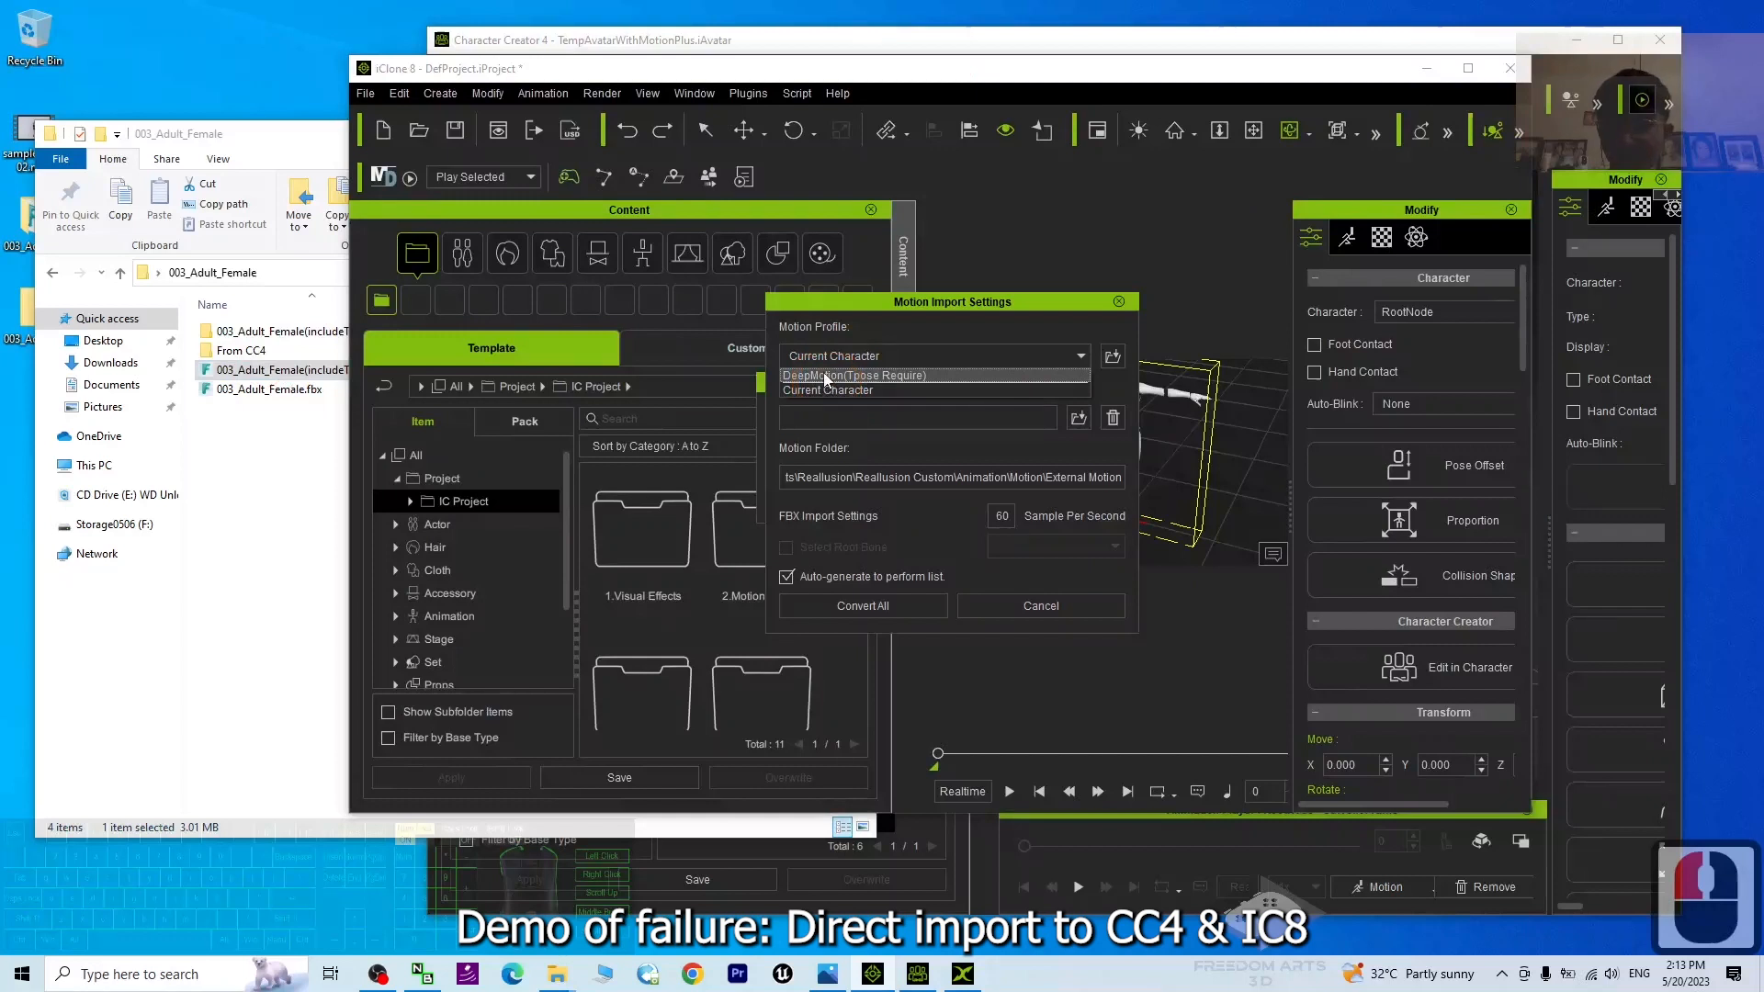
{"action": "left_click", "coordinate": [824, 376]}
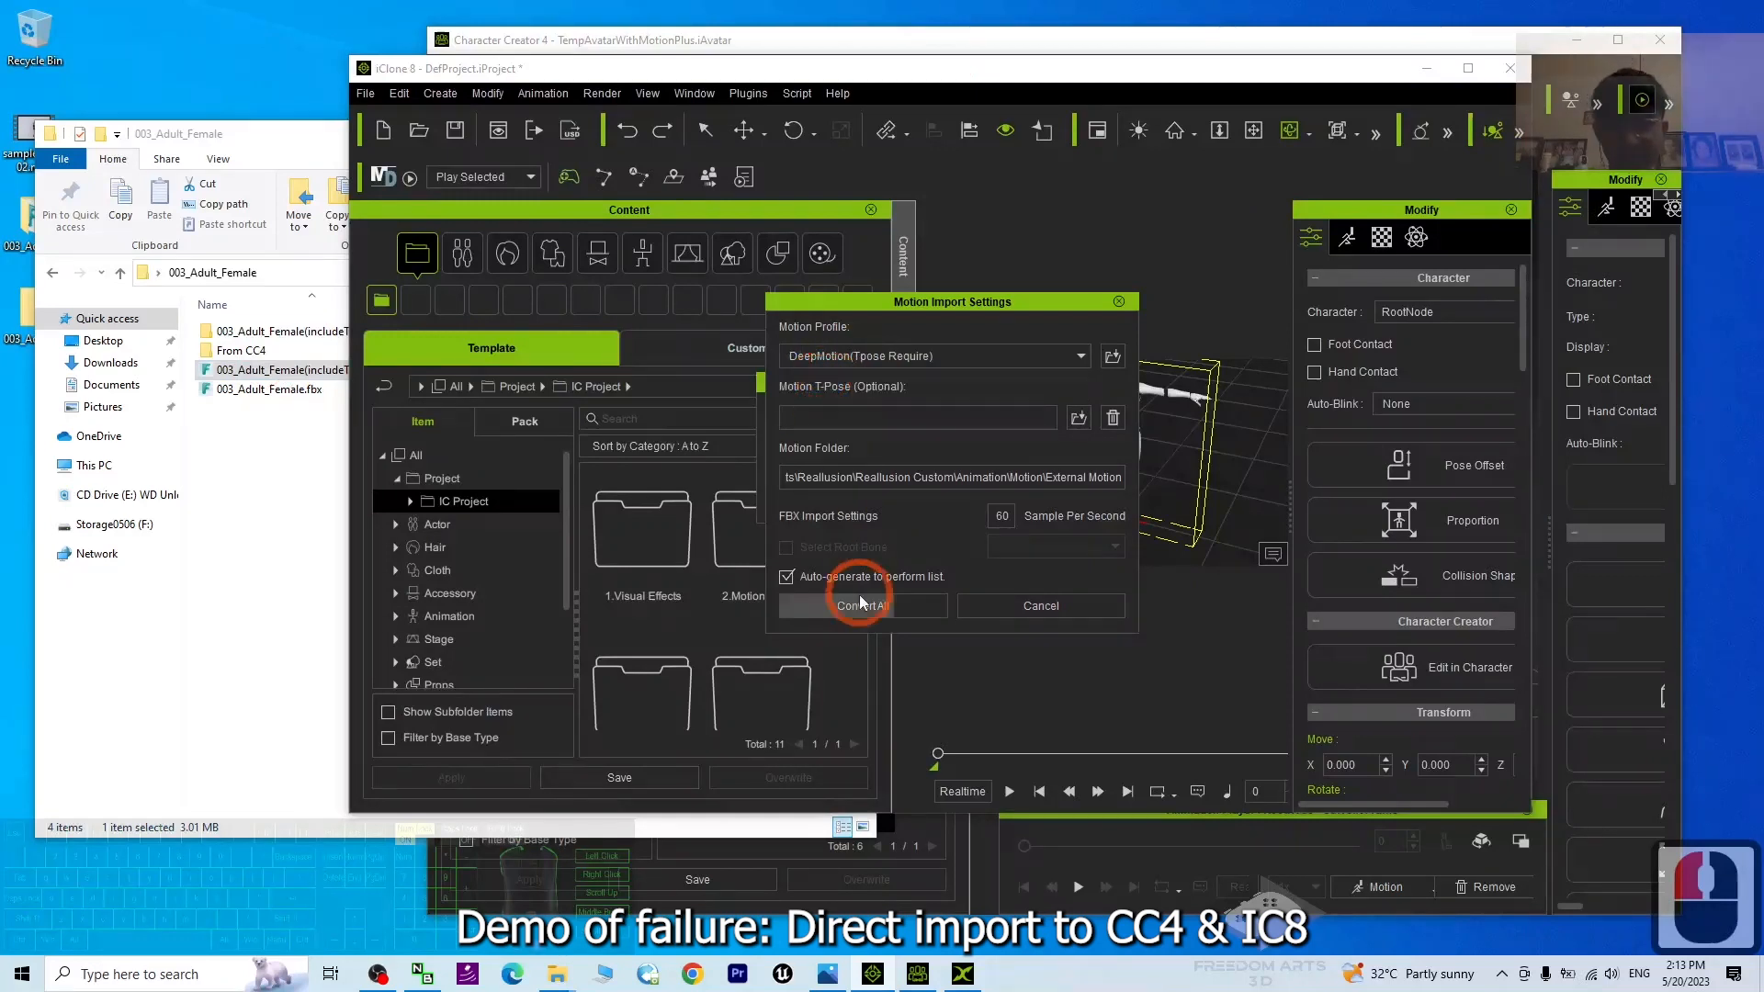
{"action": "left_click", "coordinate": [848, 608]}
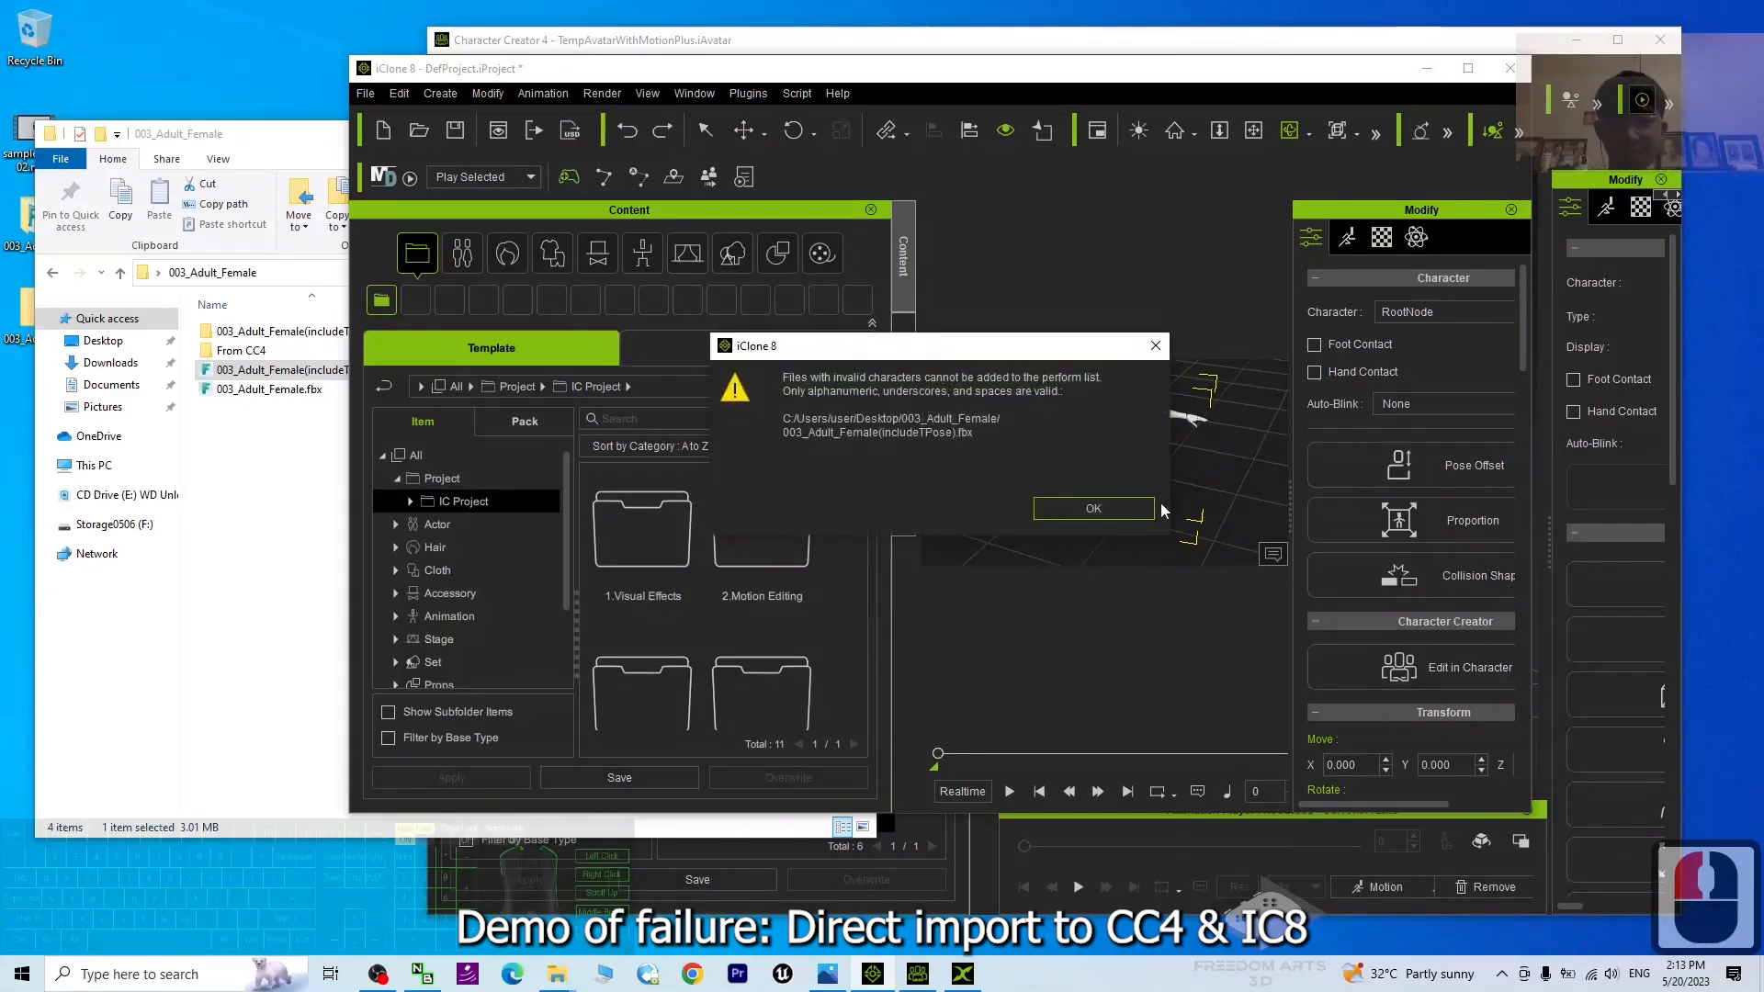
{"action": "left_click", "coordinate": [1165, 504]}
Maximize iClone 8 and check the newly converted motion by playing it and examining the character up close
{"action": "left_click_drag", "start_coordinate": [1216, 76], "coordinate": [1123, 6]}
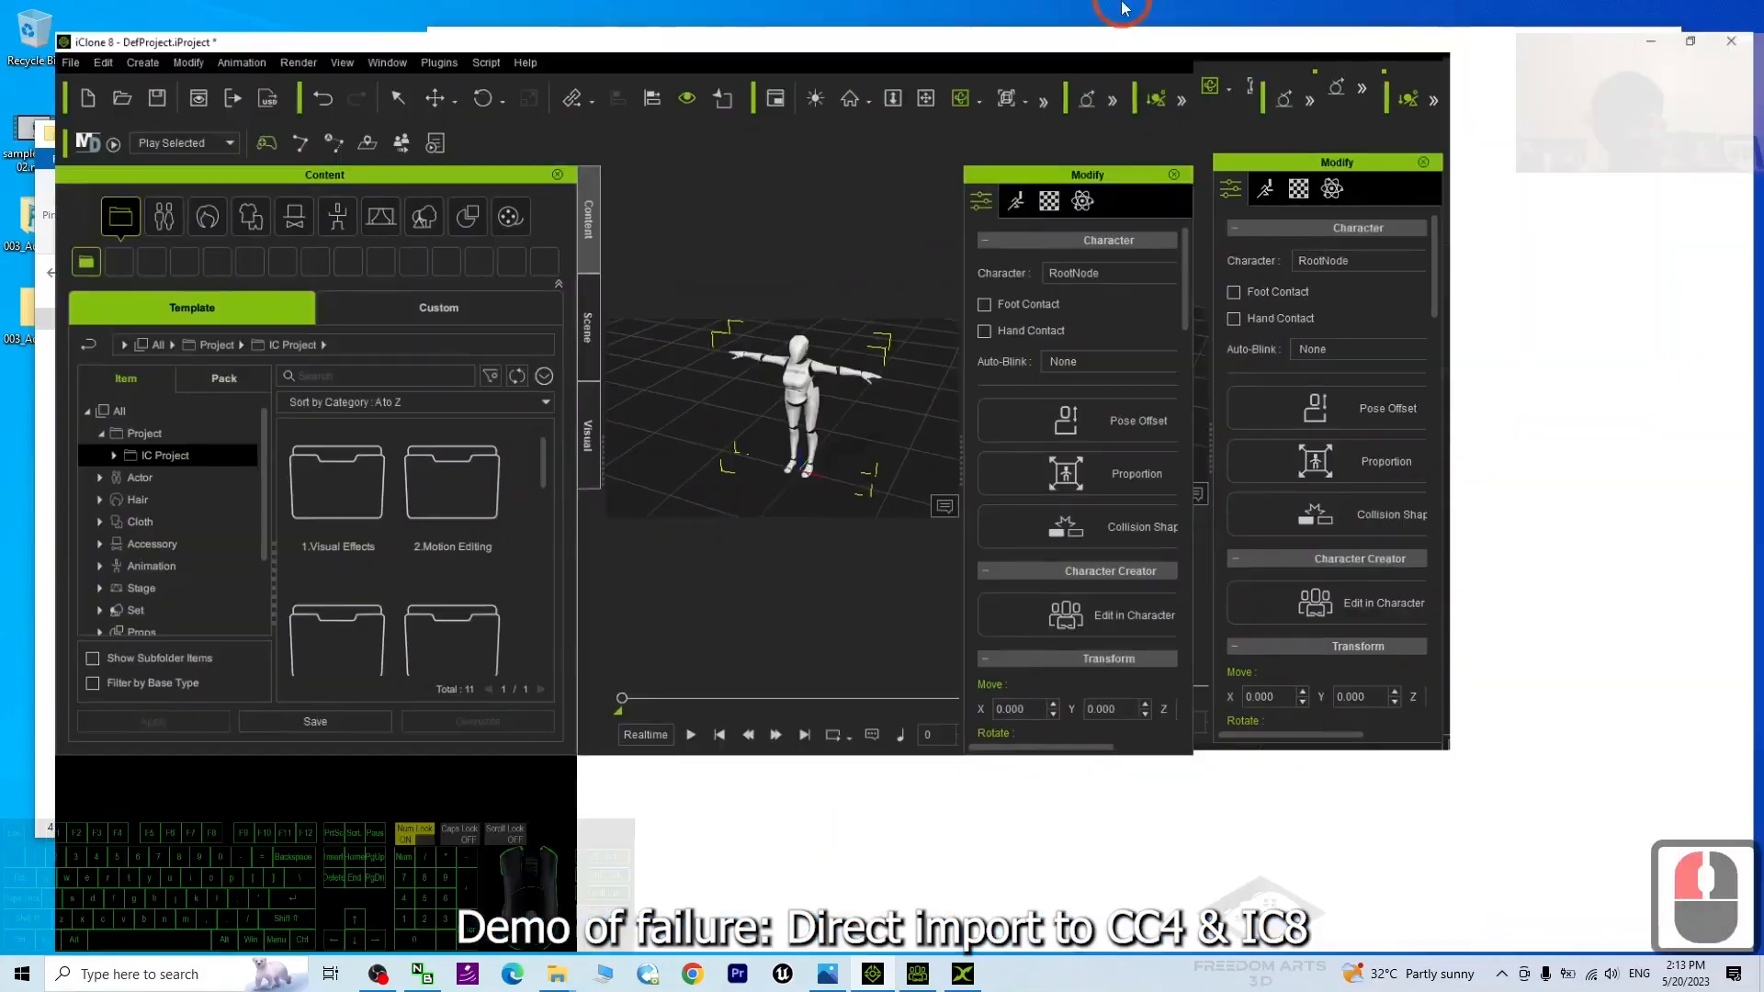
{"action": "scroll", "coordinate": [968, 417], "scroll_direction": "up", "scroll_amount": 4}
{"action": "key", "text": "c"}
{"action": "left_click_drag", "start_coordinate": [1084, 588], "coordinate": [974, 547]}
{"action": "scroll", "coordinate": [1055, 437], "scroll_direction": "down", "scroll_amount": 3}
{"action": "key", "text": "x"}
{"action": "key", "text": "c"}
{"action": "left_click_drag", "start_coordinate": [1055, 438], "coordinate": [1385, 417]}
{"action": "left_click", "coordinate": [906, 936]}
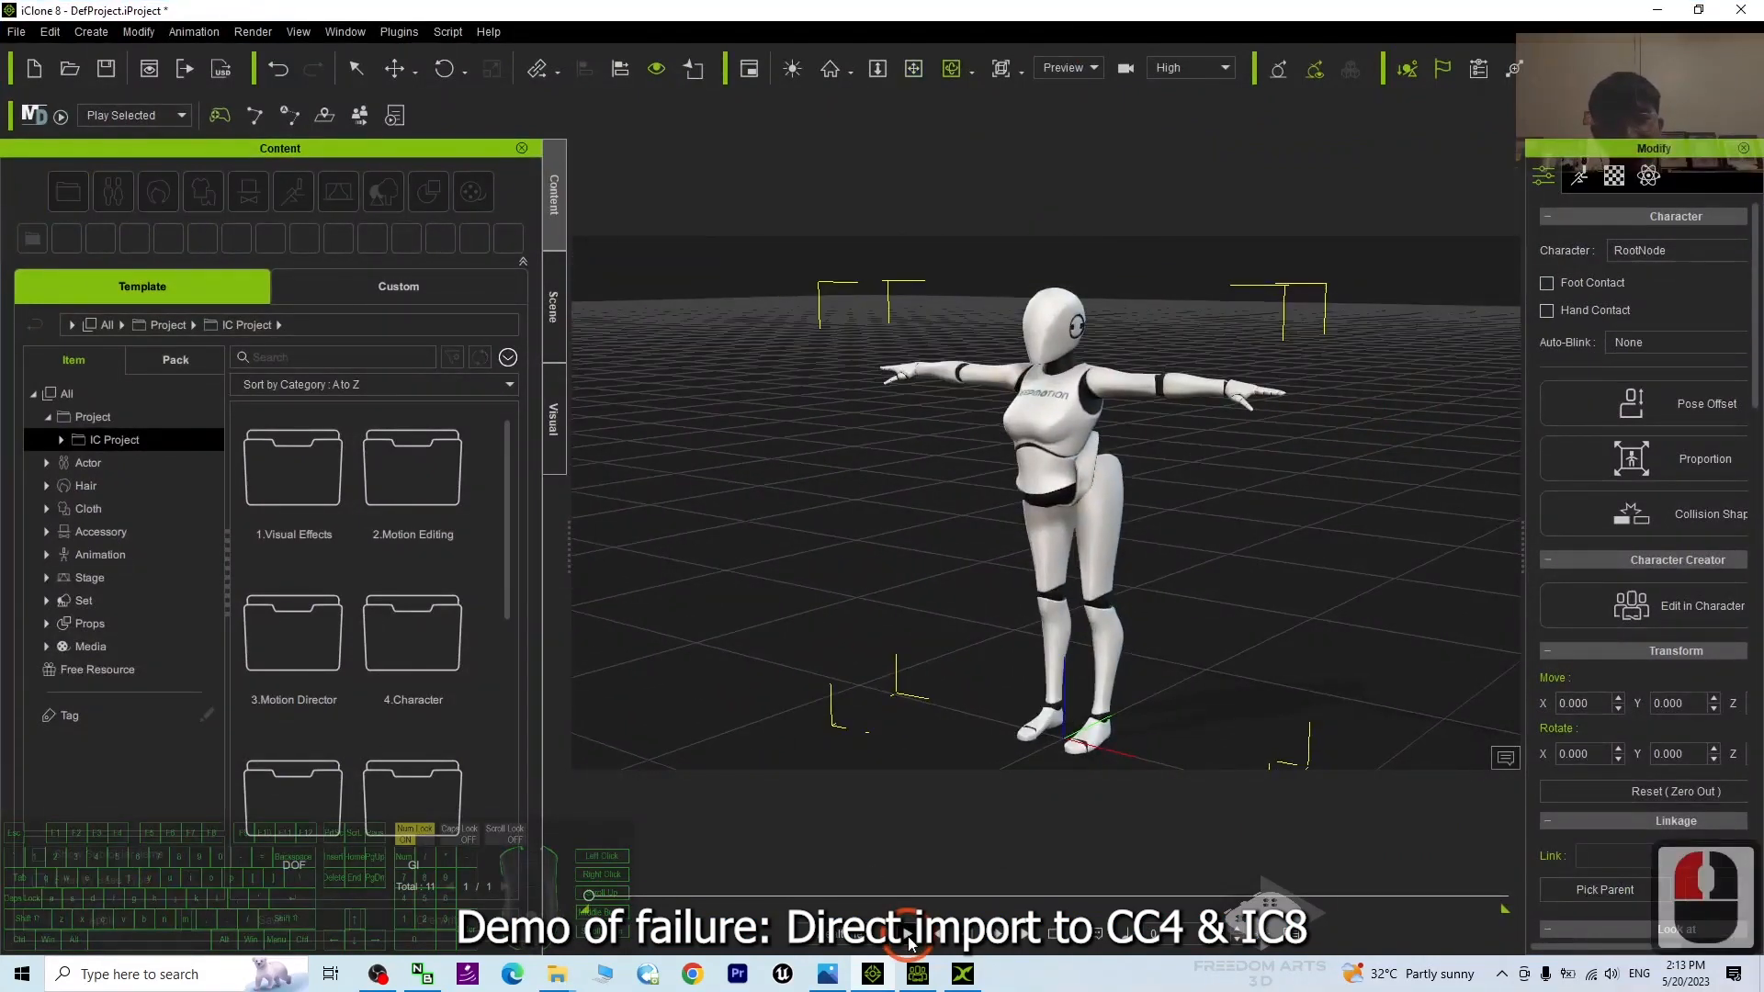
{"action": "left_click", "coordinate": [938, 933]}
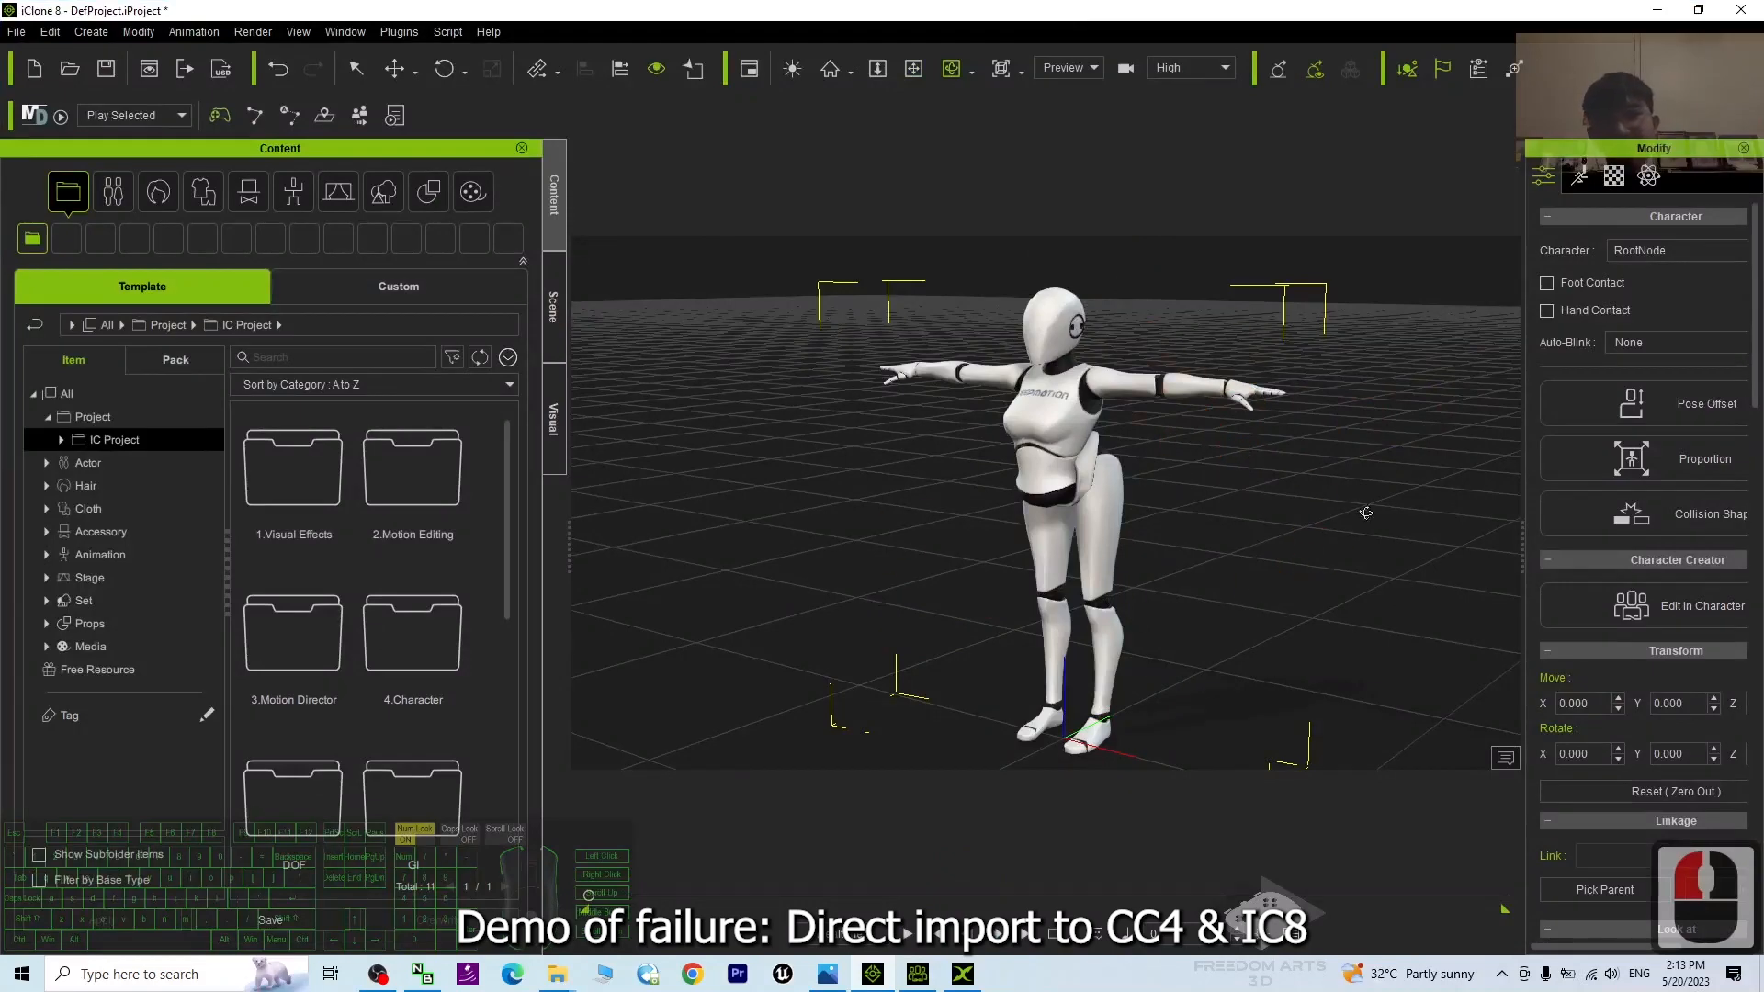
{"action": "key", "text": "c"}
{"action": "left_click_drag", "start_coordinate": [1366, 512], "coordinate": [1211, 551]}
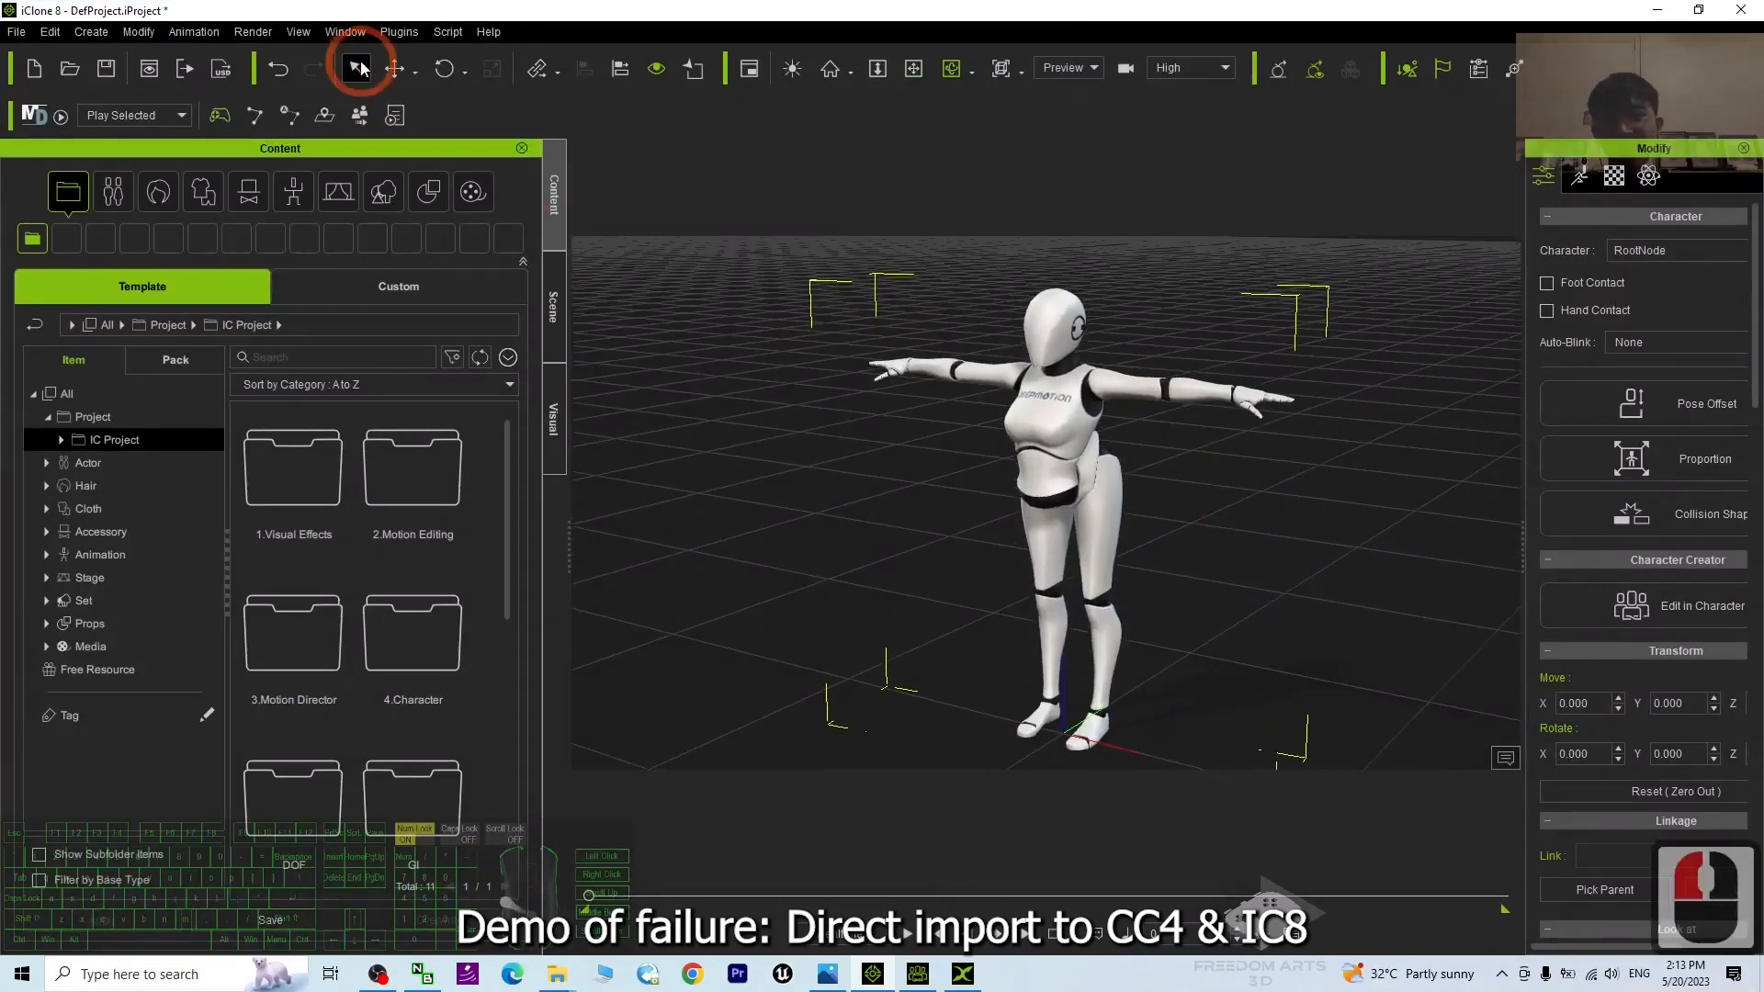
Minimize the iClone 8 and Character Creator 4 windows, leaving File Explorer on the desktop
{"action": "left_click", "coordinate": [918, 976]}
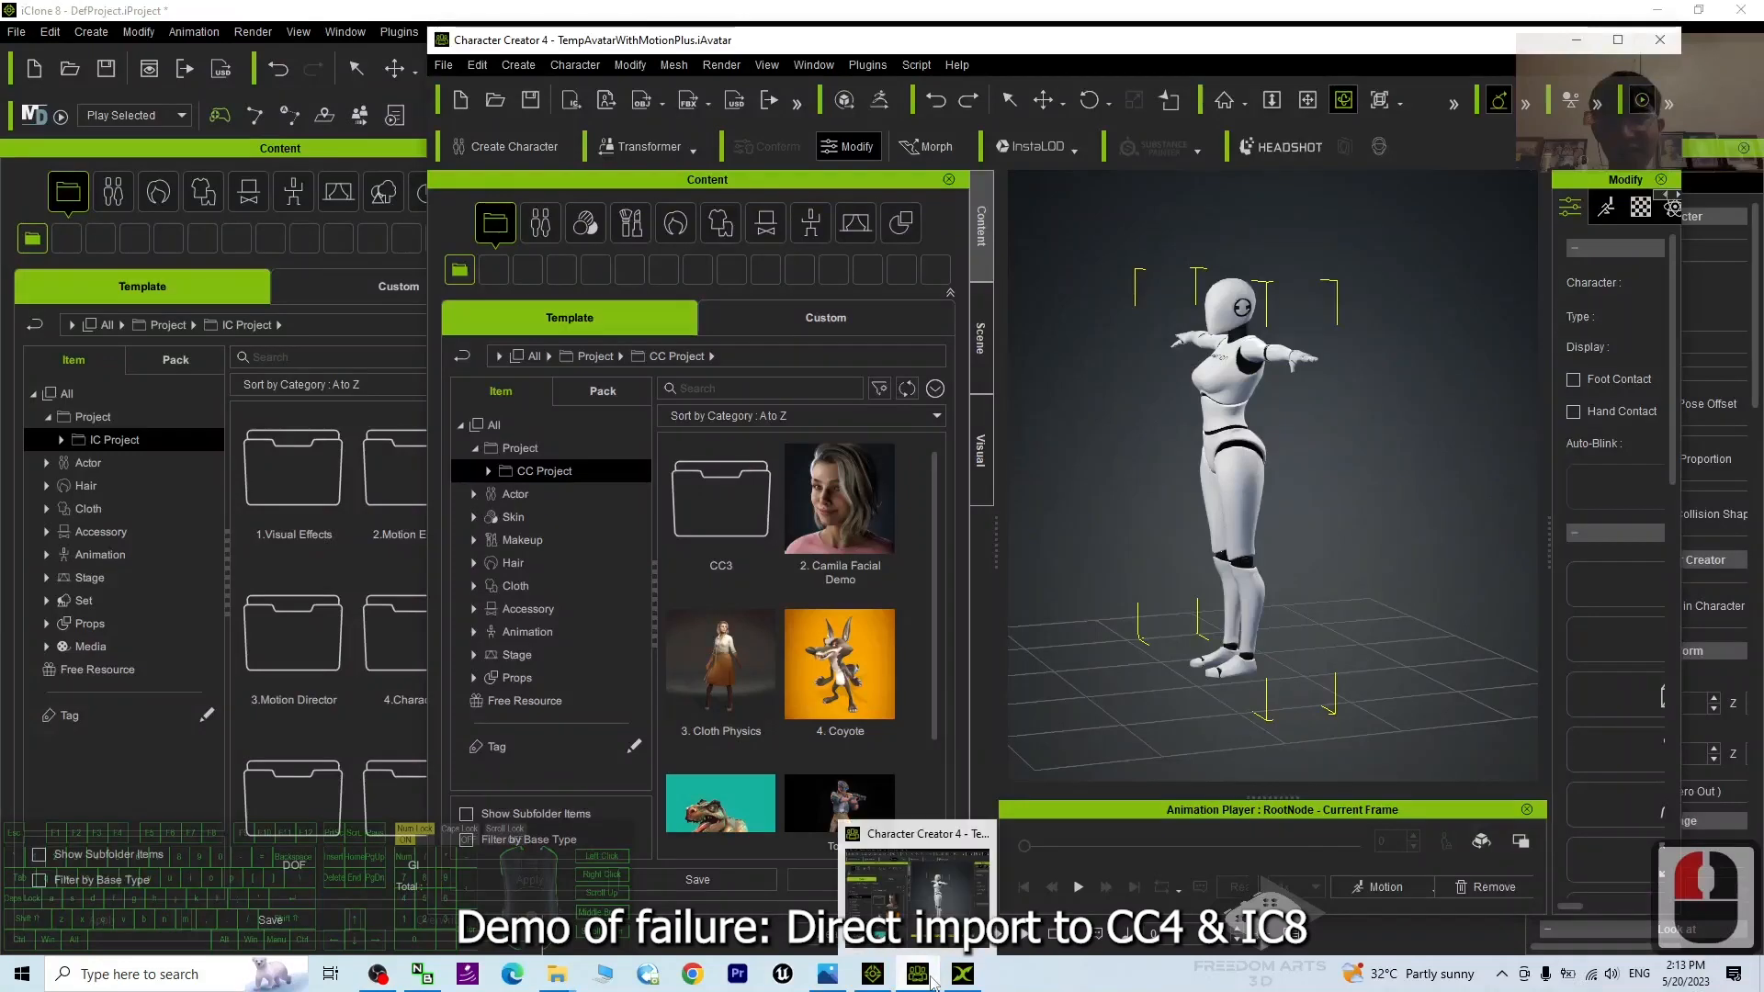
{"action": "left_click", "coordinate": [864, 976]}
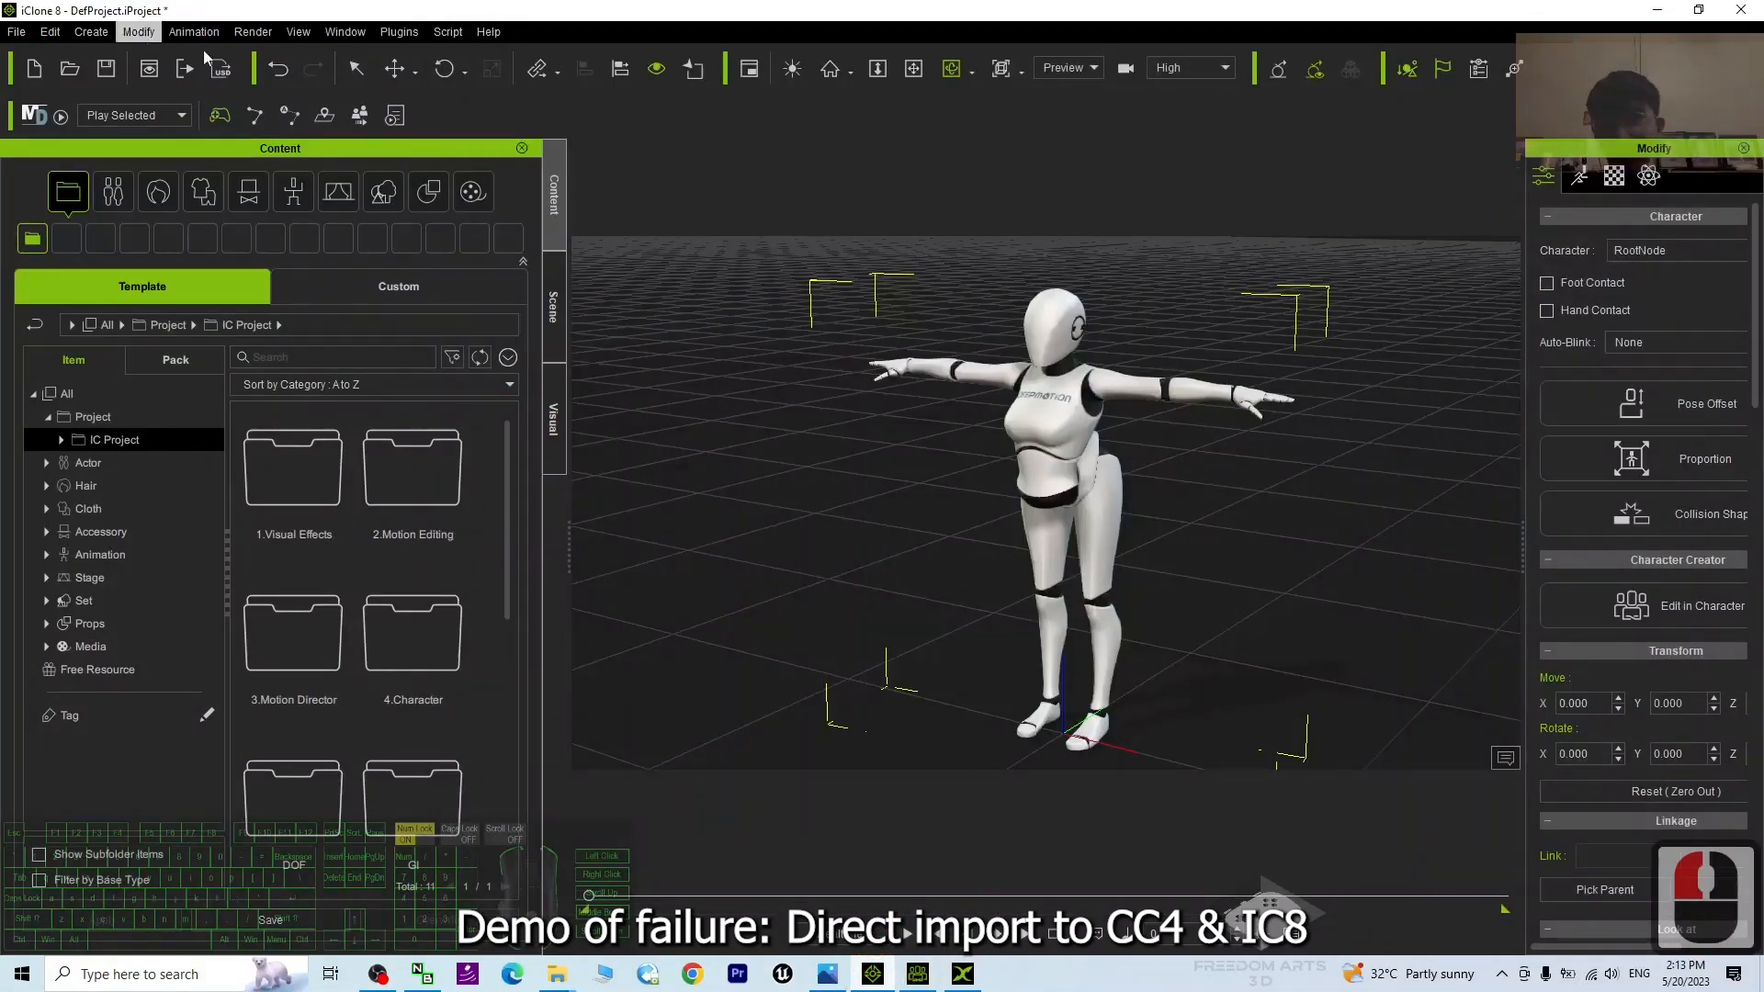
{"action": "left_click", "coordinate": [918, 976]}
{"action": "left_click", "coordinate": [918, 976]}
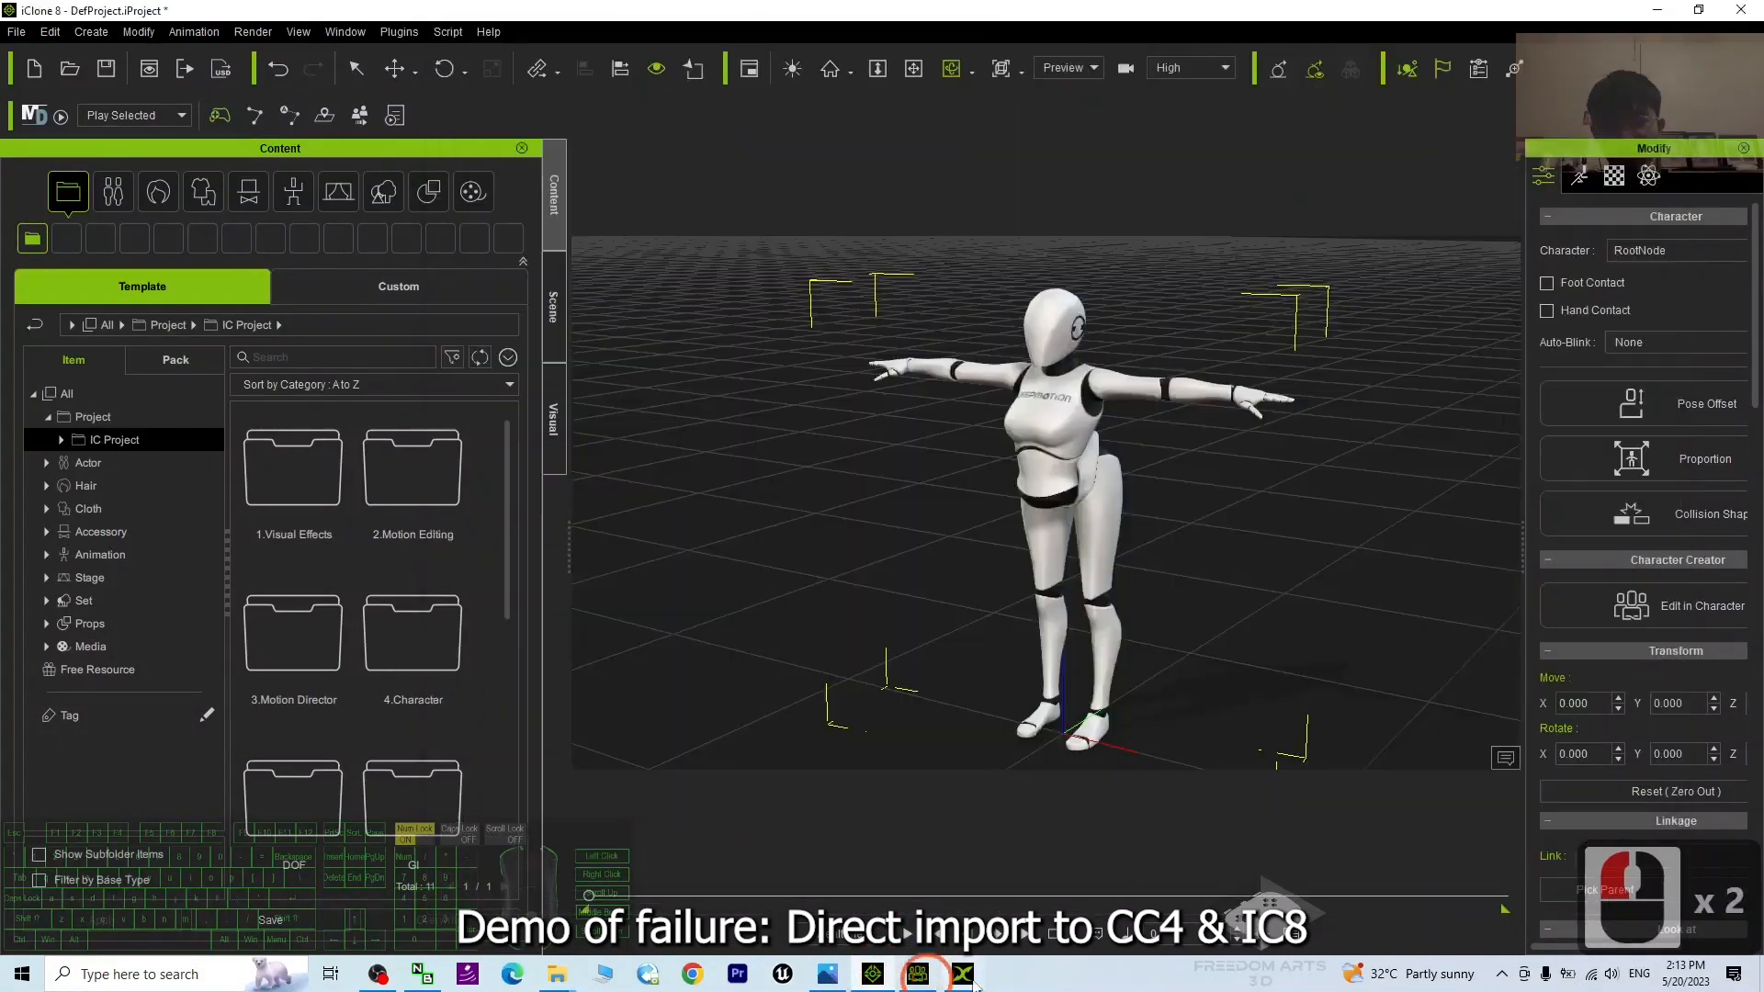
{"action": "left_click", "coordinate": [1644, 20]}
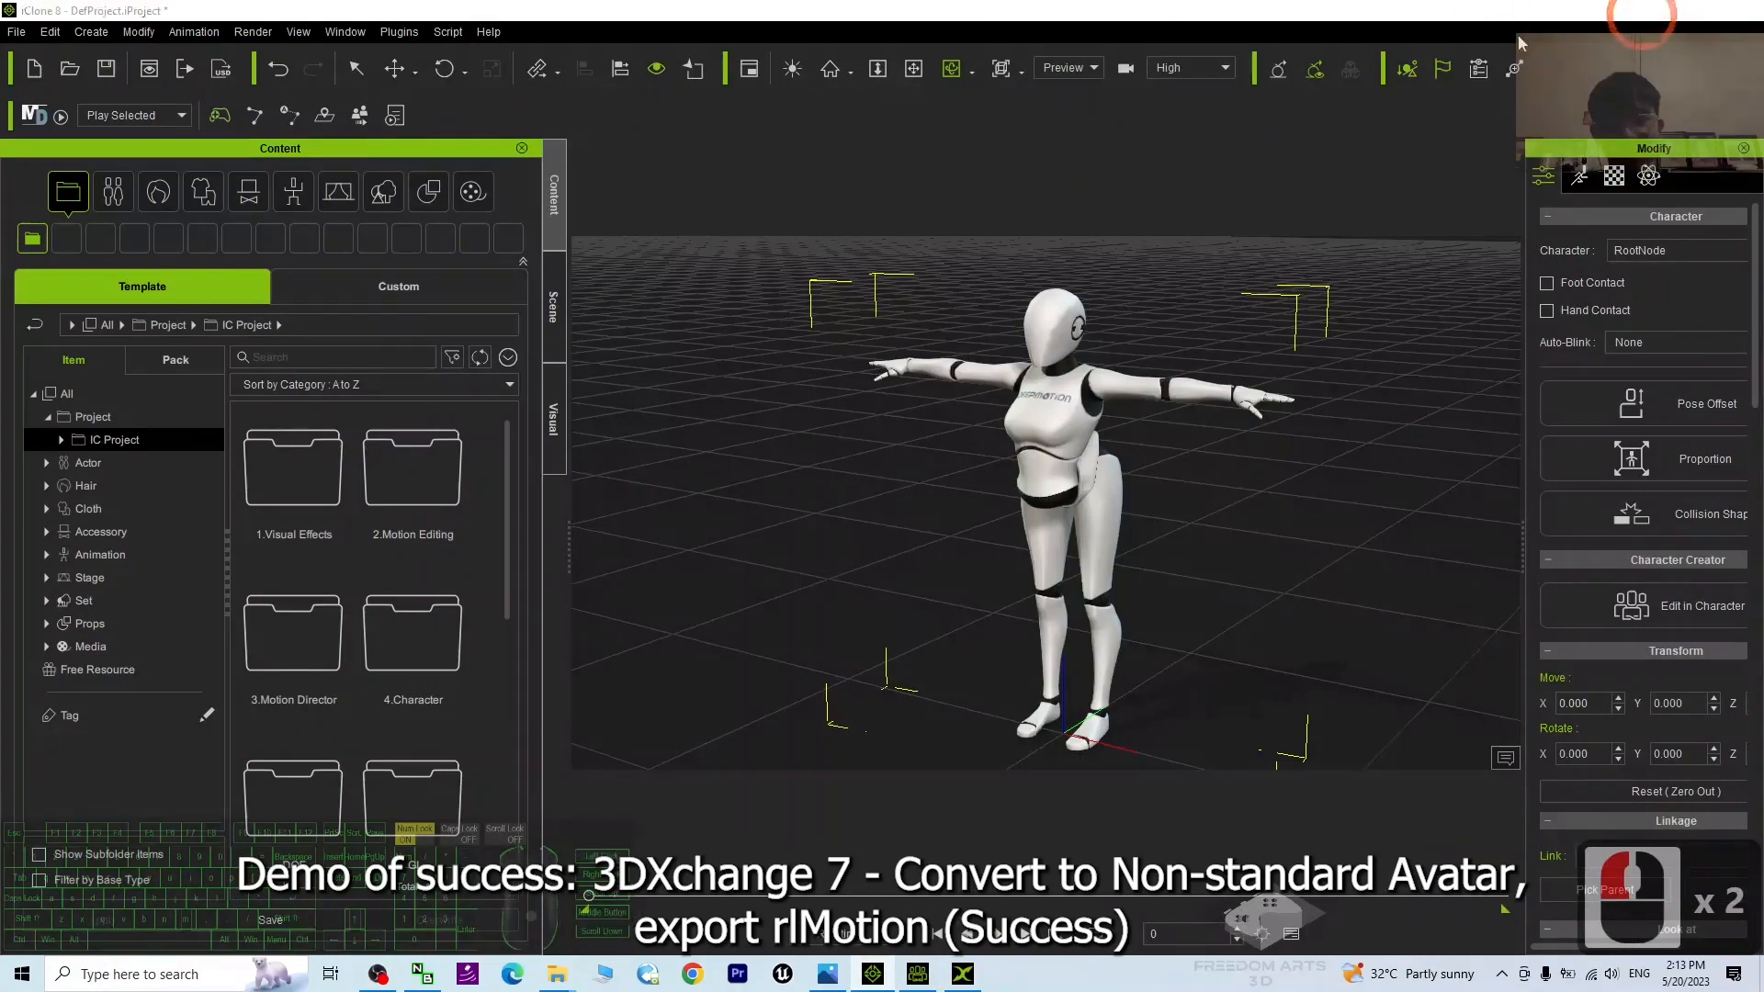
{"action": "left_click", "coordinate": [1578, 44]}
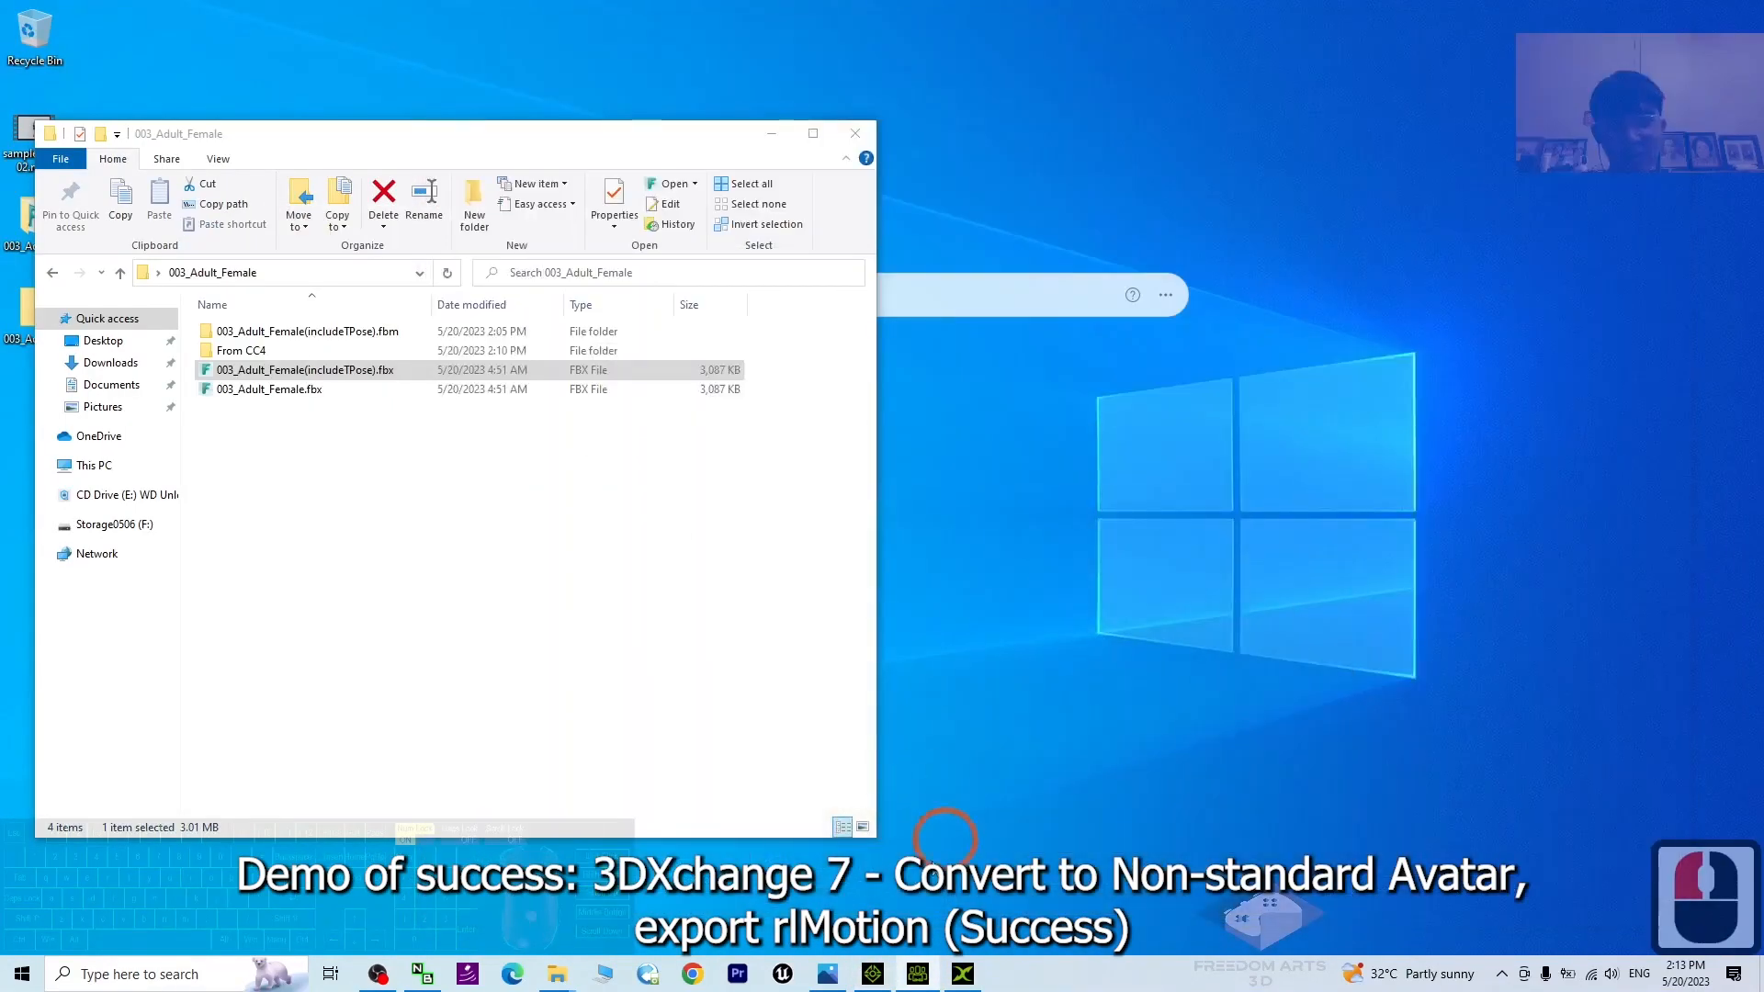
Switch to iClone 3DXchange 7 and place its window beside the File Explorer window
{"action": "left_click", "coordinate": [962, 974]}
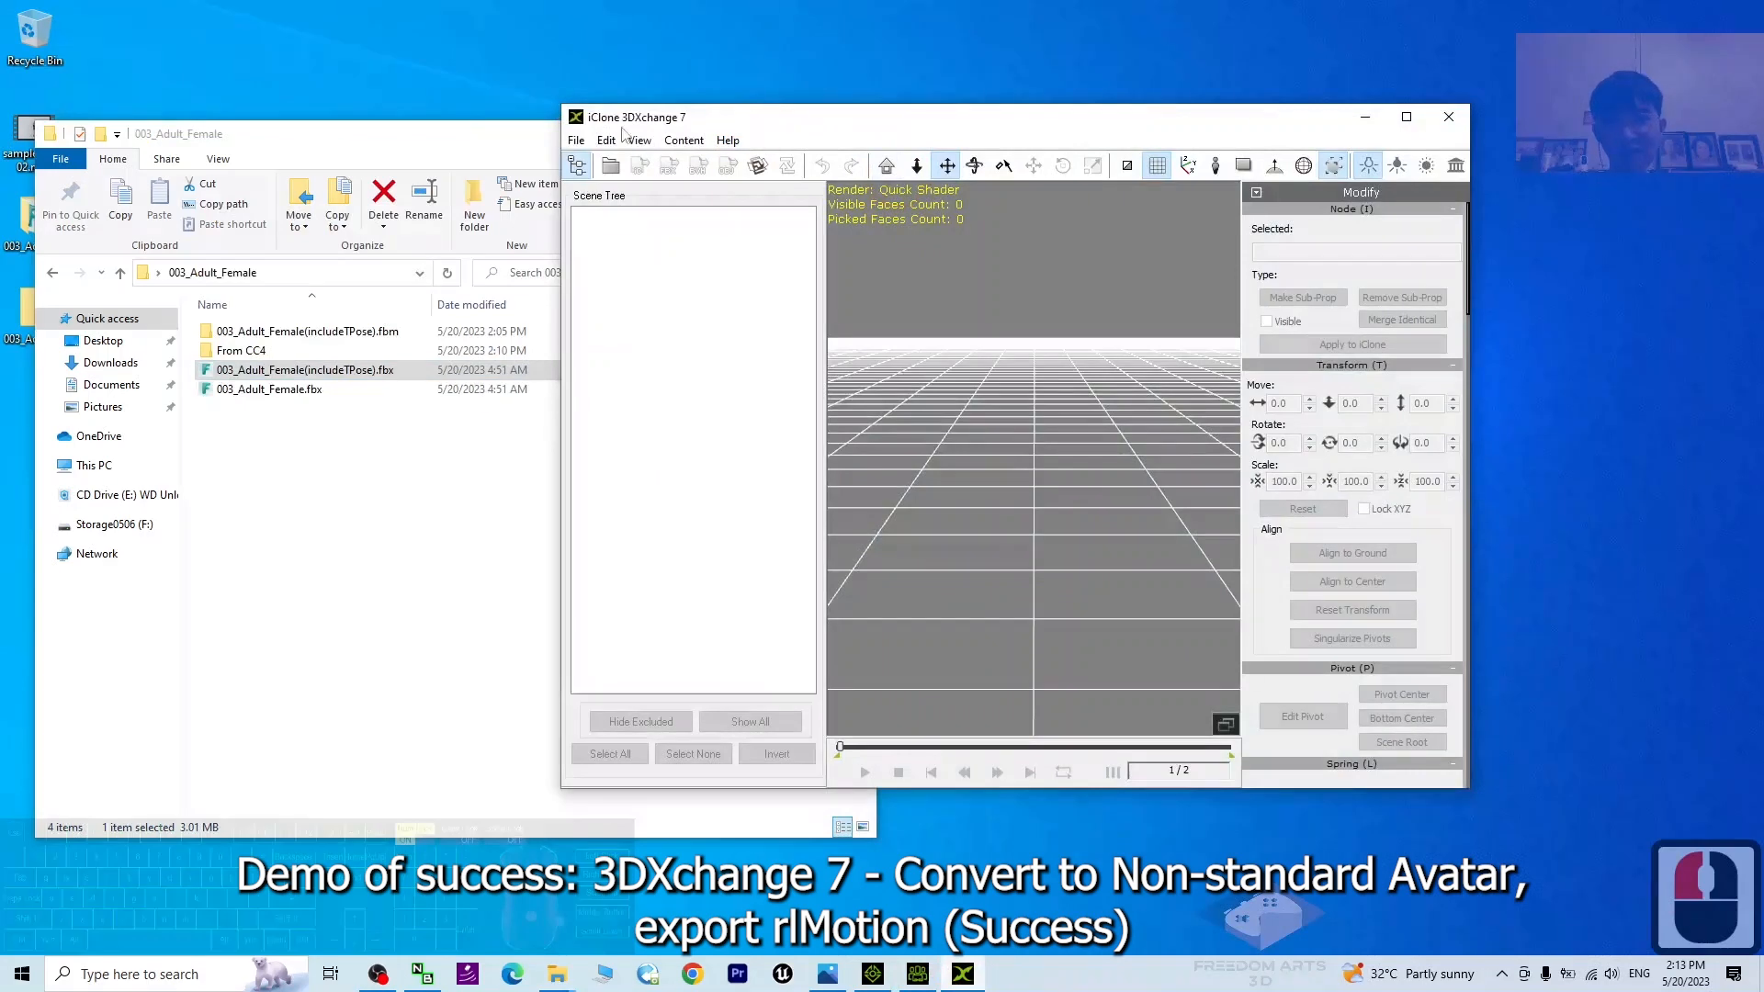
{"action": "left_click_drag", "start_coordinate": [736, 122], "coordinate": [766, 161]}
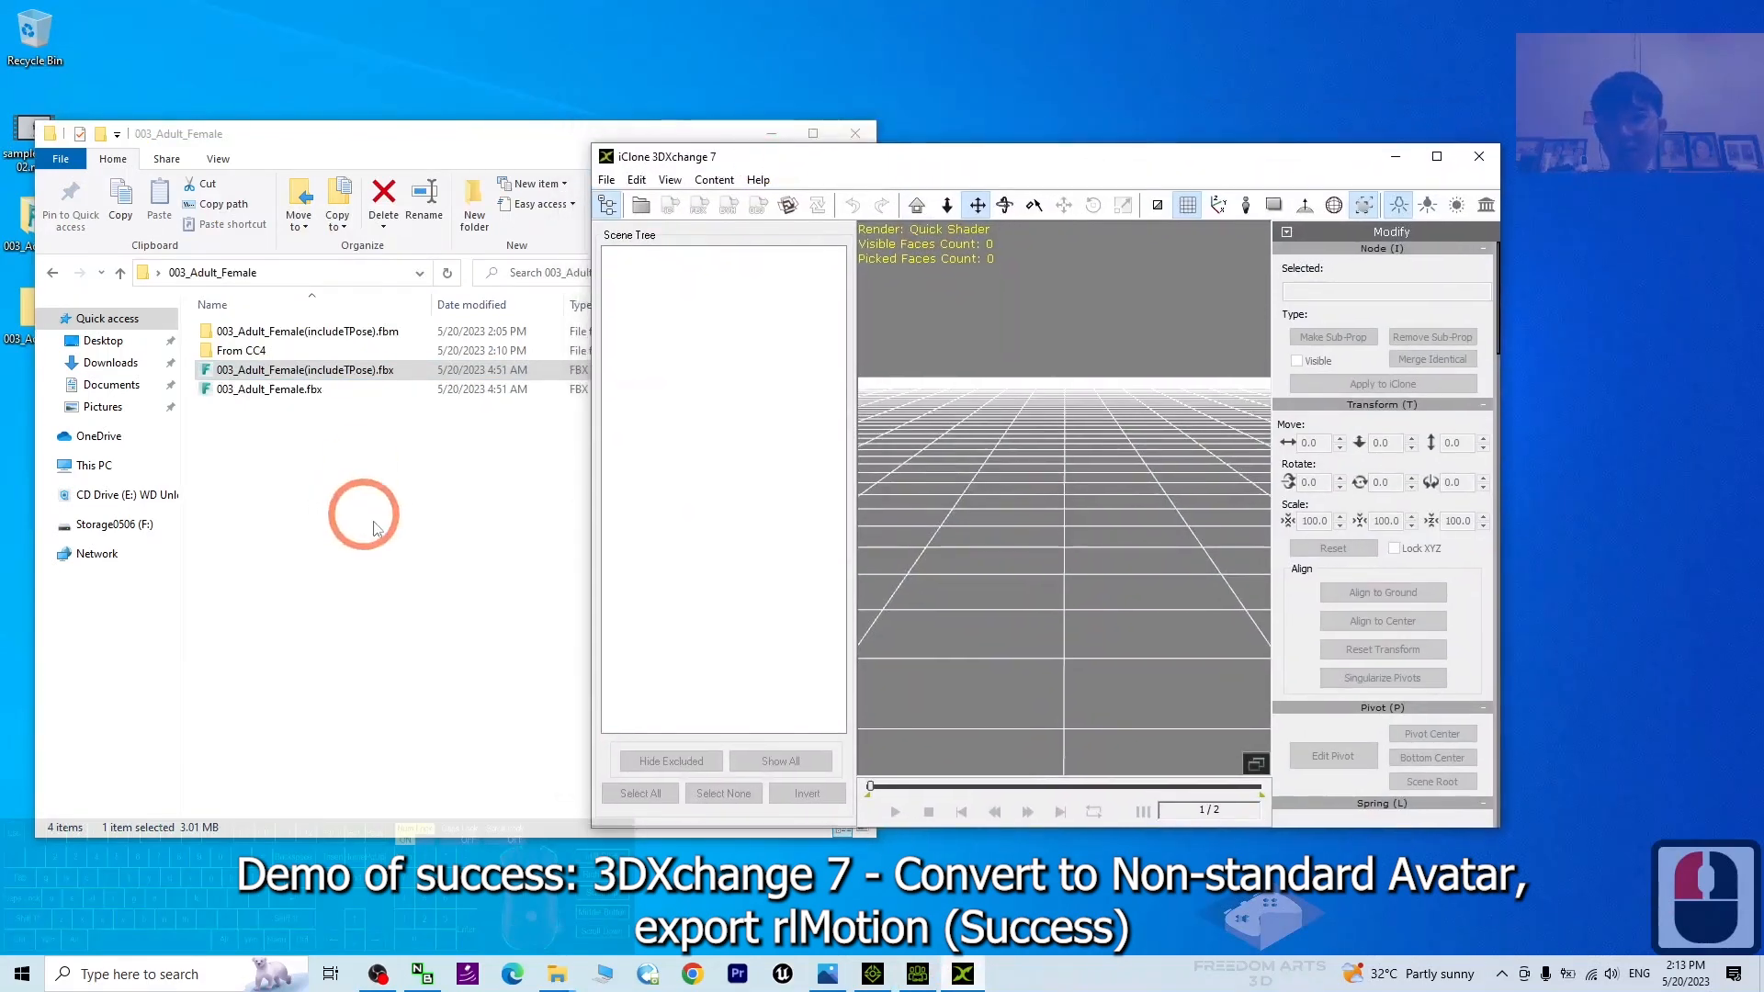
{"action": "left_click", "coordinate": [367, 516]}
{"action": "left_click_drag", "start_coordinate": [995, 152], "coordinate": [1061, 165]}
{"action": "left_click", "coordinate": [401, 563]}
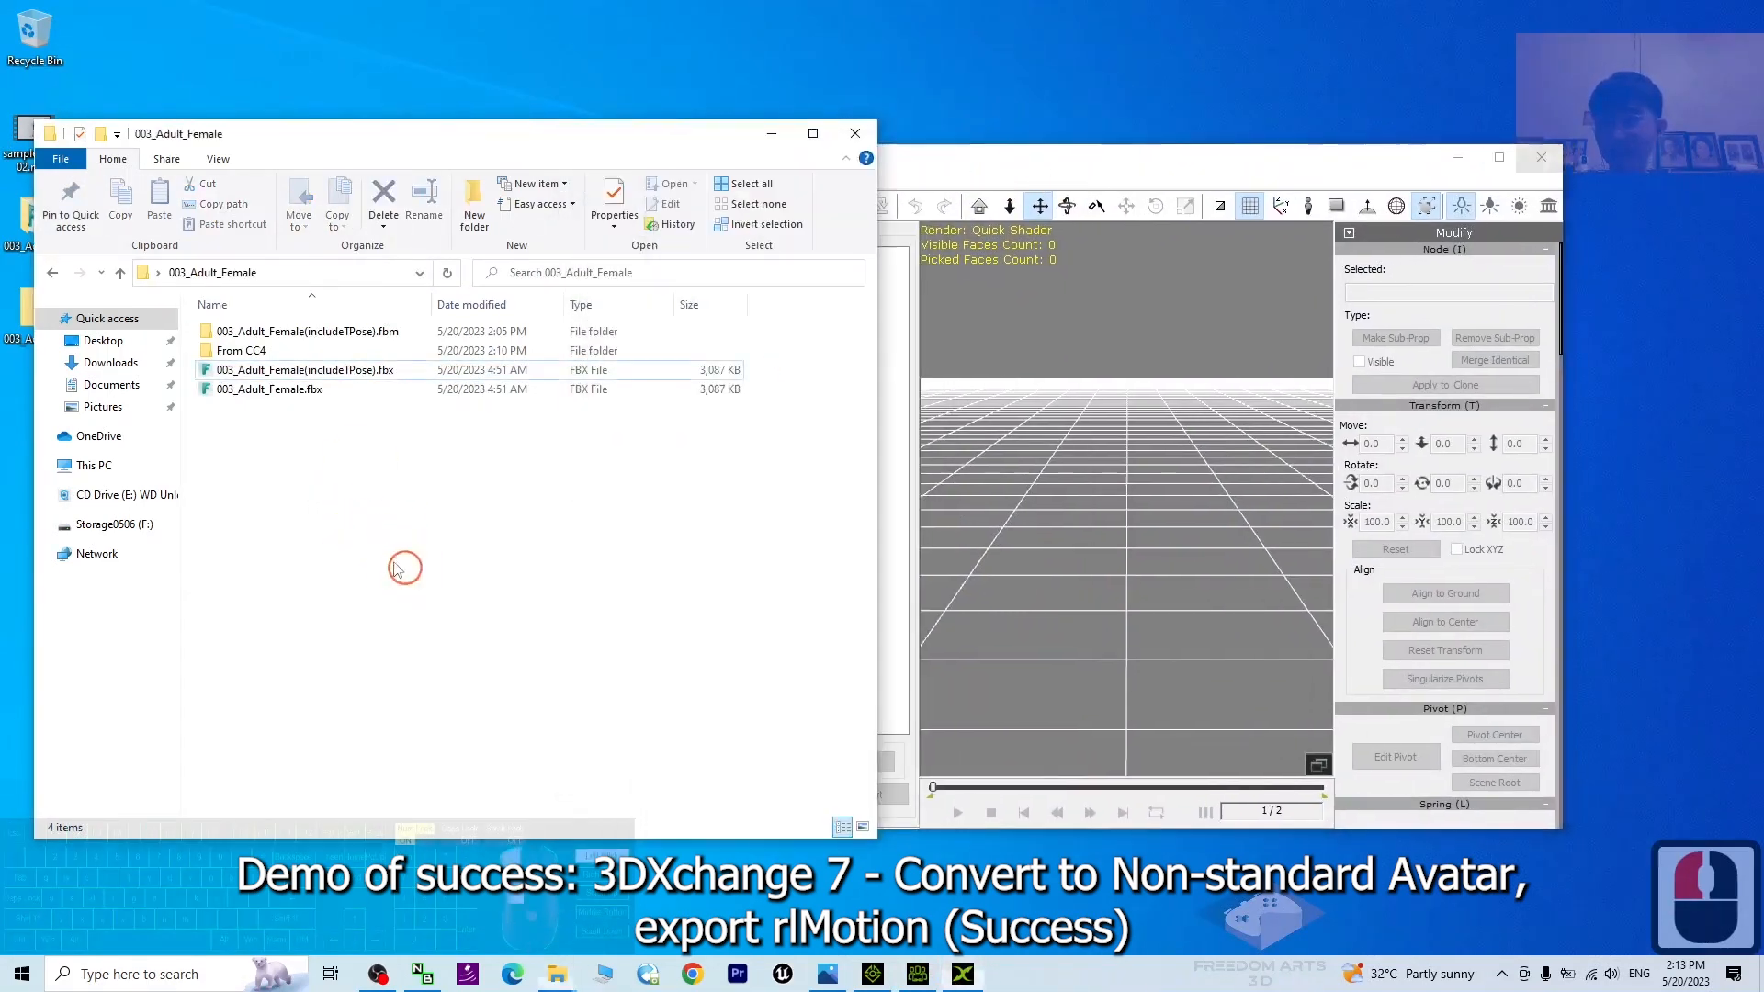
Import 003_Adult_Female(includeTPose).fbx from File Explorer into 3DXchange 7 with the preset FBX import options
{"action": "left_click", "coordinate": [230, 390]}
{"action": "left_click", "coordinate": [250, 373]}
{"action": "left_click_drag", "start_coordinate": [250, 373], "coordinate": [1053, 617]}
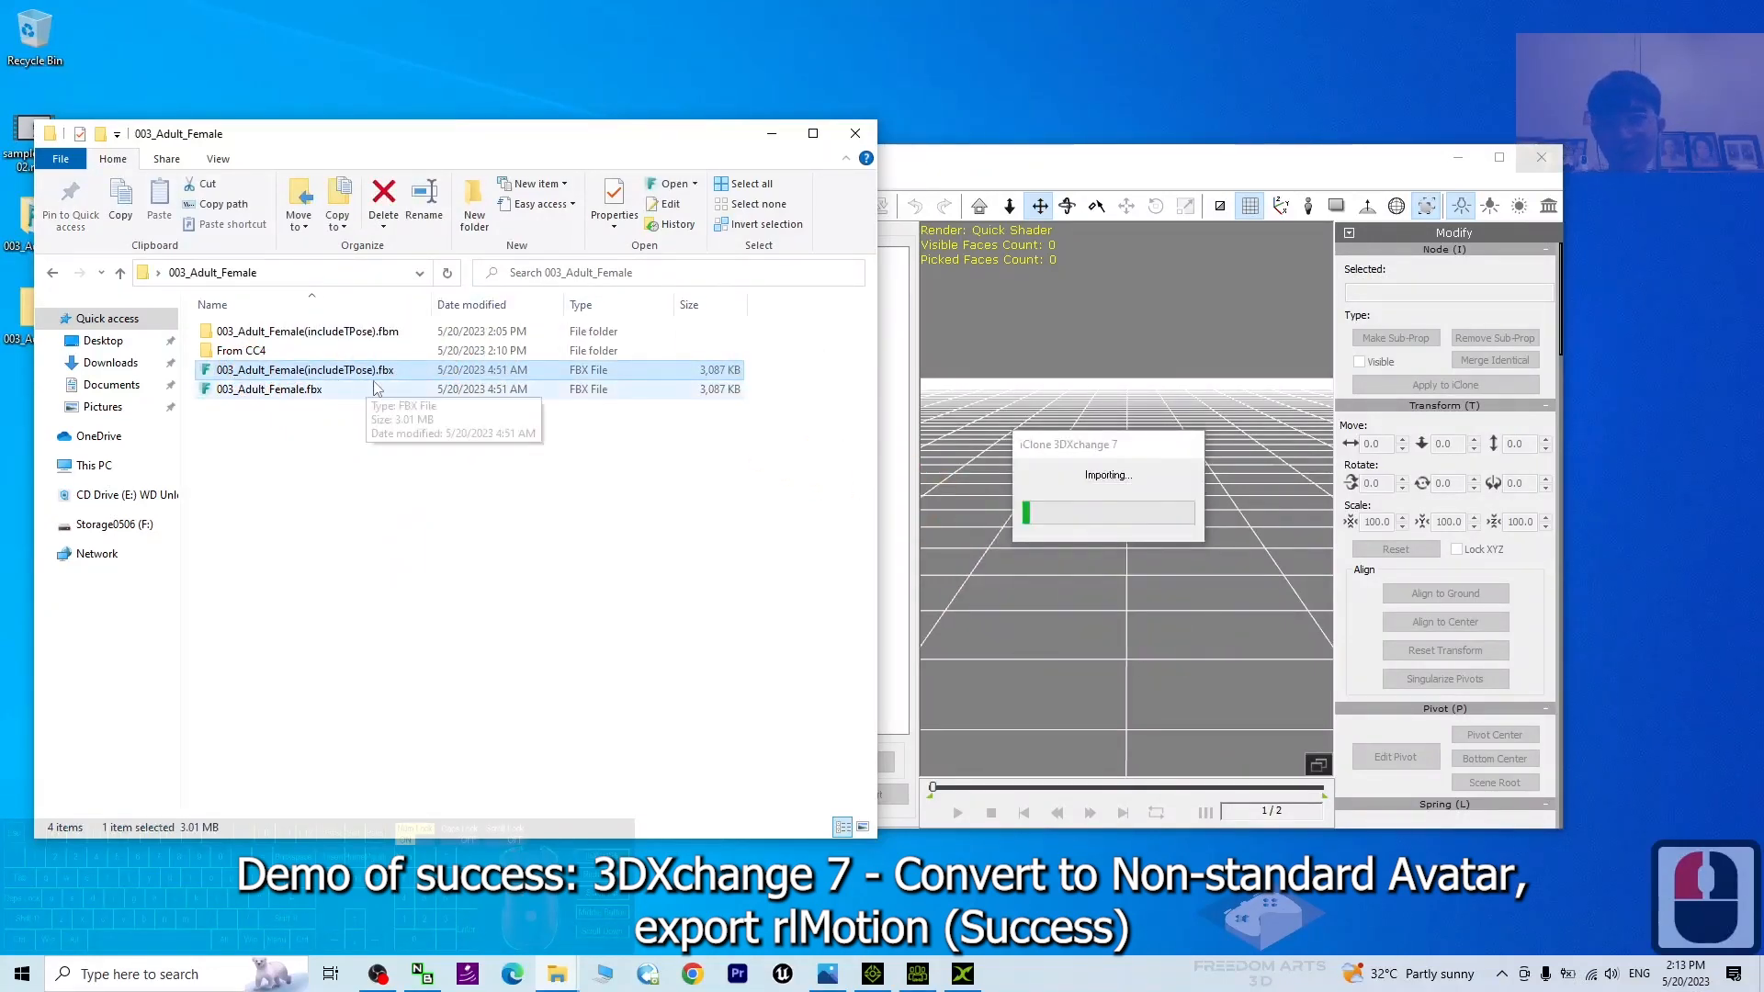
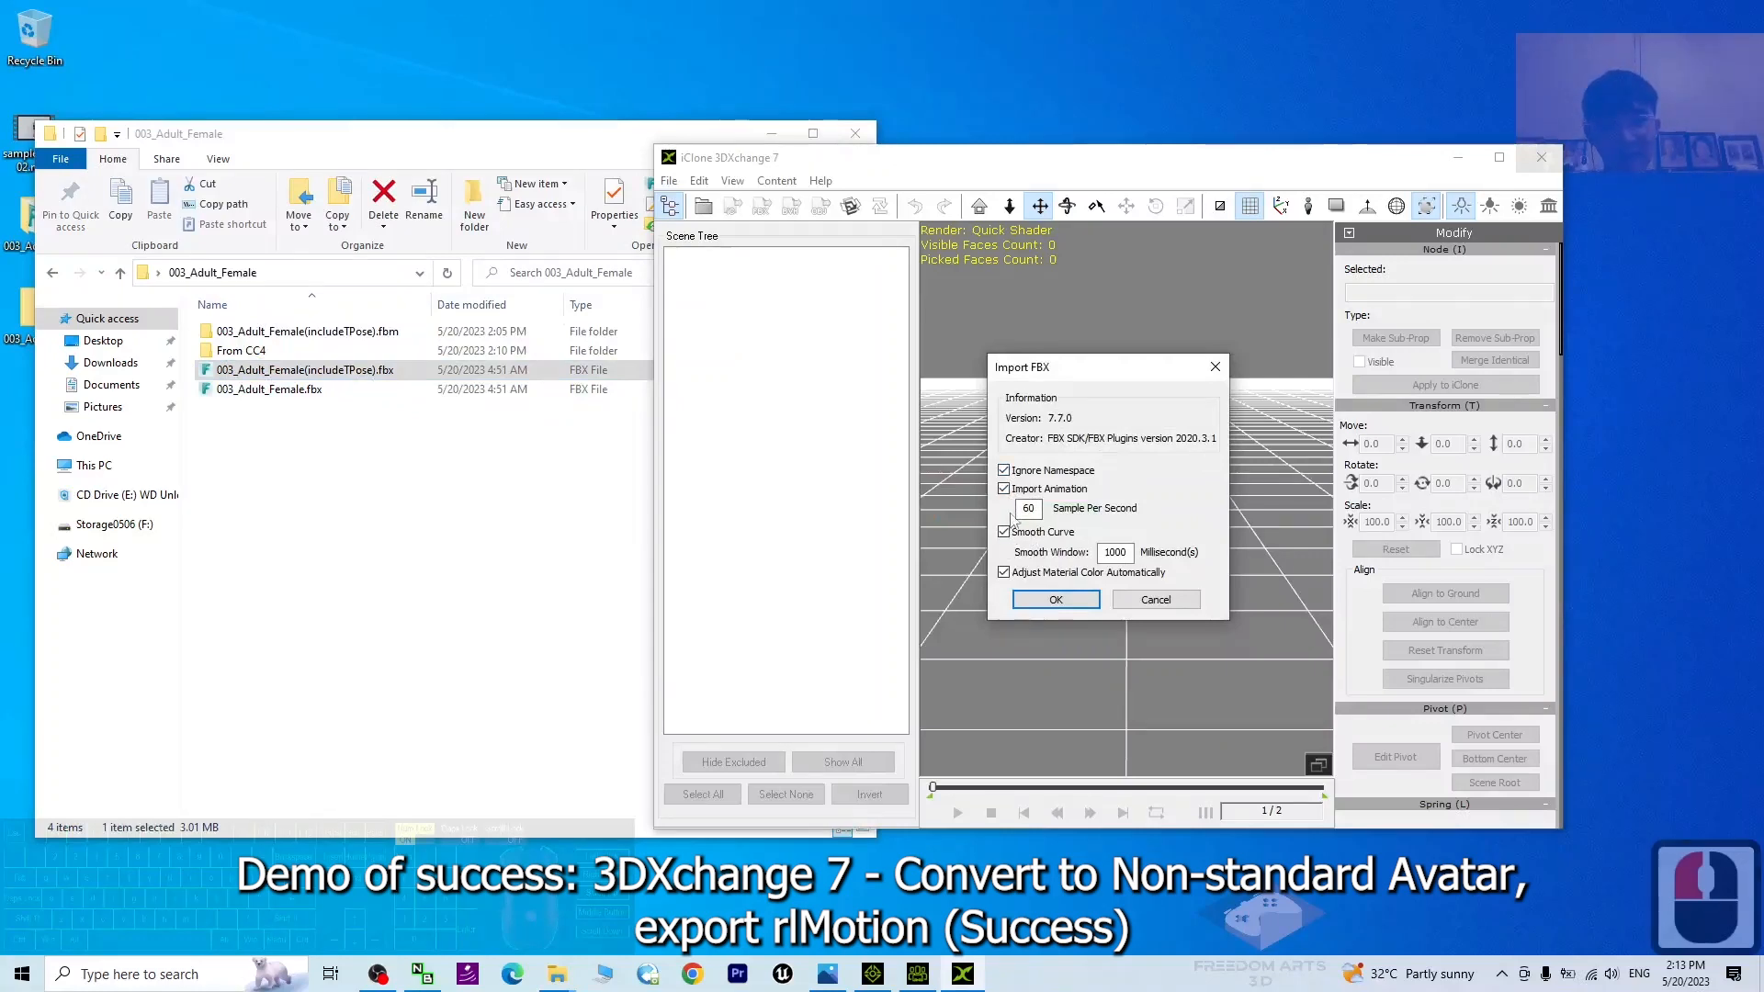
{"action": "left_click", "coordinate": [1056, 600]}
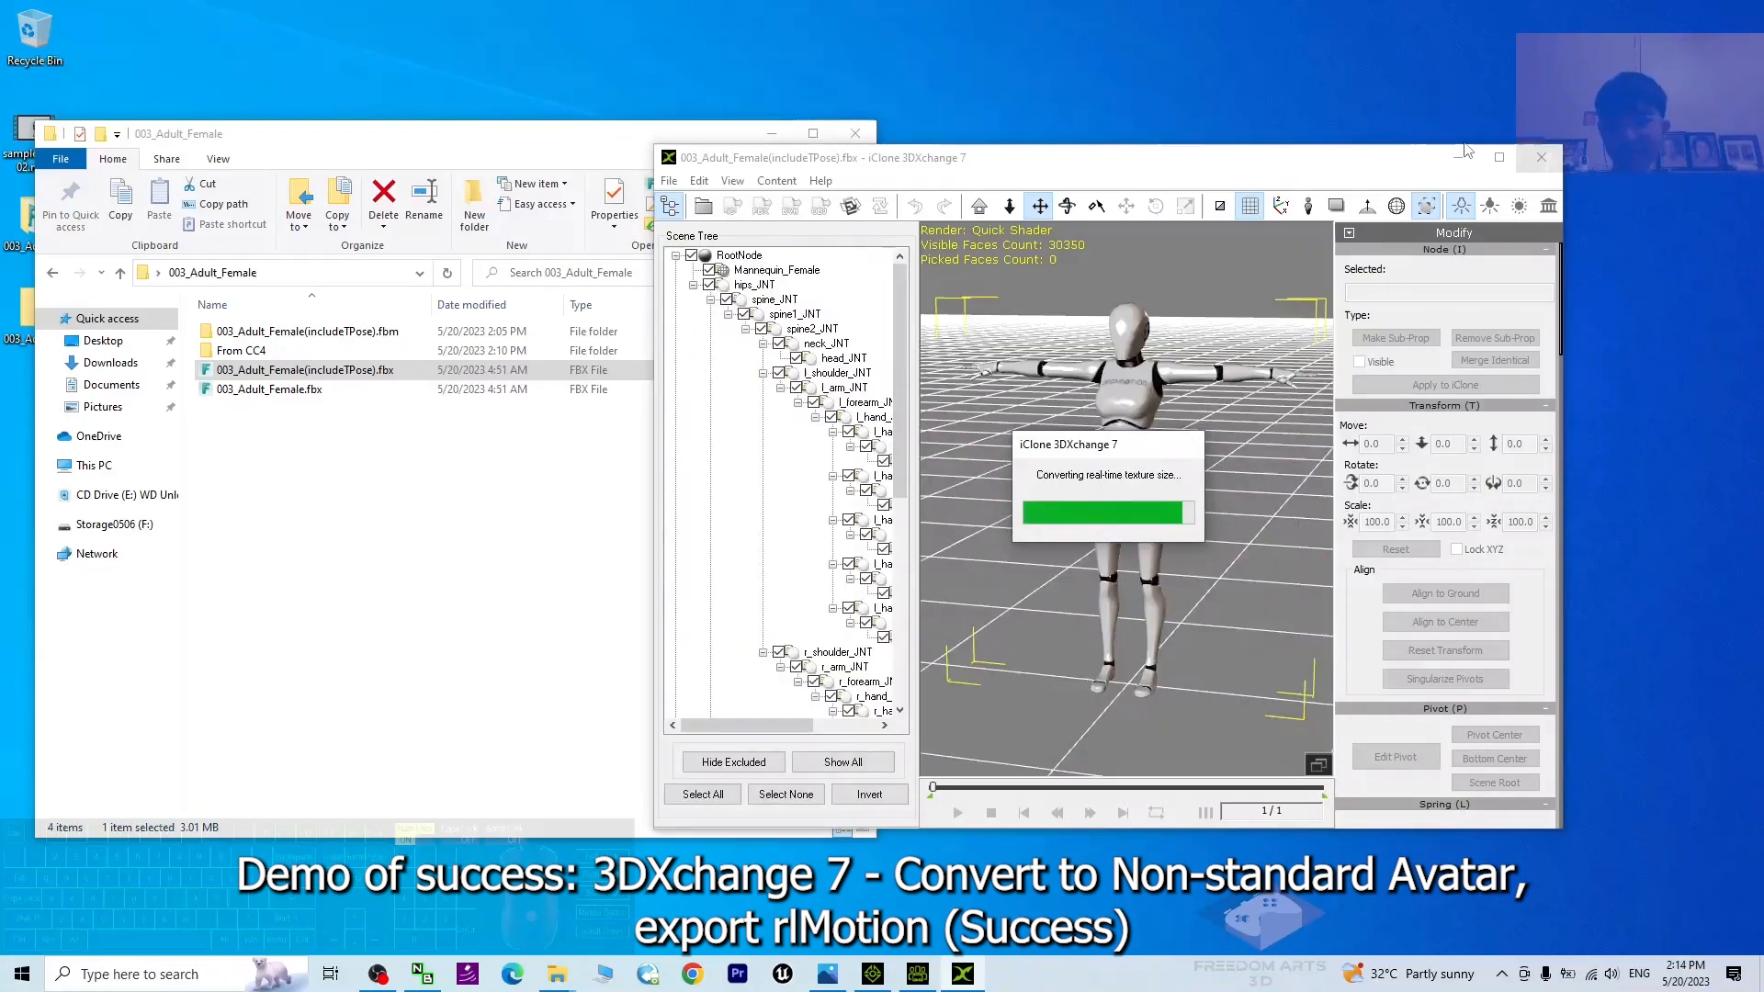
Rename the From CC4 folder in File Explorer to "From CC4 & iC8 (fail)"
{"action": "left_click", "coordinate": [266, 353]}
{"action": "left_click", "coordinate": [269, 352]}
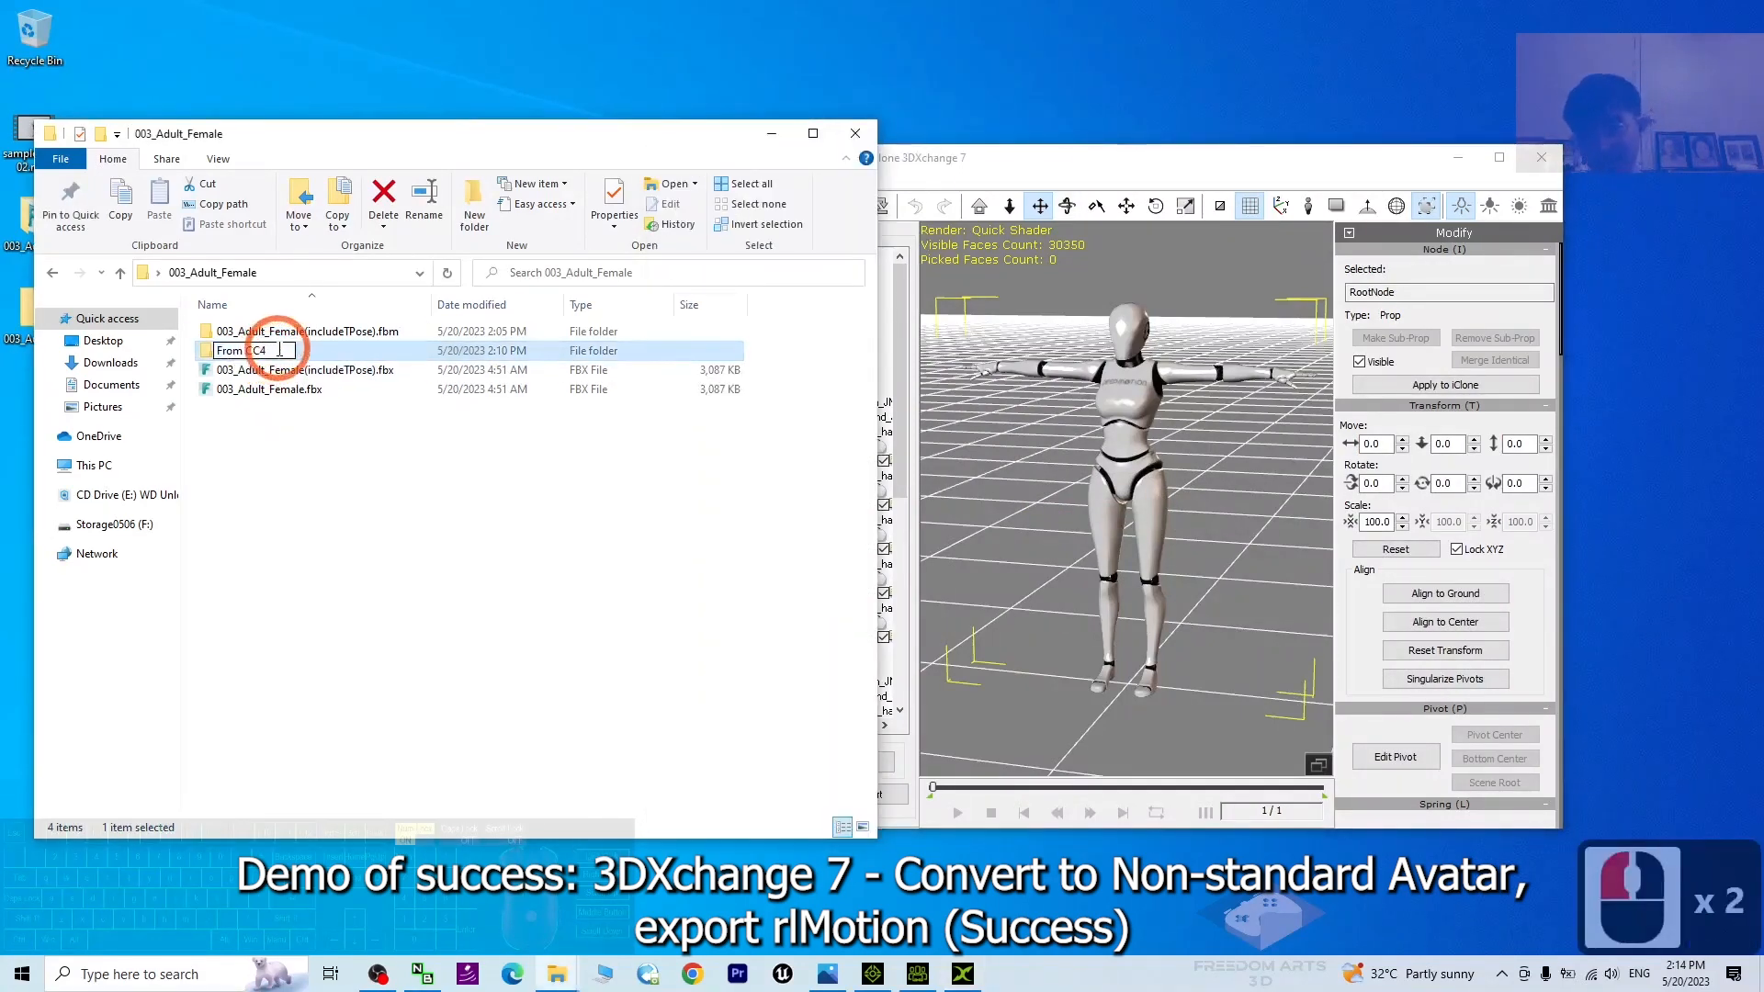
{"action": "type", "text": "& iC"}
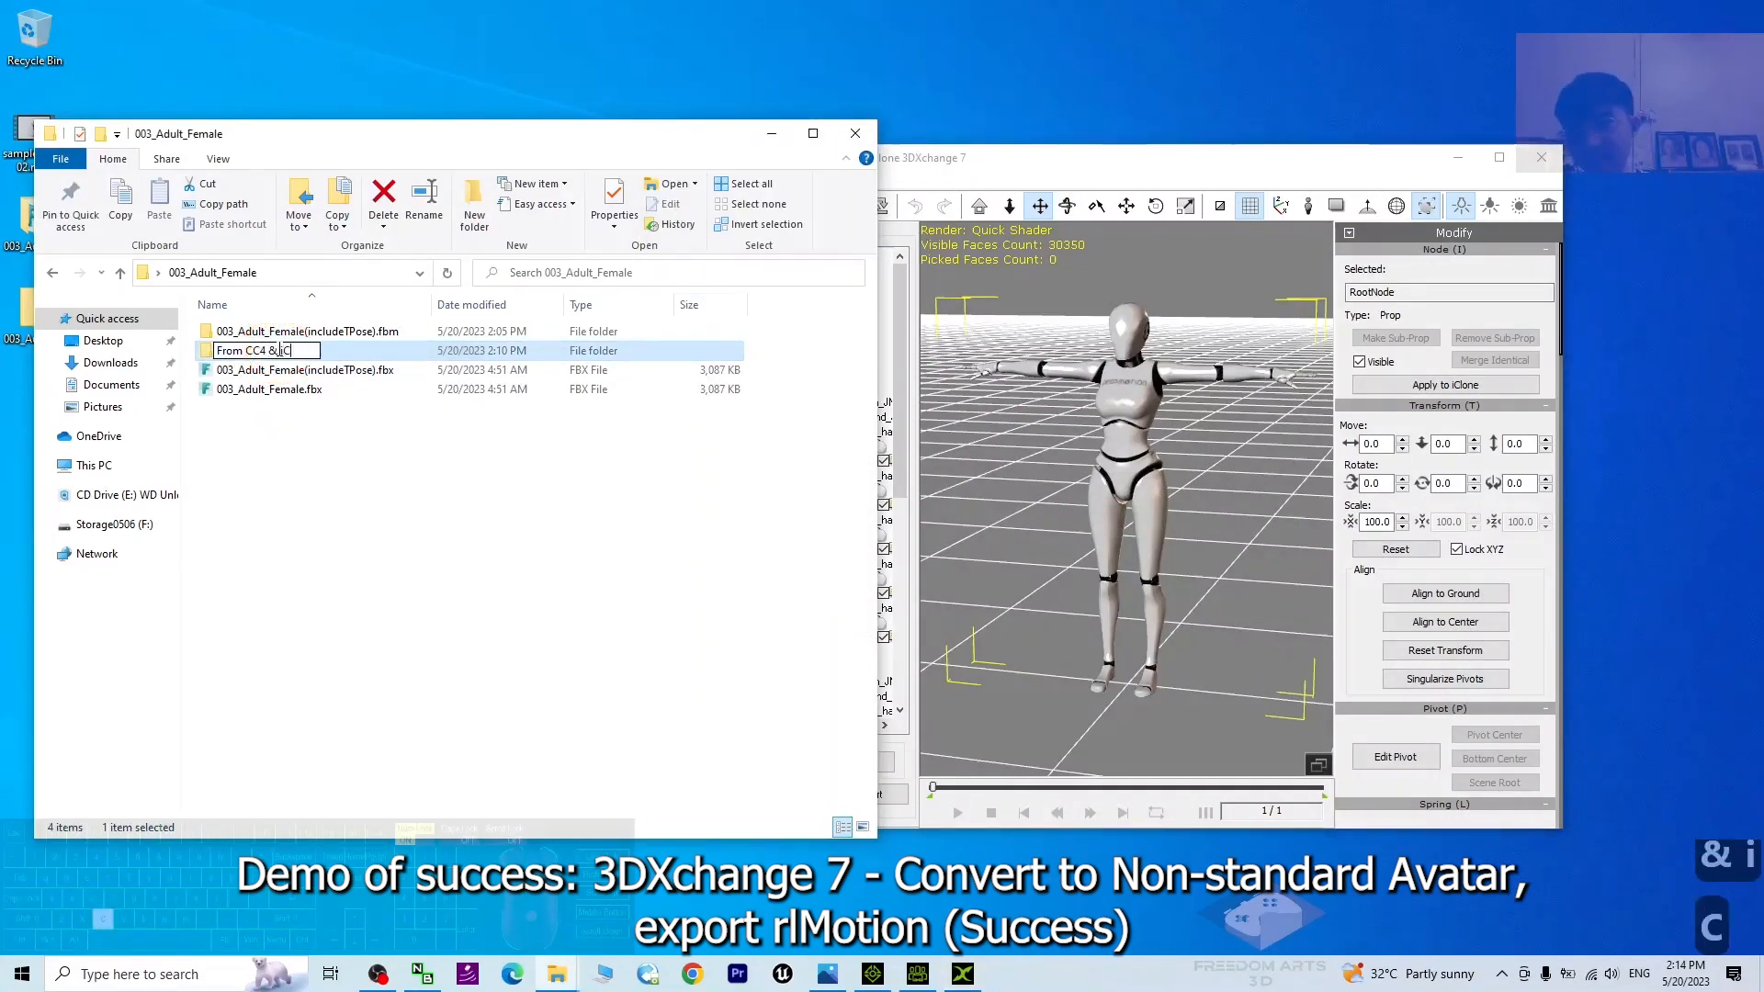
{"action": "type", "text": "l"}
{"action": "key", "text": "BackSpace"}
{"action": "type", "text": "8 ("}
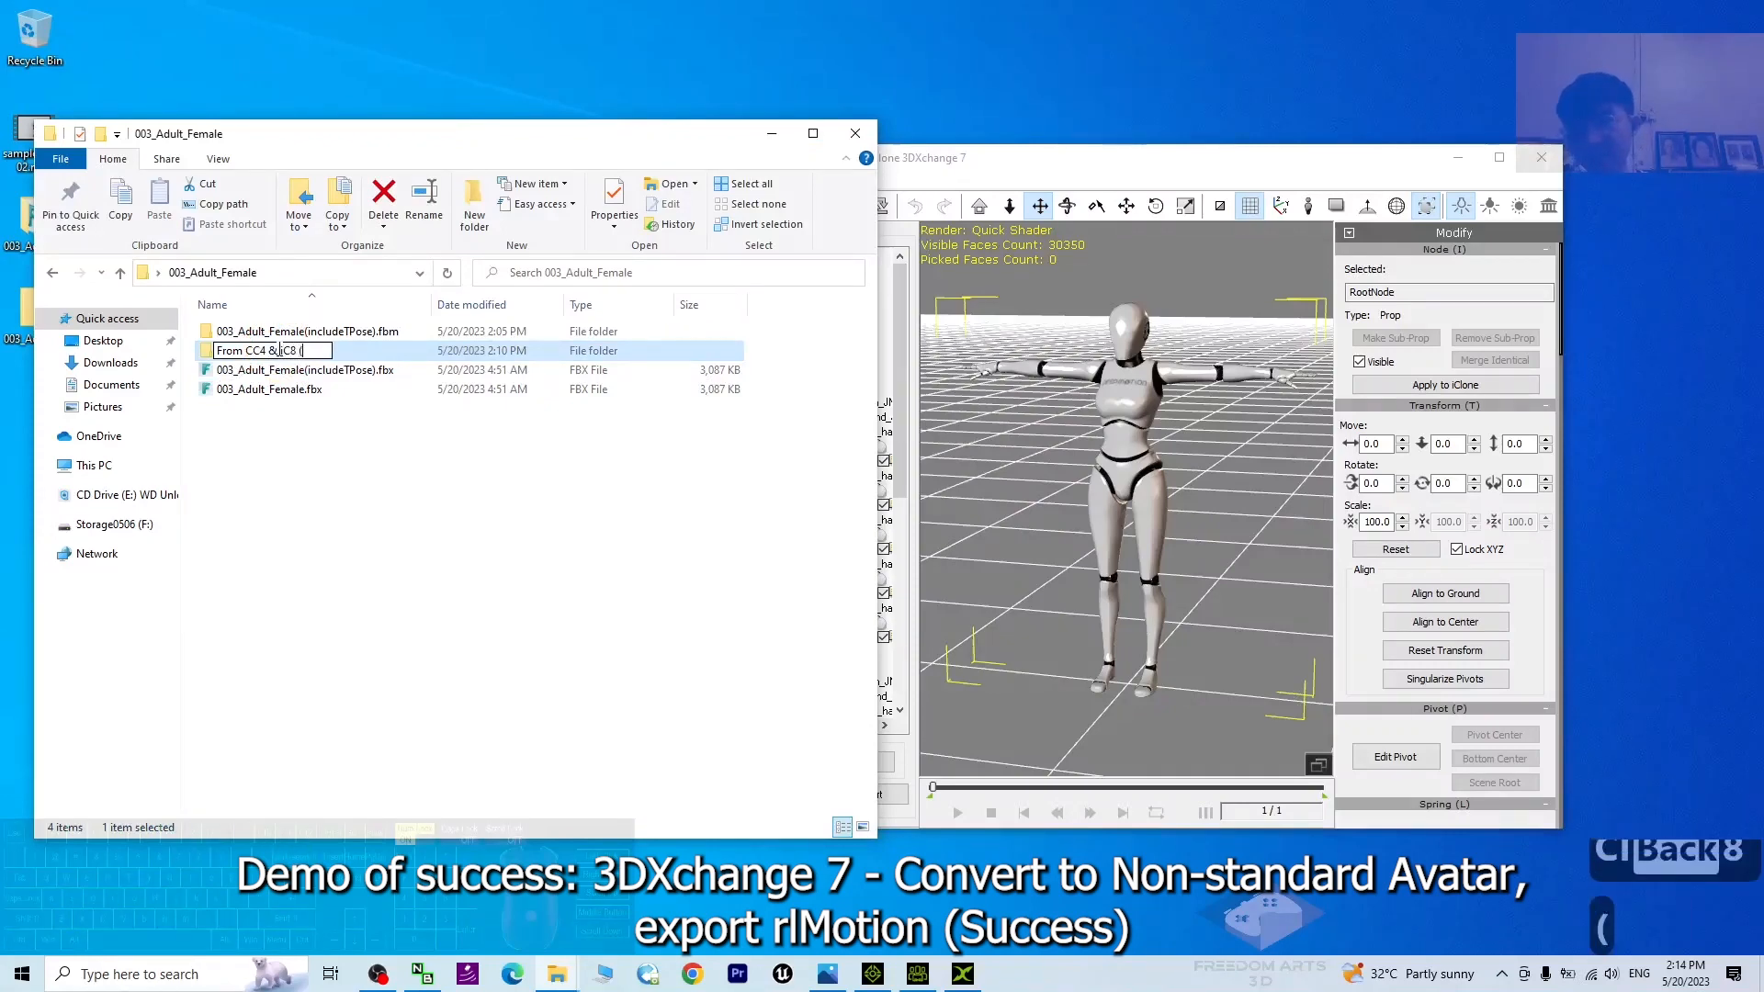
{"action": "type", "text": "fail)"}
{"action": "key", "text": "Return"}
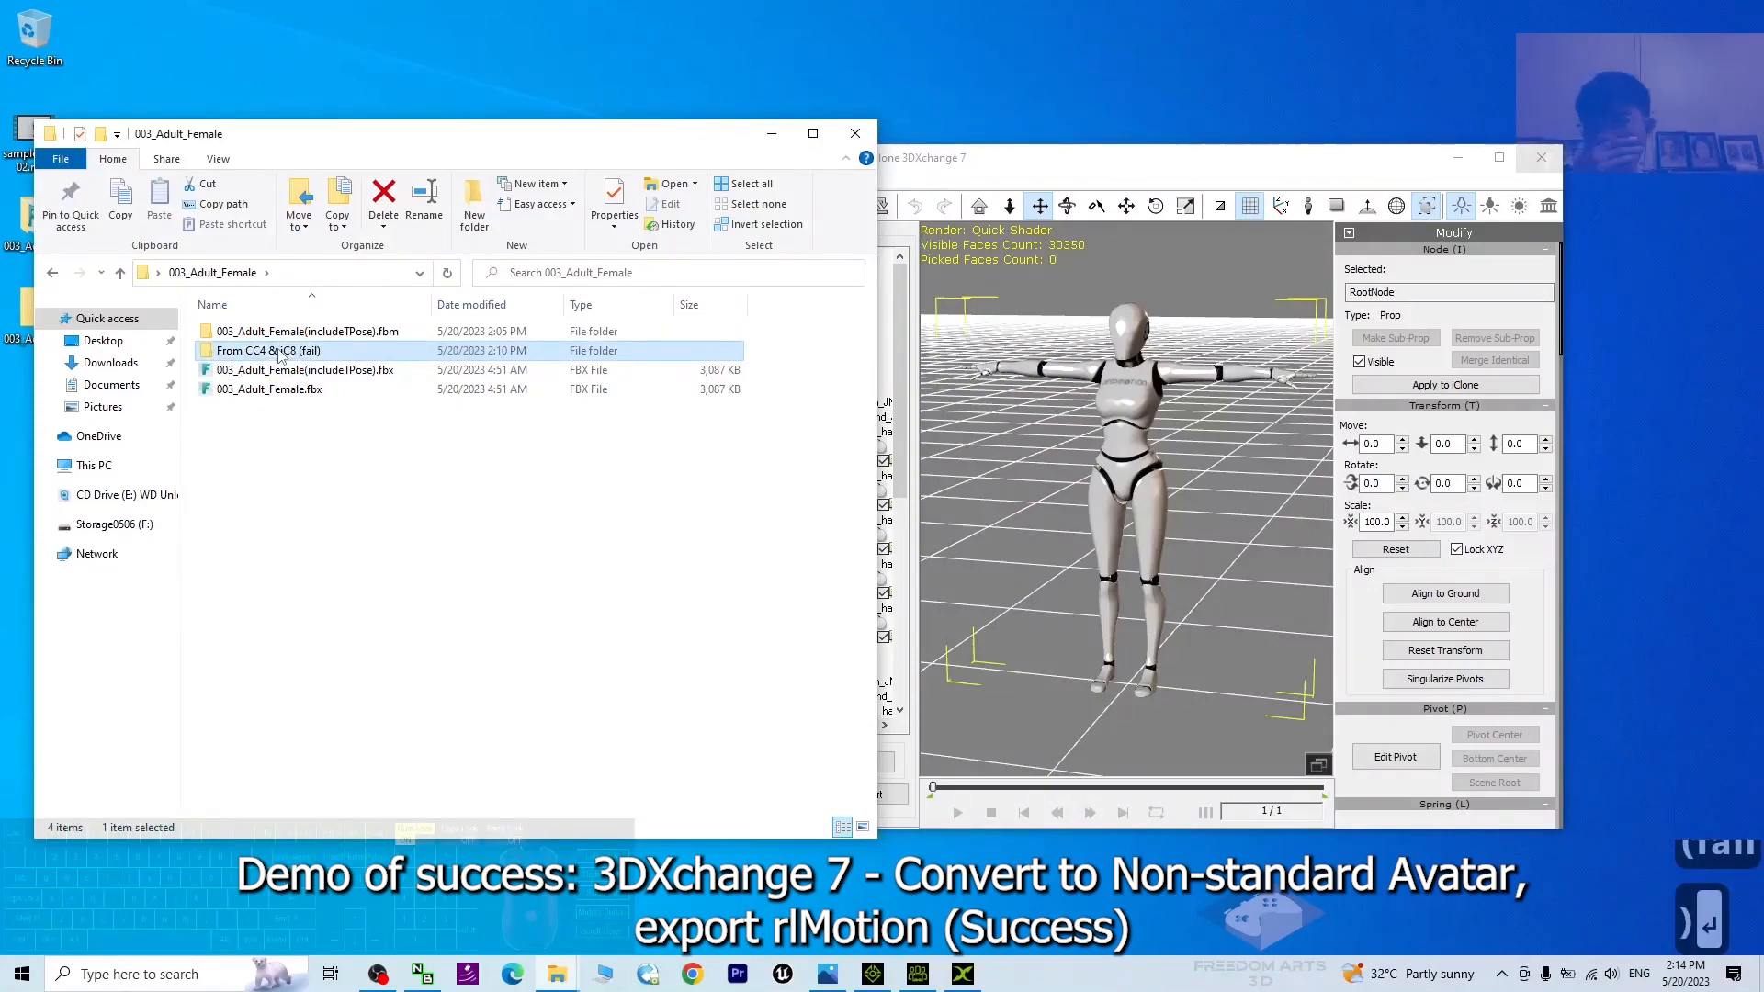
Maximize 3DXchange 7 and start the Convert to Non-Standard character setup for the imported mannequin
{"action": "left_click", "coordinate": [912, 152]}
{"action": "double_click", "coordinate": [976, 158]}
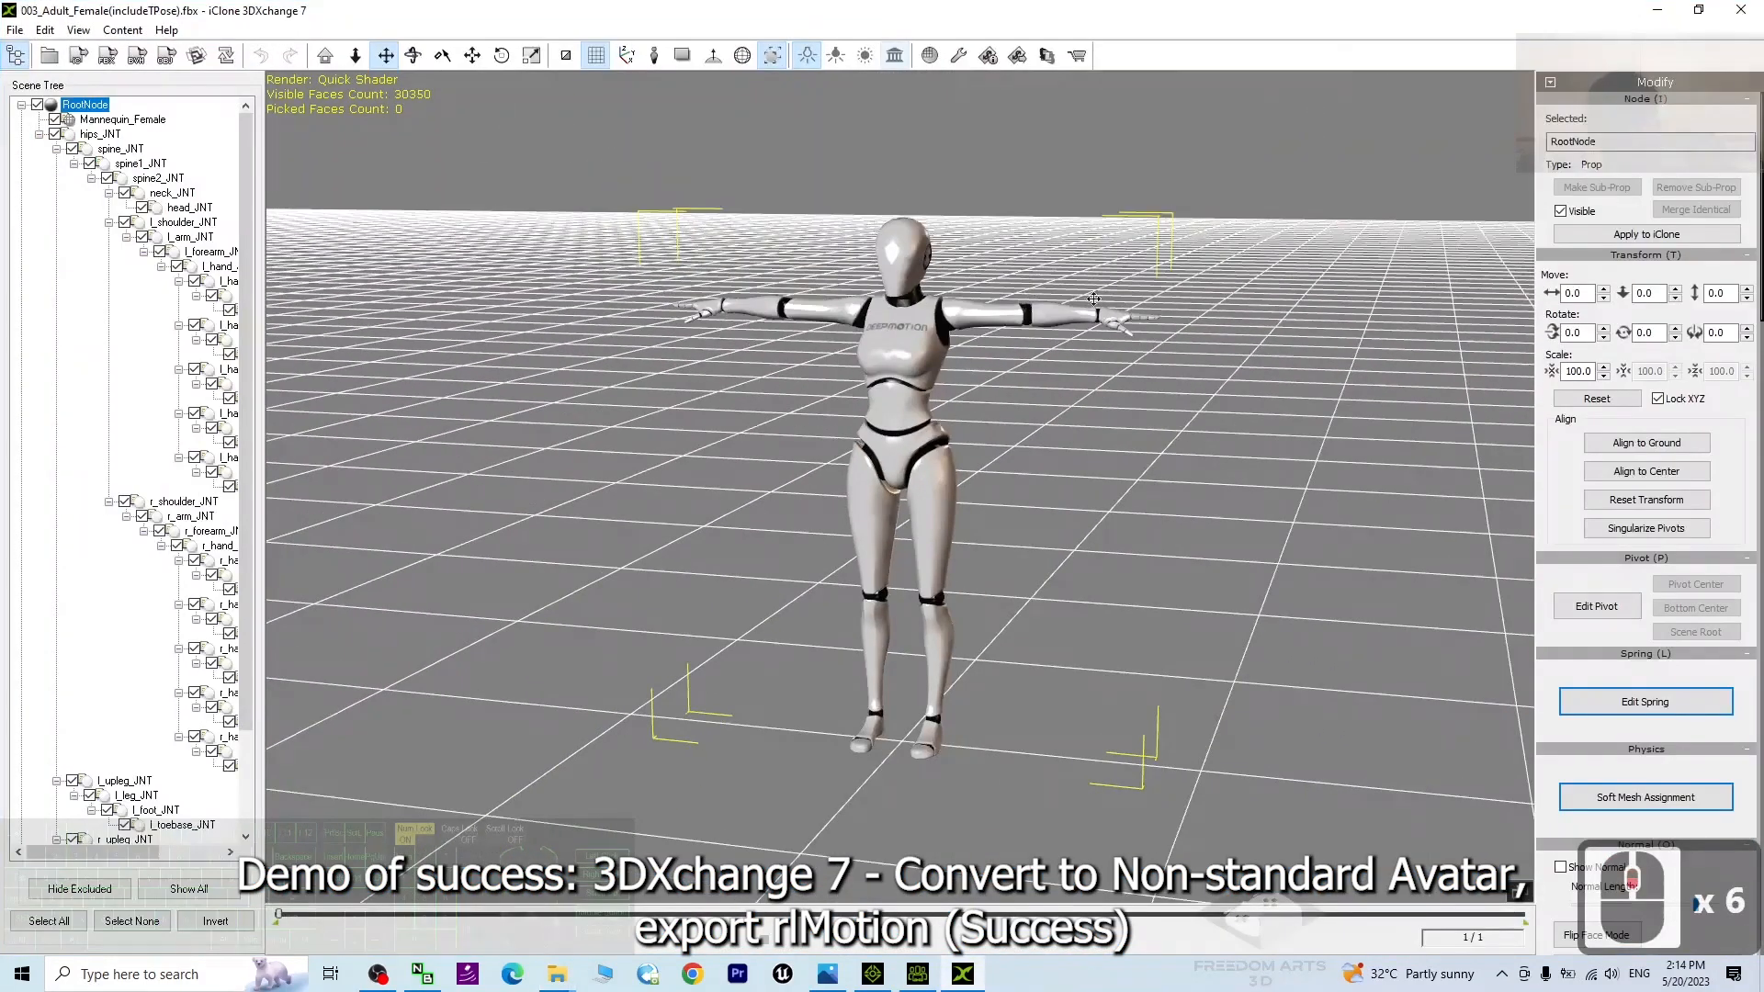
{"action": "scroll", "coordinate": [1094, 299], "scroll_direction": "up", "scroll_amount": 3}
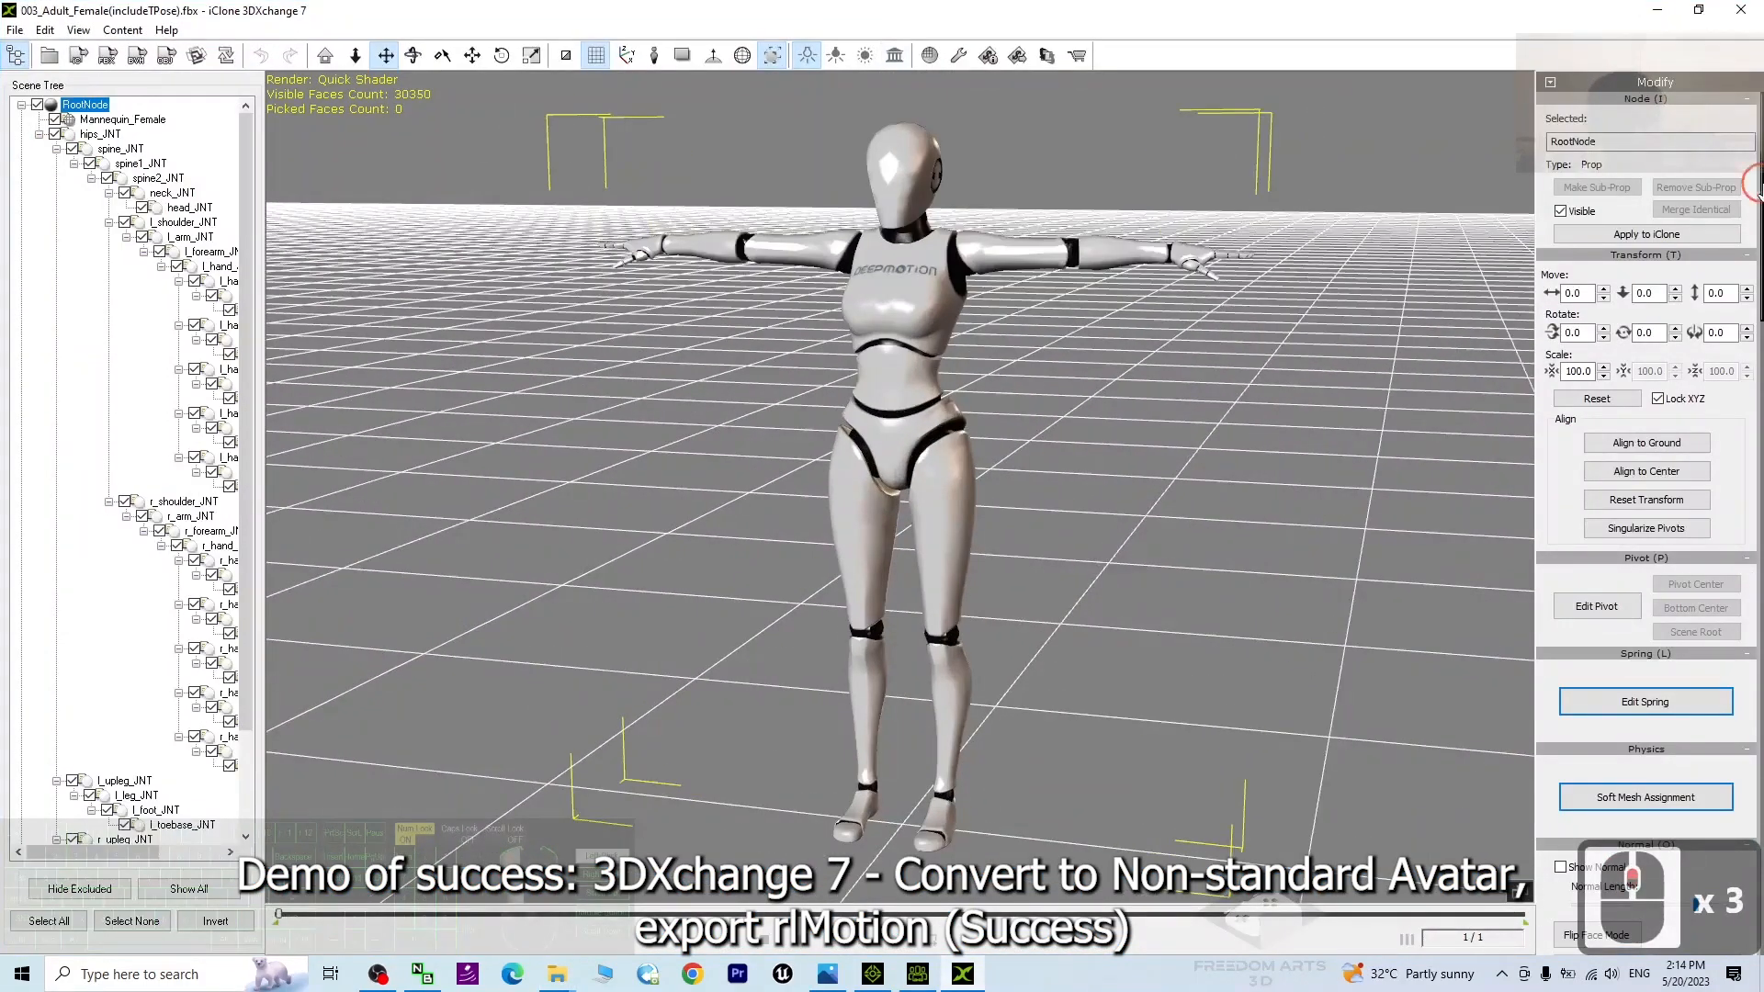
{"action": "left_click_drag", "start_coordinate": [1757, 188], "coordinate": [1752, 462]}
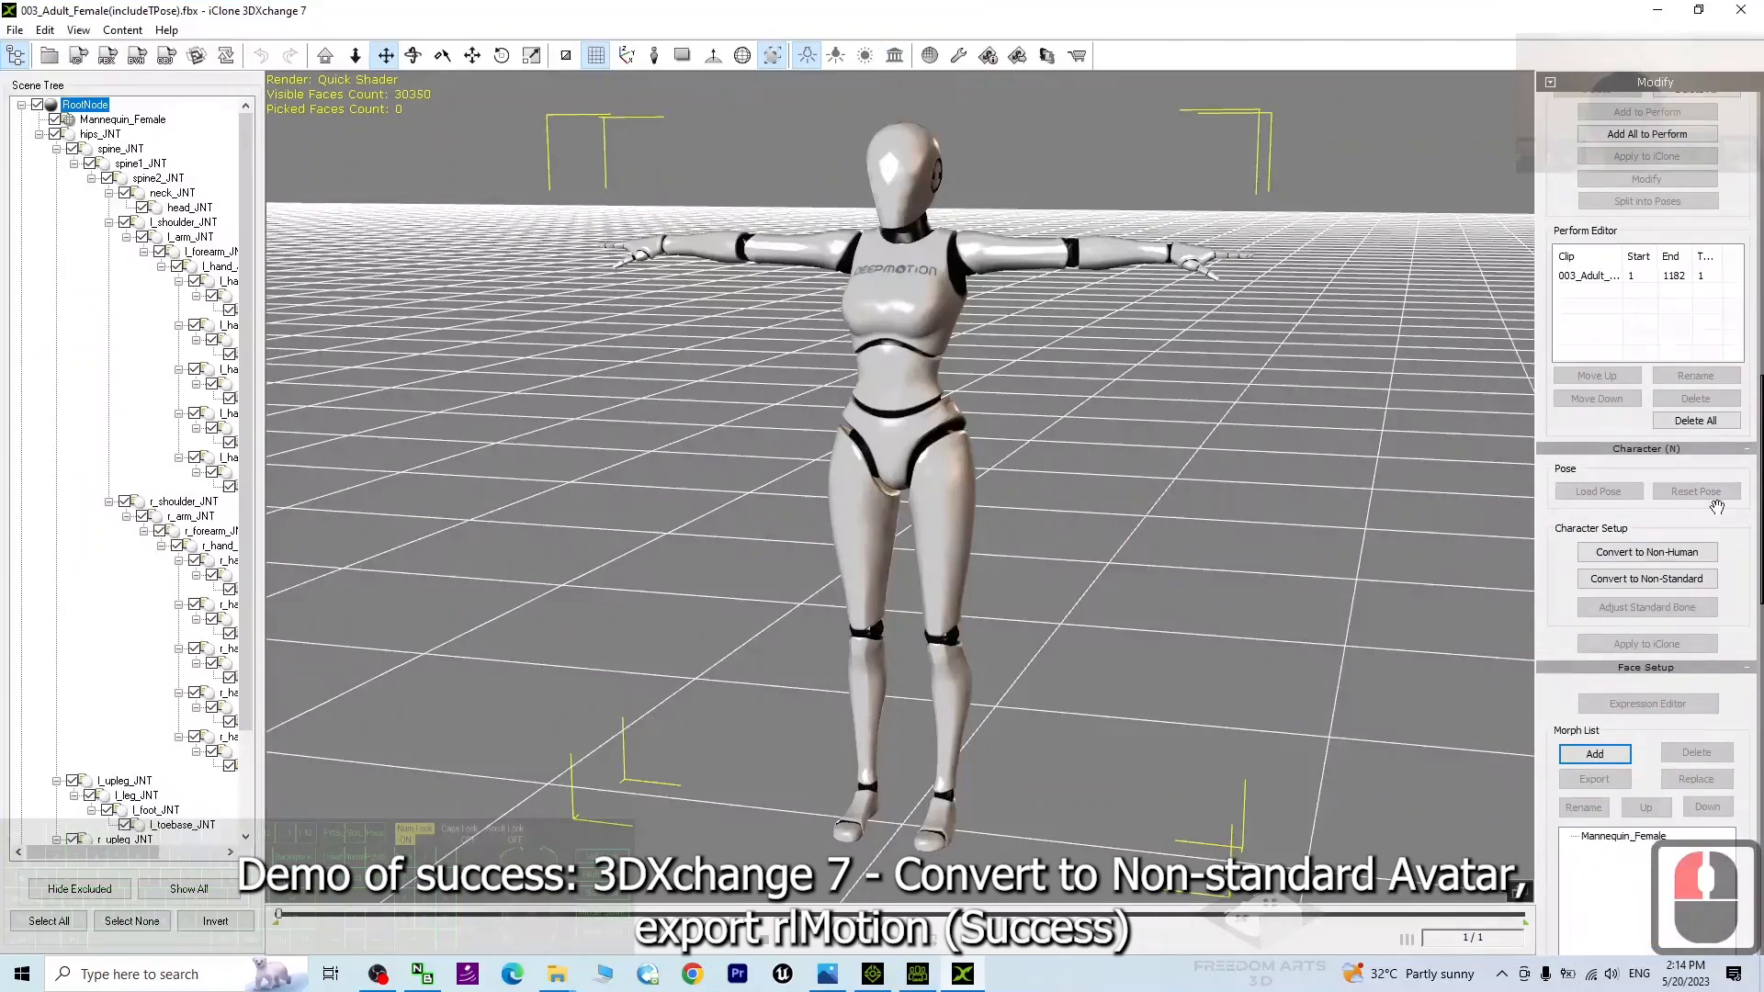
{"action": "left_click", "coordinate": [1649, 579]}
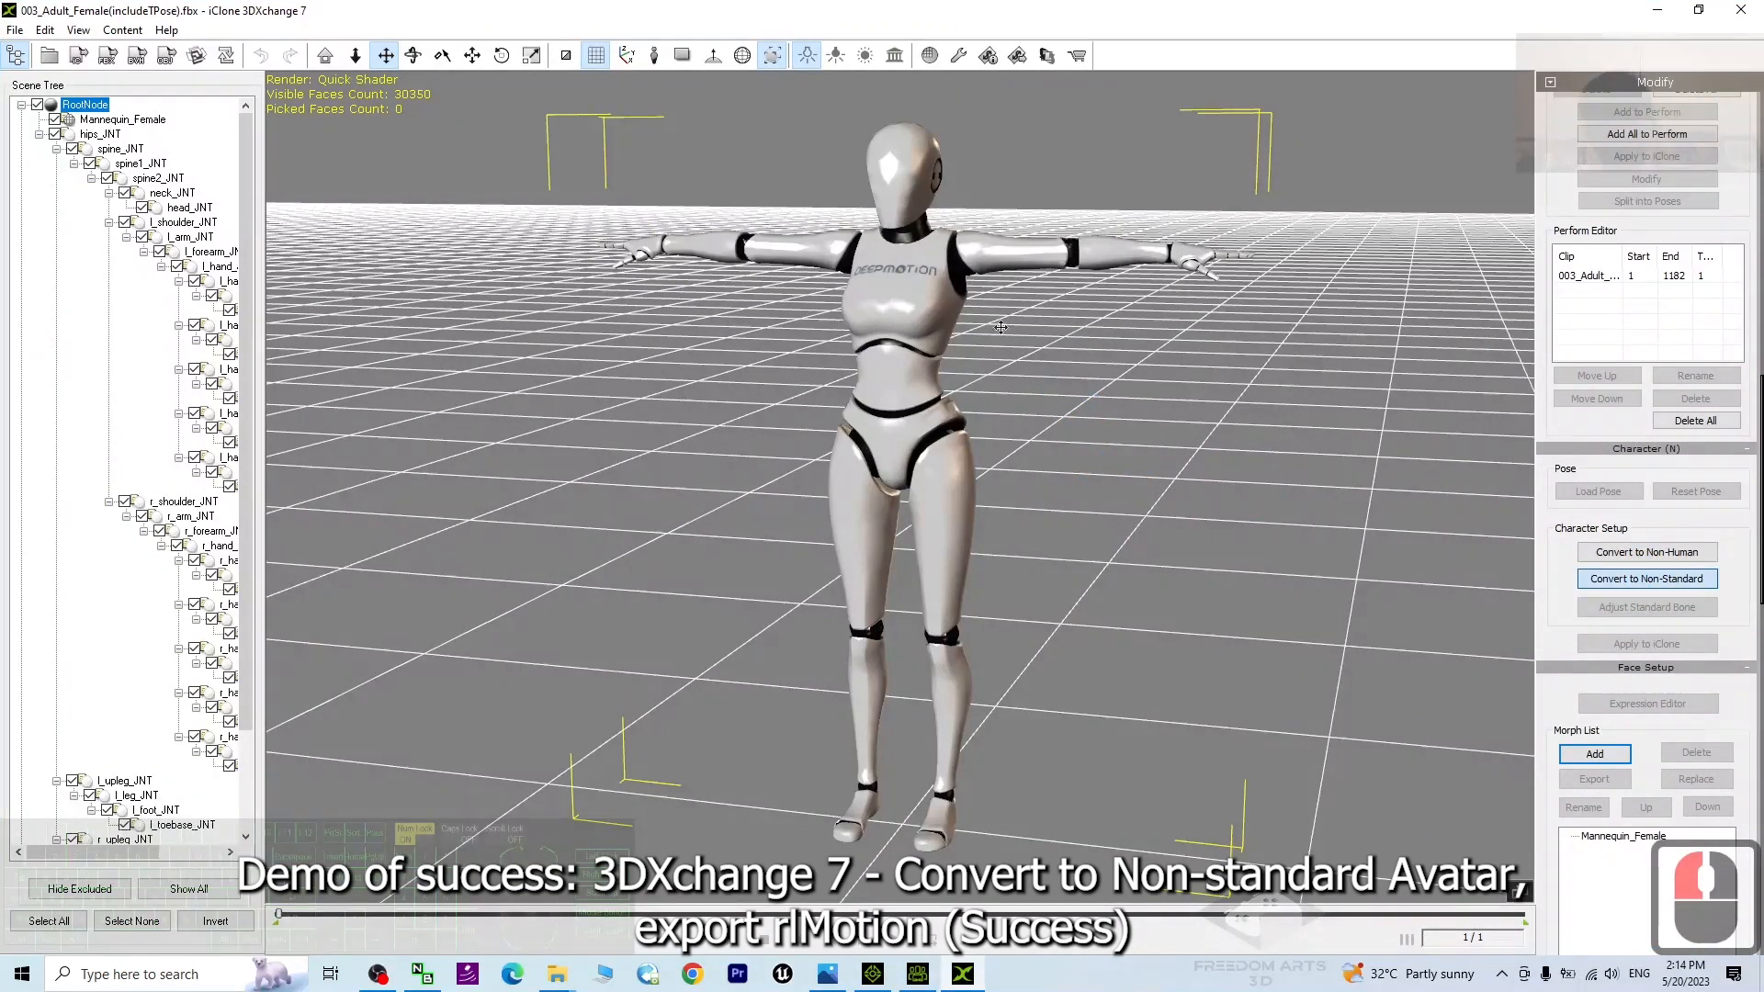
{"action": "scroll", "coordinate": [1001, 327], "scroll_direction": "up", "scroll_amount": 5}
{"action": "left_click_drag", "start_coordinate": [1103, 386], "coordinate": [1106, 754]}
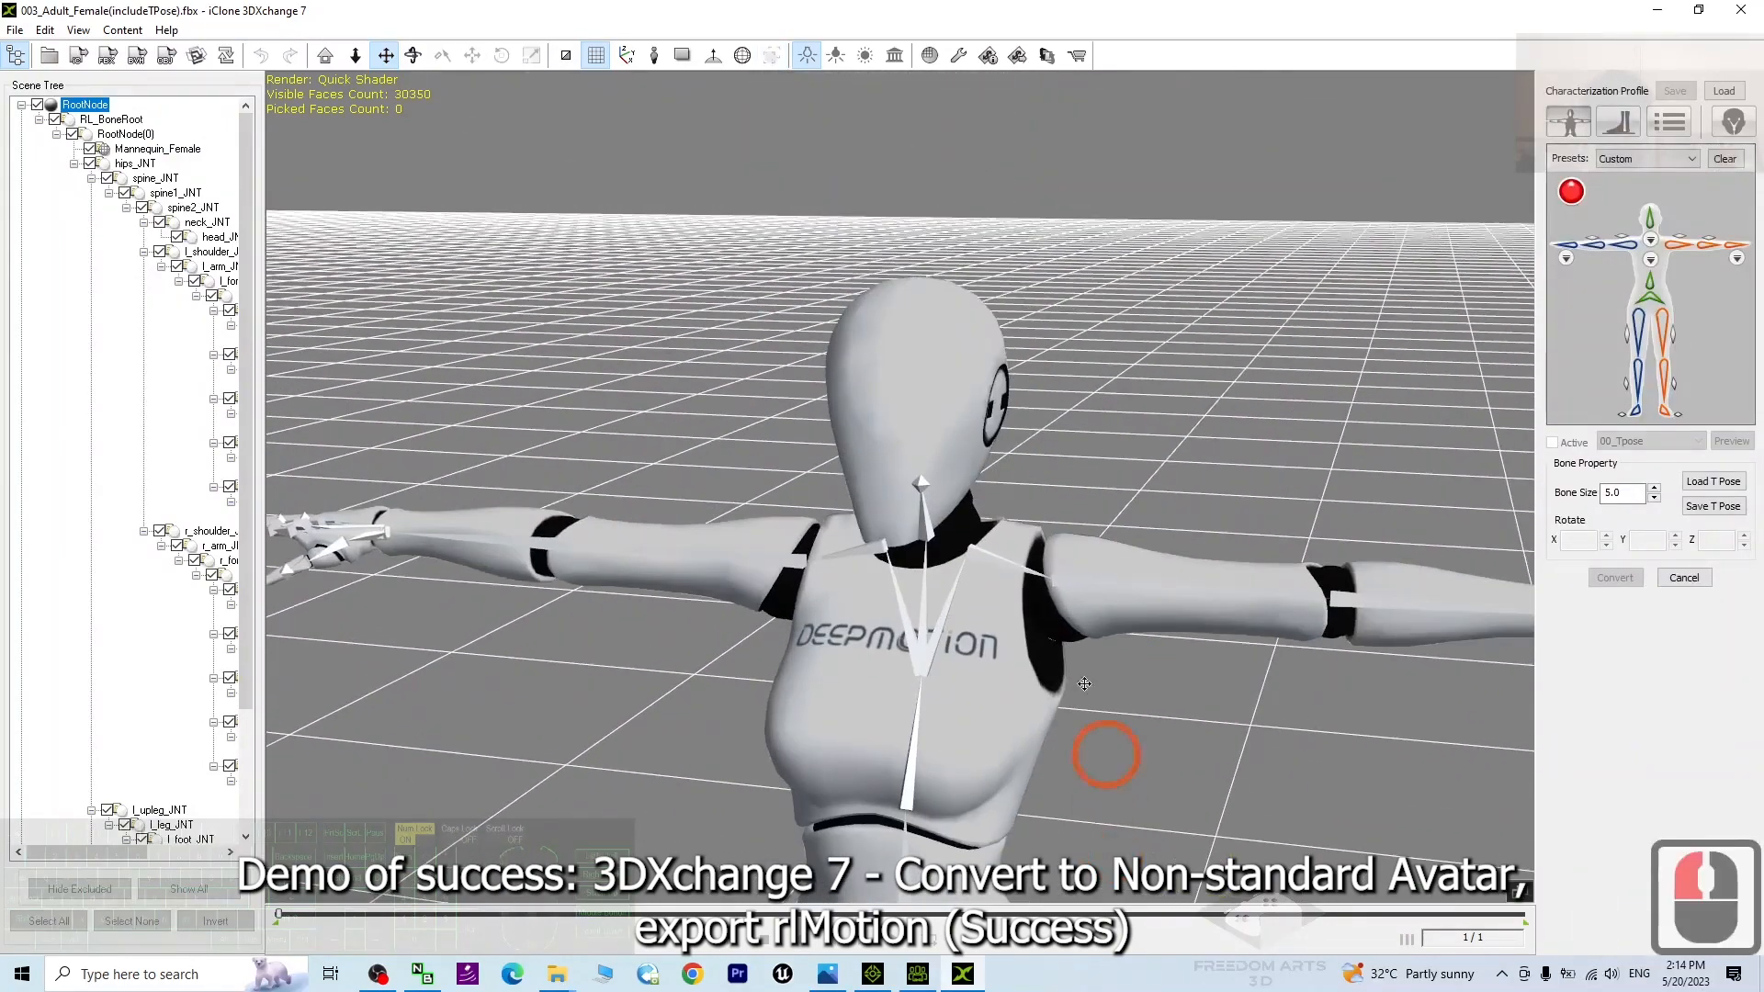
Assign the mannequin's head bone to the head slot of the characterization profile
{"action": "scroll", "coordinate": [1222, 473], "scroll_direction": "up", "scroll_amount": 2}
{"action": "key", "text": "c"}
{"action": "left_click_drag", "start_coordinate": [1222, 472], "coordinate": [1526, 222]}
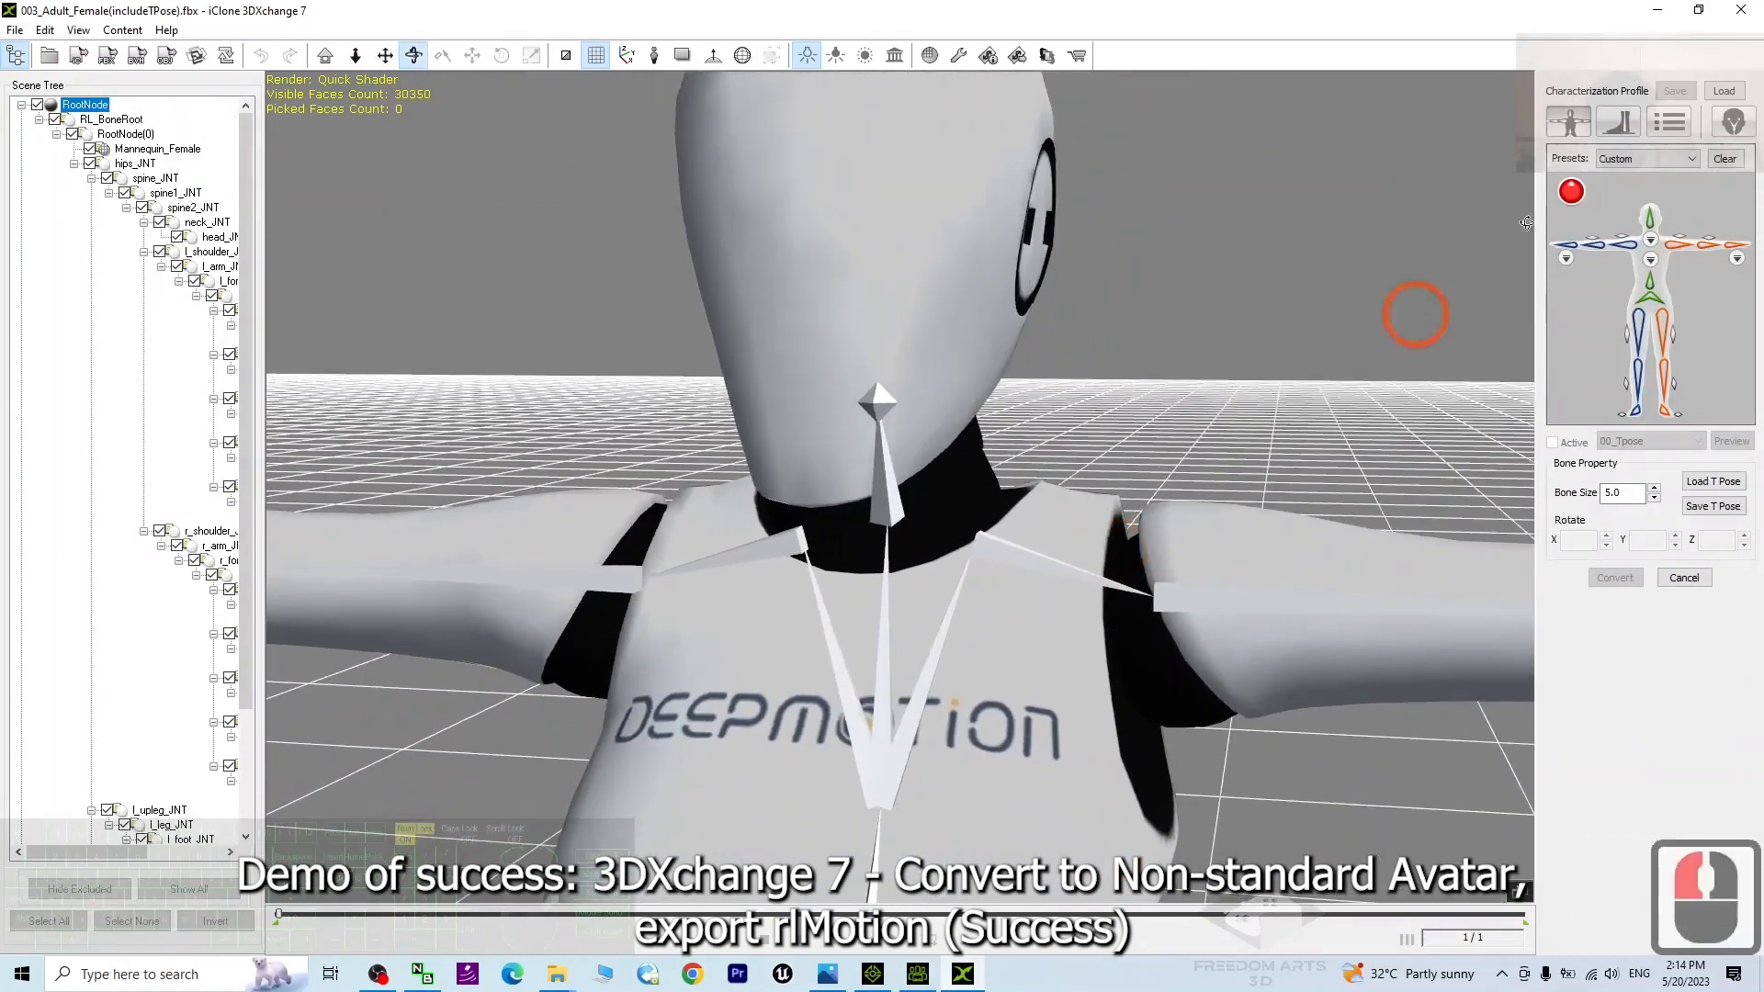
{"action": "left_click", "coordinate": [1645, 218]}
{"action": "left_click", "coordinate": [935, 425]}
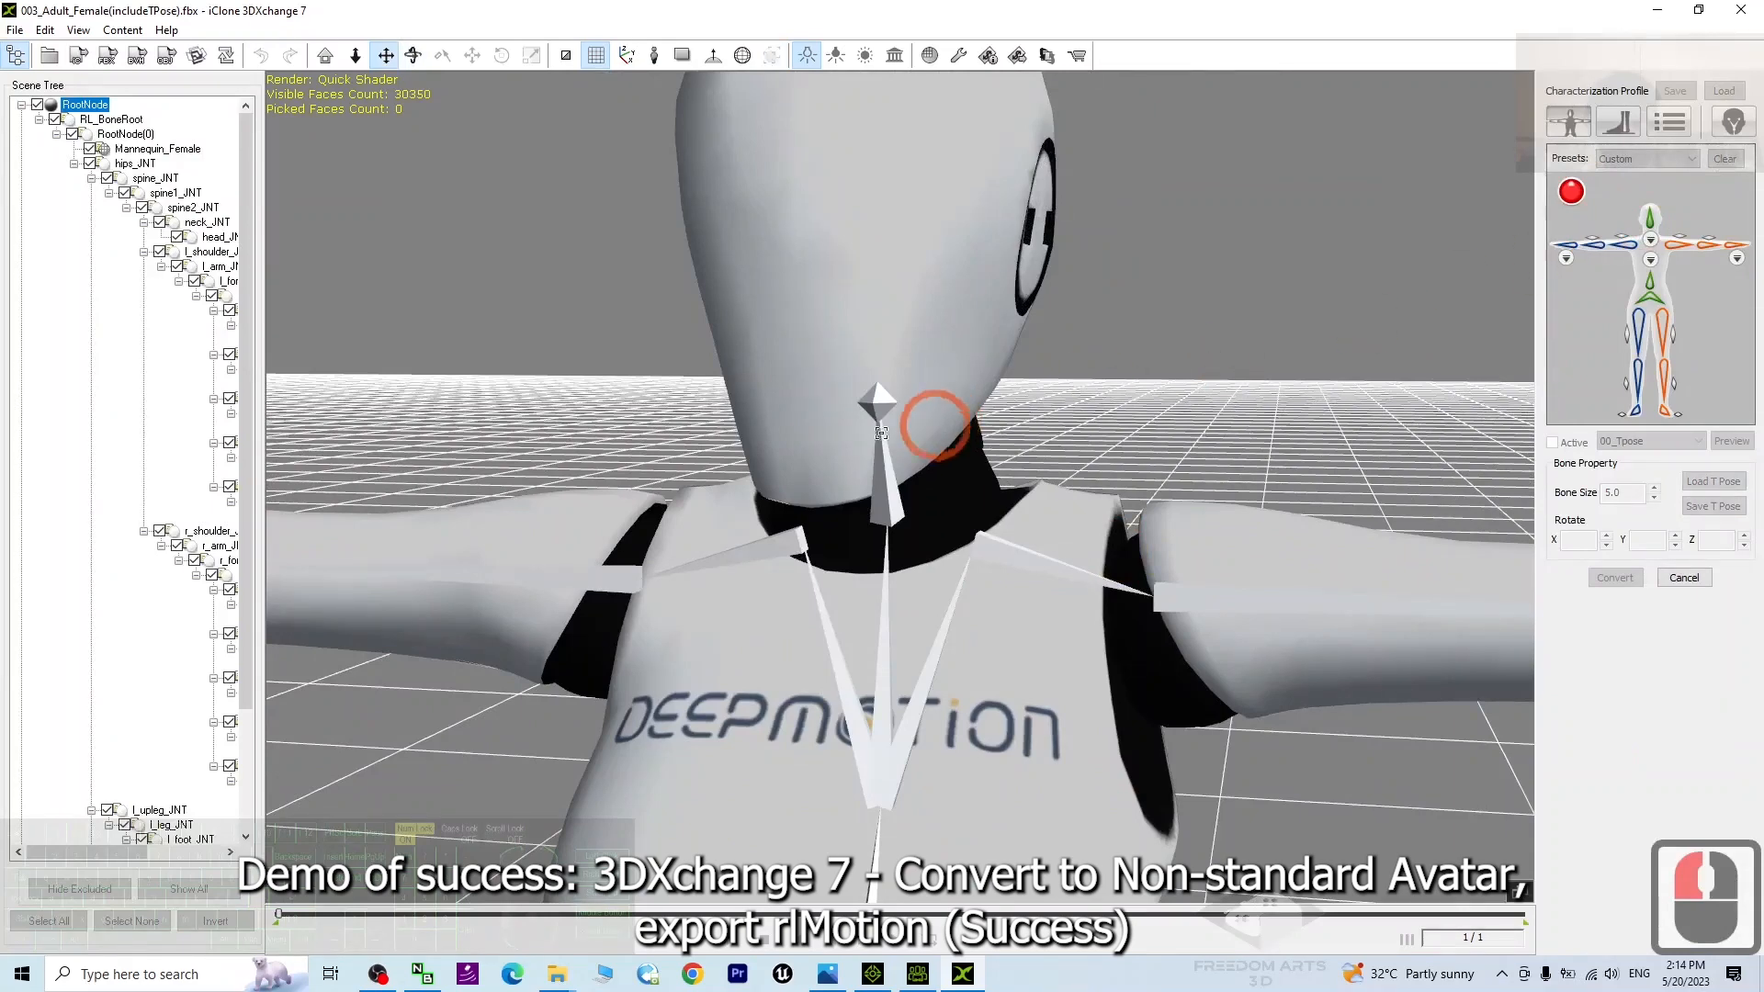
{"action": "left_click", "coordinate": [867, 402]}
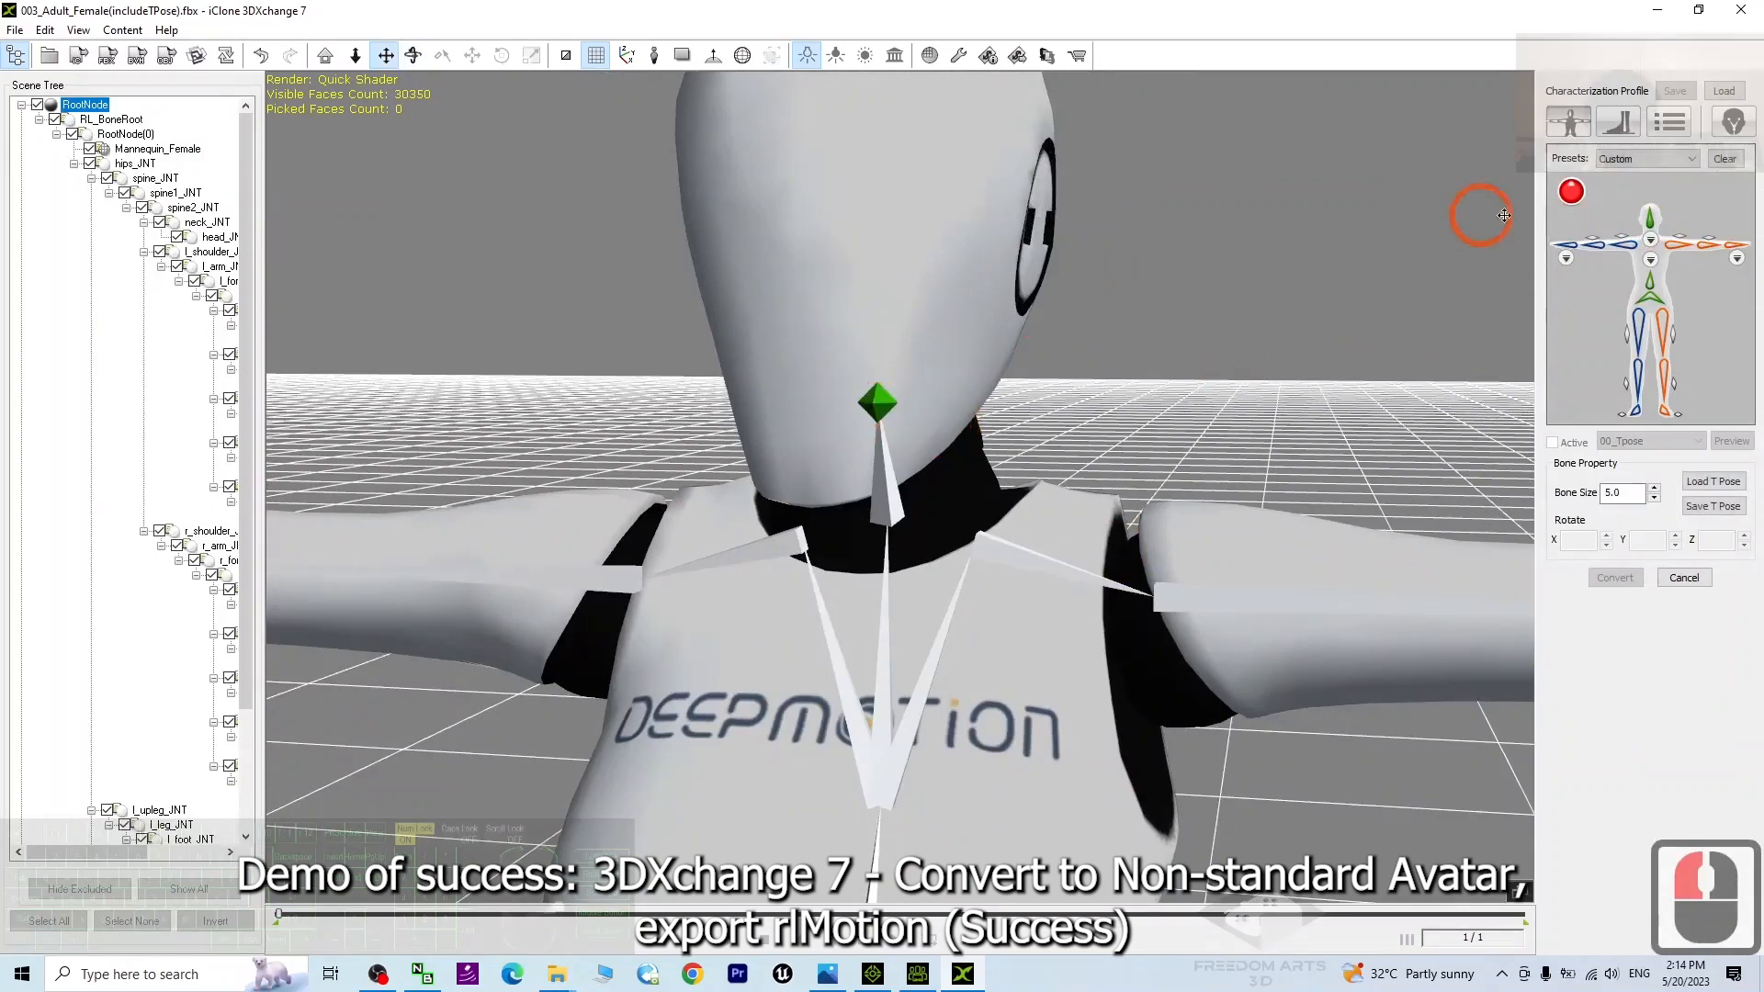
Assign the mannequin's neck bone to the lowest slot of the detailed neck map, and return to the full-body map
{"action": "left_click", "coordinate": [1649, 243]}
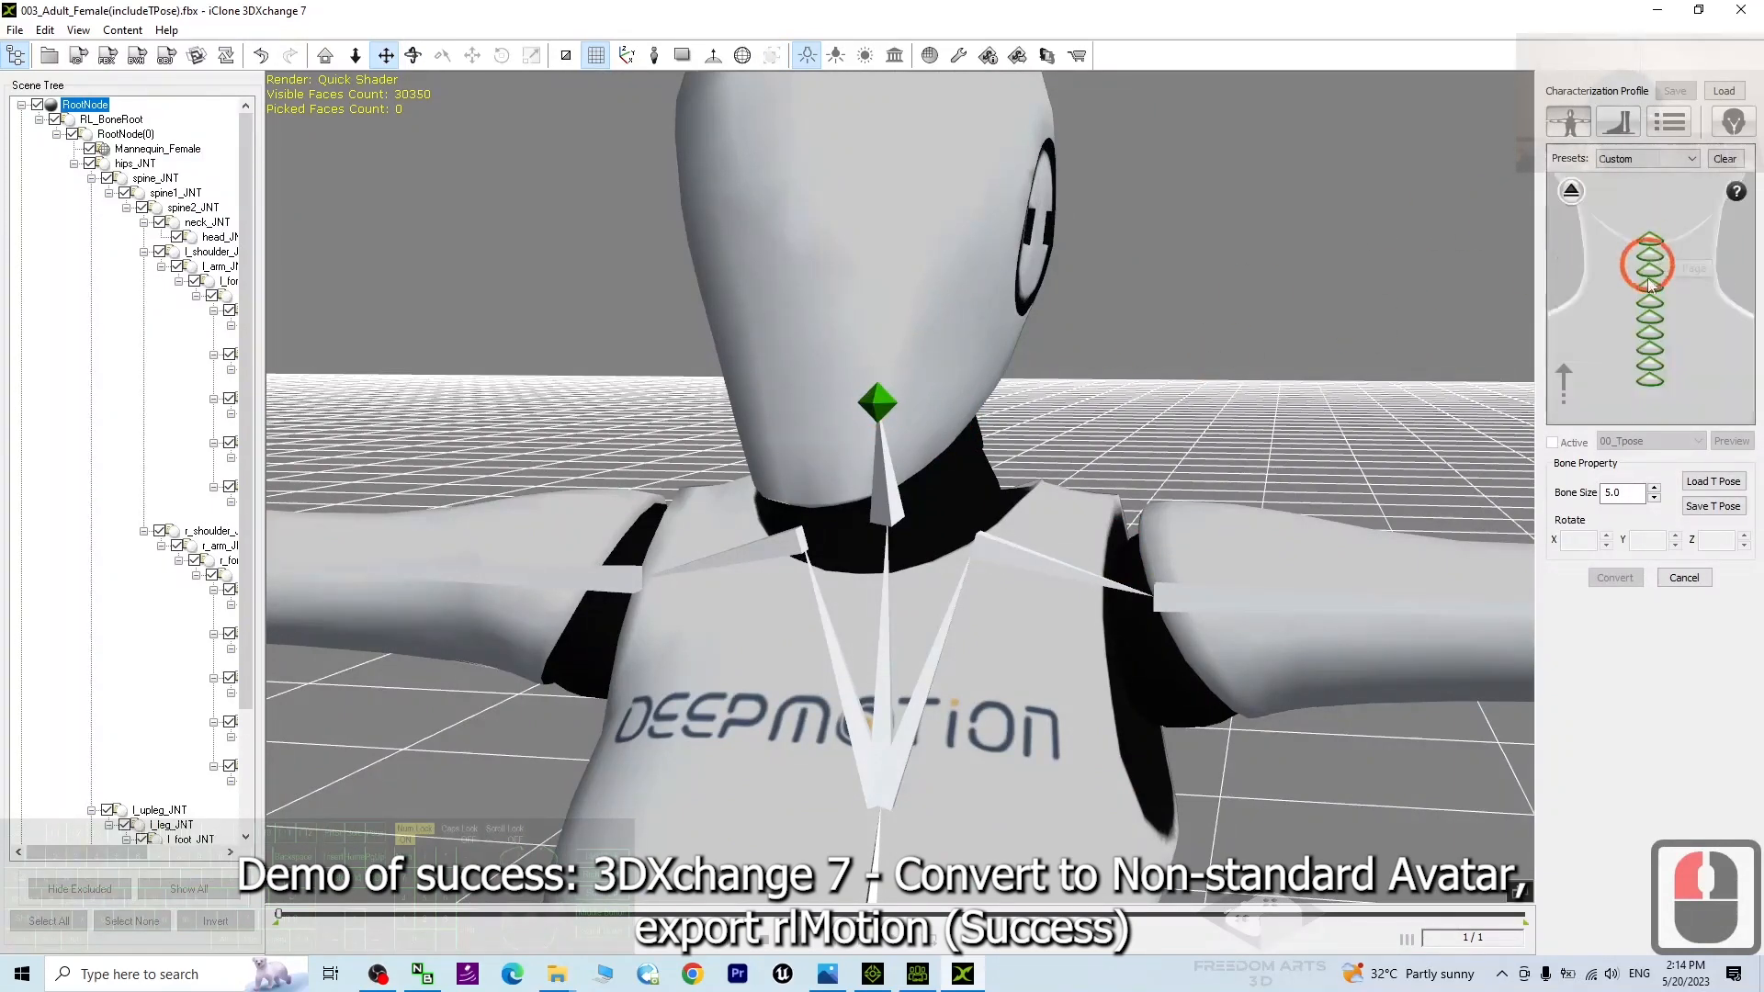
{"action": "double_click", "coordinate": [1650, 378]}
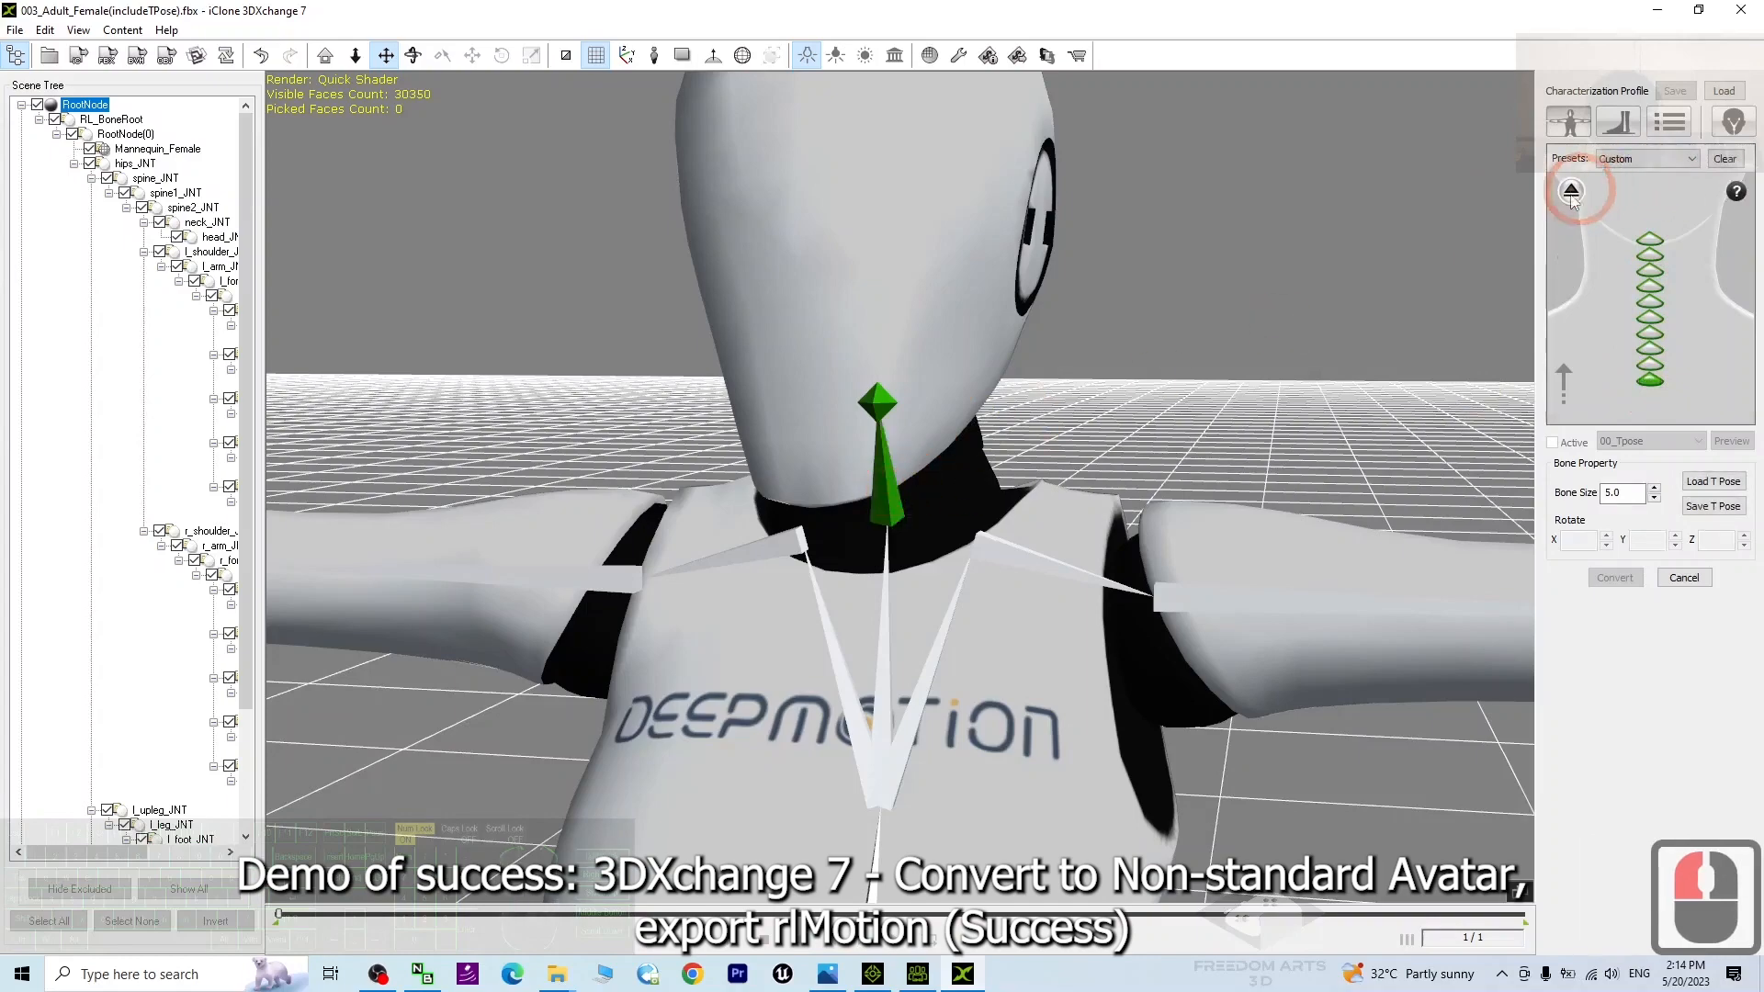
{"action": "left_click", "coordinate": [1571, 190]}
Assign the mannequin's left upper arm, forearm and hand bones to the matching left arm slots
{"action": "scroll", "coordinate": [839, 492], "scroll_direction": "up", "scroll_amount": 5}
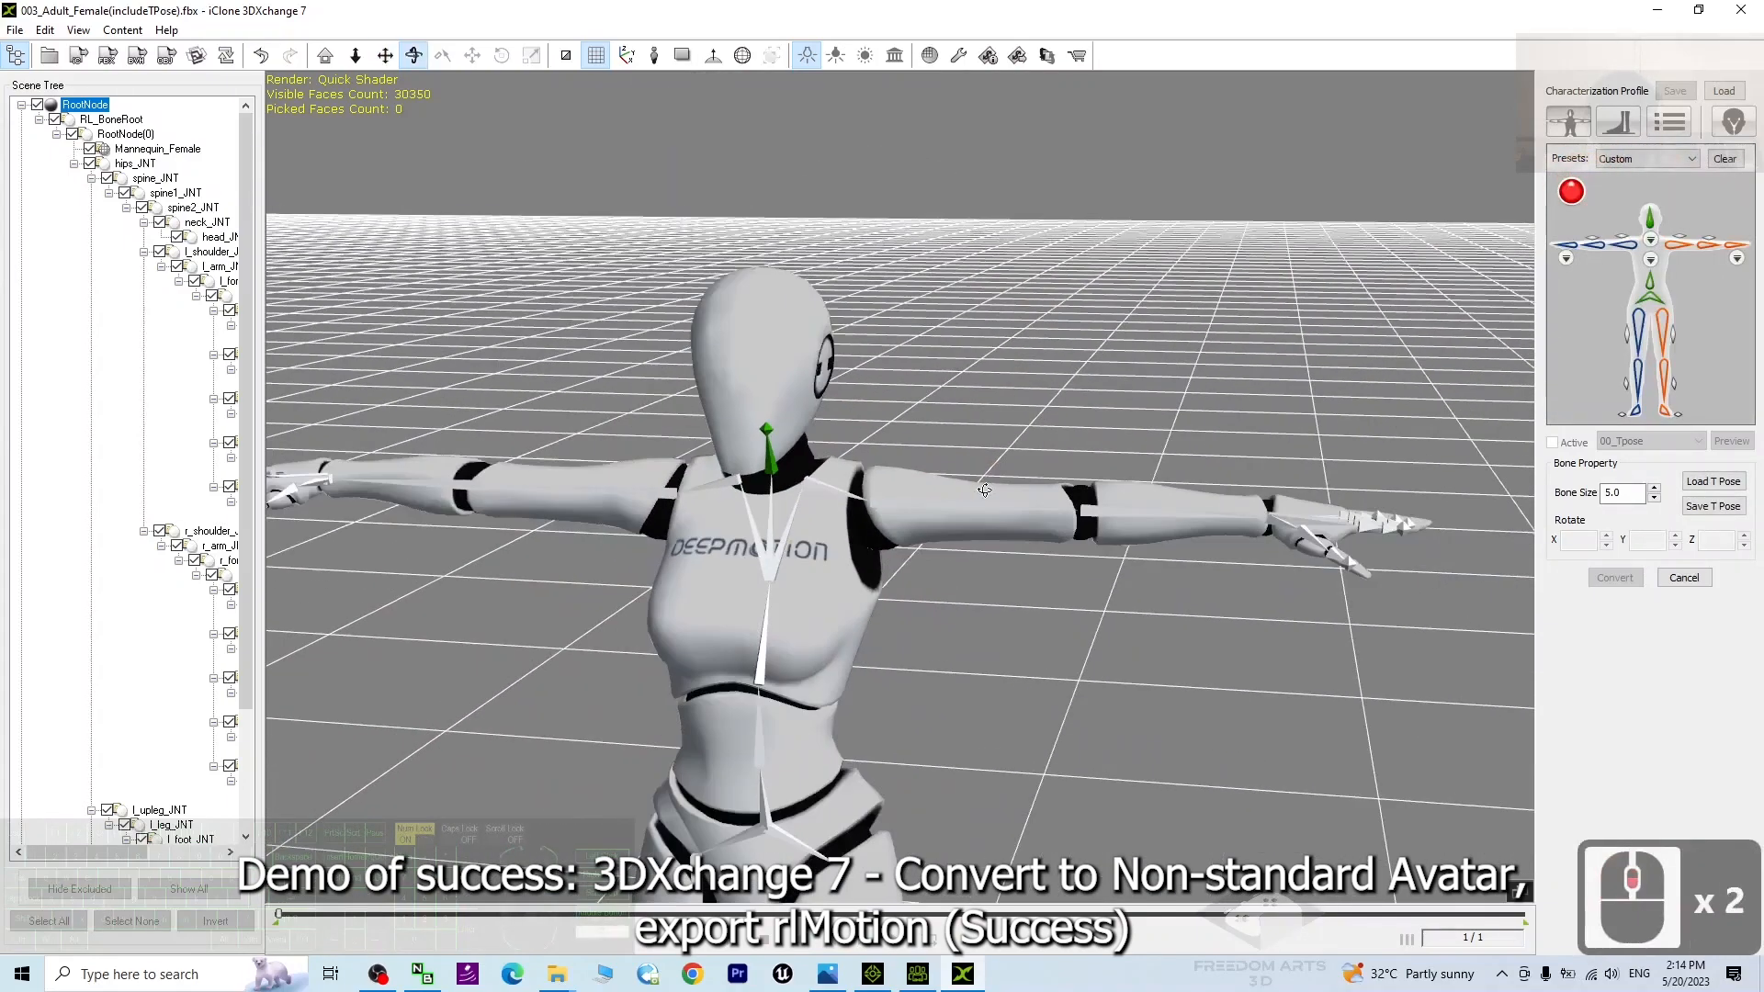
{"action": "left_click", "coordinate": [1682, 254]}
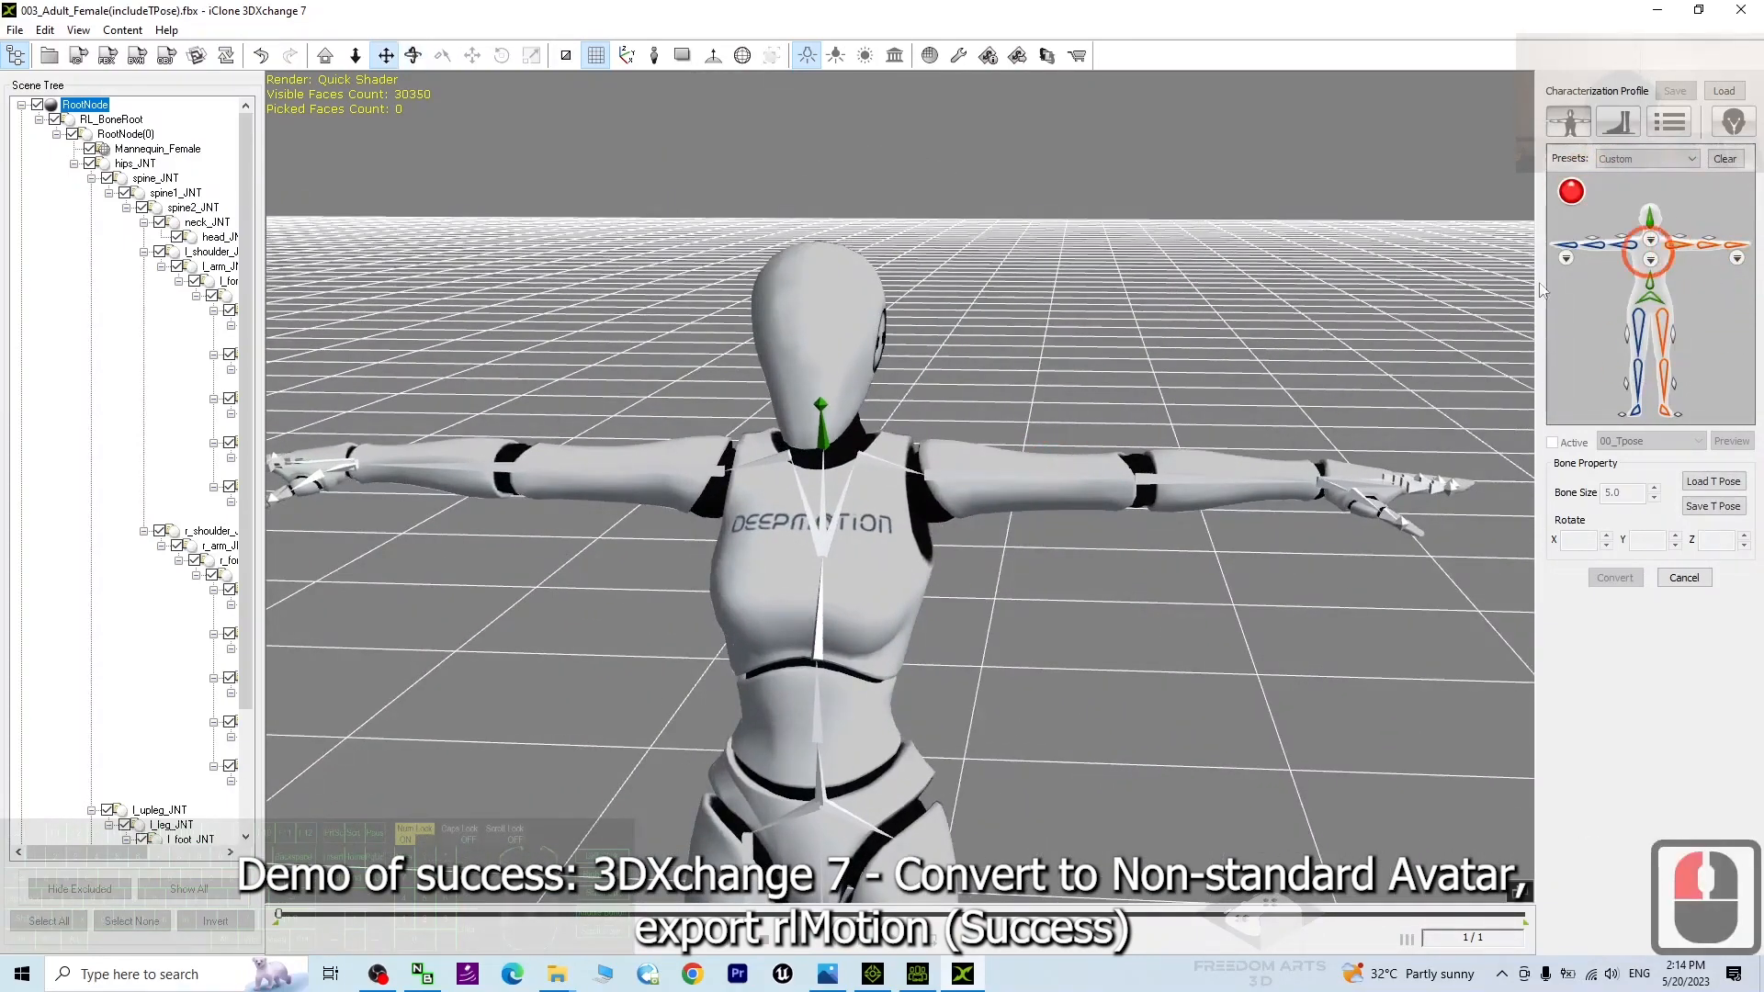
{"action": "left_click", "coordinate": [1038, 500]}
{"action": "left_click_drag", "start_coordinate": [974, 480], "coordinate": [1759, 230]}
{"action": "left_click", "coordinate": [1704, 250]}
{"action": "left_click", "coordinate": [1140, 485]}
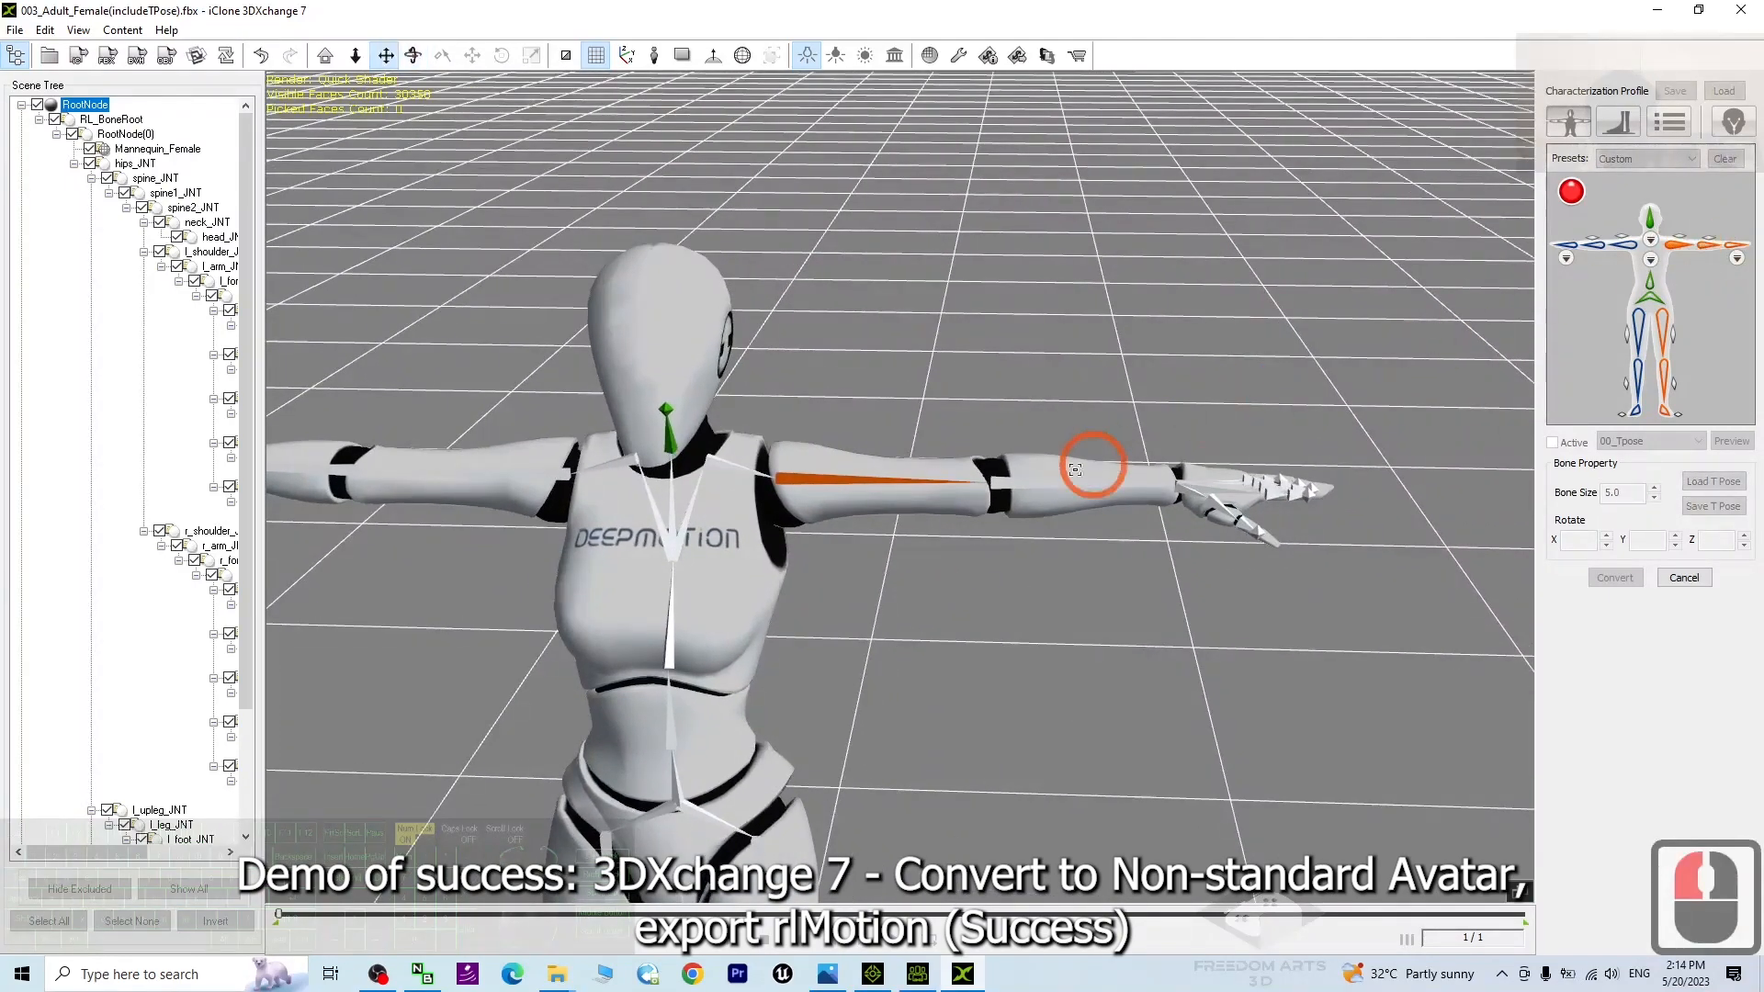
{"action": "double_click", "coordinate": [1023, 496]}
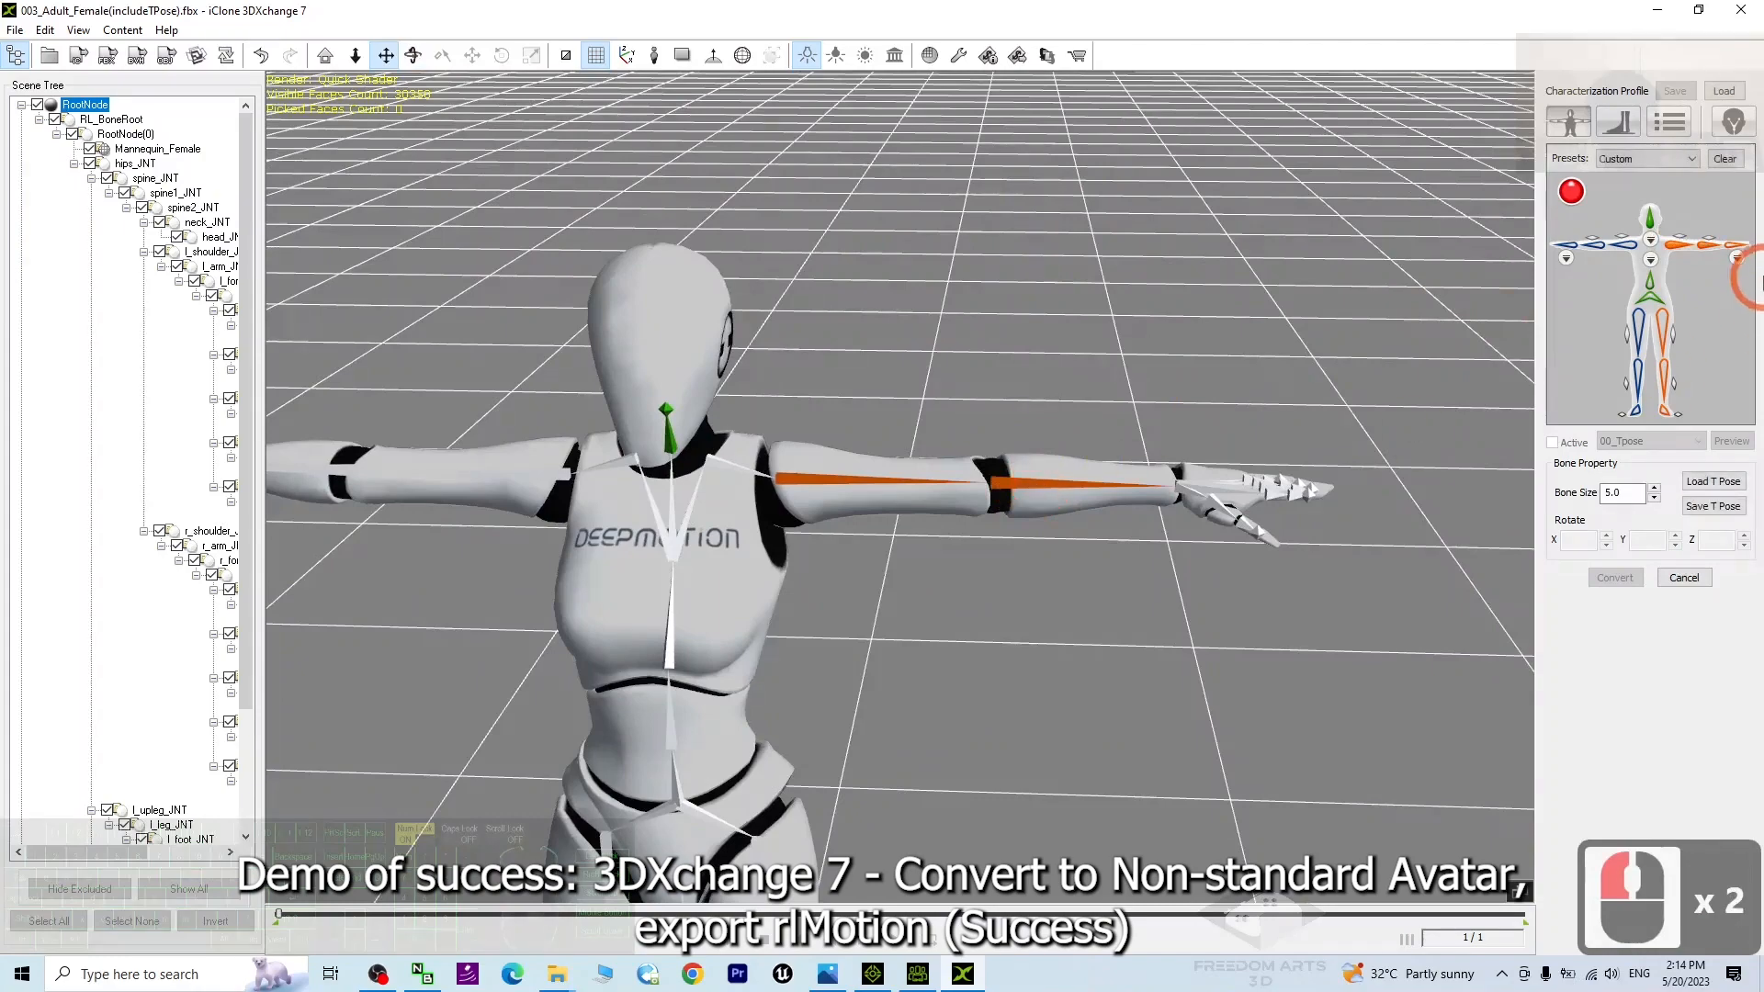
{"action": "left_click", "coordinate": [1725, 252]}
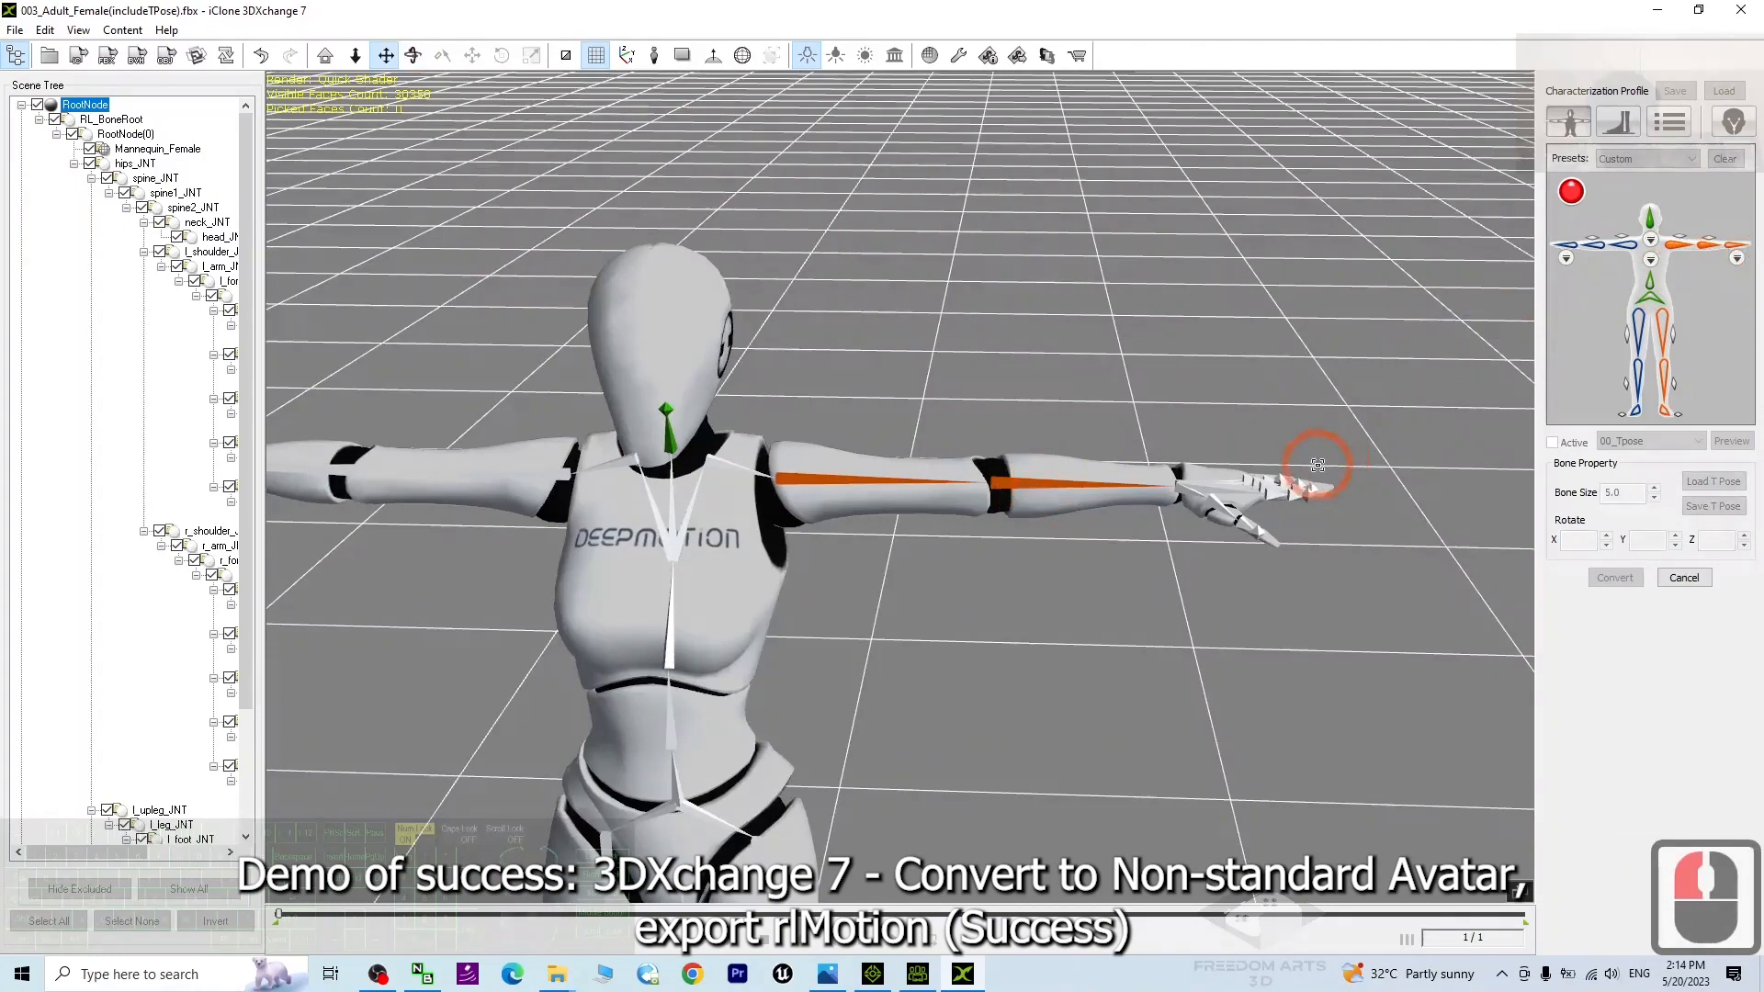
{"action": "left_click", "coordinate": [1212, 487]}
Assign the three left thumb bones, from base to tip, in the detailed left hand map
{"action": "key", "text": "c"}
{"action": "left_click_drag", "start_coordinate": [956, 472], "coordinate": [1375, 509]}
{"action": "left_click_drag", "start_coordinate": [918, 514], "coordinate": [917, 724]}
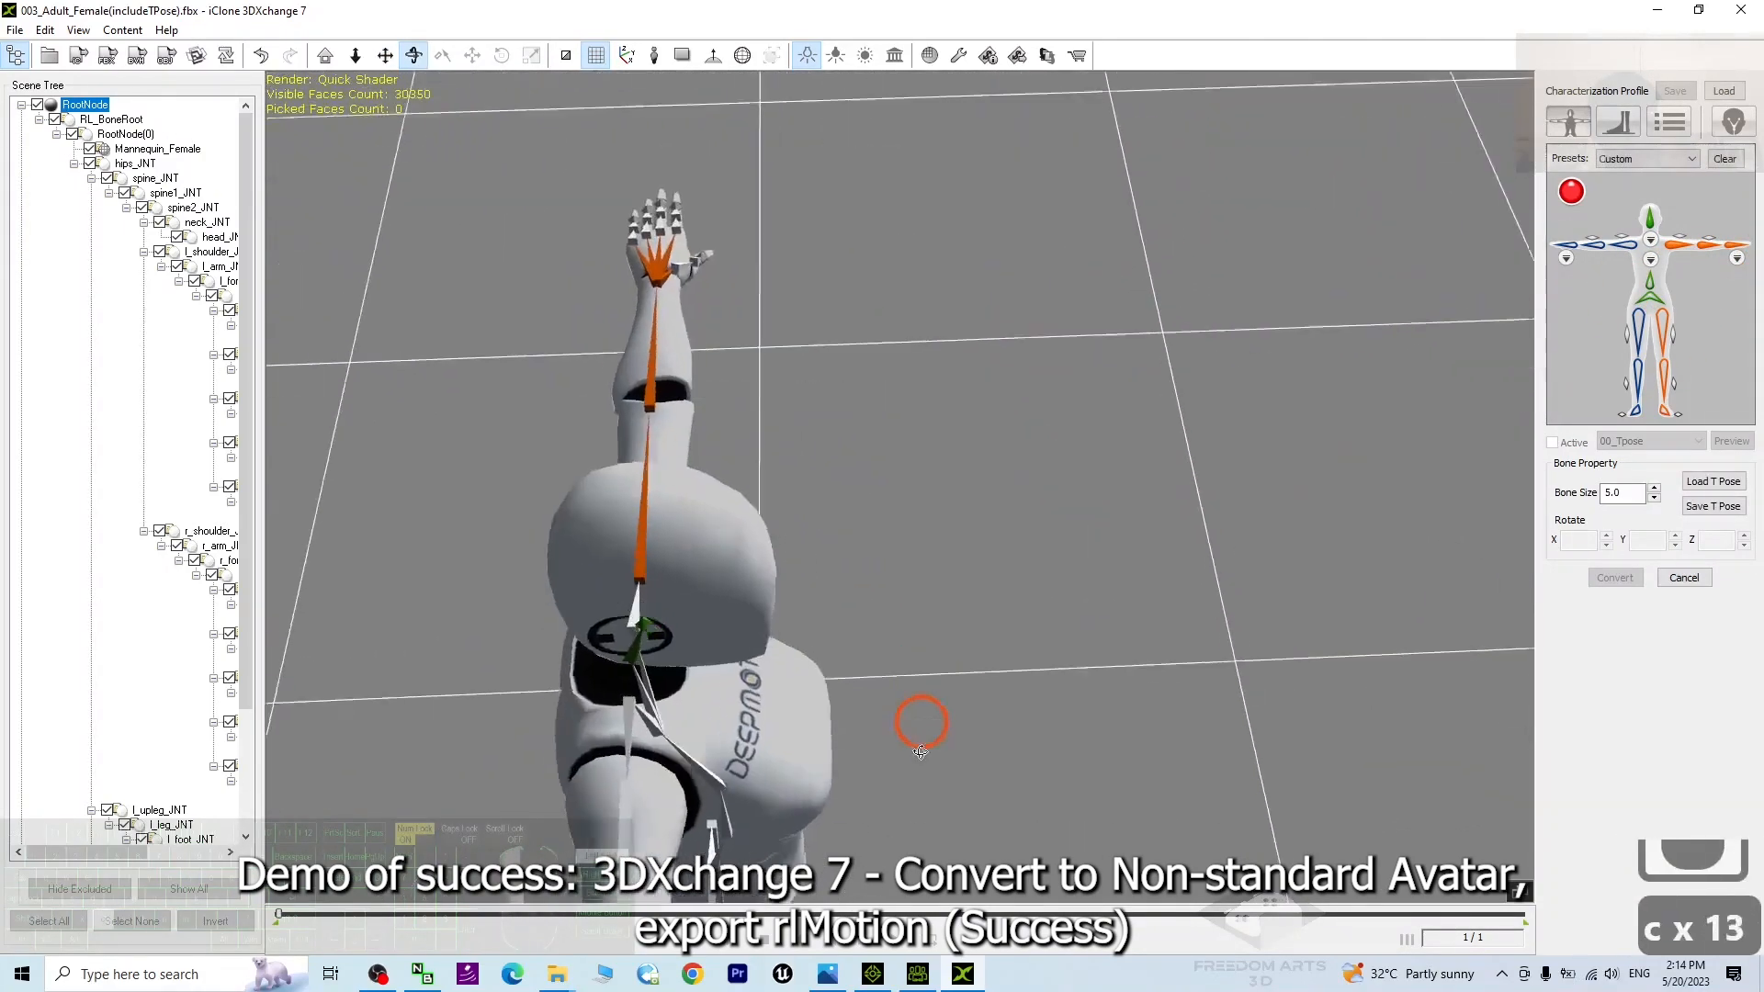
{"action": "left_click_drag", "start_coordinate": [721, 459], "coordinate": [679, 512]}
{"action": "scroll", "coordinate": [767, 246], "scroll_direction": "up", "scroll_amount": 3}
{"action": "key", "text": "x"}
{"action": "left_click_drag", "start_coordinate": [767, 246], "coordinate": [1034, 480]}
{"action": "scroll", "coordinate": [825, 626], "scroll_direction": "up", "scroll_amount": 2}
{"action": "scroll", "coordinate": [826, 625], "scroll_direction": "up", "scroll_amount": 3}
{"action": "key", "text": "x"}
{"action": "scroll", "coordinate": [1020, 477], "scroll_direction": "down", "scroll_amount": 3}
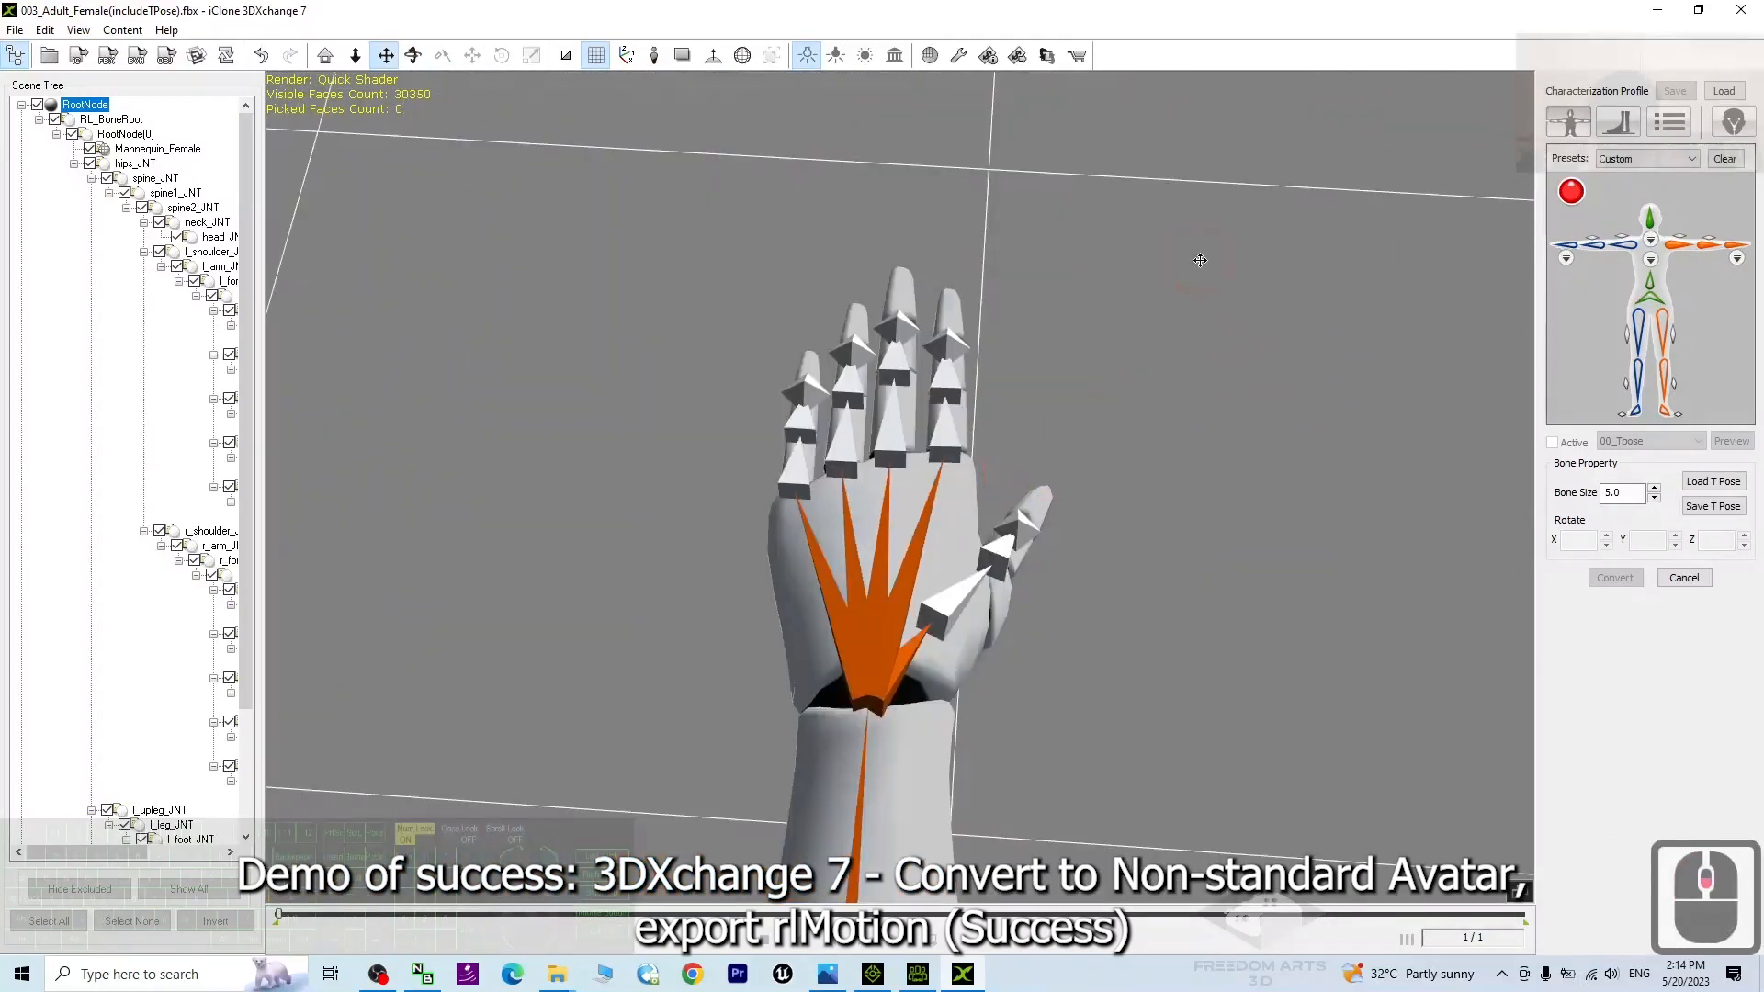
{"action": "left_click", "coordinate": [1738, 261]}
{"action": "left_click", "coordinate": [954, 602]}
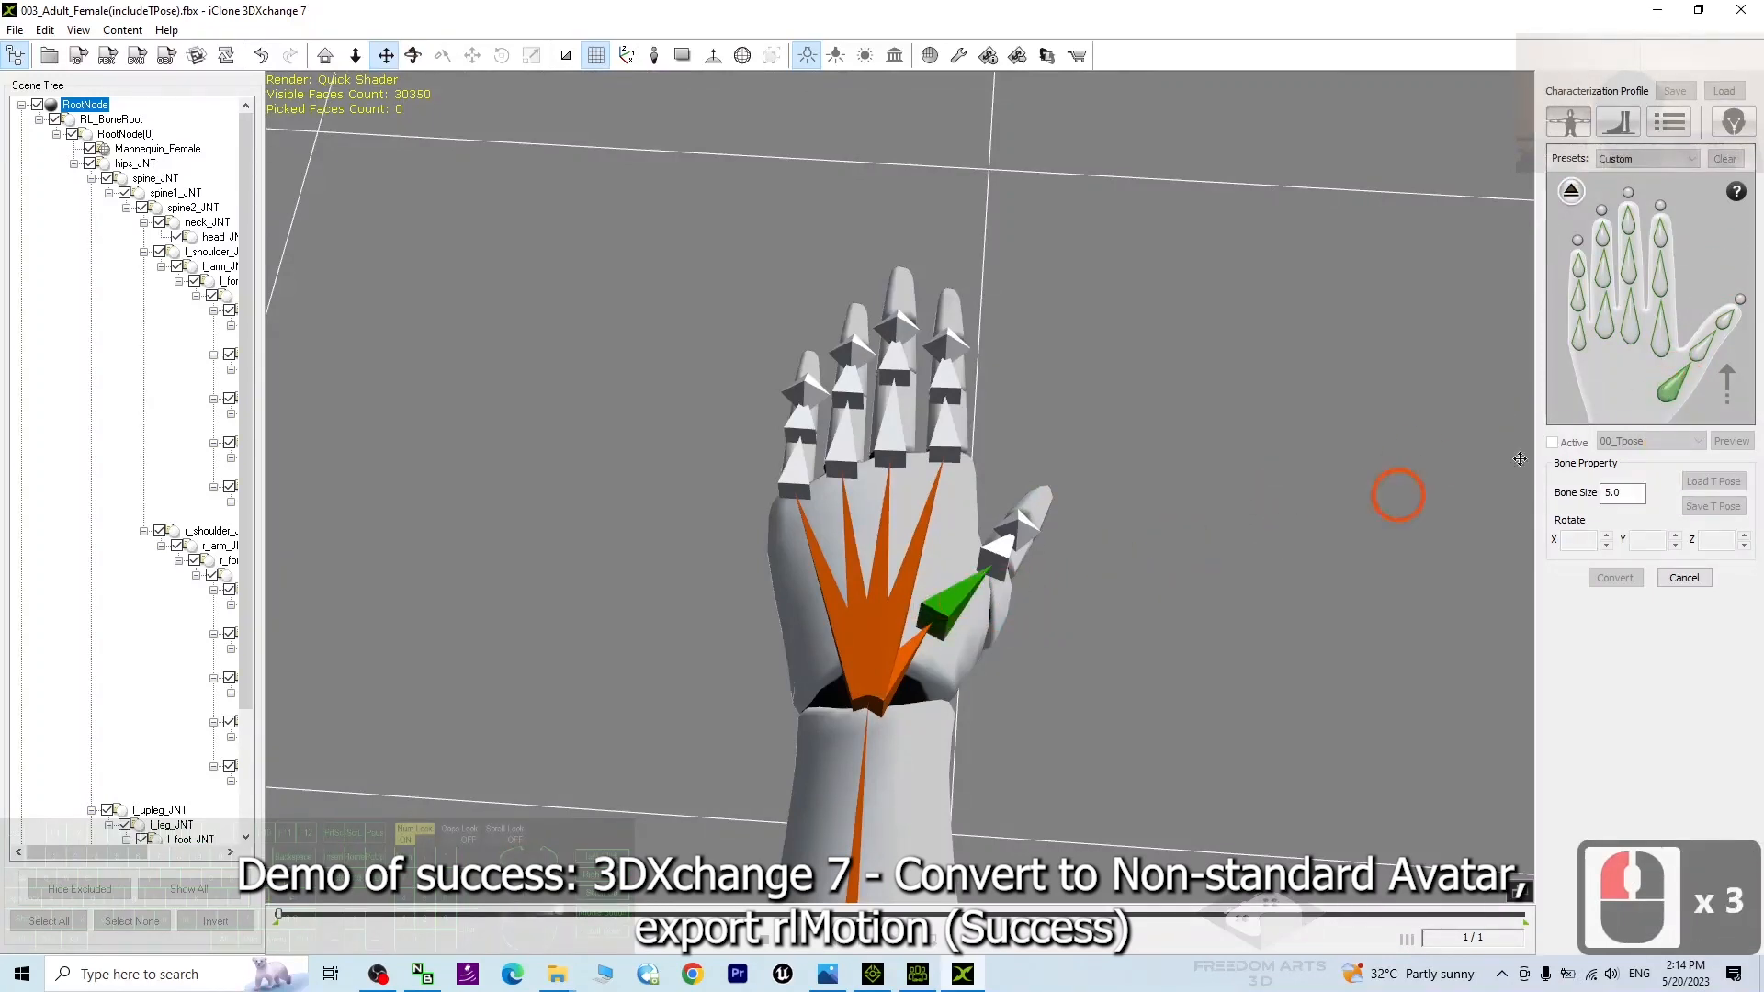
{"action": "left_click", "coordinate": [1701, 346]}
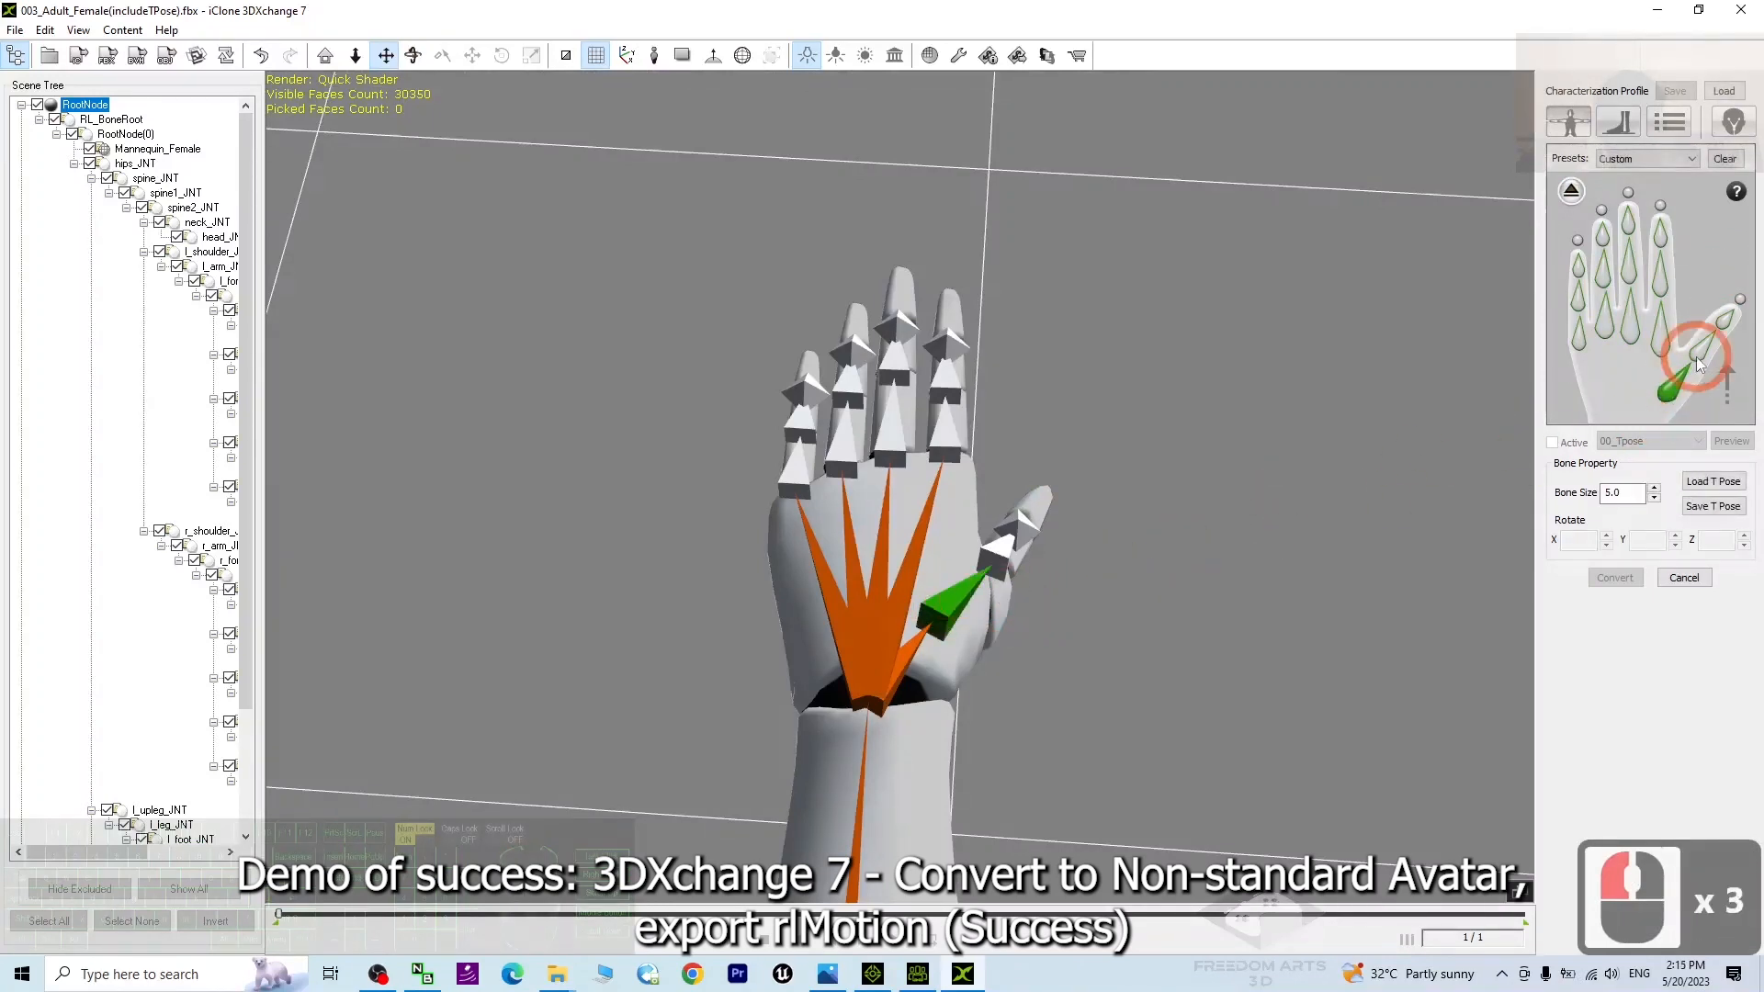
{"action": "left_click", "coordinate": [995, 570]}
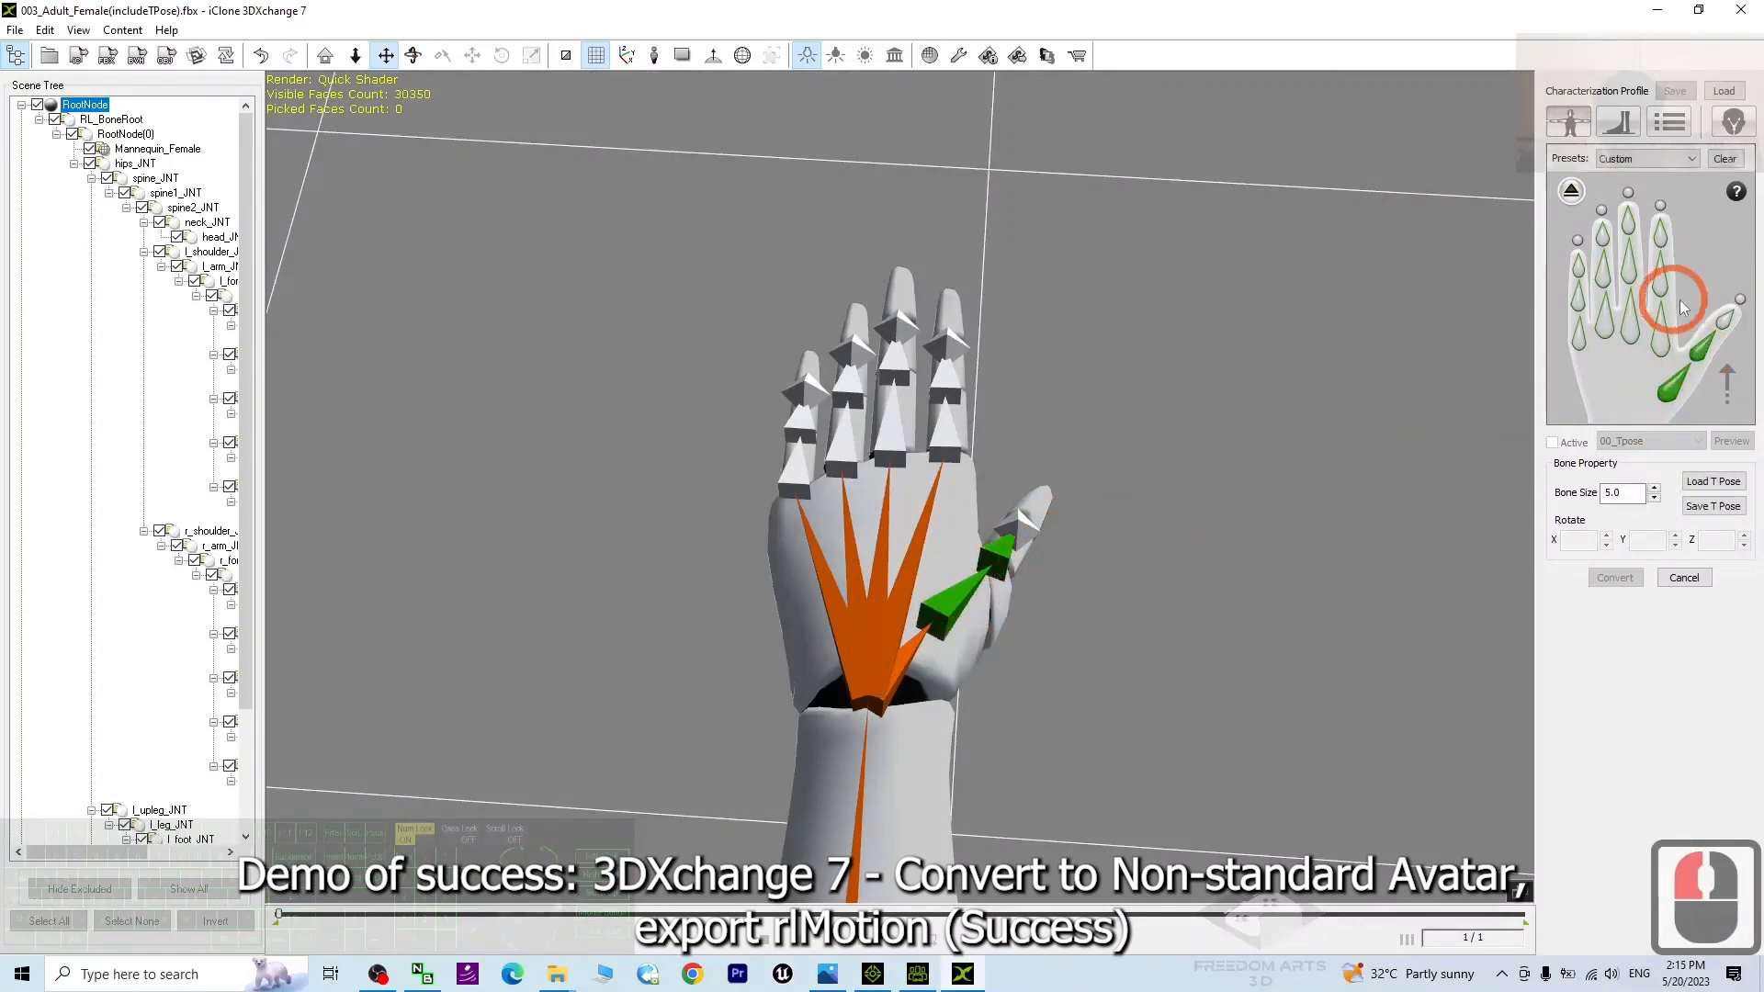
{"action": "left_click", "coordinate": [1020, 527]}
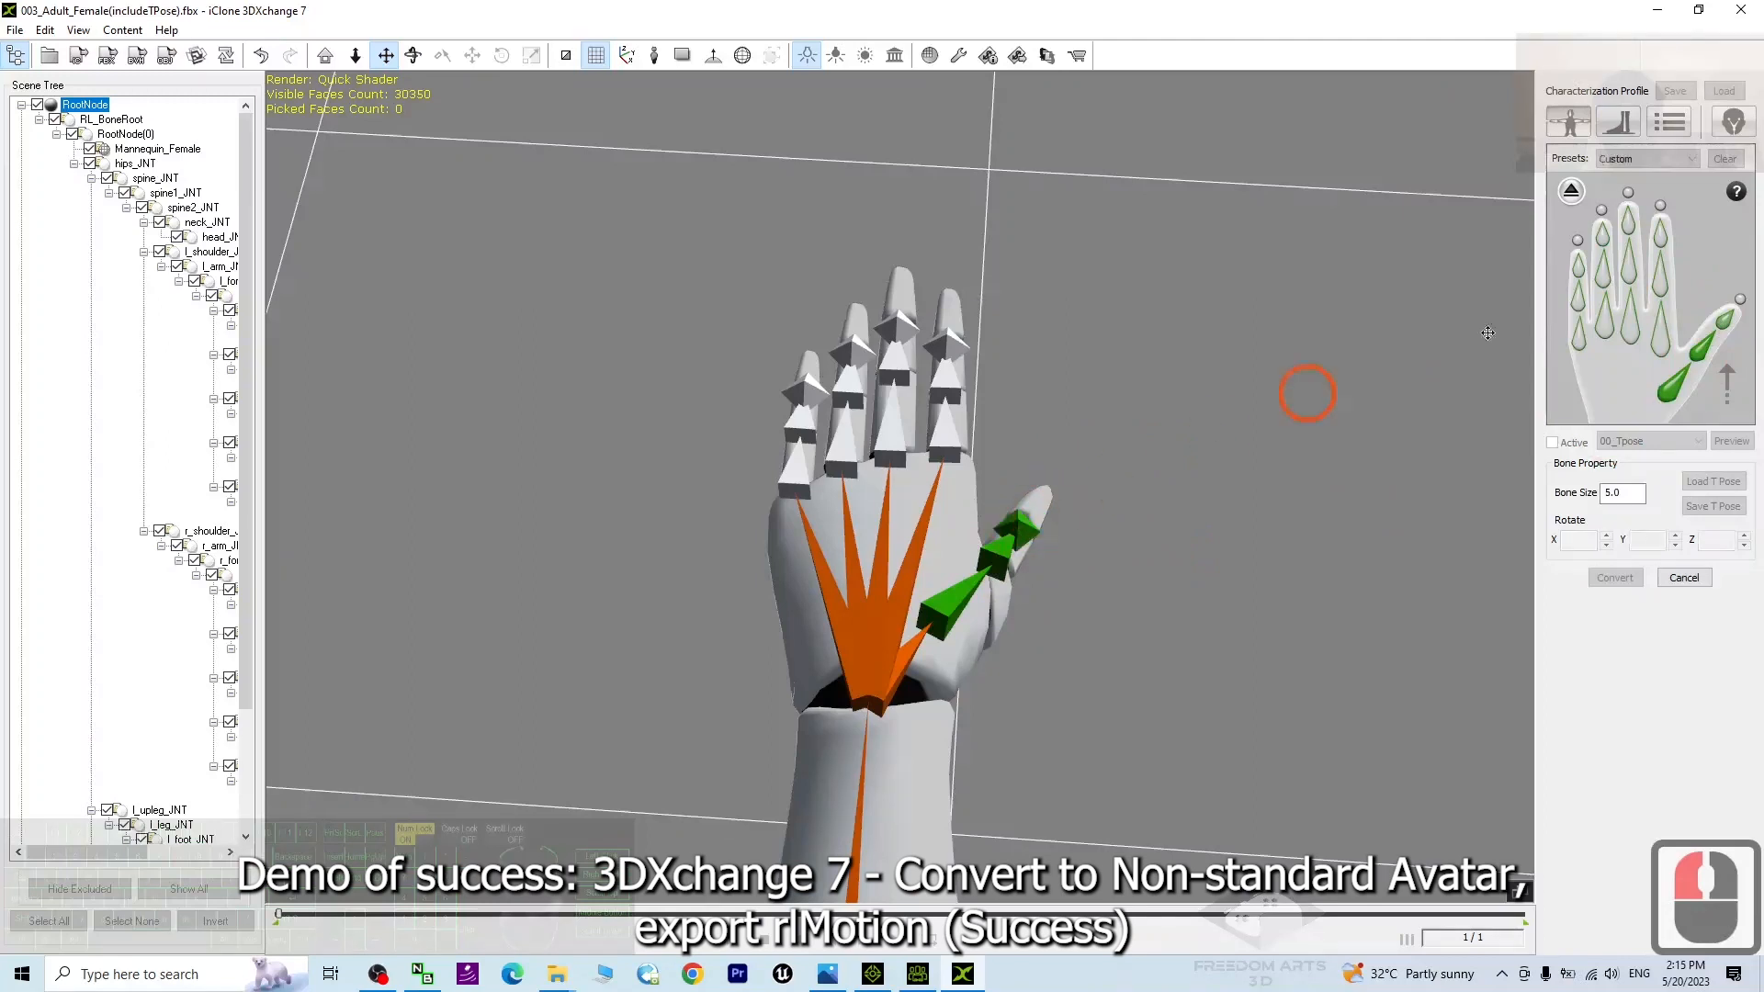
Assign the three left index finger bones to the matching slots, from base to tip
{"action": "left_click", "coordinate": [944, 428]}
{"action": "left_click", "coordinate": [1027, 361]}
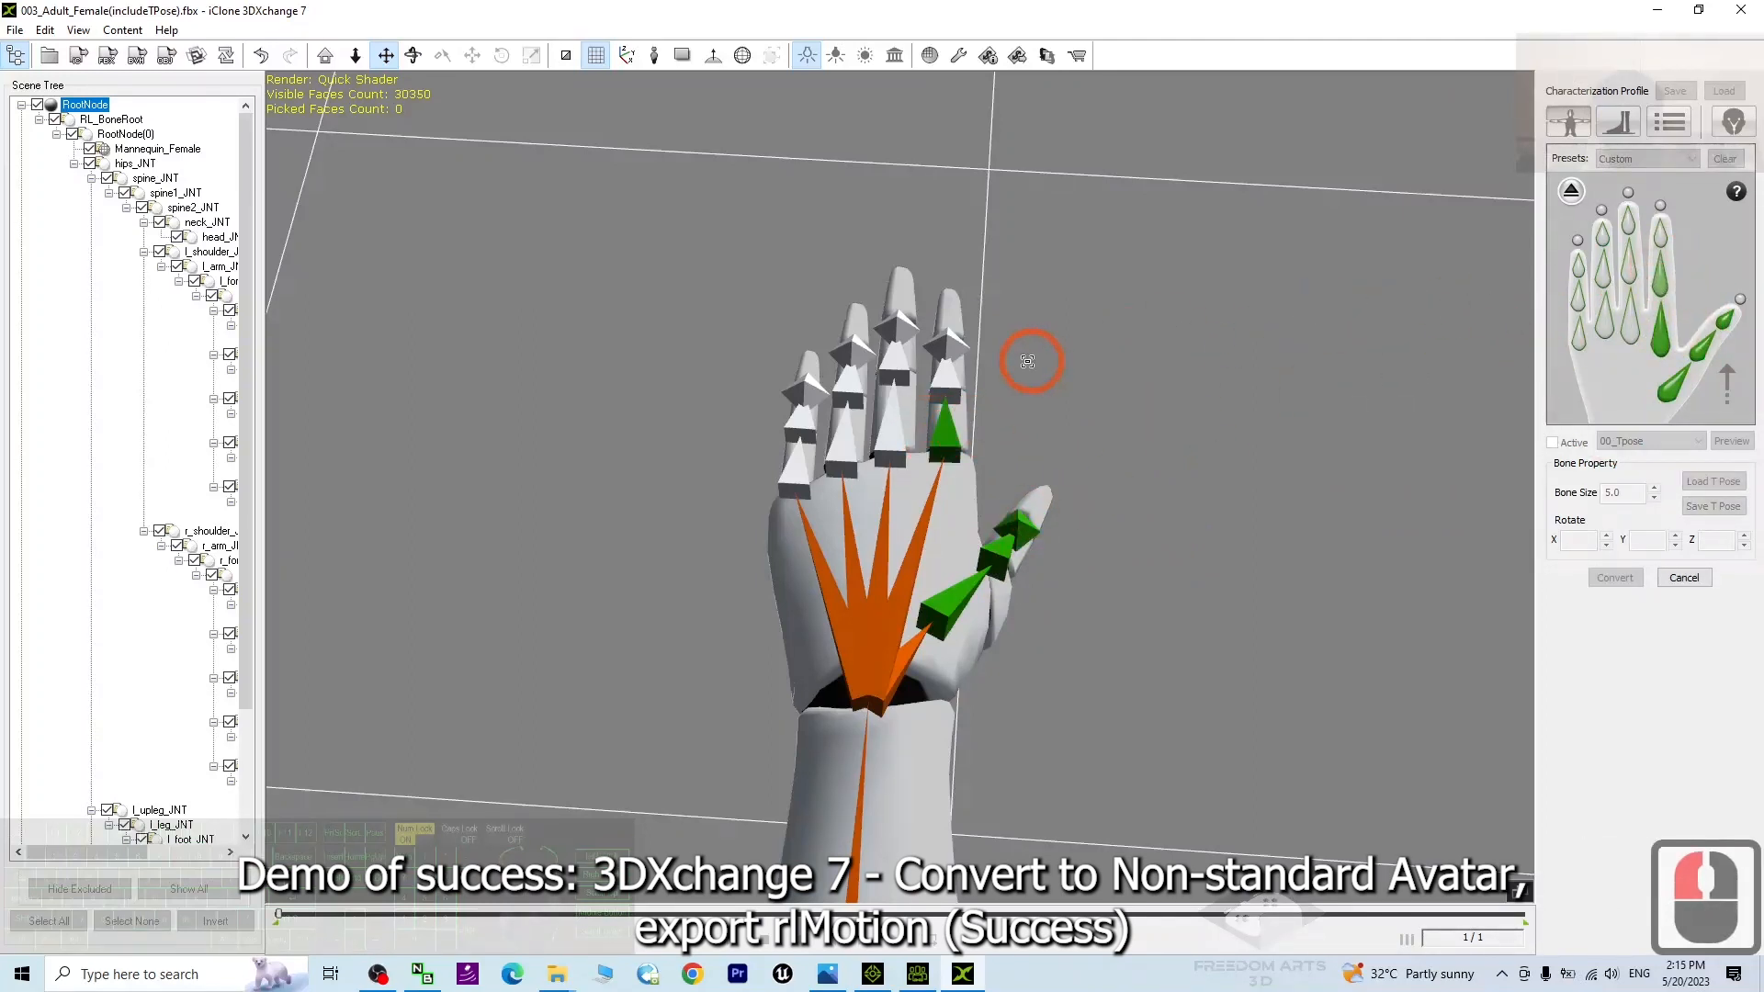
{"action": "left_click", "coordinate": [952, 373]}
{"action": "double_click", "coordinate": [1662, 239]}
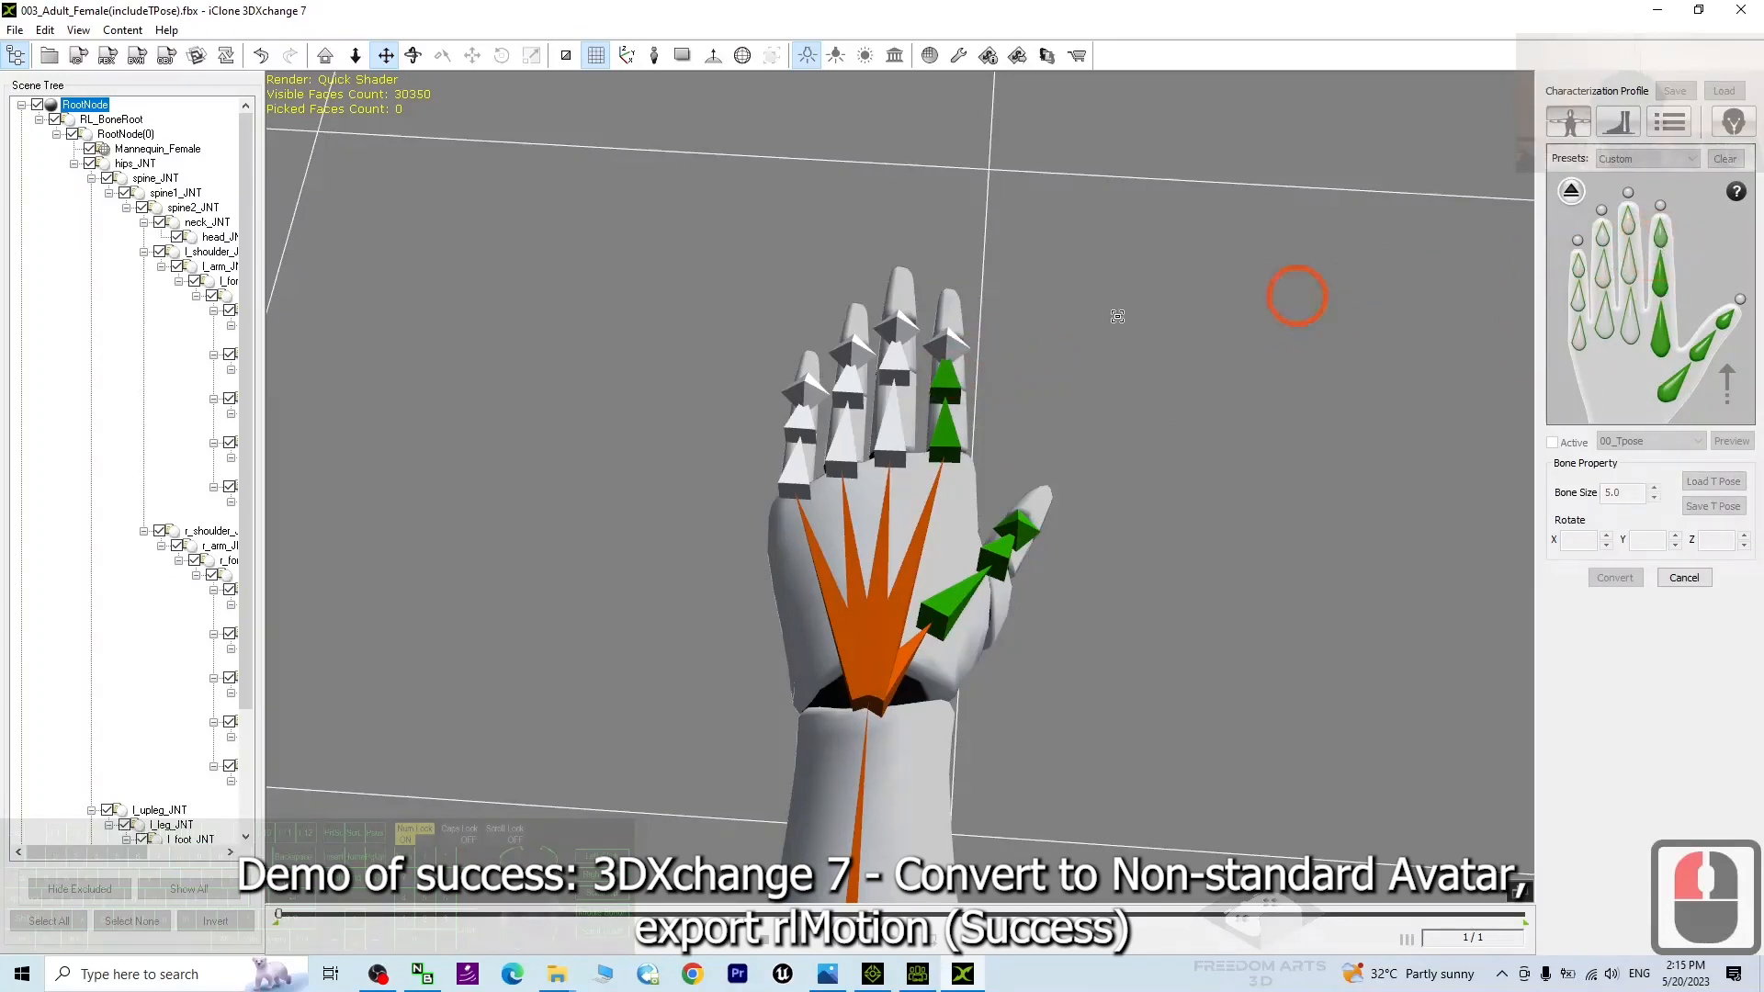
Assign the three left middle finger bones to the matching slots, from base to tip
{"action": "double_click", "coordinate": [1636, 327]}
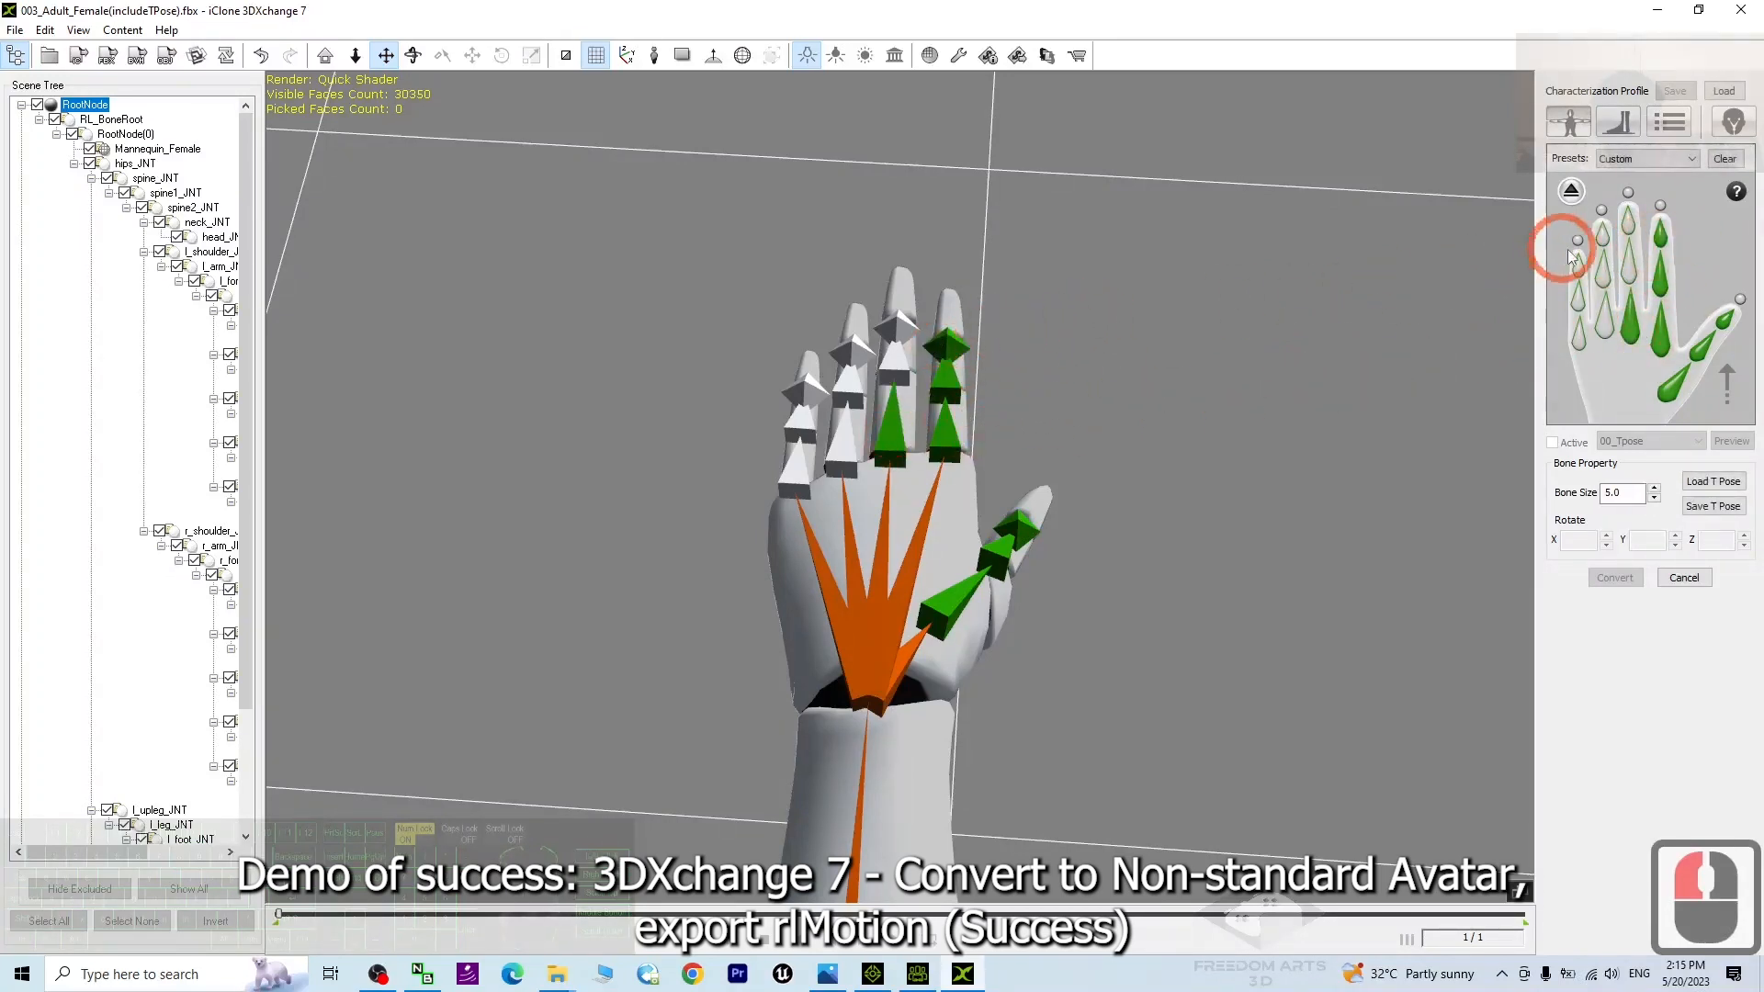
{"action": "double_click", "coordinate": [1625, 272]}
{"action": "left_click", "coordinate": [893, 361]}
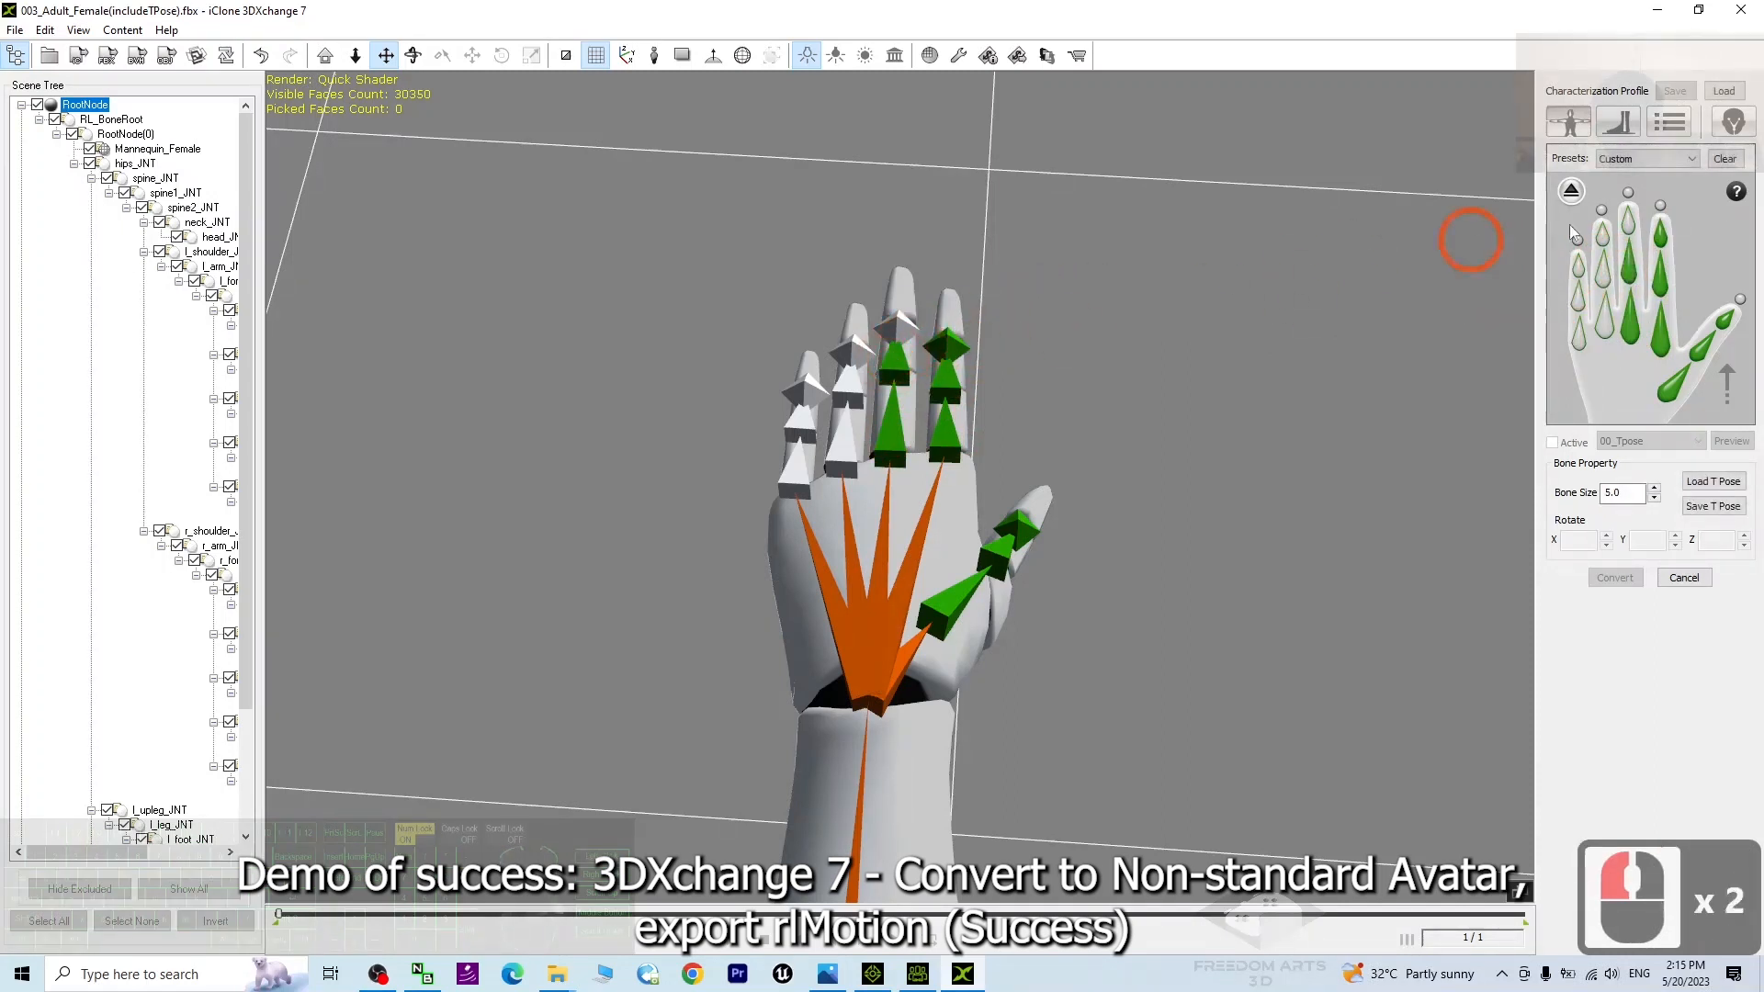
{"action": "double_click", "coordinate": [1628, 220]}
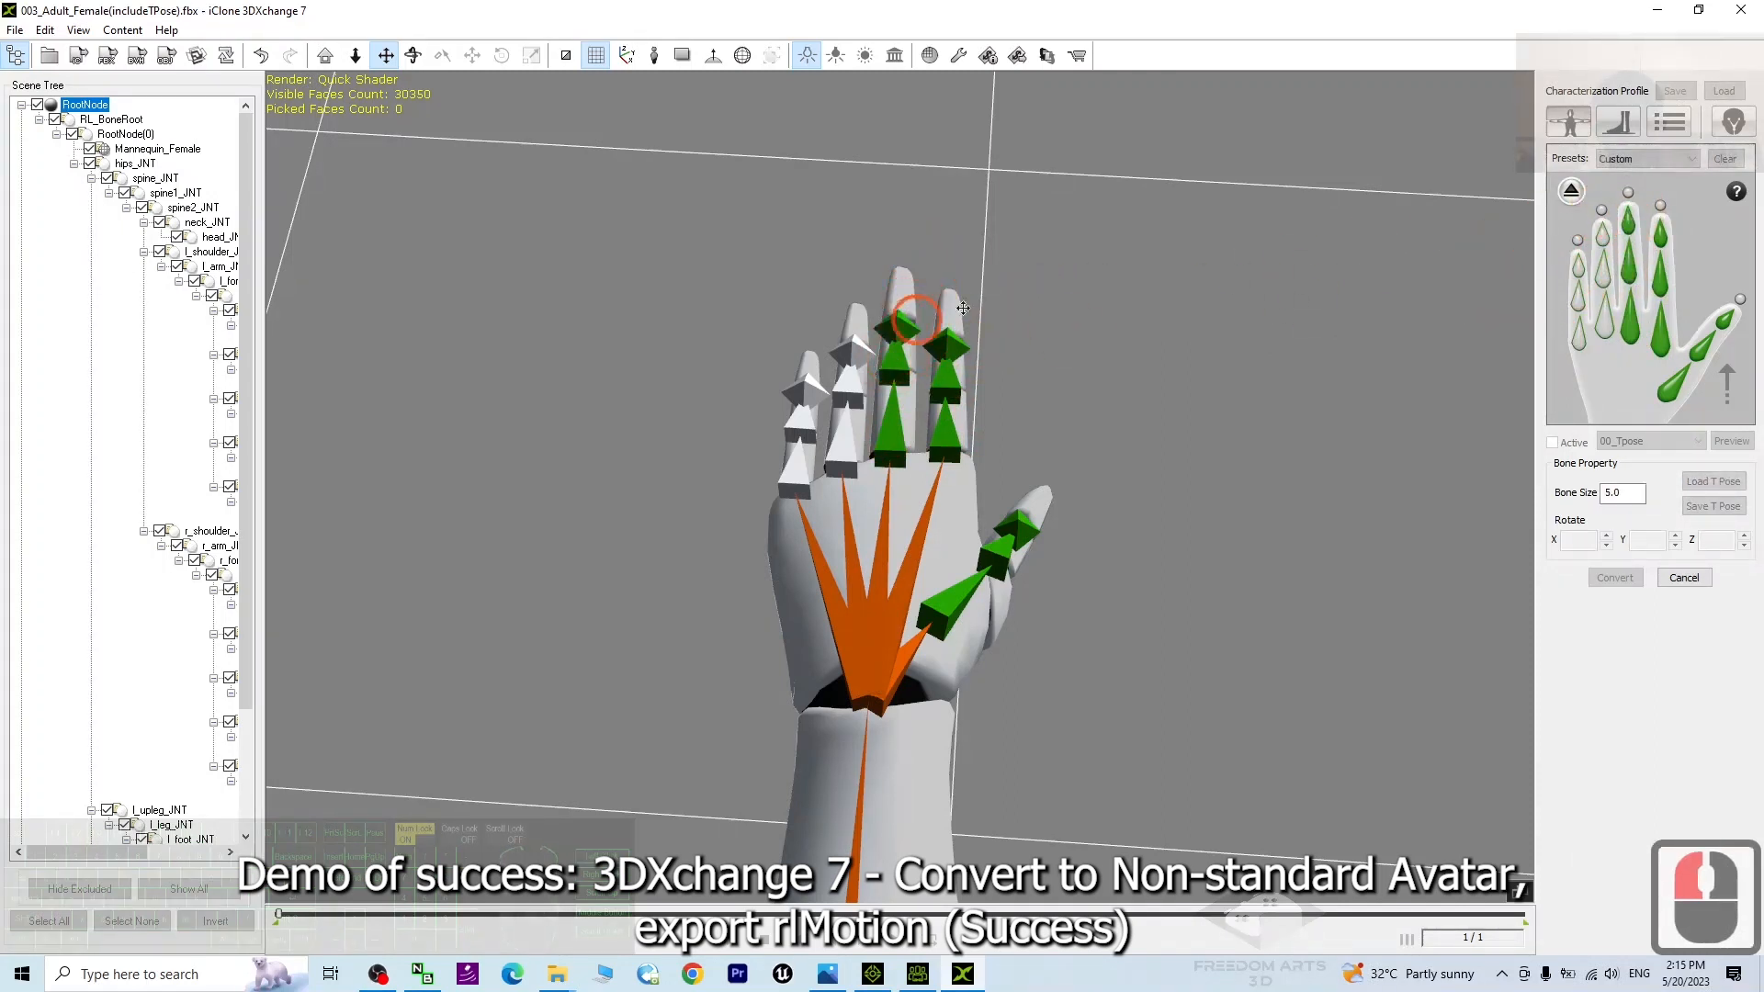
Assign the three left ring finger bones to the matching slots, from base to tip
{"action": "left_click", "coordinate": [929, 415]}
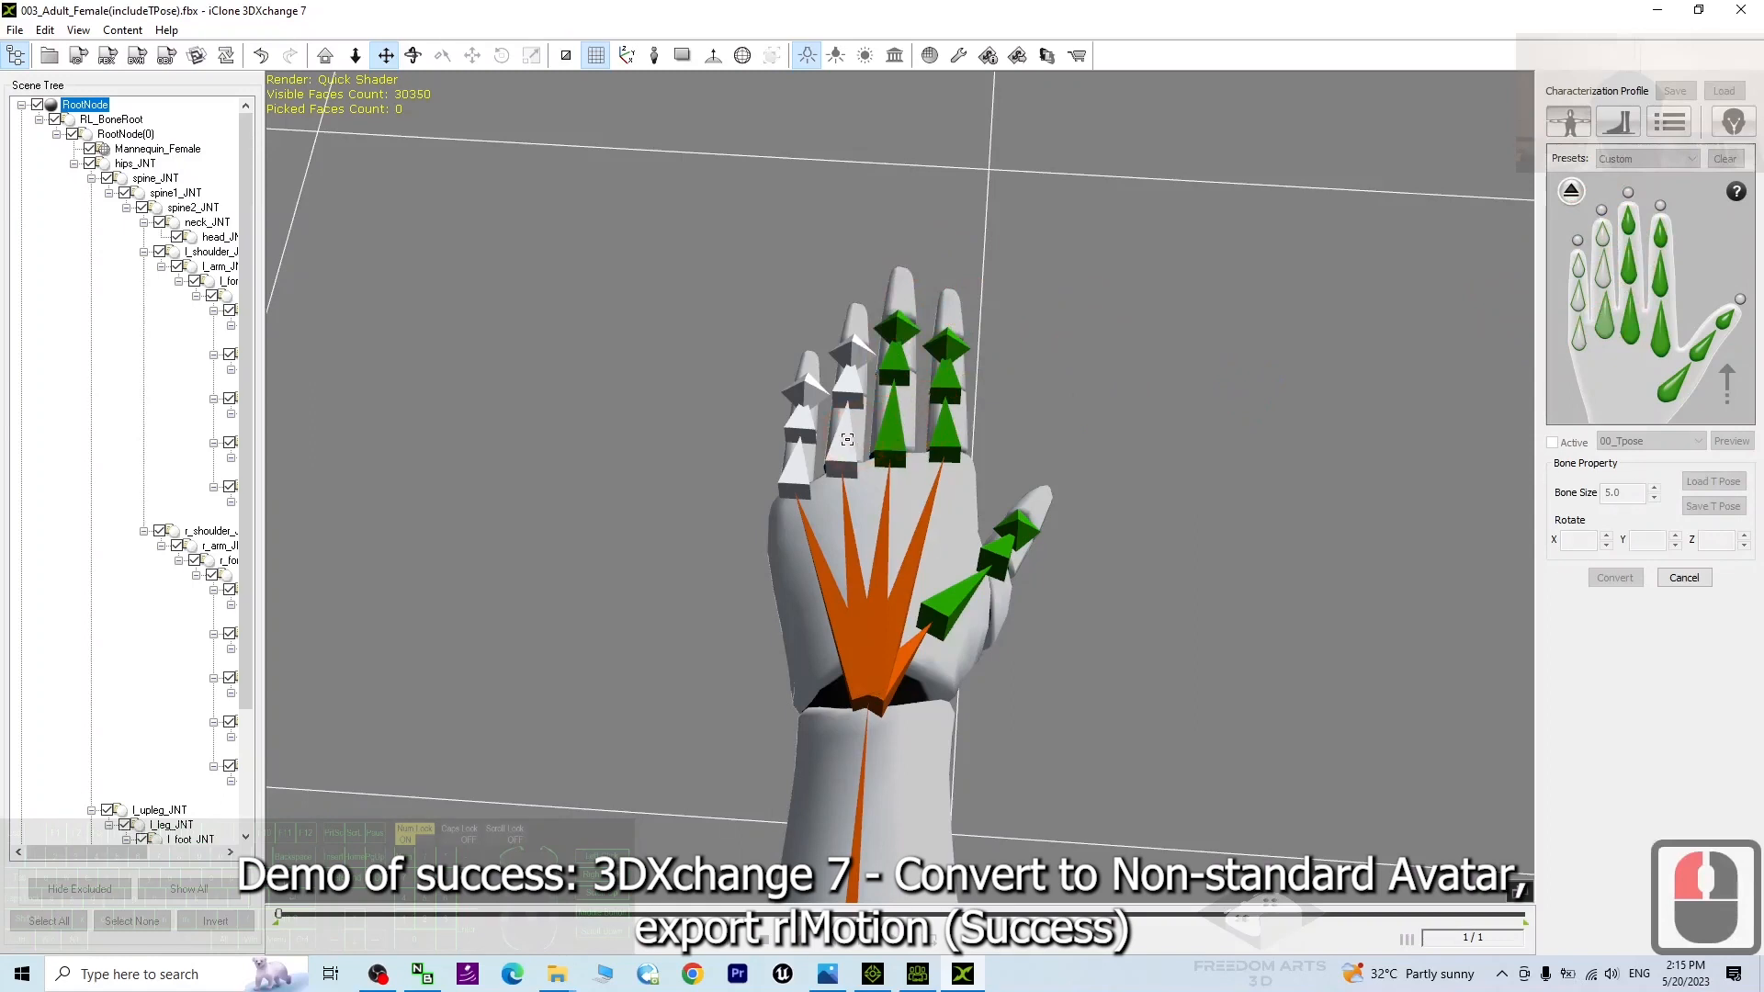
{"action": "double_click", "coordinate": [1603, 270]}
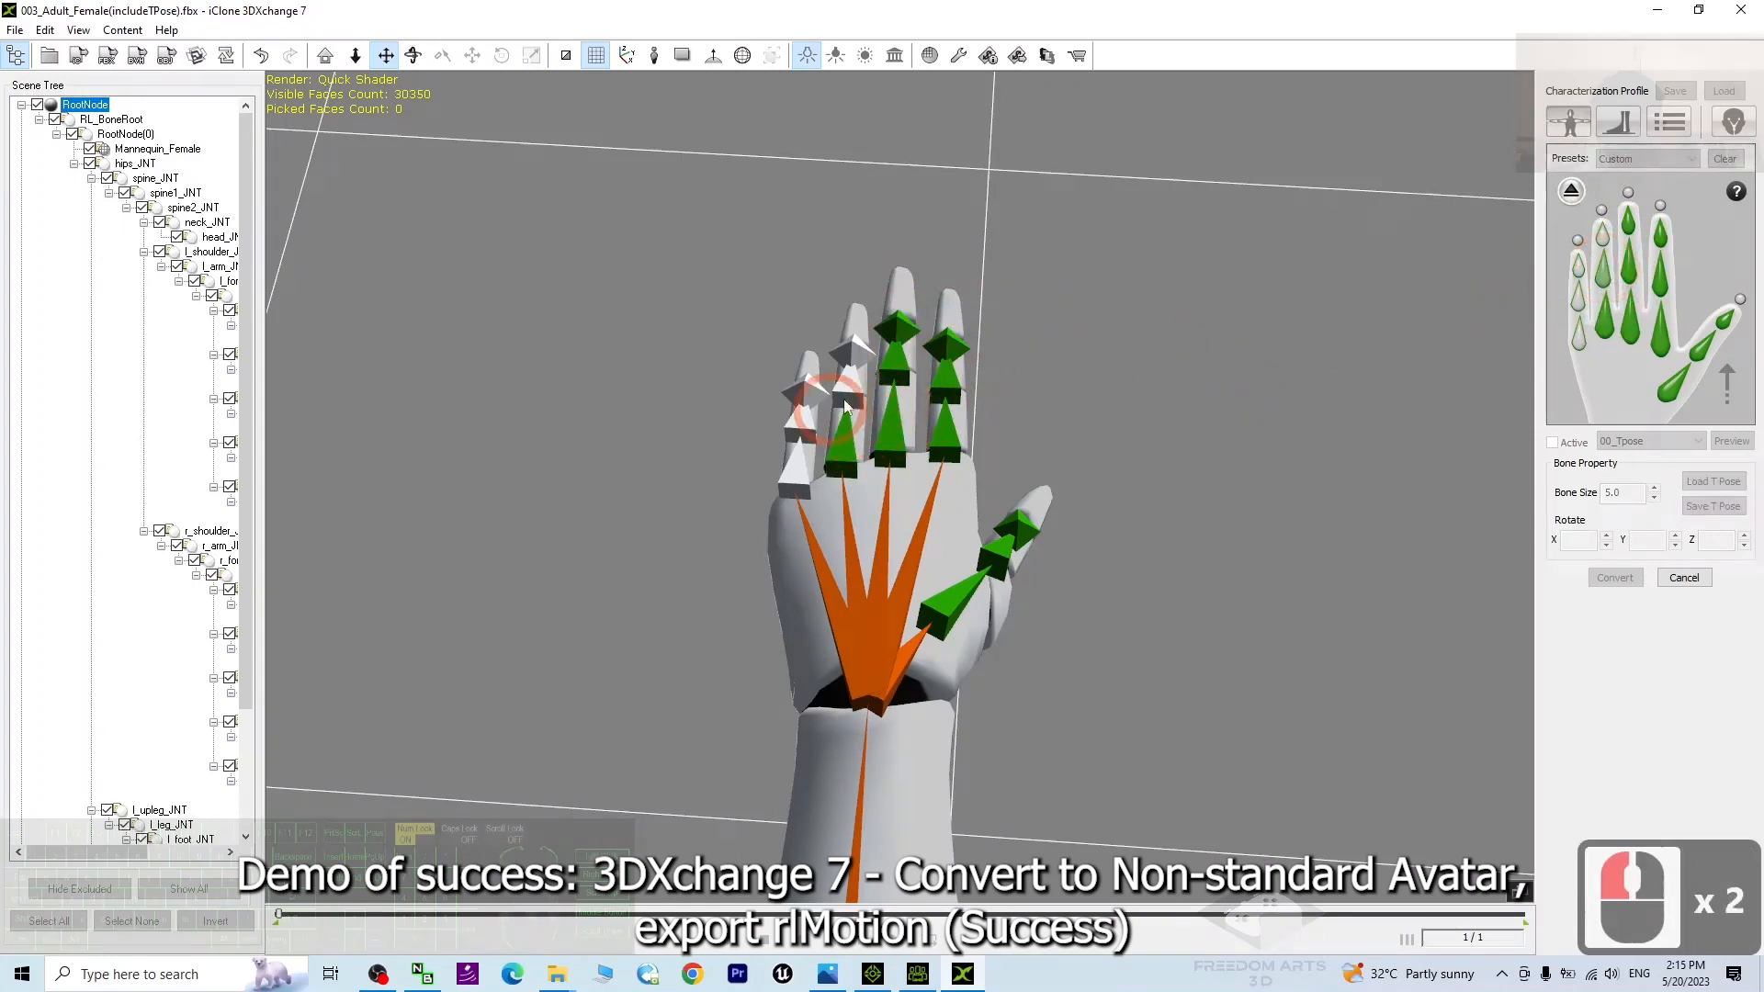
{"action": "left_click", "coordinate": [844, 401]}
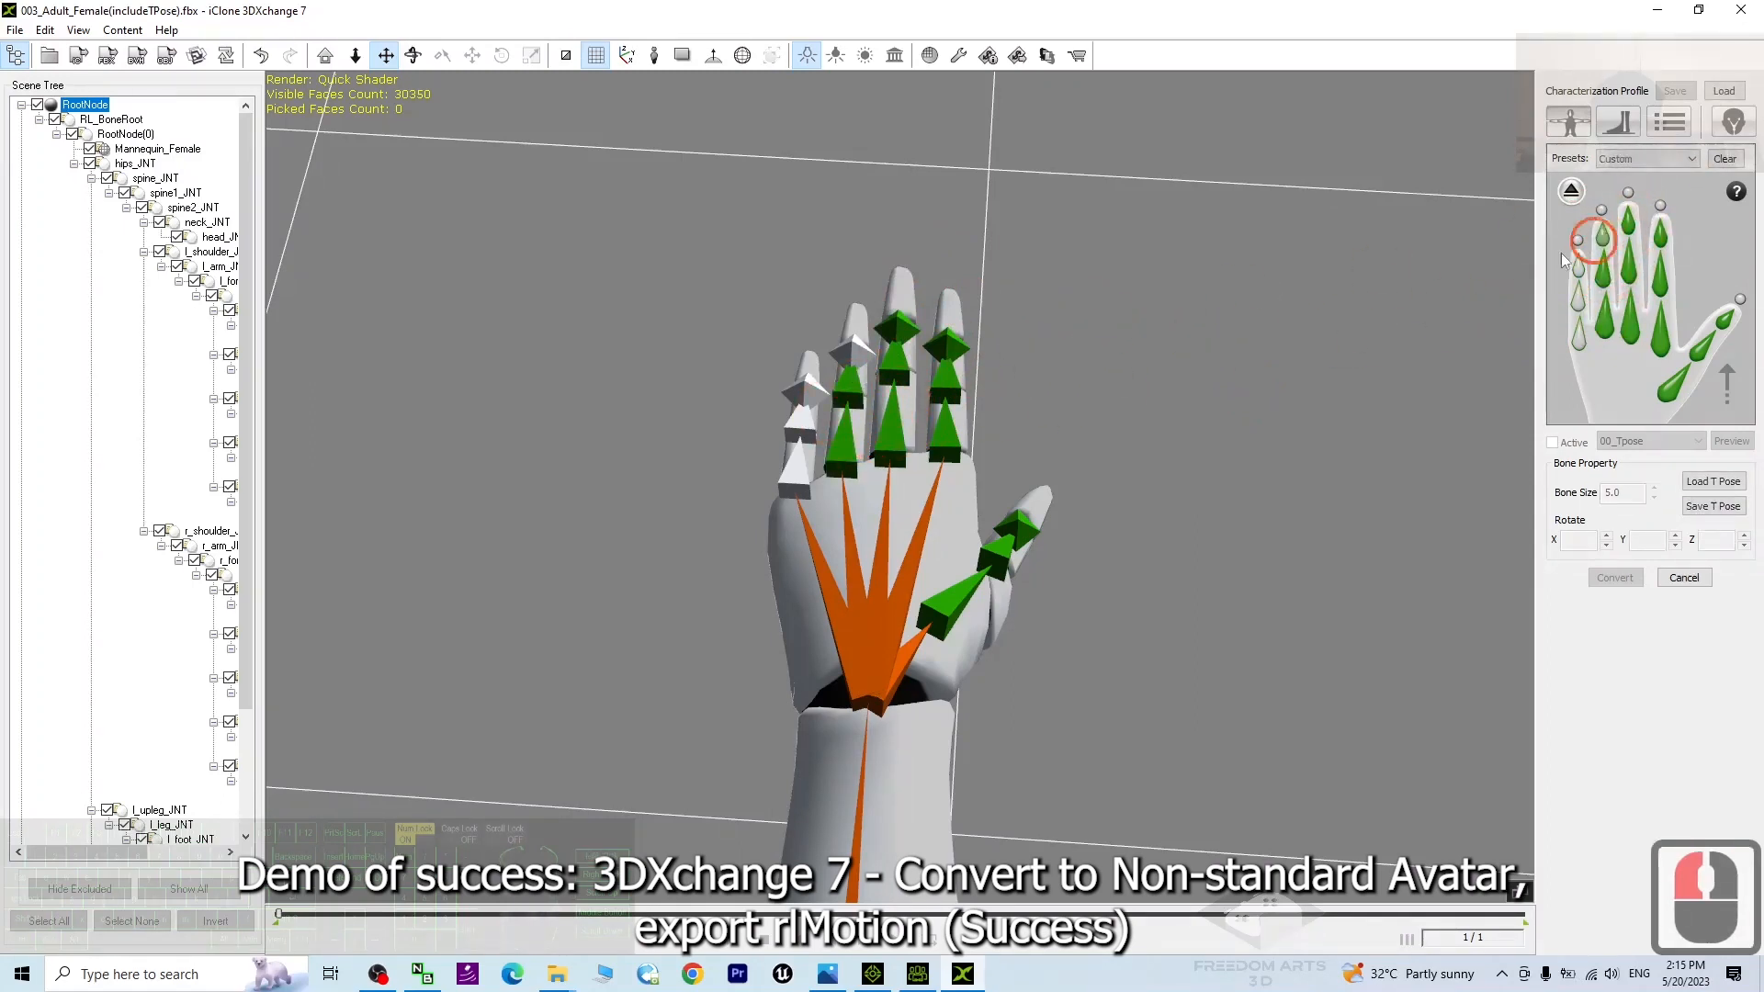
{"action": "left_click", "coordinate": [842, 341]}
Assign the three left little finger bones to the matching slots, from base to tip
{"action": "left_click", "coordinate": [1579, 333]}
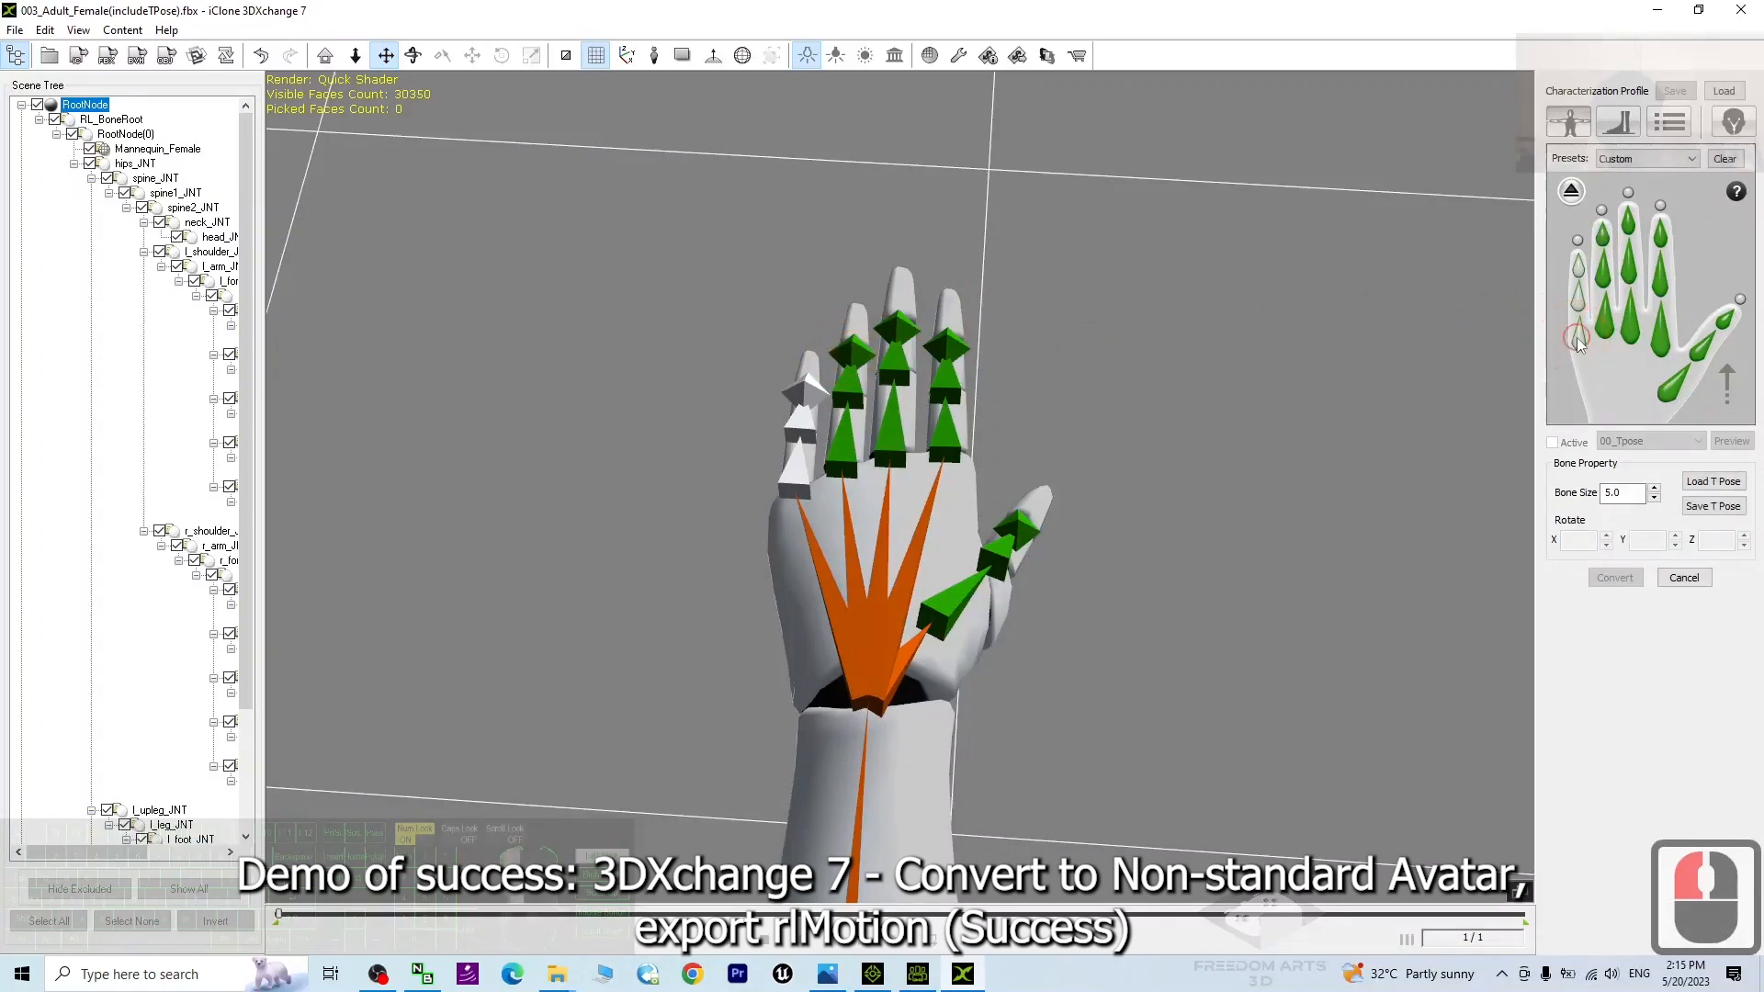
{"action": "left_click", "coordinate": [788, 469]}
{"action": "left_click", "coordinate": [1470, 284]}
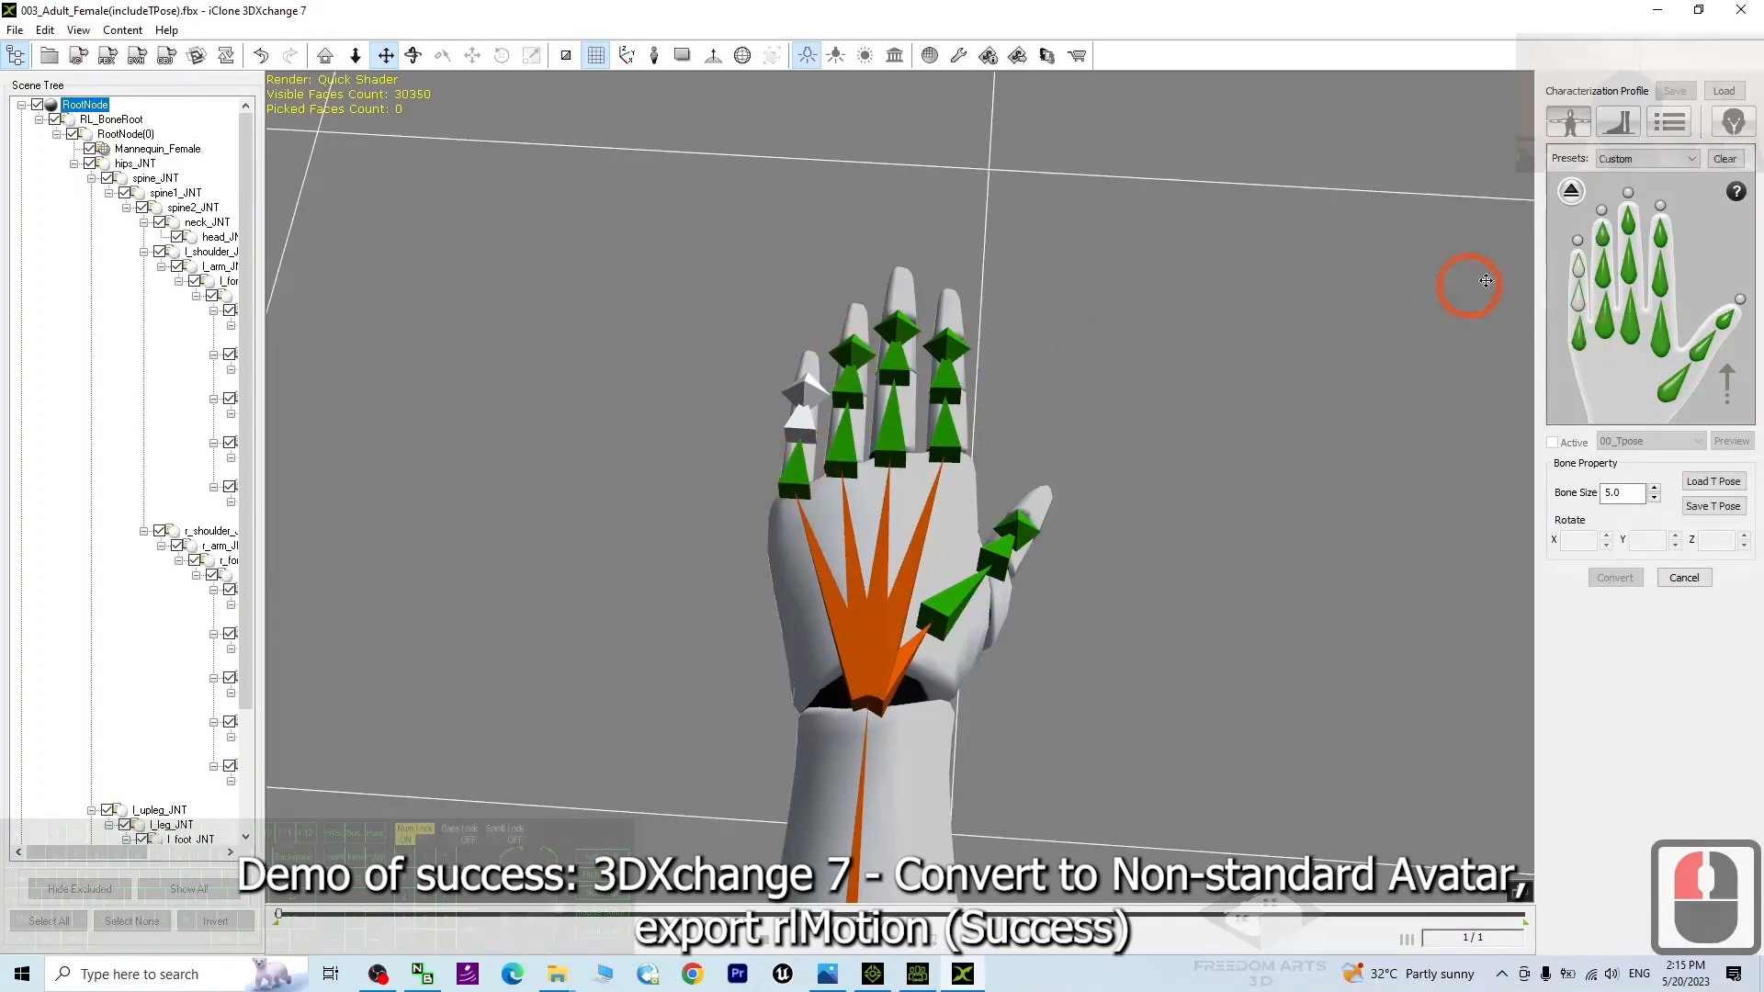
{"action": "left_click", "coordinate": [1584, 312]}
{"action": "left_click", "coordinate": [1298, 357]}
{"action": "left_click", "coordinate": [1621, 261]}
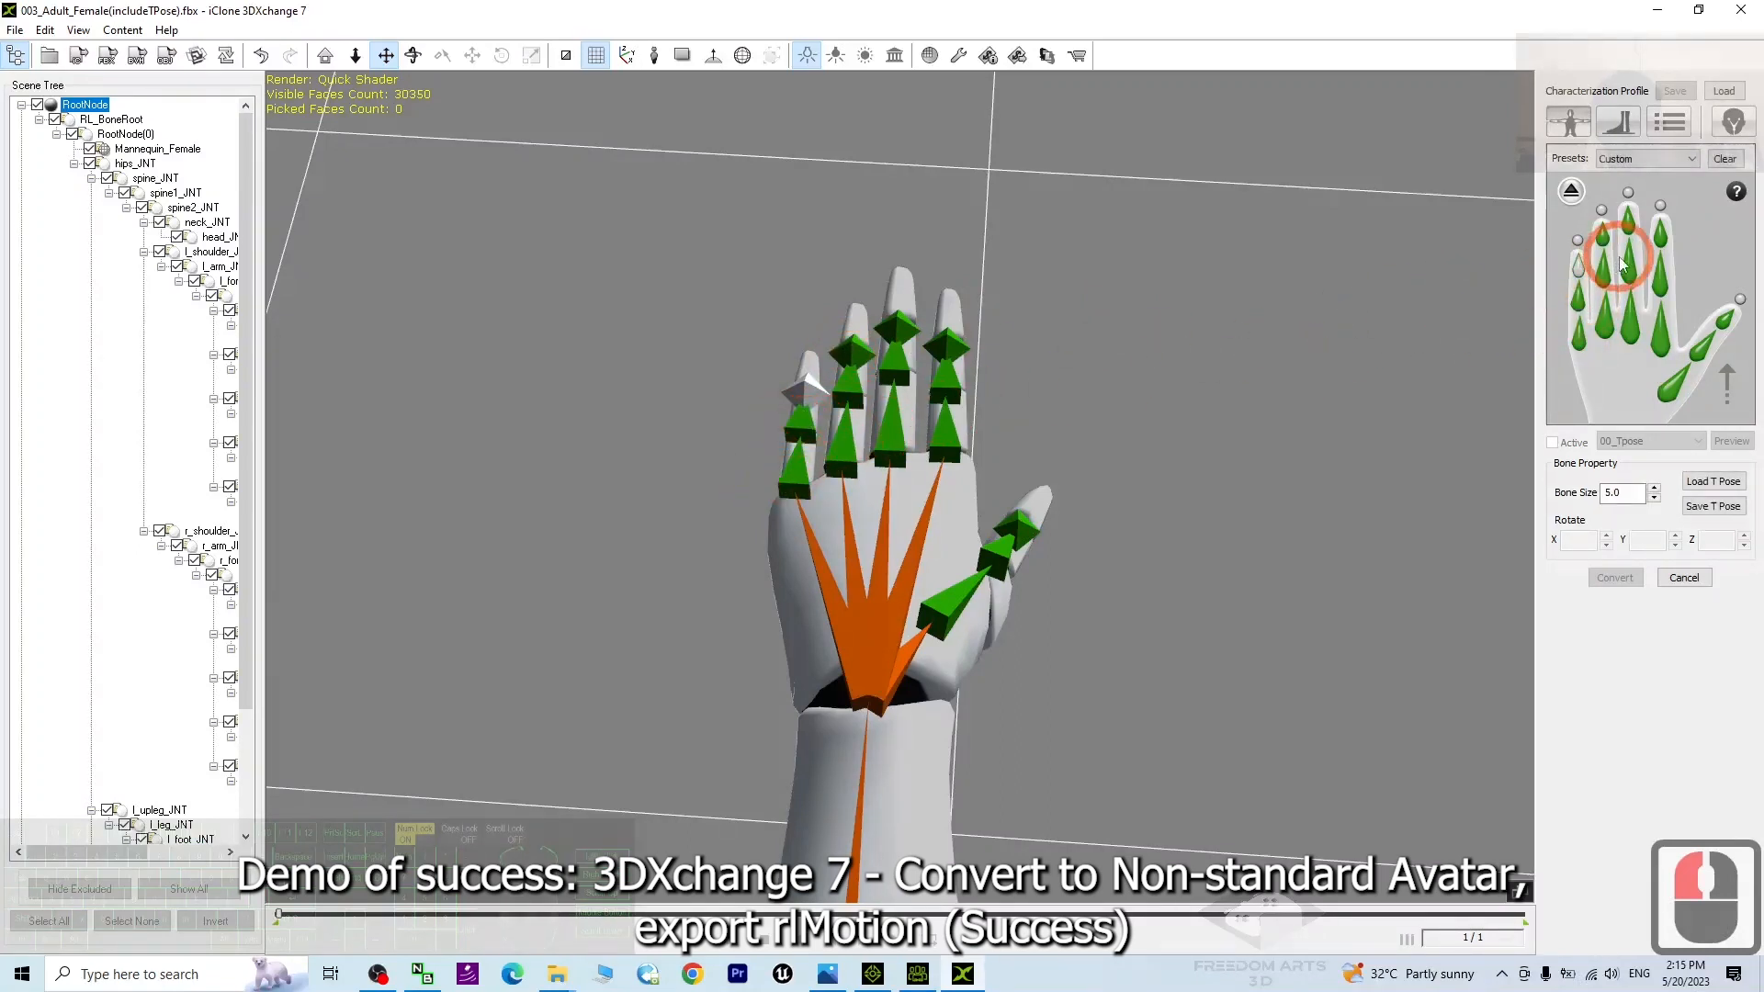
{"action": "left_click", "coordinate": [1145, 345]}
{"action": "left_click", "coordinate": [803, 399]}
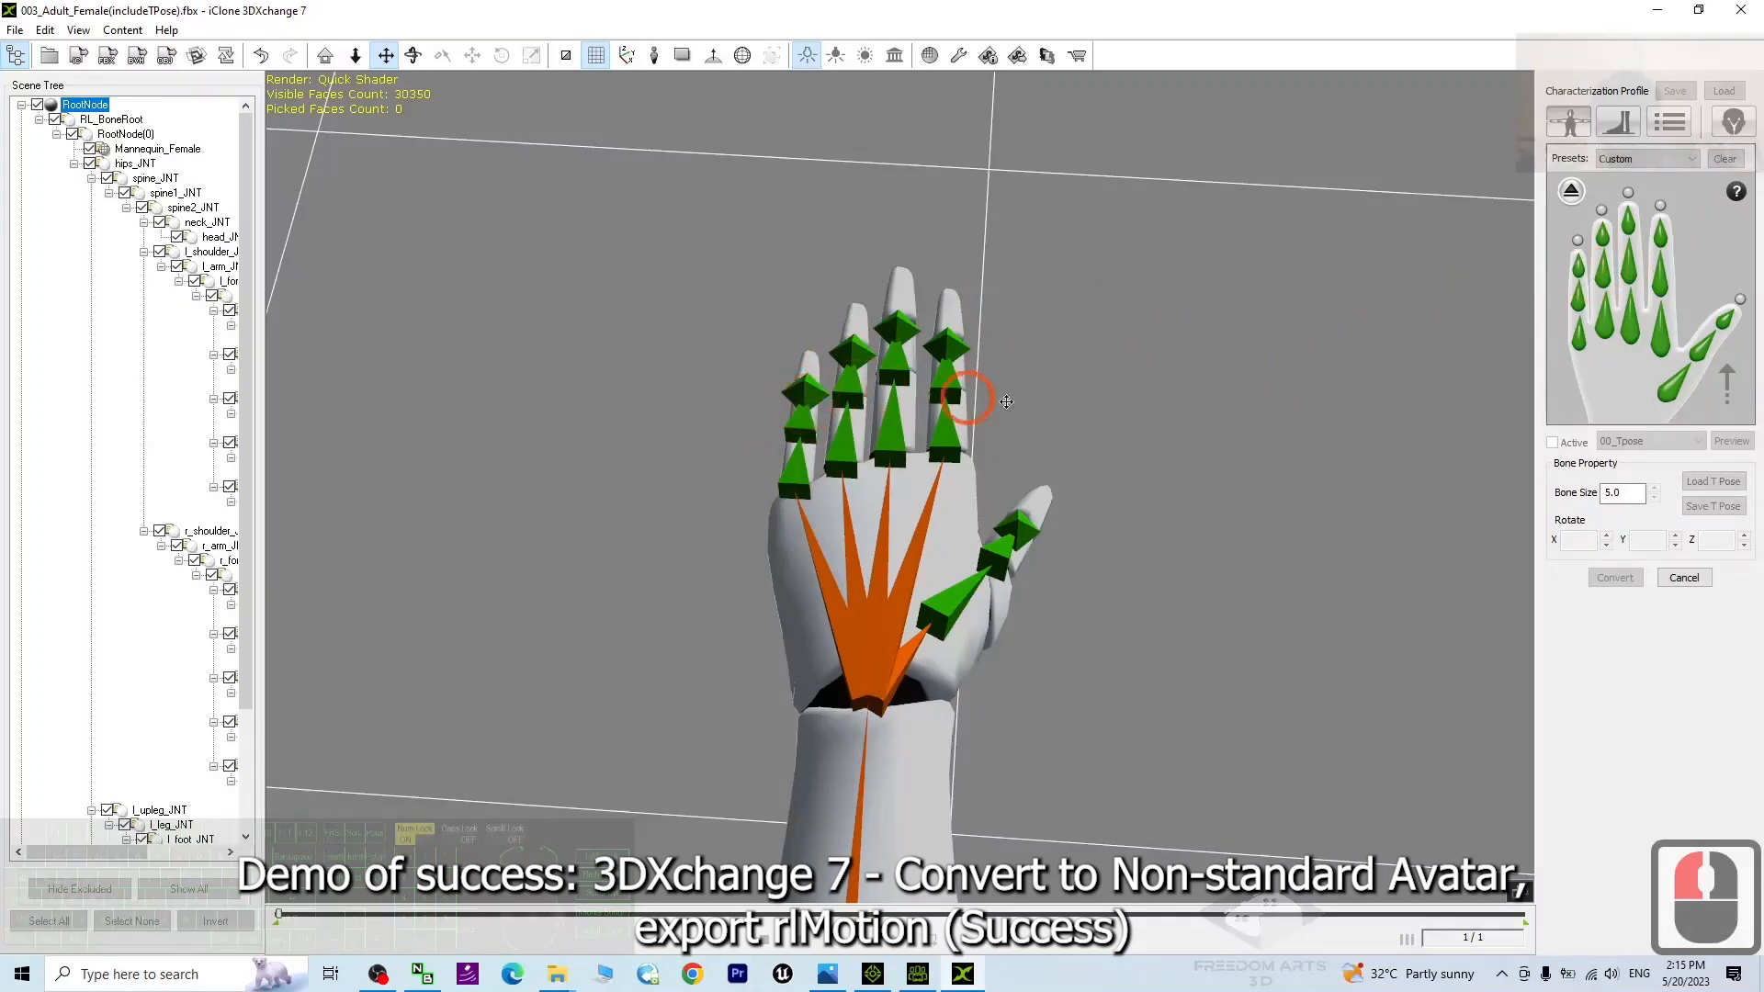
Return to the full-body bone map and assign the mannequin's right upper arm bone to its slot
{"action": "scroll", "coordinate": [984, 394], "scroll_direction": "down", "scroll_amount": 12}
{"action": "key", "text": "x"}
{"action": "key", "text": "c"}
{"action": "left_click_drag", "start_coordinate": [1079, 570], "coordinate": [1019, 24]}
{"action": "scroll", "coordinate": [953, 350], "scroll_direction": "up", "scroll_amount": 7}
{"action": "scroll", "coordinate": [952, 350], "scroll_direction": "up", "scroll_amount": 4}
{"action": "key", "text": "x"}
{"action": "left_click_drag", "start_coordinate": [841, 349], "coordinate": [1530, 225]}
{"action": "key", "text": "c"}
{"action": "key", "text": "c"}
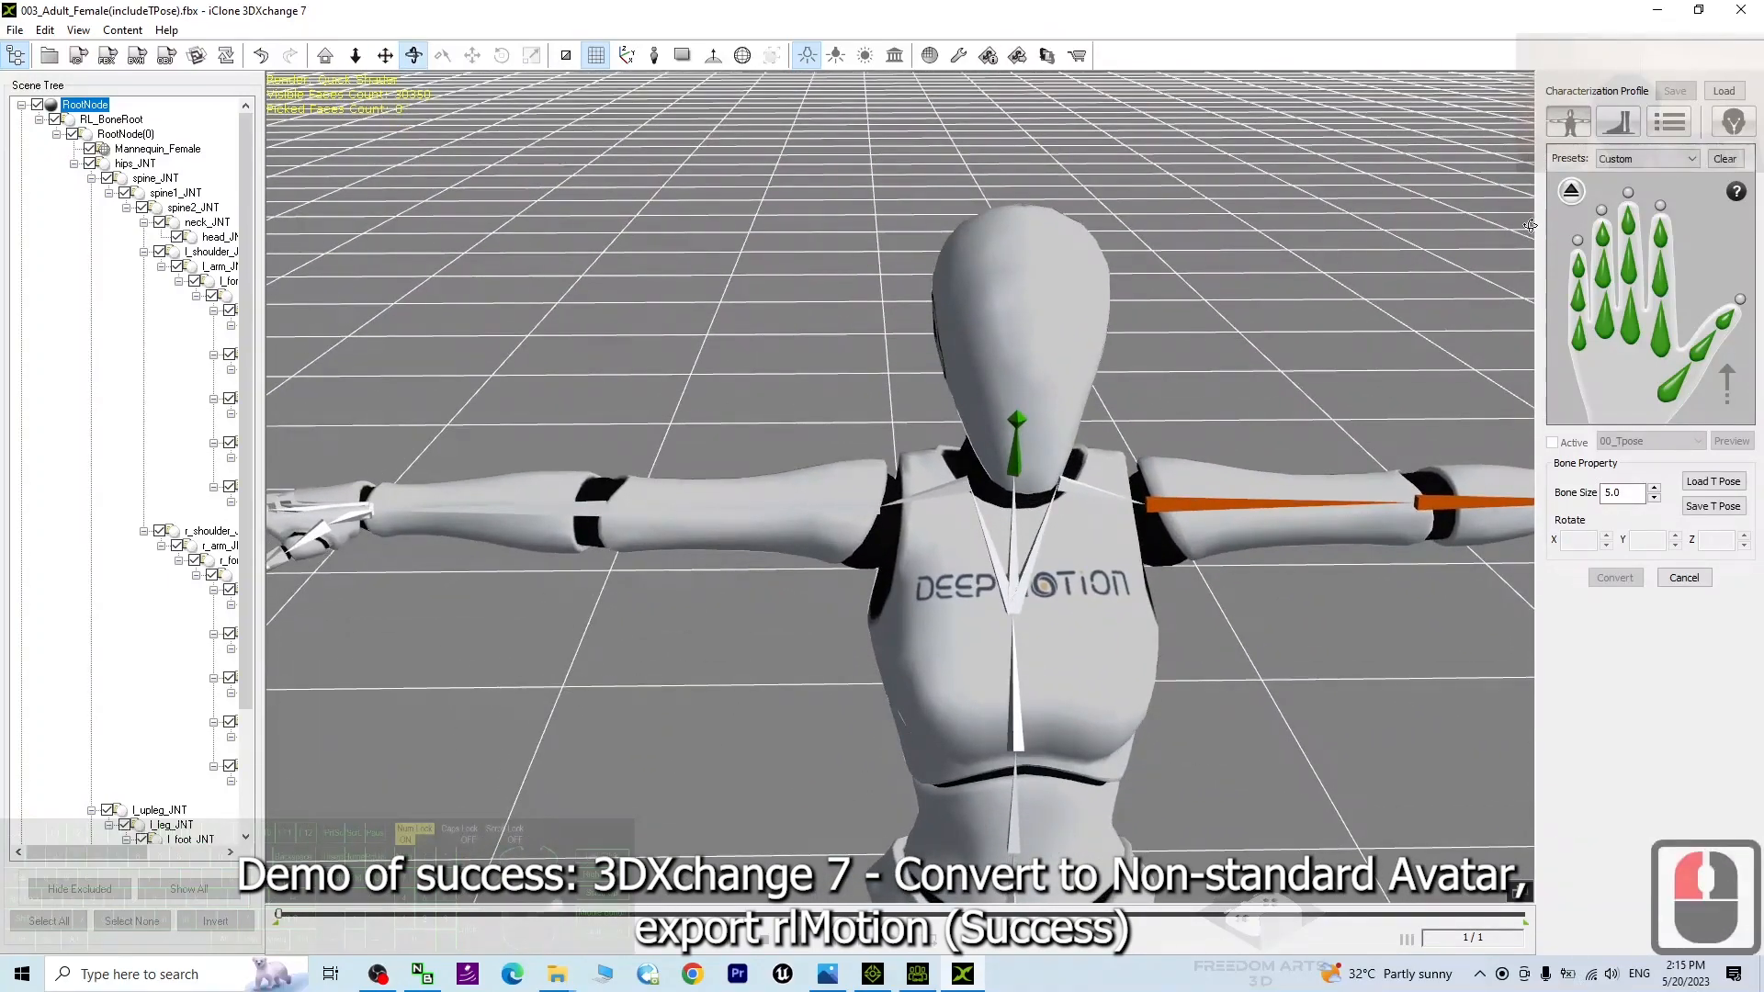
{"action": "double_click", "coordinate": [1573, 193]}
{"action": "left_click", "coordinate": [1634, 247]}
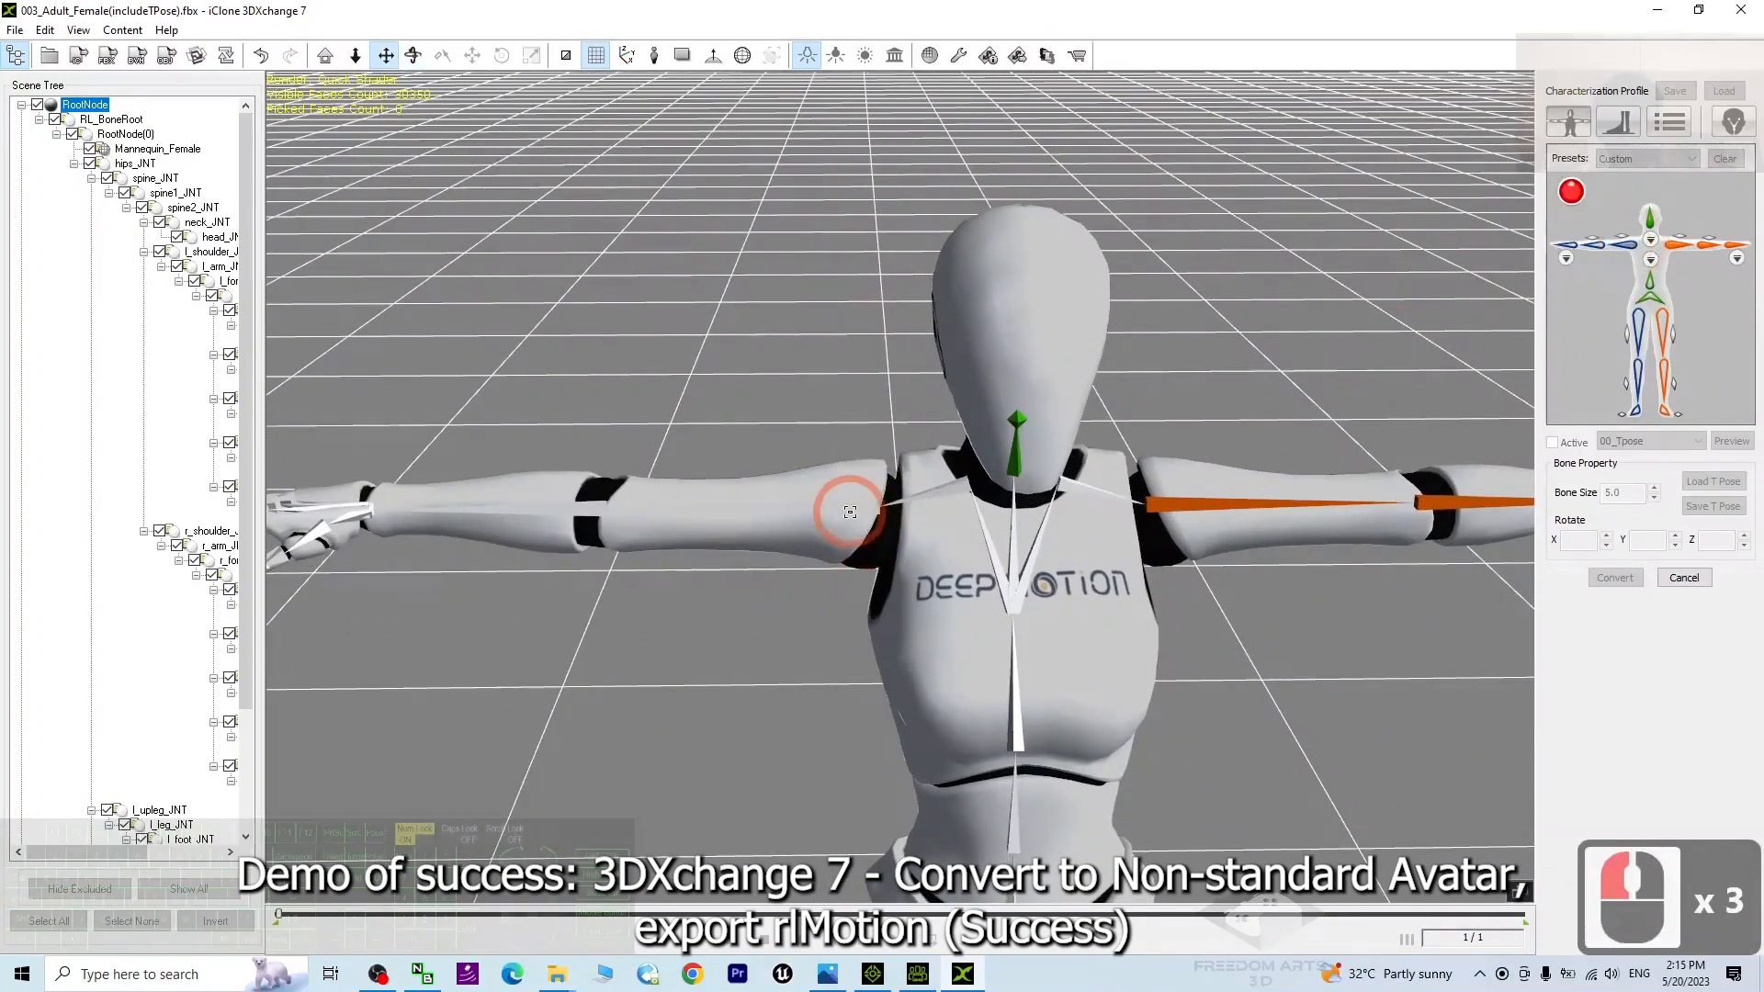
{"action": "left_click", "coordinate": [851, 509]}
Assign the mannequin's right forearm bone to the right forearm slot
{"action": "key", "text": "x"}
{"action": "key", "text": "c"}
{"action": "left_click_drag", "start_coordinate": [796, 565], "coordinate": [1475, 305]}
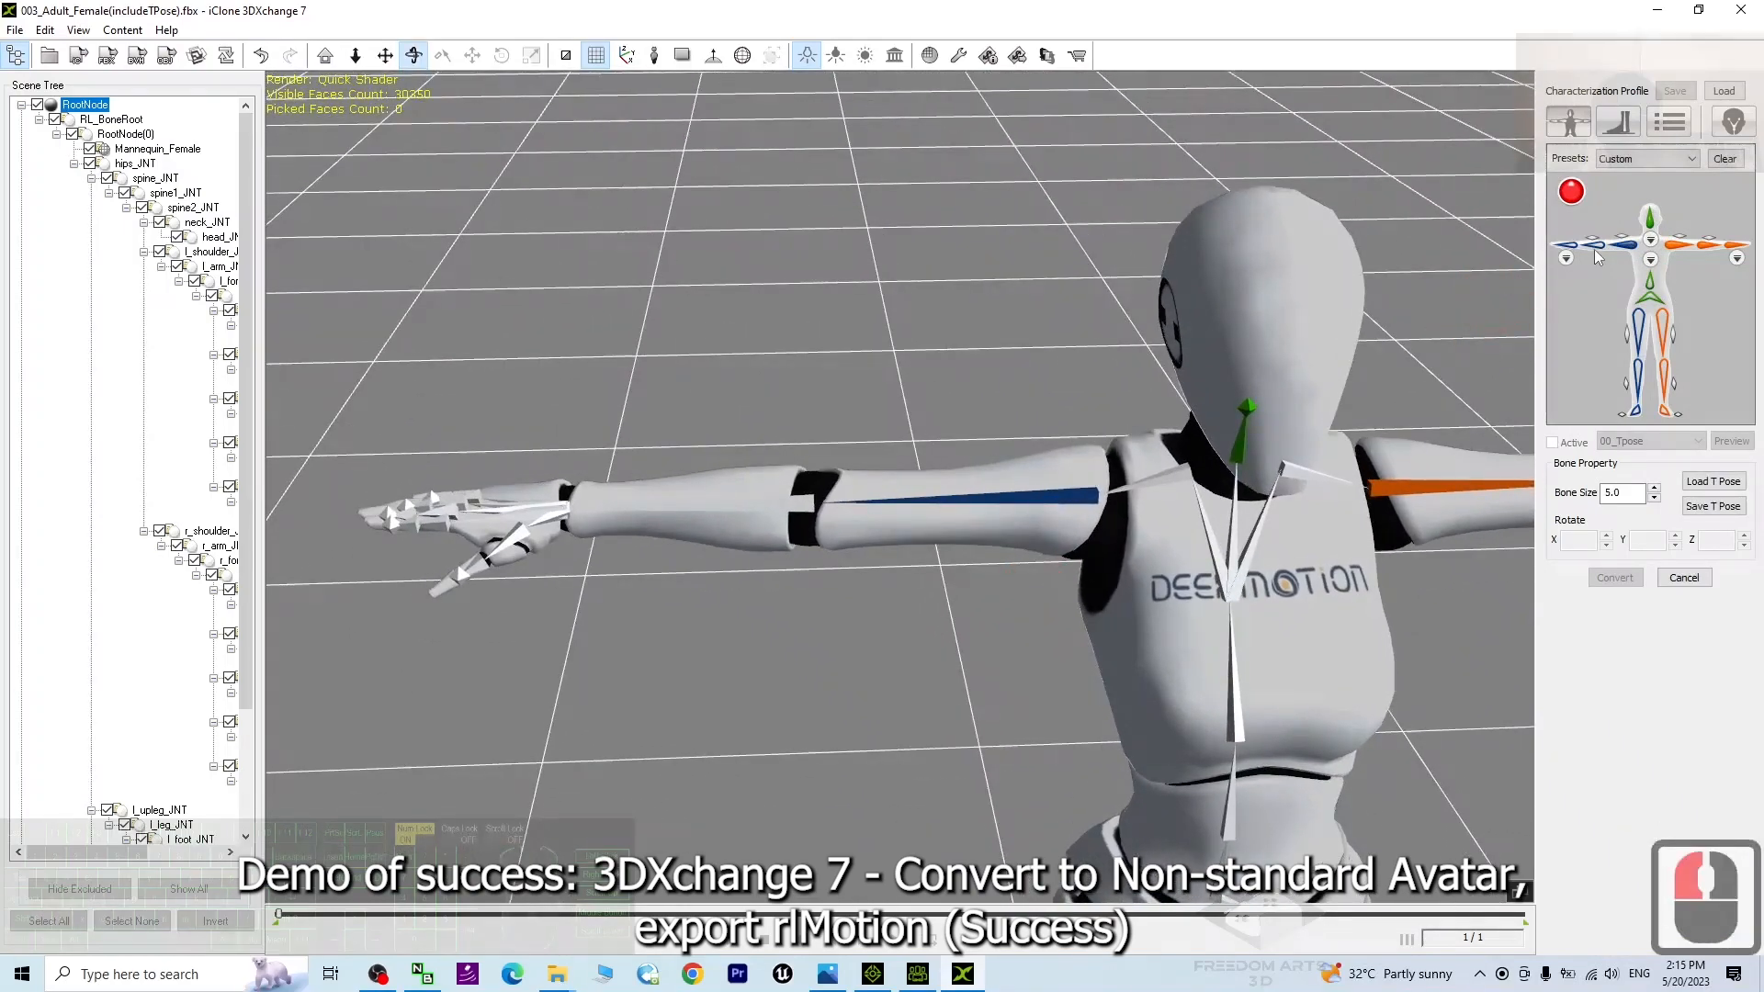
{"action": "left_click", "coordinate": [819, 433]}
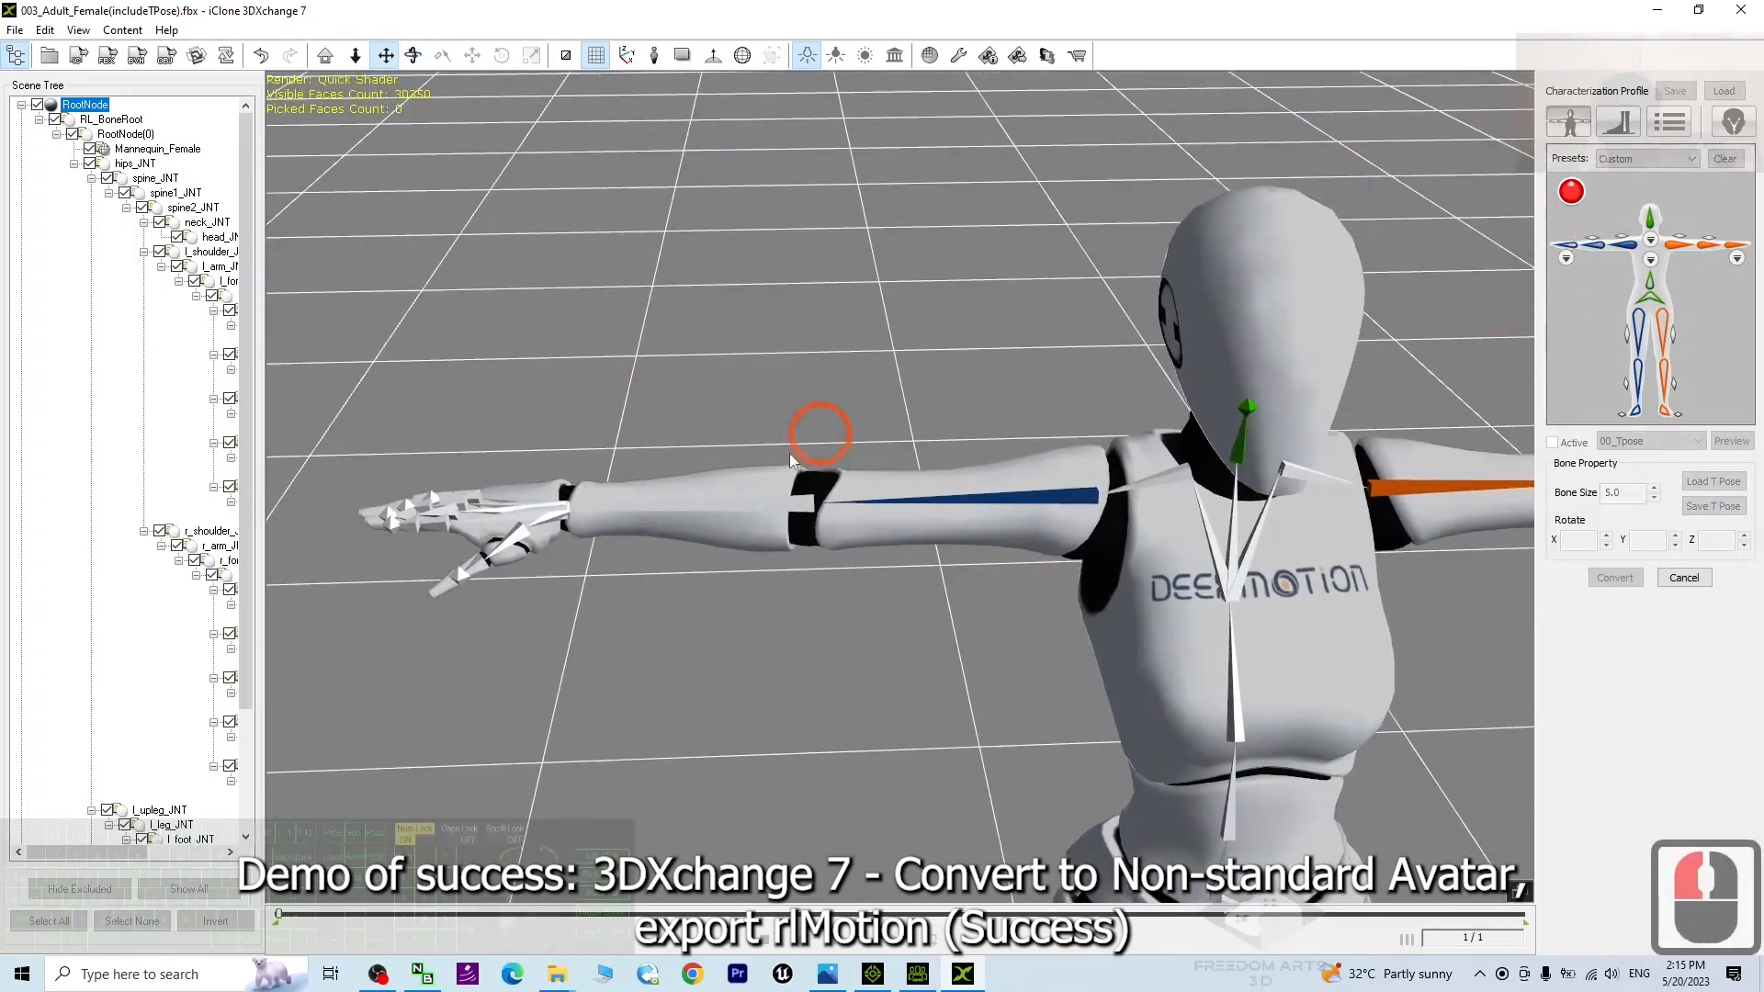
{"action": "left_click", "coordinate": [770, 501]}
Assign the mannequin's right hand bone to the right hand slot
{"action": "key", "text": "c"}
{"action": "left_click_drag", "start_coordinate": [965, 354], "coordinate": [1373, 739]}
{"action": "scroll", "coordinate": [1155, 324], "scroll_direction": "up", "scroll_amount": 2}
{"action": "key", "text": "x"}
{"action": "left_click_drag", "start_coordinate": [1181, 286], "coordinate": [1164, 606]}
{"action": "left_click", "coordinate": [1573, 249]}
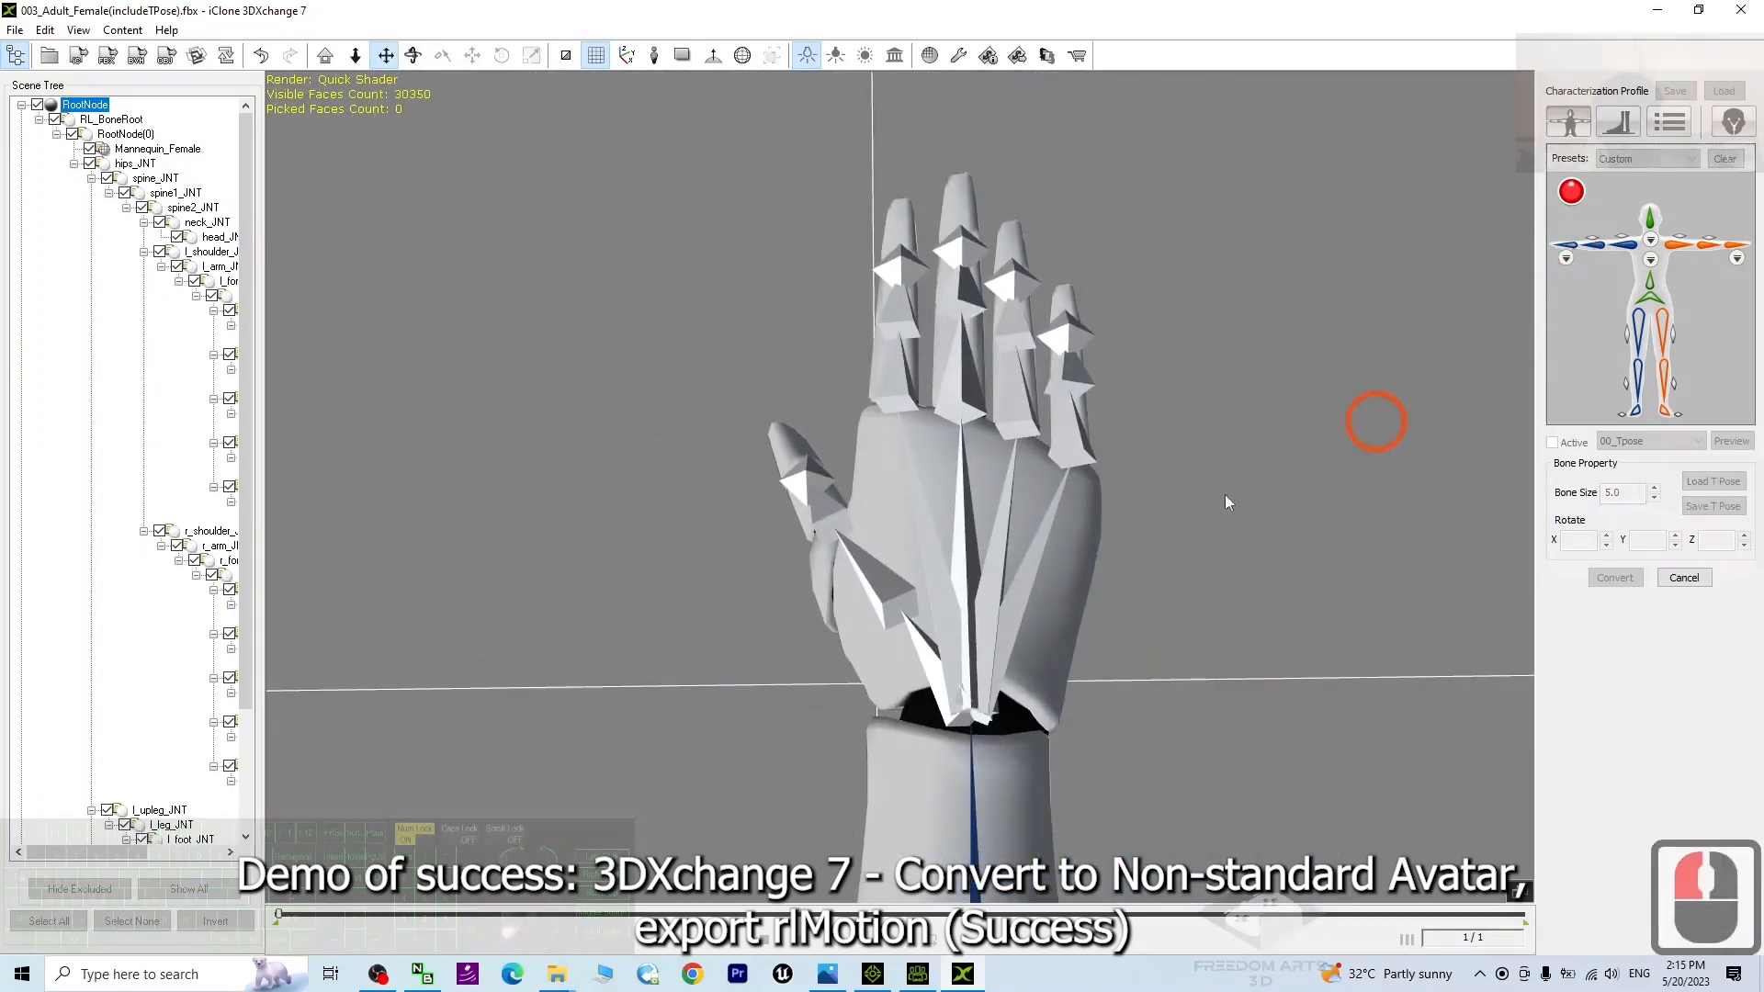
{"action": "double_click", "coordinate": [1001, 604]}
Open the right hand's bone map and assign the three right thumb bones to the matching slots, from base to tip
{"action": "left_click", "coordinate": [1565, 261]}
{"action": "left_click", "coordinate": [1616, 382]}
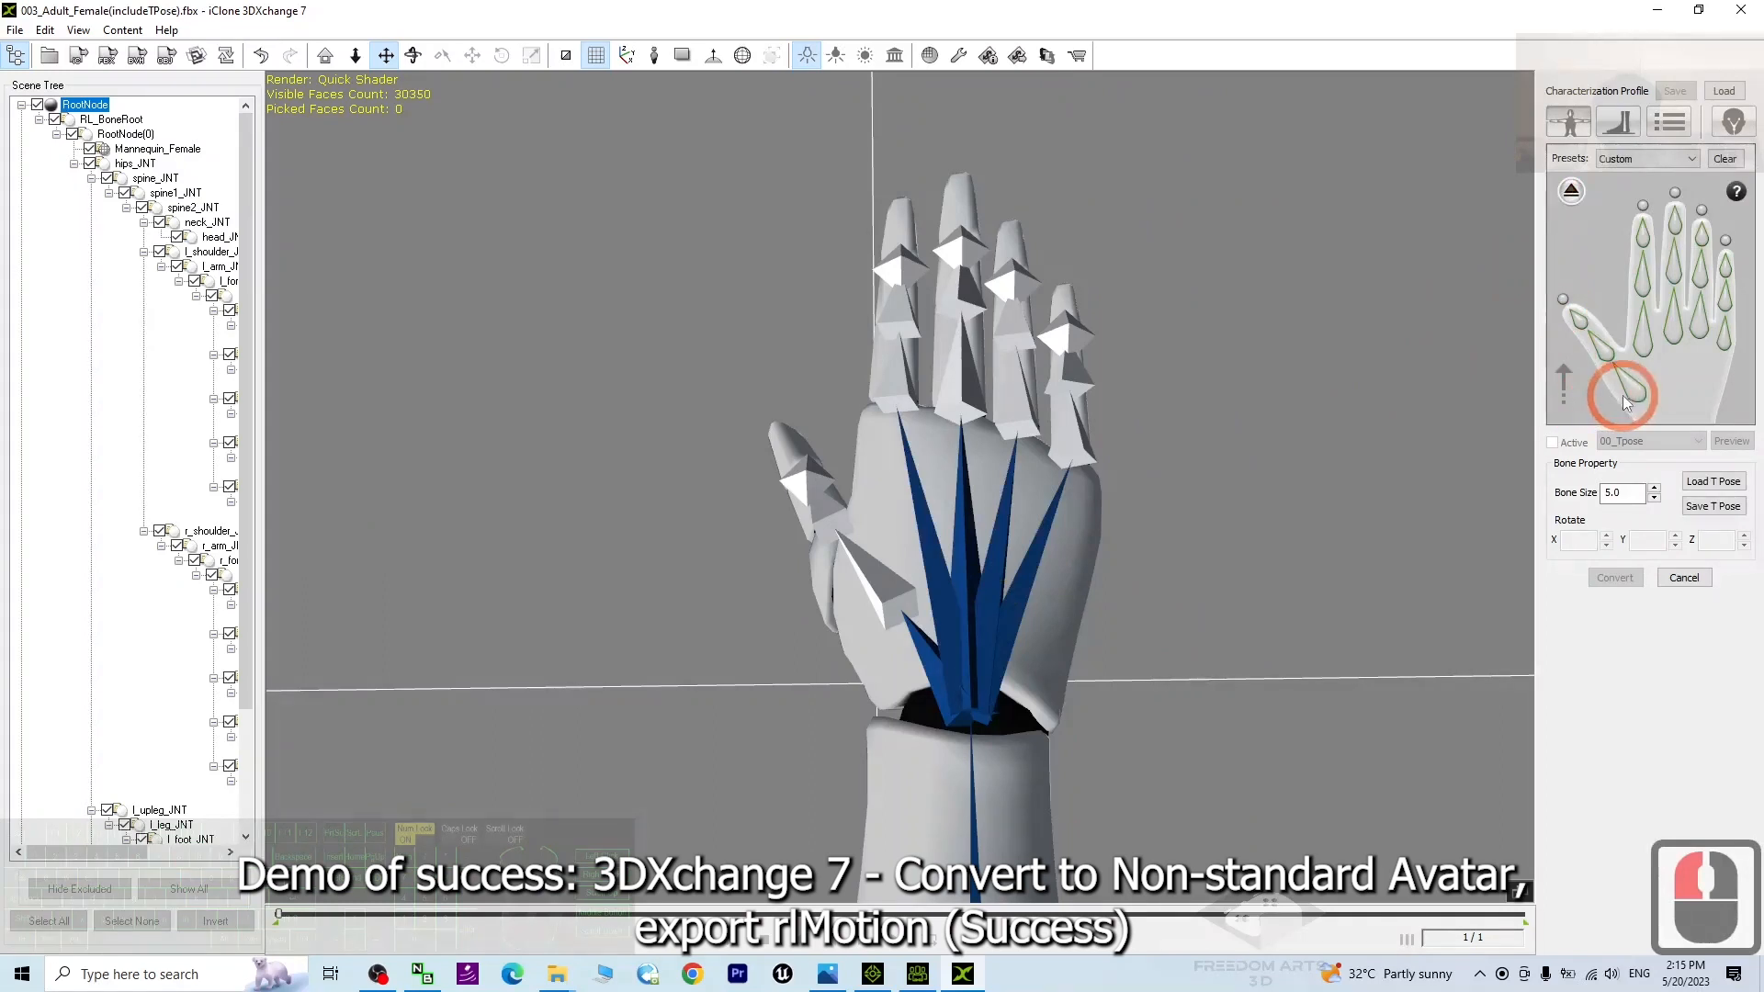
{"action": "left_click", "coordinate": [887, 593]}
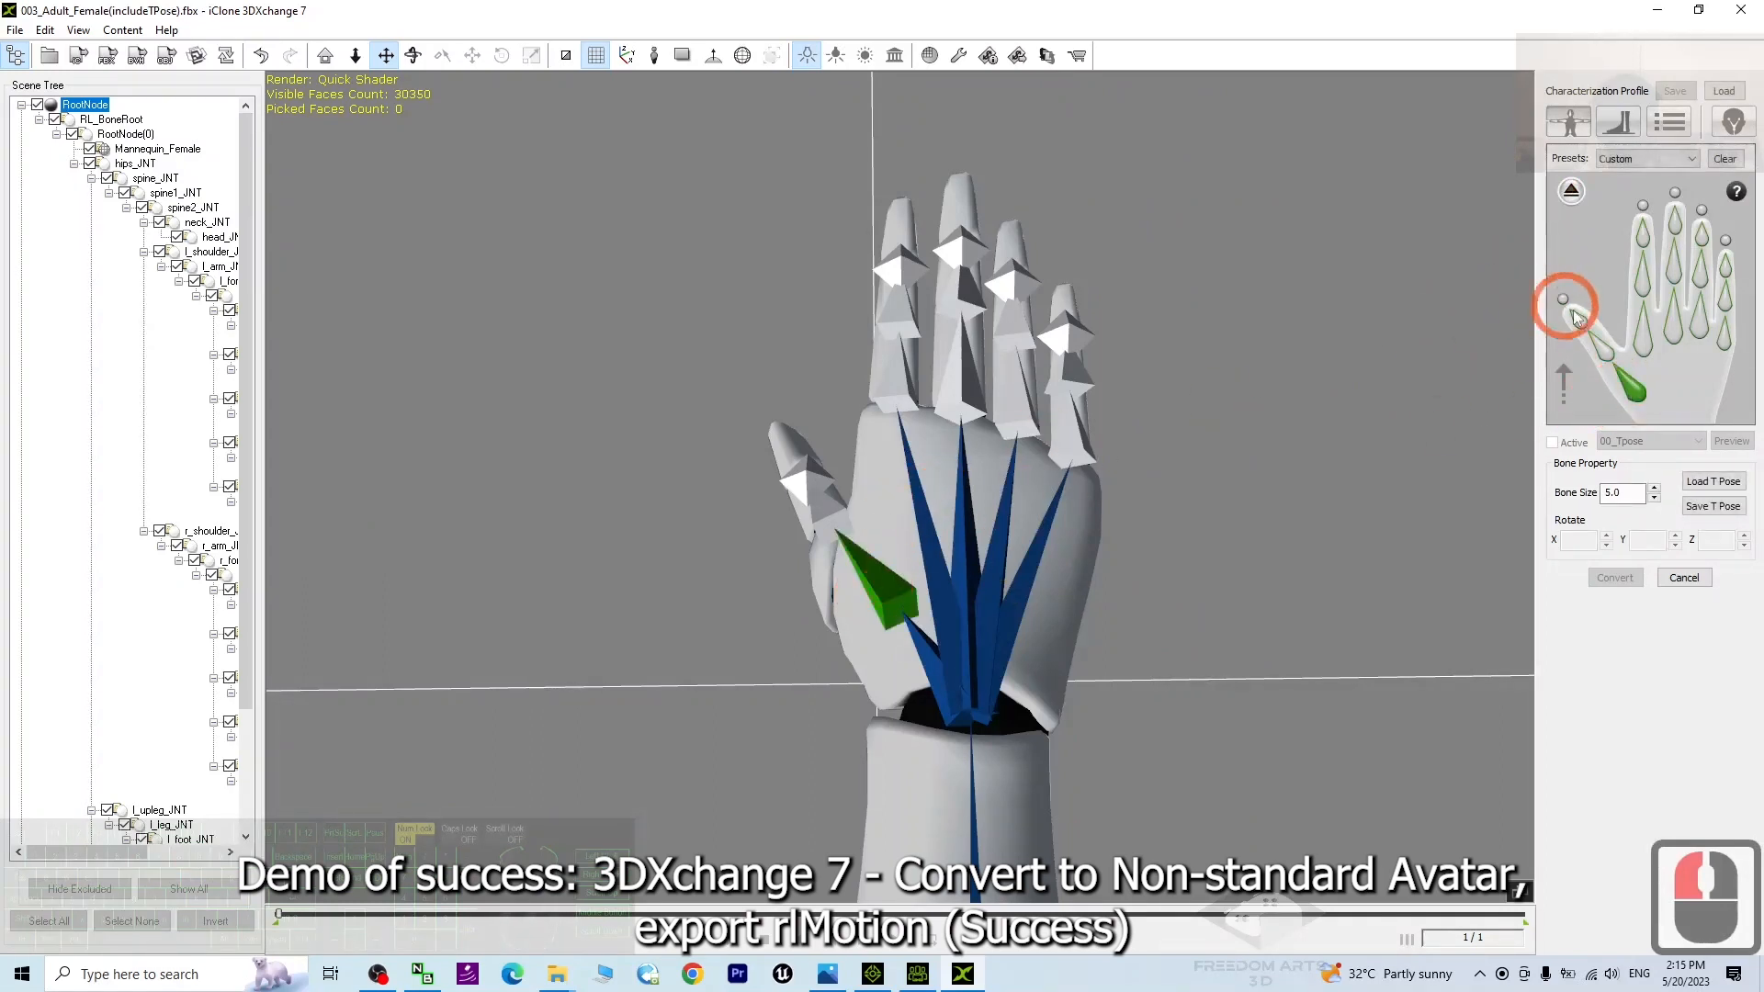
{"action": "double_click", "coordinate": [1600, 343]}
{"action": "left_click", "coordinate": [824, 515]}
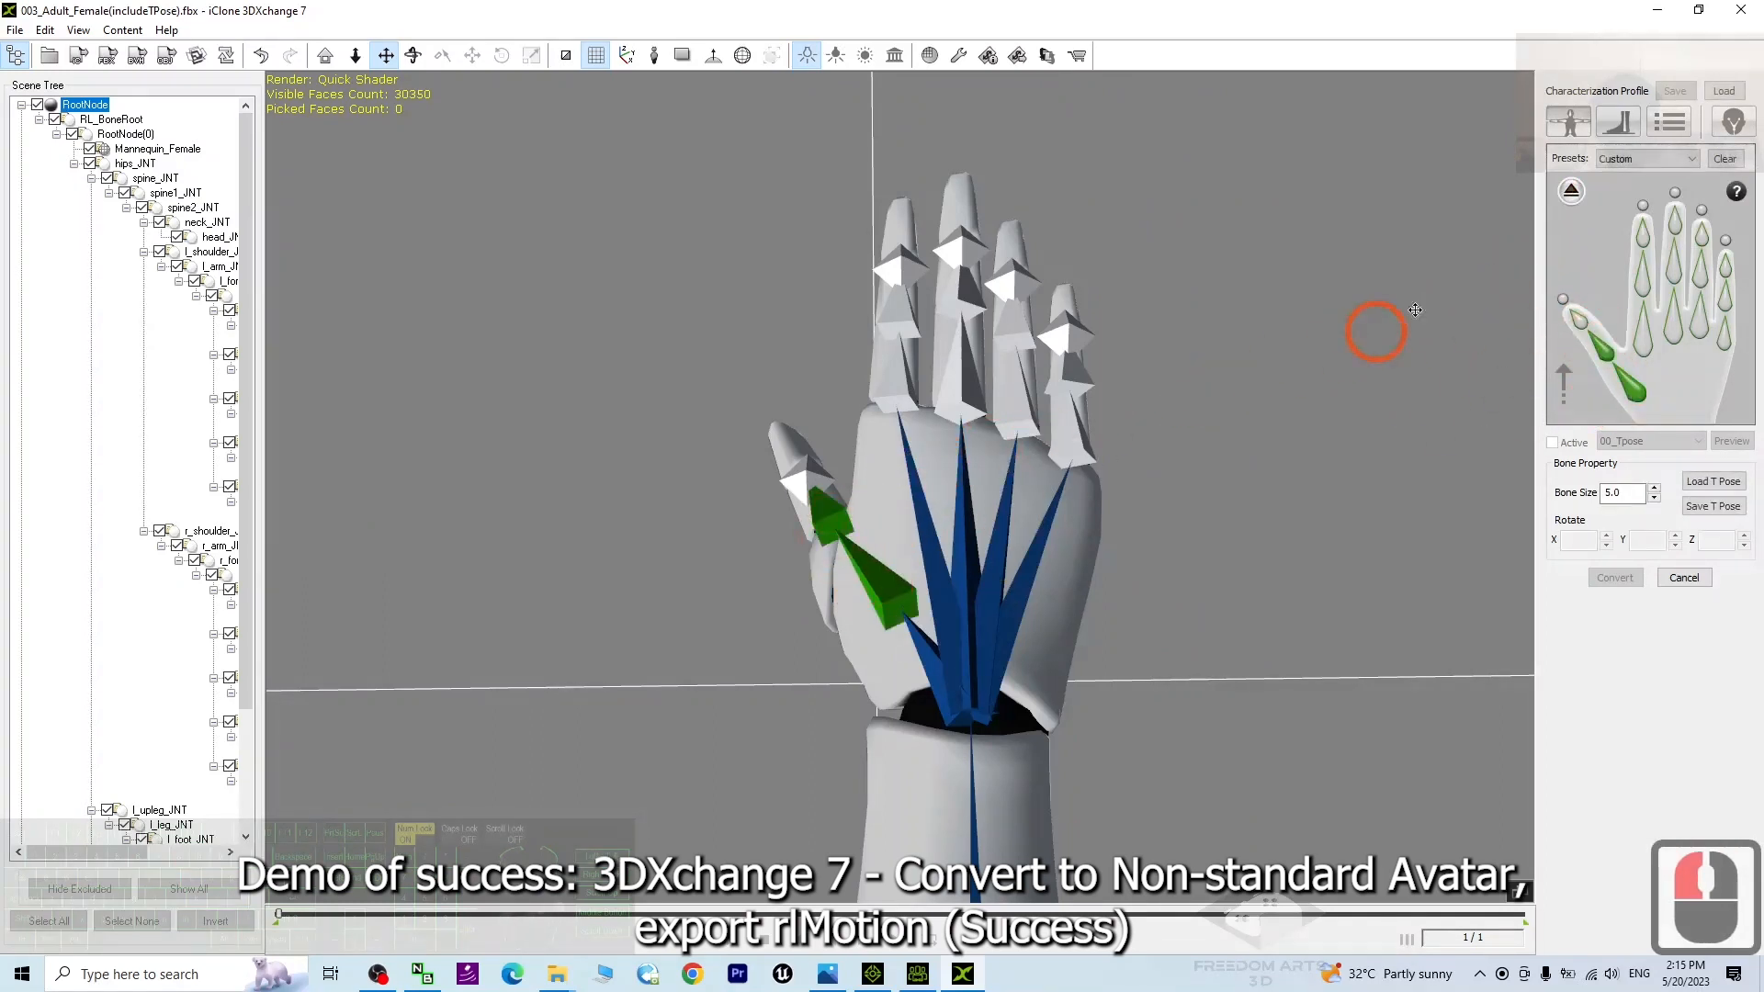
{"action": "left_click", "coordinate": [1579, 333]}
{"action": "left_click", "coordinate": [782, 486]}
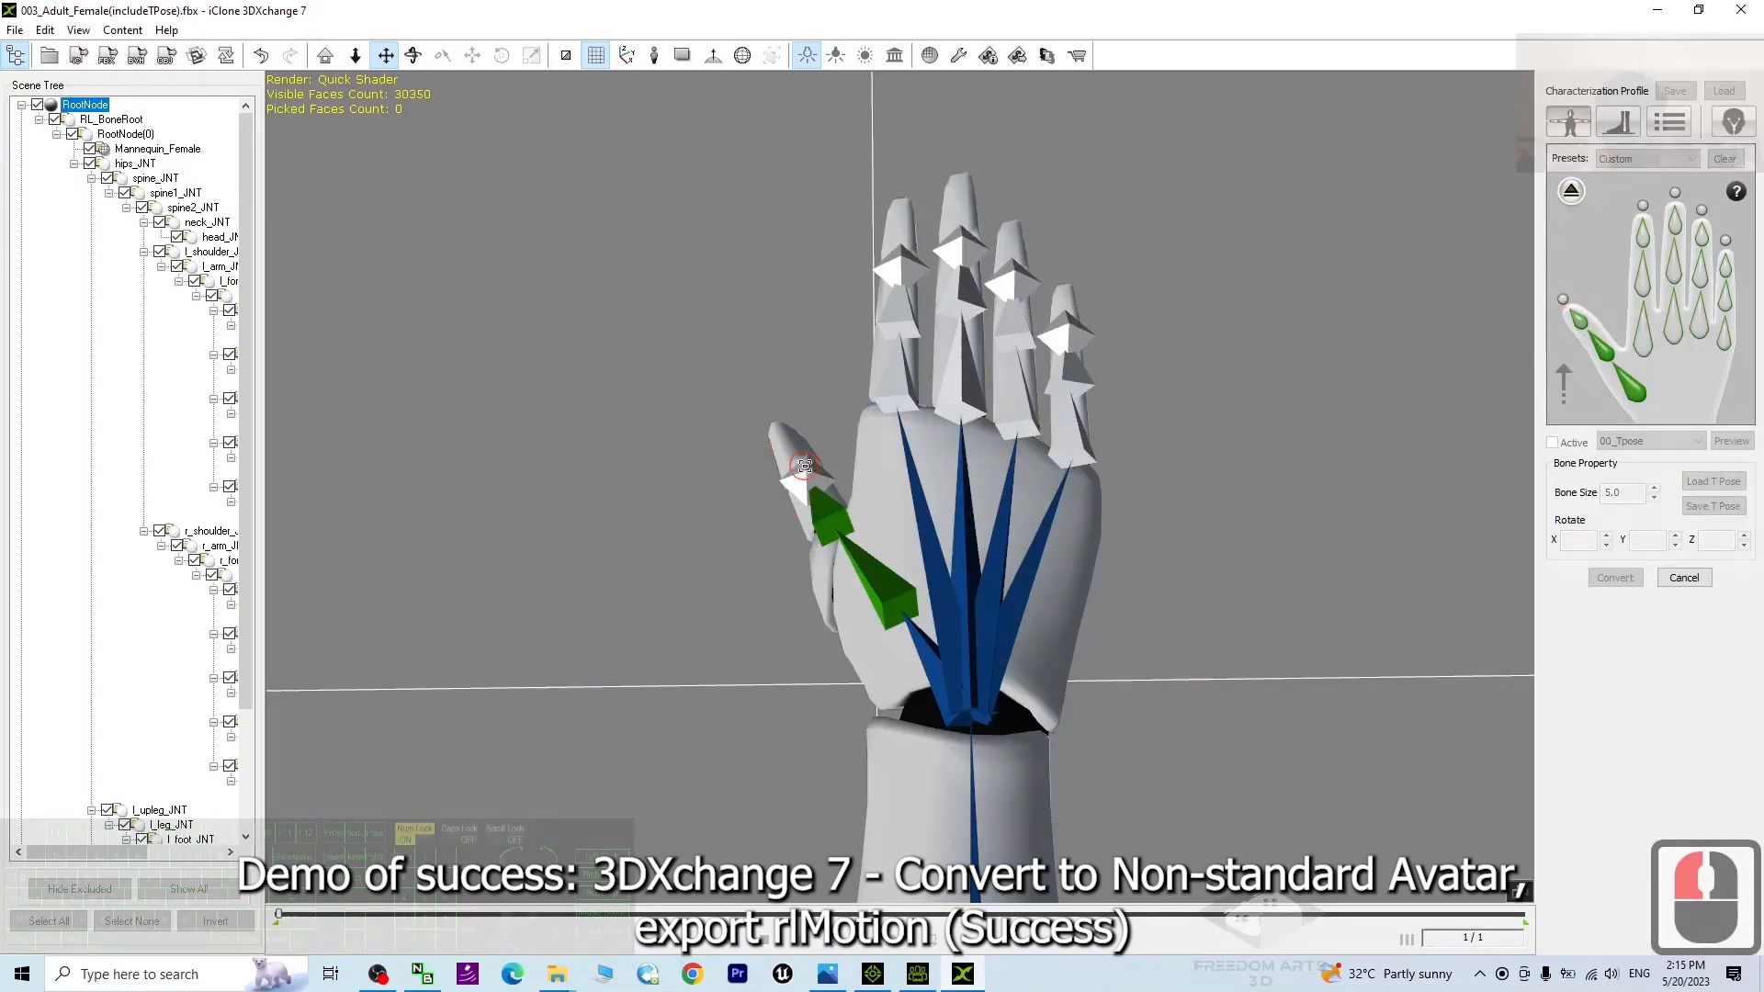
Assign the three right index finger bones to the matching slots, from base to tip
{"action": "left_click", "coordinate": [1646, 345]}
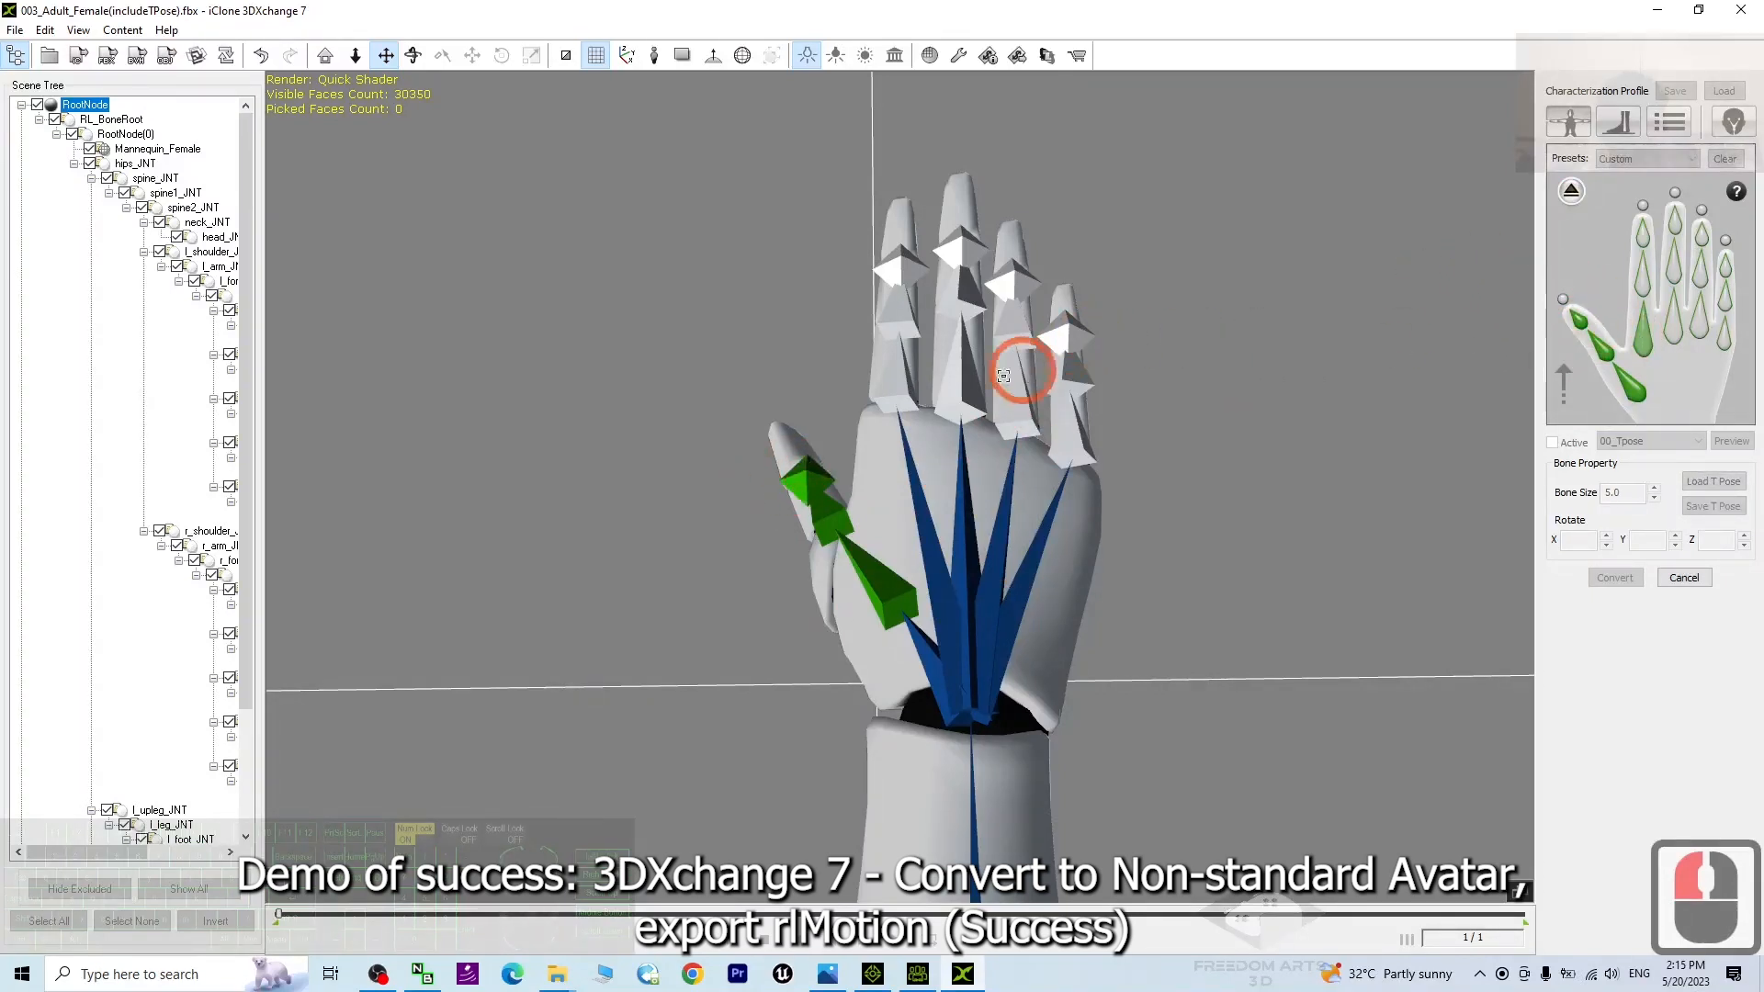
{"action": "left_click", "coordinate": [886, 391]}
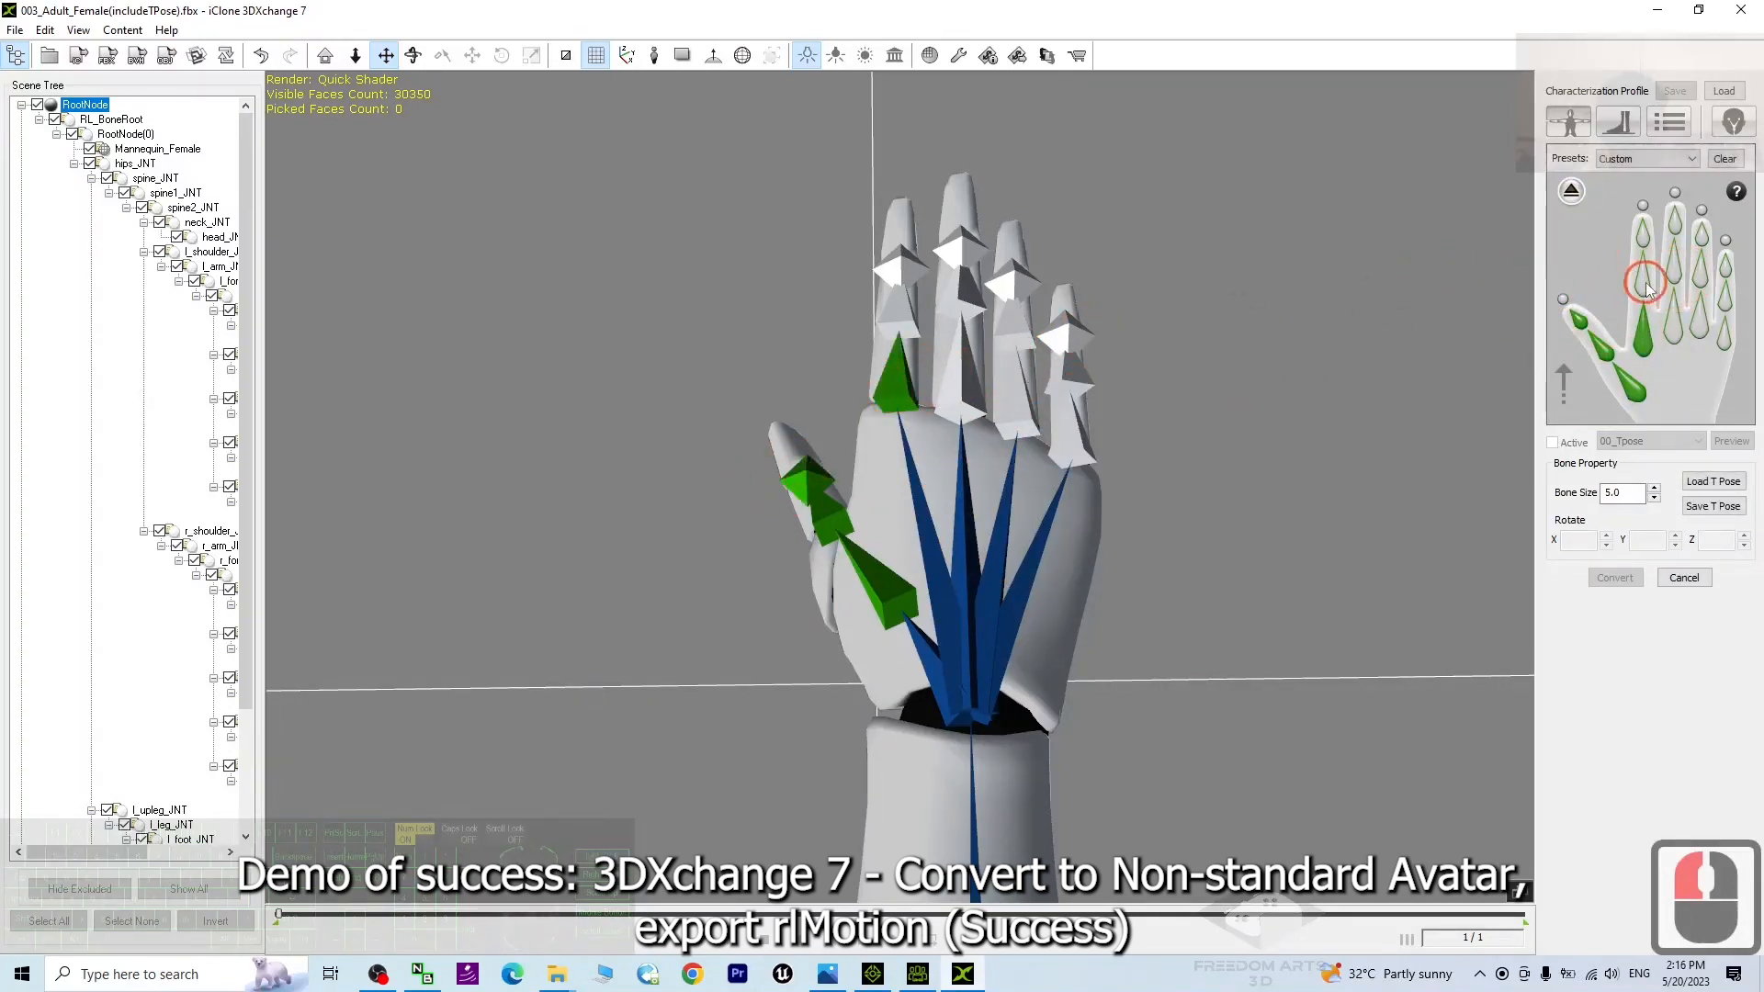
{"action": "left_click", "coordinate": [895, 292]}
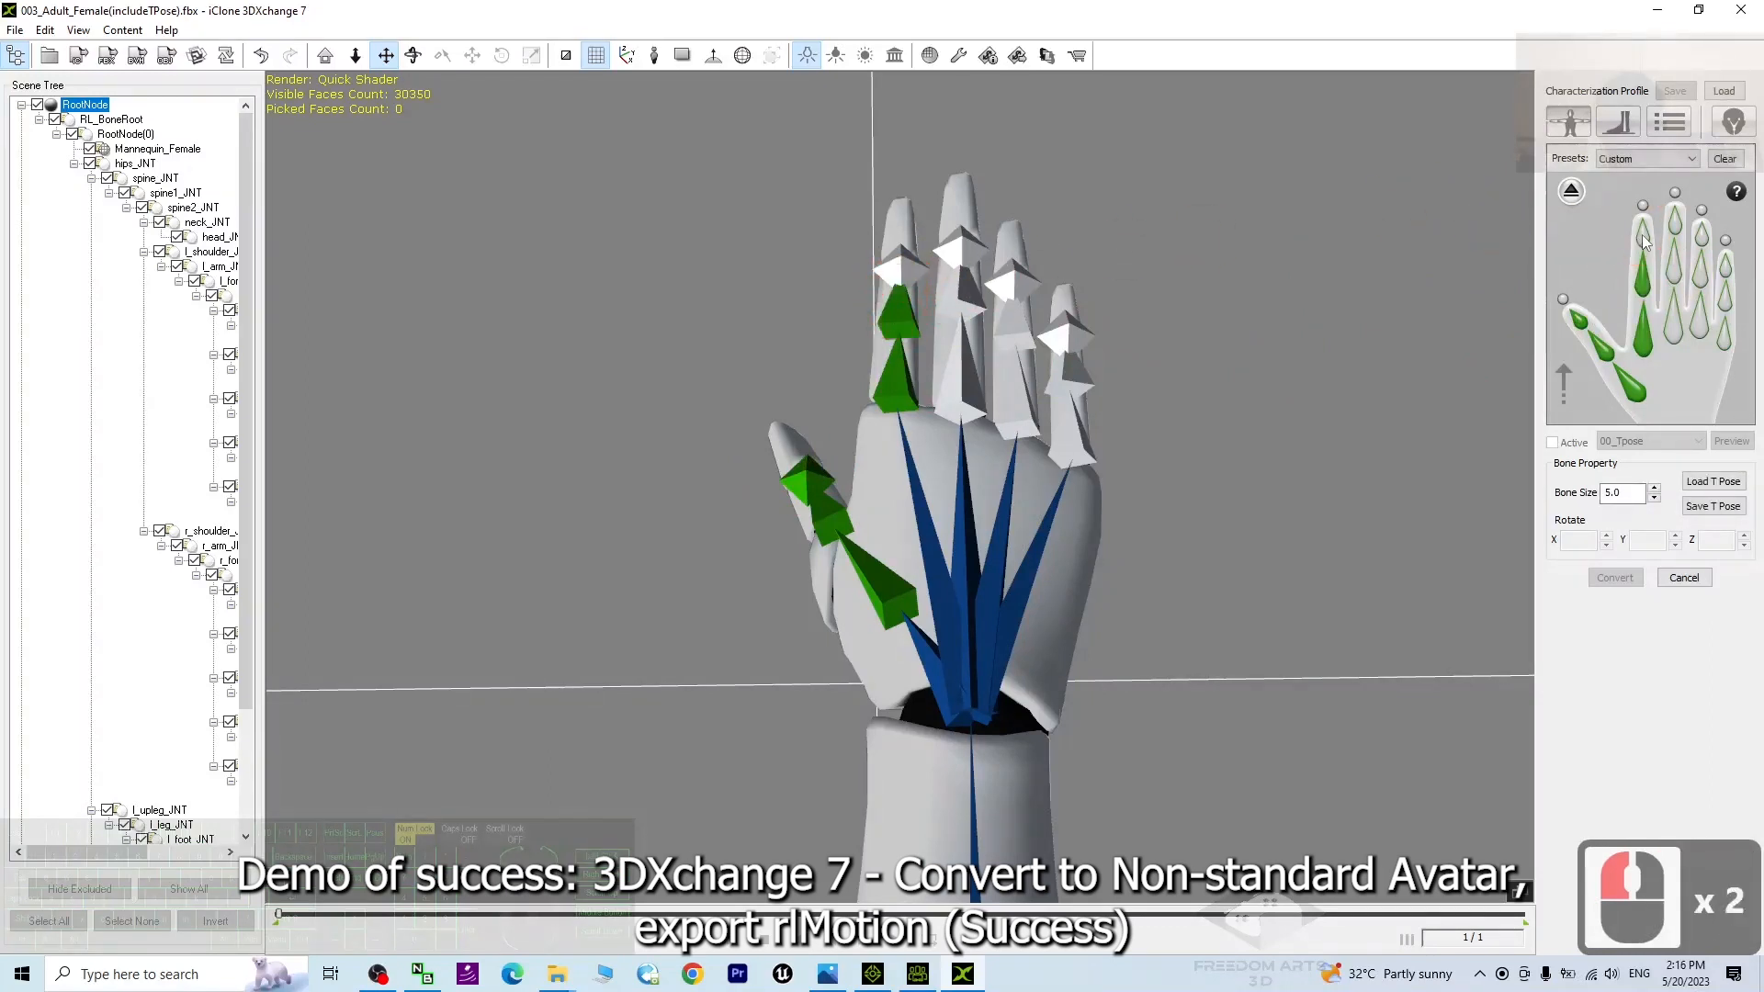
{"action": "left_click", "coordinate": [1645, 241]}
{"action": "left_click", "coordinate": [891, 261]}
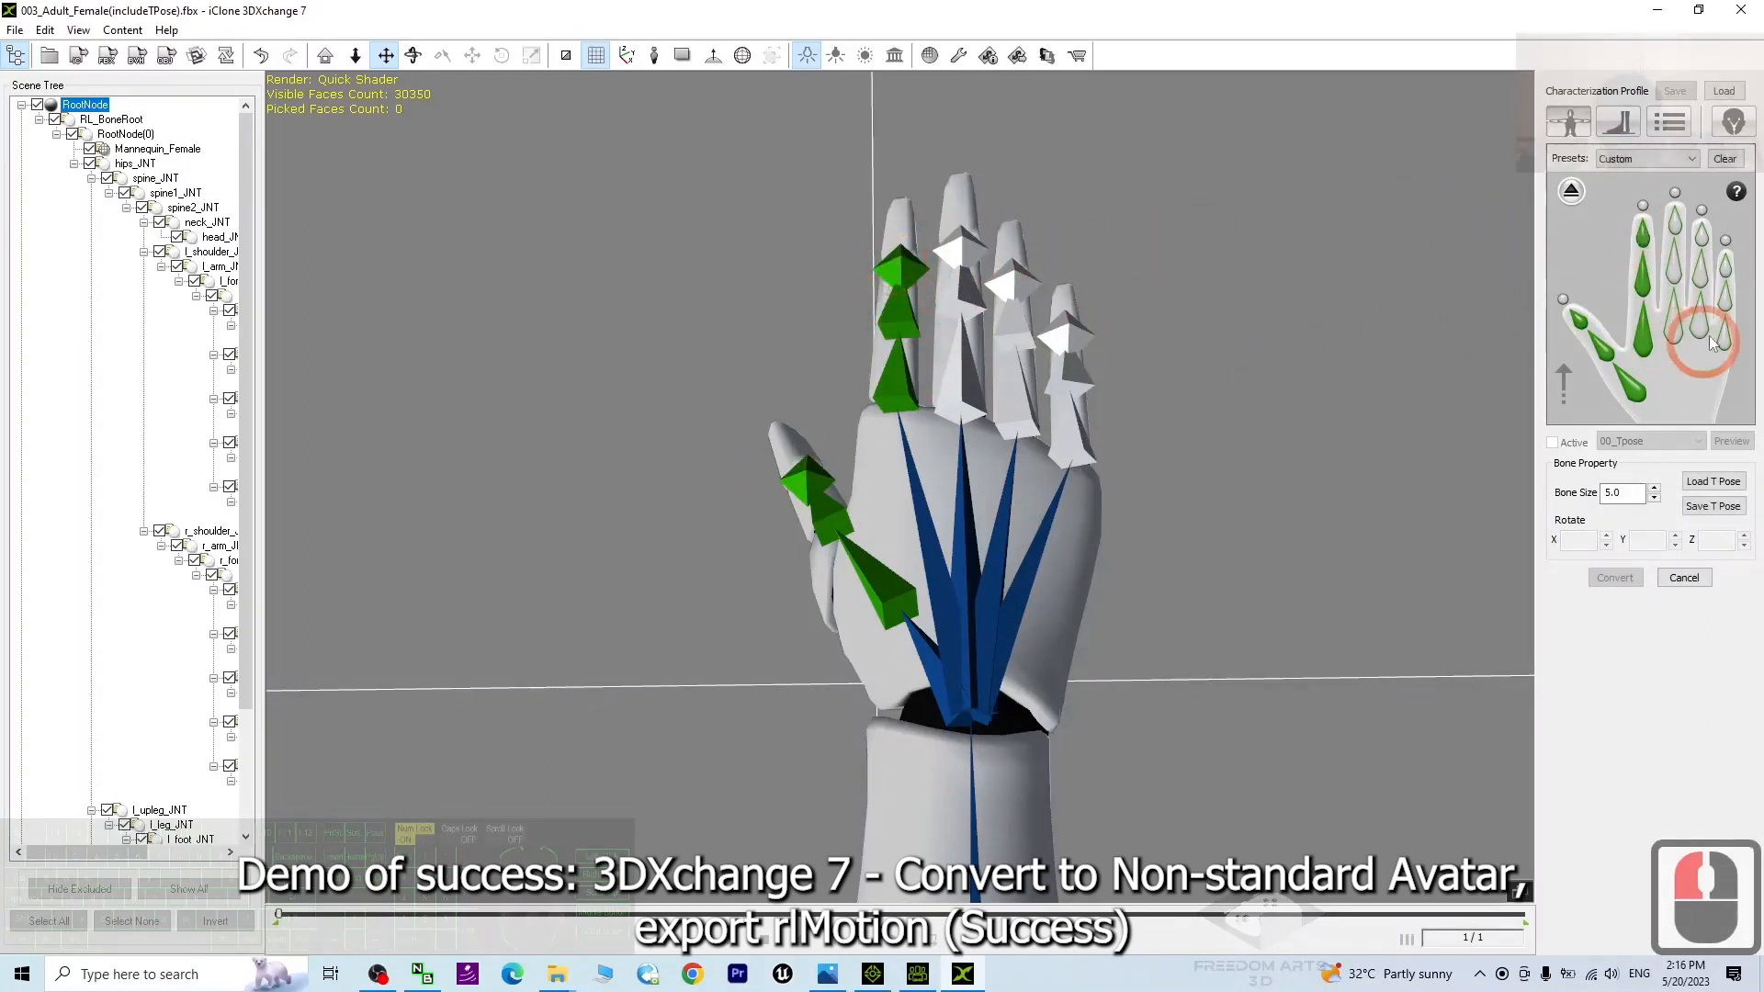
Assign the three right middle finger bones to the matching slots, from base to tip
{"action": "double_click", "coordinate": [1670, 338]}
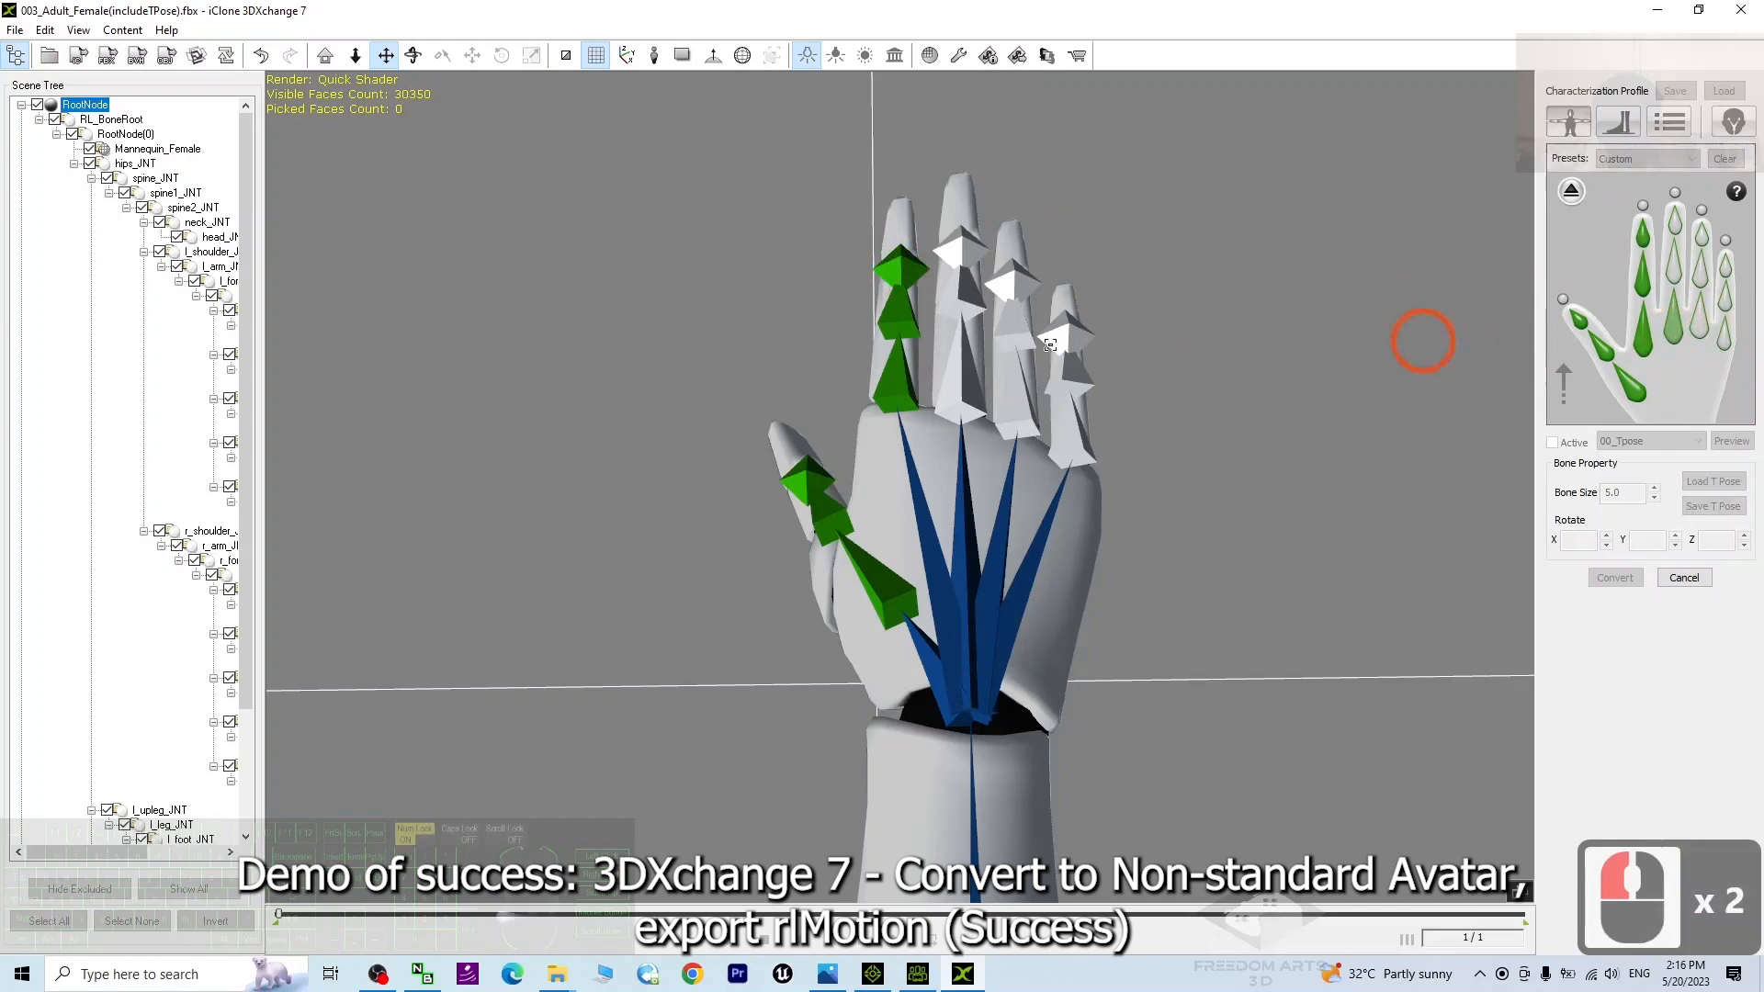
{"action": "left_click", "coordinate": [962, 366]}
{"action": "left_click", "coordinate": [1671, 275]}
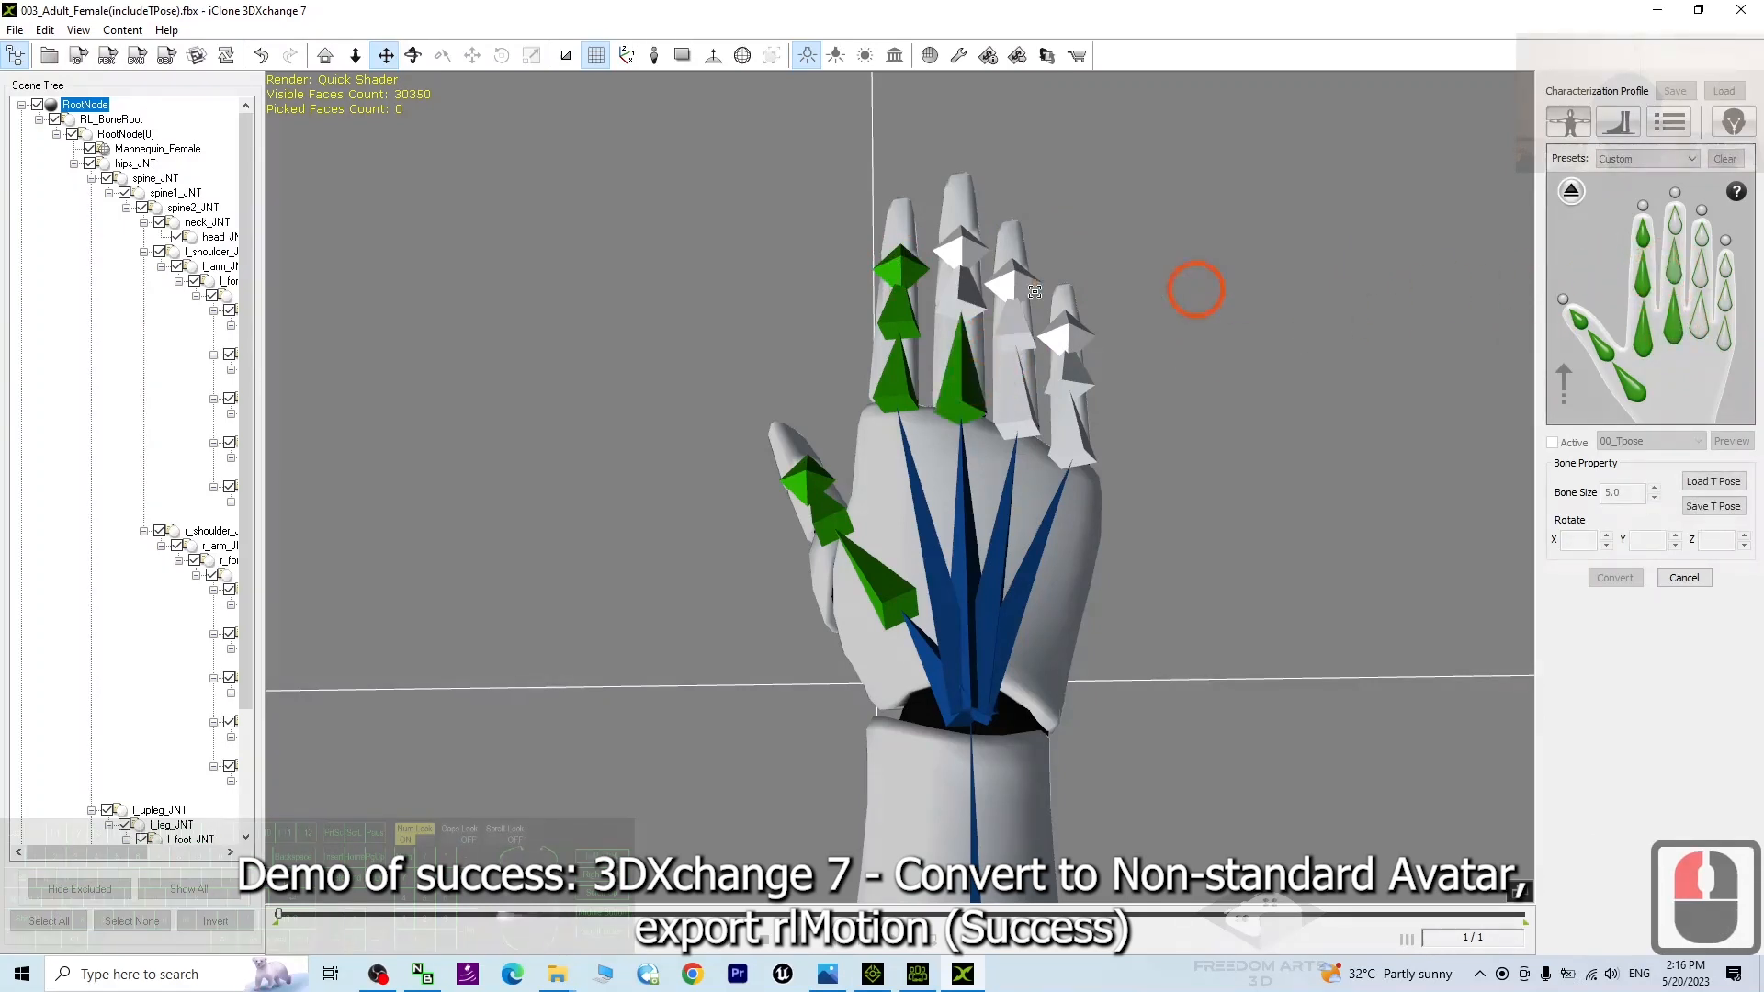
{"action": "left_click", "coordinate": [959, 290]}
{"action": "left_click", "coordinate": [1674, 222]}
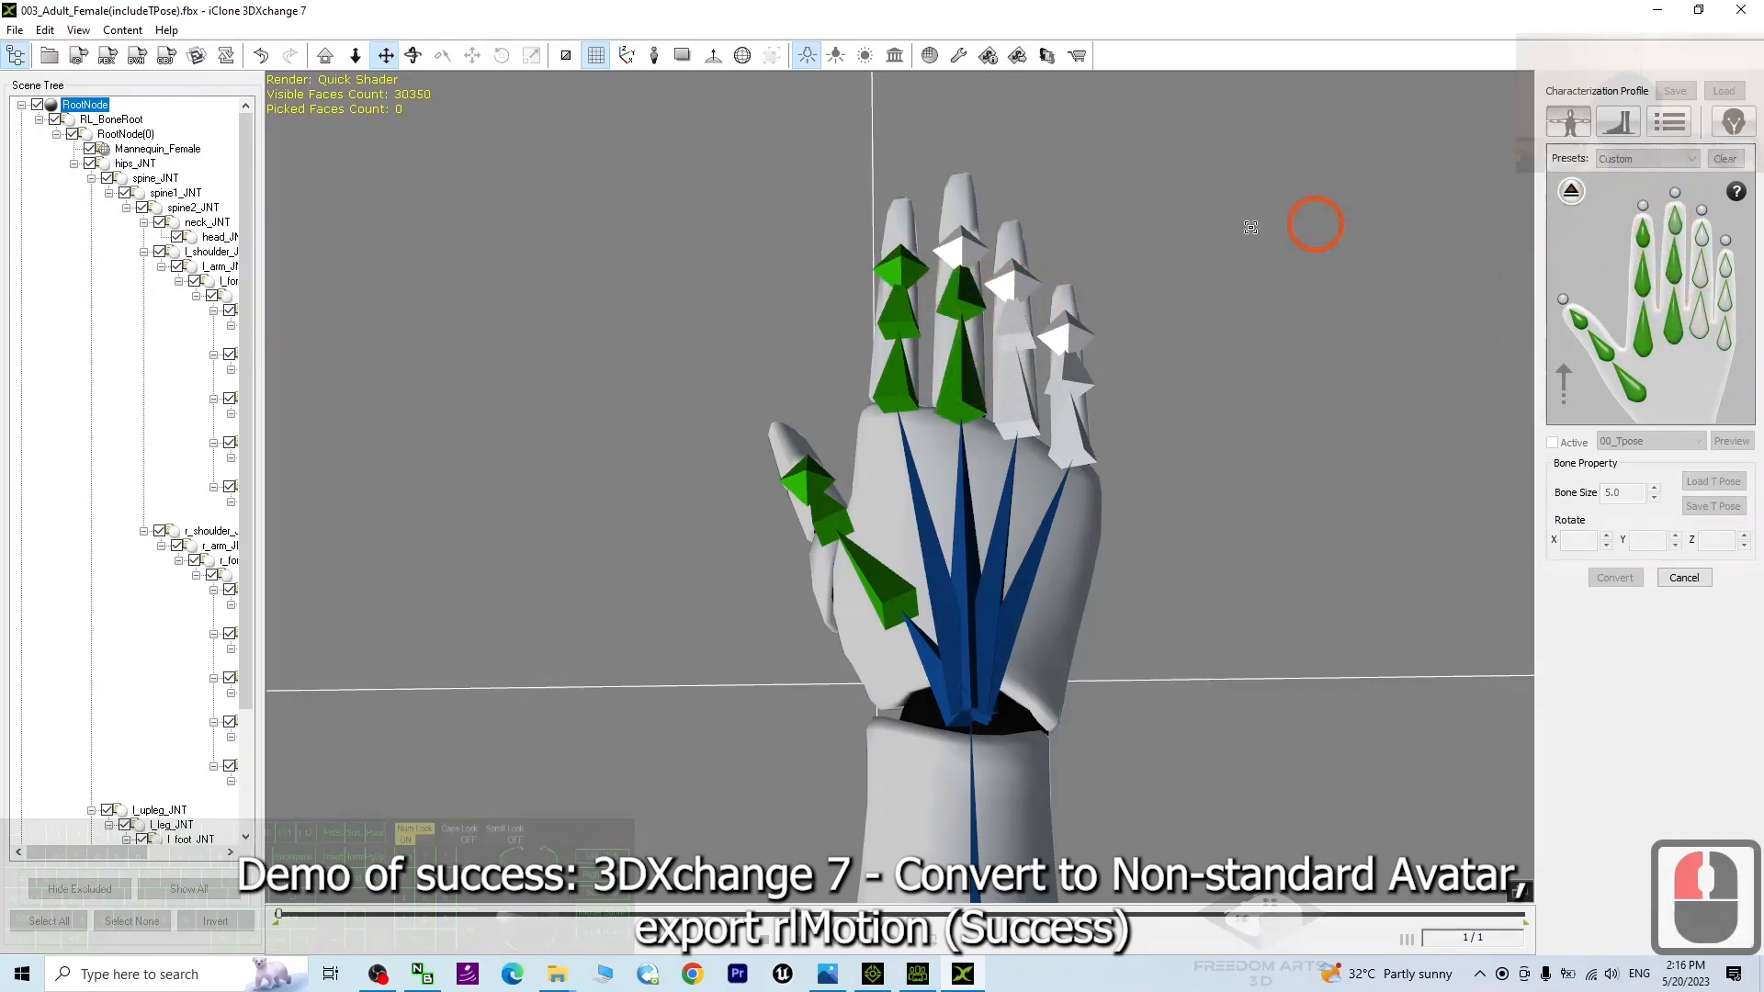
{"action": "left_click", "coordinate": [968, 254]}
Assign the three right ring finger bones to the matching slots, from base to tip
{"action": "left_click", "coordinate": [1704, 317]}
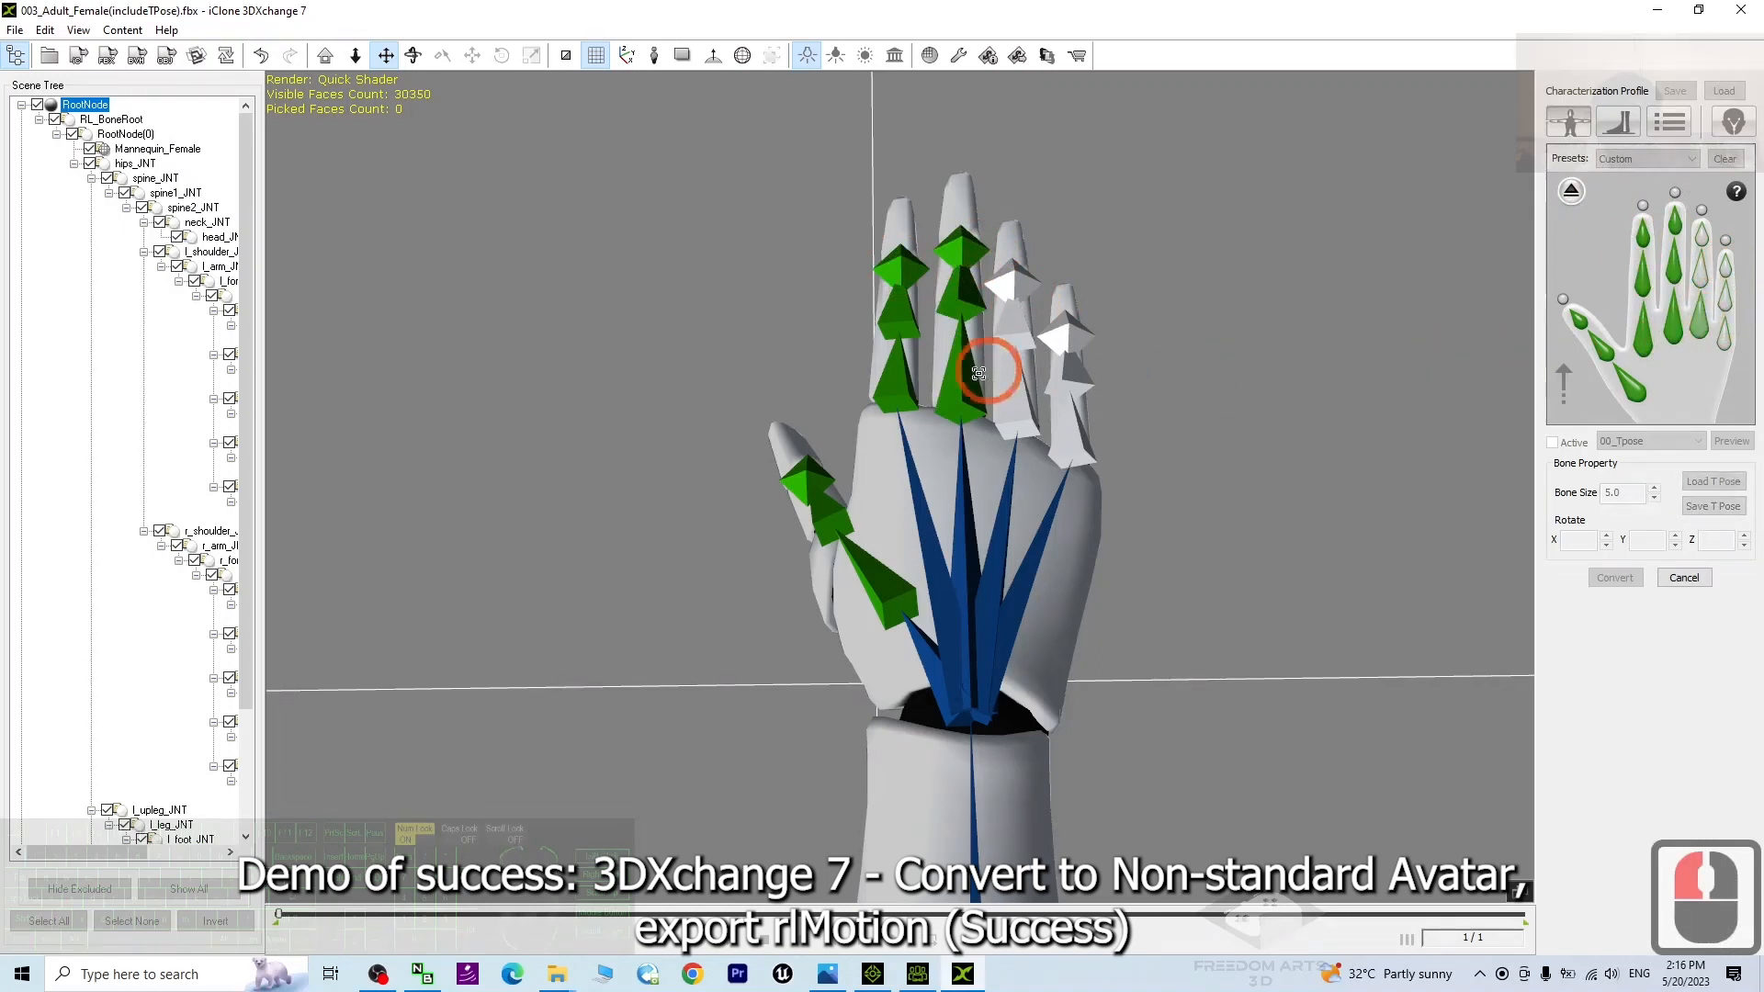
{"action": "left_click", "coordinate": [1011, 381]}
{"action": "left_click", "coordinate": [1676, 276]}
{"action": "left_click", "coordinate": [1030, 303]}
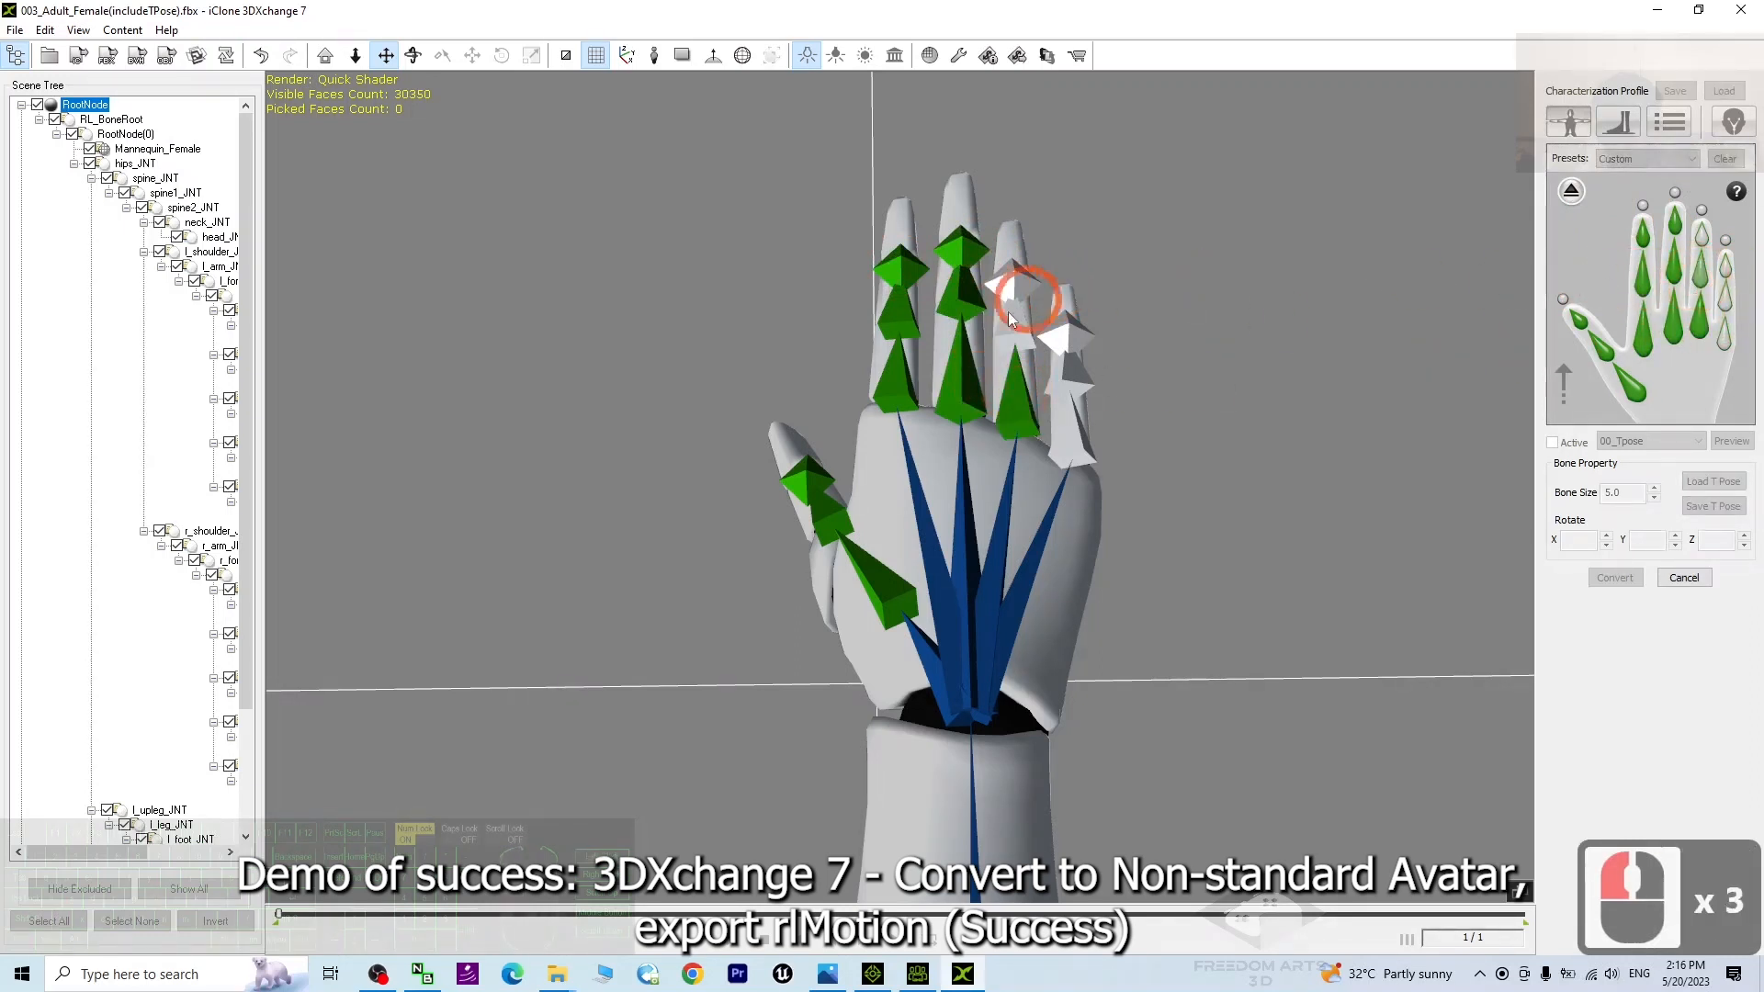
{"action": "left_click", "coordinate": [1704, 241]}
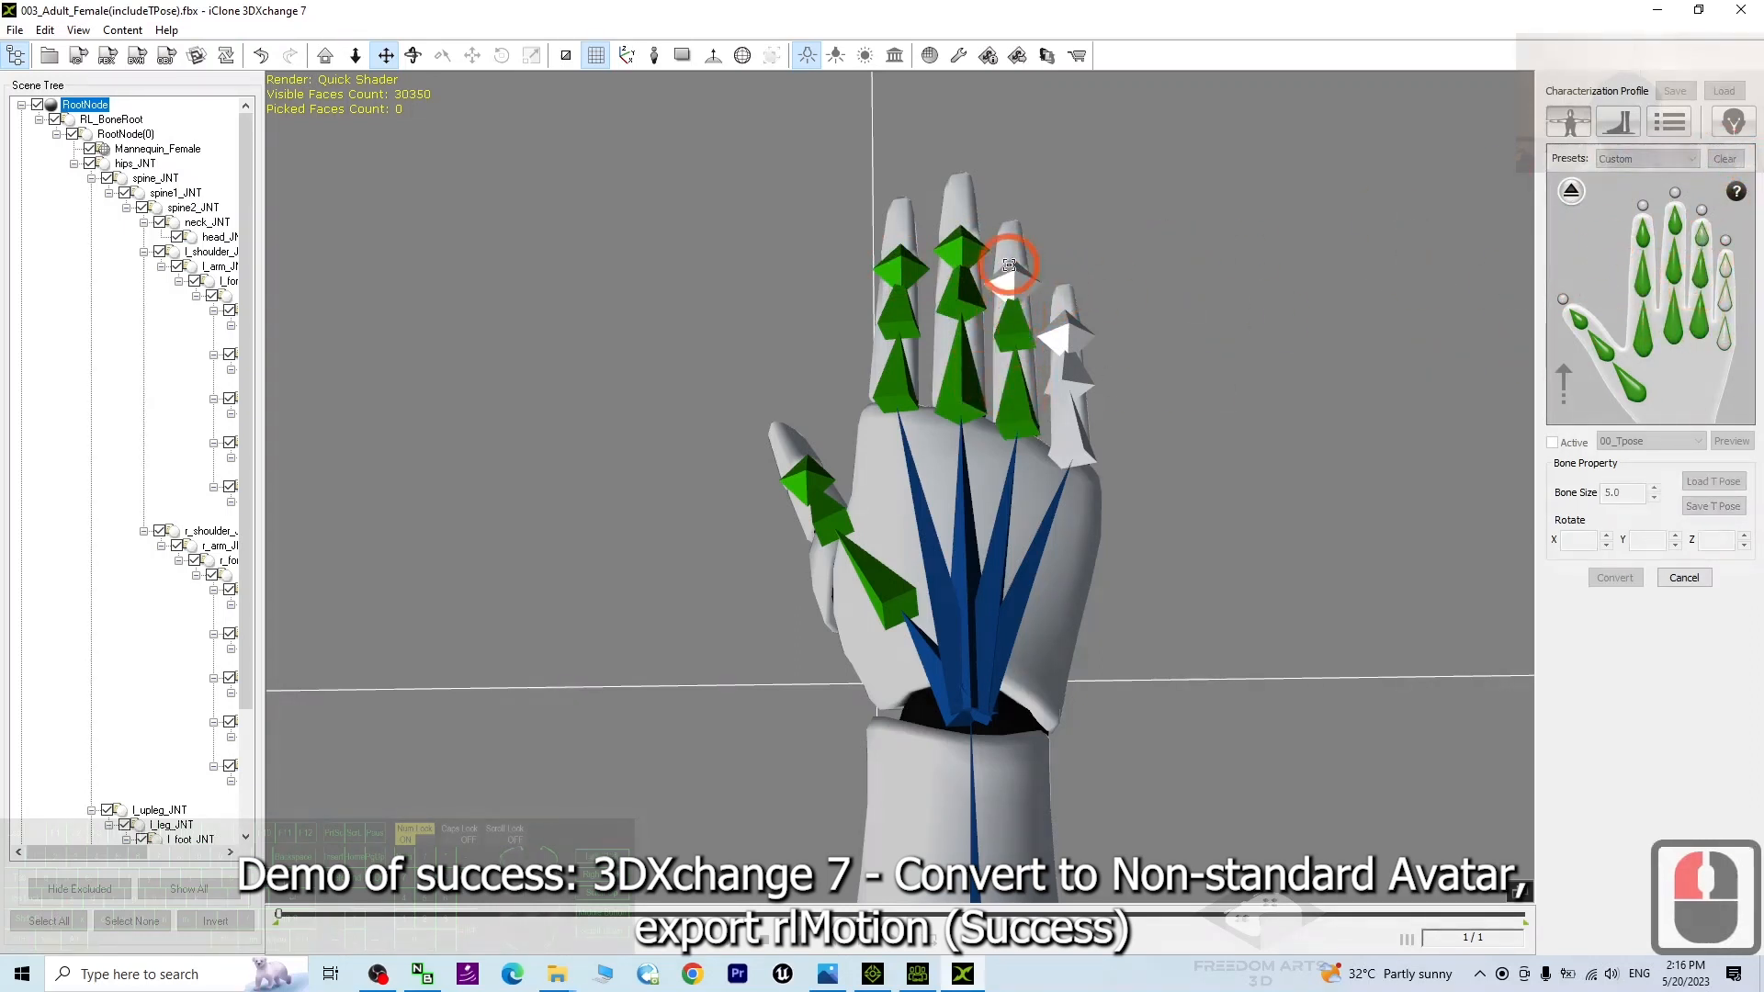
{"action": "left_click", "coordinate": [1015, 276]}
Assign the three right little finger bones to the matching slots, from base to tip
{"action": "left_click", "coordinate": [1727, 345]}
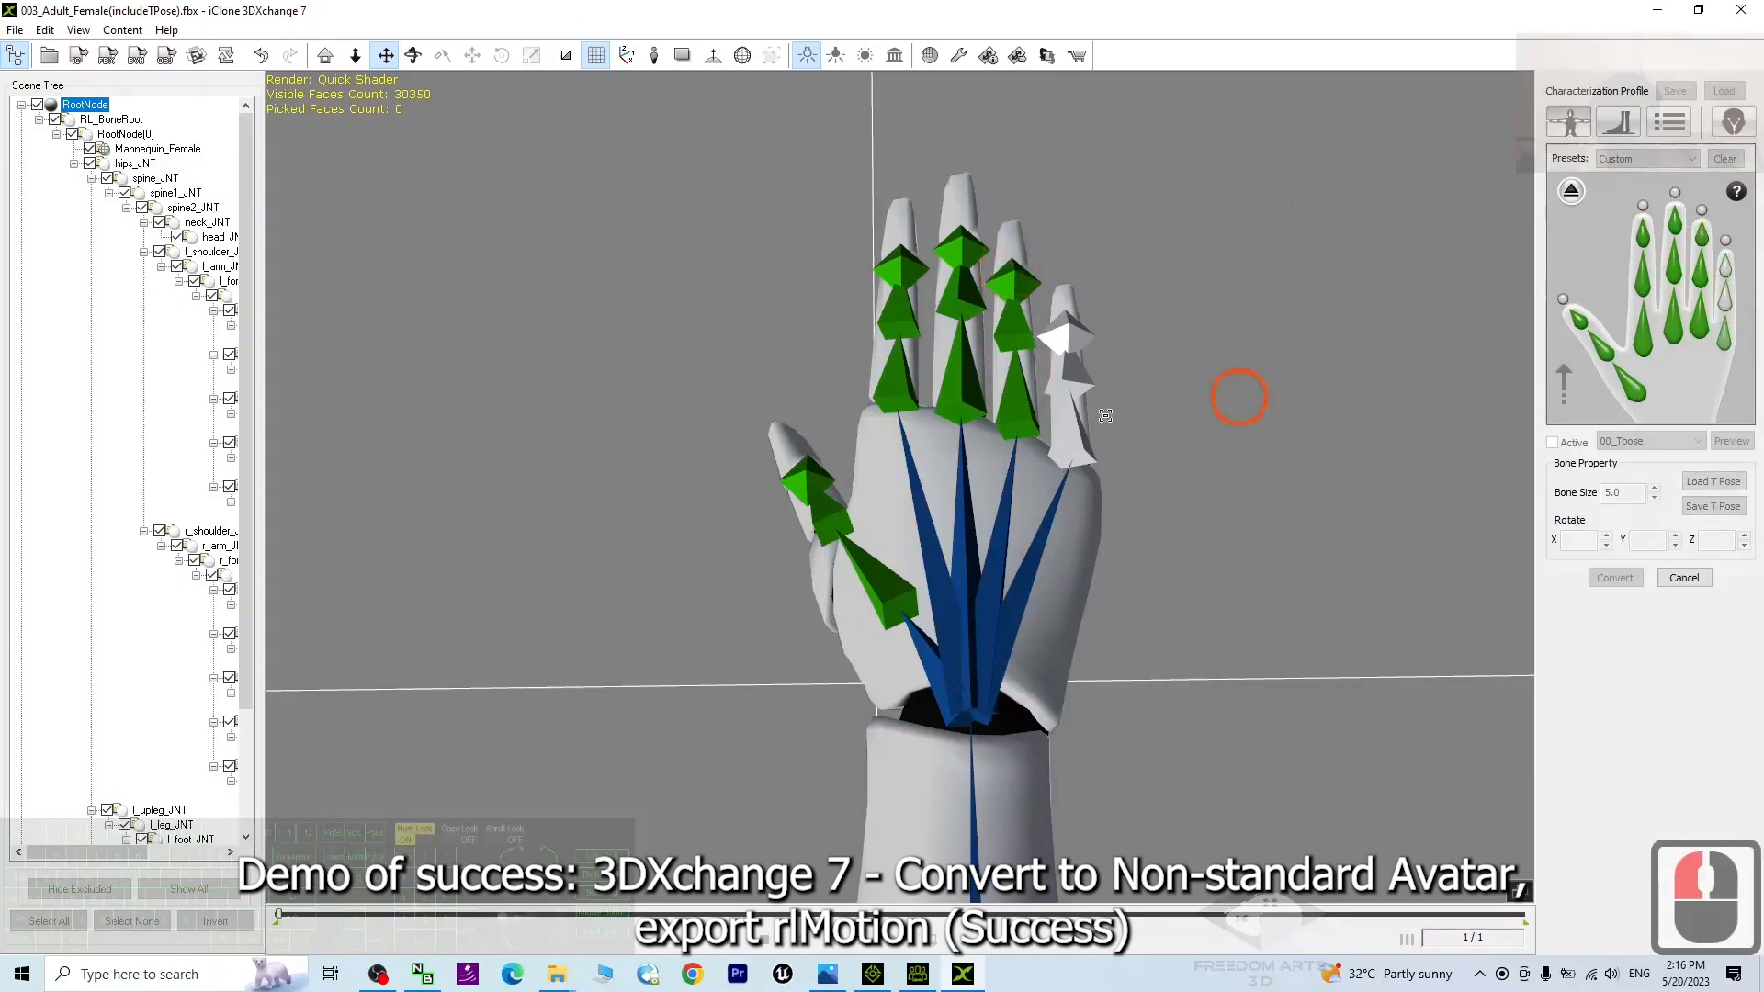
{"action": "left_click", "coordinate": [1055, 450]}
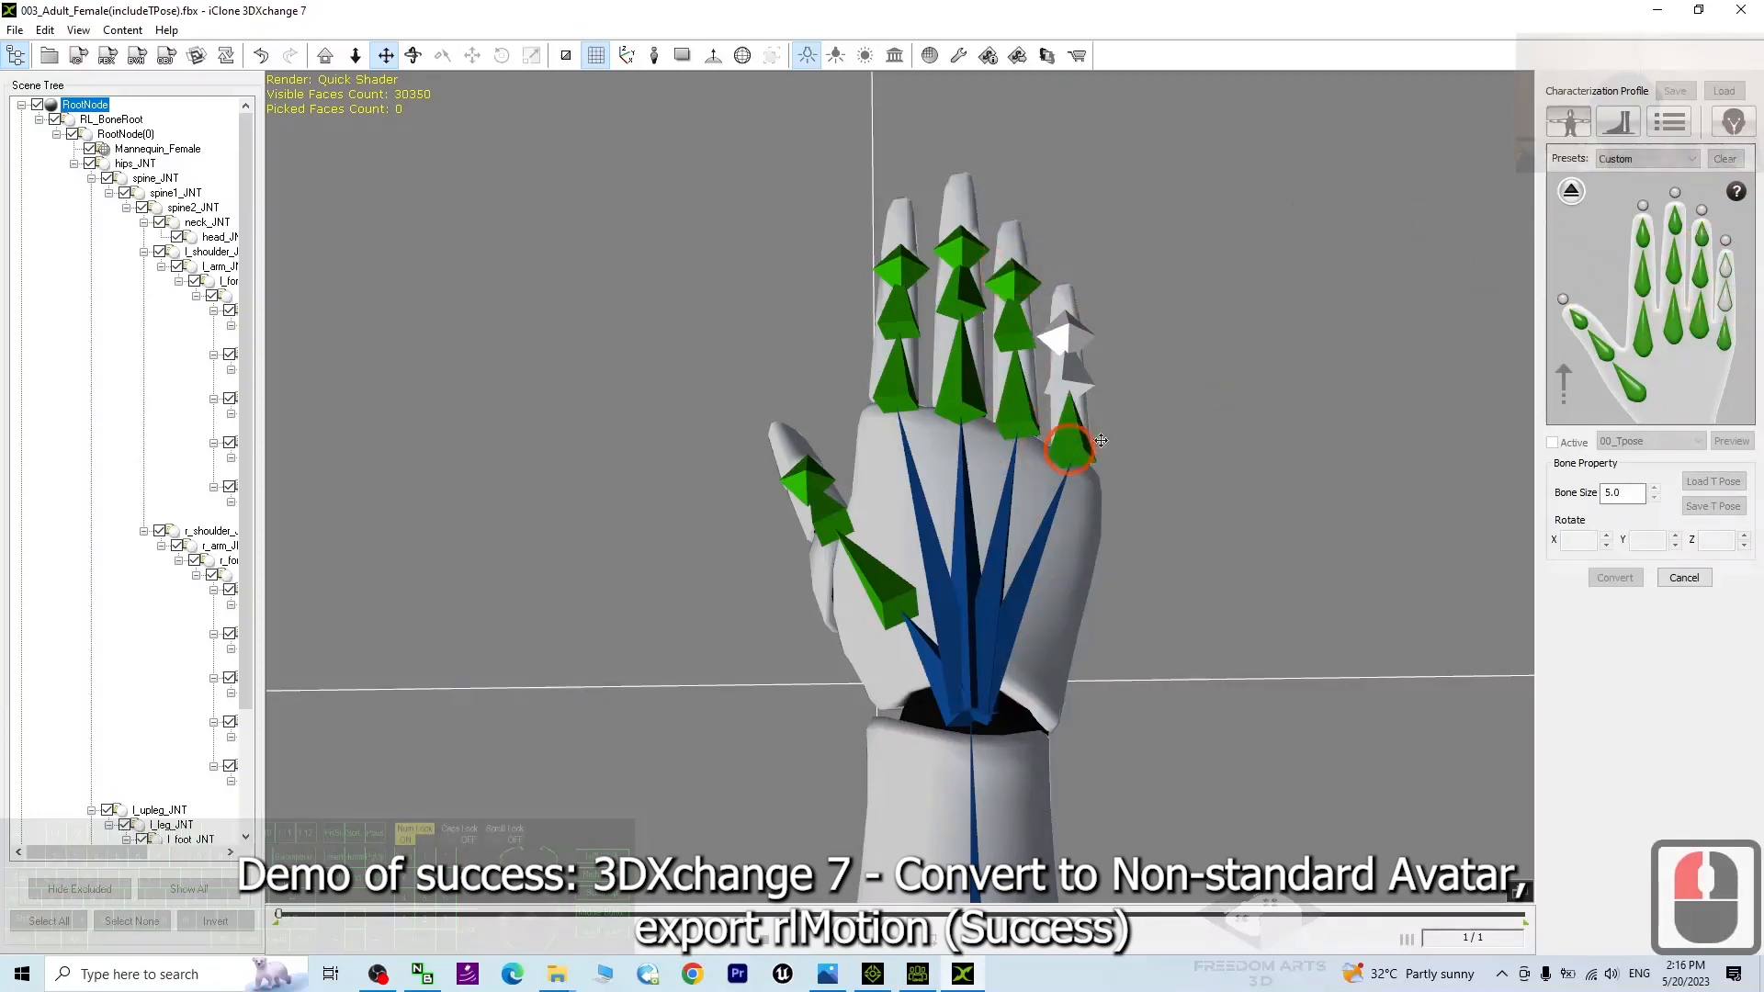
{"action": "left_click", "coordinate": [1722, 304]}
{"action": "left_click", "coordinate": [1078, 370]}
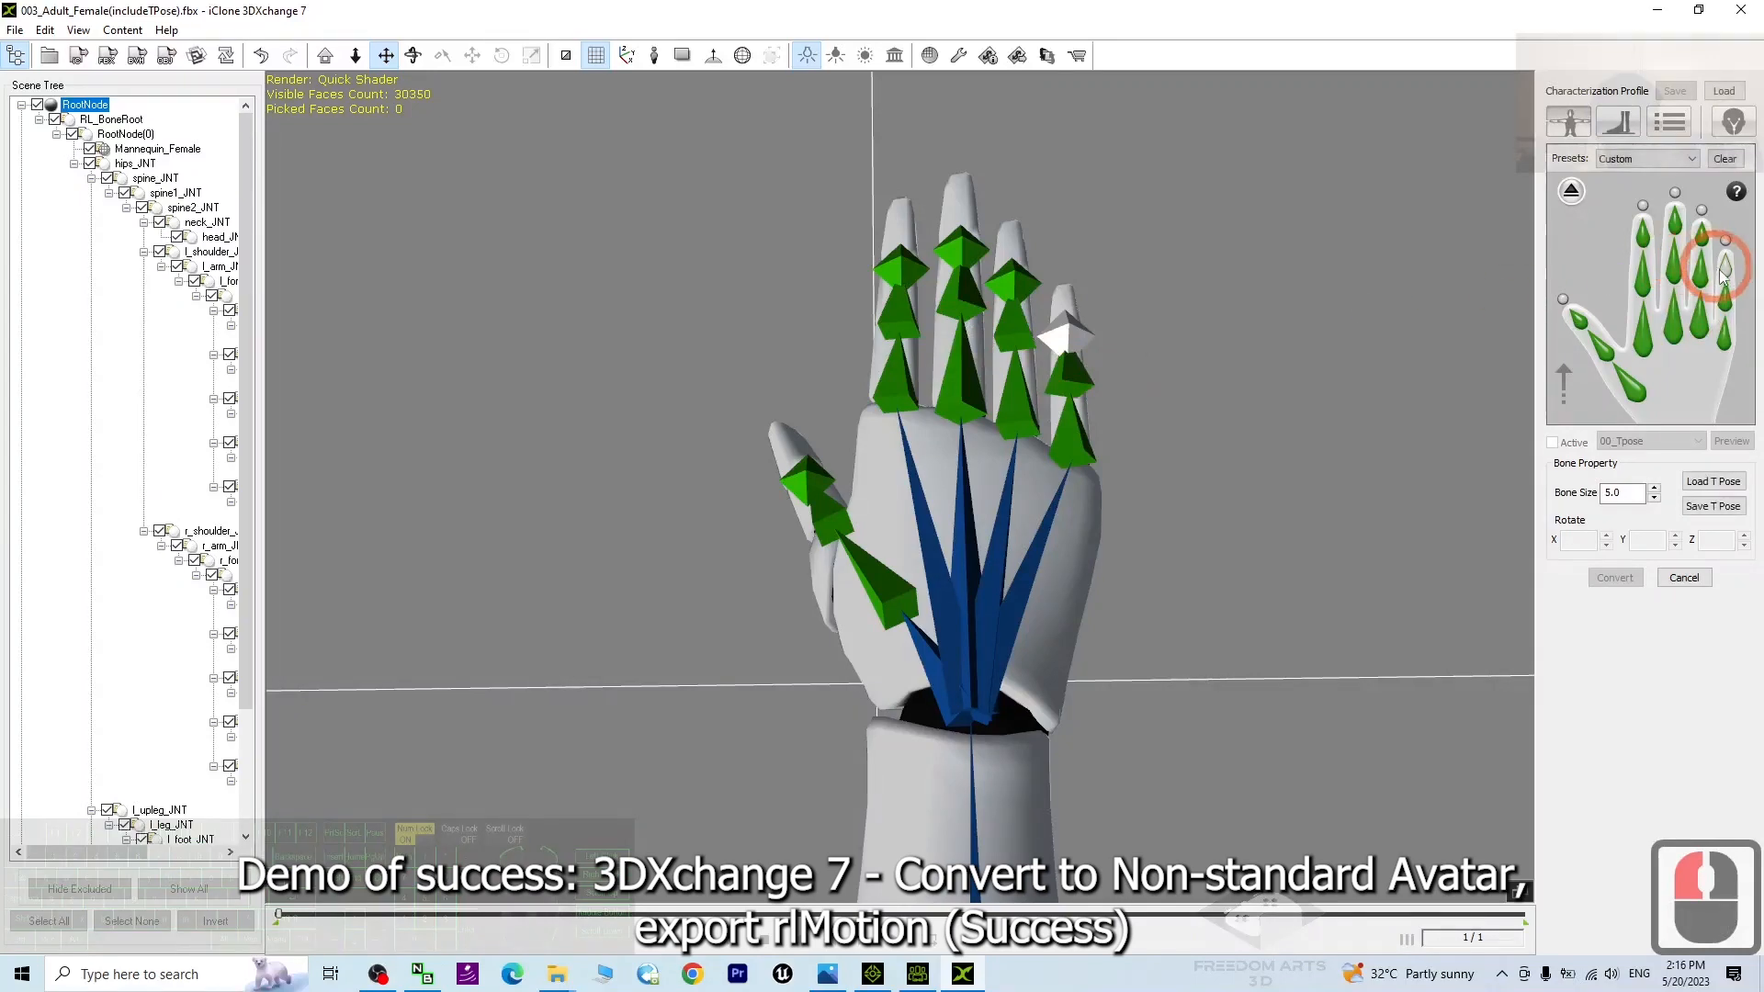
{"action": "left_click", "coordinate": [1624, 289]}
Return to the full-body bone map and assign the mannequin's hip bone to the pelvis slot
{"action": "scroll", "coordinate": [1065, 340], "scroll_direction": "down", "scroll_amount": 7}
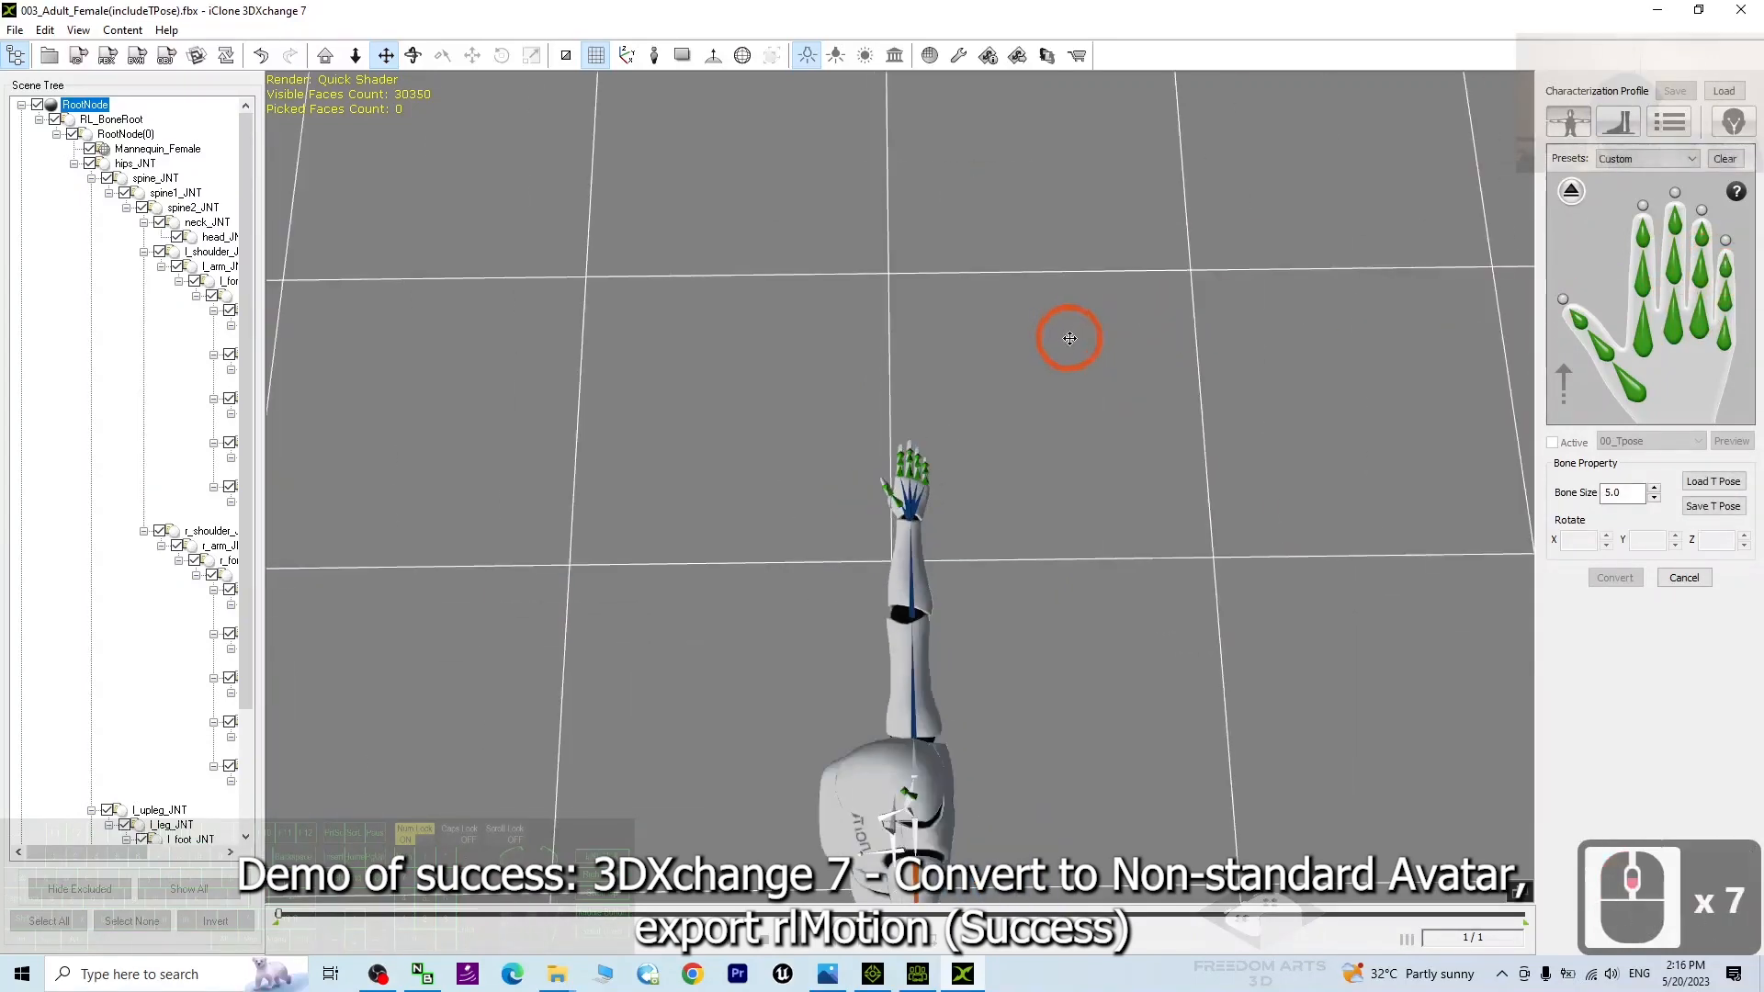
{"action": "left_click", "coordinate": [1563, 195]}
{"action": "scroll", "coordinate": [1059, 524], "scroll_direction": "down", "scroll_amount": 5}
{"action": "key", "text": "c"}
{"action": "left_click_drag", "start_coordinate": [1060, 523], "coordinate": [1090, 201]}
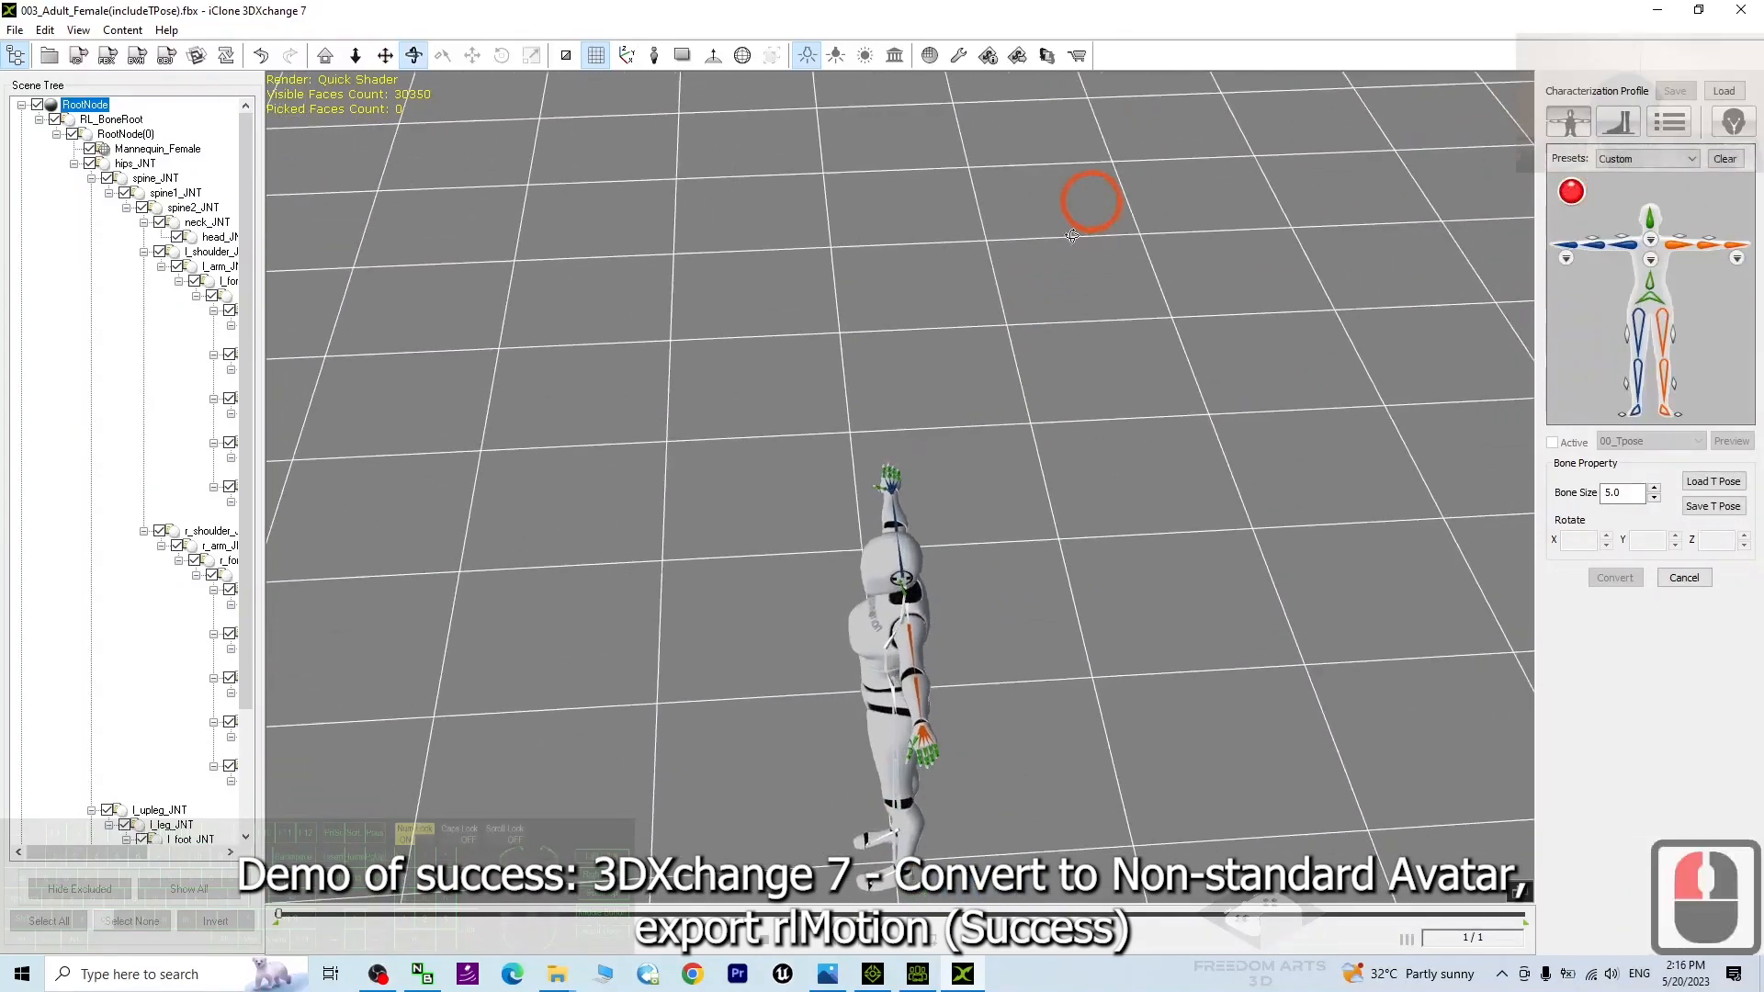
{"action": "left_click_drag", "start_coordinate": [871, 451], "coordinate": [1094, 555]}
{"action": "scroll", "coordinate": [1032, 587], "scroll_direction": "up", "scroll_amount": 7}
{"action": "key", "text": "x"}
{"action": "left_click_drag", "start_coordinate": [1003, 728], "coordinate": [1056, 237]}
{"action": "key", "text": "c"}
{"action": "left_click_drag", "start_coordinate": [1055, 236], "coordinate": [965, 528]}
{"action": "scroll", "coordinate": [944, 538], "scroll_direction": "up", "scroll_amount": 6}
{"action": "key", "text": "x"}
{"action": "left_click_drag", "start_coordinate": [922, 398], "coordinate": [1224, 102]}
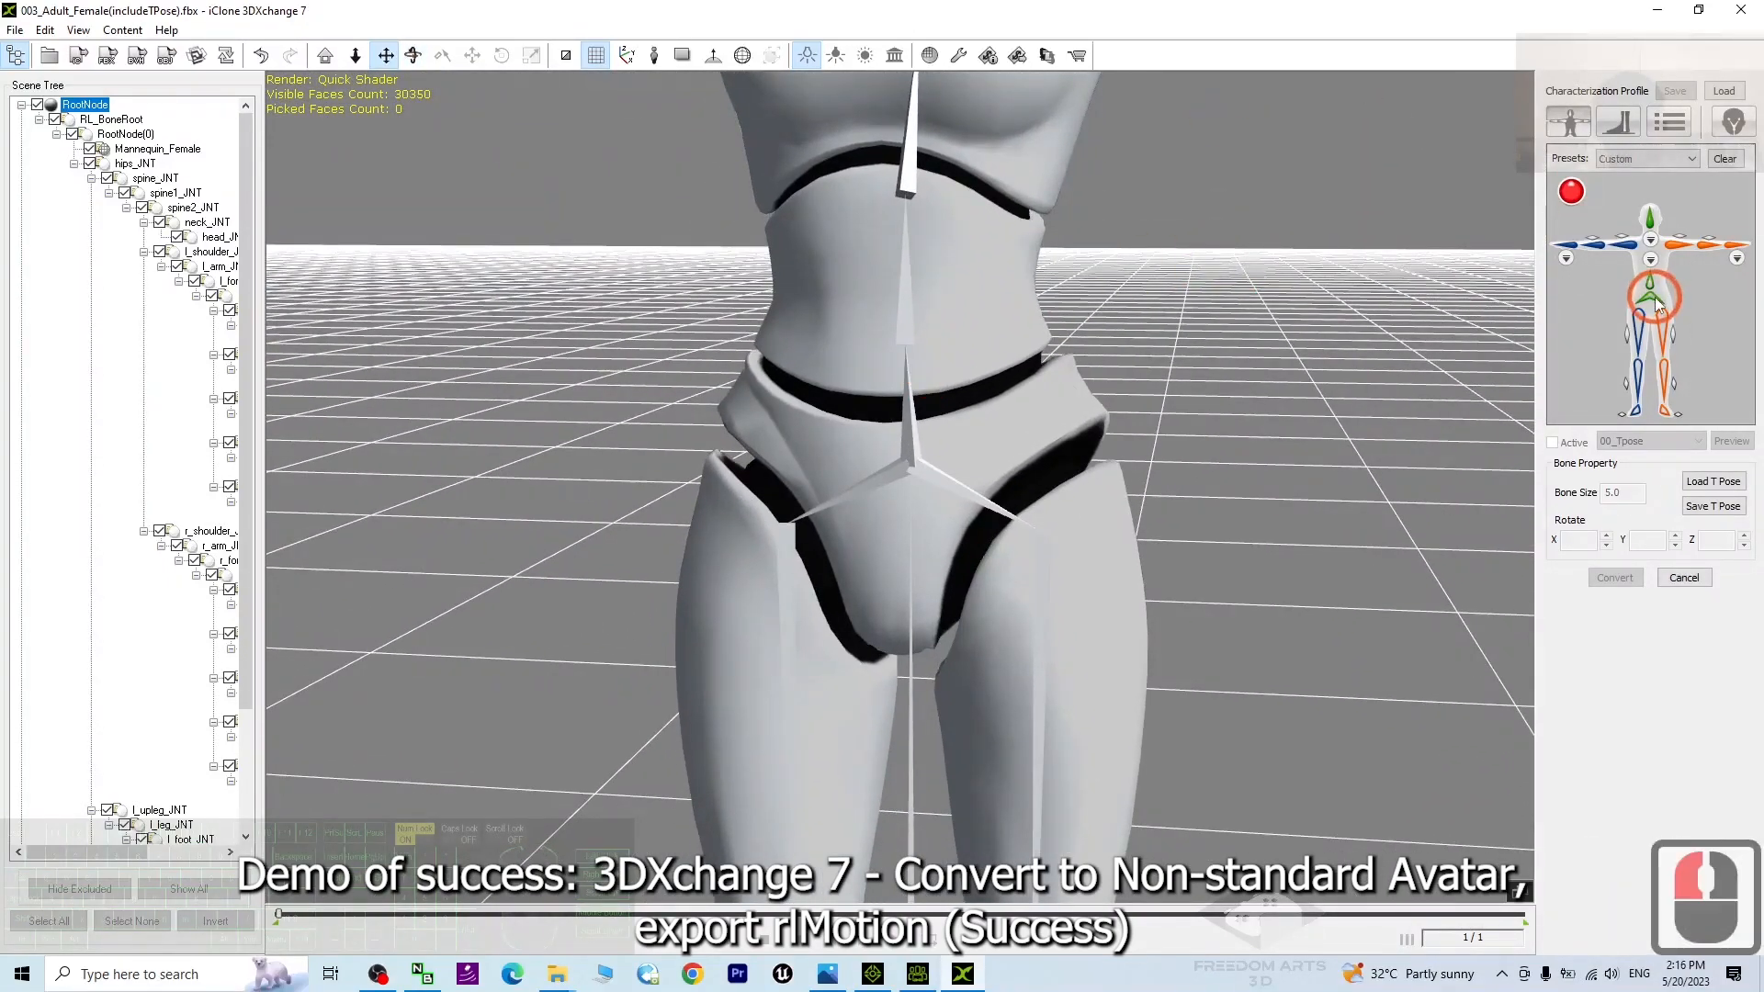
{"action": "left_click", "coordinate": [1419, 355]}
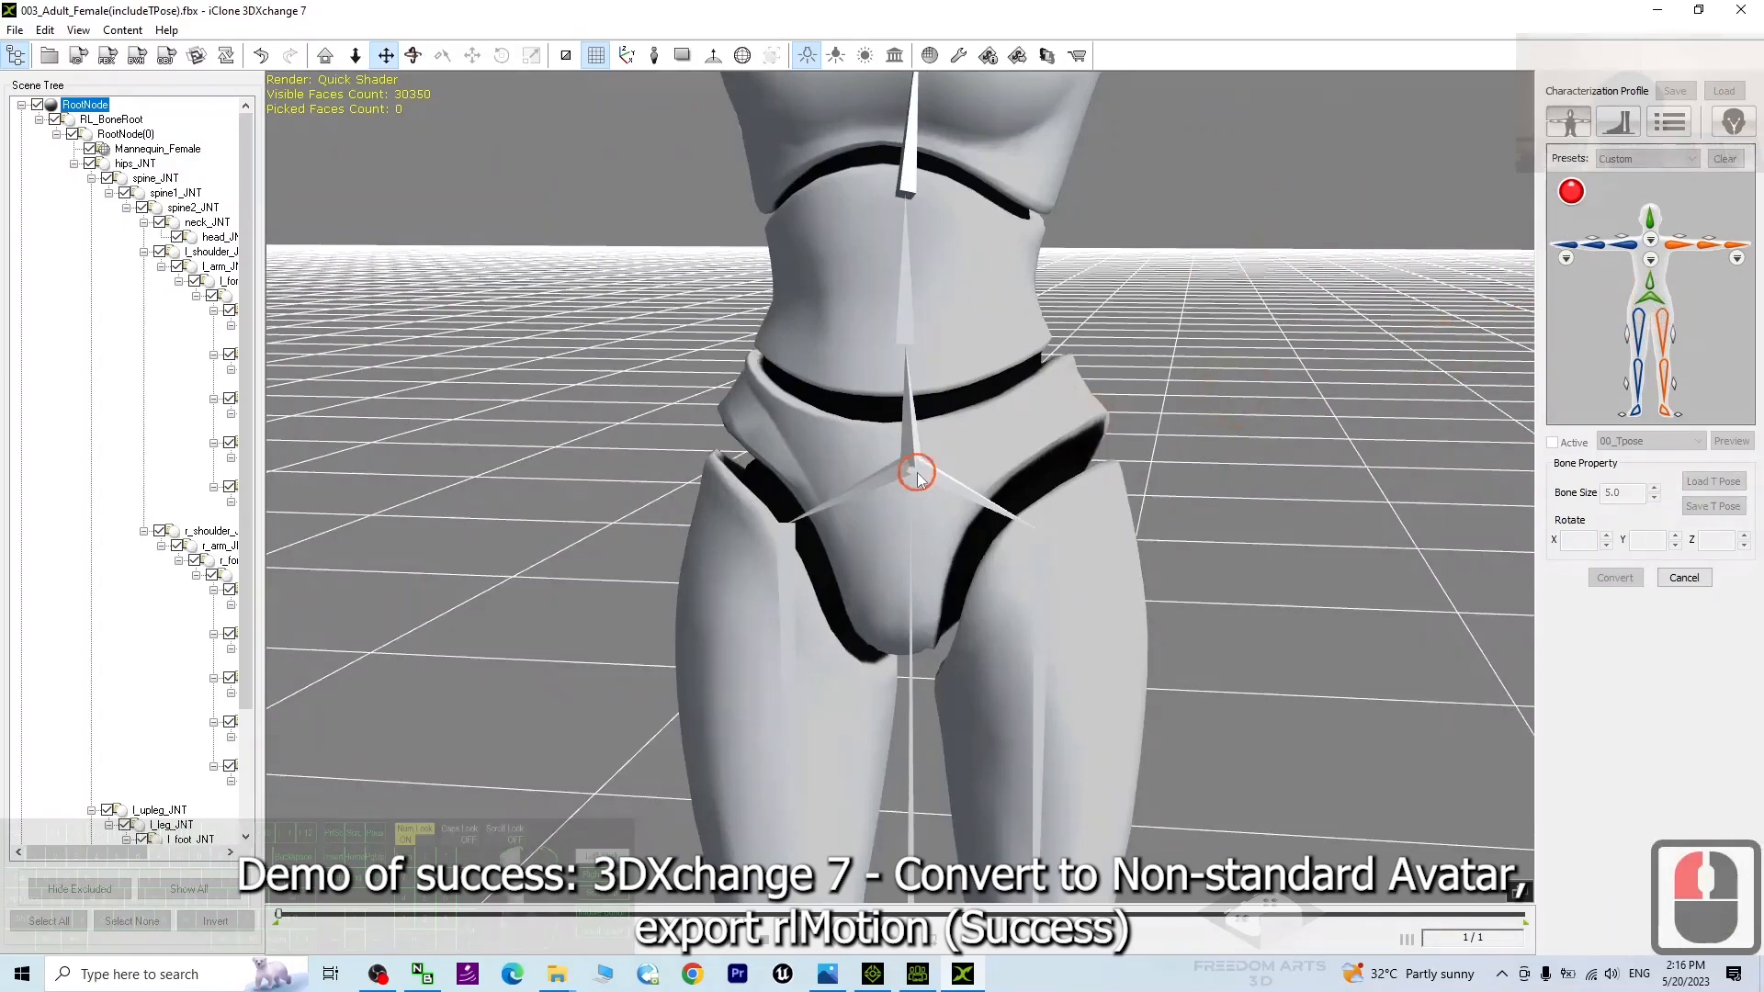
{"action": "left_click", "coordinate": [918, 473]}
Assign the lowest spine bone, just above the hips, to the waist slot
{"action": "key", "text": "x"}
{"action": "left_click_drag", "start_coordinate": [986, 315], "coordinate": [1016, 449]}
{"action": "key", "text": "c"}
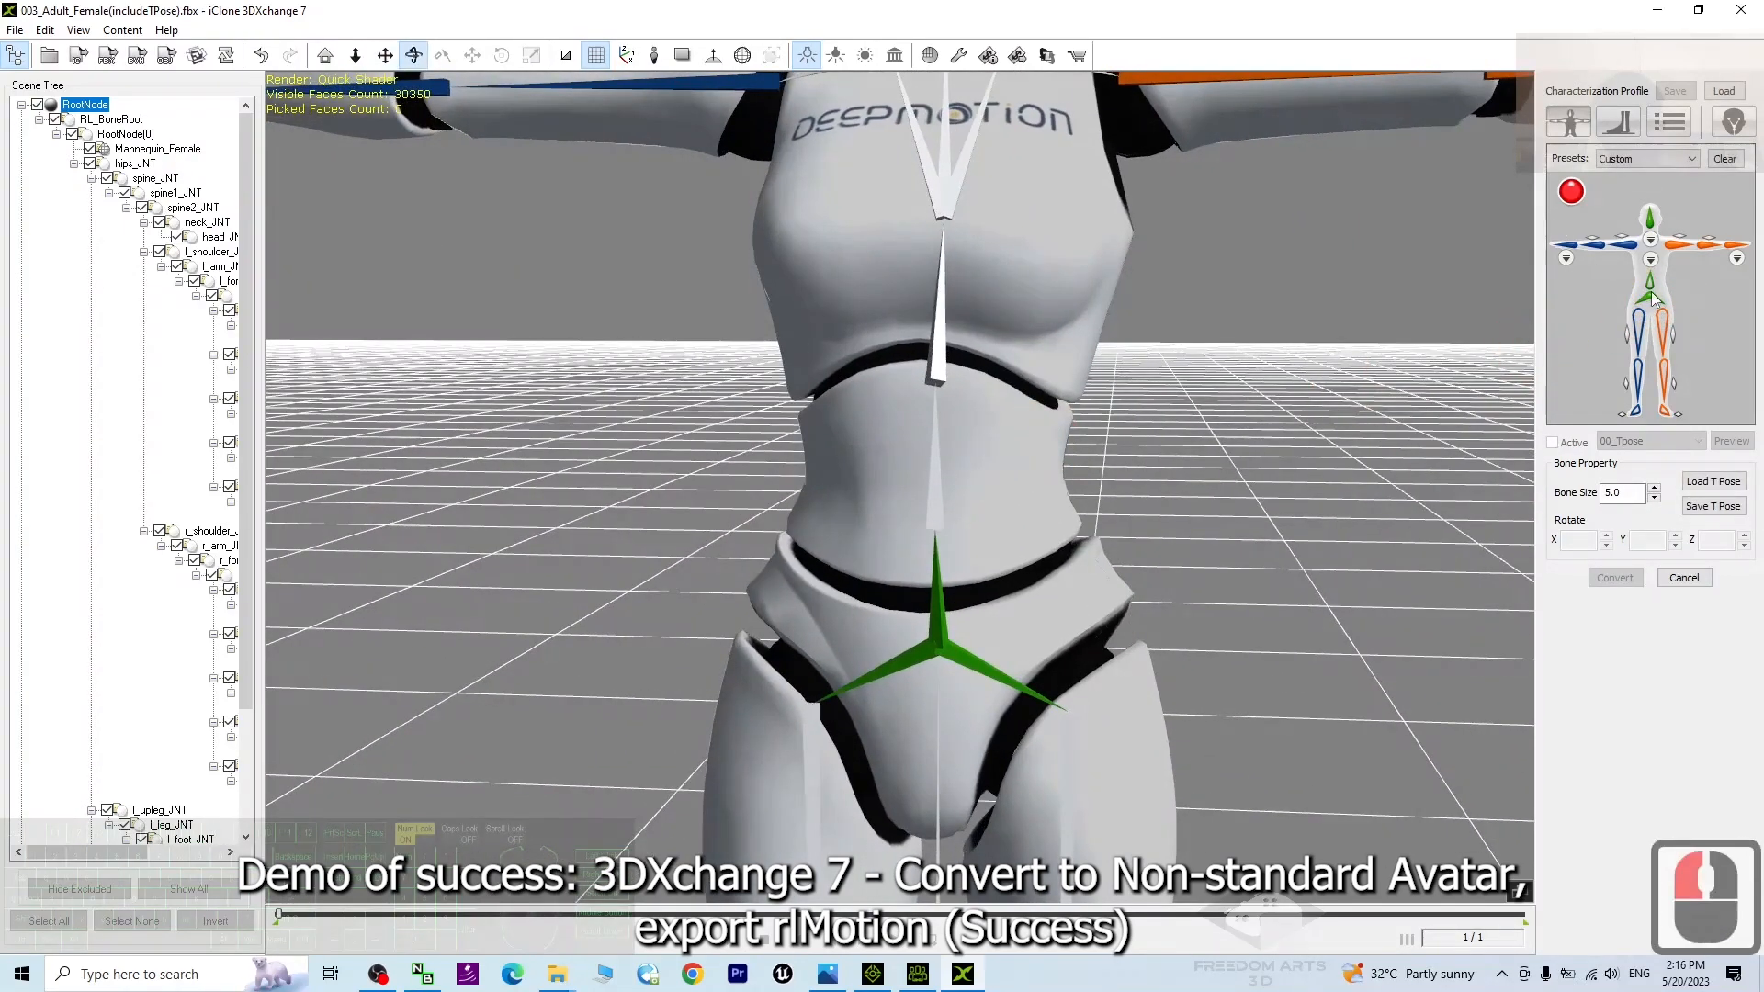
{"action": "left_click", "coordinate": [1084, 487]}
Open the spine bone map and assign the middle and upper chest bones to the two lowest spine slots
{"action": "key", "text": "x"}
{"action": "left_click_drag", "start_coordinate": [925, 514], "coordinate": [1150, 432]}
{"action": "key", "text": "c"}
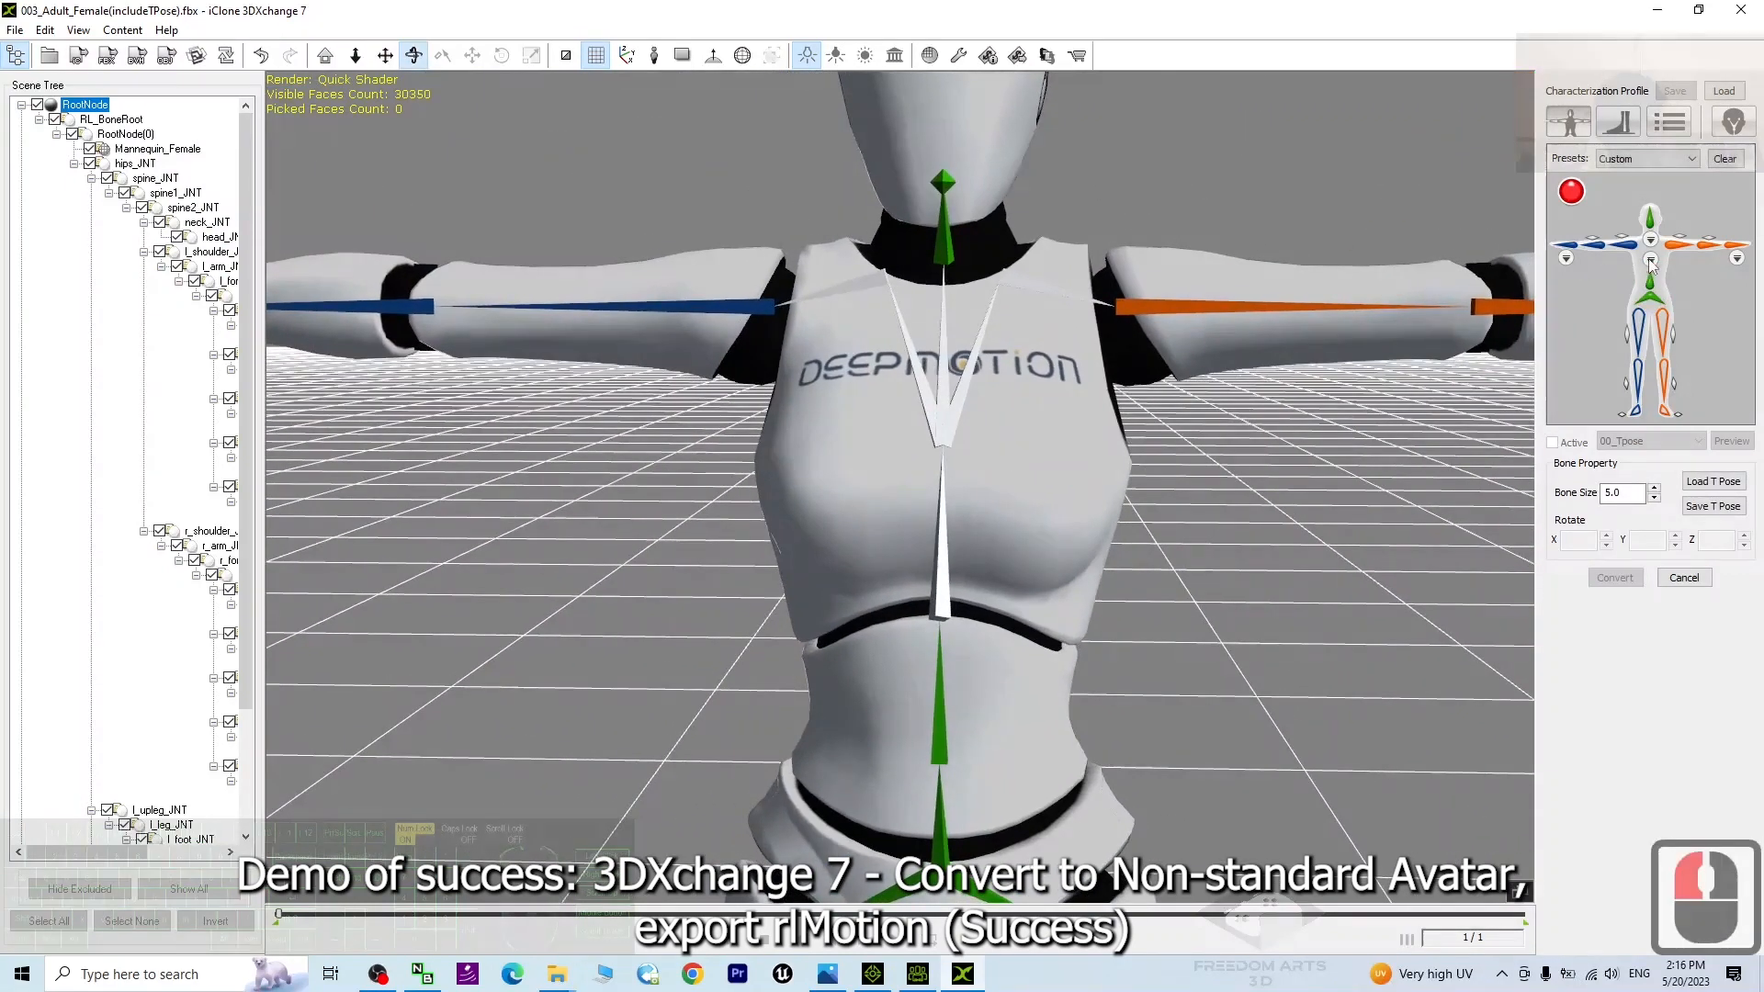
{"action": "left_click", "coordinate": [1650, 261]}
{"action": "left_click", "coordinate": [1653, 390]}
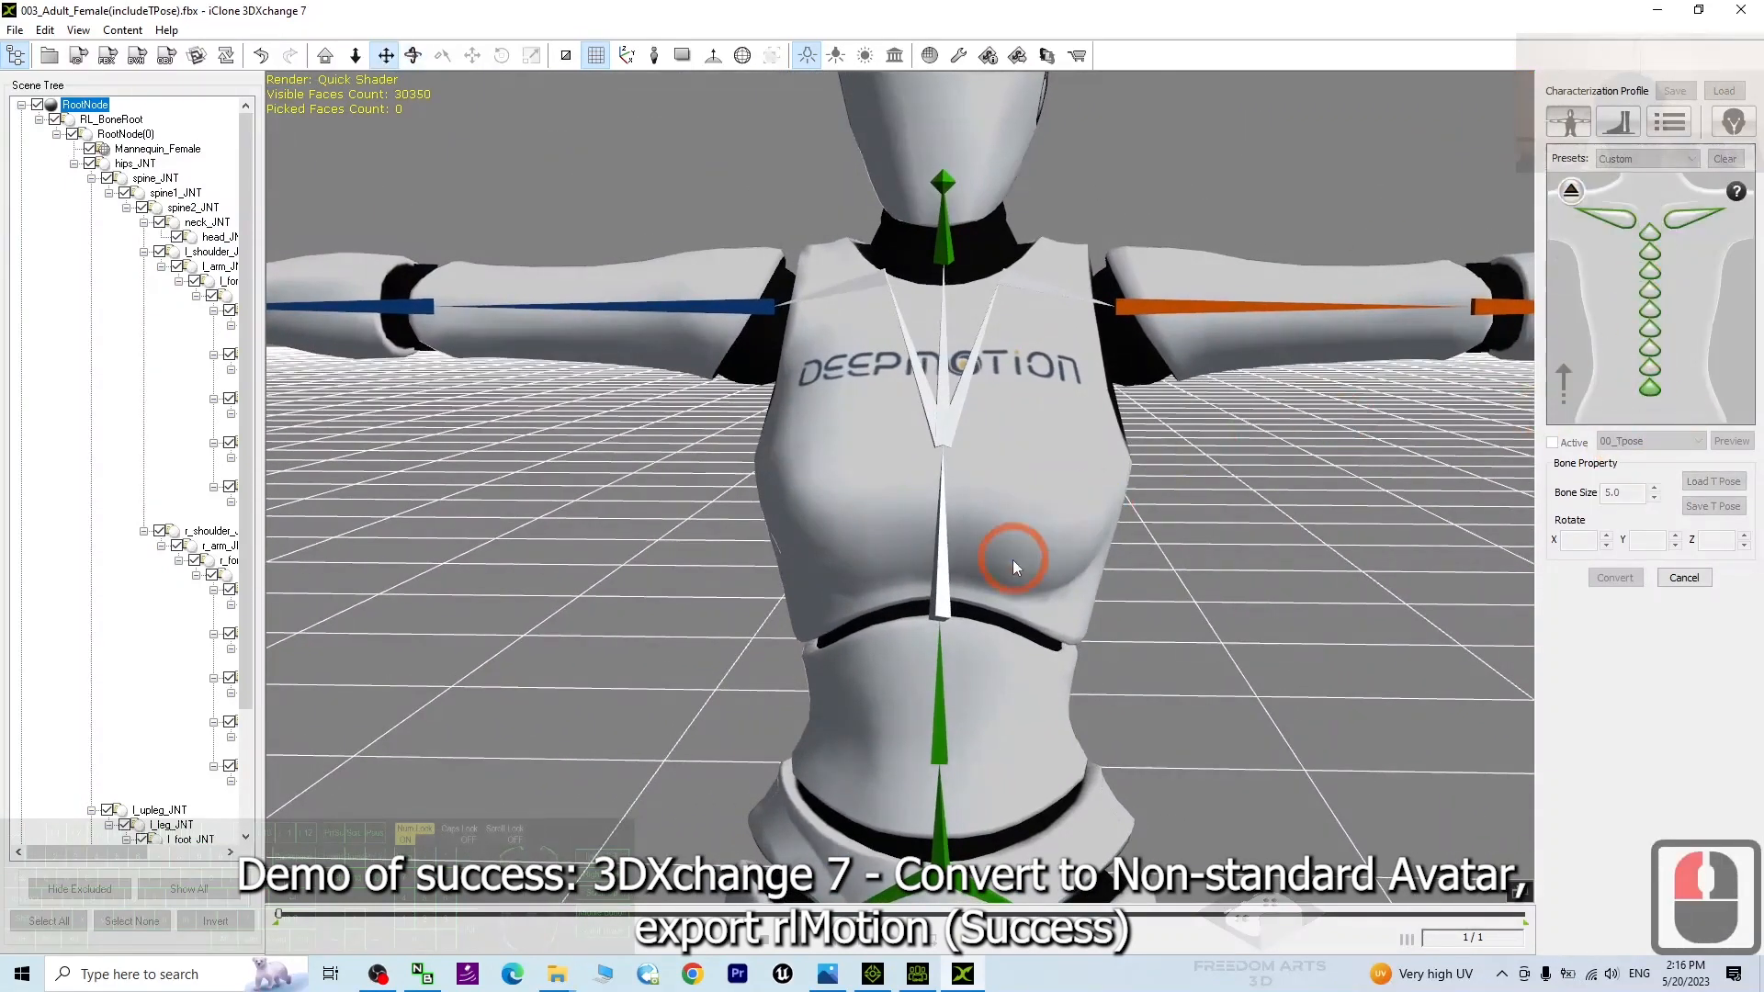
{"action": "left_click", "coordinate": [946, 586]}
{"action": "left_click", "coordinate": [1617, 361]}
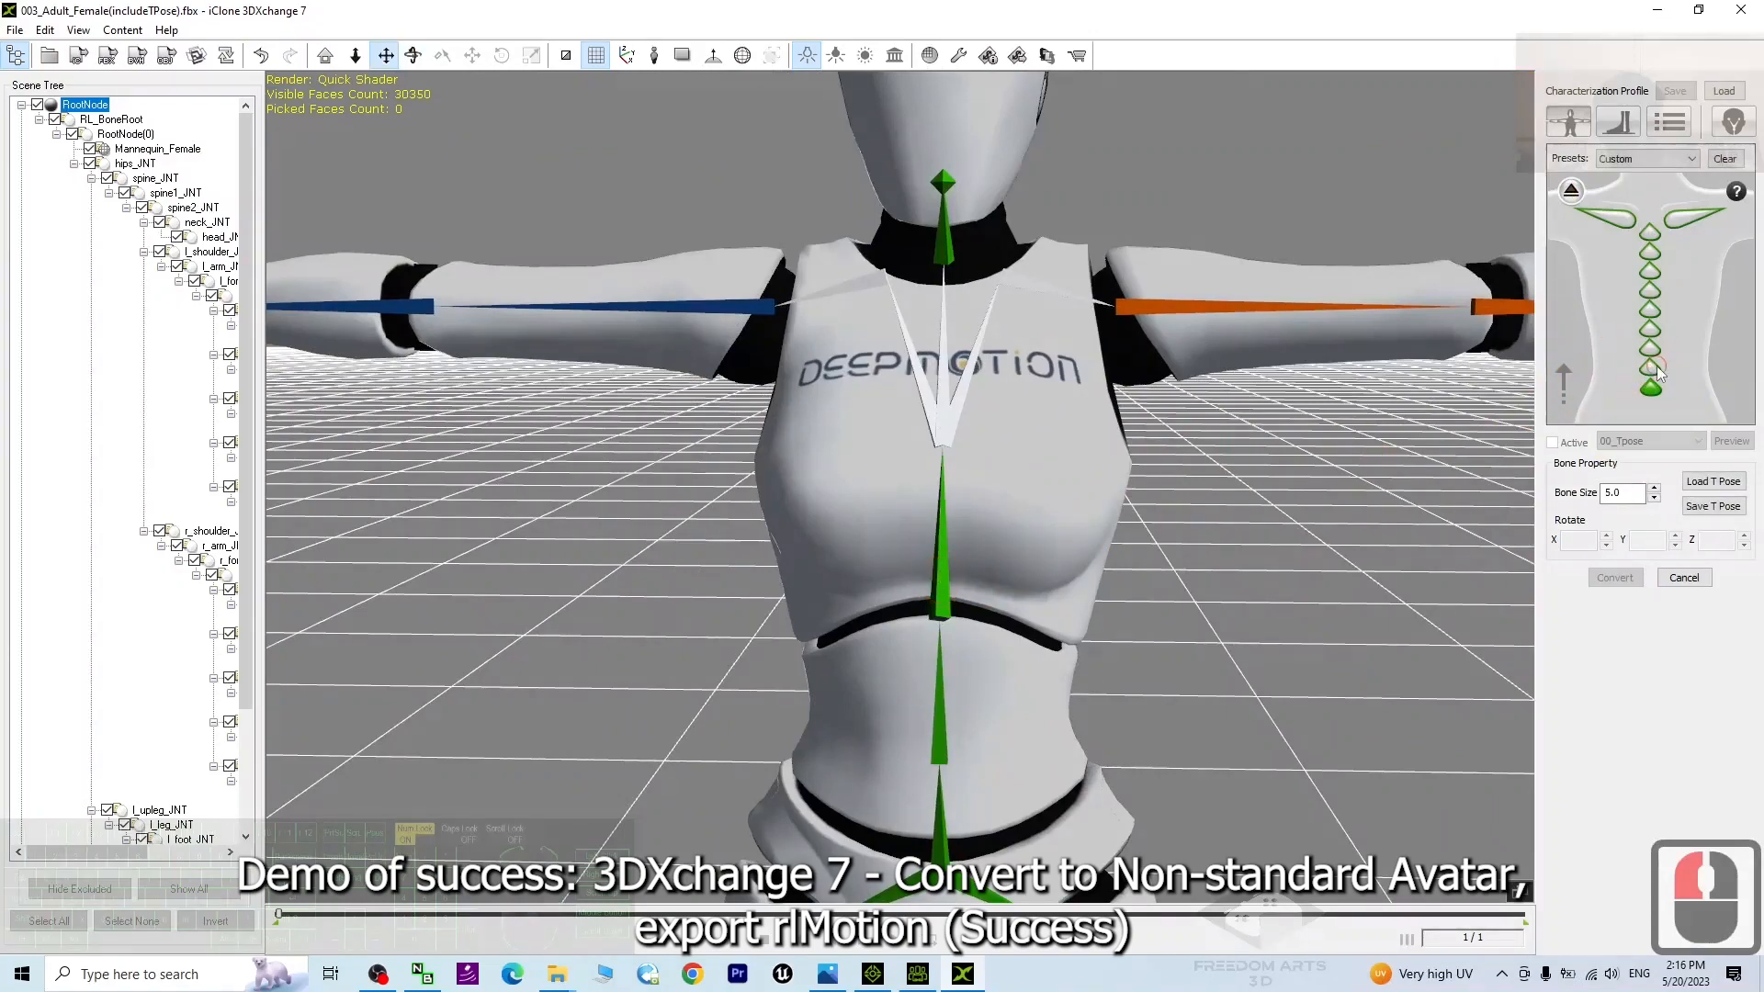
{"action": "left_click", "coordinate": [1656, 370]}
{"action": "left_click", "coordinate": [944, 407]}
Return to the full-body bone map and assign the mannequin's right and left thigh bones to their slots
{"action": "scroll", "coordinate": [1115, 555], "scroll_direction": "down", "scroll_amount": 7}
{"action": "key", "text": "x"}
{"action": "key", "text": "c"}
{"action": "left_click_drag", "start_coordinate": [1114, 555], "coordinate": [1323, 163]}
{"action": "left_click", "coordinate": [1571, 190]}
{"action": "scroll", "coordinate": [1185, 233], "scroll_direction": "up", "scroll_amount": 6}
{"action": "key", "text": "x"}
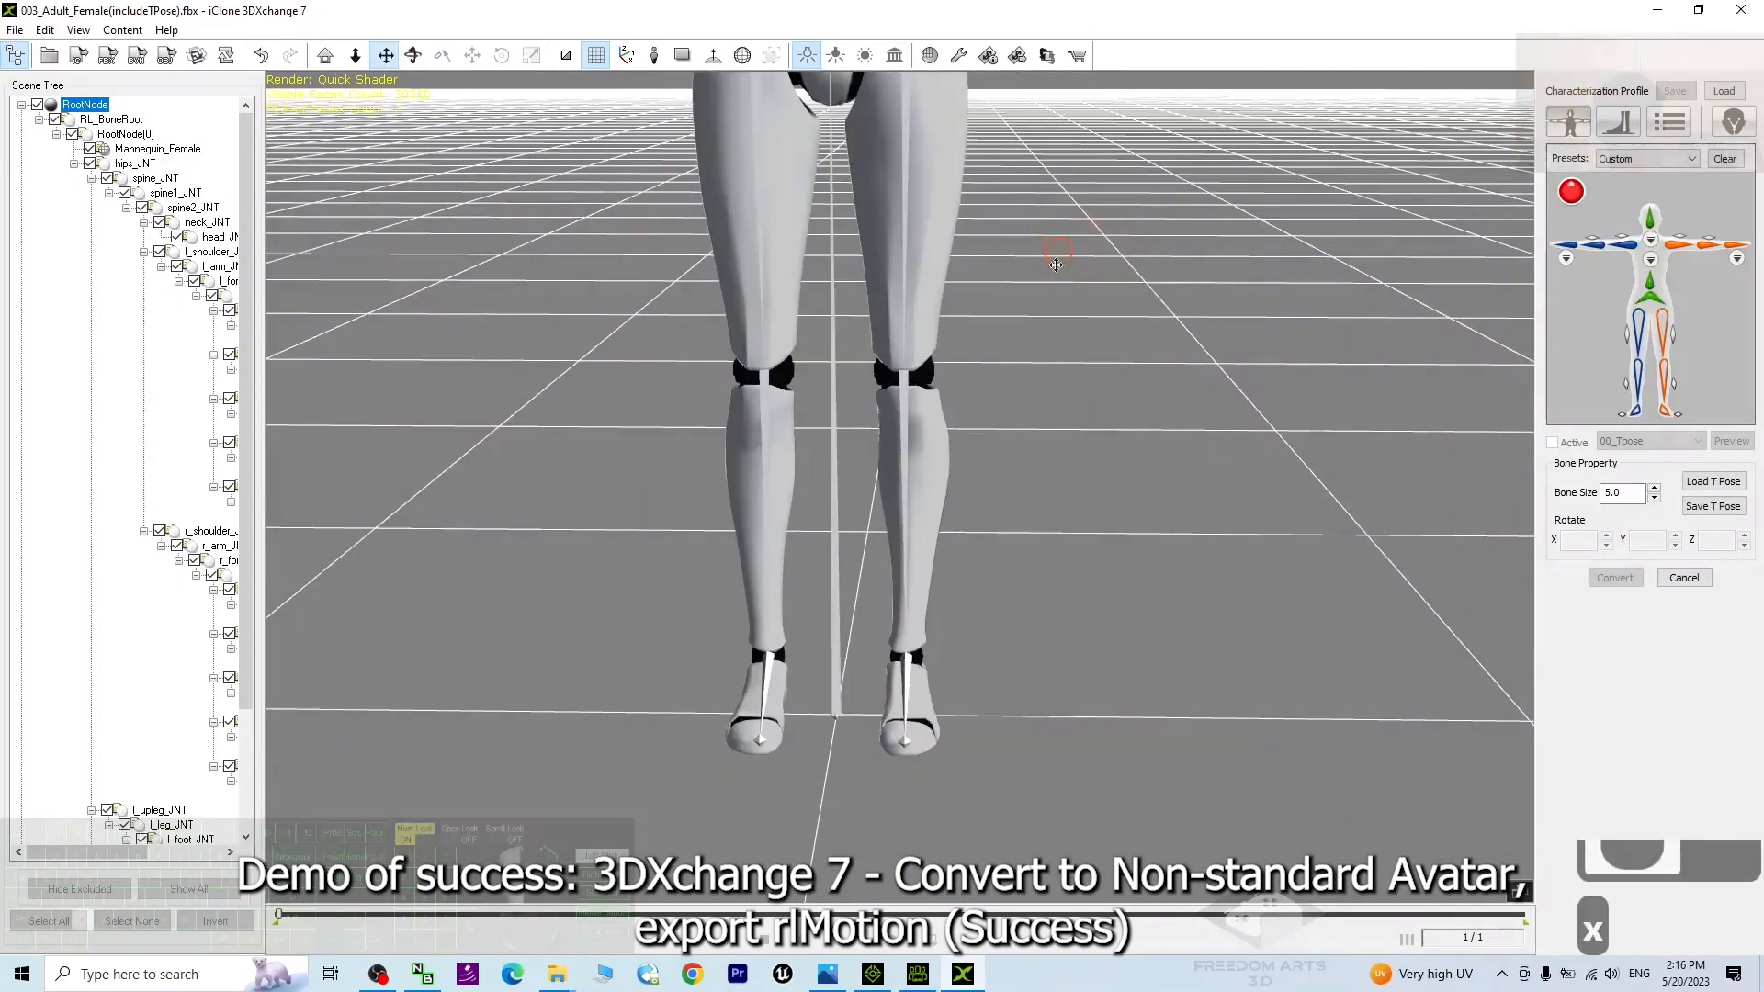
{"action": "left_click_drag", "start_coordinate": [1055, 253], "coordinate": [1173, 418]}
{"action": "key", "text": "c"}
{"action": "key", "text": "x"}
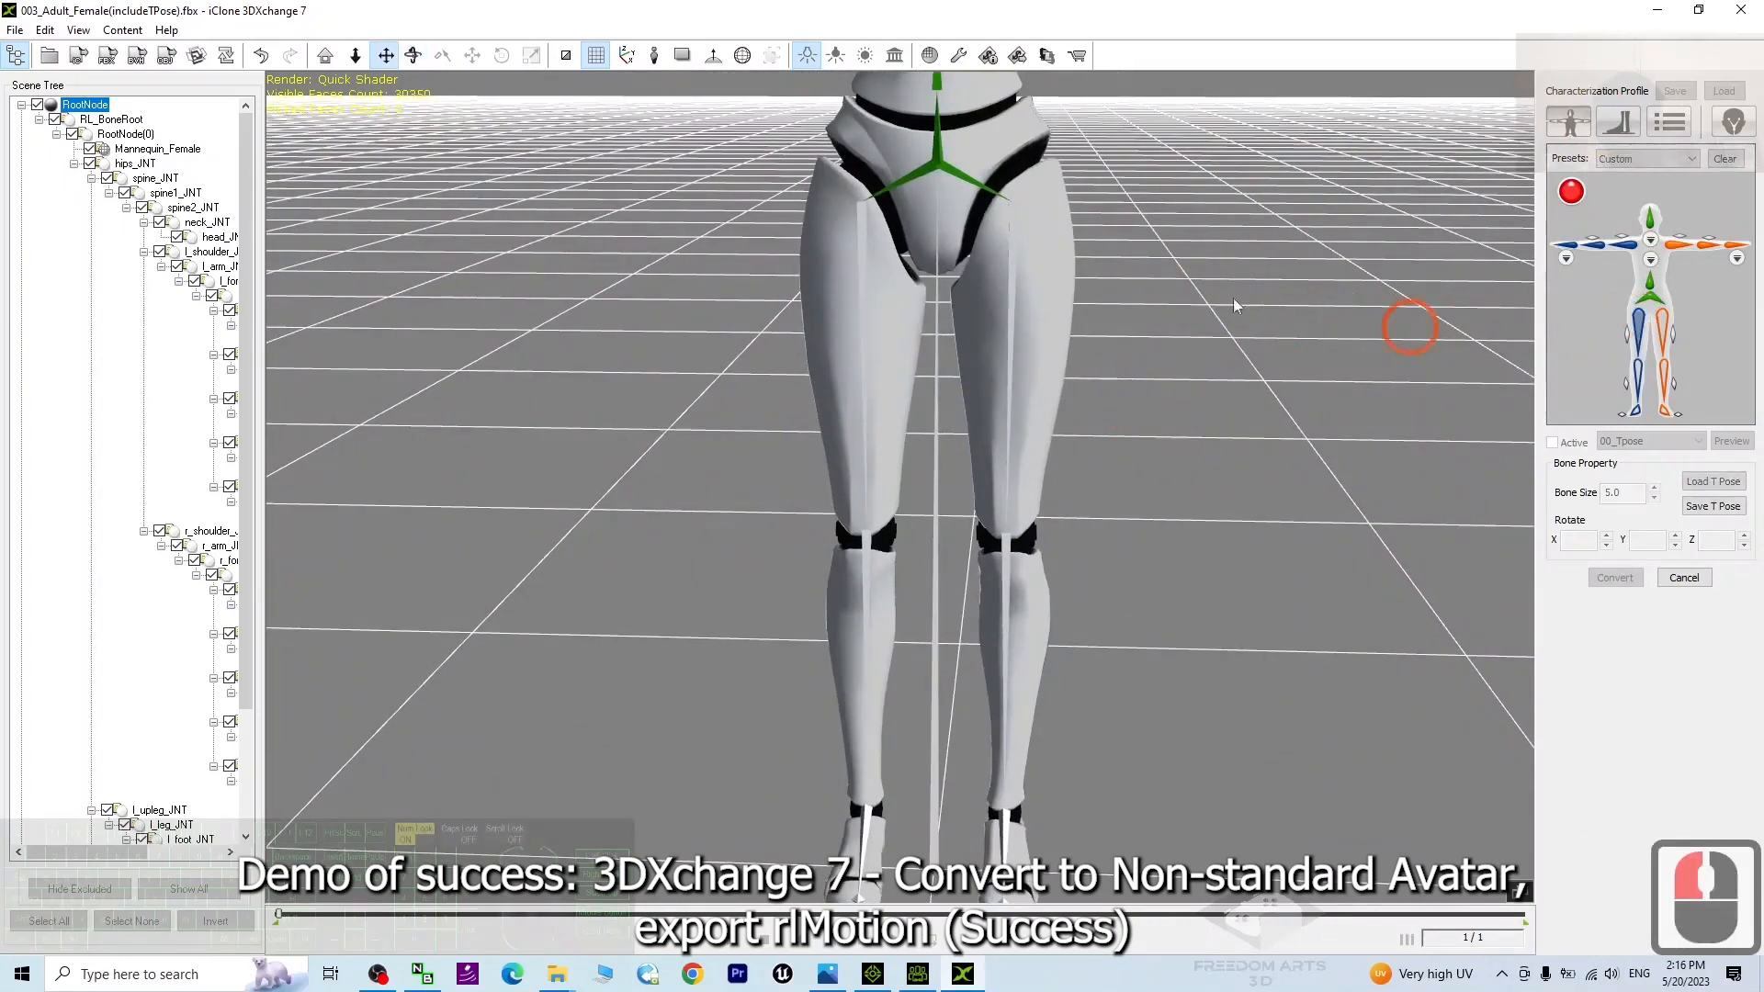
{"action": "double_click", "coordinate": [865, 205]}
{"action": "left_click", "coordinate": [1681, 335]}
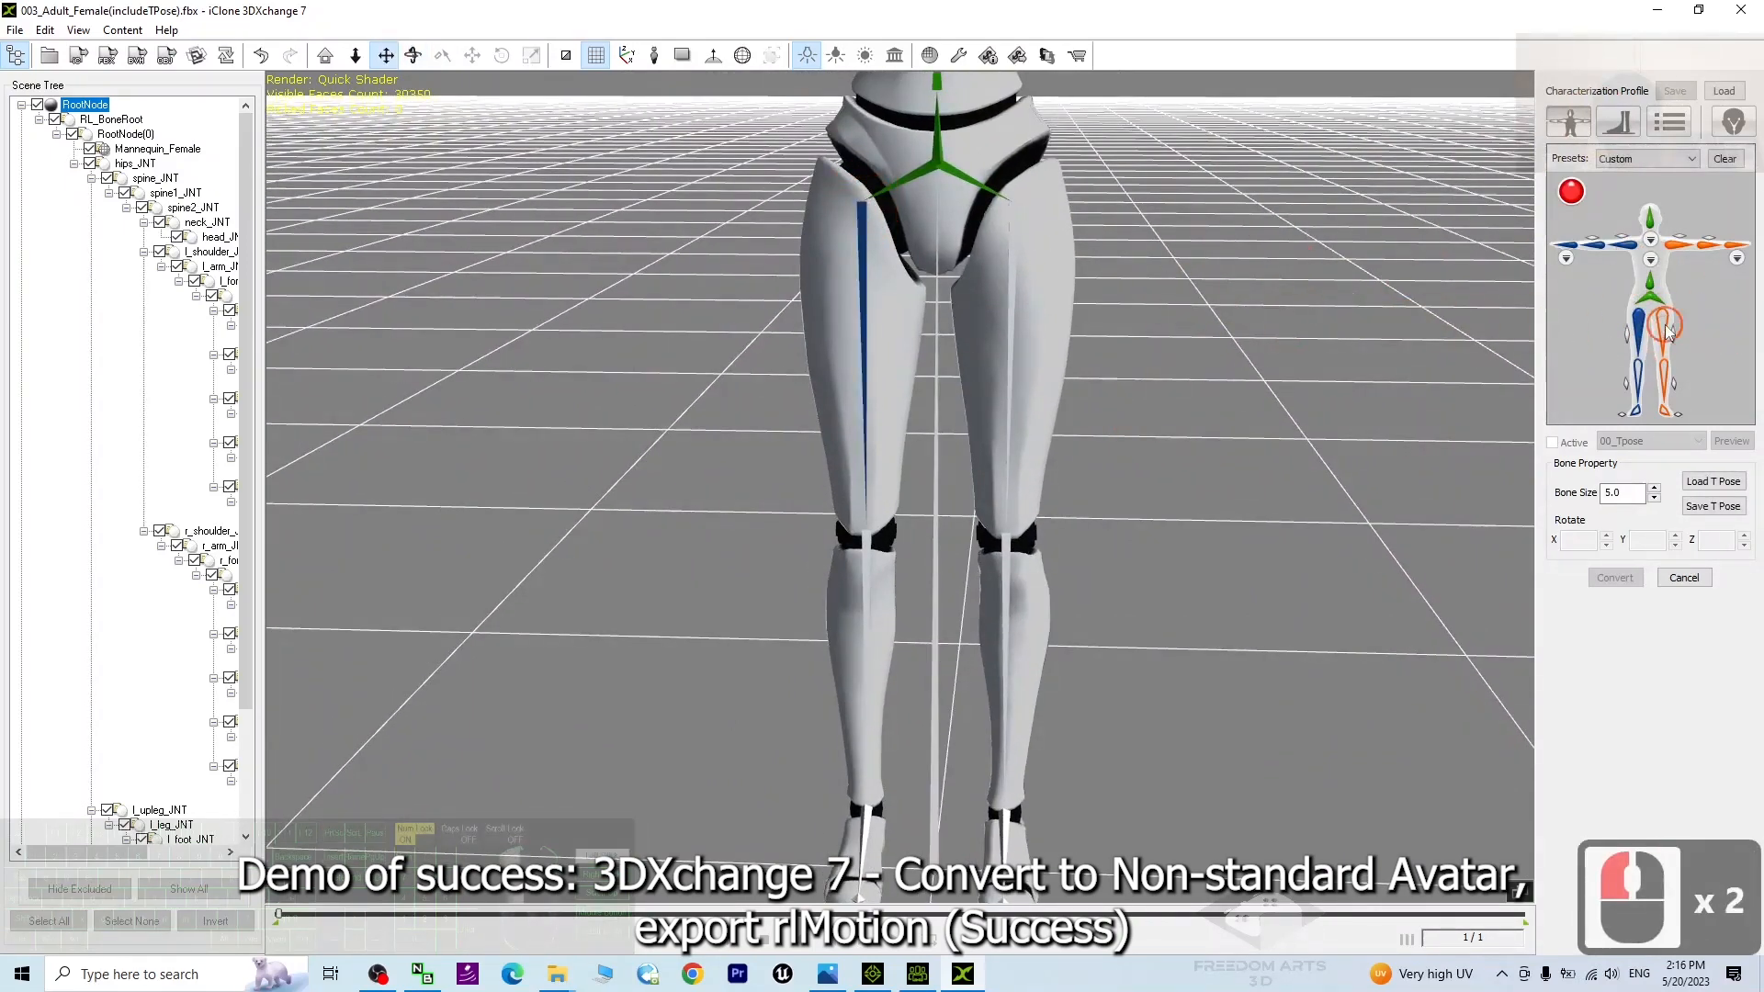
{"action": "left_click", "coordinate": [1108, 290]}
{"action": "double_click", "coordinate": [1011, 267]}
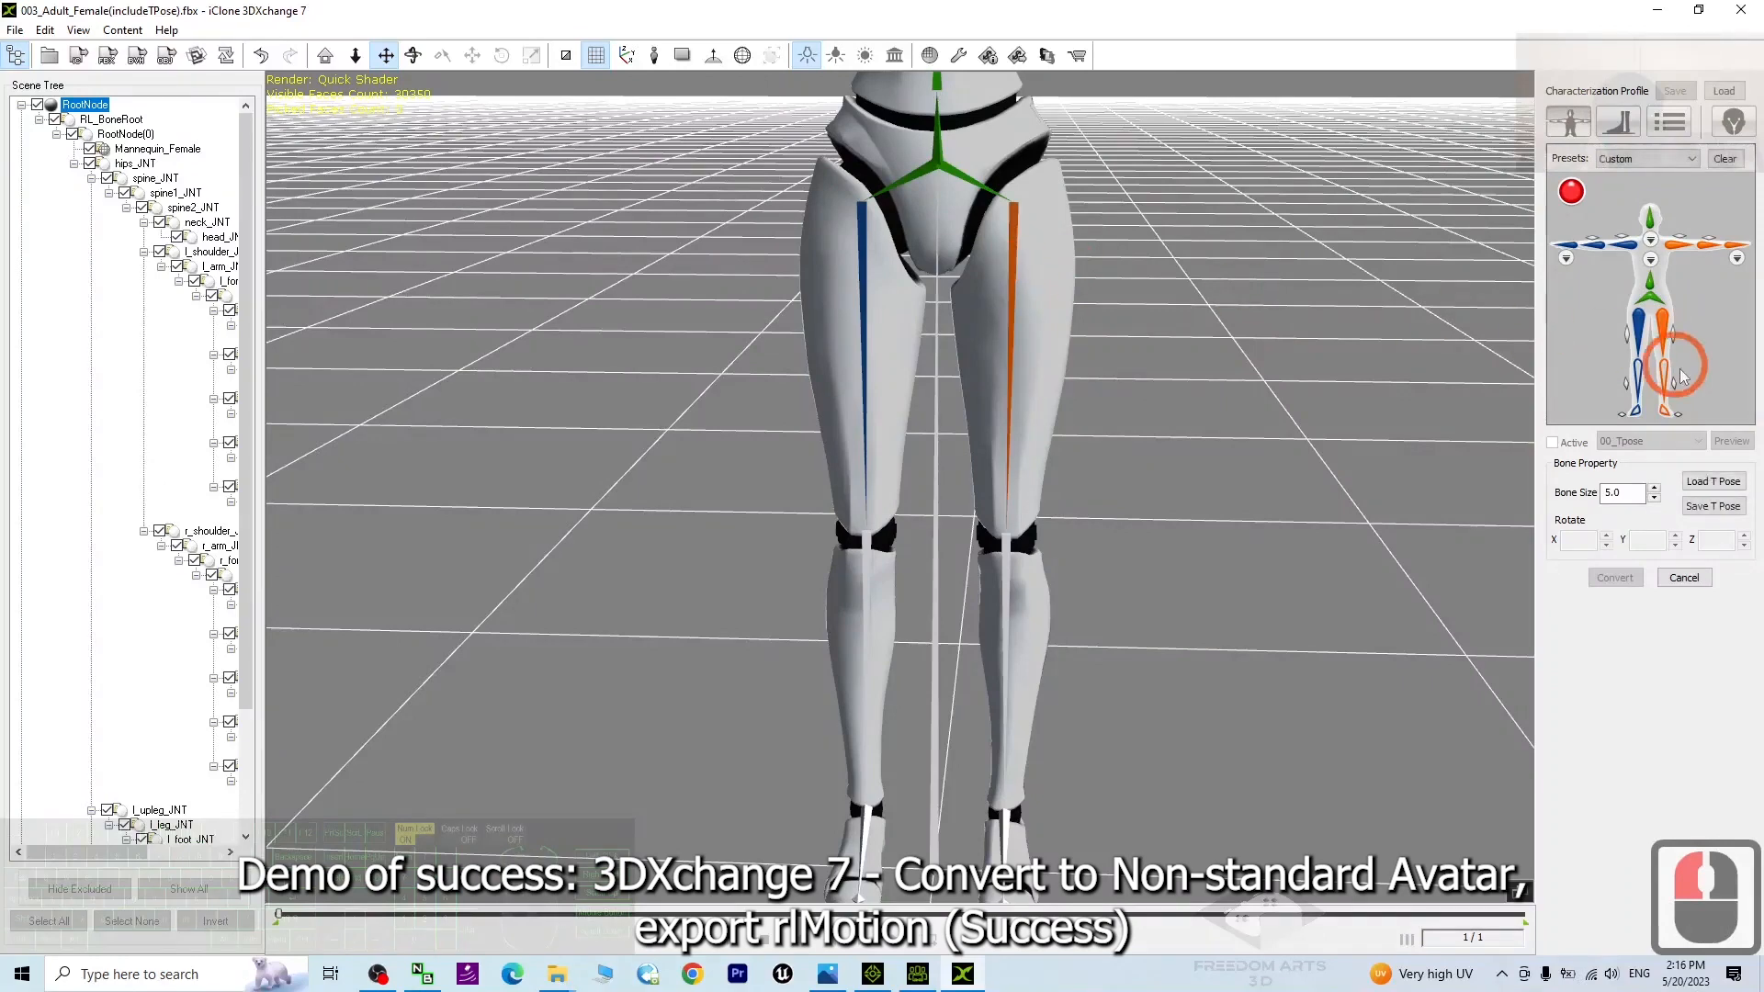
Assign the mannequin's right and left lower leg bones to the matching calf slots
{"action": "left_click", "coordinate": [1638, 372]}
{"action": "left_click", "coordinate": [928, 566]}
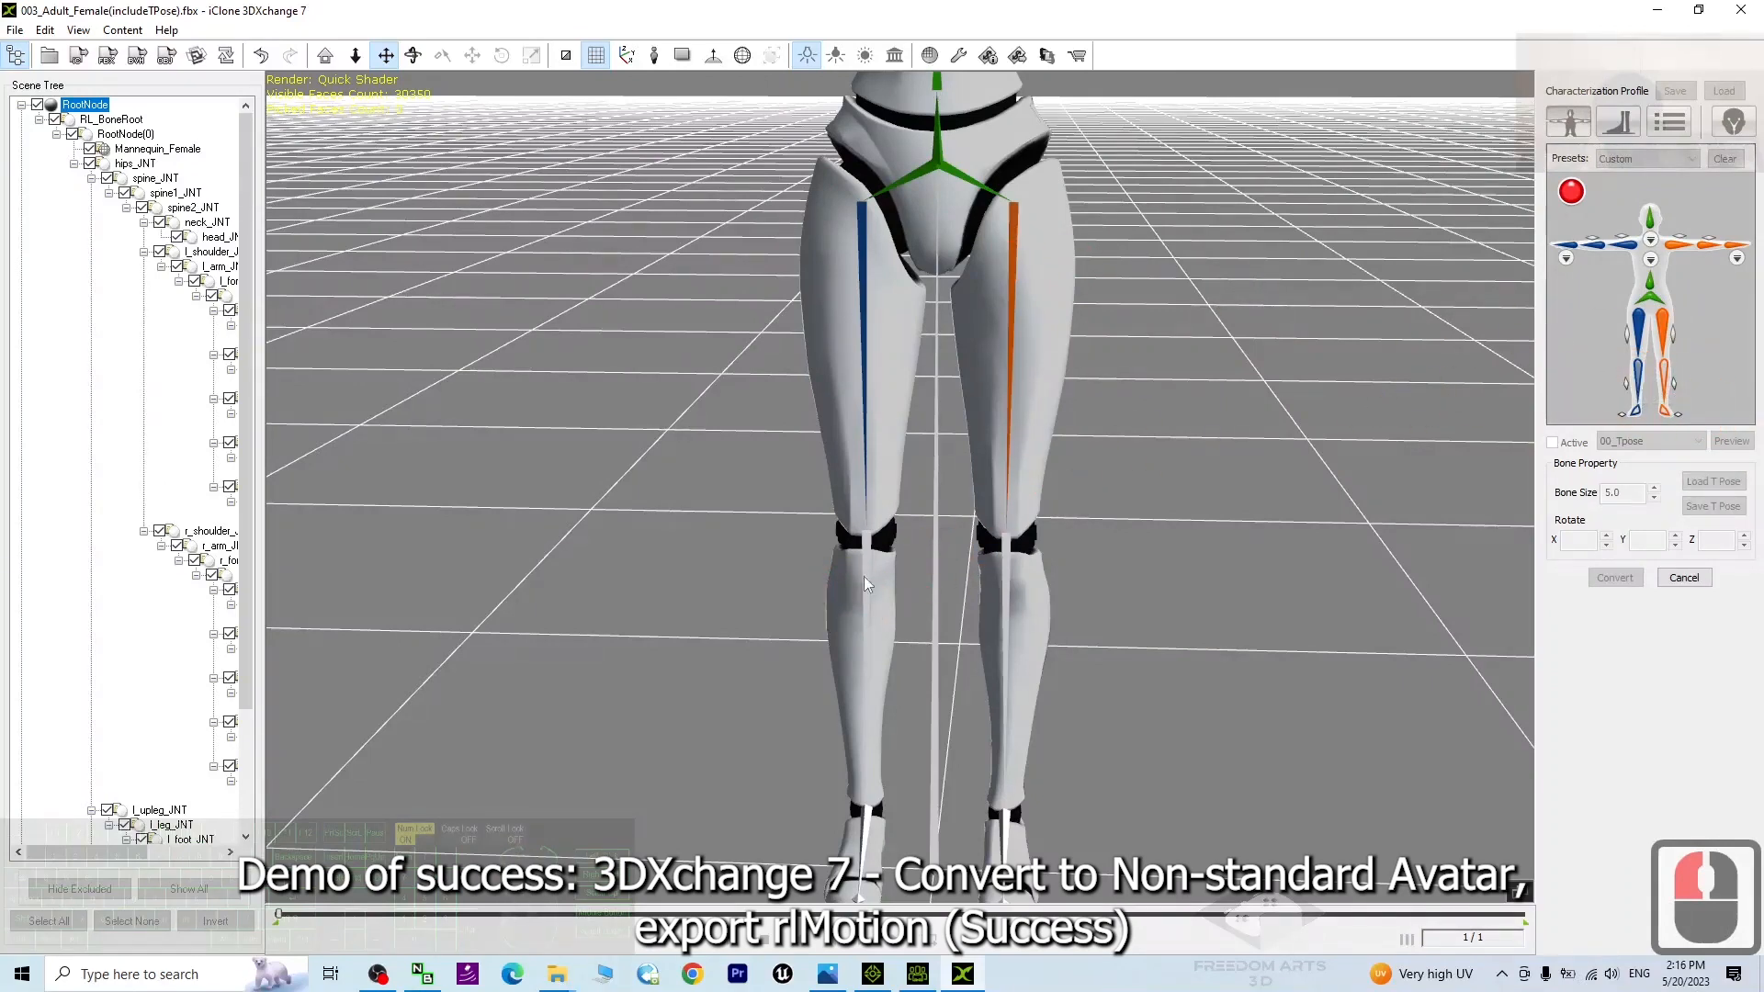
{"action": "double_click", "coordinate": [863, 576]}
{"action": "left_click", "coordinate": [1679, 358]}
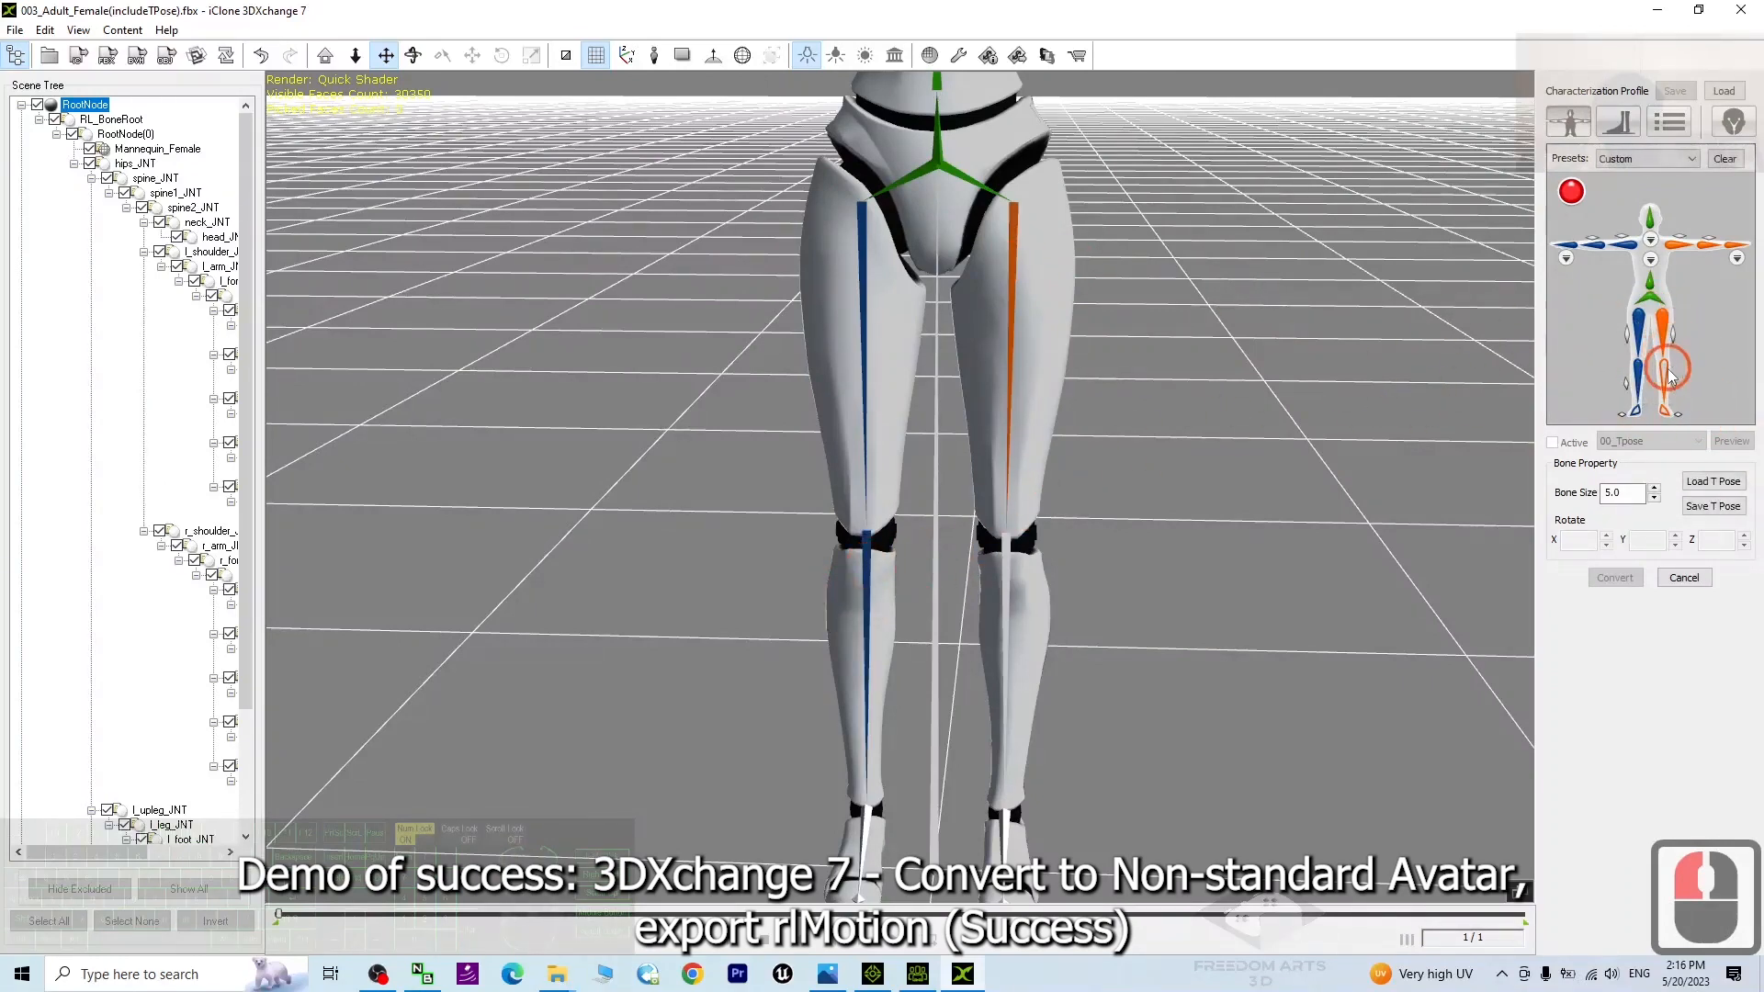
{"action": "left_click", "coordinate": [1664, 374]}
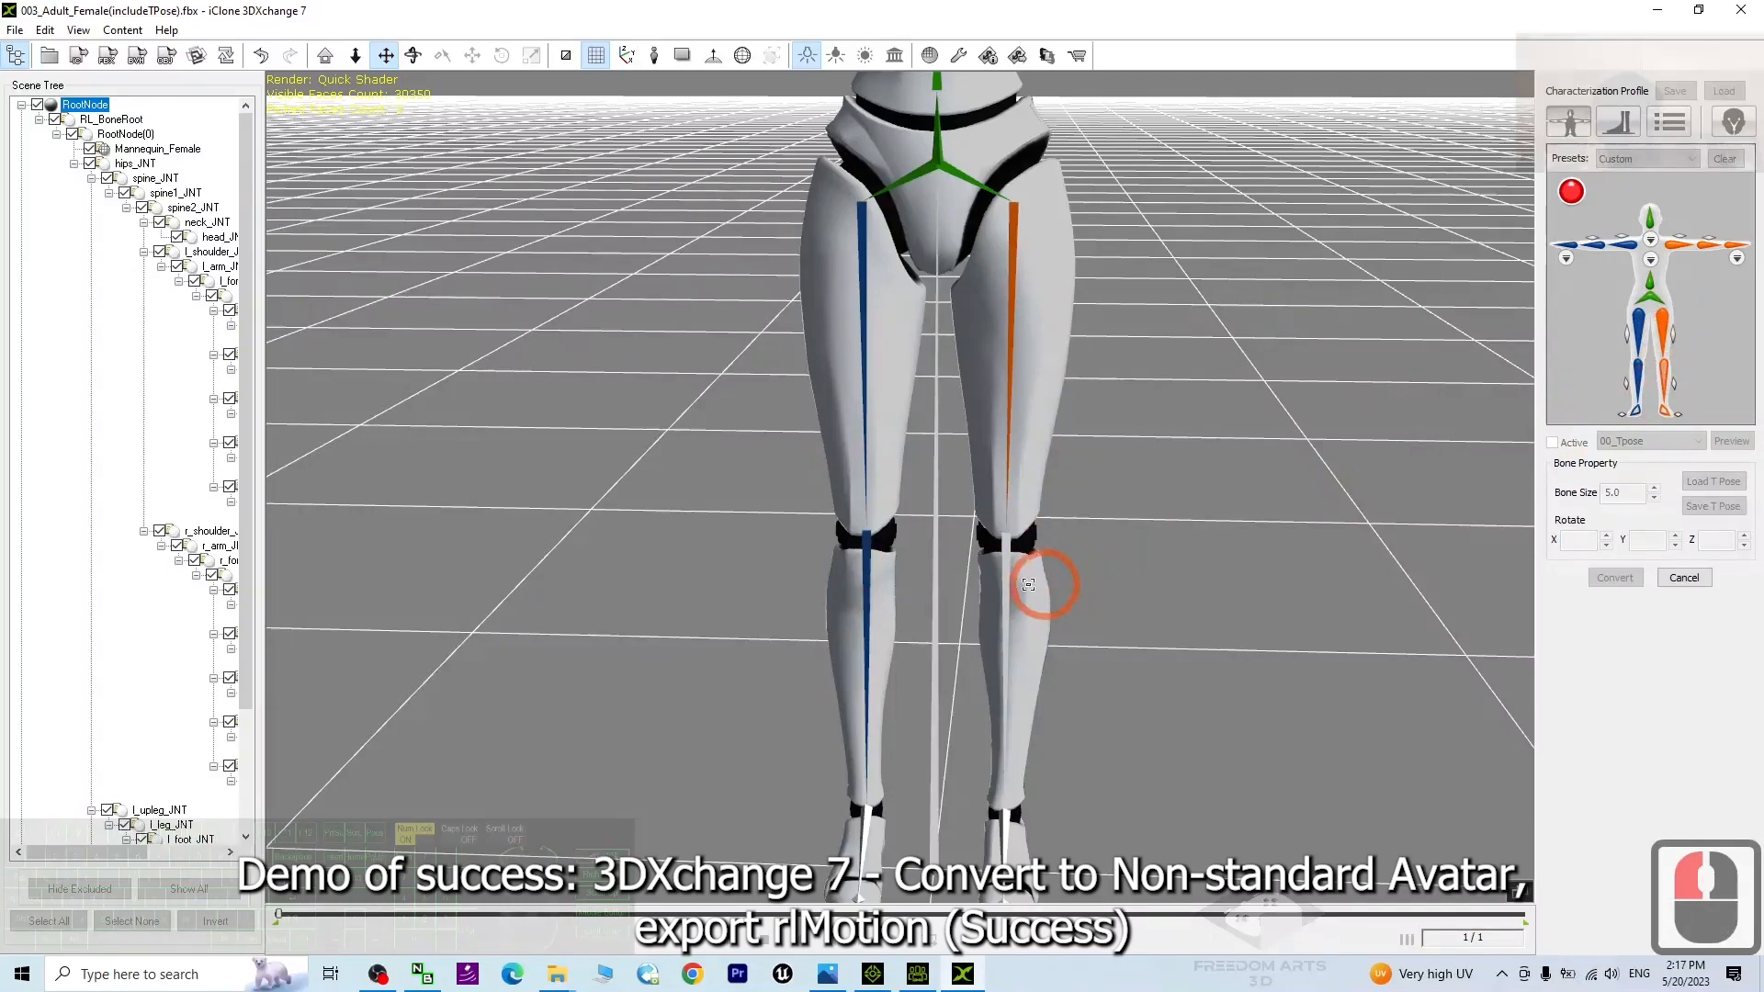
{"action": "double_click", "coordinate": [1005, 579]}
Assign the mannequin's right and left foot bones to the matching foot slots of the bone map
{"action": "left_click_drag", "start_coordinate": [1103, 625], "coordinate": [1153, 331]}
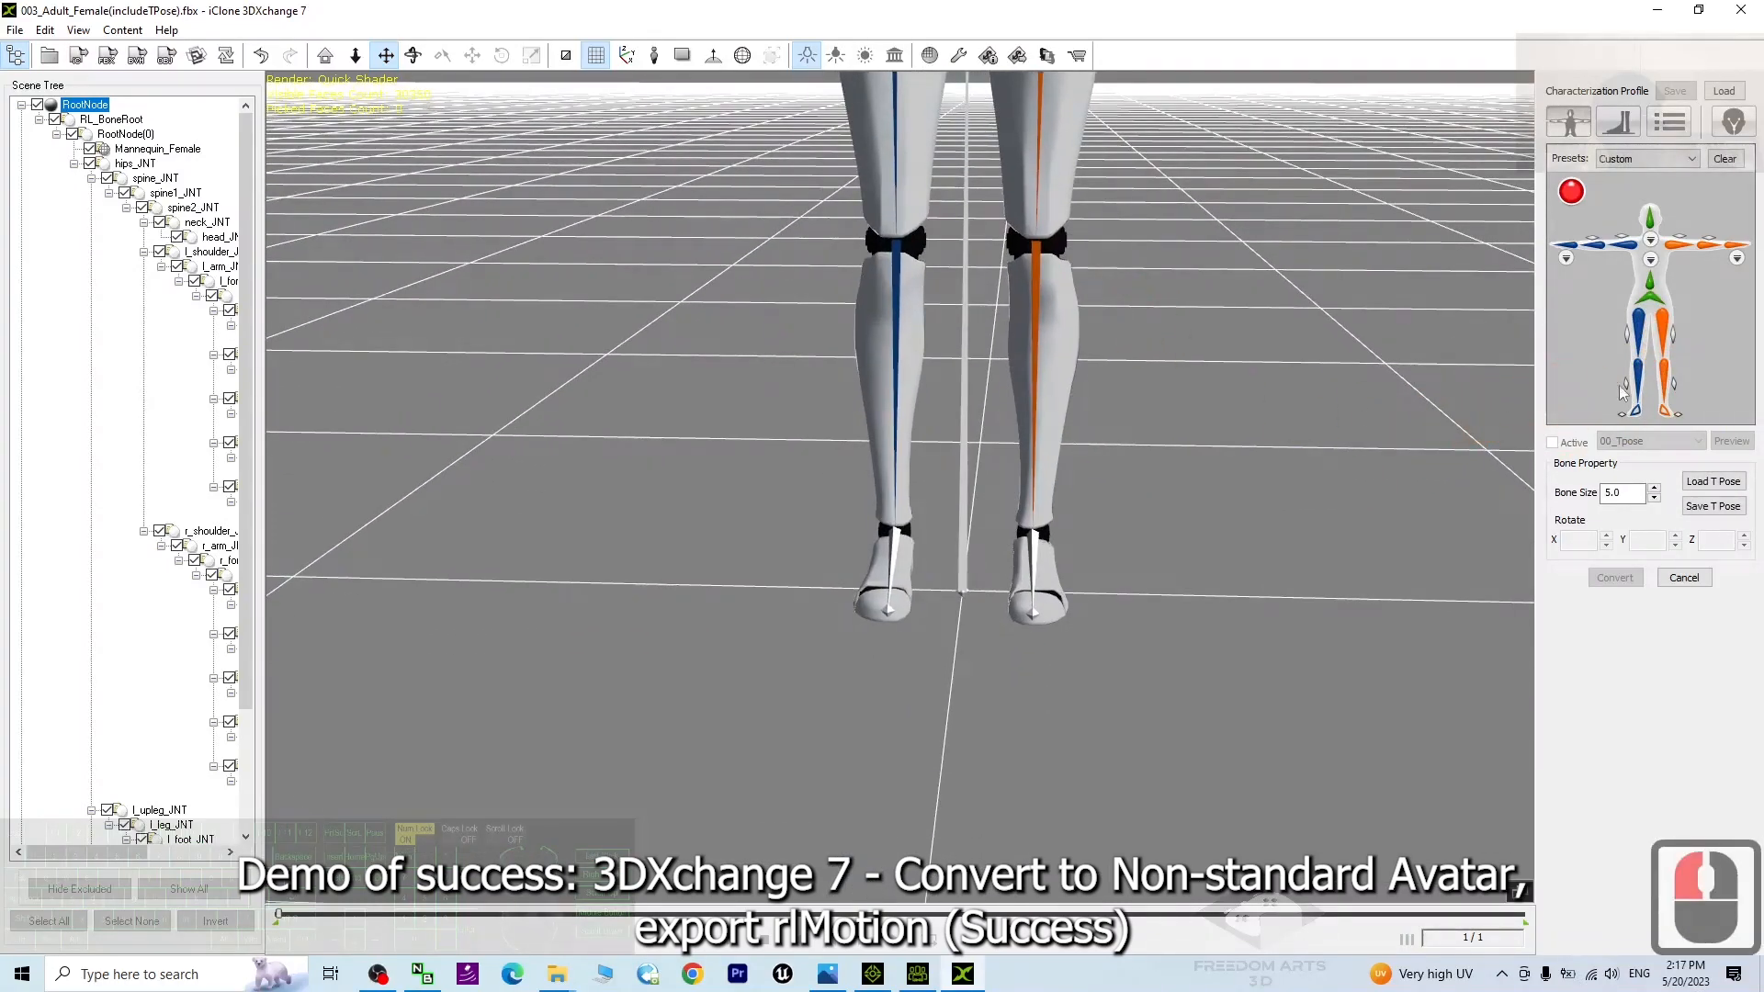
{"action": "left_click", "coordinate": [1637, 412]}
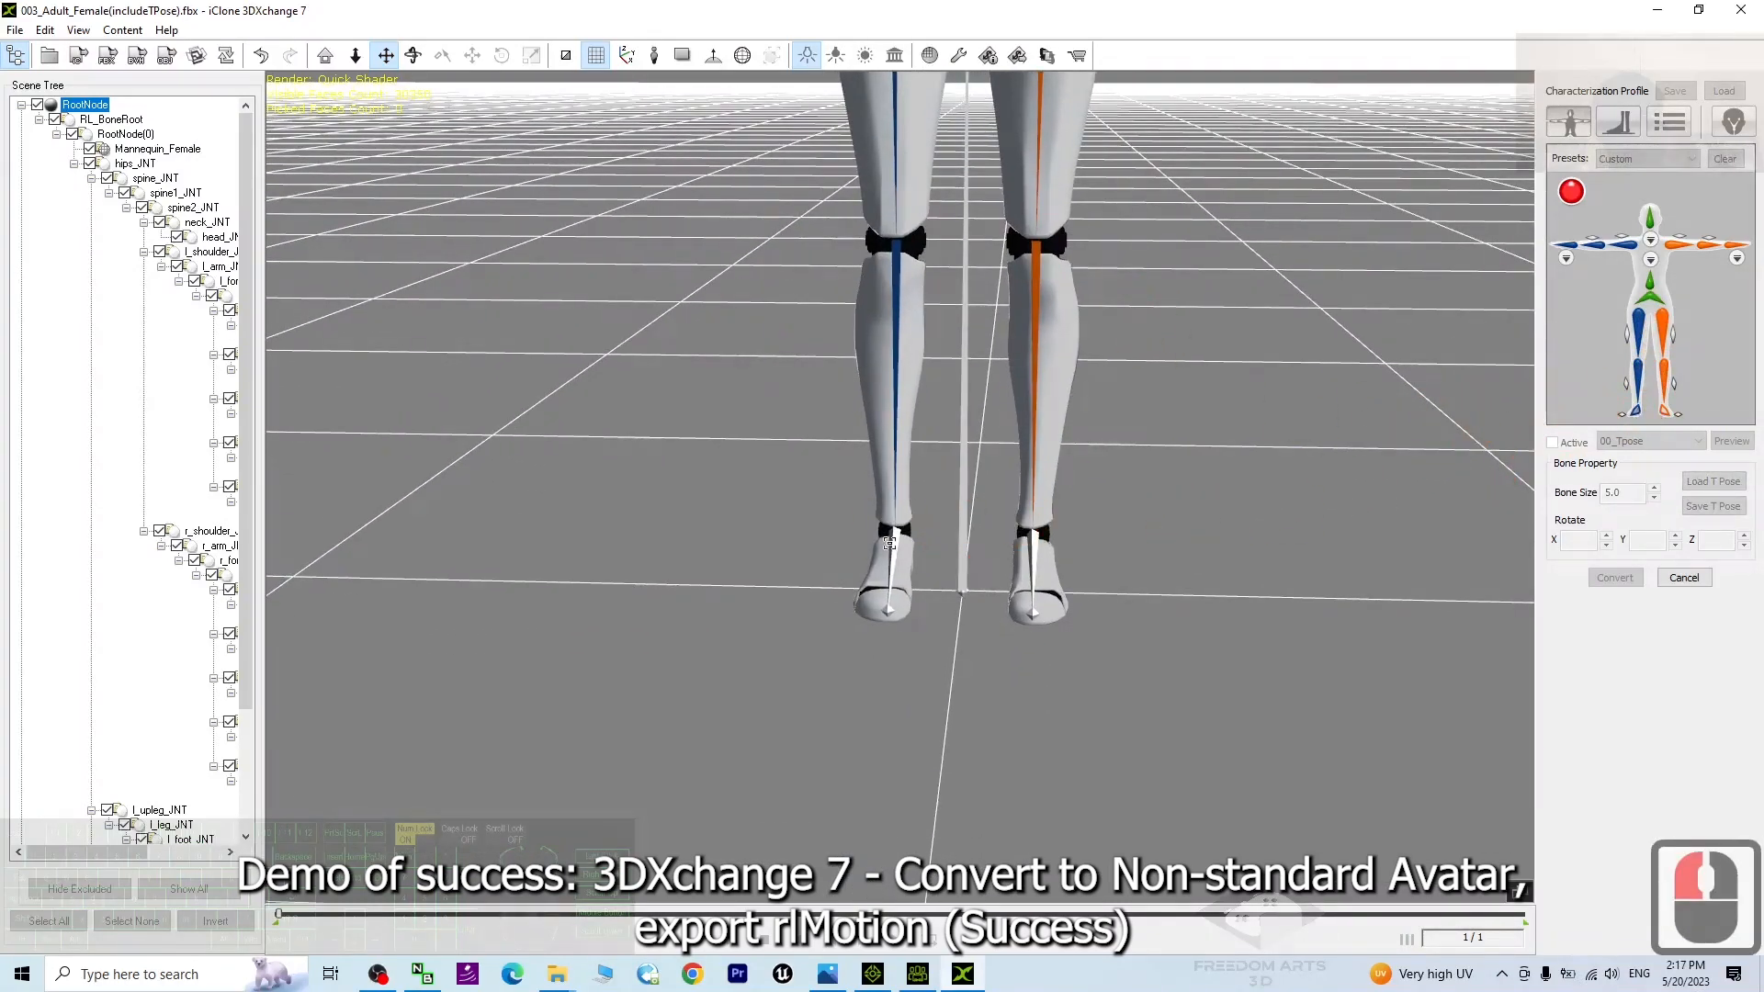
{"action": "left_click", "coordinate": [1664, 410]}
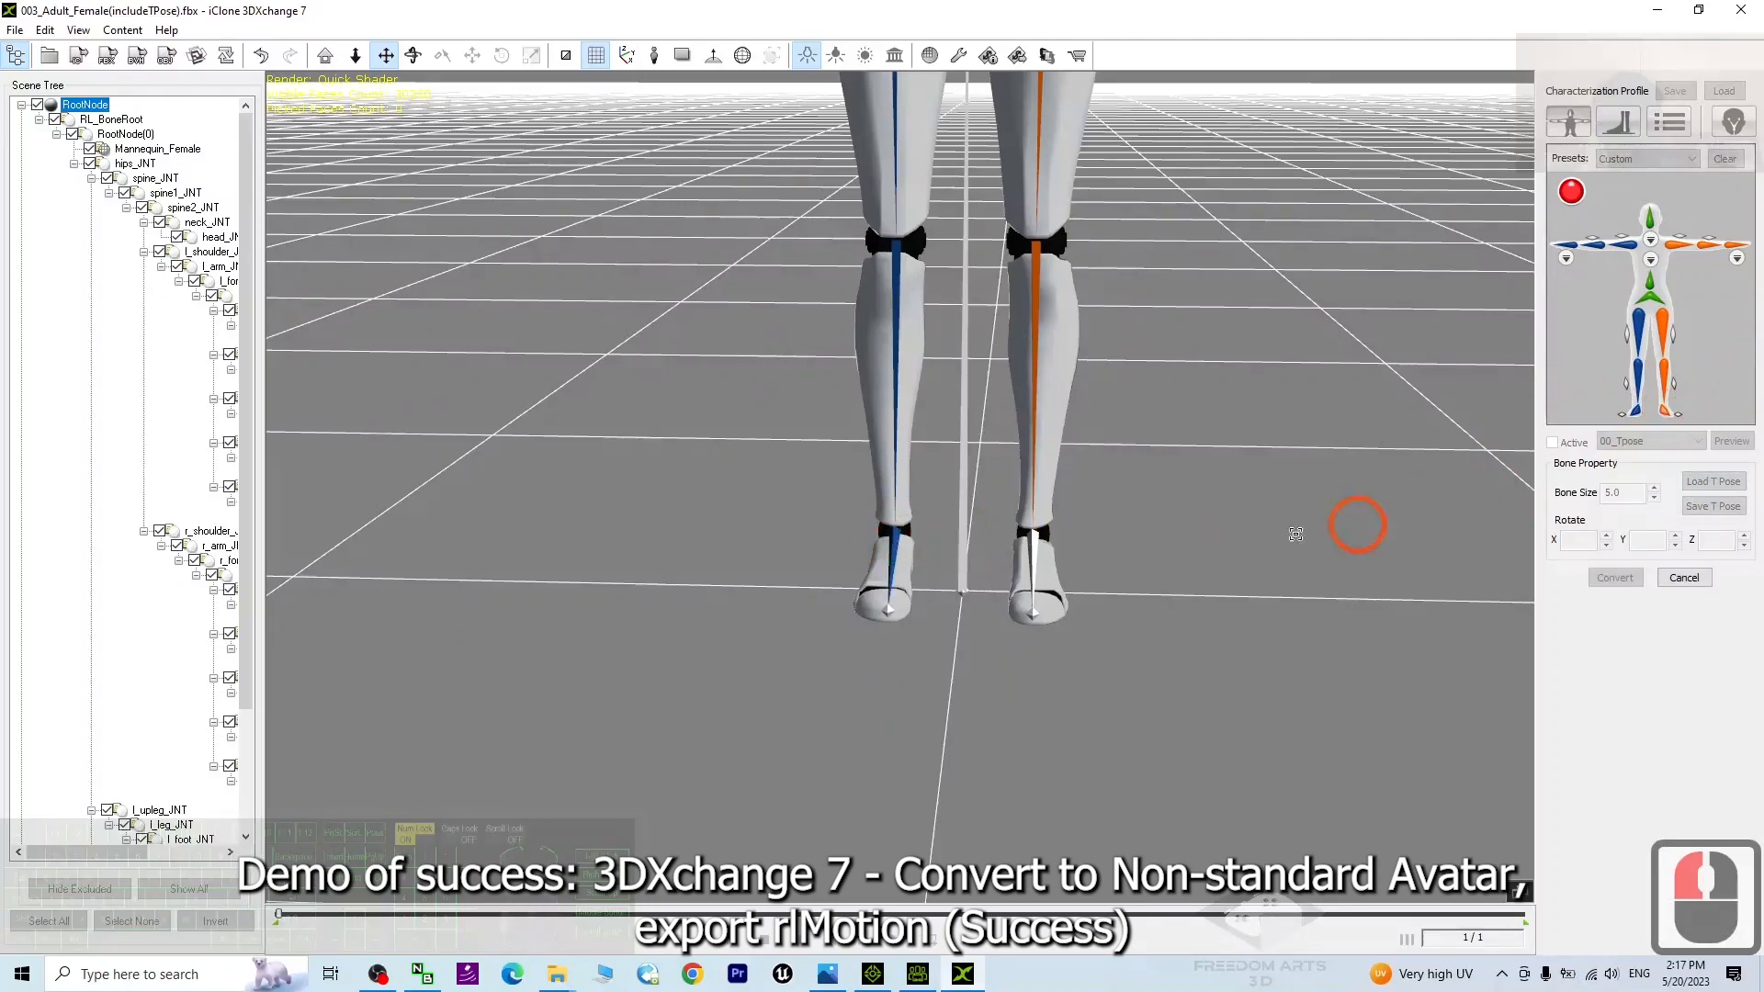
{"action": "left_click", "coordinate": [1038, 544]}
Activate the characterization profile, convert the mannequin to a non-standard character and dismiss the message
{"action": "scroll", "coordinate": [1181, 244], "scroll_direction": "down", "scroll_amount": 5}
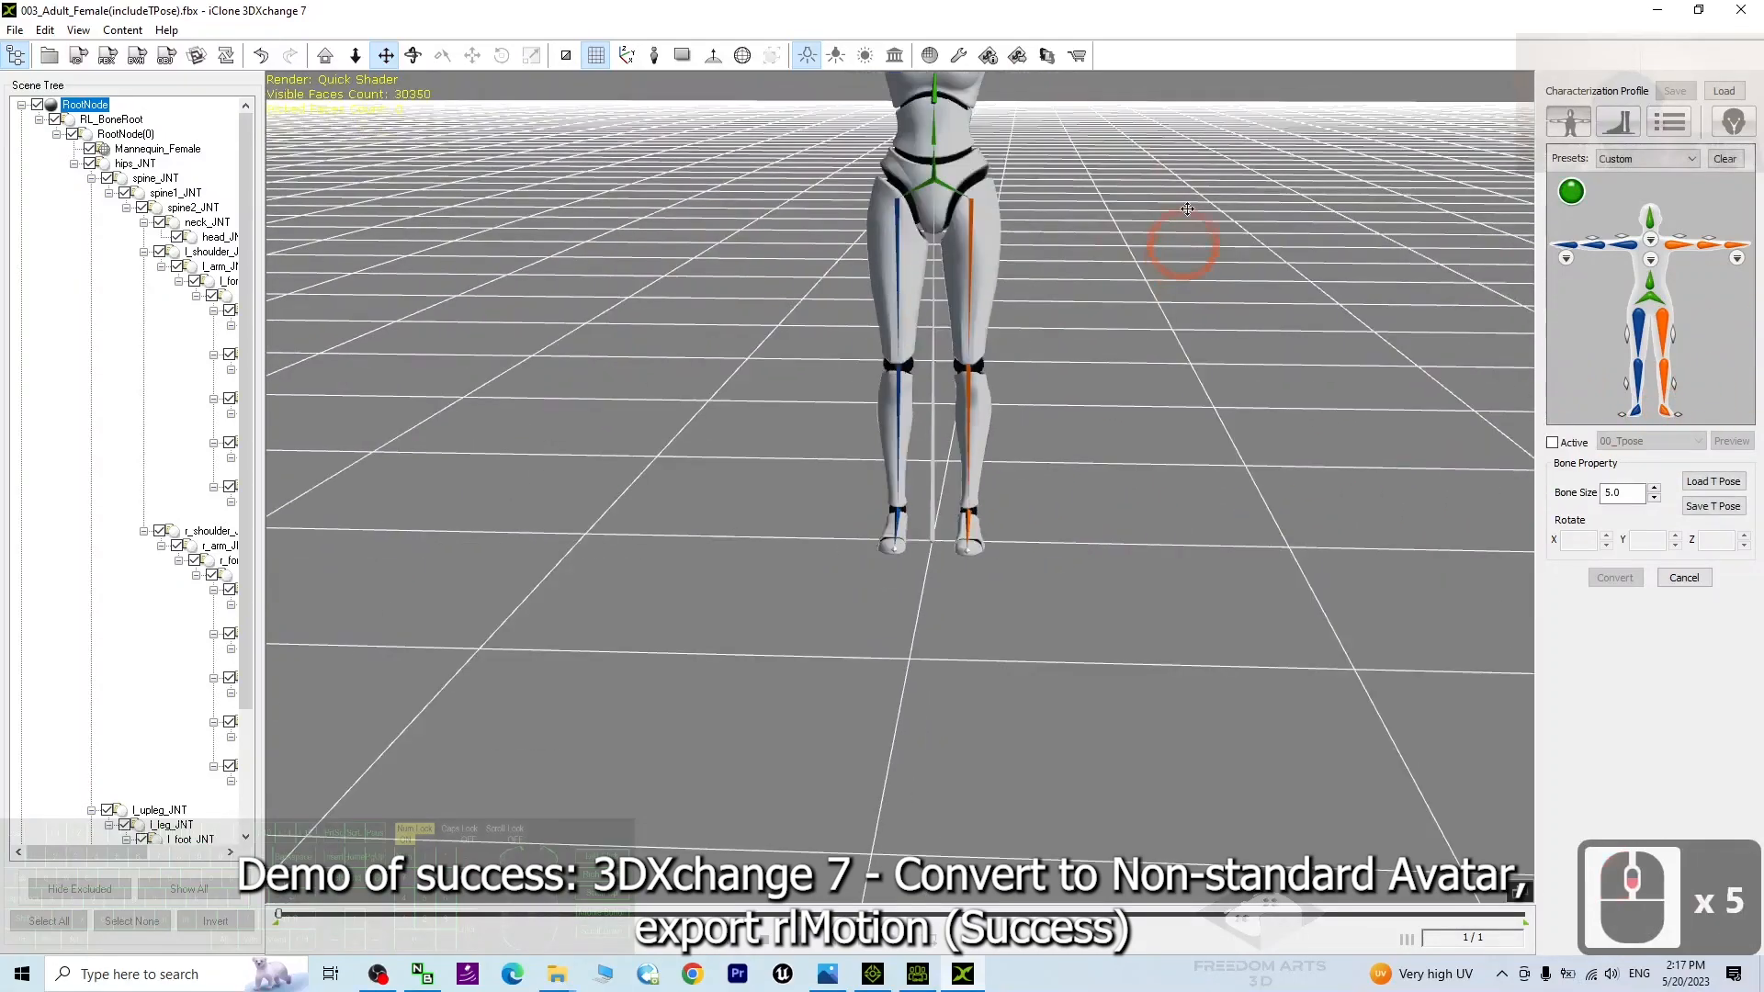
{"action": "scroll", "coordinate": [1155, 582], "scroll_direction": "up", "scroll_amount": 4}
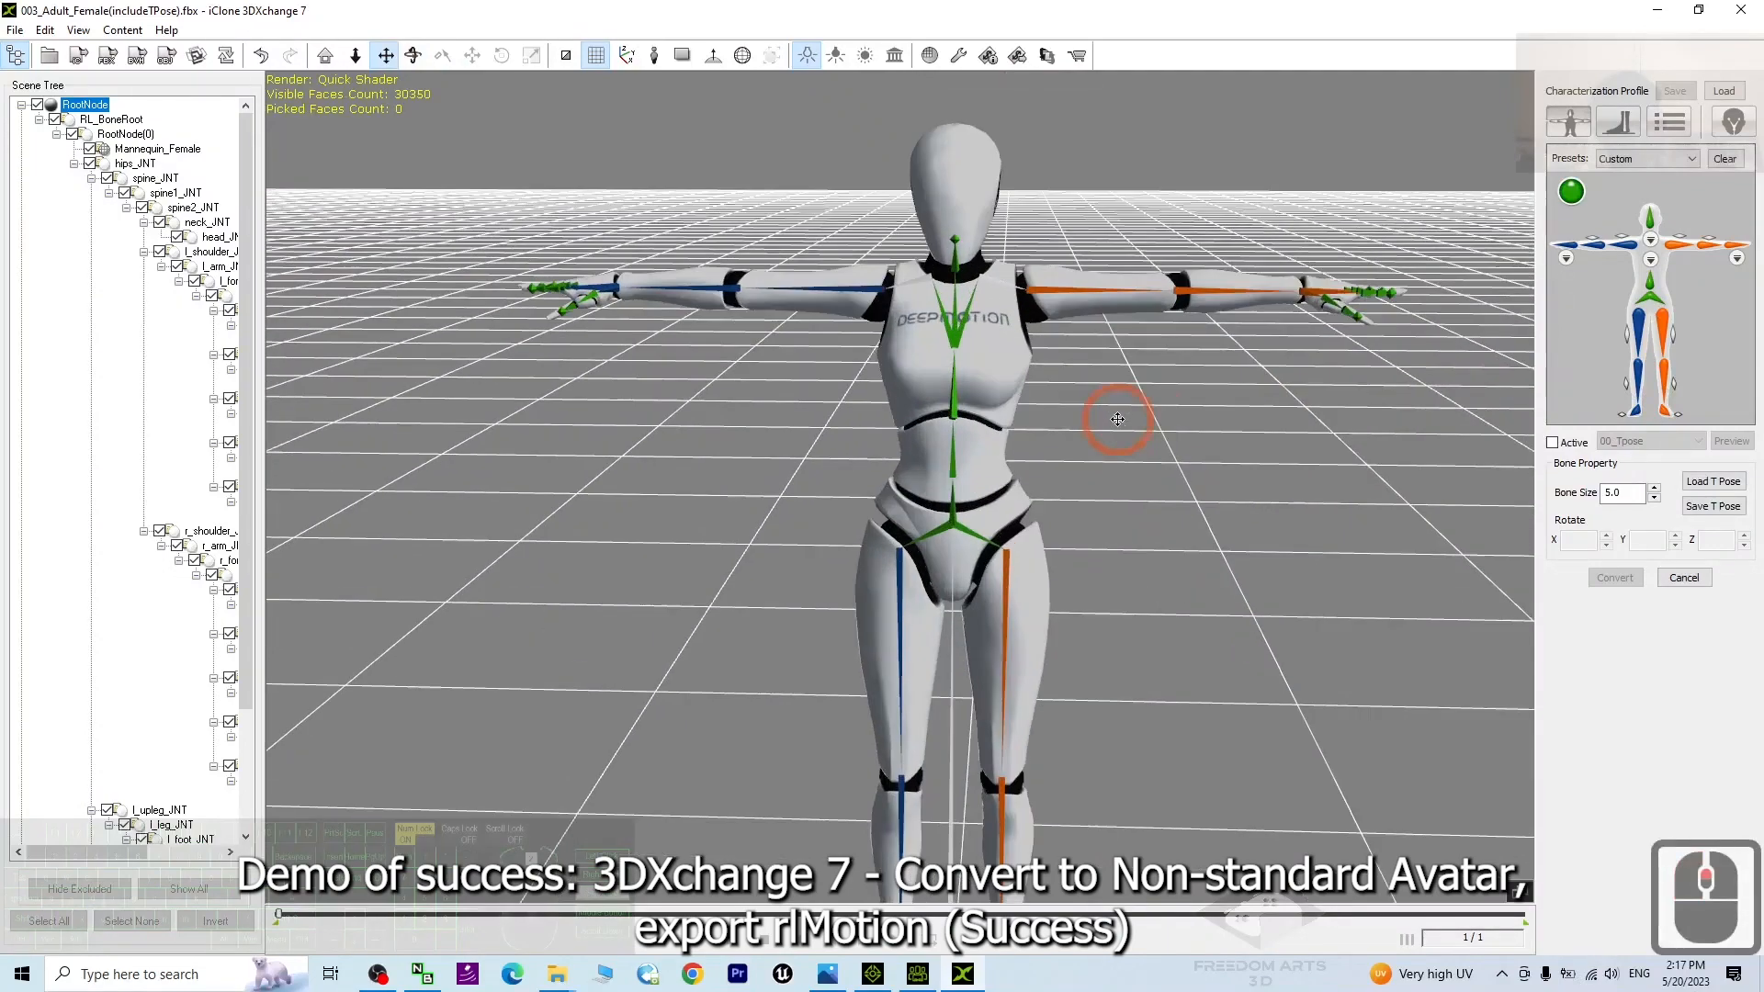
{"action": "right_click_drag", "start_coordinate": [1202, 367], "coordinate": [1146, 374]}
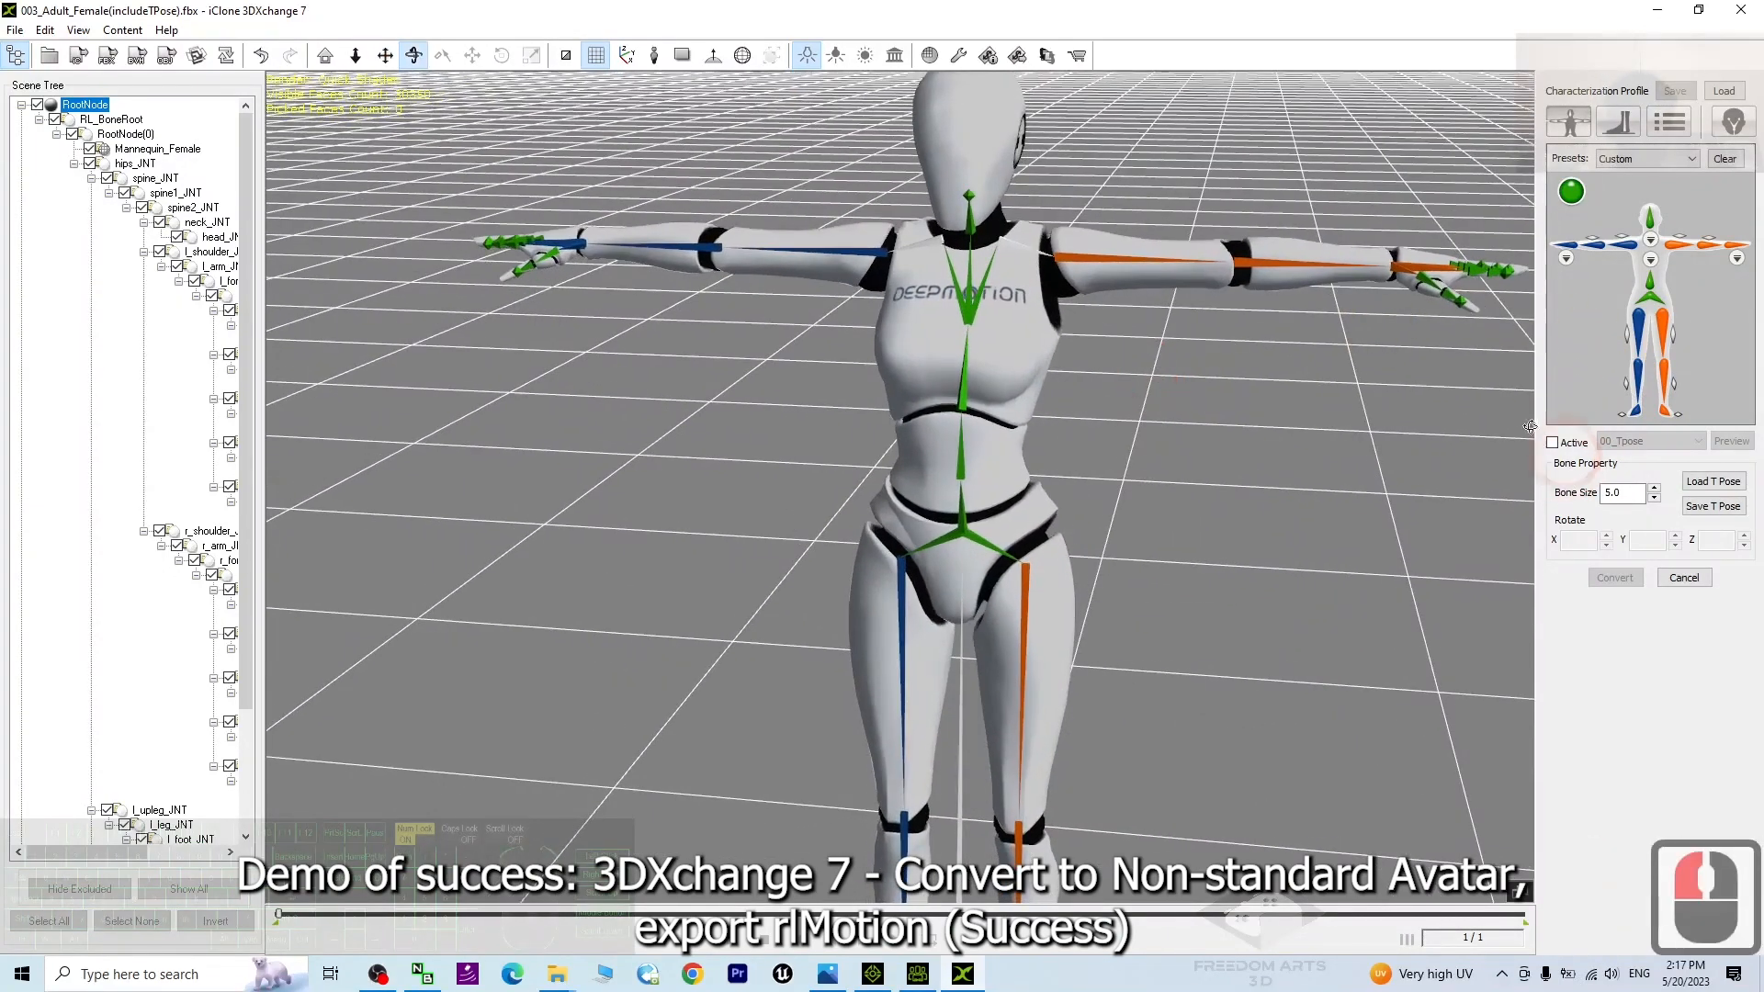
{"action": "left_click", "coordinate": [1552, 442]}
{"action": "left_click", "coordinate": [1613, 575]}
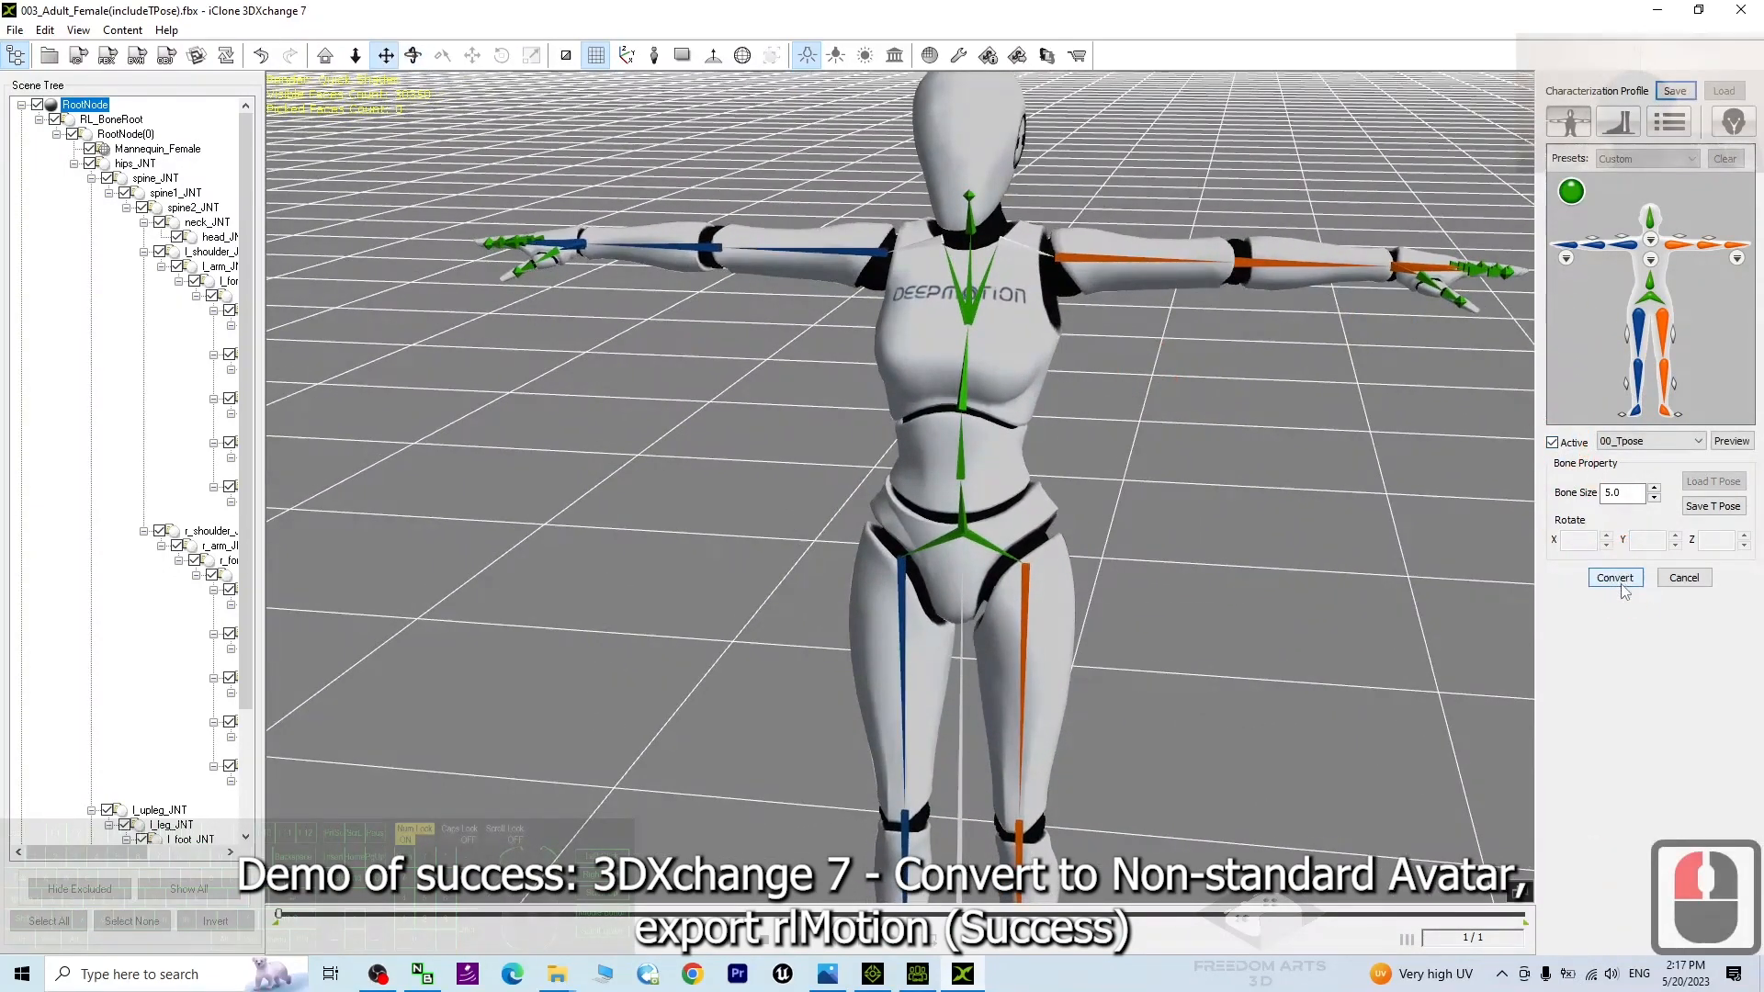
{"action": "left_click", "coordinate": [1020, 538]}
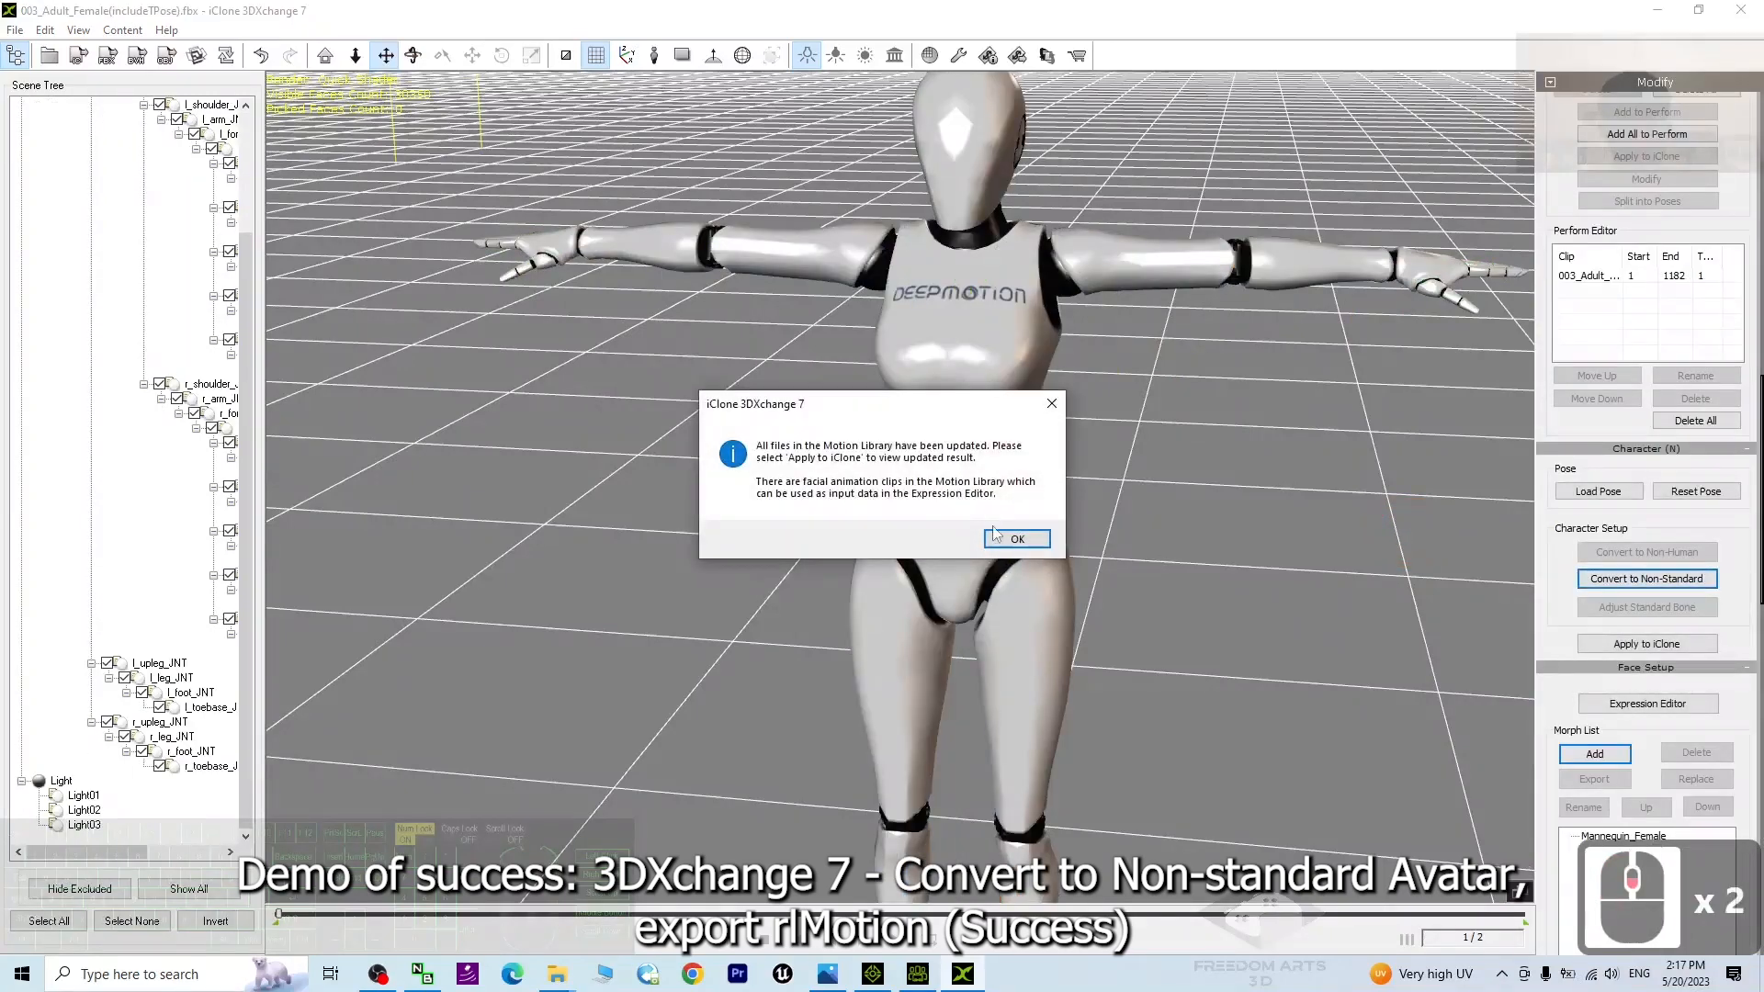
Play the 003_Adult_Female clip from the Perform Editor, examine the mannequin's motion from several angles, and stop playback
{"action": "scroll", "coordinate": [1079, 583], "scroll_direction": "down", "scroll_amount": 2}
{"action": "left_click_drag", "start_coordinate": [1080, 583], "coordinate": [1080, 419]}
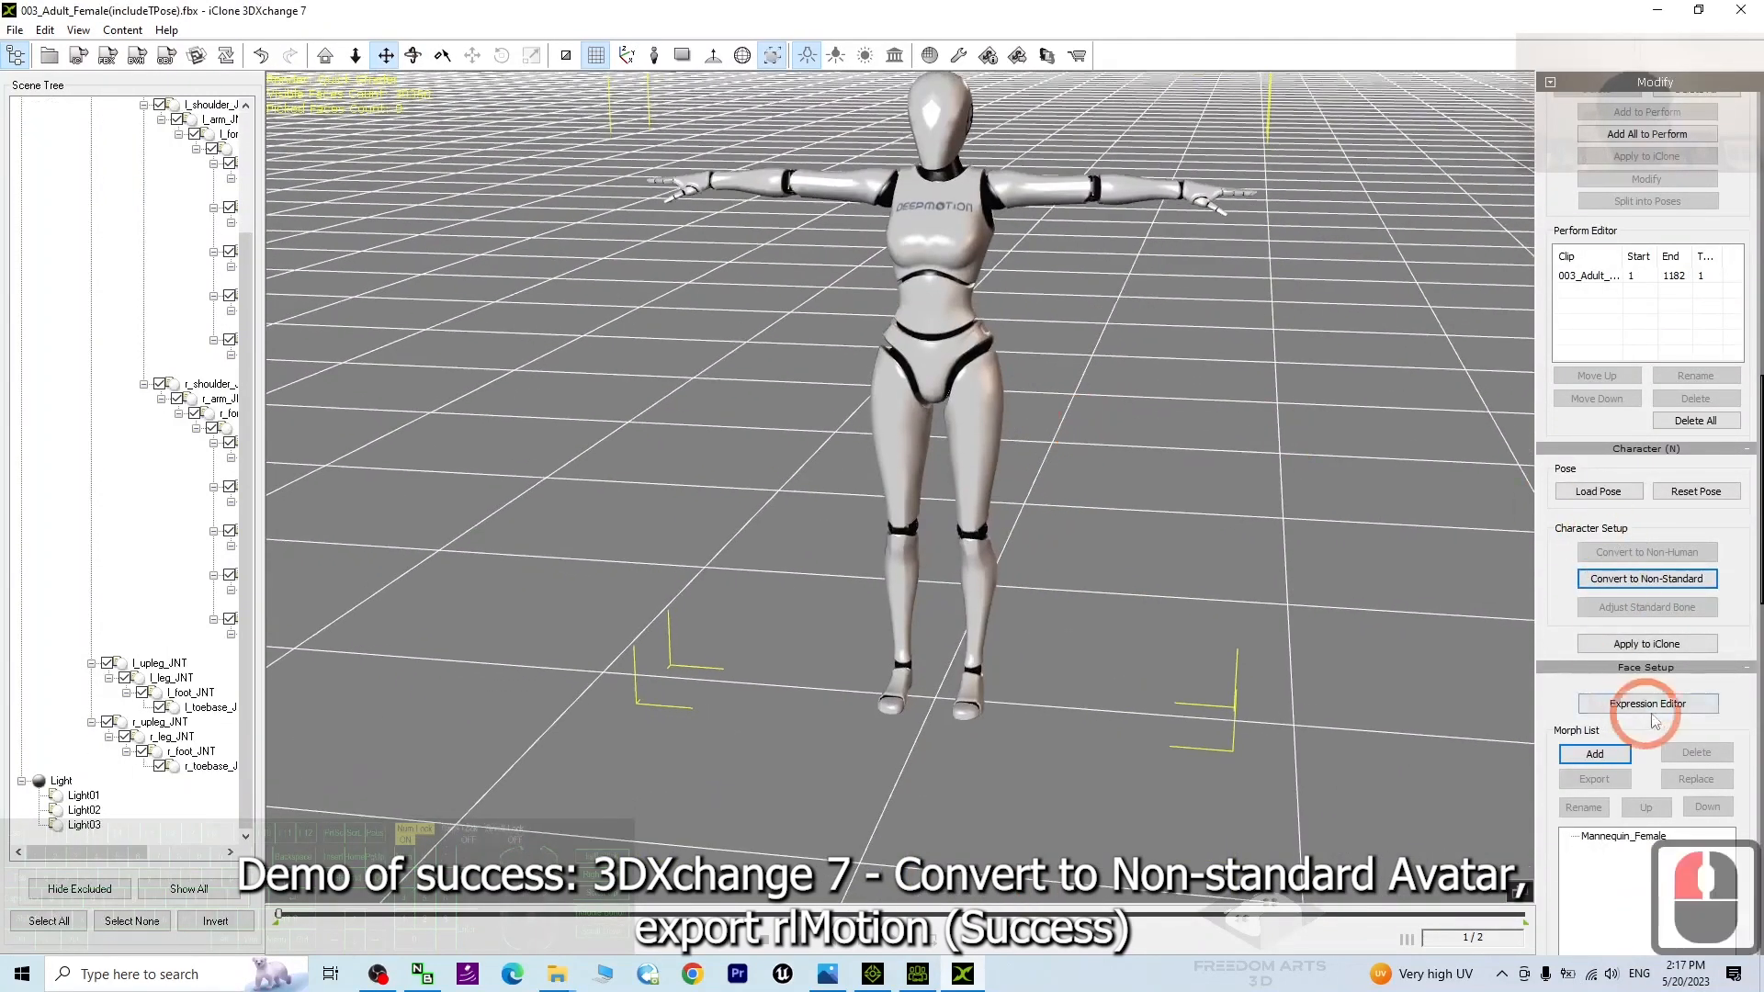
{"action": "scroll", "coordinate": [1617, 327], "scroll_direction": "up", "scroll_amount": 7}
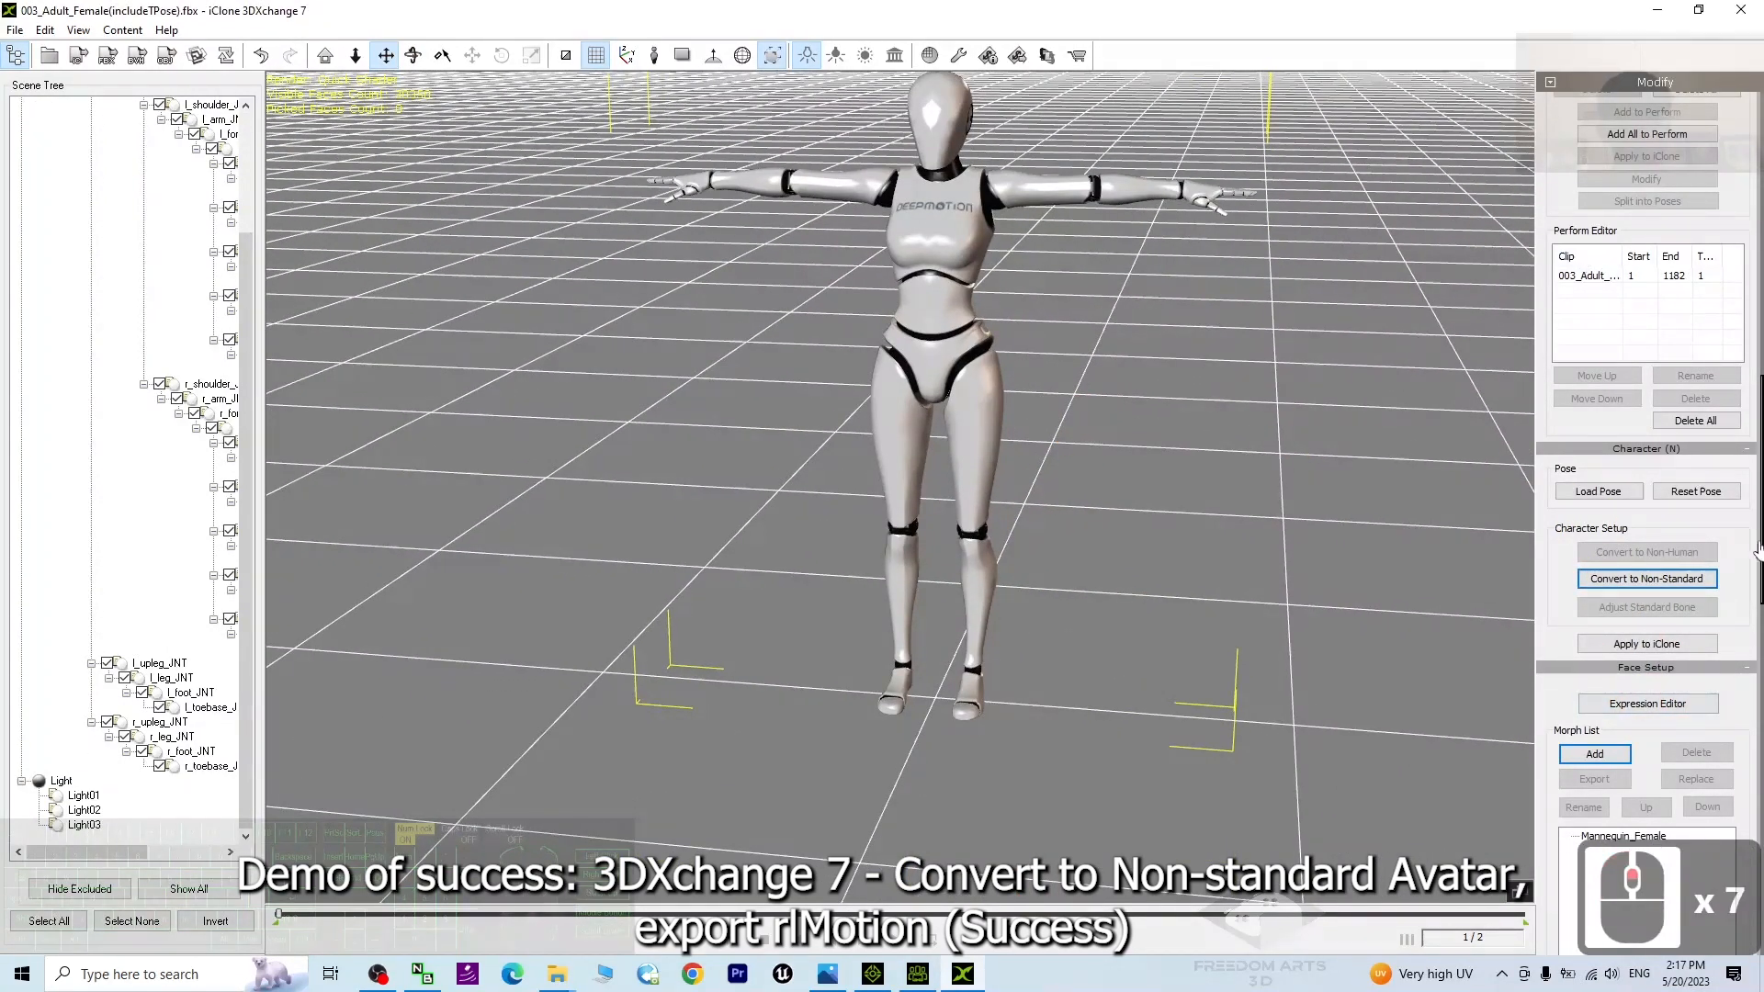
{"action": "left_click_drag", "start_coordinate": [1758, 551], "coordinate": [1753, 454]}
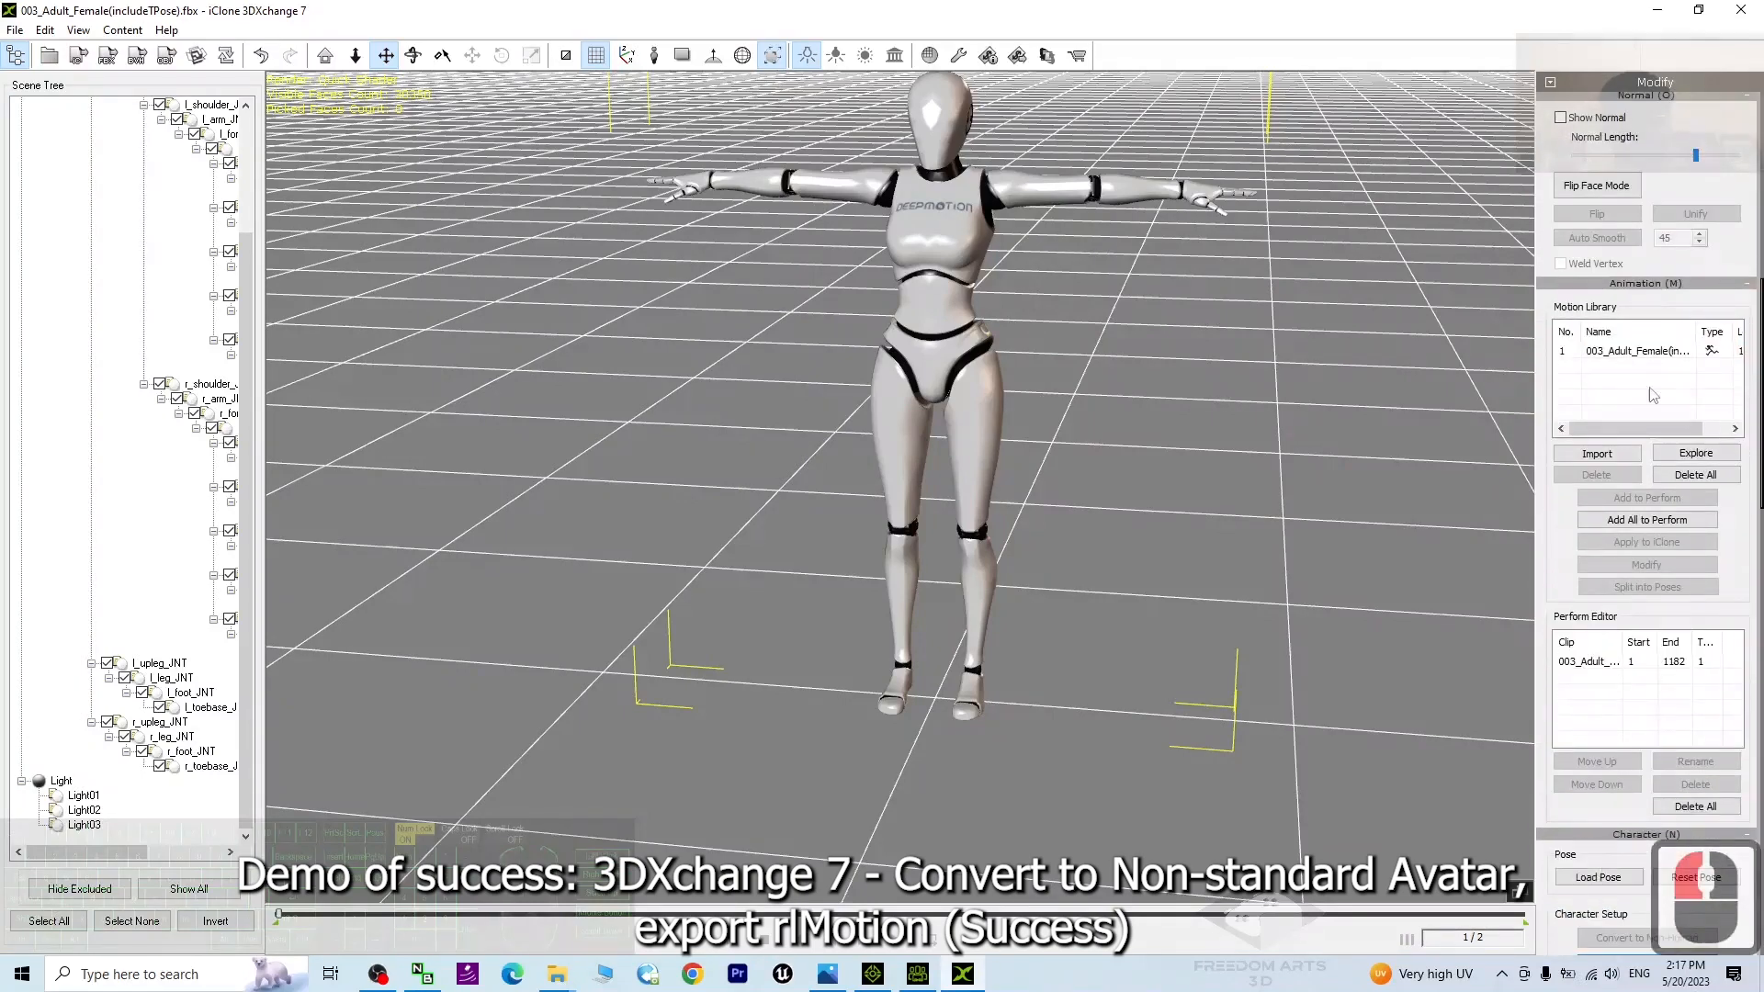
{"action": "left_click", "coordinate": [1582, 661]}
{"action": "left_click", "coordinate": [1447, 752]}
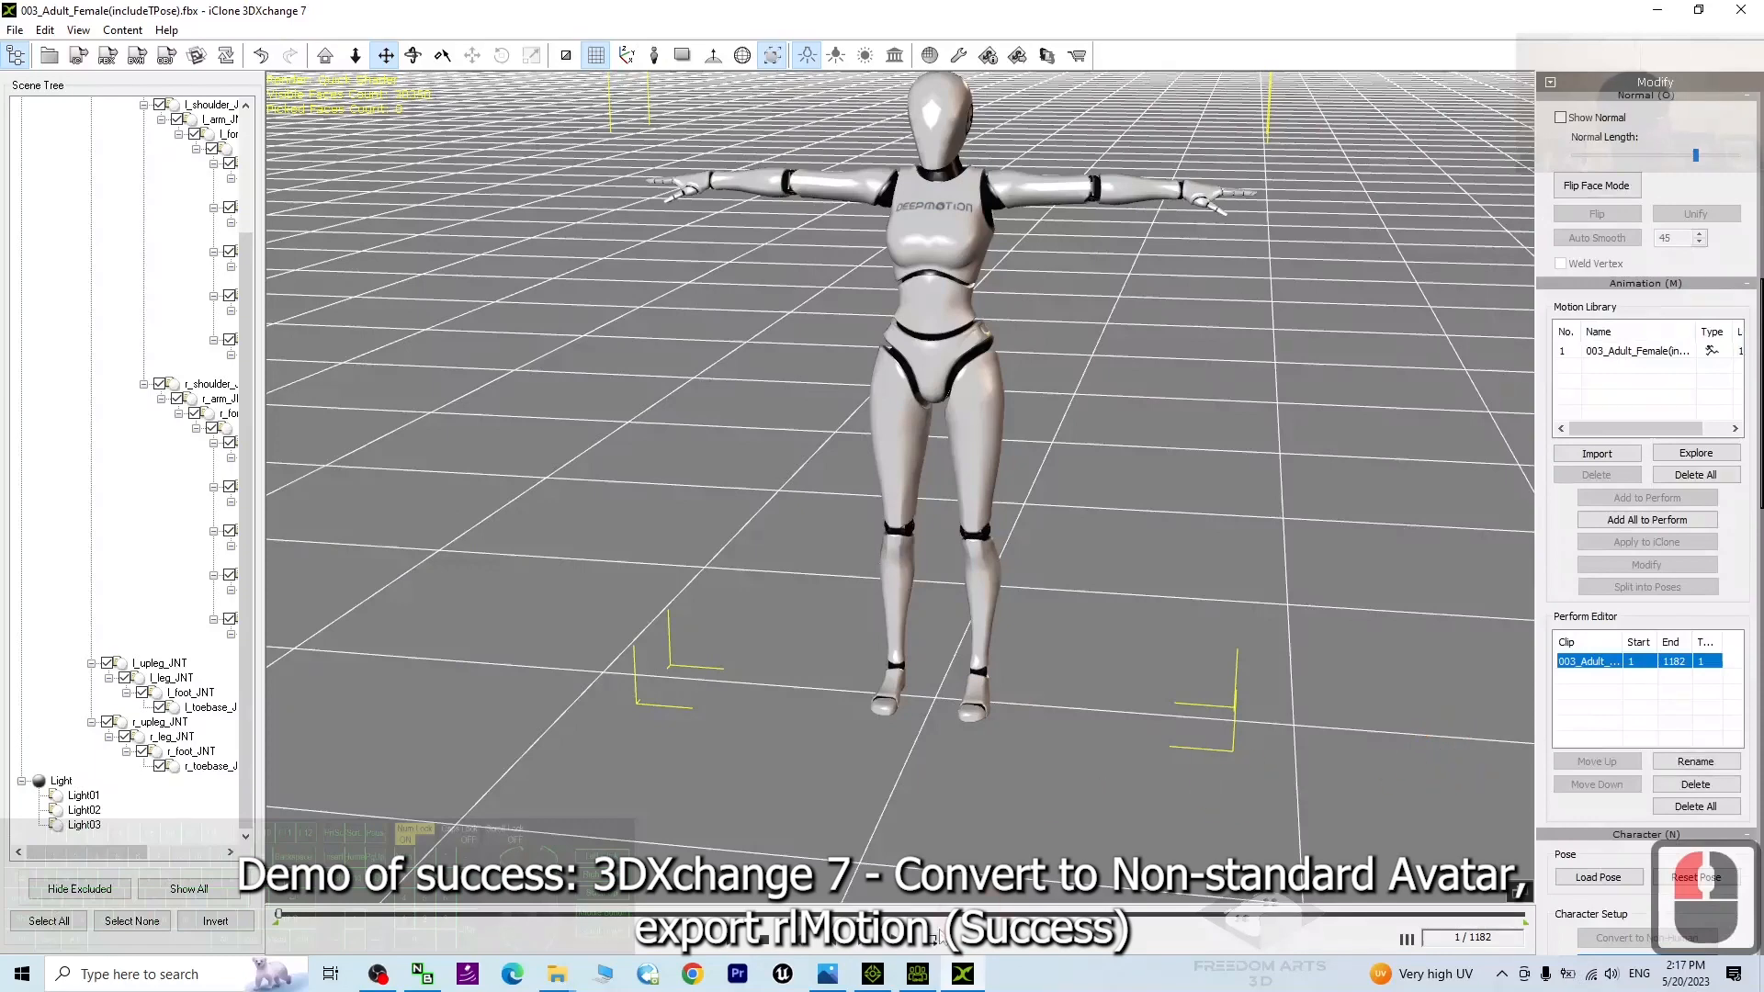
{"action": "left_click", "coordinate": [733, 941]}
{"action": "key", "text": "c"}
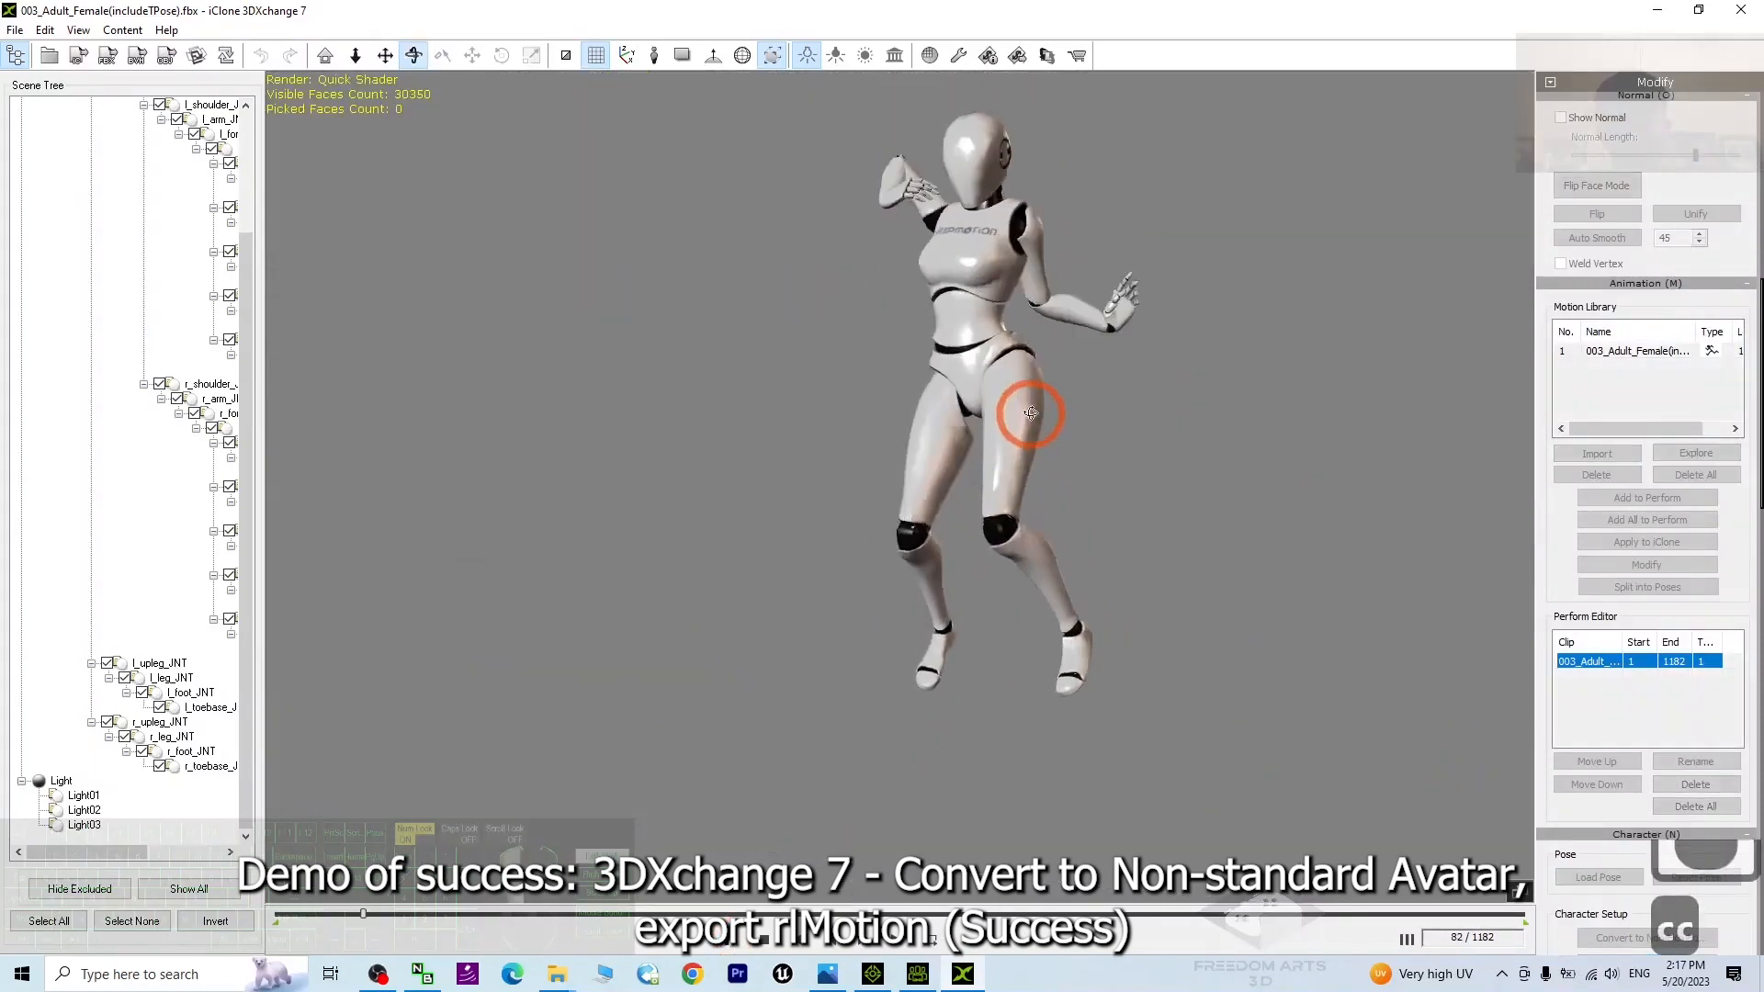
{"action": "scroll", "coordinate": [1057, 404], "scroll_direction": "down", "scroll_amount": 3}
{"action": "key", "text": "x"}
{"action": "key", "text": "c"}
{"action": "left_click_drag", "start_coordinate": [1114, 386], "coordinate": [1609, 442]}
{"action": "scroll", "coordinate": [979, 404], "scroll_direction": "up", "scroll_amount": 2}
{"action": "key", "text": "x"}
{"action": "key", "text": "c"}
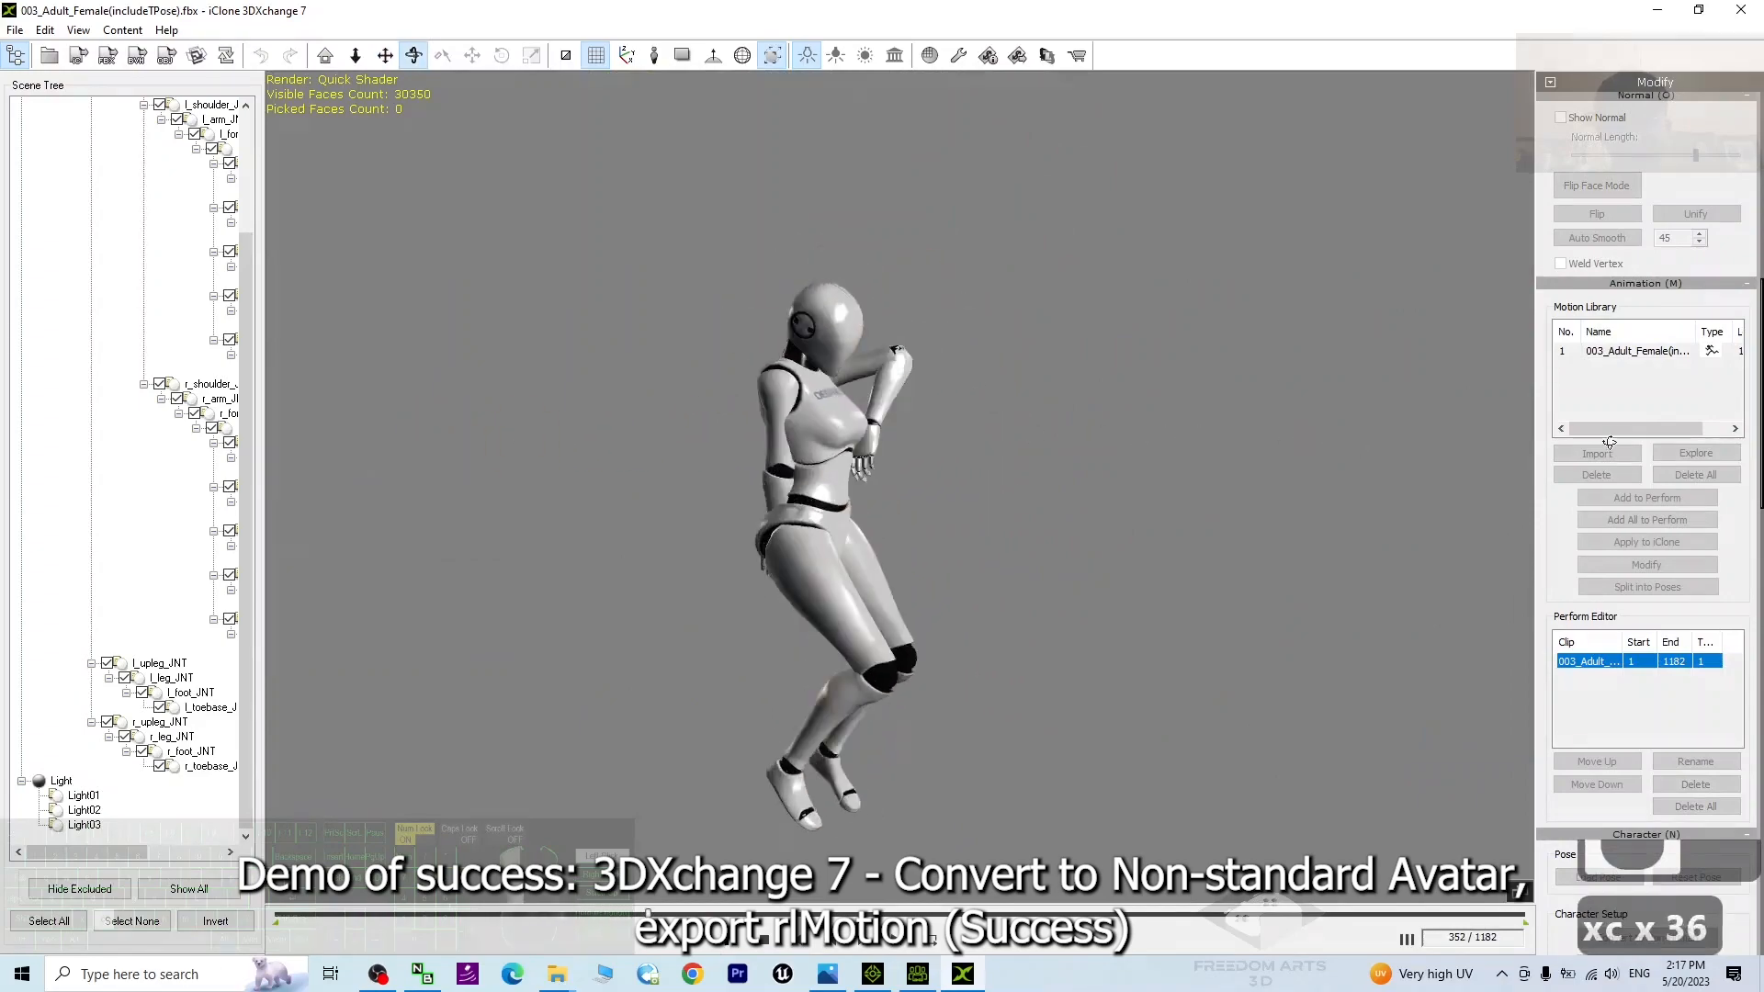
{"action": "left_click", "coordinate": [799, 954]}
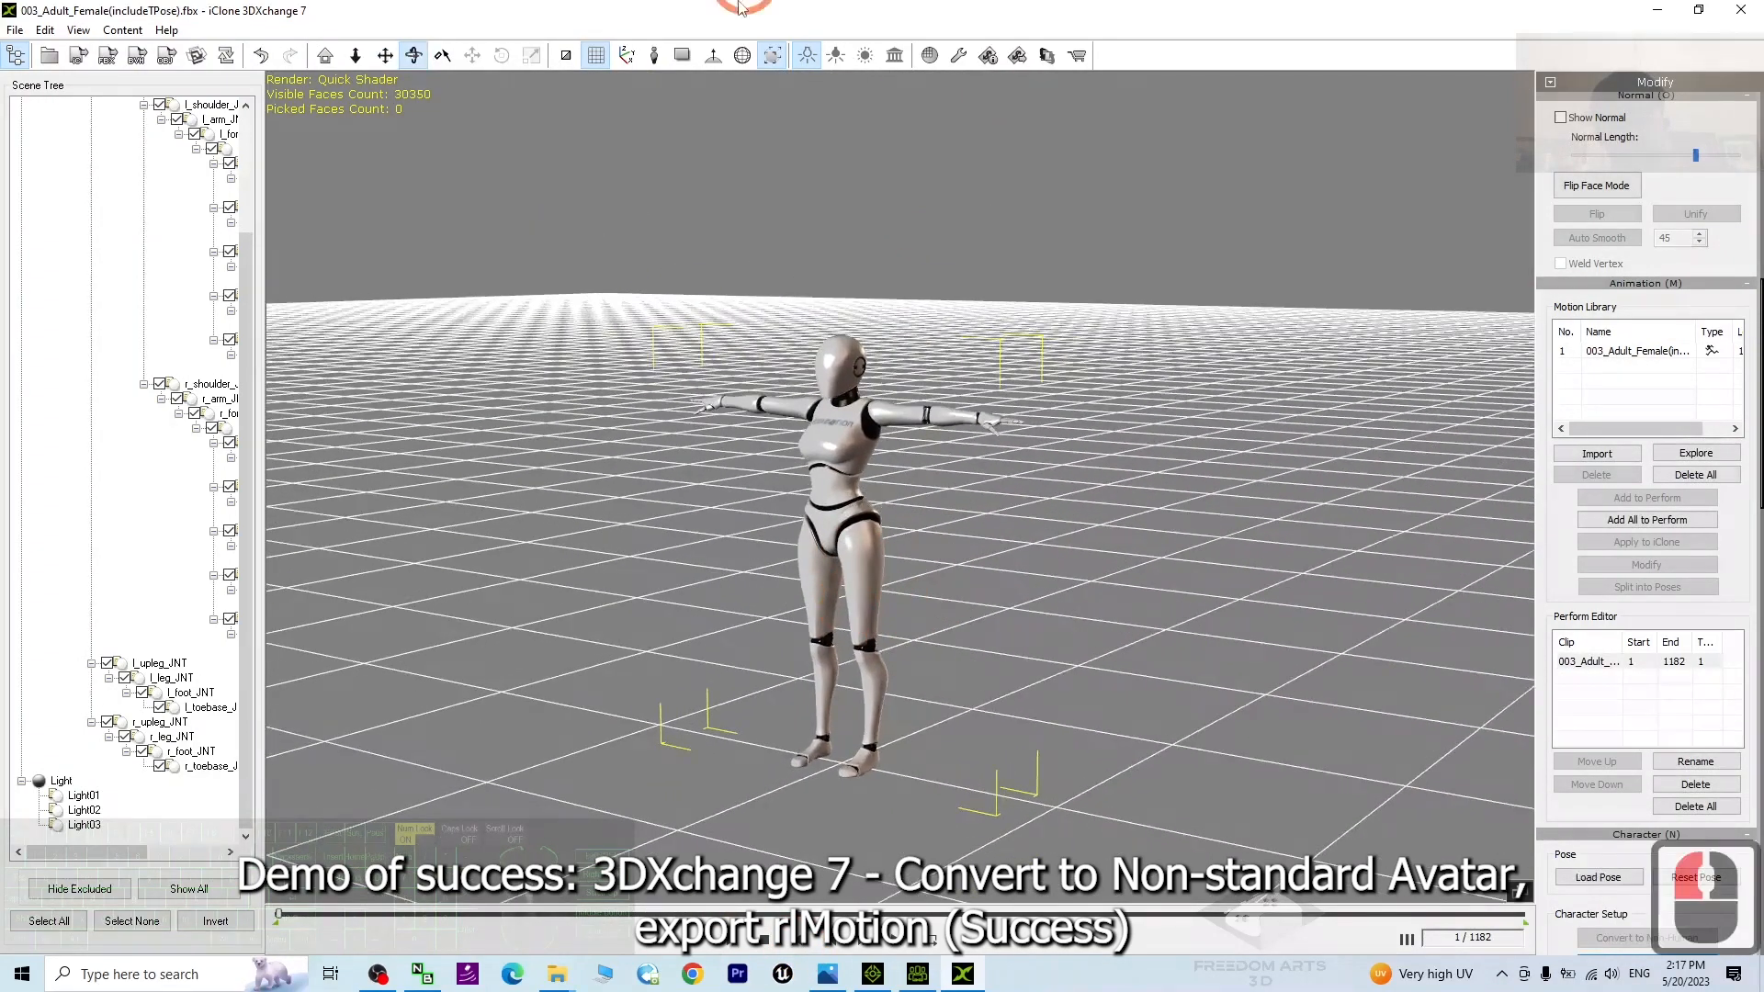
Shrink the 3DXchange window and arrange it beside the 003_Adult_Female folder window in File Explorer
{"action": "left_click_drag", "start_coordinate": [882, 11], "coordinate": [1163, 127]}
{"action": "left_click", "coordinate": [1251, 340]}
{"action": "left_click", "coordinate": [472, 539]}
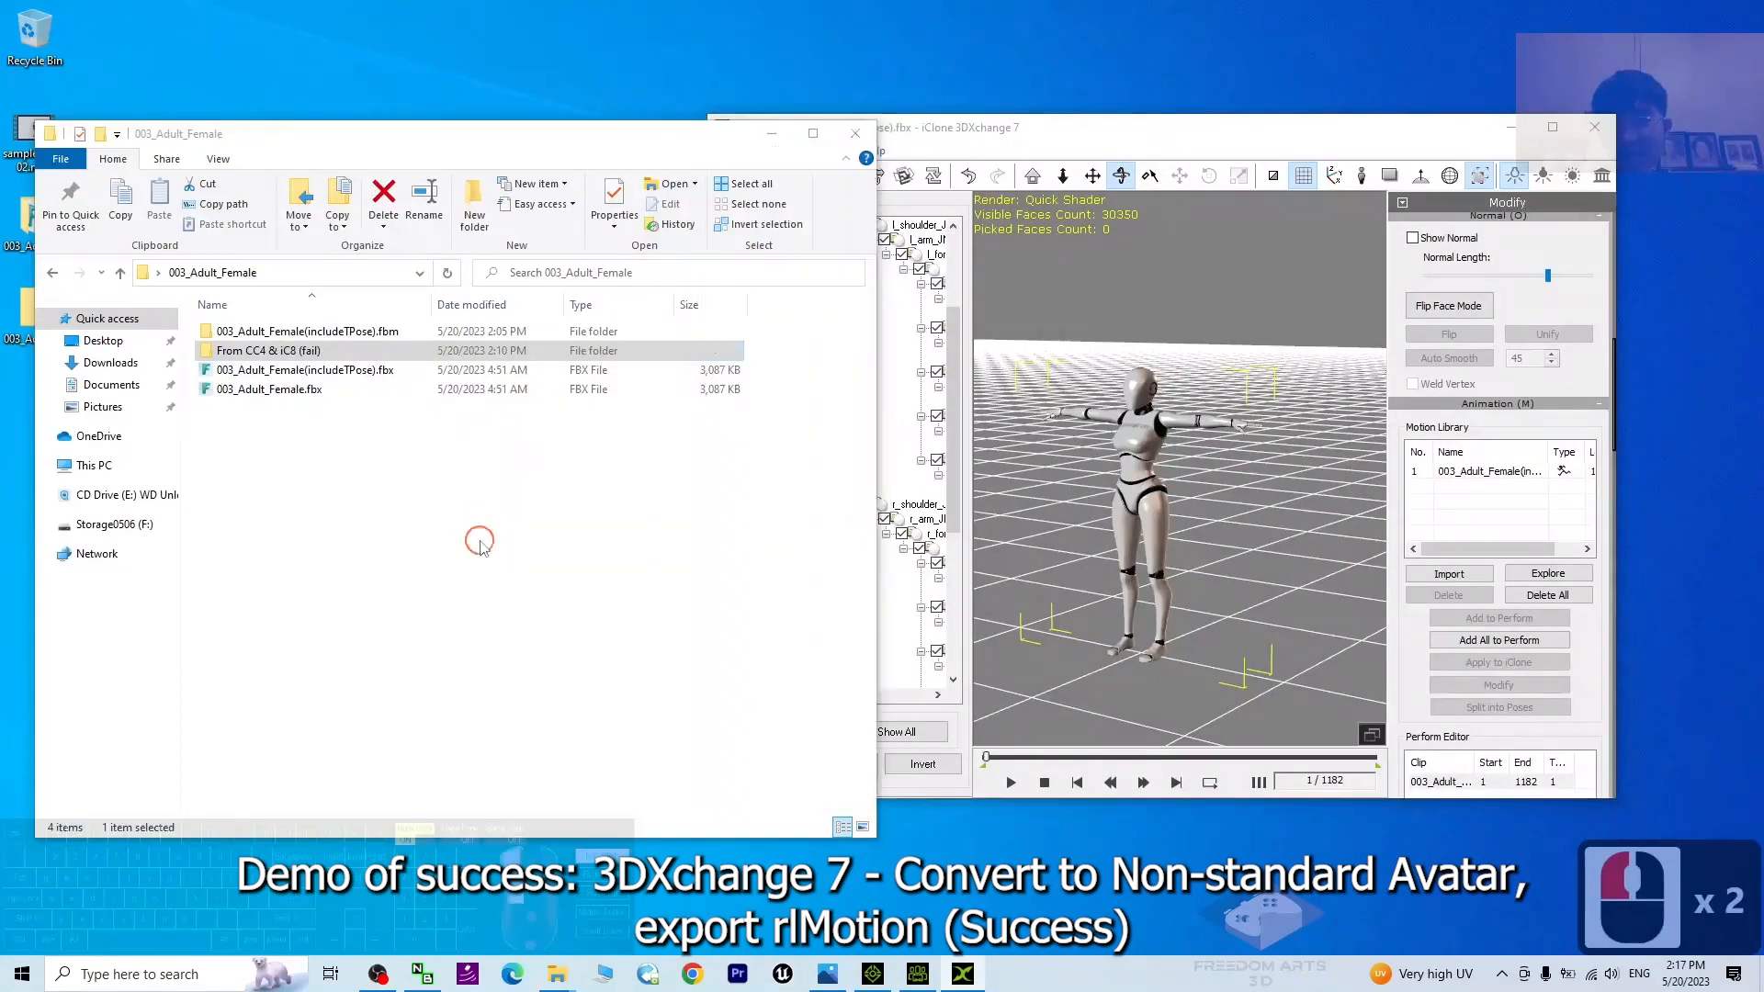
{"action": "left_click", "coordinate": [882, 130]}
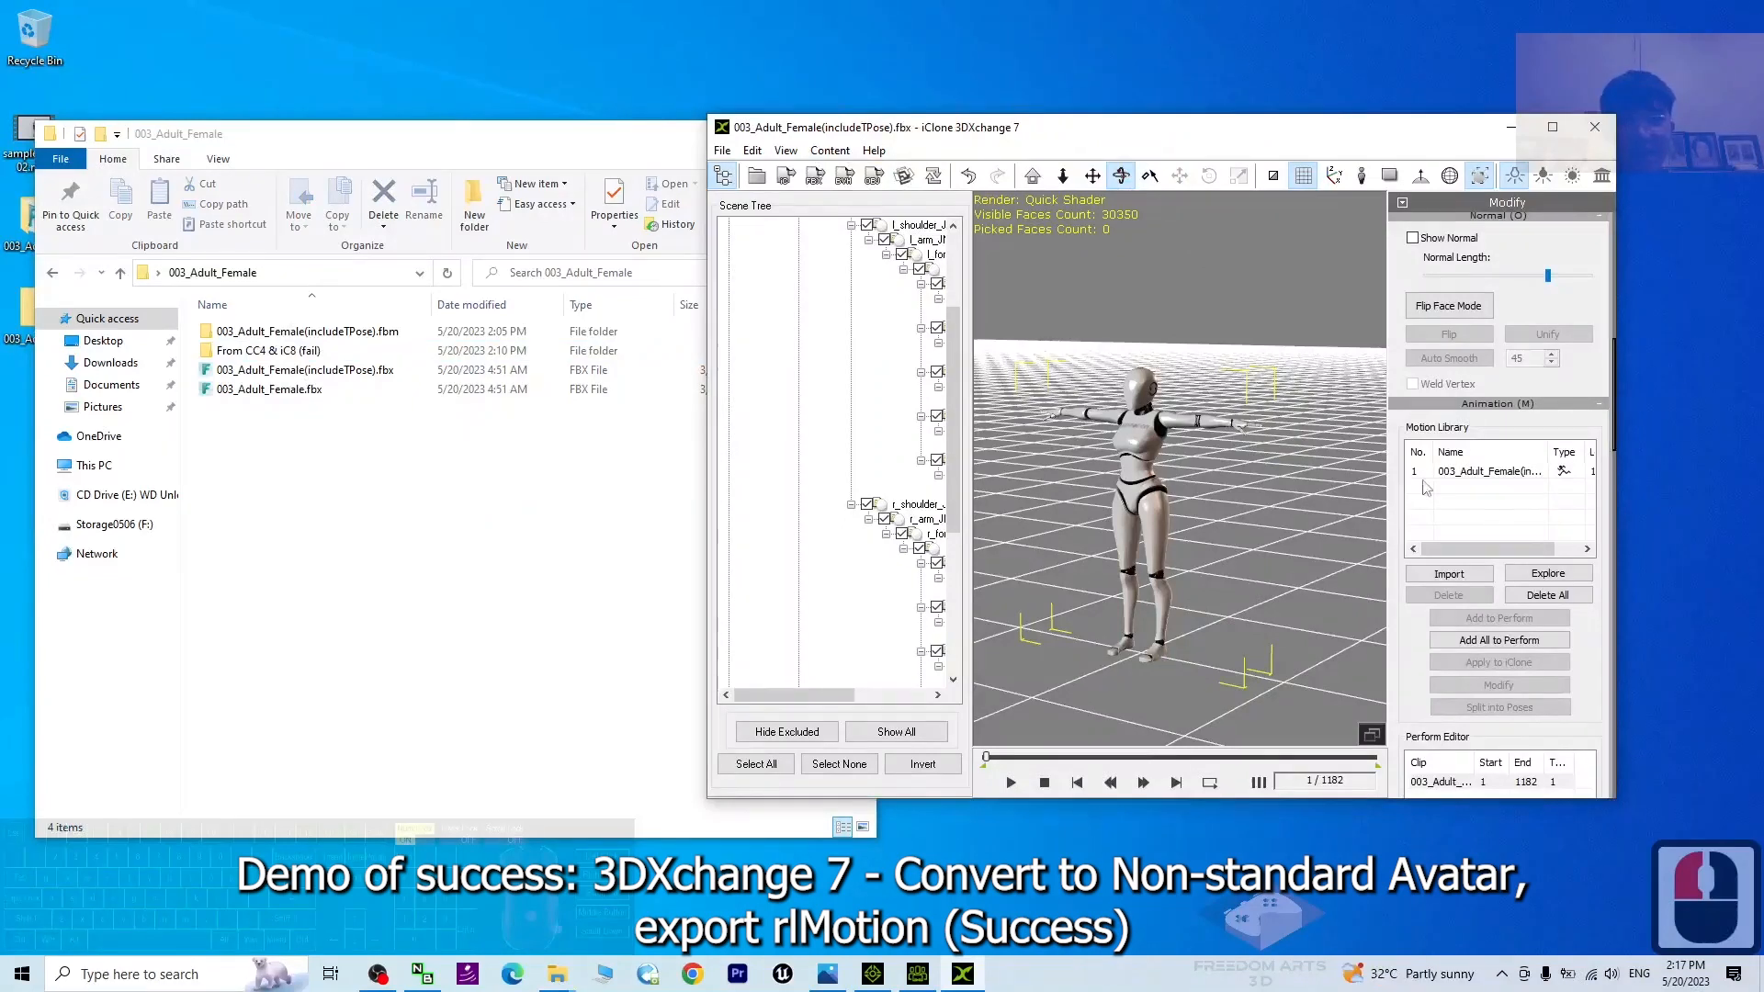
Create a folder named From 3DXchange 7 inside 003_Adult_Female in File Explorer and open it
{"action": "right_click", "coordinate": [244, 476]}
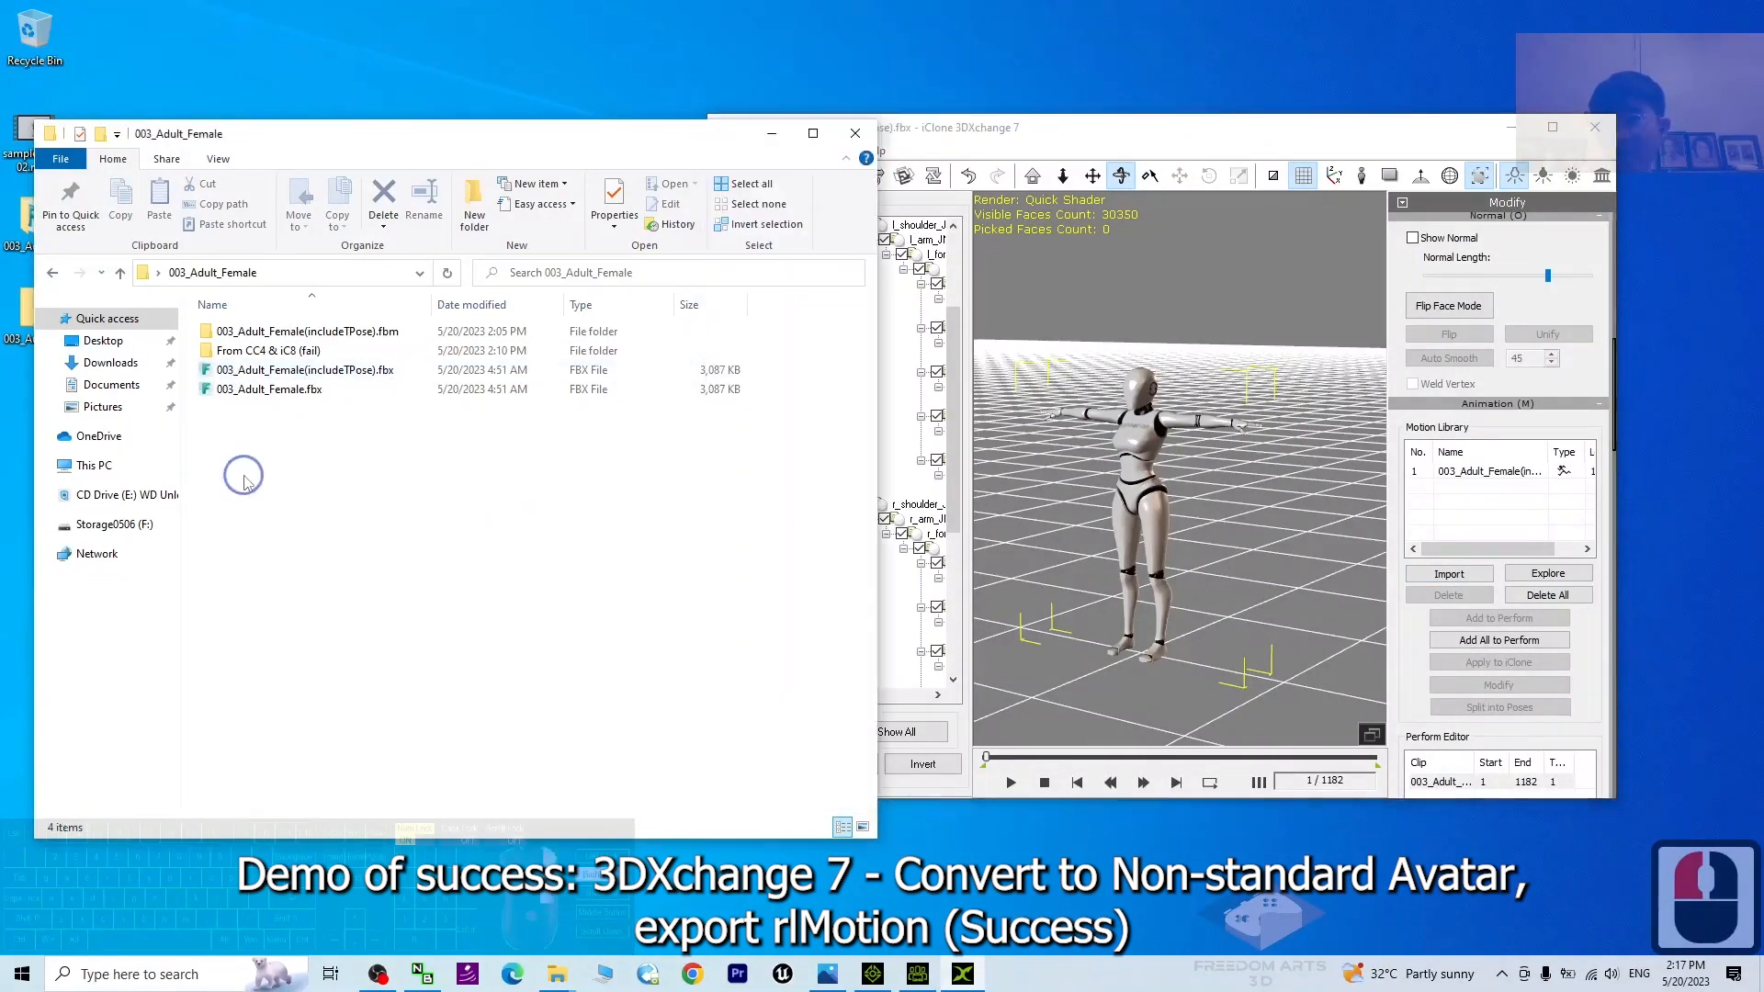
{"action": "left_click", "coordinate": [432, 696]}
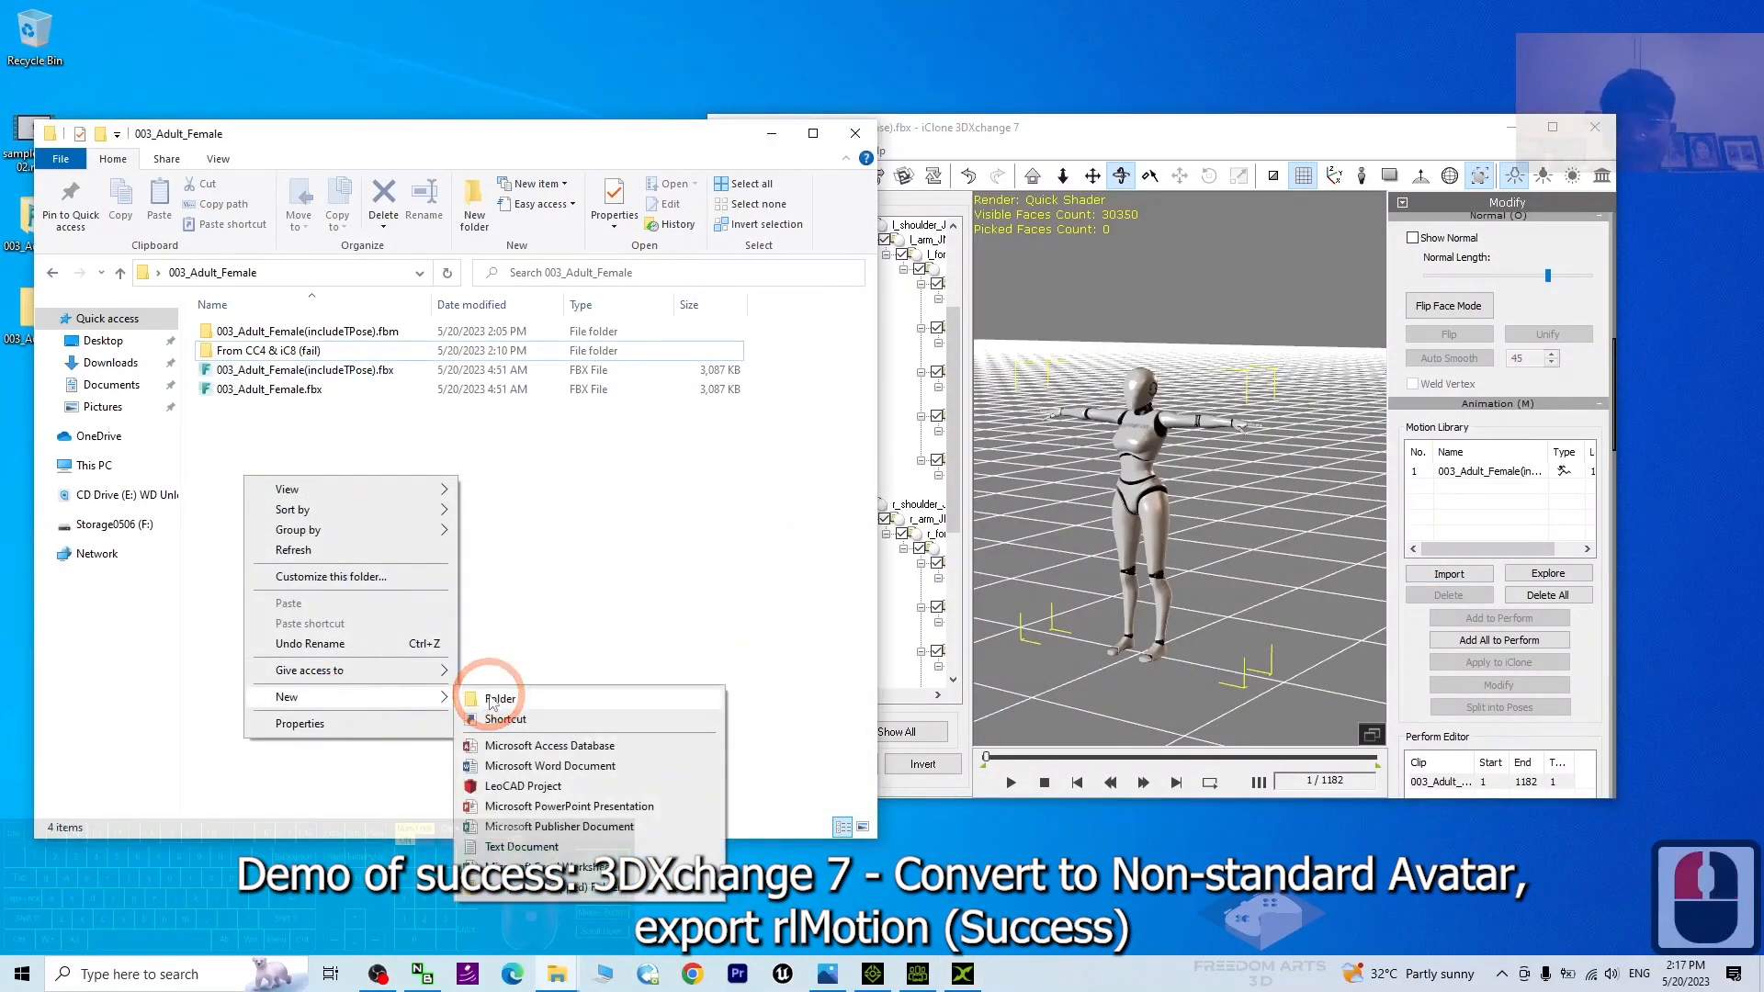
{"action": "left_click", "coordinate": [496, 699]}
{"action": "type", "text": "From "}
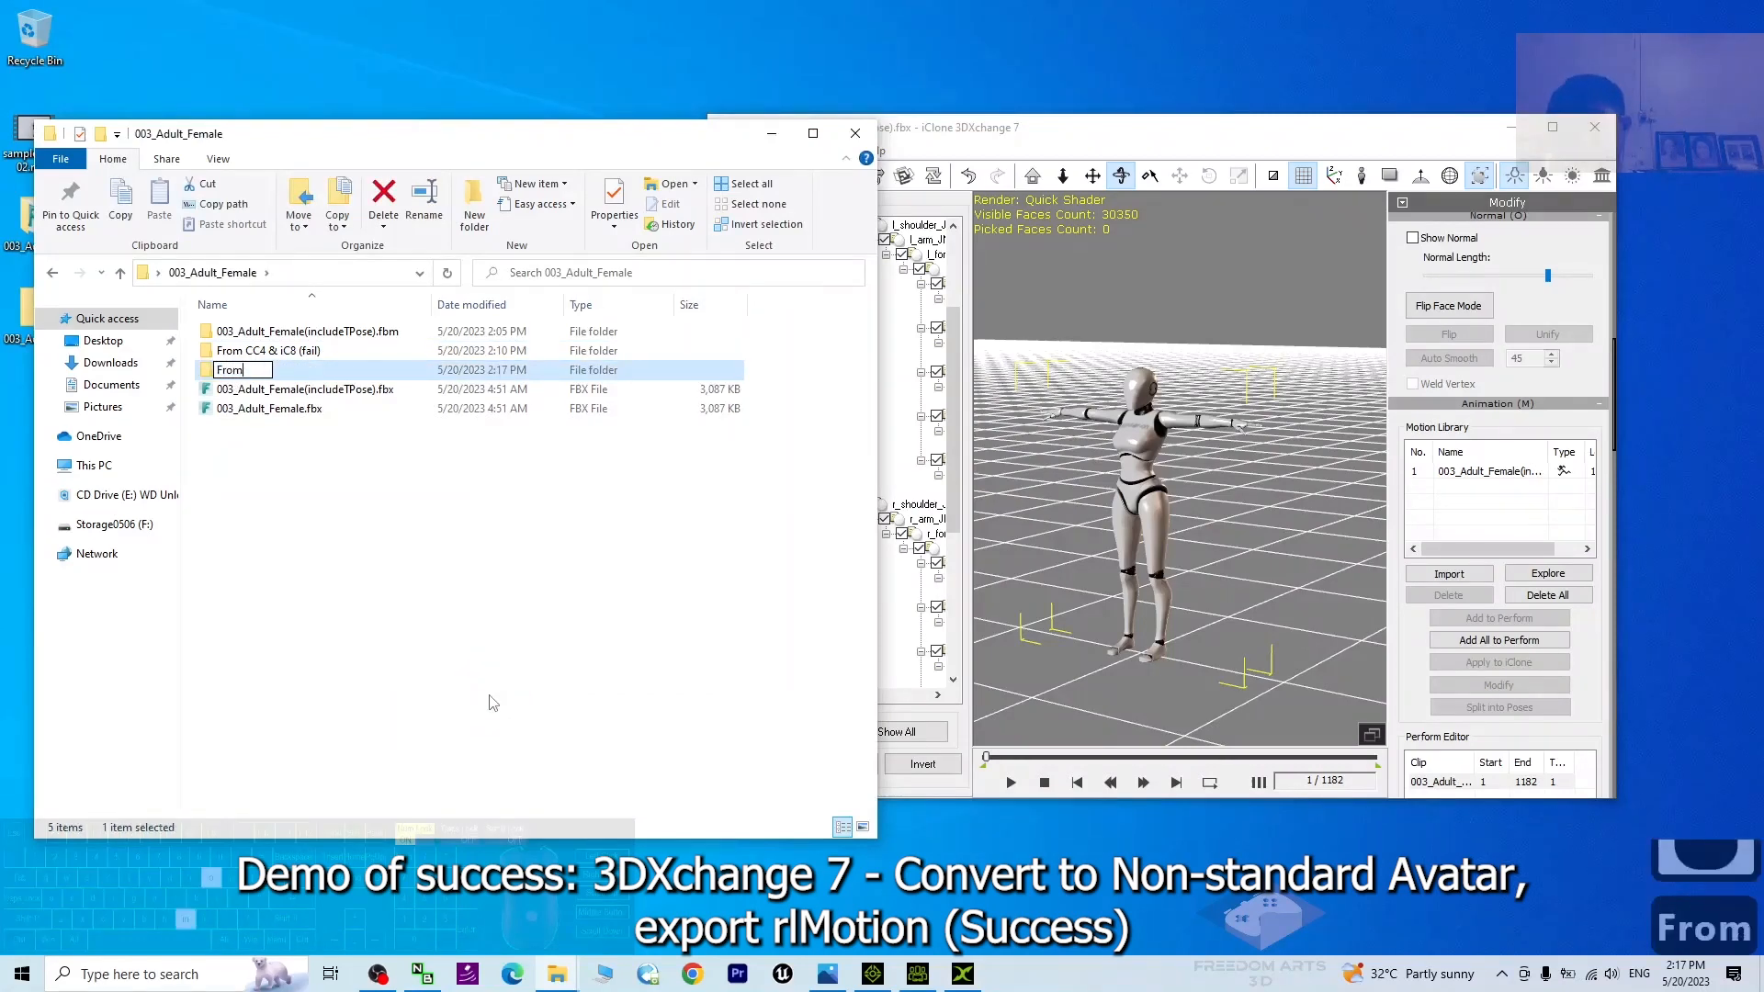
{"action": "type", "text": "#"}
{"action": "key", "text": "BackSpace"}
{"action": "type", "text": "3DX"}
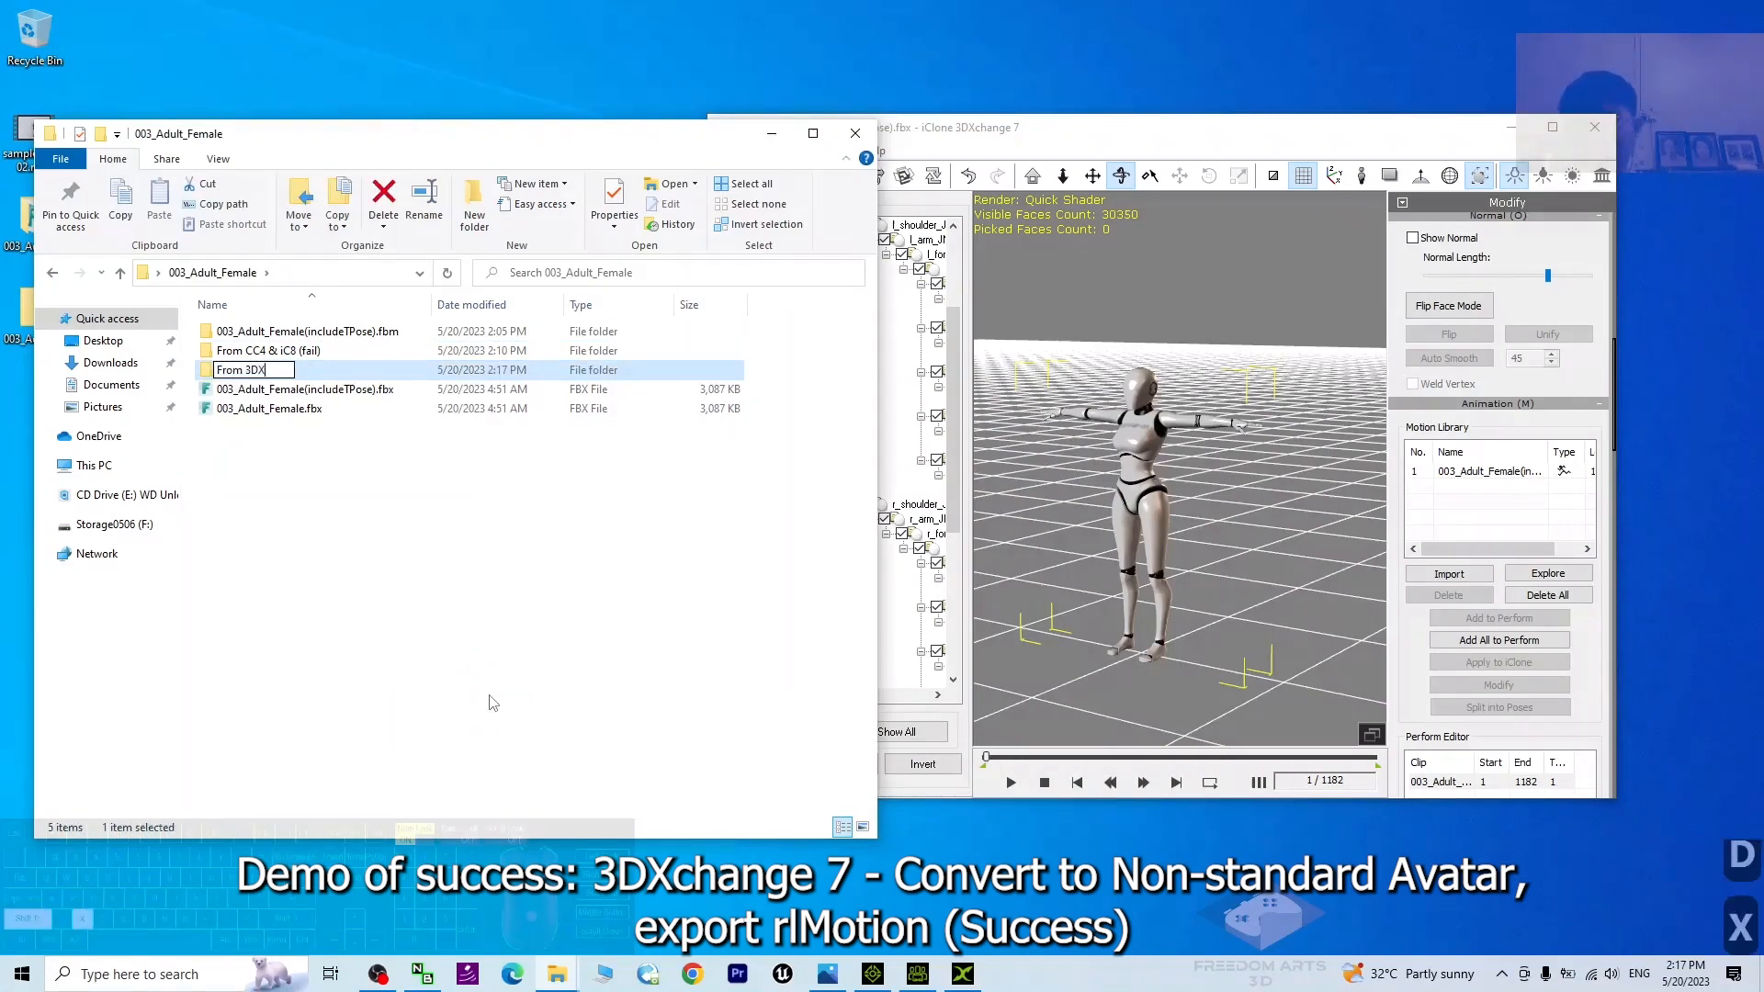
{"action": "type", "text": "change 7"}
{"action": "key", "text": "Return"}
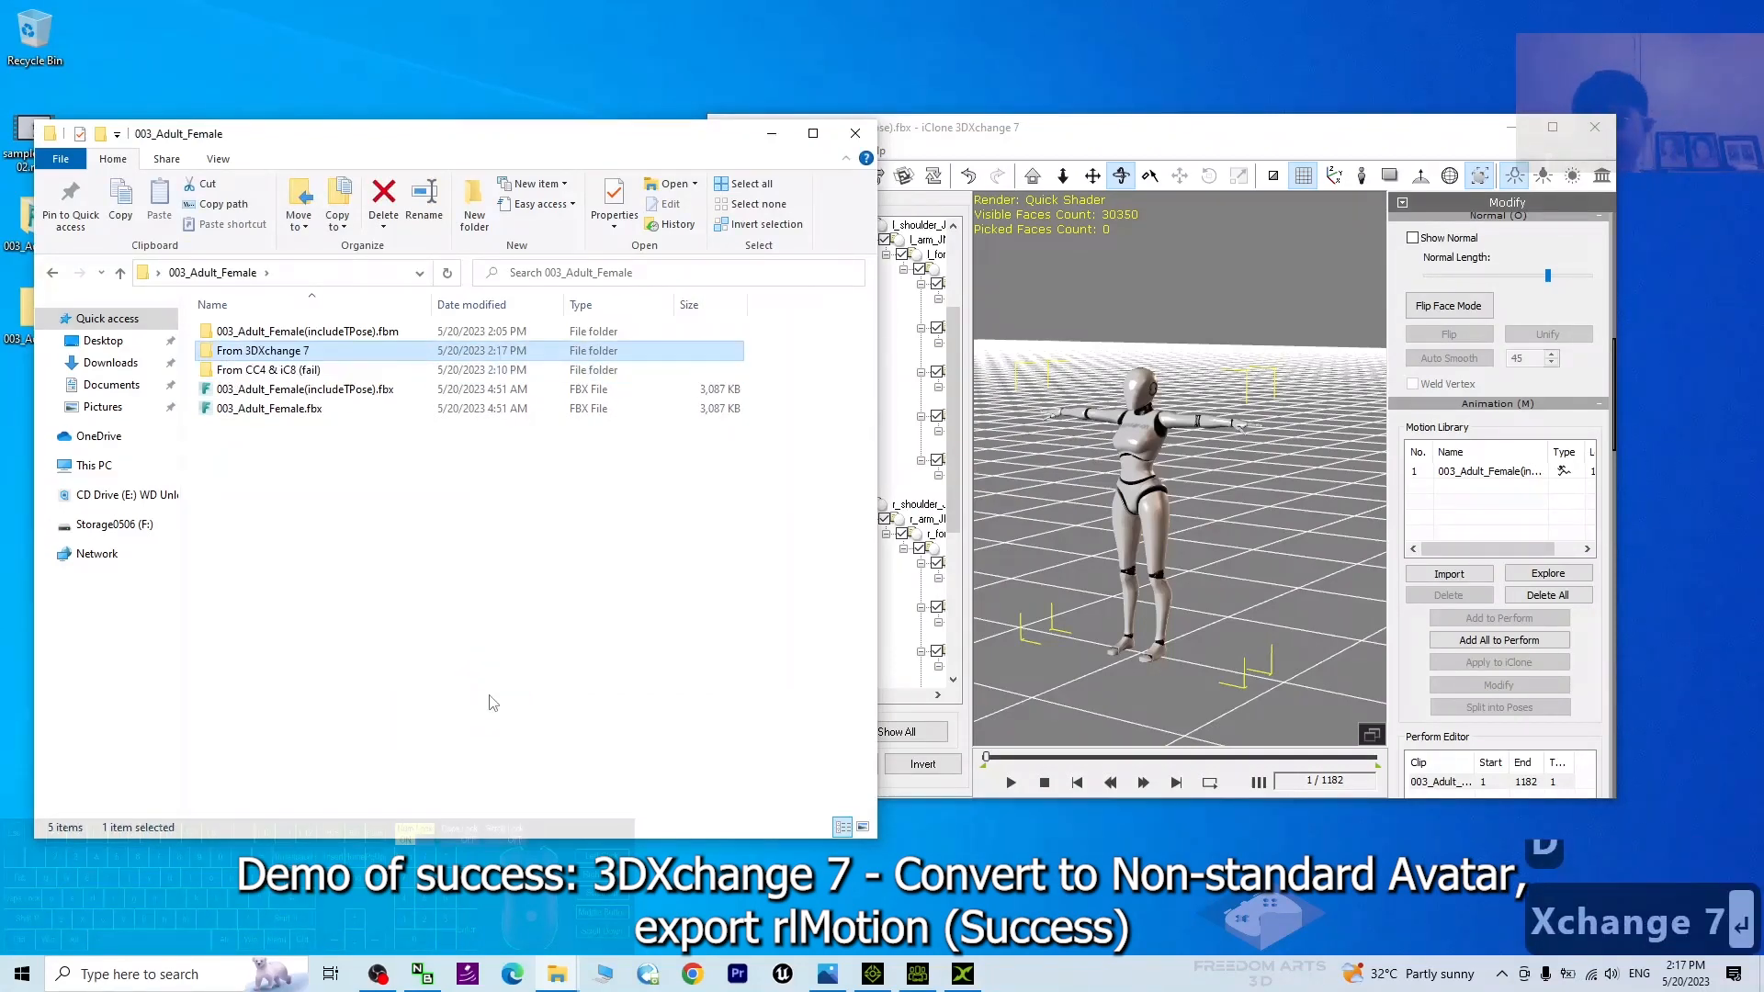
{"action": "left_click", "coordinate": [313, 354]}
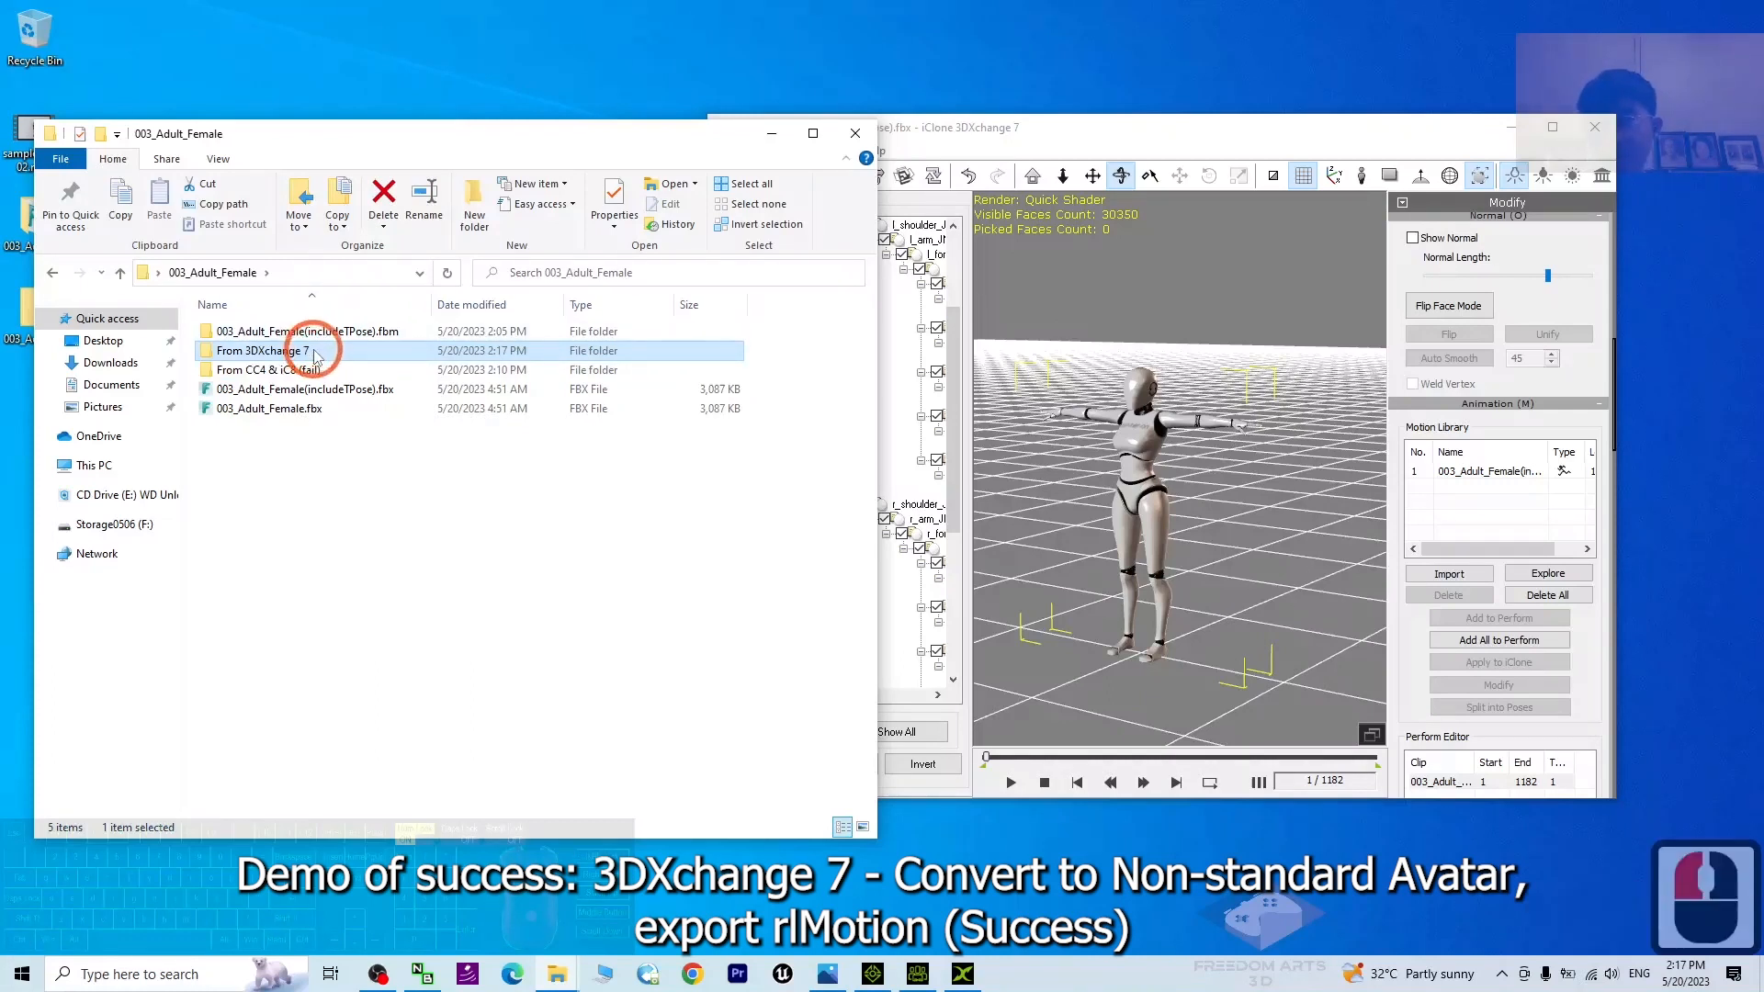
{"action": "left_click", "coordinate": [395, 360]}
{"action": "double_click", "coordinate": [401, 359]}
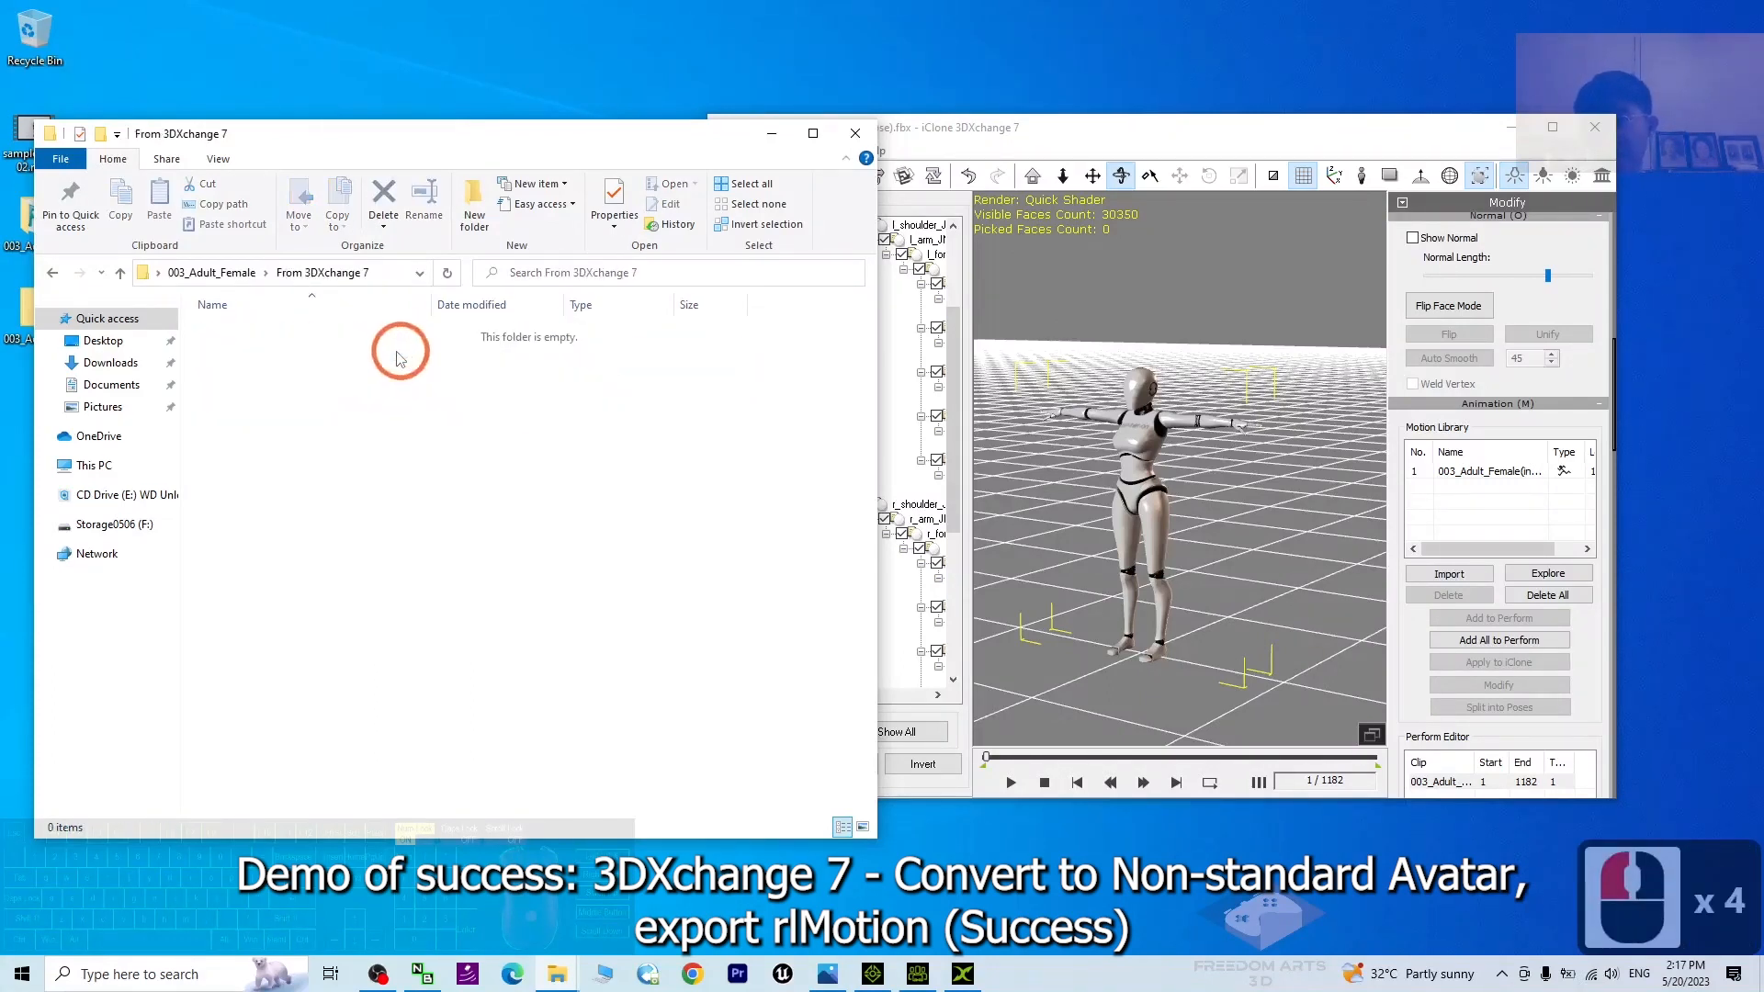
Switch to 3DXchange and open the iClone content export settings for the converted character
{"action": "left_click", "coordinate": [1171, 120]}
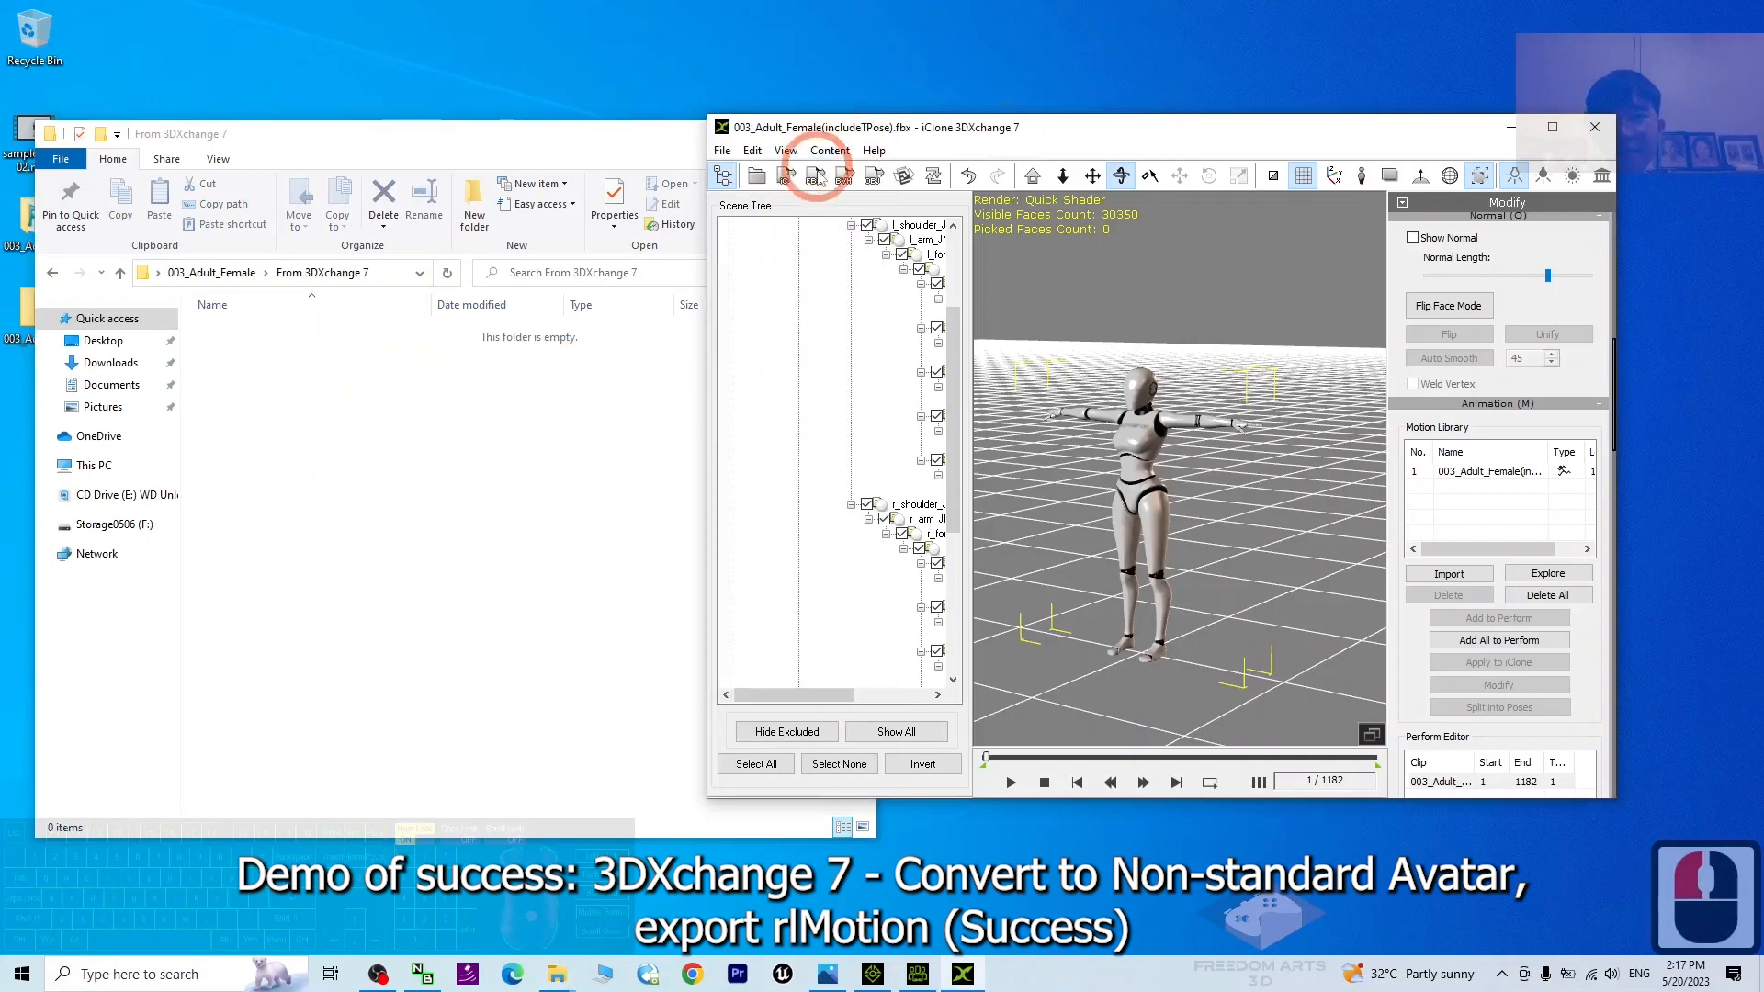
{"action": "left_click", "coordinate": [723, 152]}
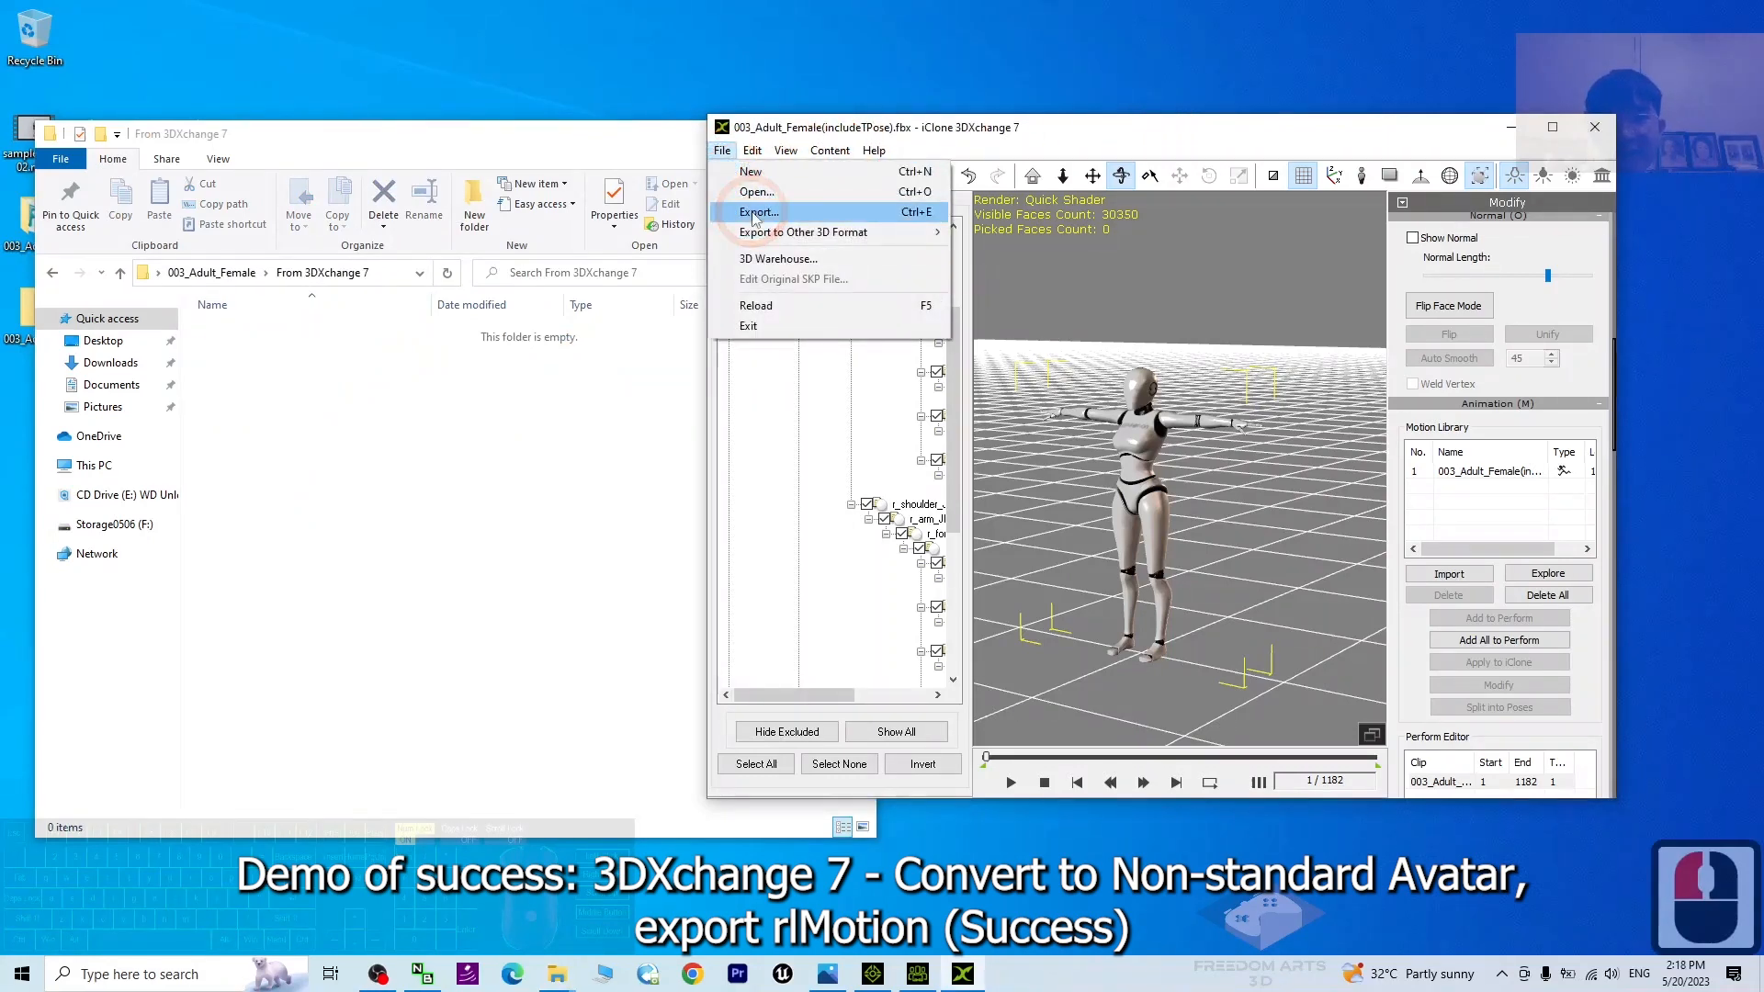
{"action": "left_click", "coordinate": [749, 194]}
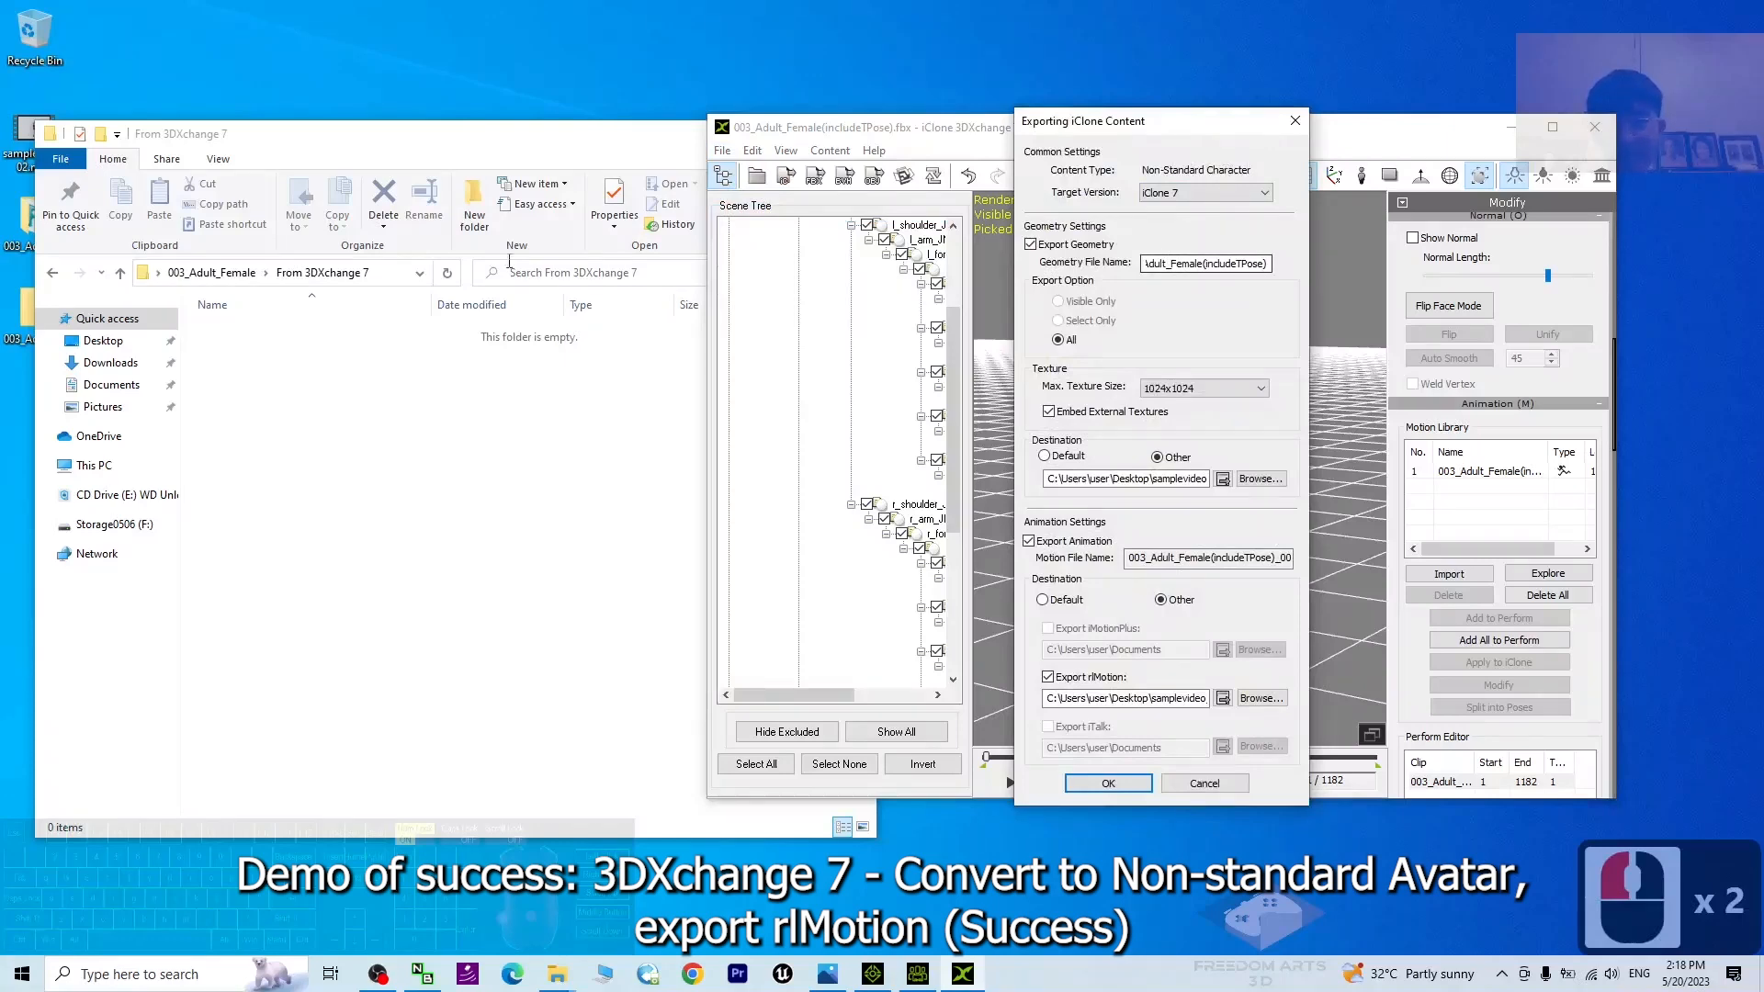
Toggle the export options, ending with geometry, animation and rlMotion enabled and both destinations set to Other
{"action": "left_click", "coordinate": [1030, 244]}
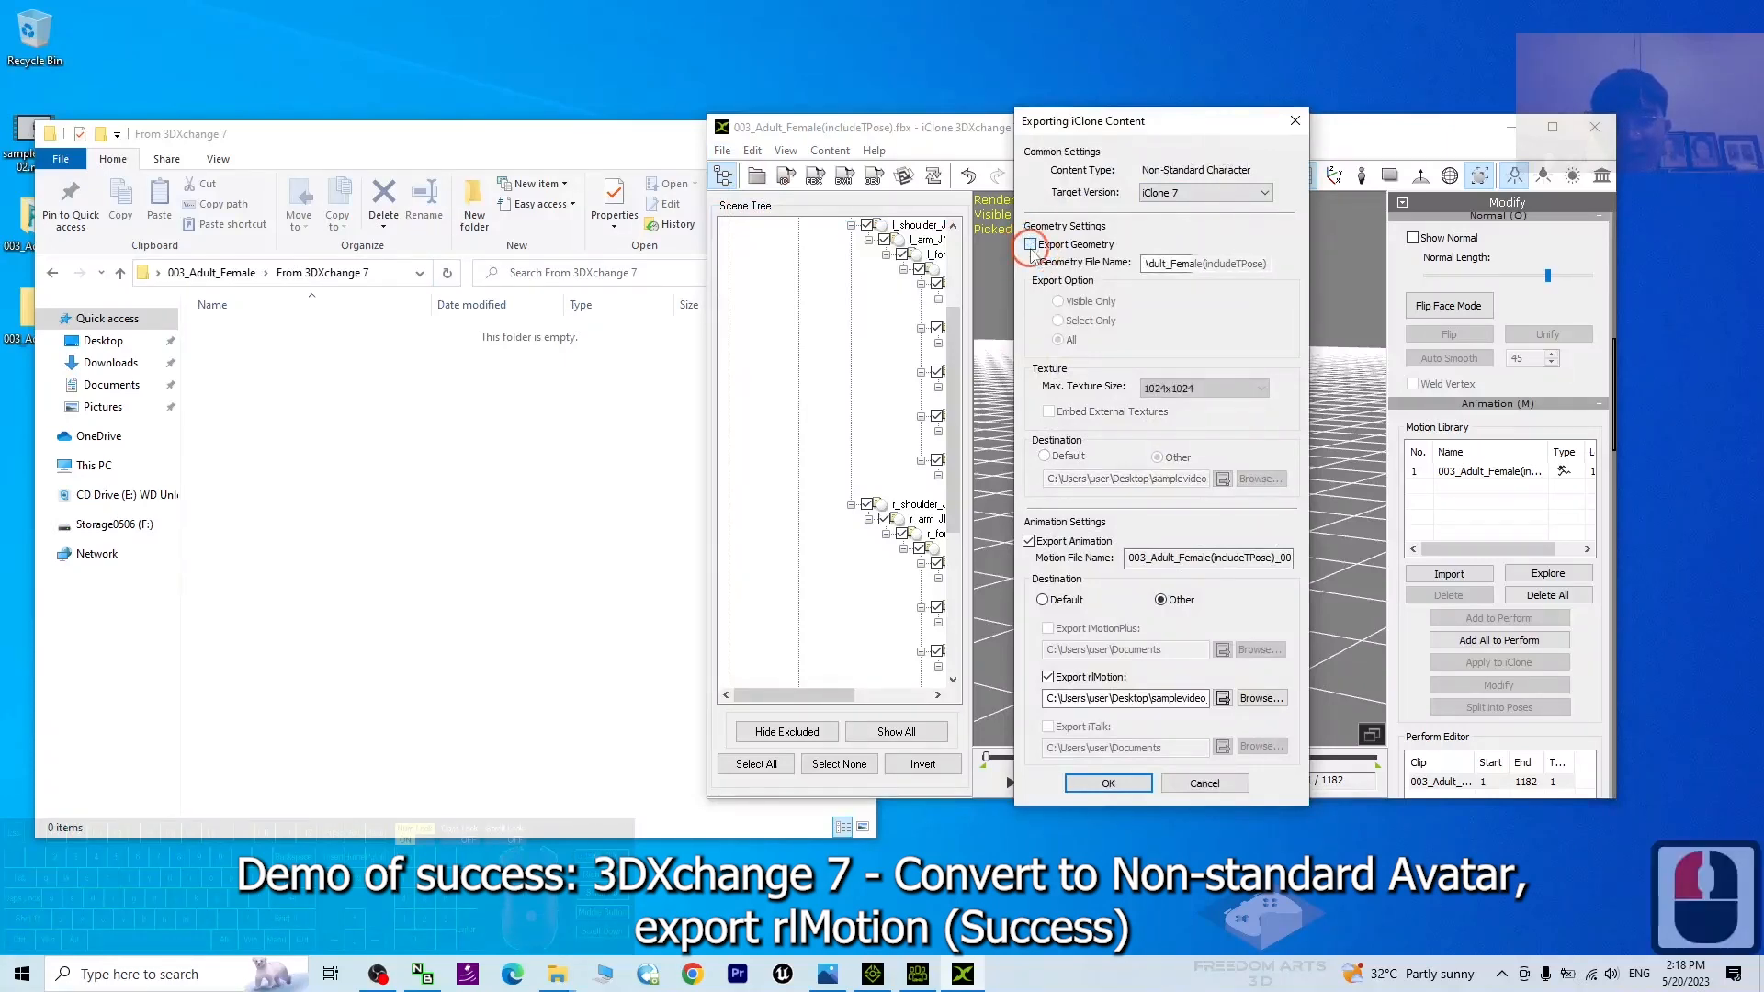
{"action": "left_click", "coordinate": [1030, 244]}
{"action": "left_click", "coordinate": [1029, 542]}
{"action": "left_click", "coordinate": [1029, 541]}
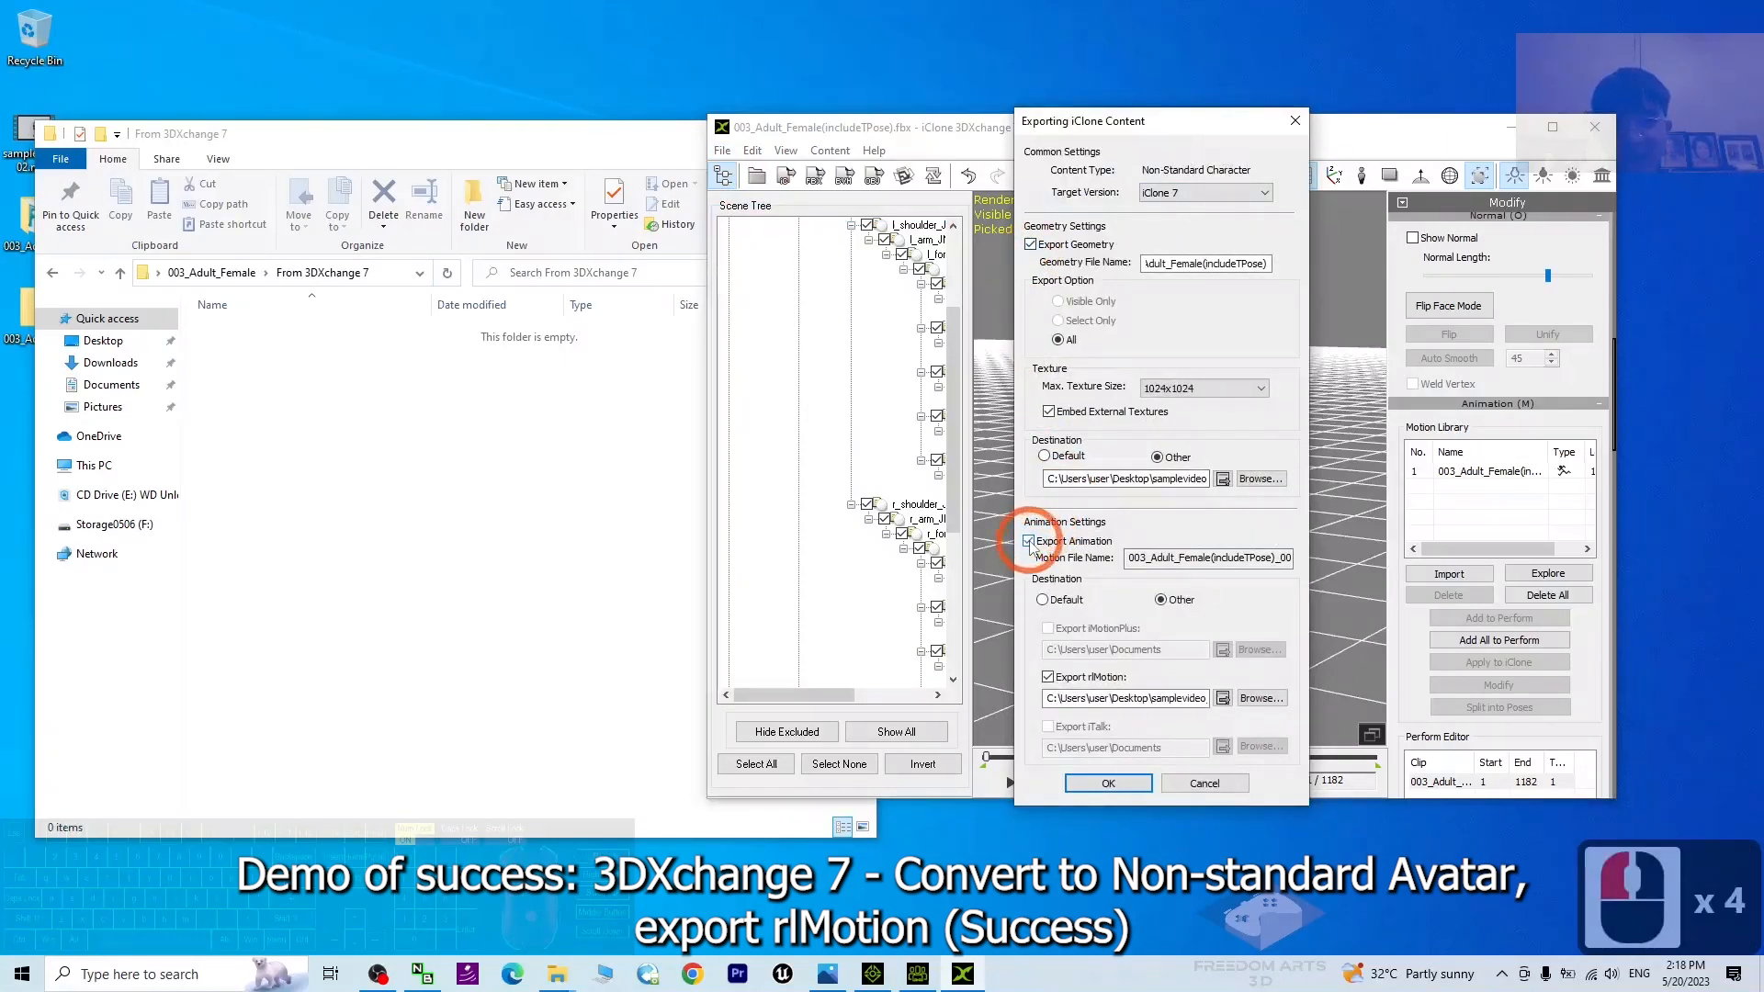
{"action": "left_click", "coordinate": [1048, 457]}
{"action": "left_click", "coordinate": [1159, 457]}
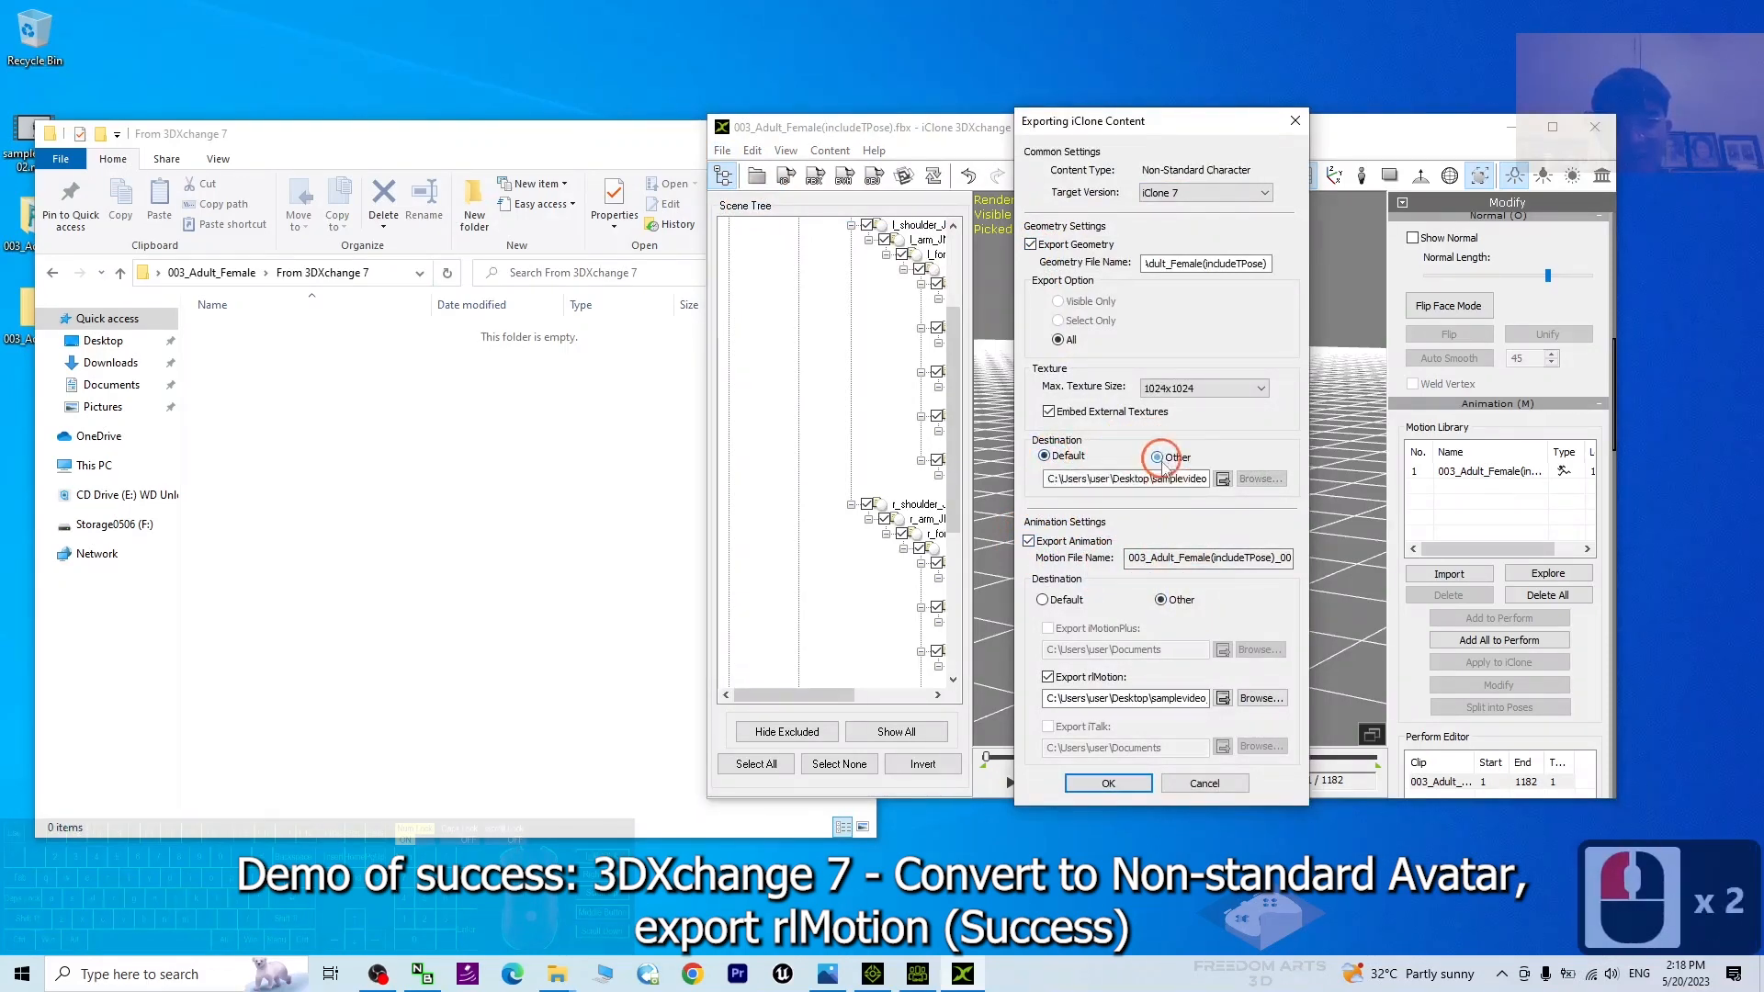
{"action": "left_click", "coordinate": [1061, 600]}
{"action": "left_click", "coordinate": [1165, 601]}
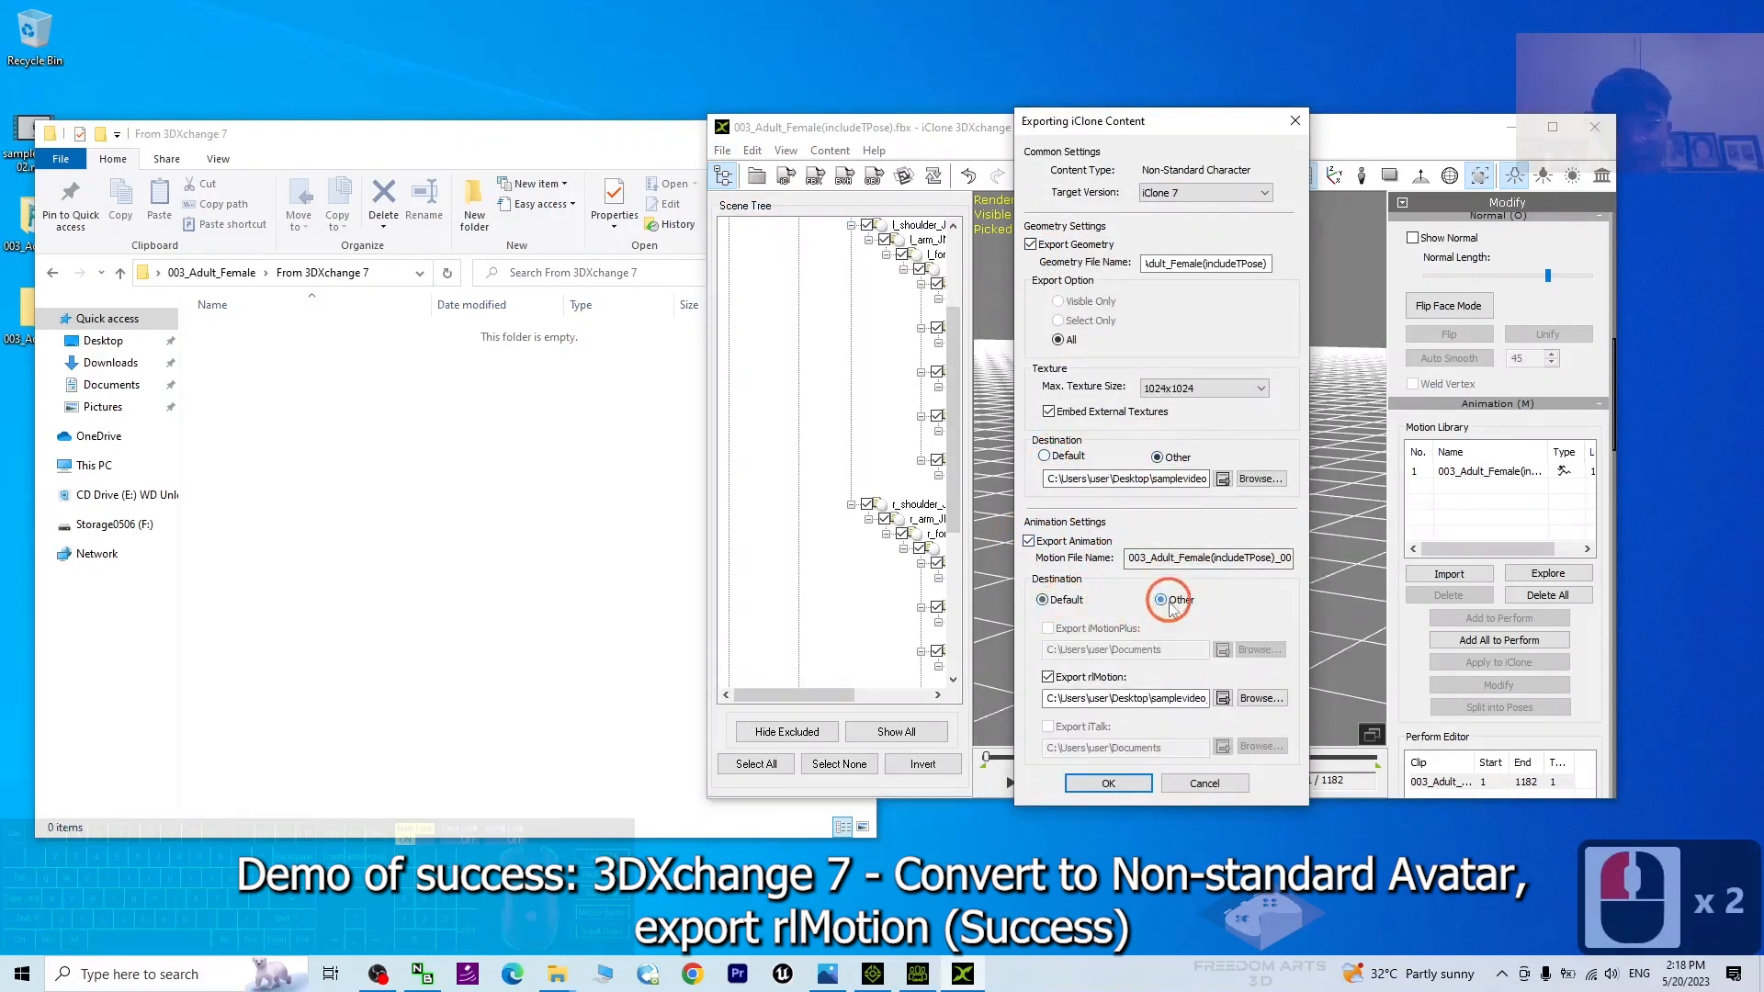
{"action": "left_click", "coordinate": [1061, 682]}
{"action": "left_click", "coordinate": [1062, 681]}
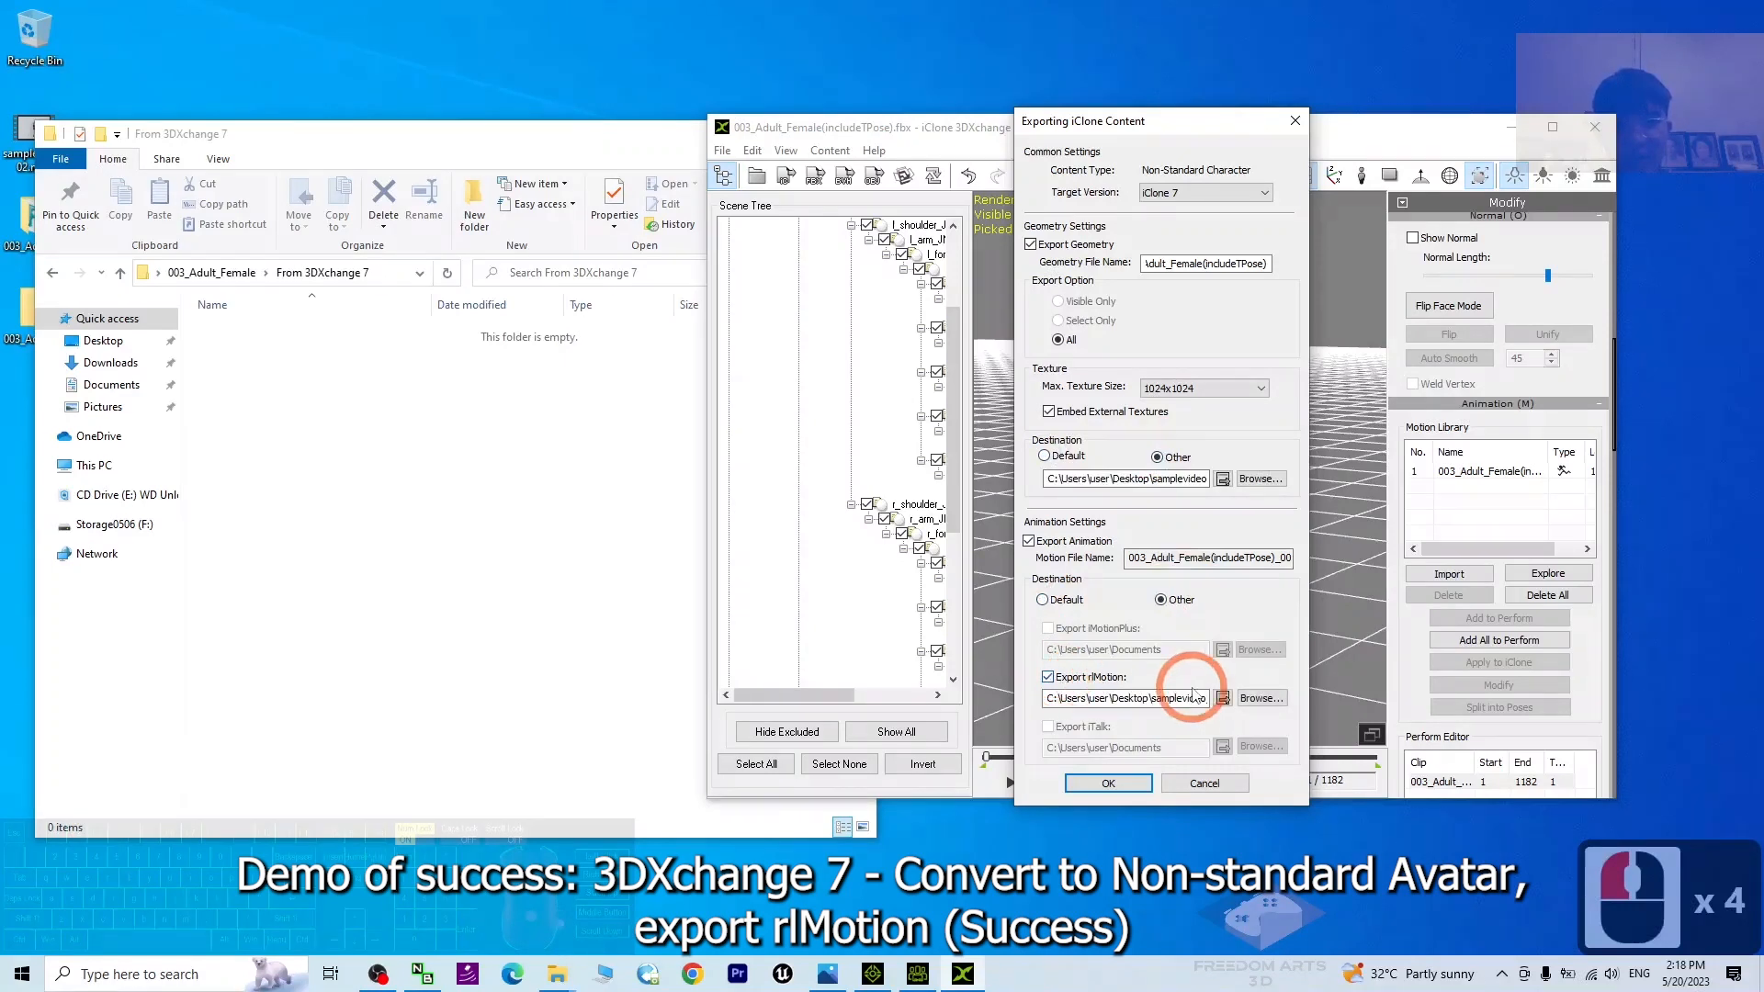
Copy the From 3DXchange 7 folder path and set it as both the geometry and the rlMotion export destination
{"action": "left_click", "coordinate": [391, 273]}
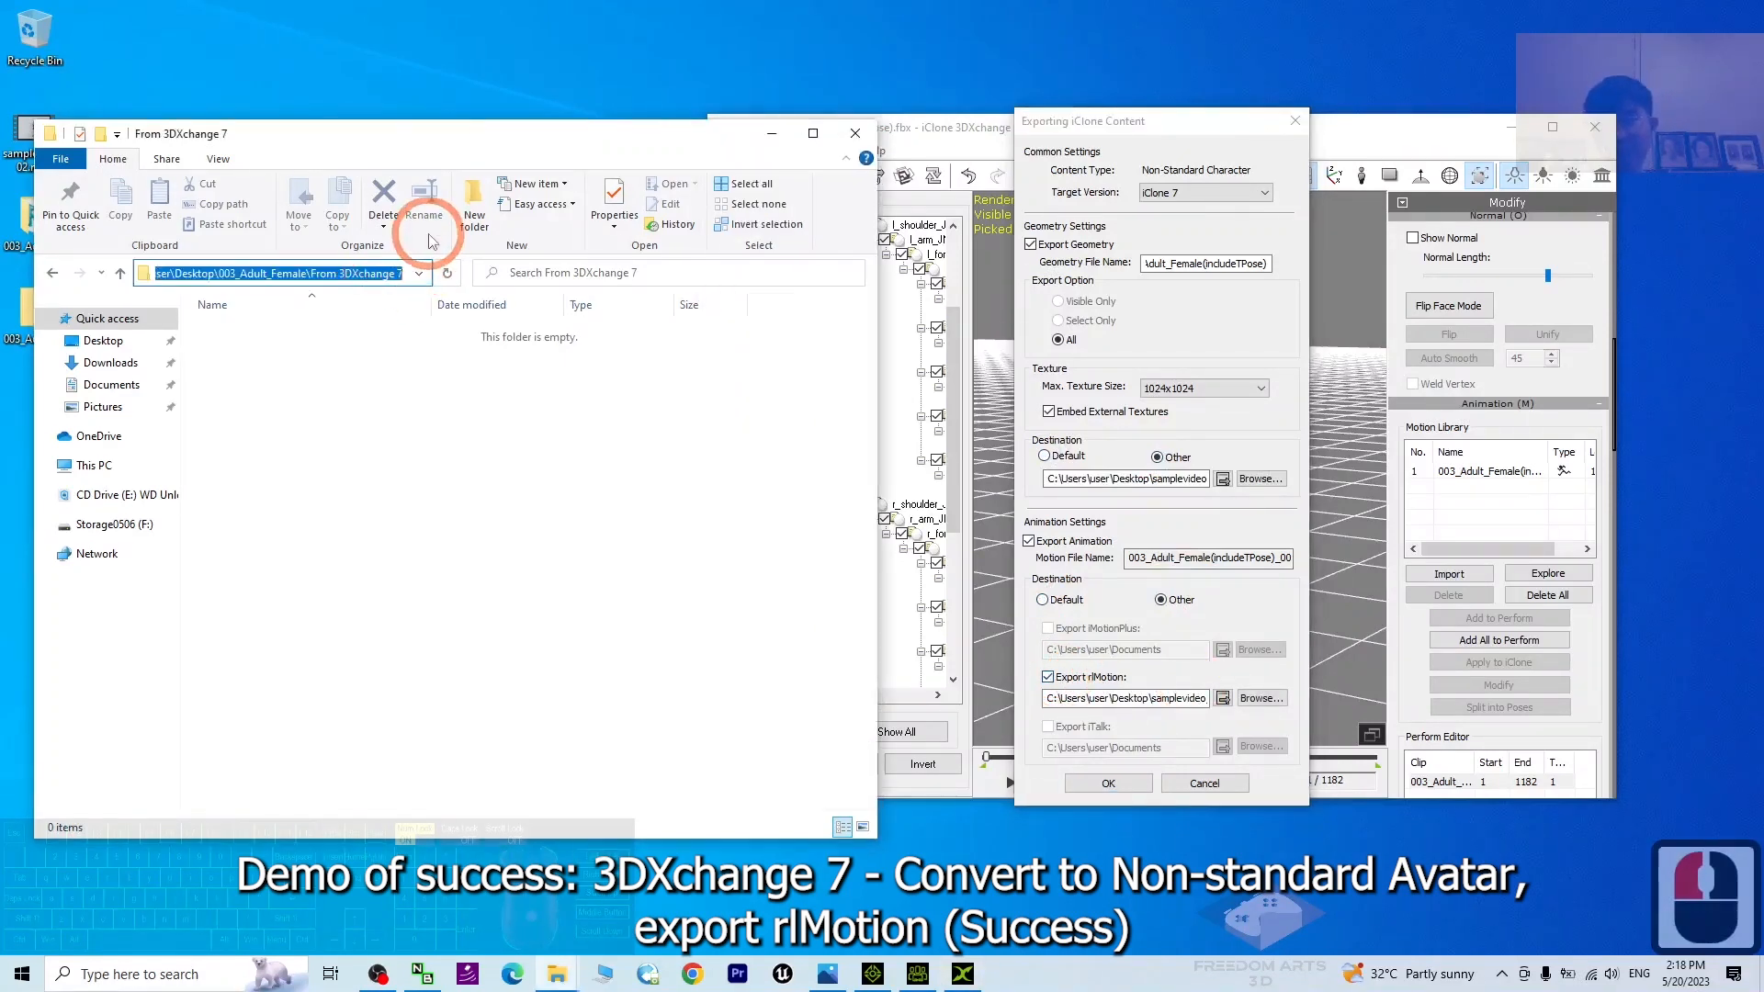
{"action": "key", "text": "ctrl+c"}
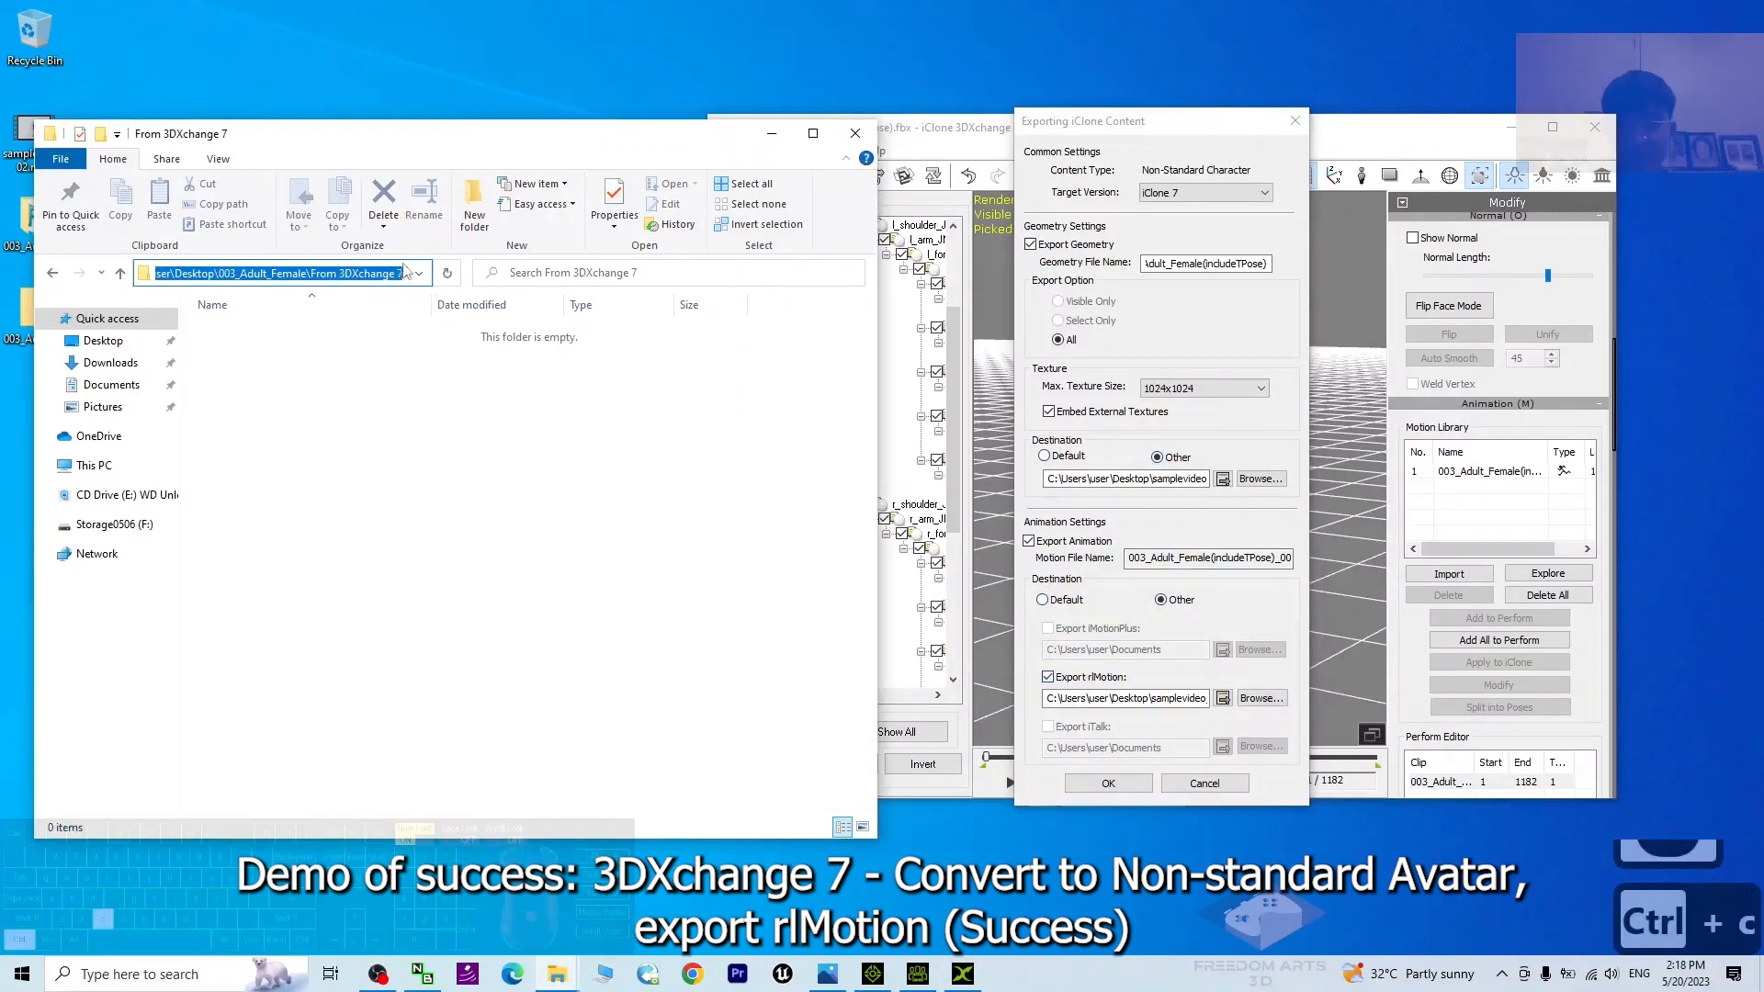
{"action": "left_click", "coordinate": [1130, 477]}
{"action": "key", "text": "ctrl+a"}
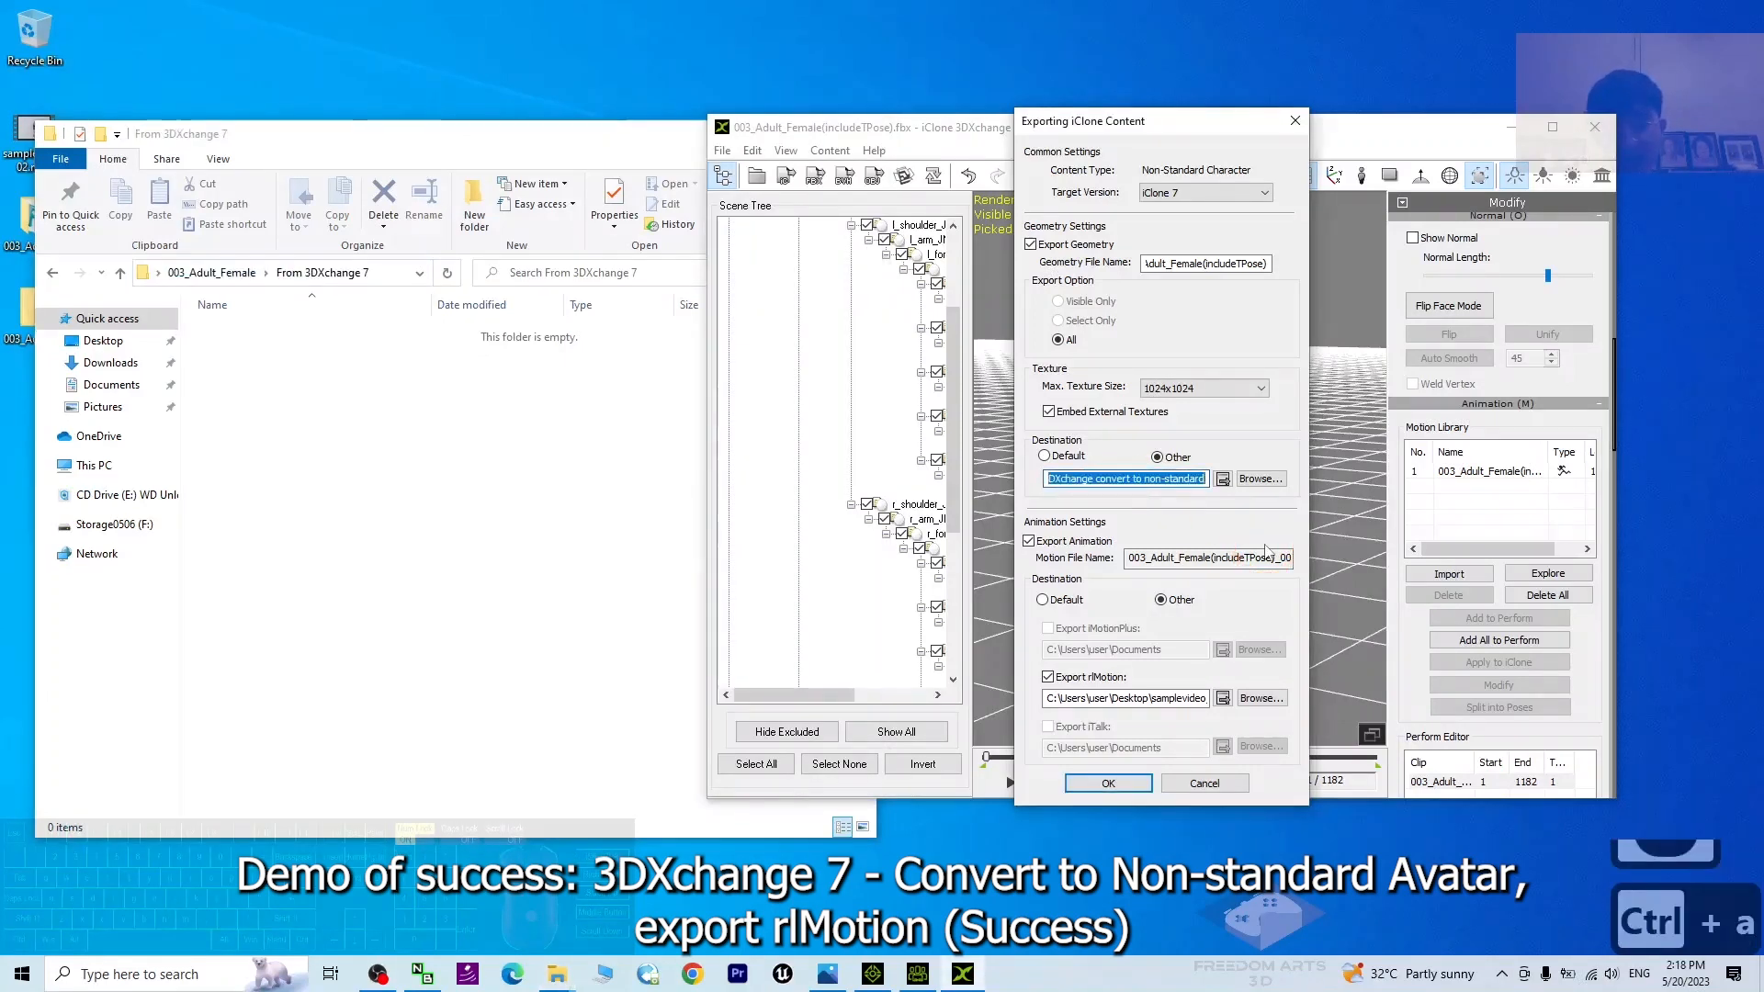
{"action": "key", "text": "Delete"}
{"action": "key", "text": "ctrl+v"}
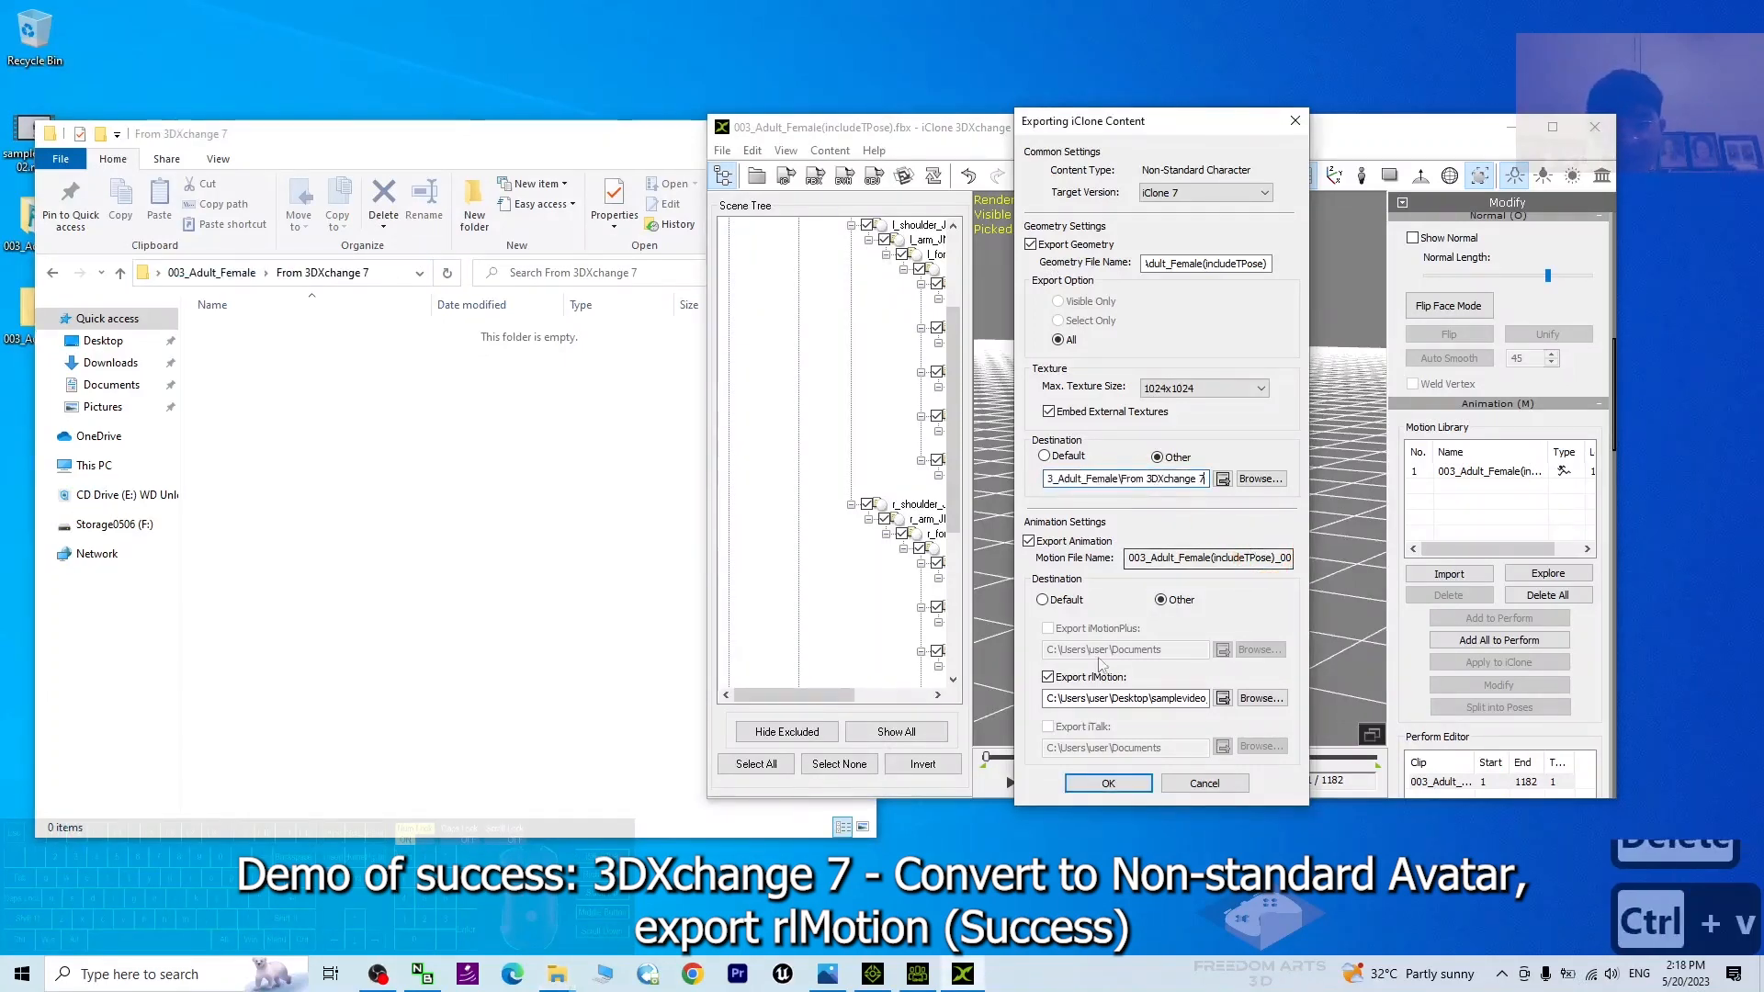
{"action": "left_click", "coordinate": [1092, 702]}
{"action": "key", "text": "ctrl+a"}
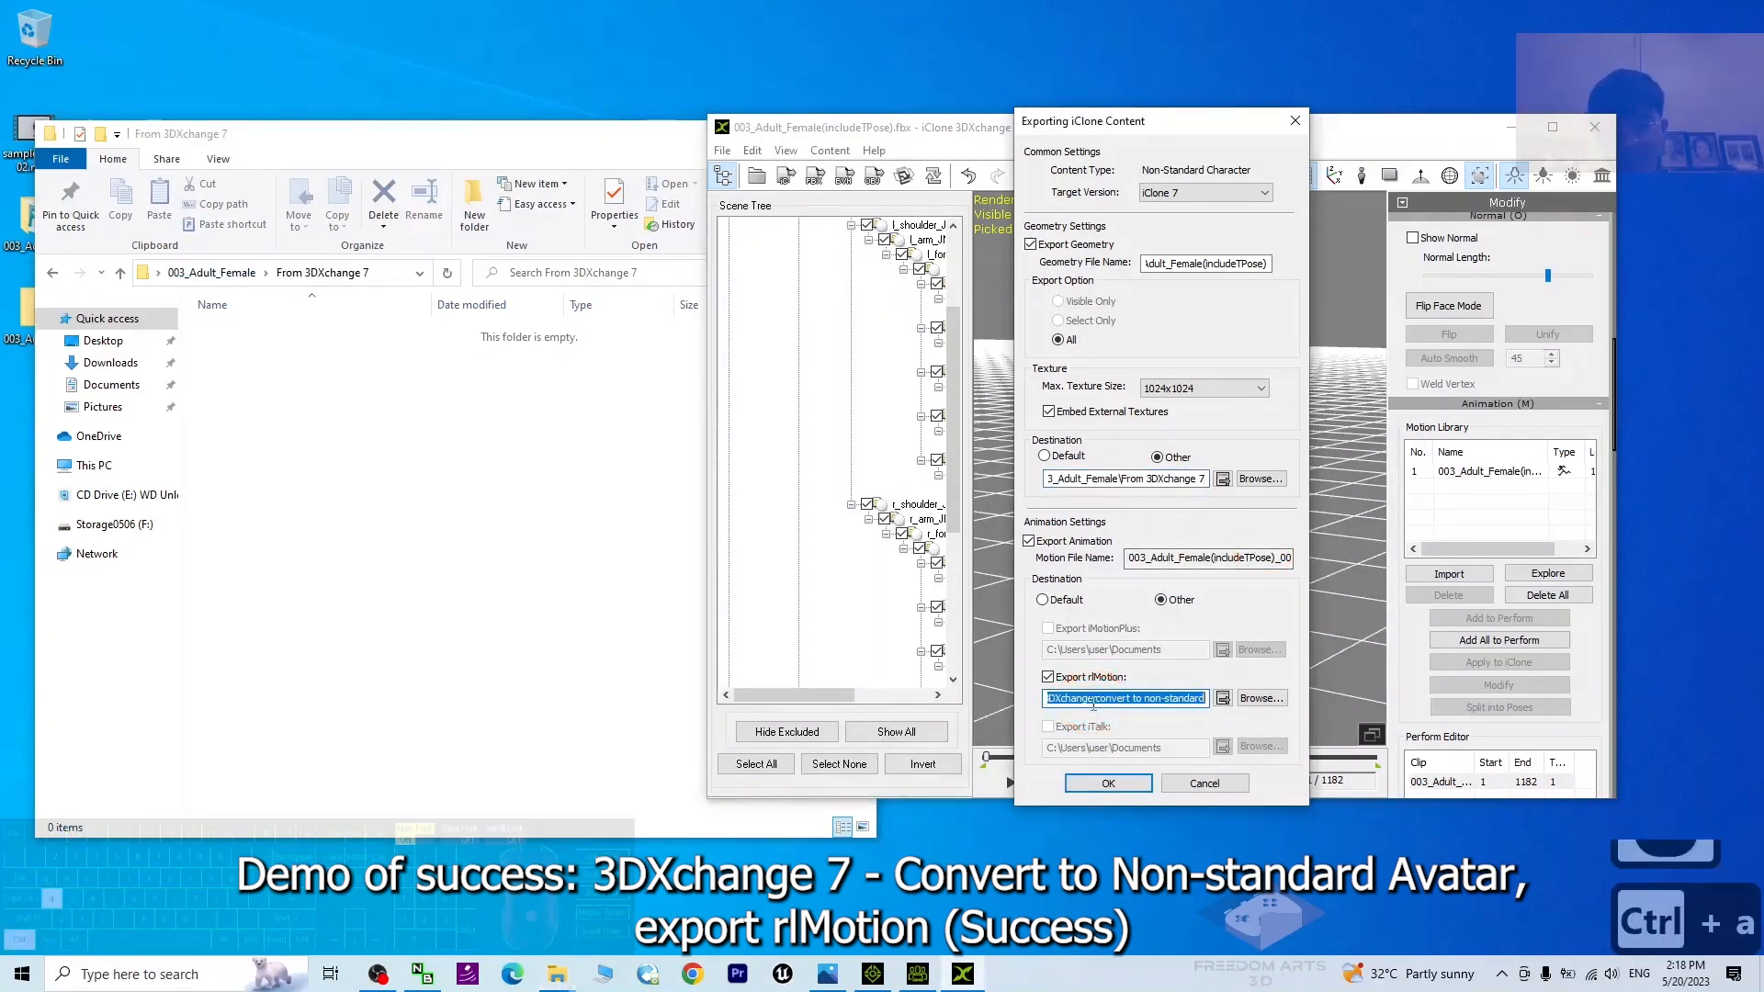
{"action": "key", "text": "Delete"}
{"action": "key", "text": "ctrl+v"}
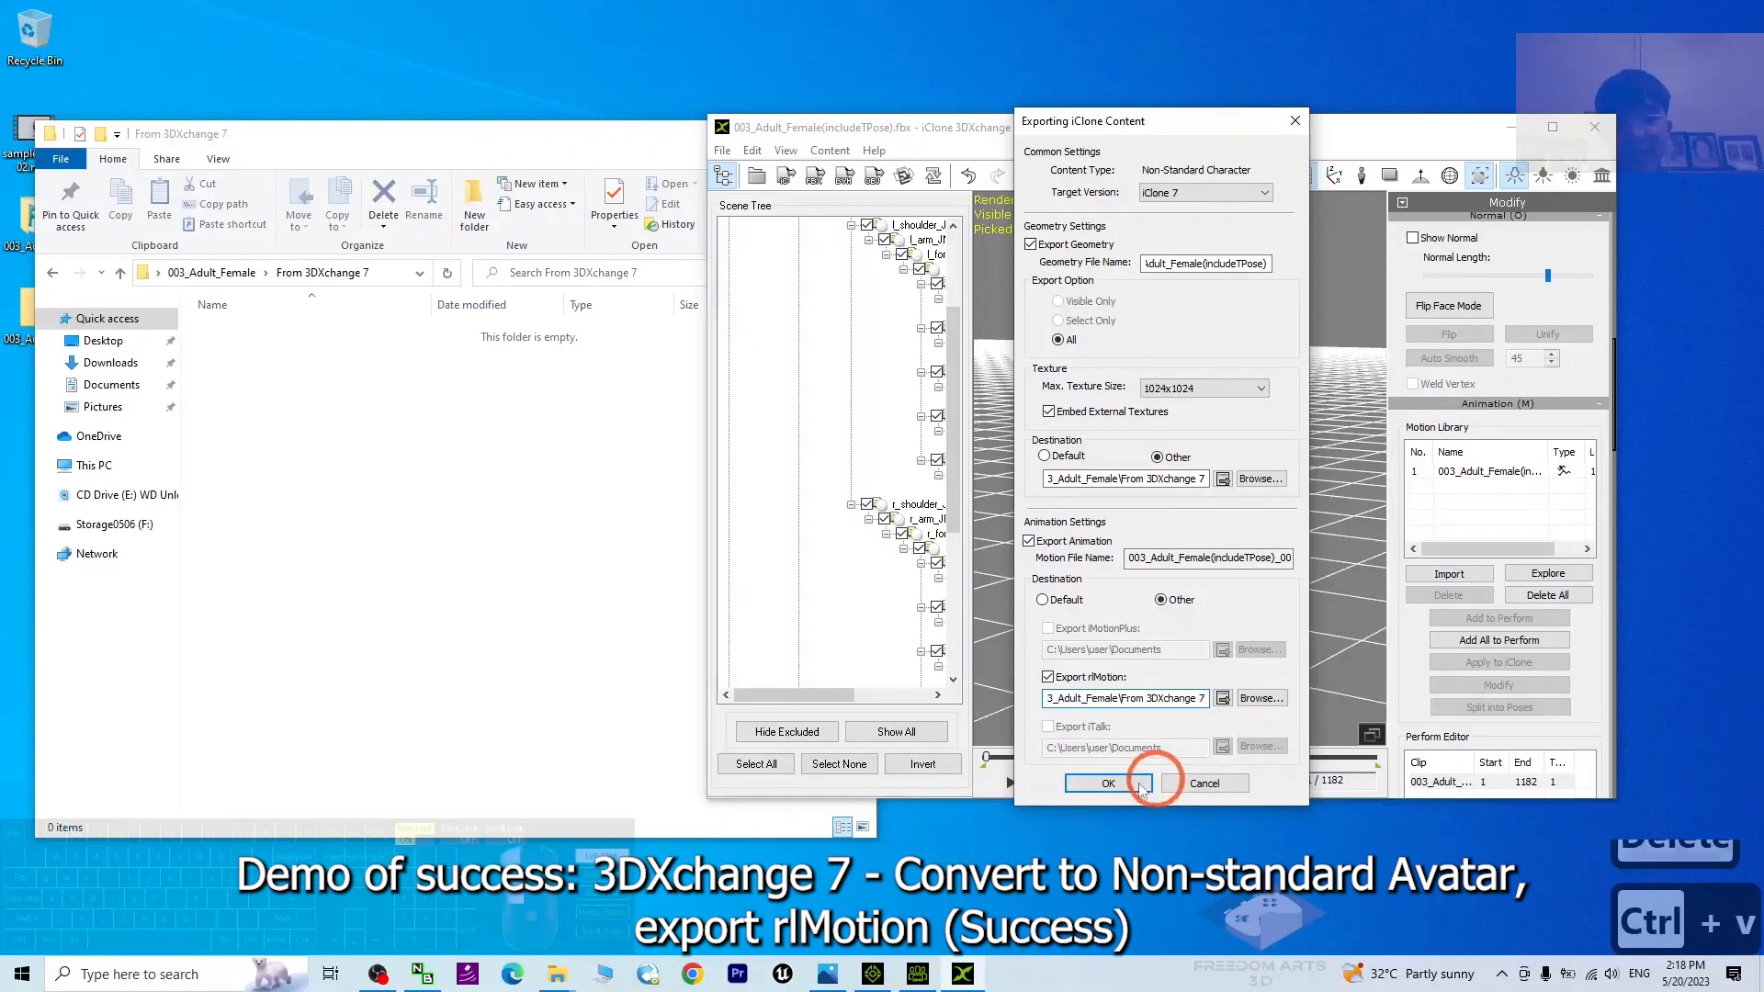
Export the character and its motion, and widen the Name column in File Explorer to fit the exported file names
{"action": "left_click", "coordinate": [1108, 784]}
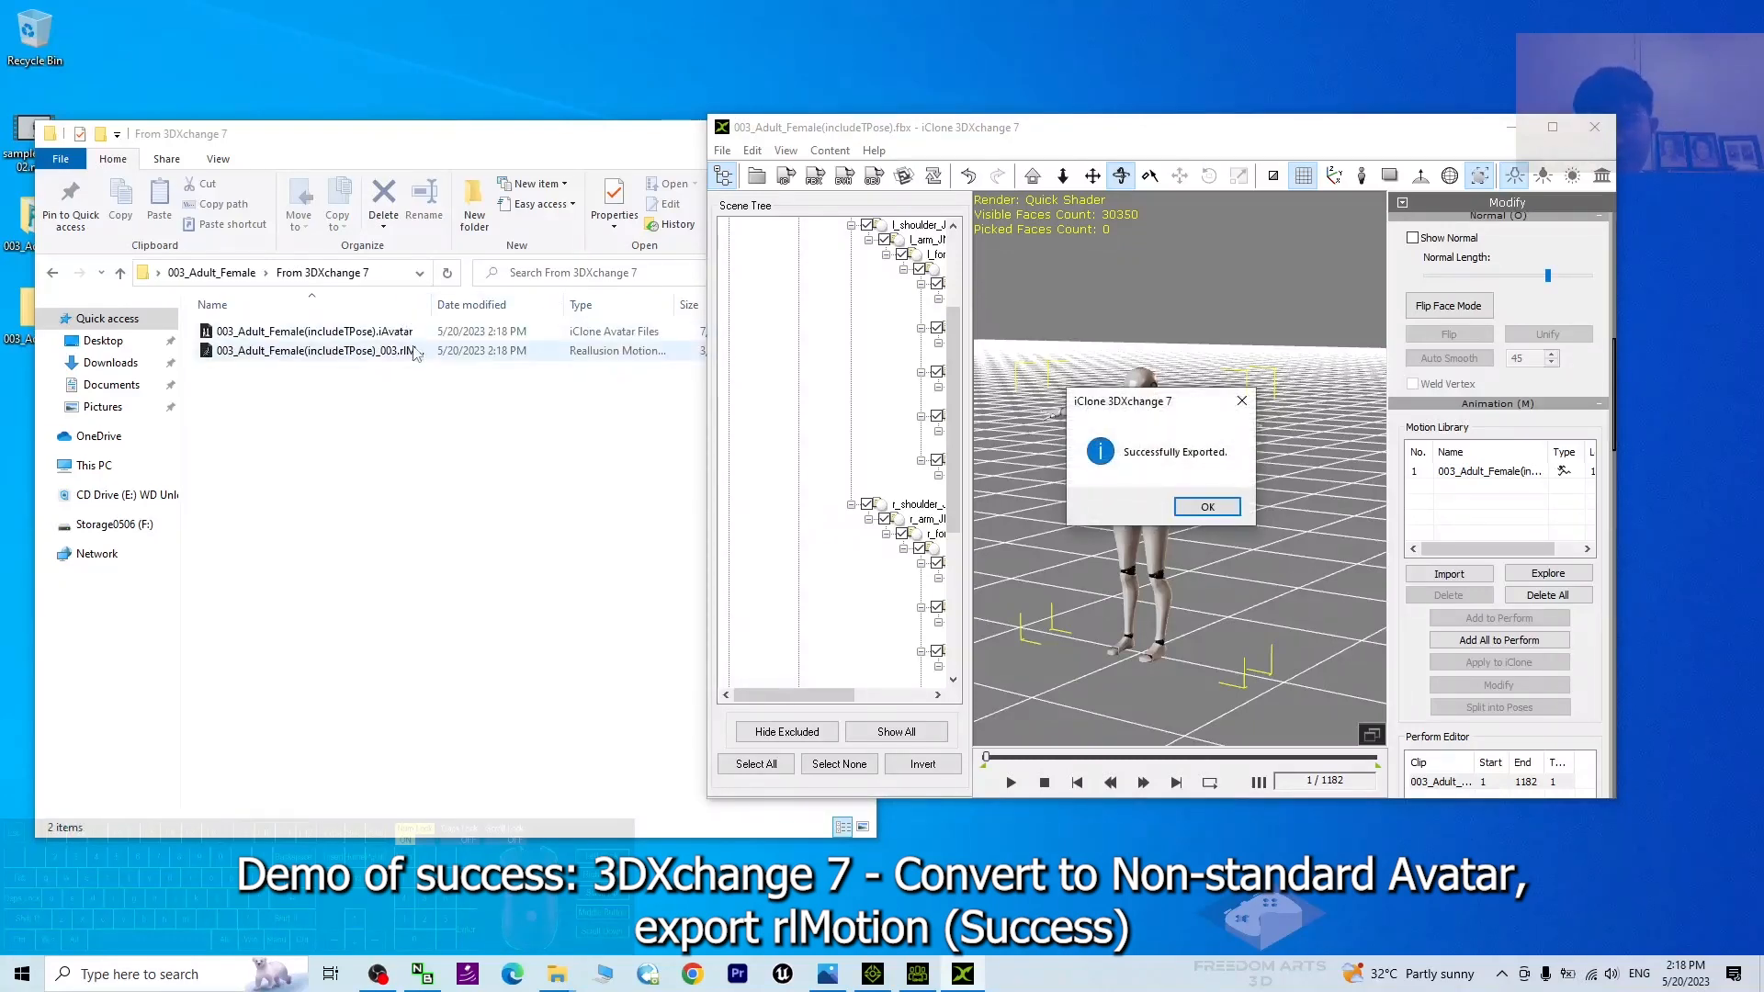
{"action": "left_click", "coordinate": [1209, 507]}
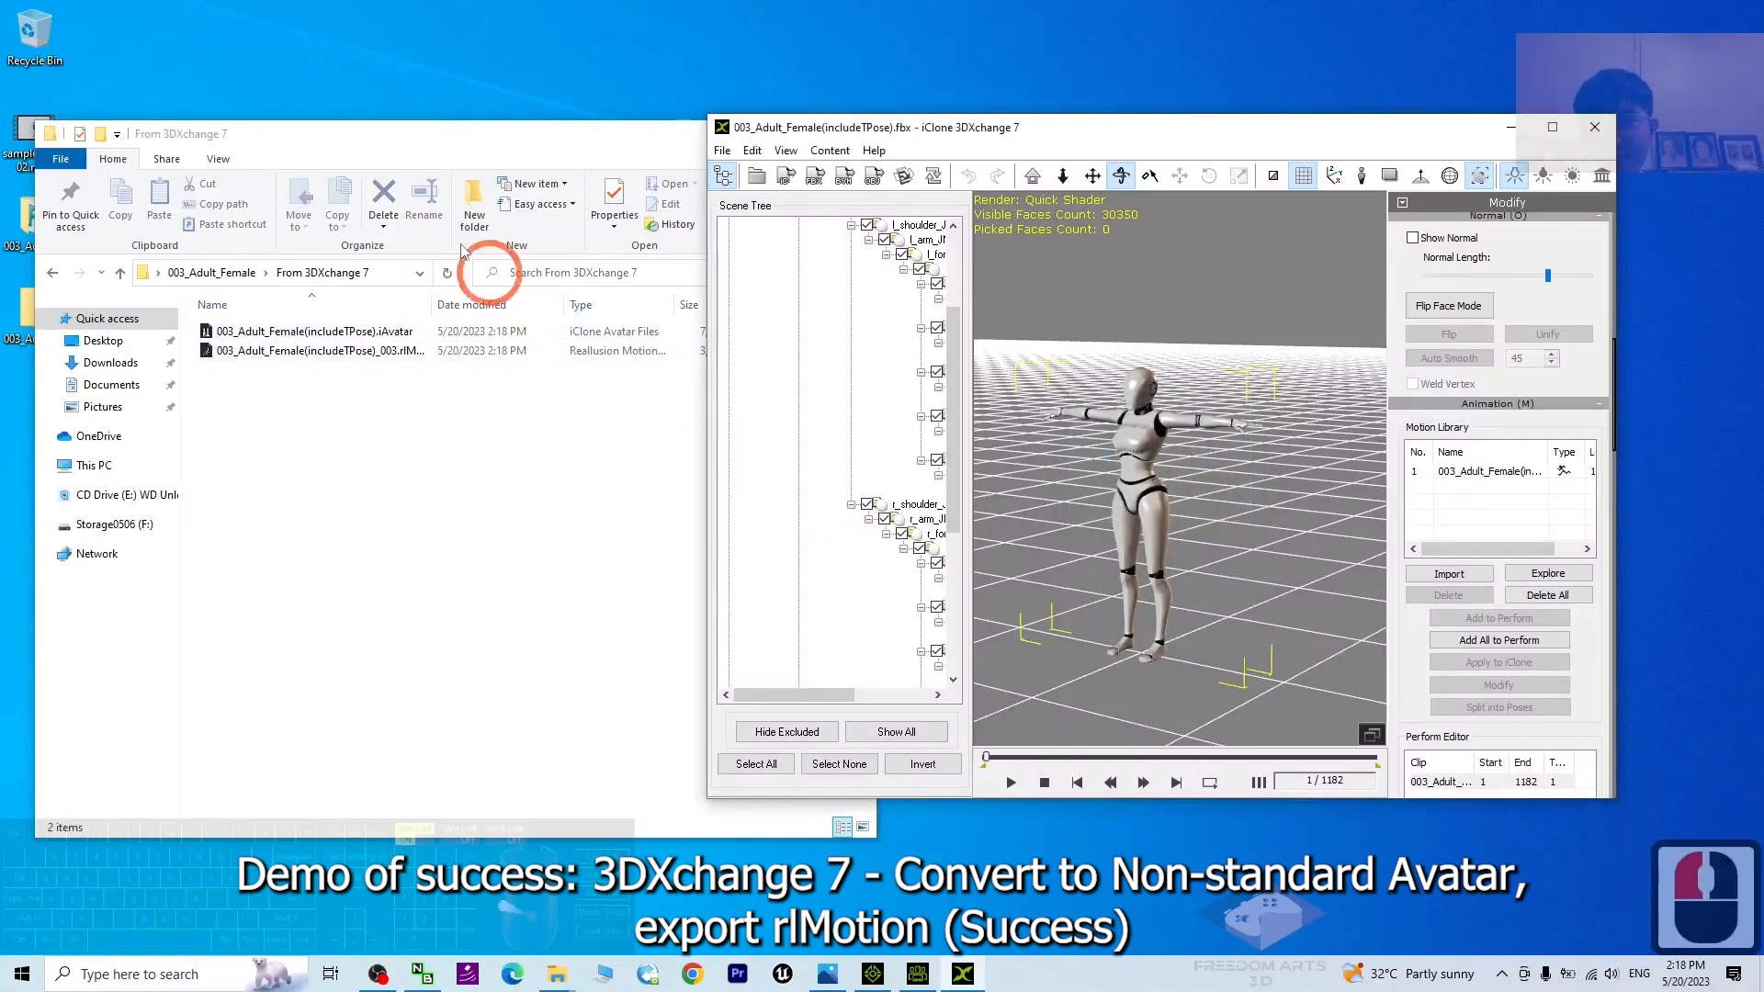
{"action": "left_click", "coordinate": [481, 294]}
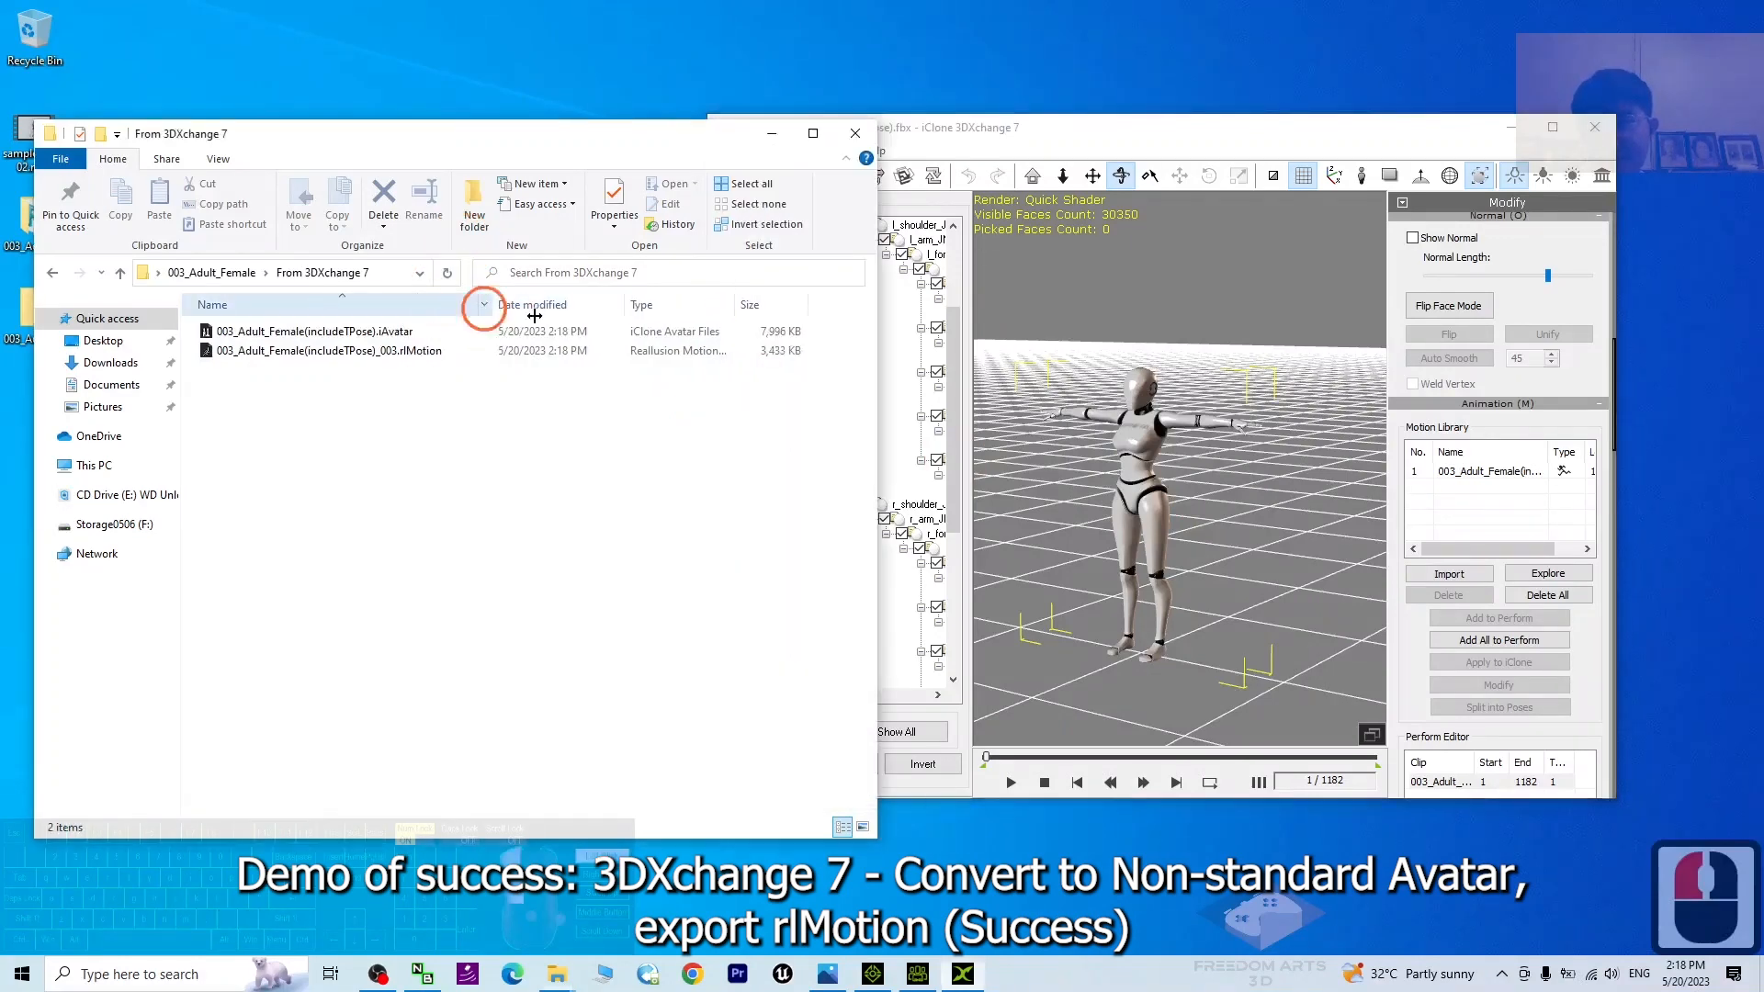
{"action": "left_click", "coordinate": [404, 354]}
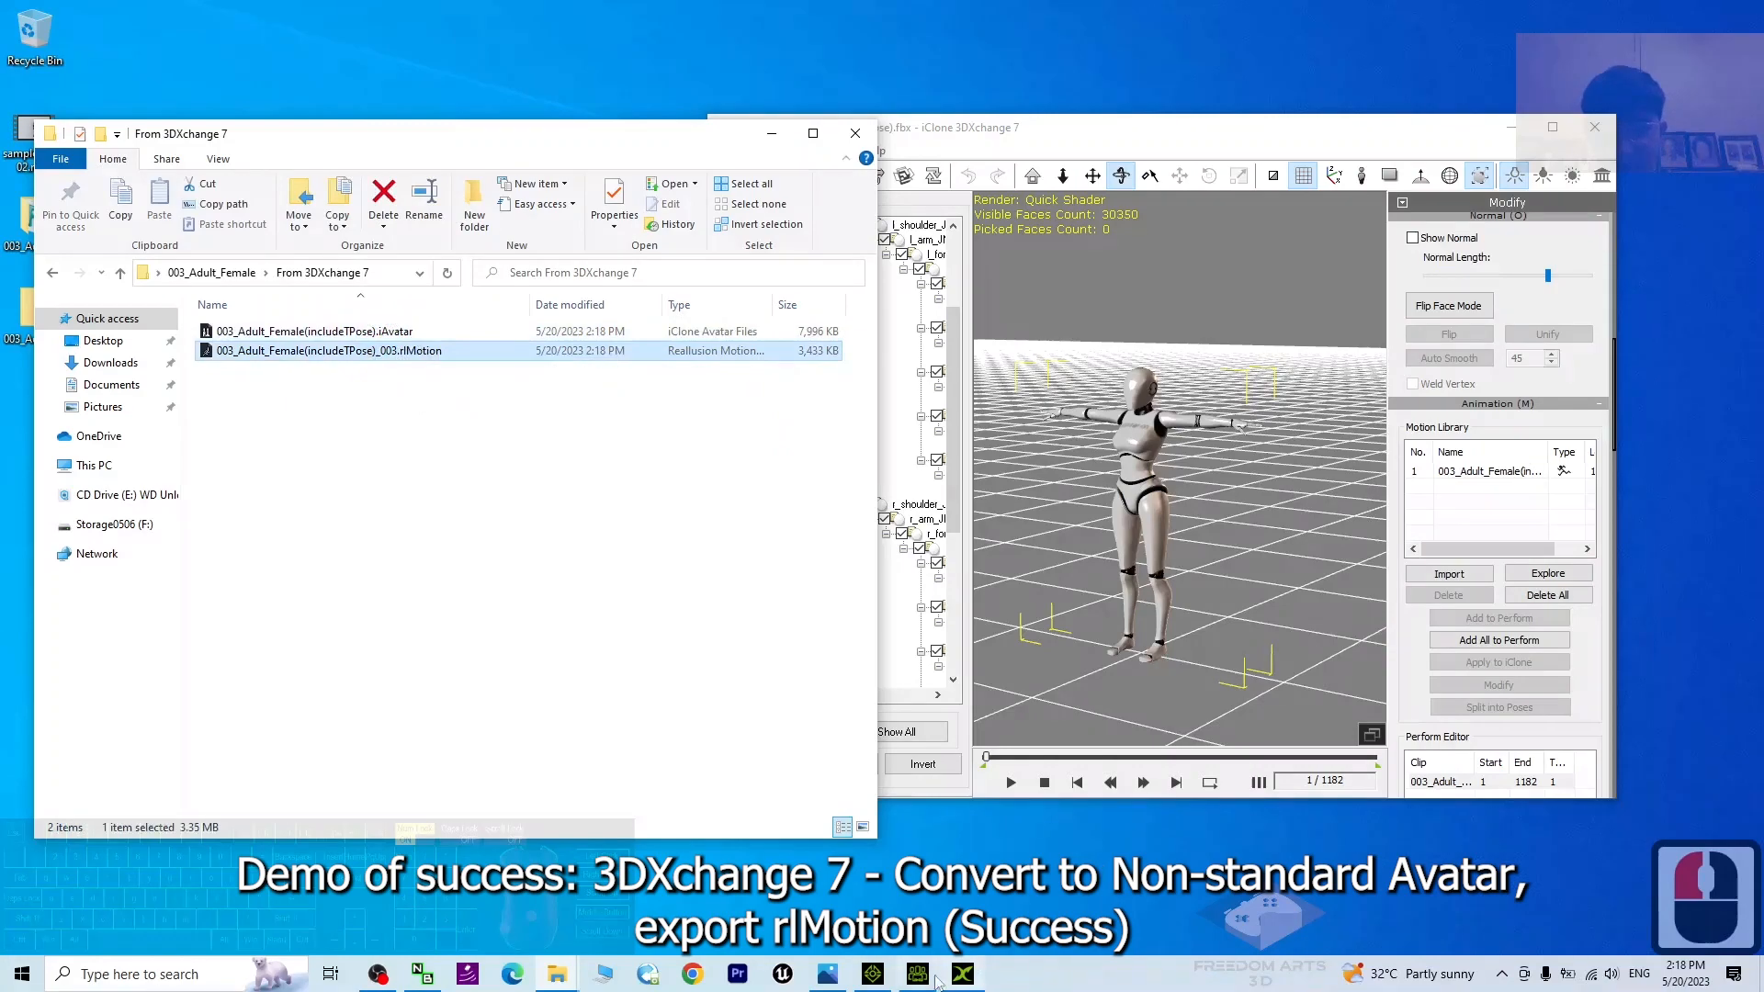
Switch to iClone 8 and start a new project without saving the current one
{"action": "left_click", "coordinate": [920, 976]}
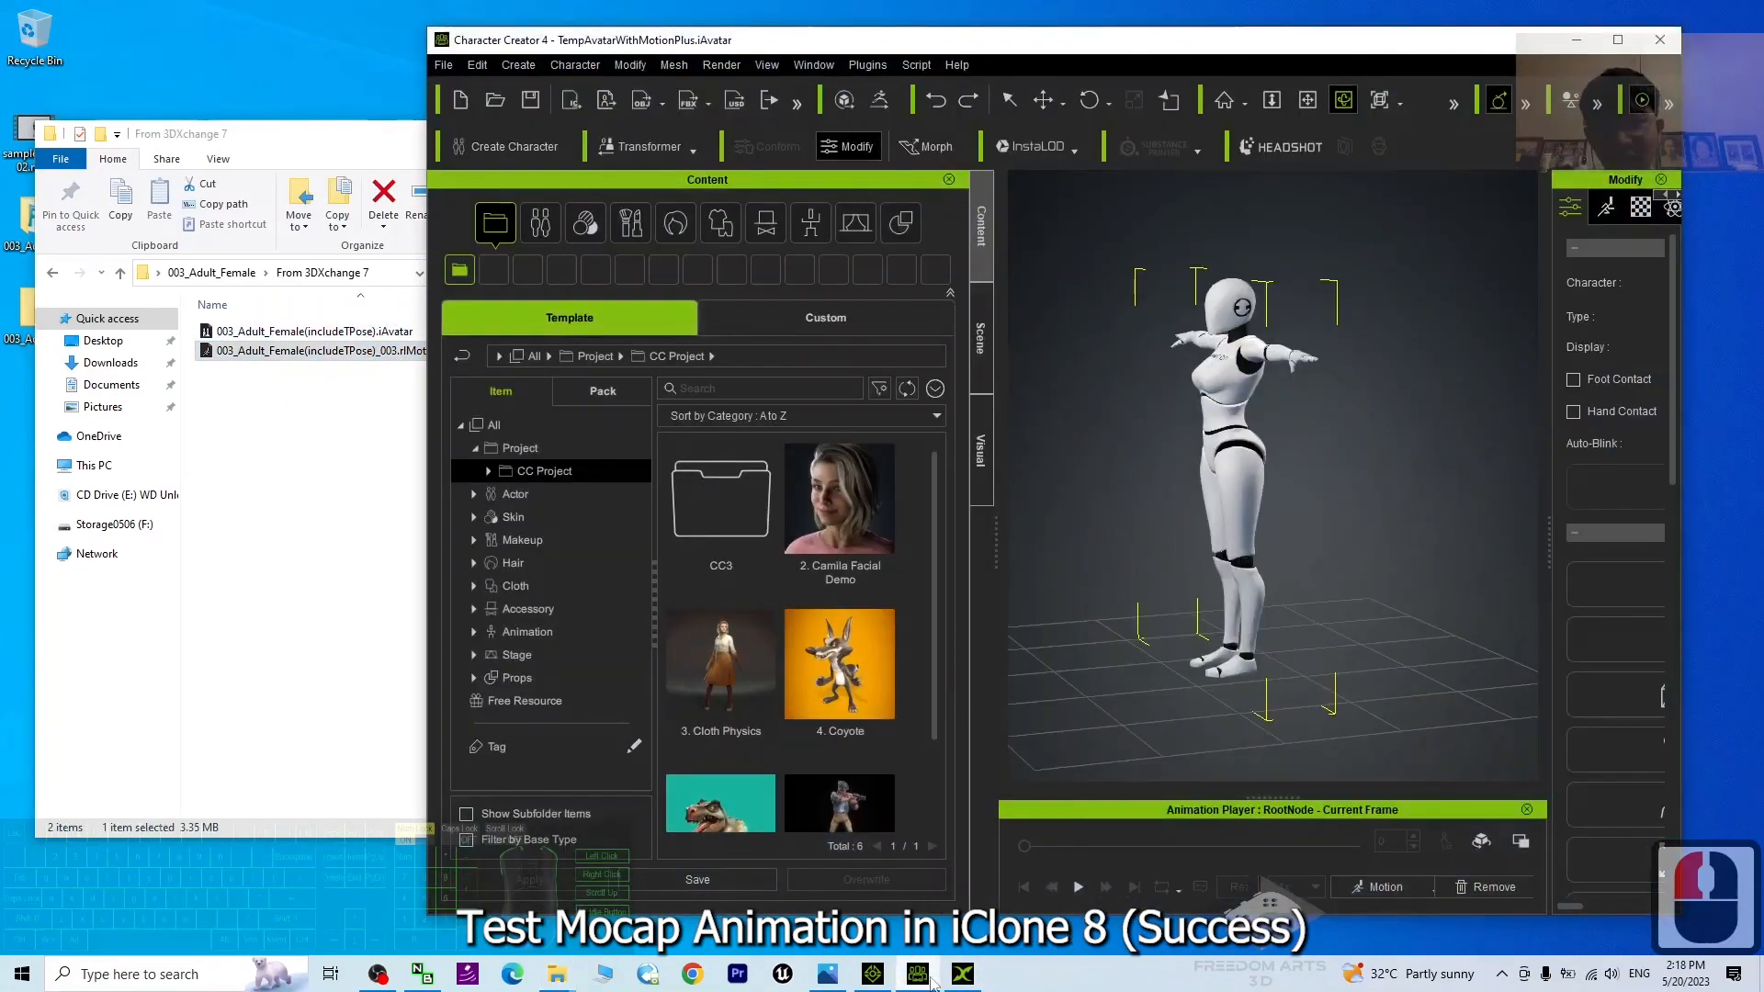
{"action": "left_click", "coordinate": [875, 974]}
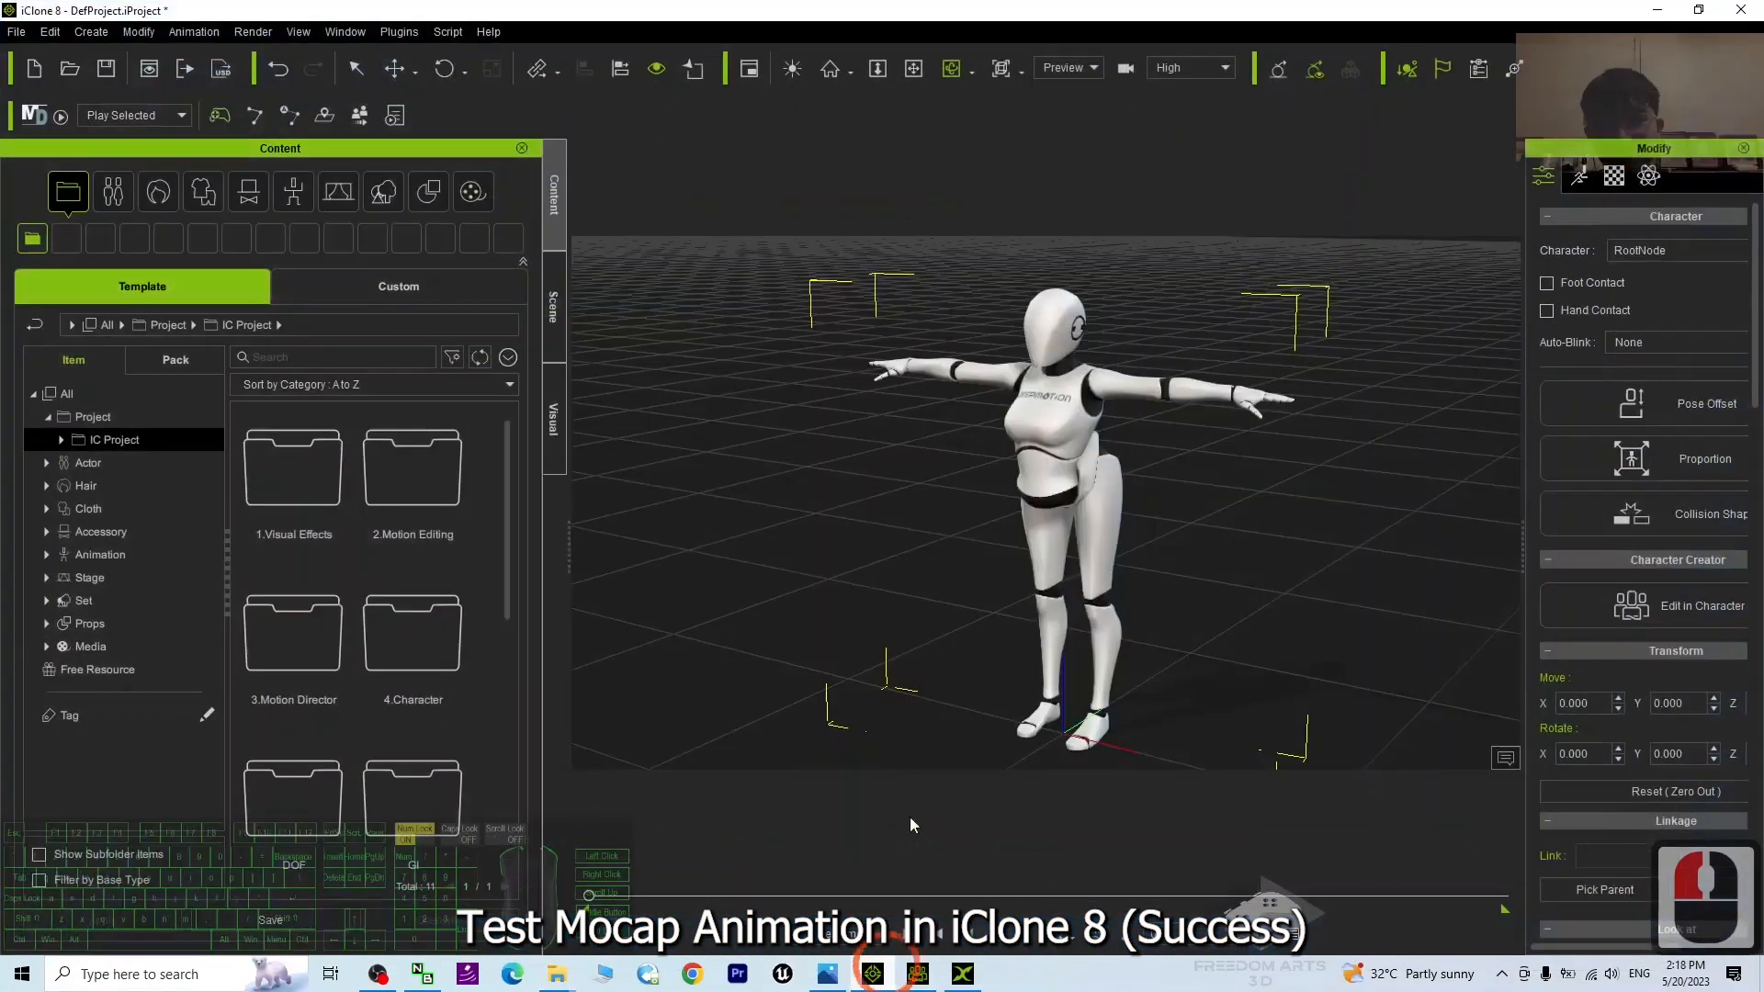
{"action": "left_click", "coordinate": [34, 69]}
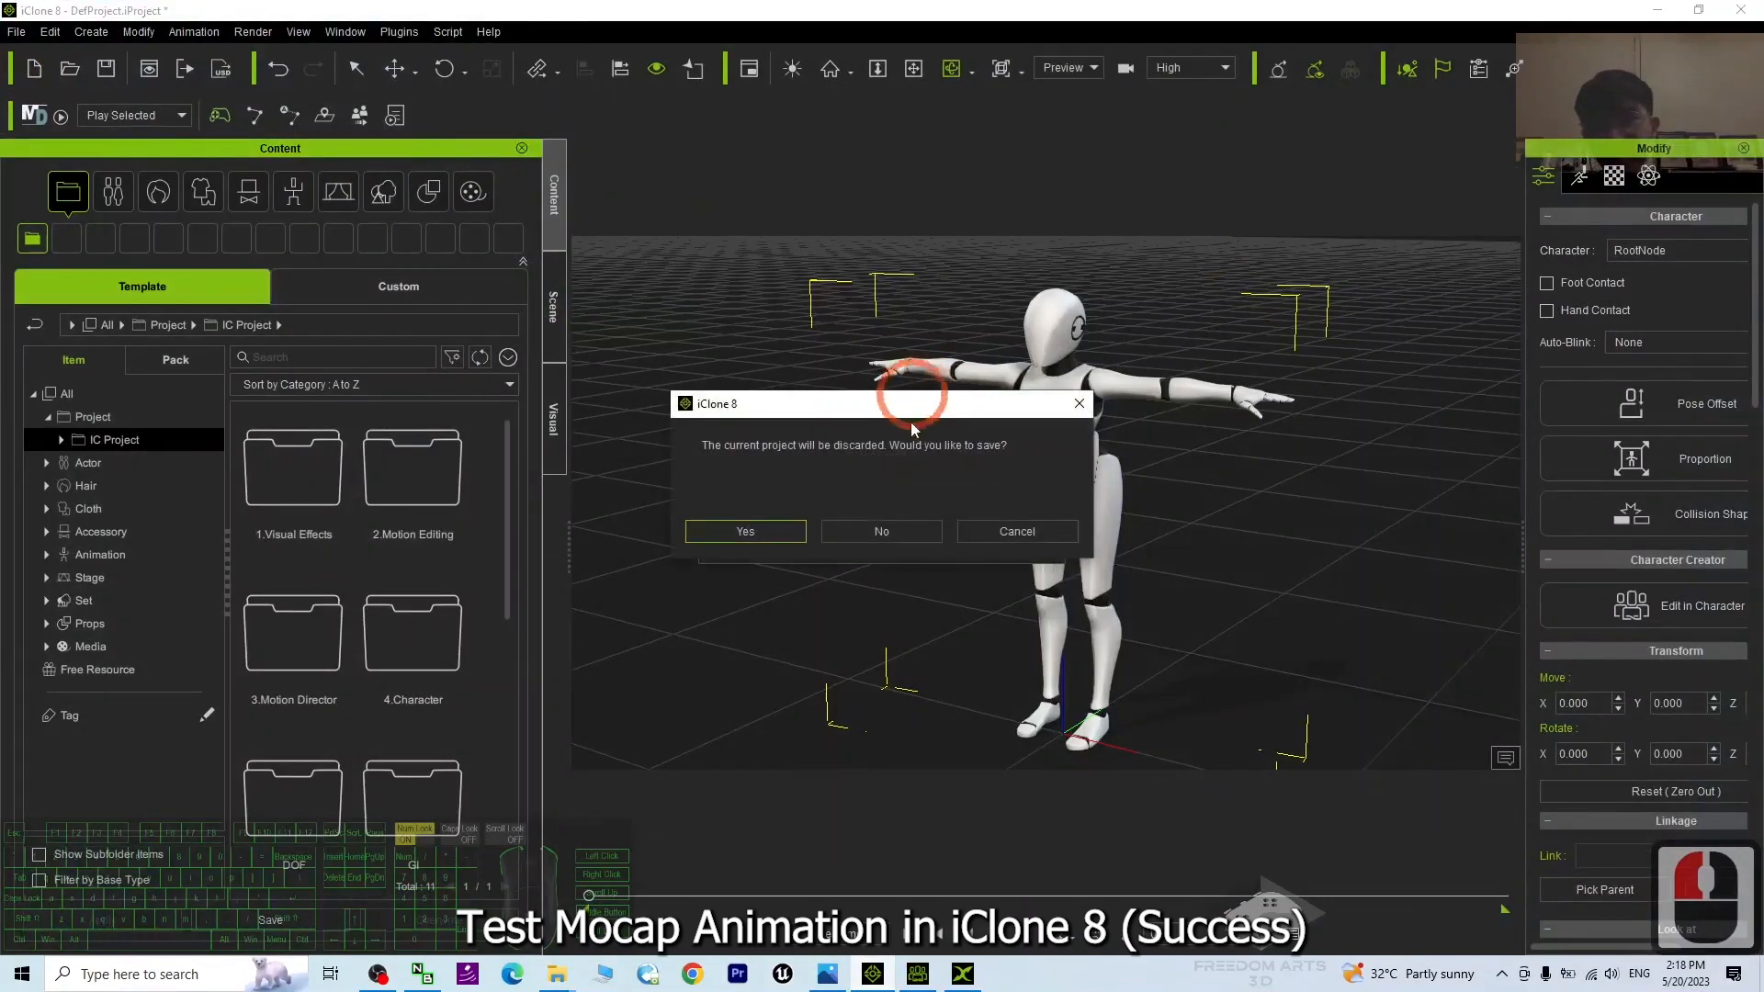
{"action": "left_click", "coordinate": [881, 533]}
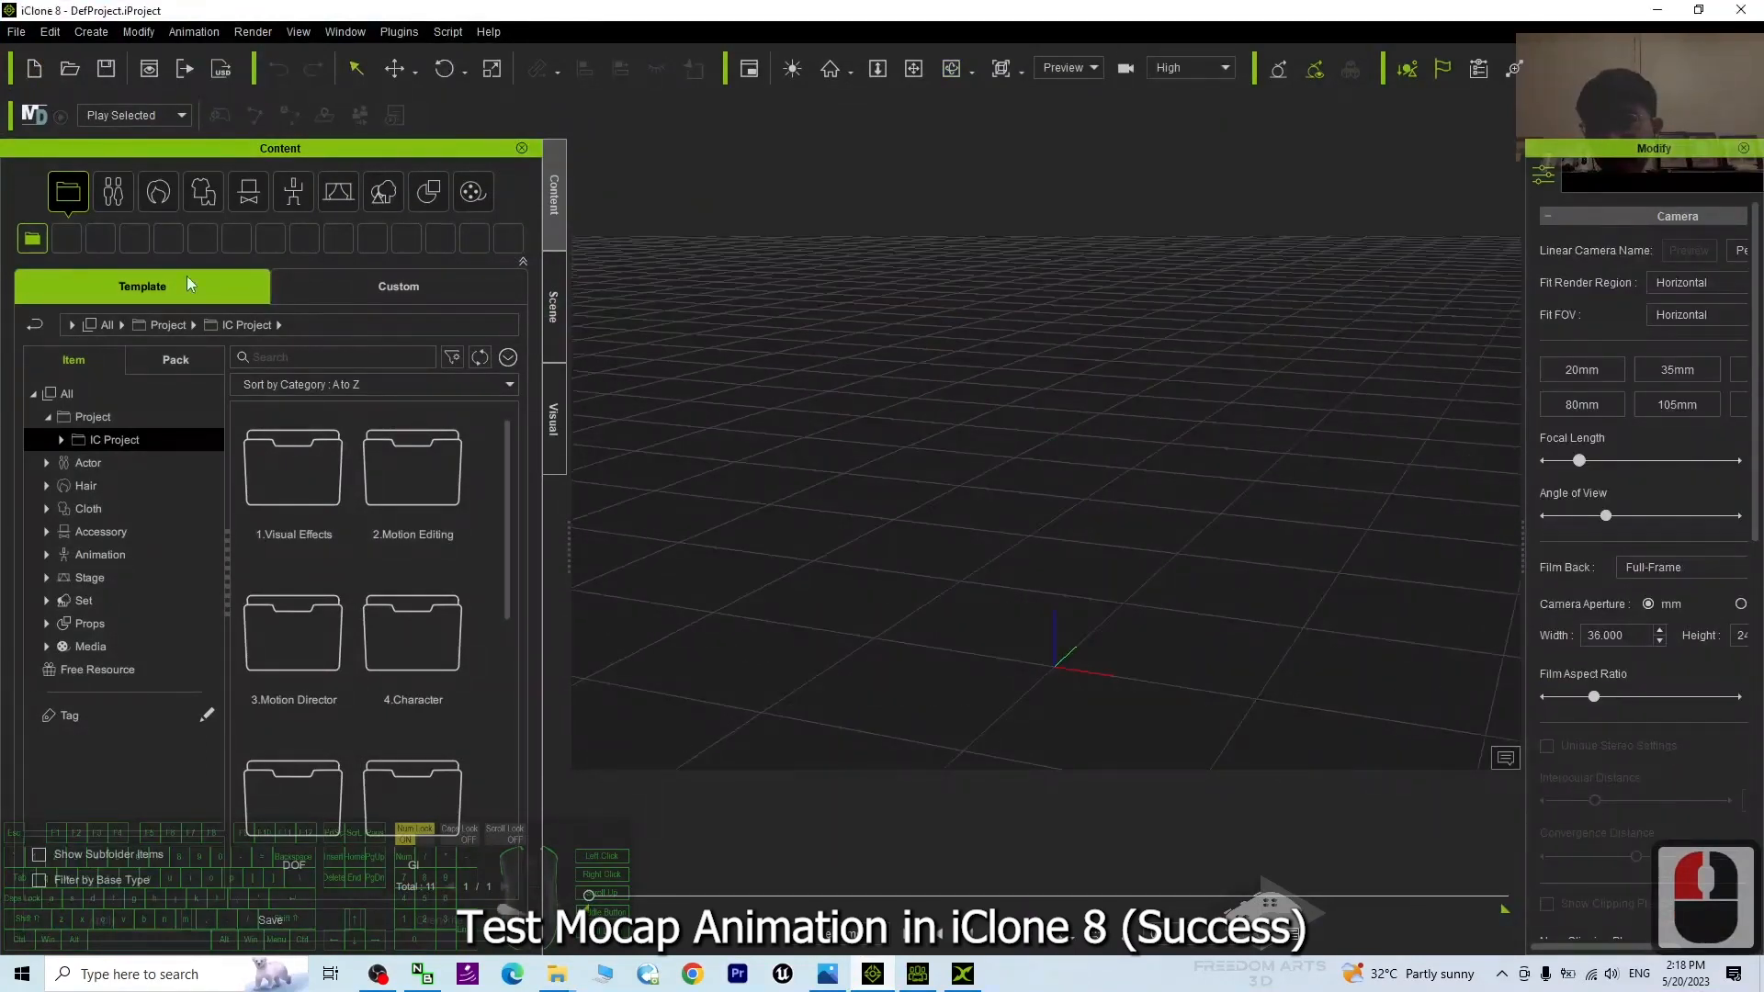
Add the Party_F_0001 character from the ActorCore Crowd template folder to the empty scene
{"action": "left_click", "coordinate": [299, 191]}
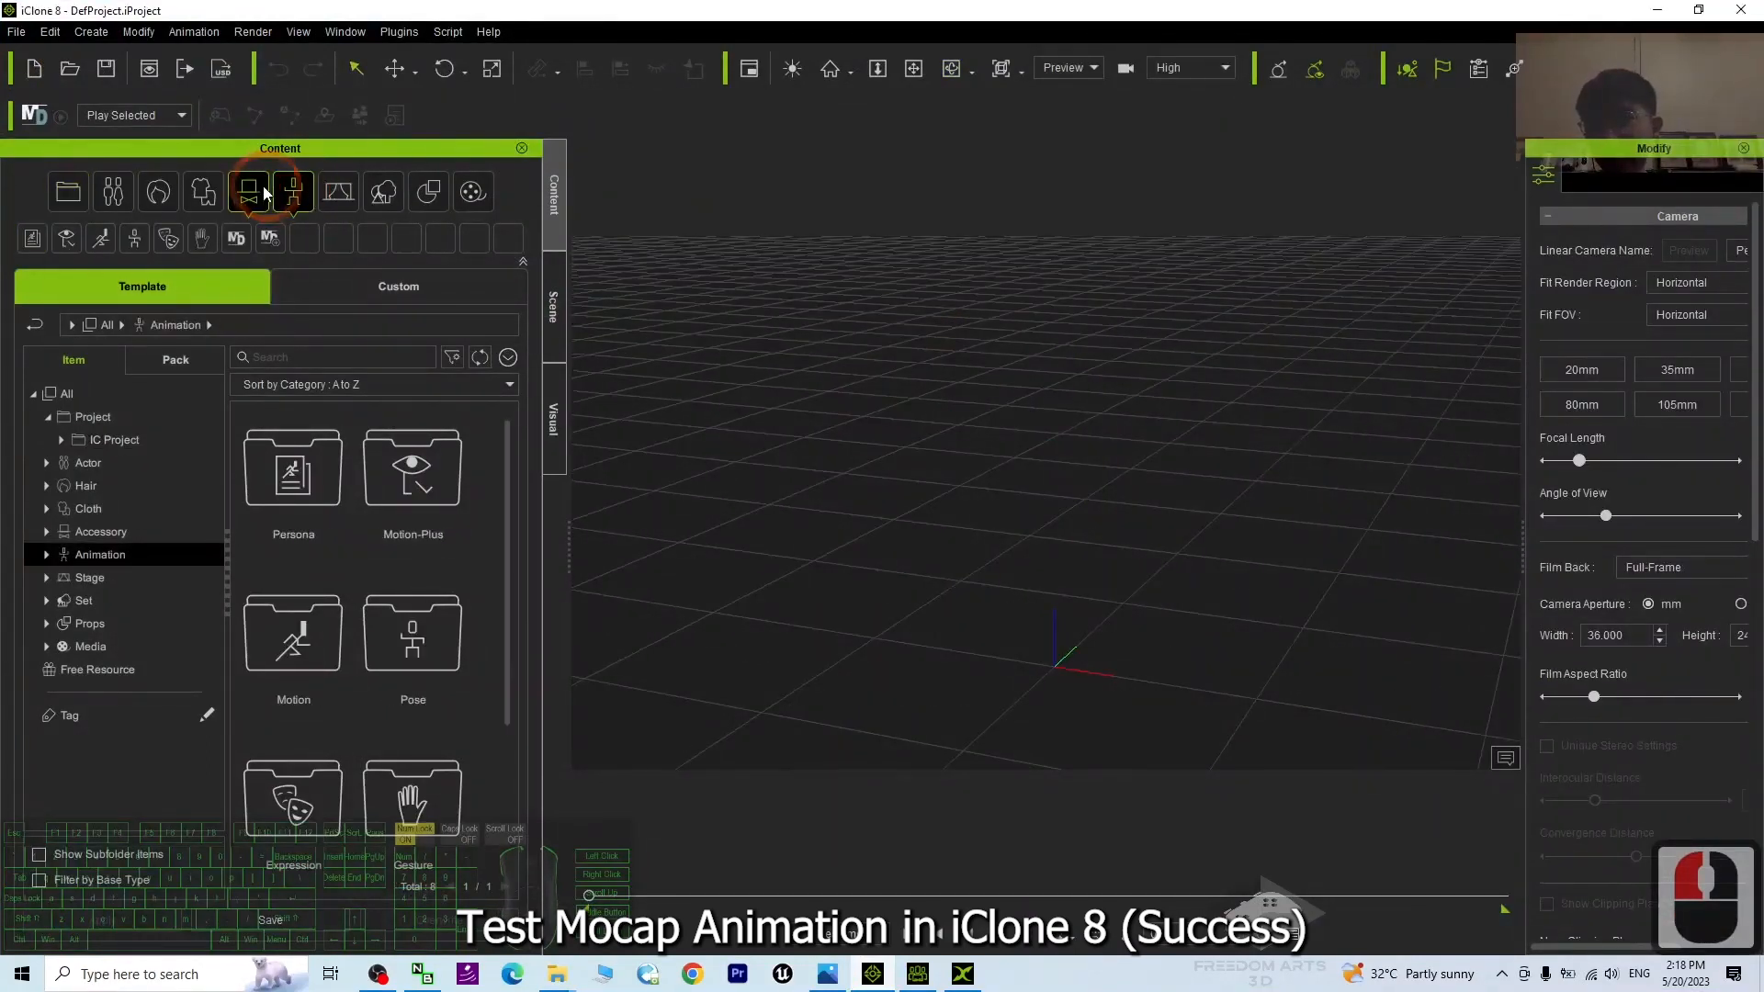
{"action": "left_click", "coordinate": [158, 194]}
{"action": "double_click", "coordinate": [108, 469]}
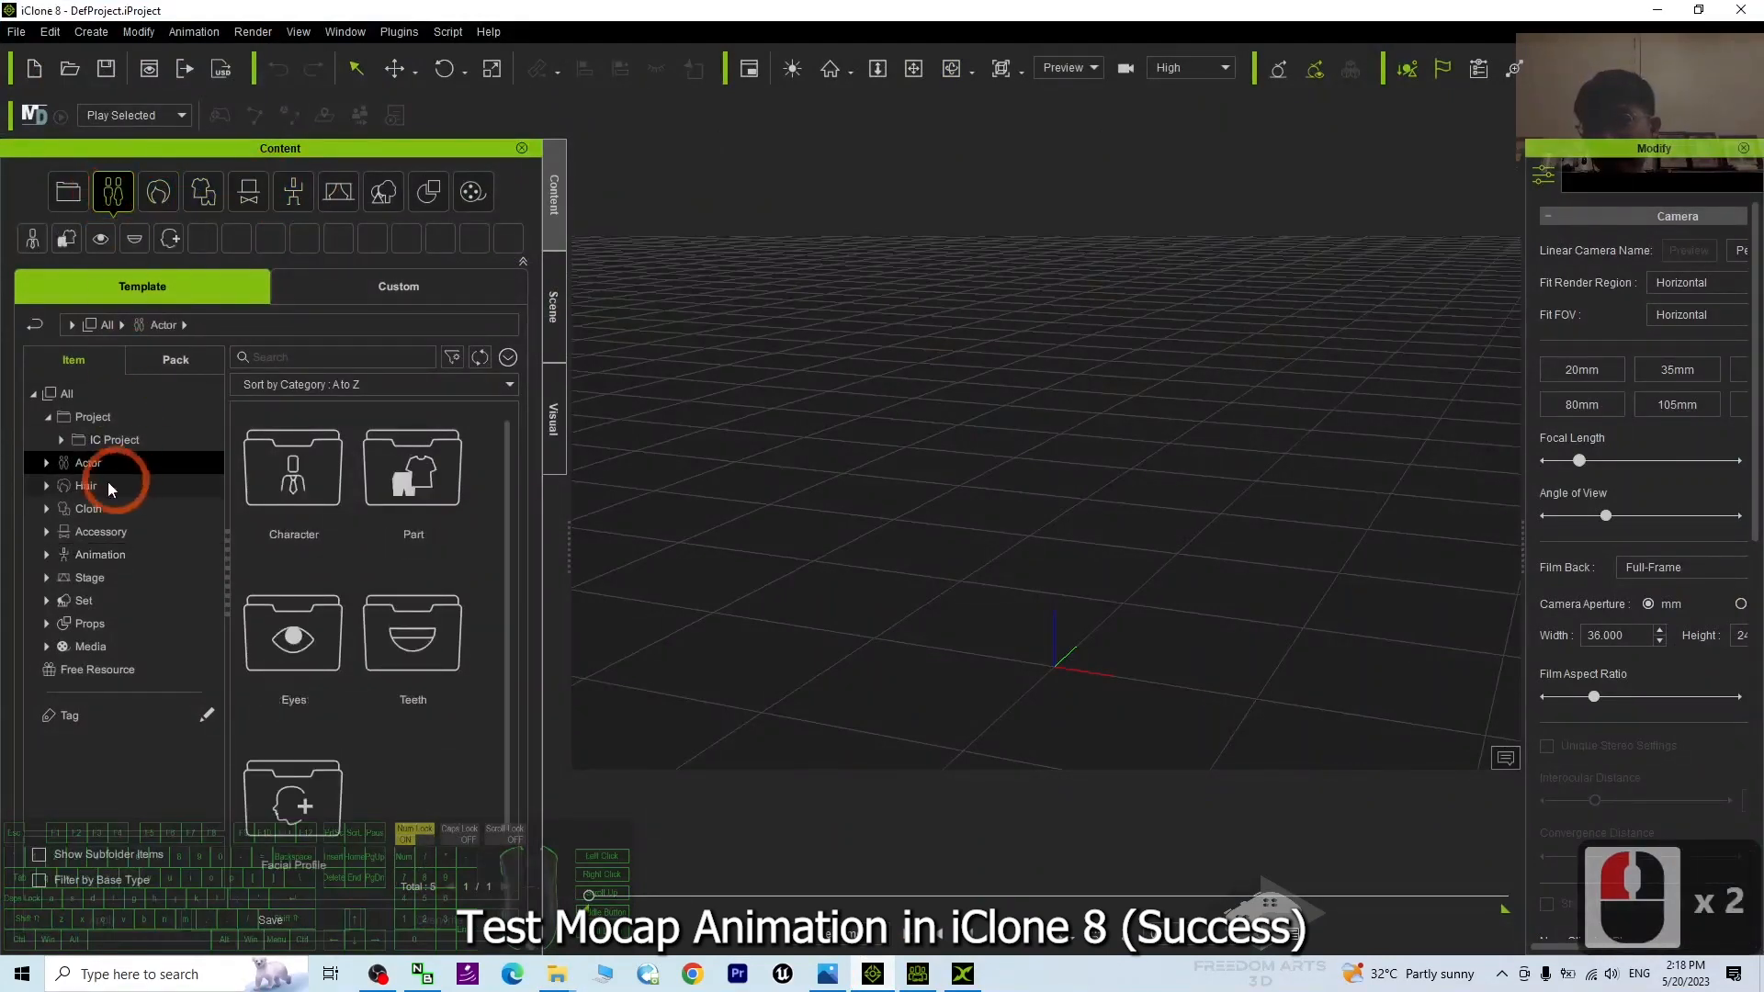
{"action": "left_click", "coordinate": [46, 463]}
{"action": "left_click", "coordinate": [61, 485]}
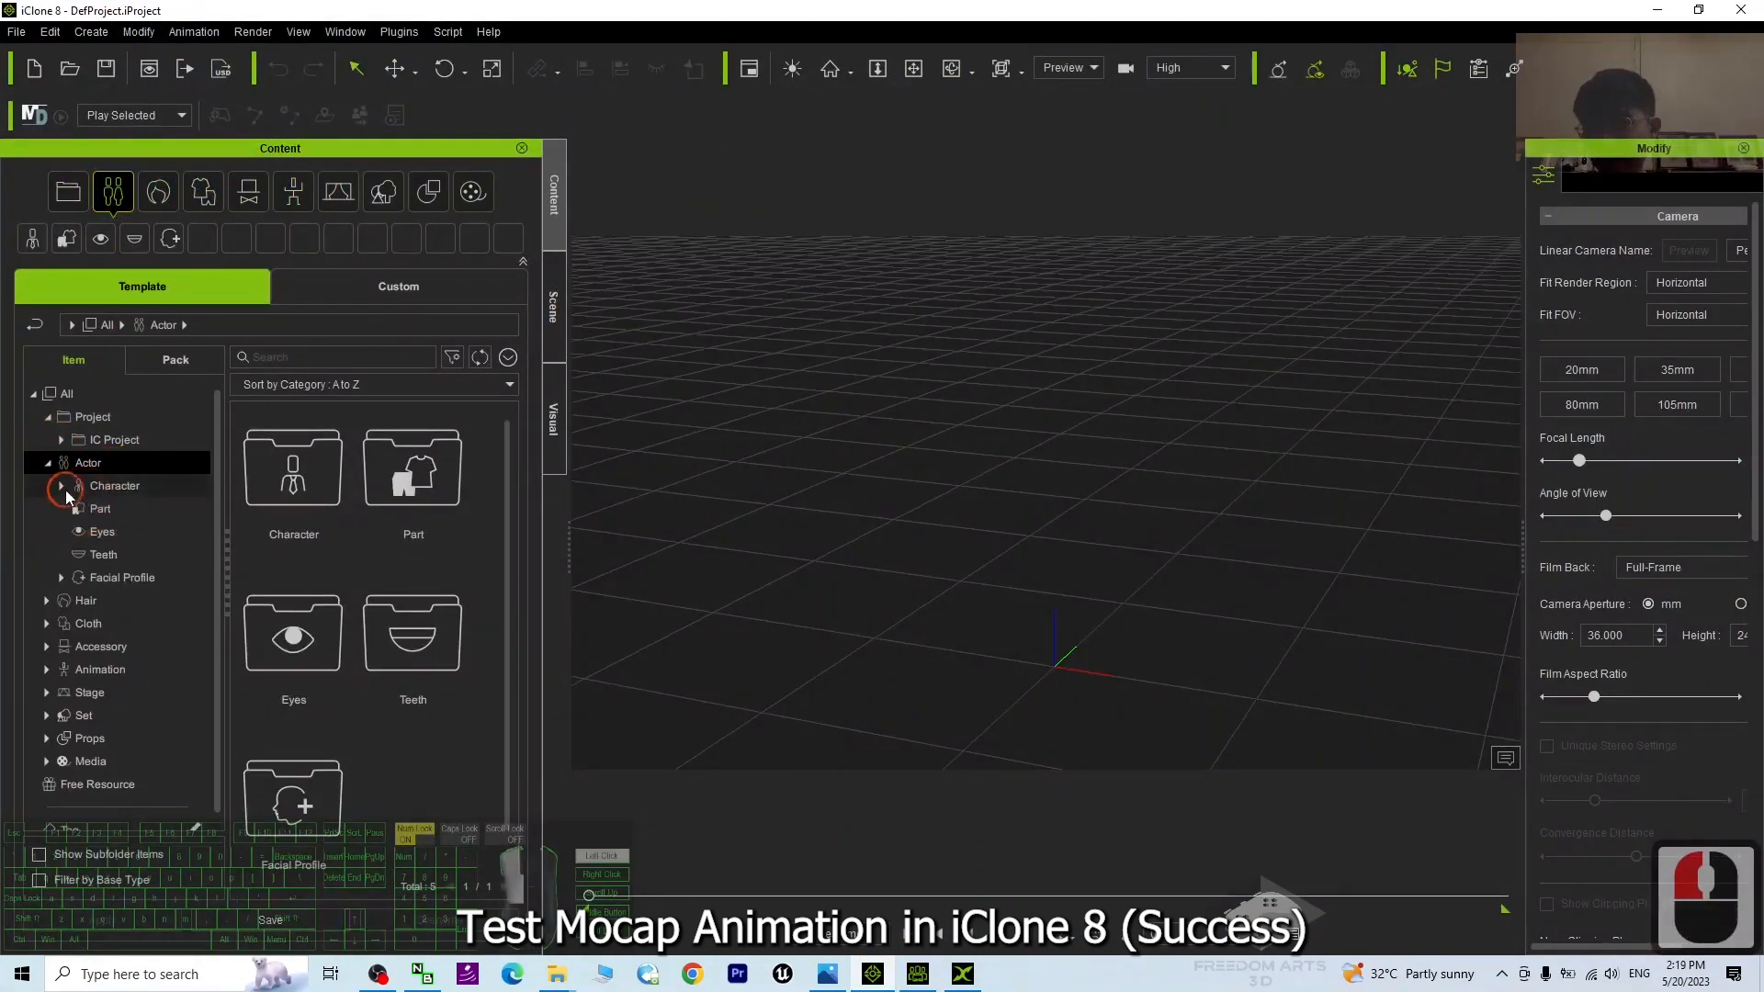
{"action": "left_click", "coordinate": [110, 555]}
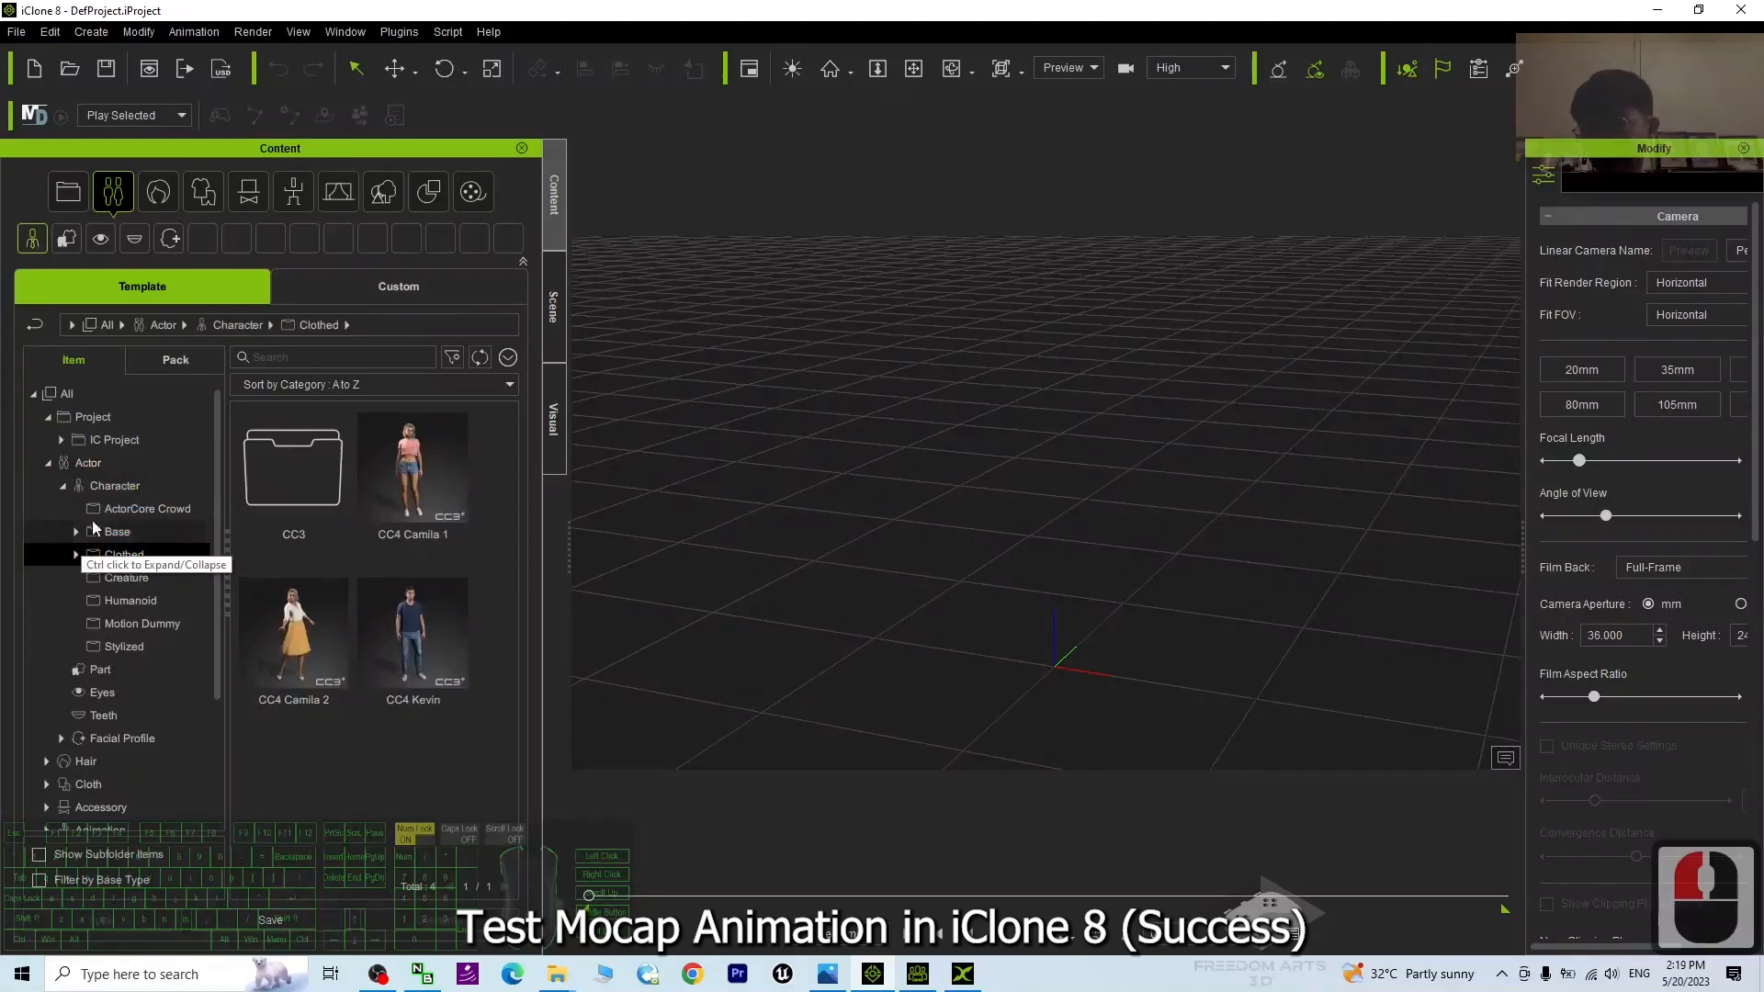
{"action": "left_click", "coordinate": [141, 508]}
{"action": "left_click_drag", "start_coordinate": [294, 634], "coordinate": [1066, 665]}
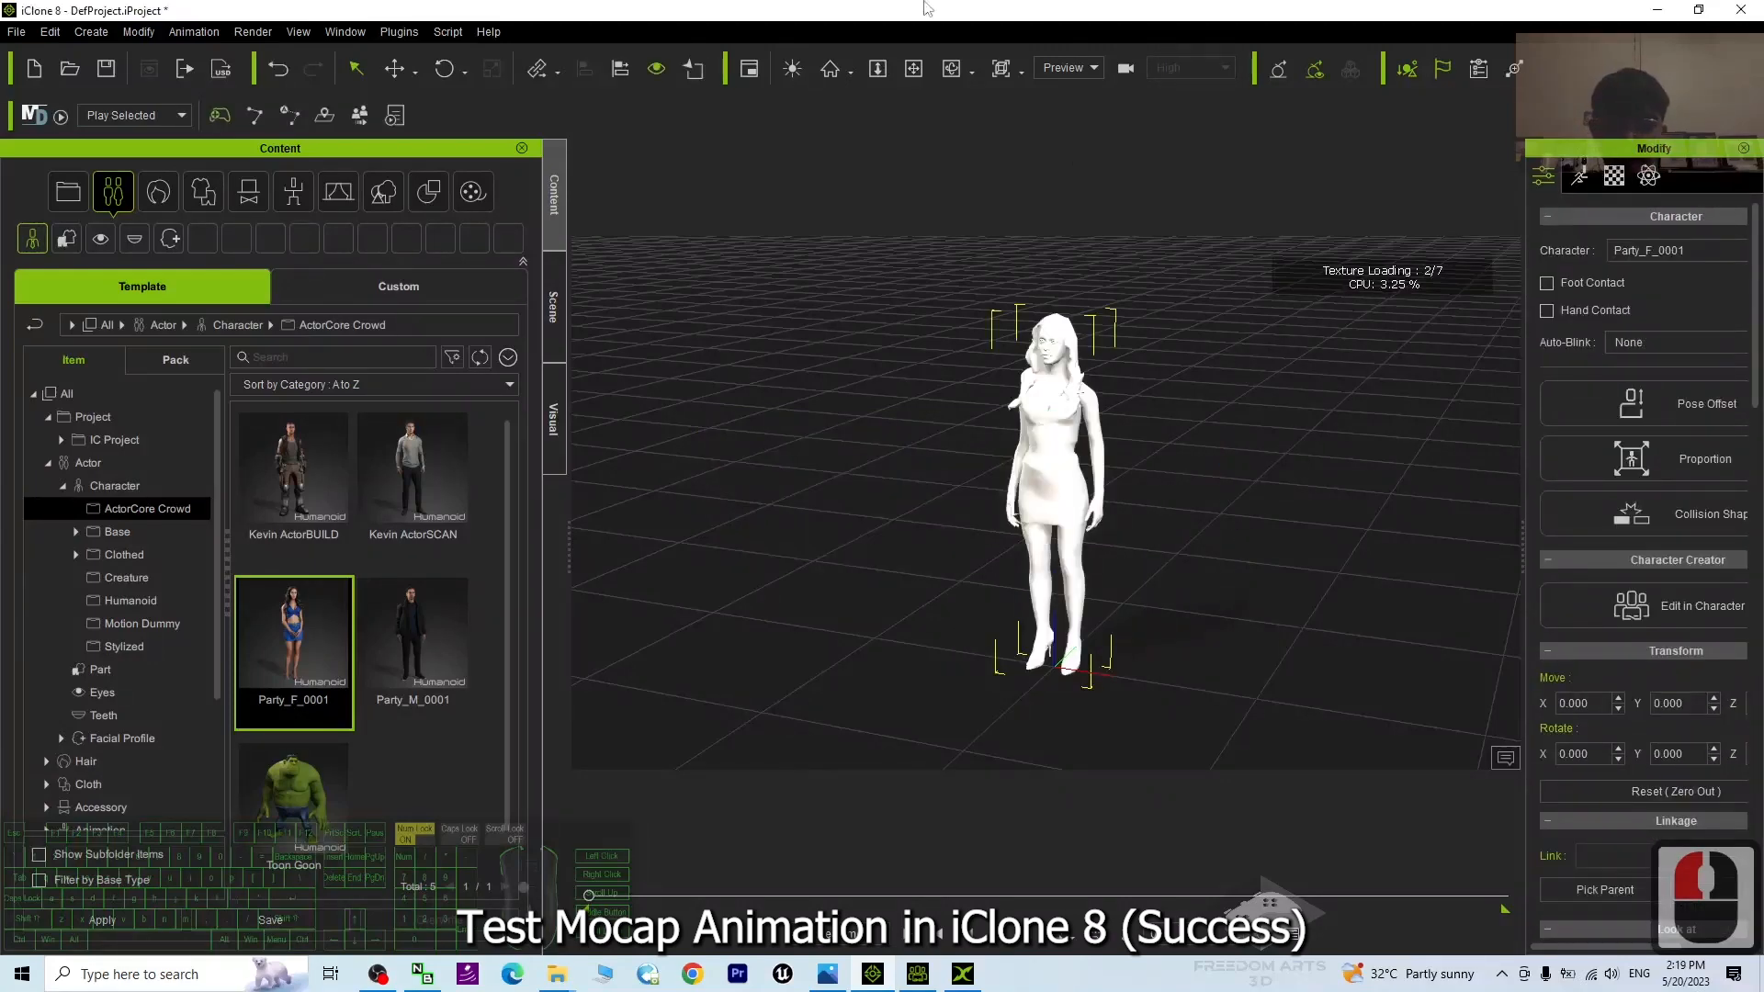
Shrink the iClone window and apply 003_Adult_Female(includeTPose)_003.rlMotion from File Explorer to the Party_F_0001 character
{"action": "scroll", "coordinate": [1126, 395], "scroll_direction": "up", "scroll_amount": 5}
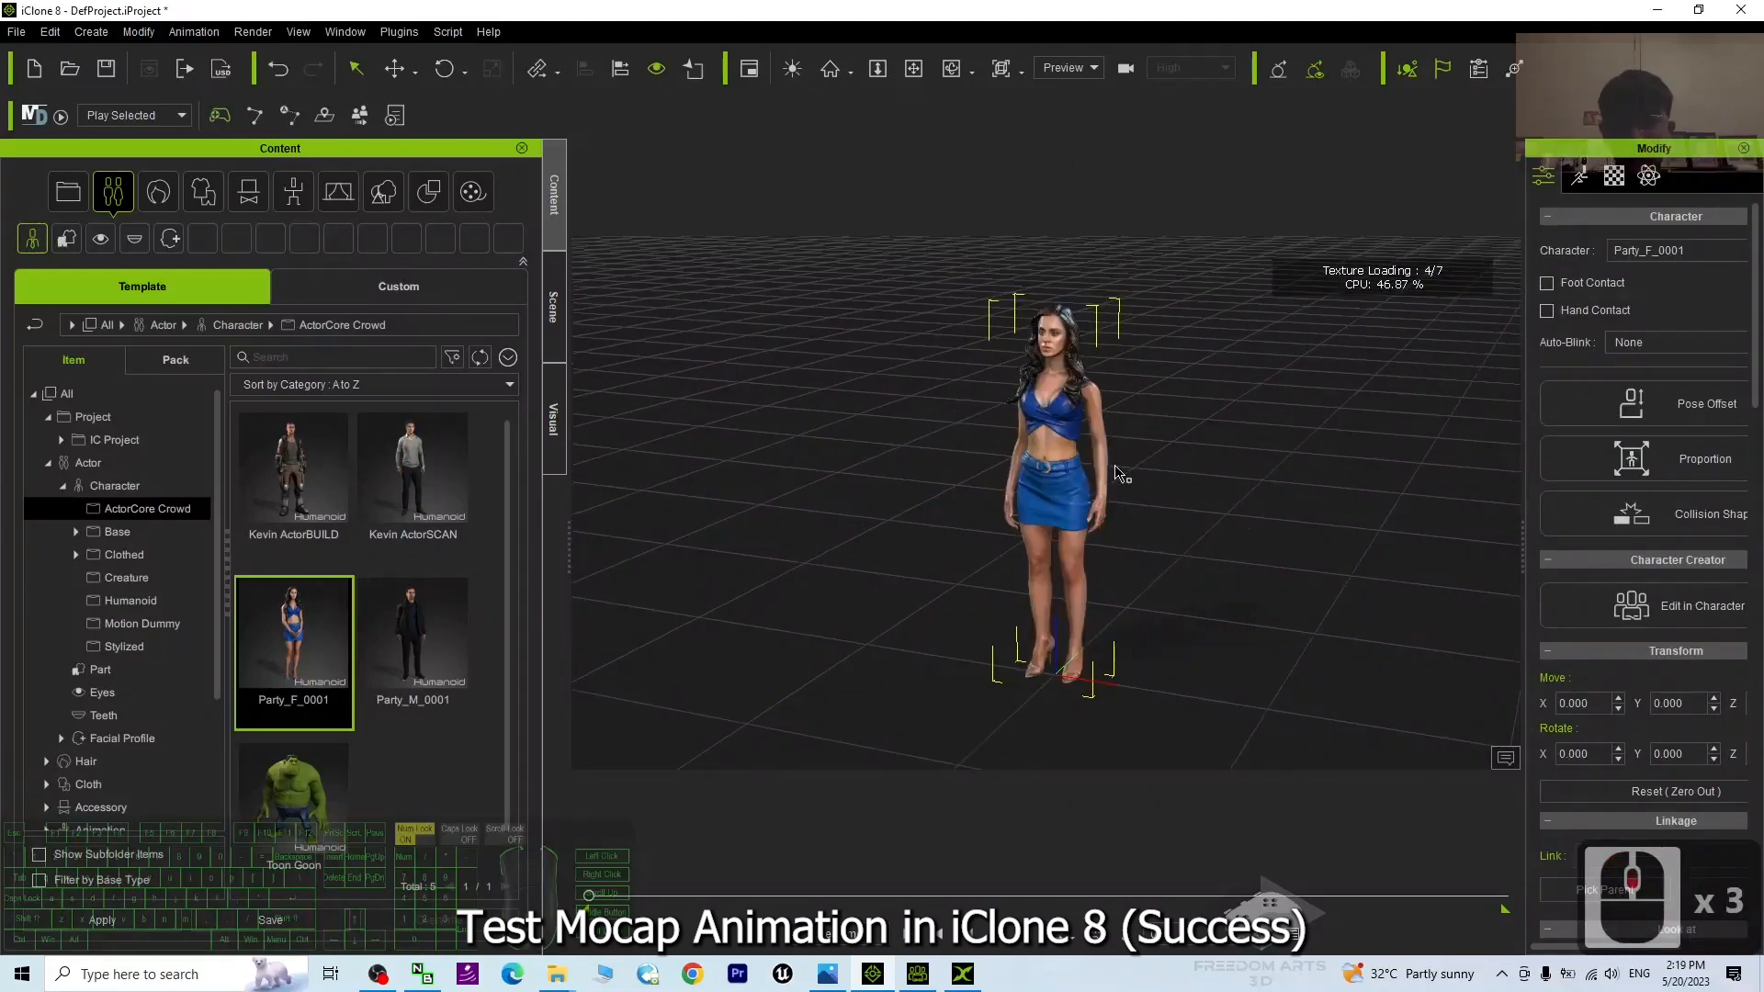
{"action": "middle_click_drag", "start_coordinate": [1103, 297], "coordinate": [1051, 315]}
{"action": "mouse_move", "coordinate": [1001, 10]}
{"action": "left_mouse_down"}
{"action": "mouse_move", "coordinate": [1130, 32]}
{"action": "mouse_move", "coordinate": [1020, 26]}
{"action": "left_mouse_up"}
{"action": "left_click", "coordinate": [524, 354]}
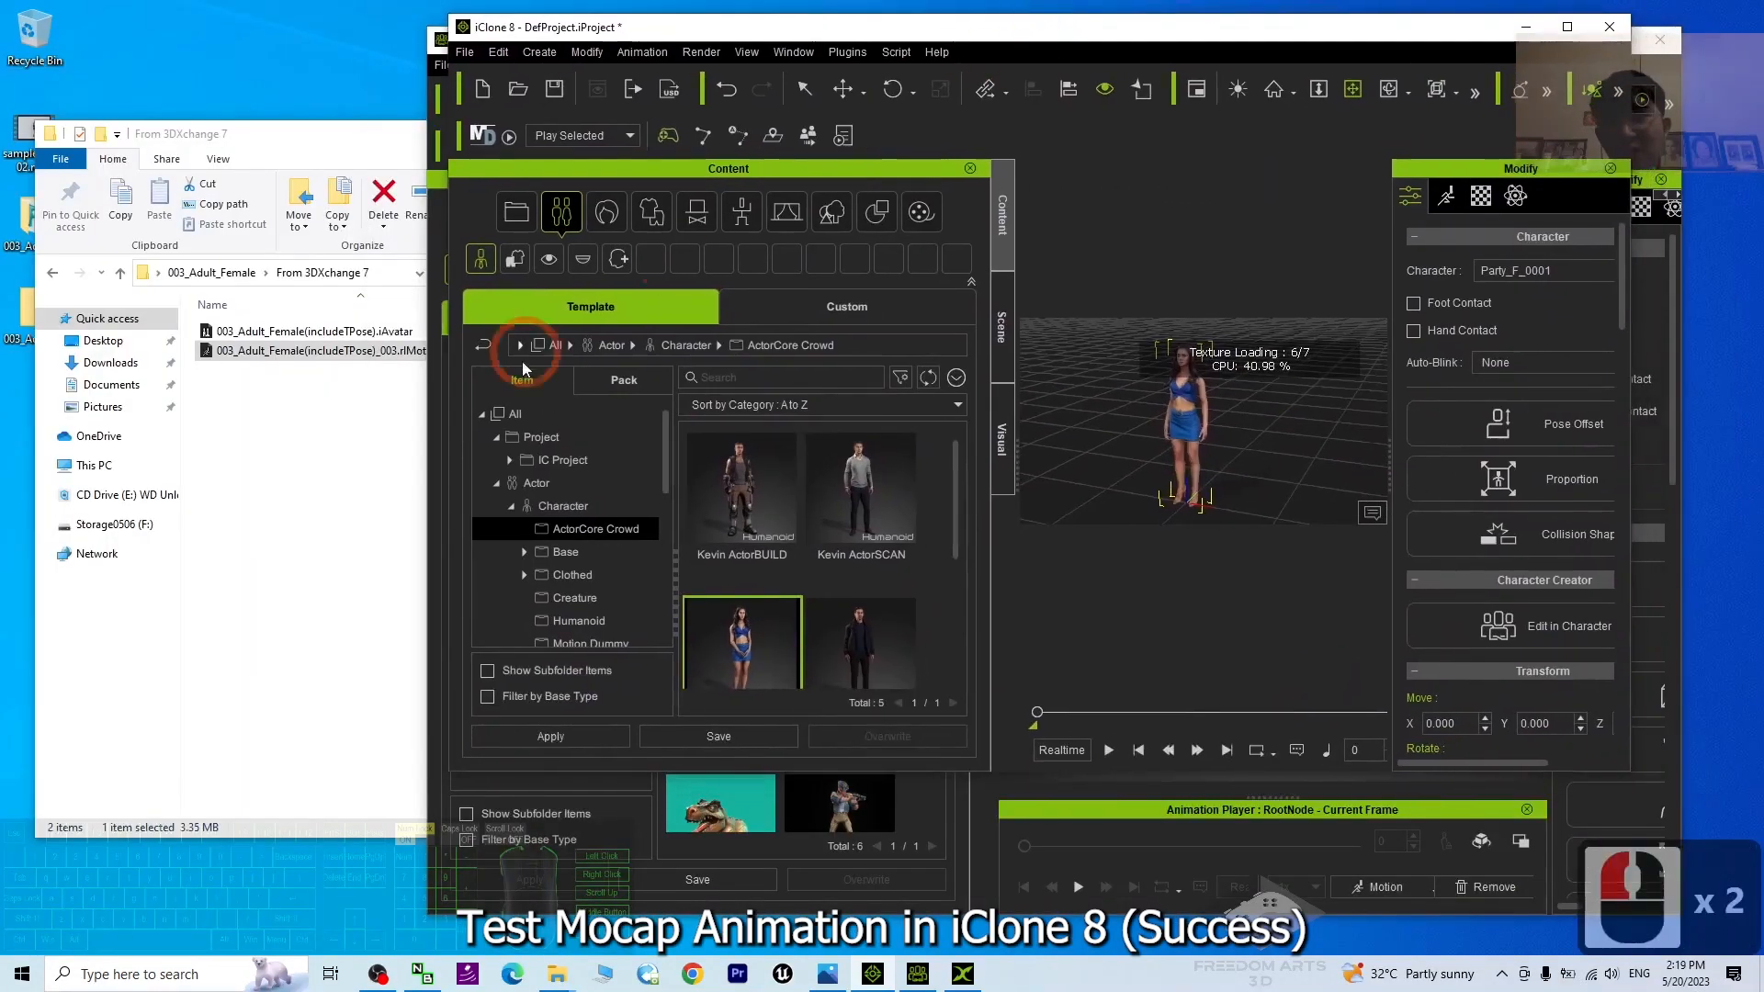
{"action": "left_click", "coordinate": [351, 397]}
{"action": "left_click", "coordinate": [346, 352]}
{"action": "left_click_drag", "start_coordinate": [346, 355], "coordinate": [1196, 428]}
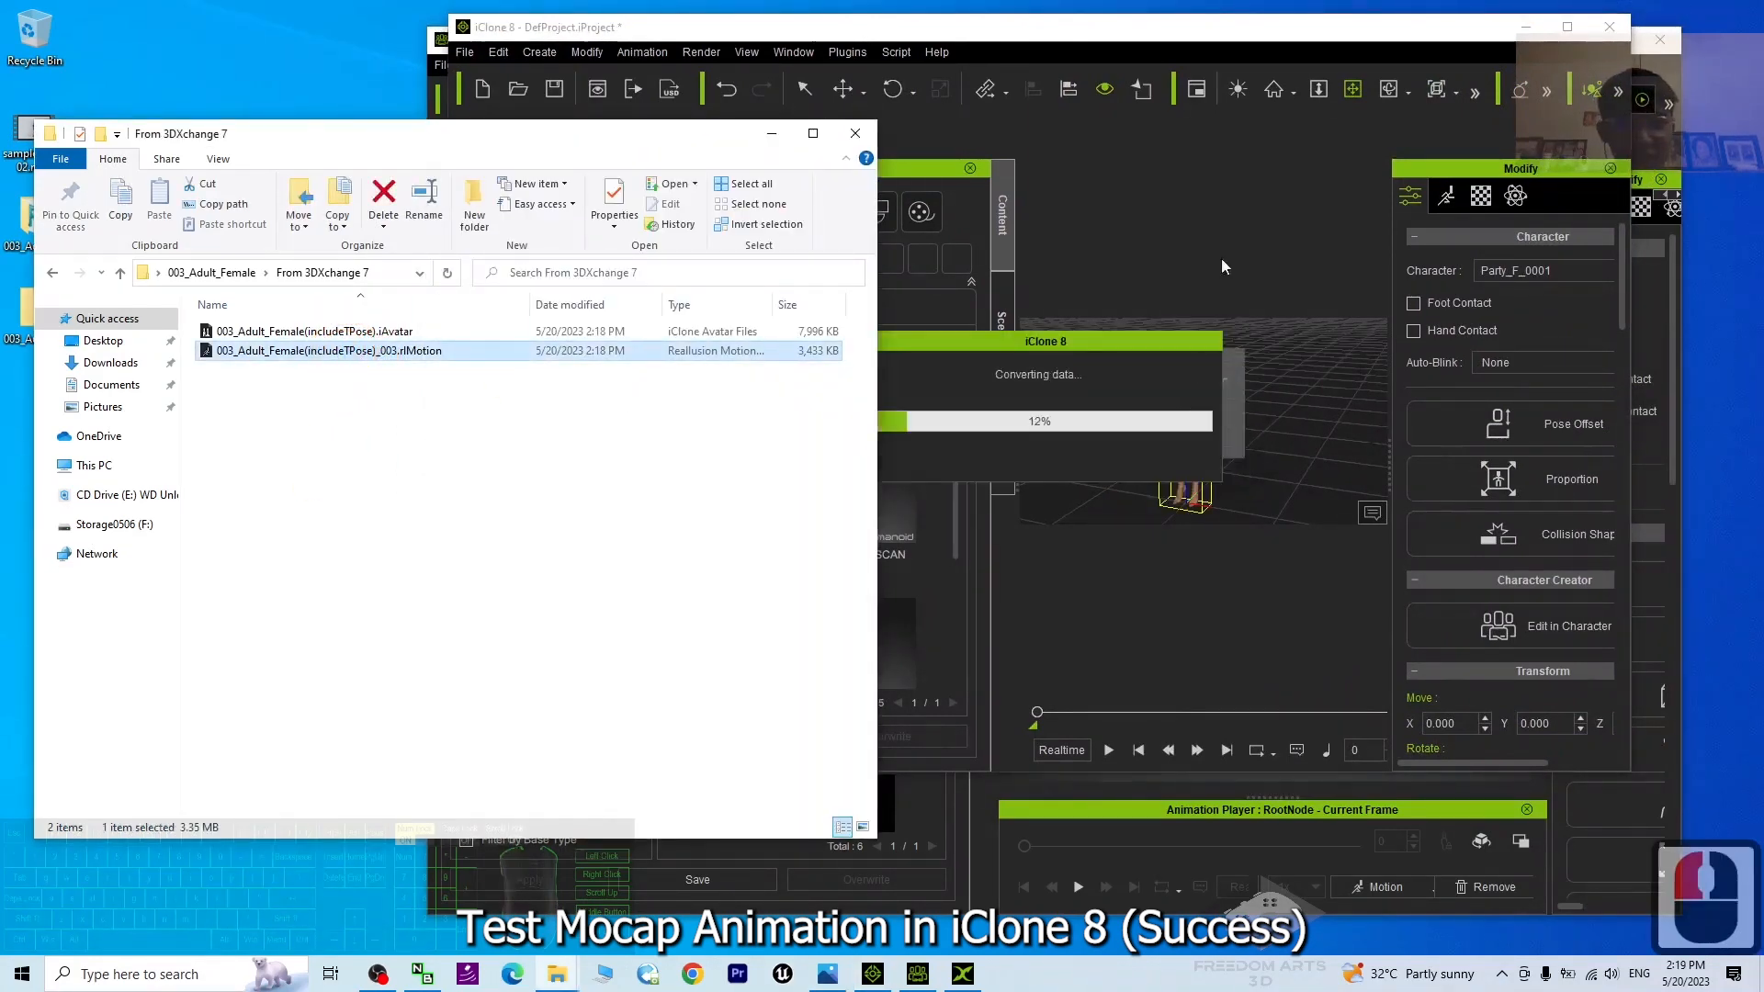
Maximize iClone, play the imported motion on the character, and scrub through the timeline to check it
{"action": "double_click", "coordinate": [1303, 35]}
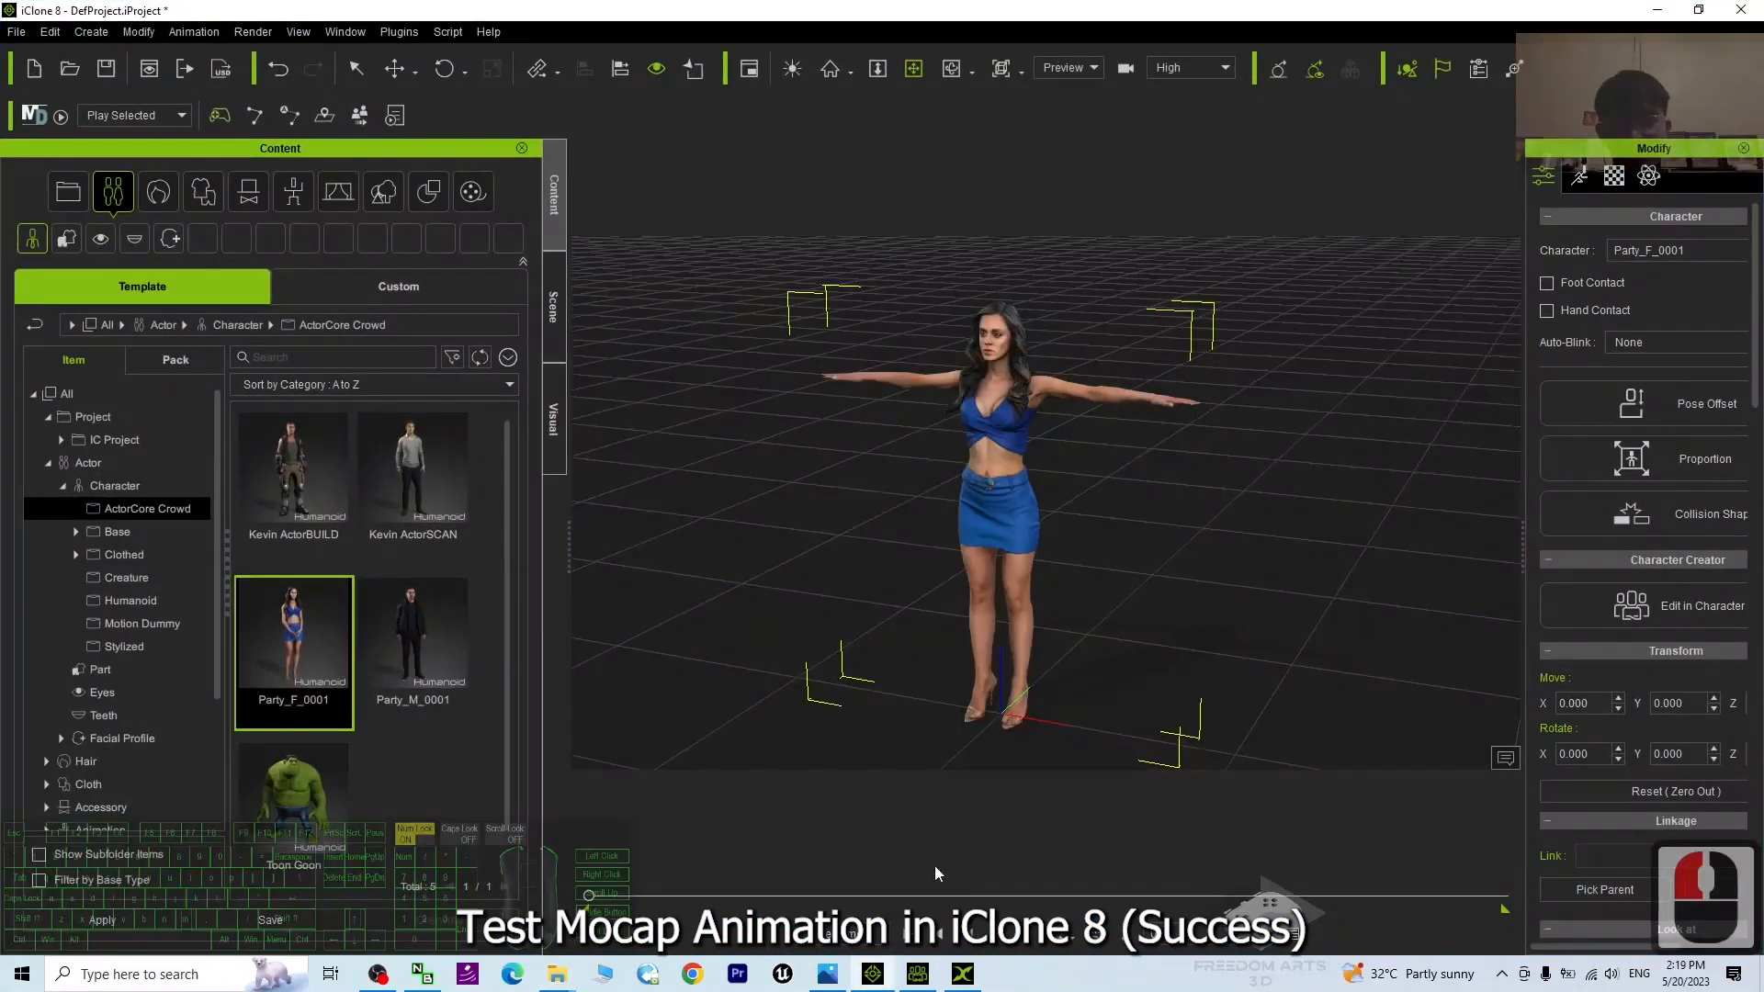
{"action": "left_click", "coordinate": [908, 946]}
{"action": "scroll", "coordinate": [1067, 632], "scroll_direction": "down", "scroll_amount": 5}
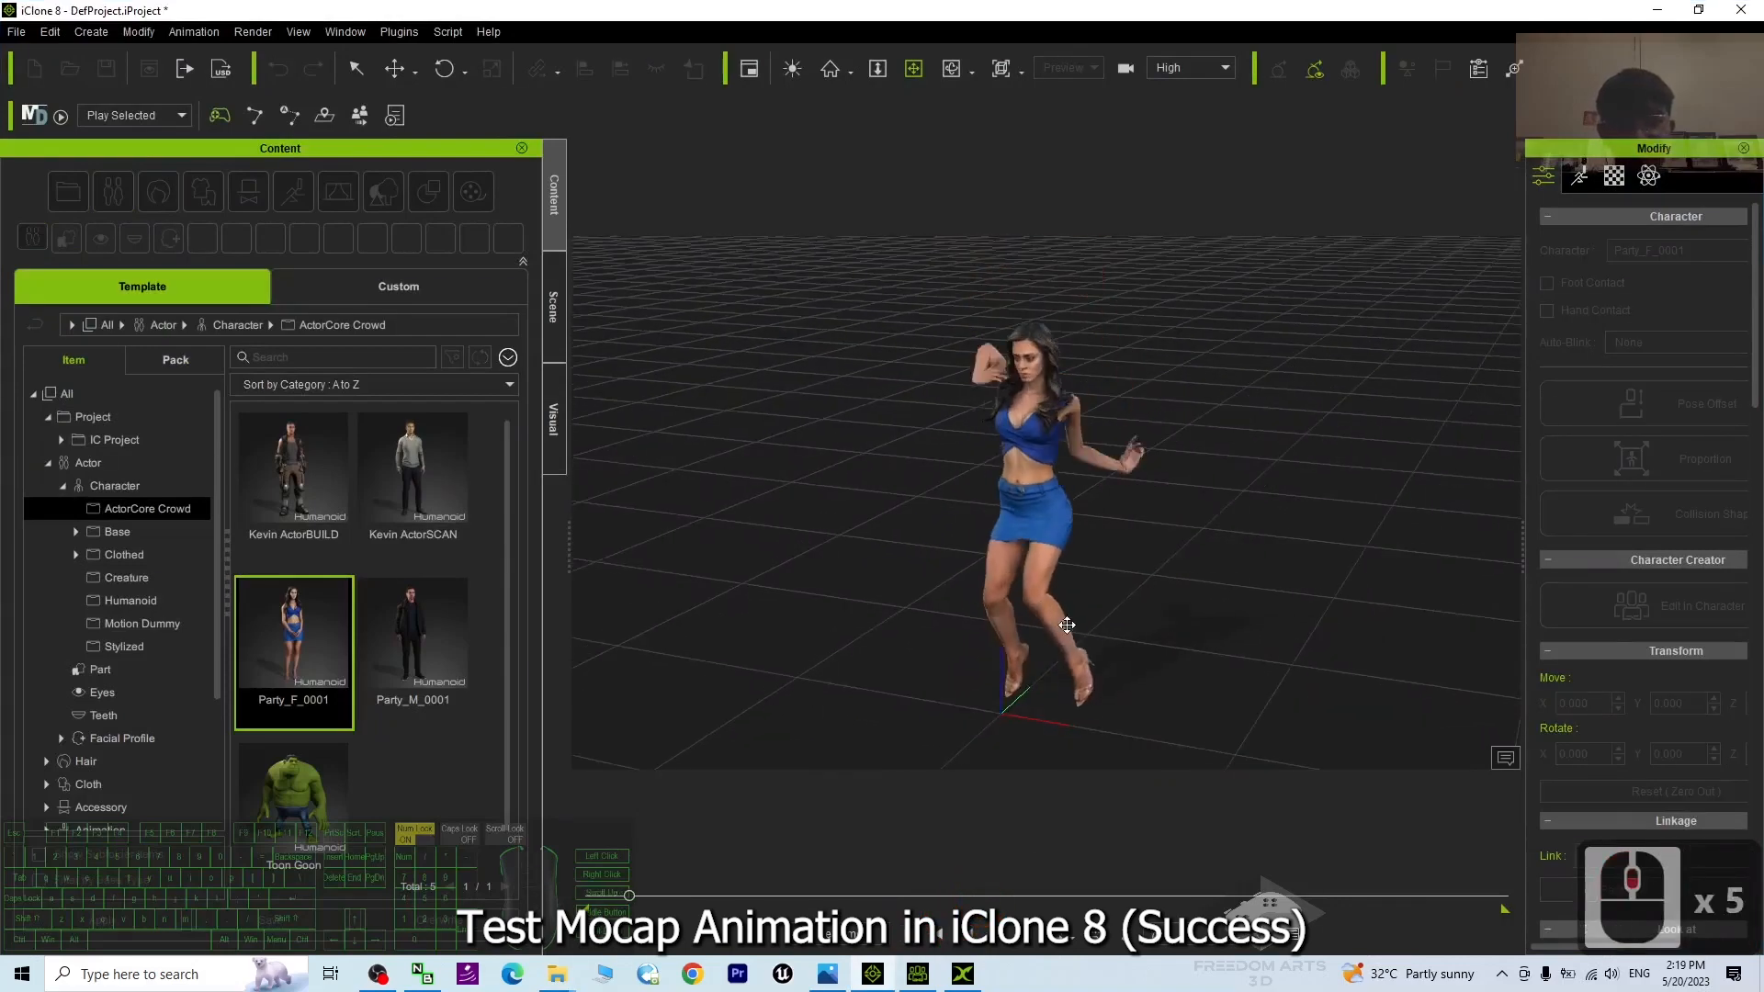
{"action": "key", "text": "x"}
{"action": "key", "text": "c"}
{"action": "left_click_drag", "start_coordinate": [1002, 606], "coordinate": [1103, 579]}
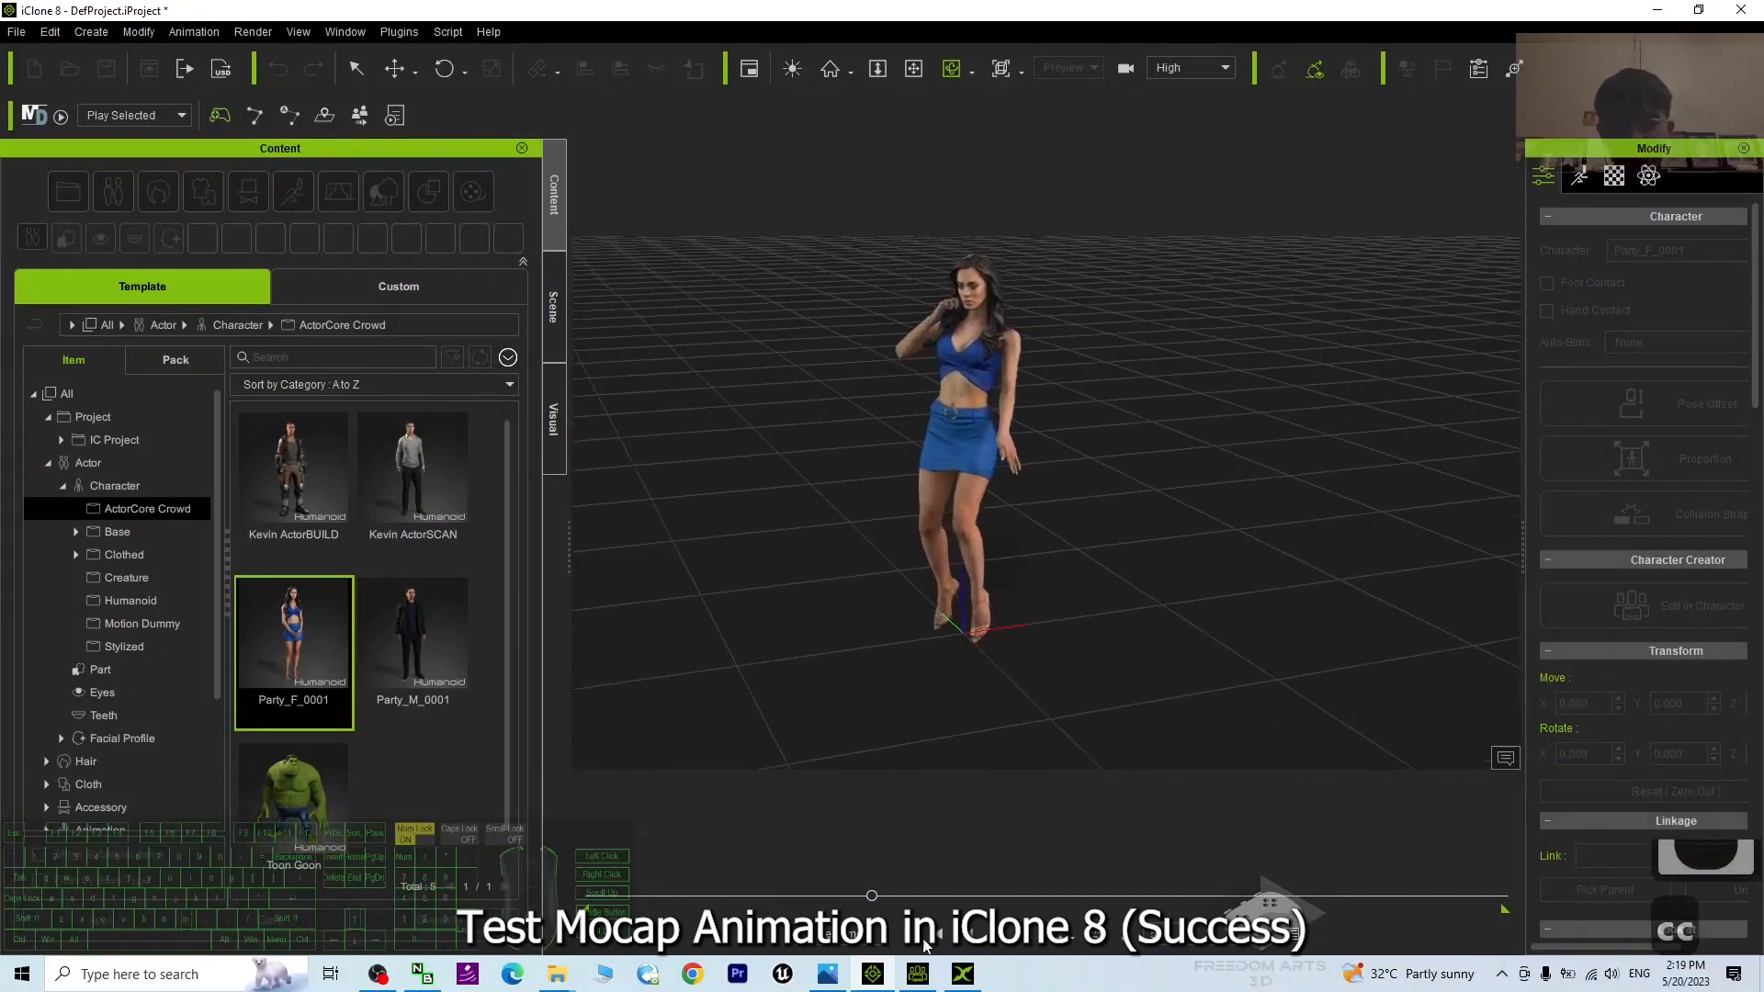
{"action": "left_click", "coordinate": [984, 488]}
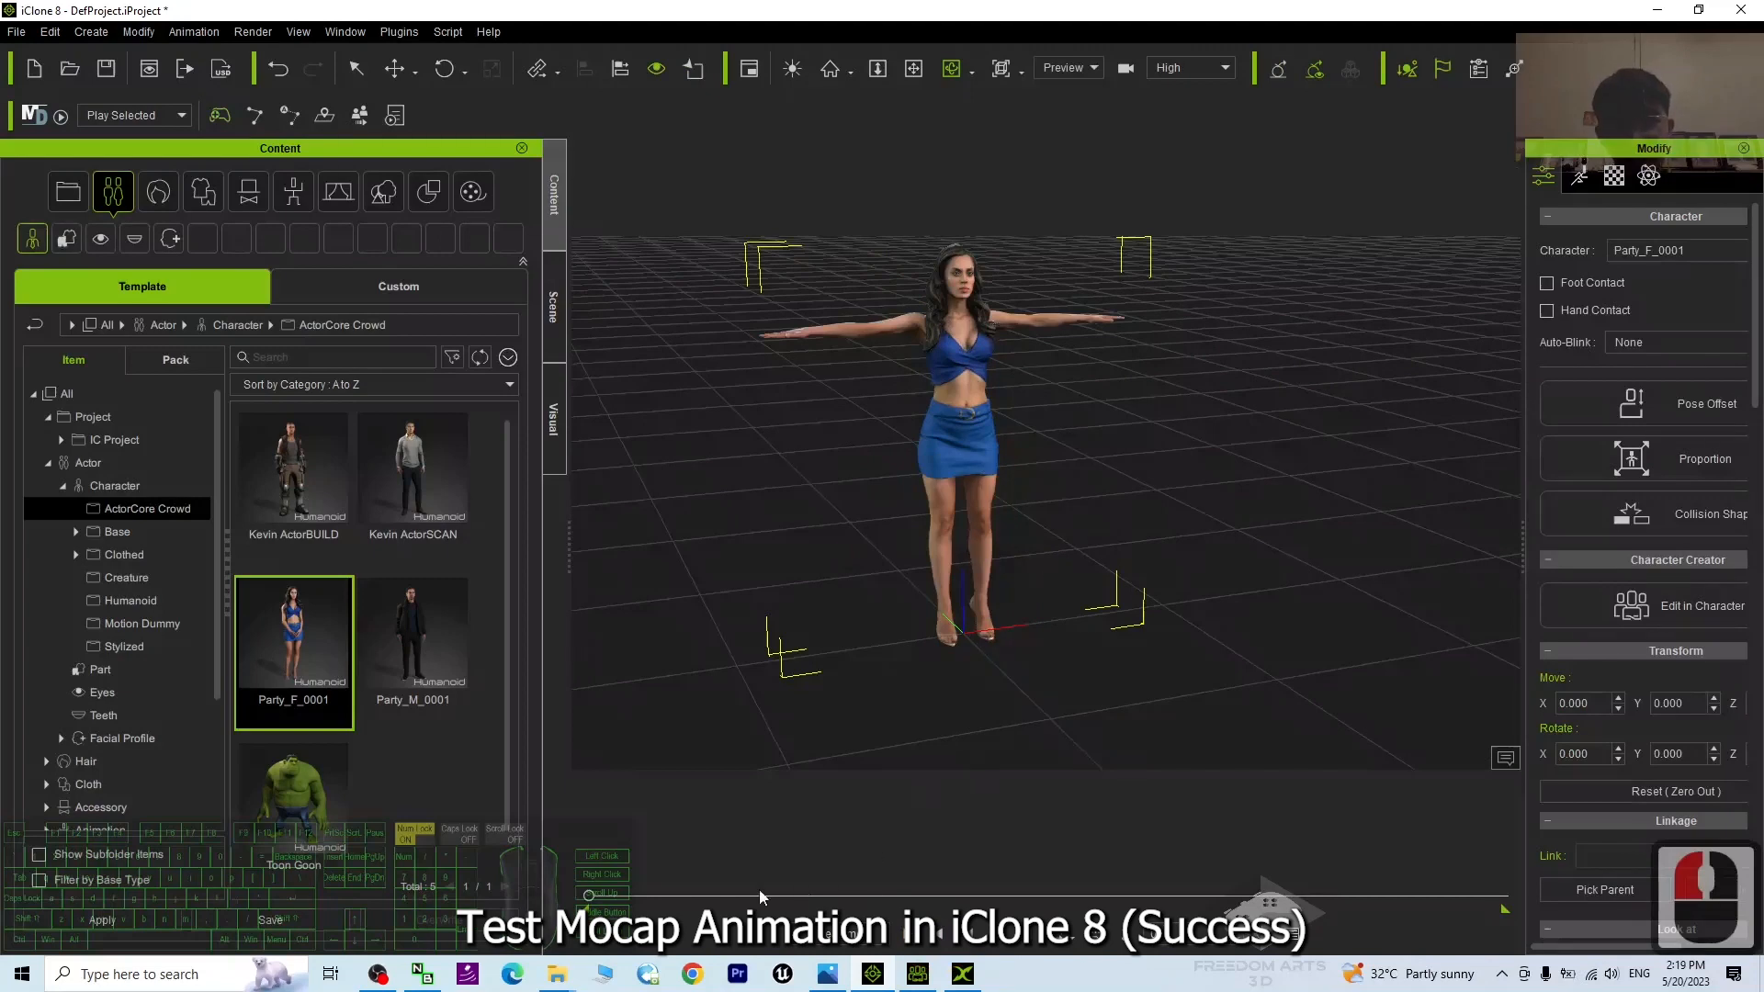
{"action": "left_click_drag", "start_coordinate": [595, 903], "coordinate": [1312, 895]}
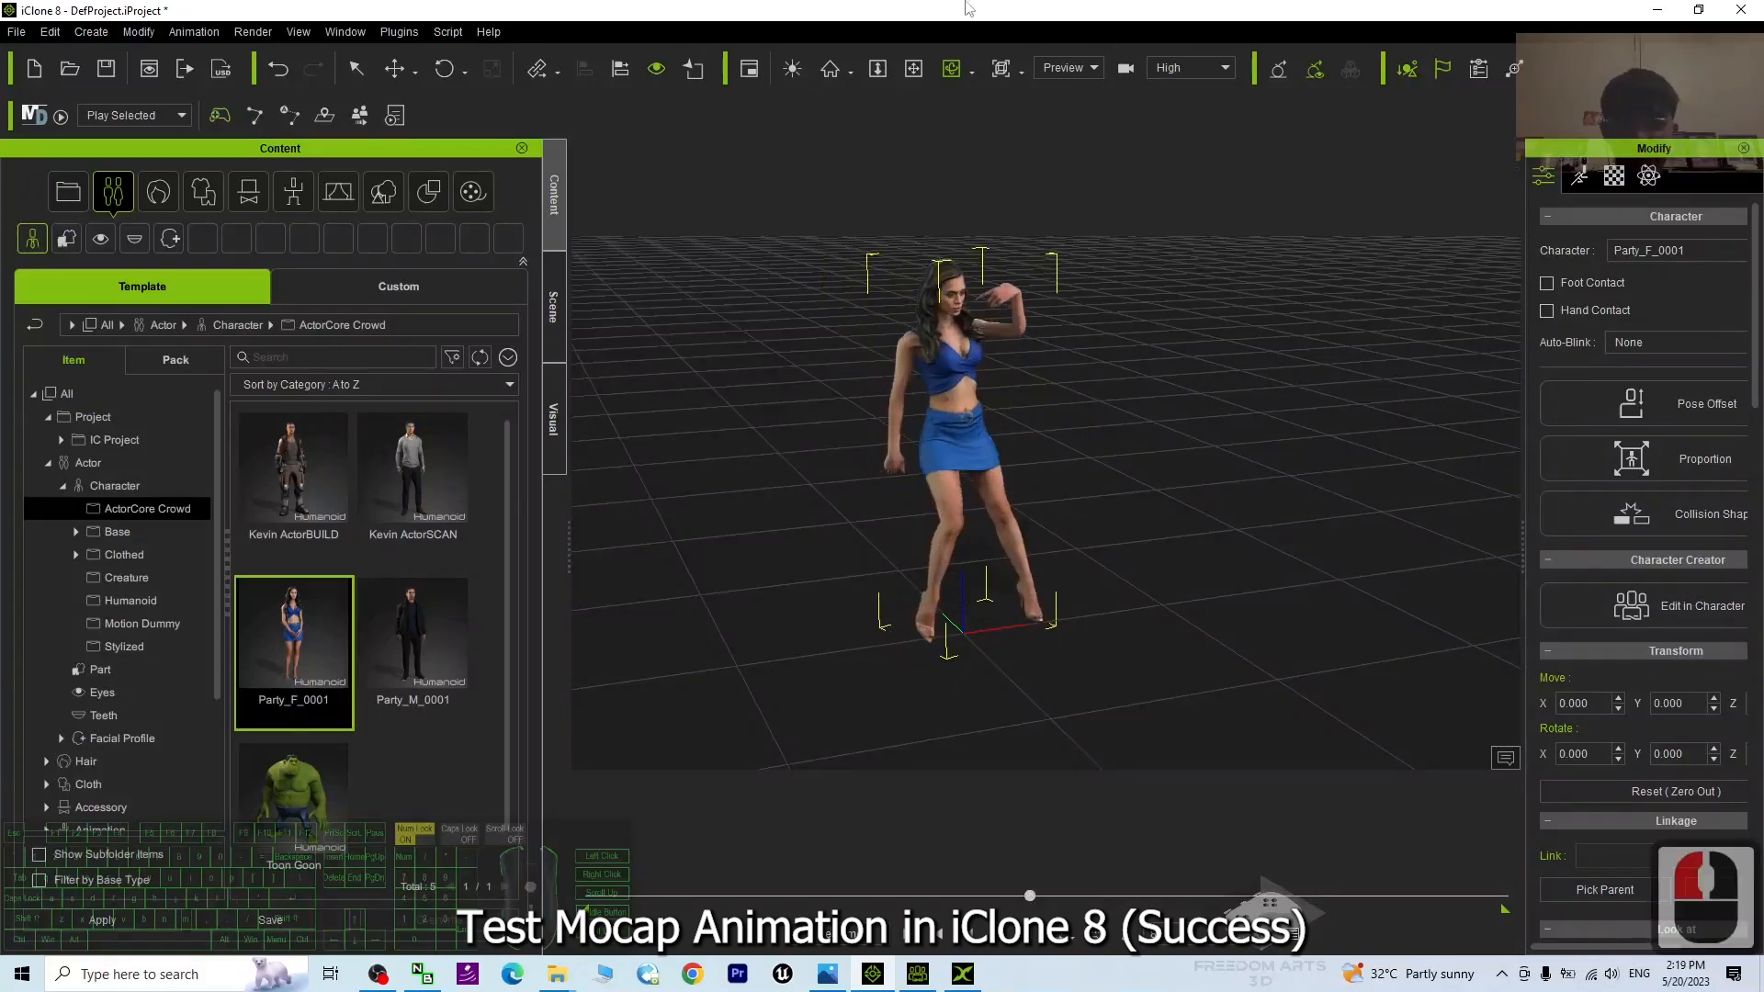
Shrink the iClone window and review the exported files alongside Character Creator, iClone and the source mannequin in 3DXchange
{"action": "left_click_drag", "start_coordinate": [888, 10], "coordinate": [1087, 73]}
{"action": "left_click", "coordinate": [395, 378]}
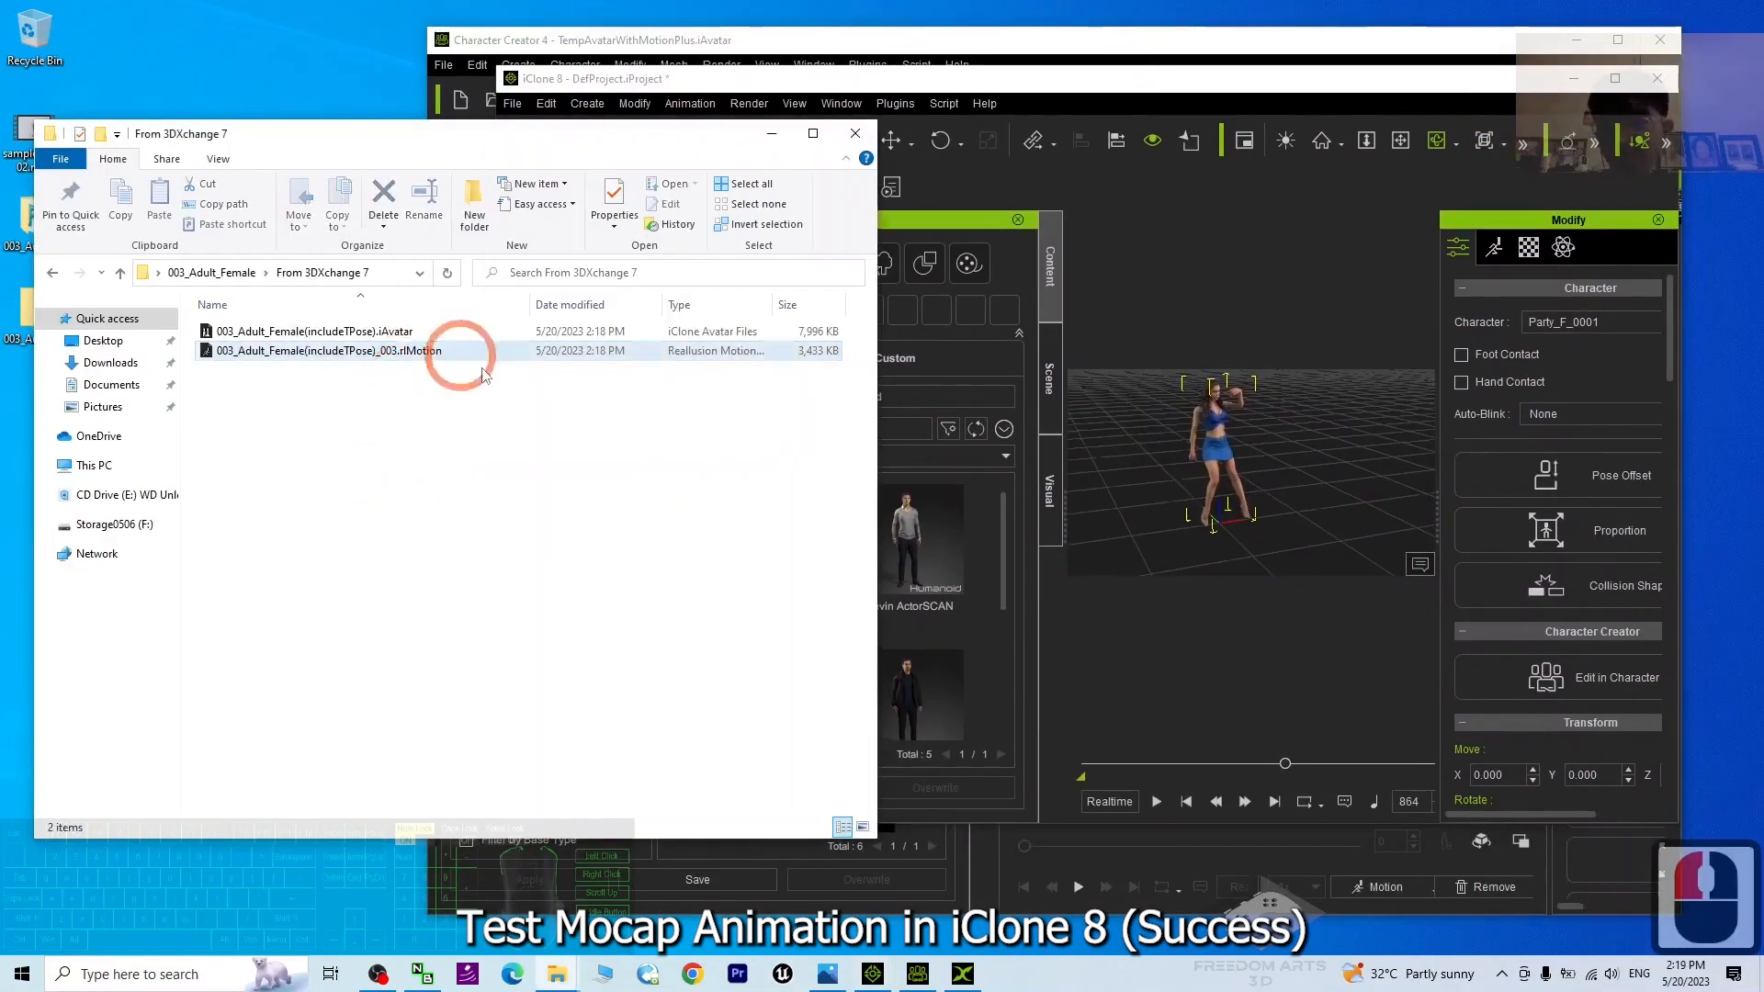
{"action": "left_click", "coordinate": [918, 978]}
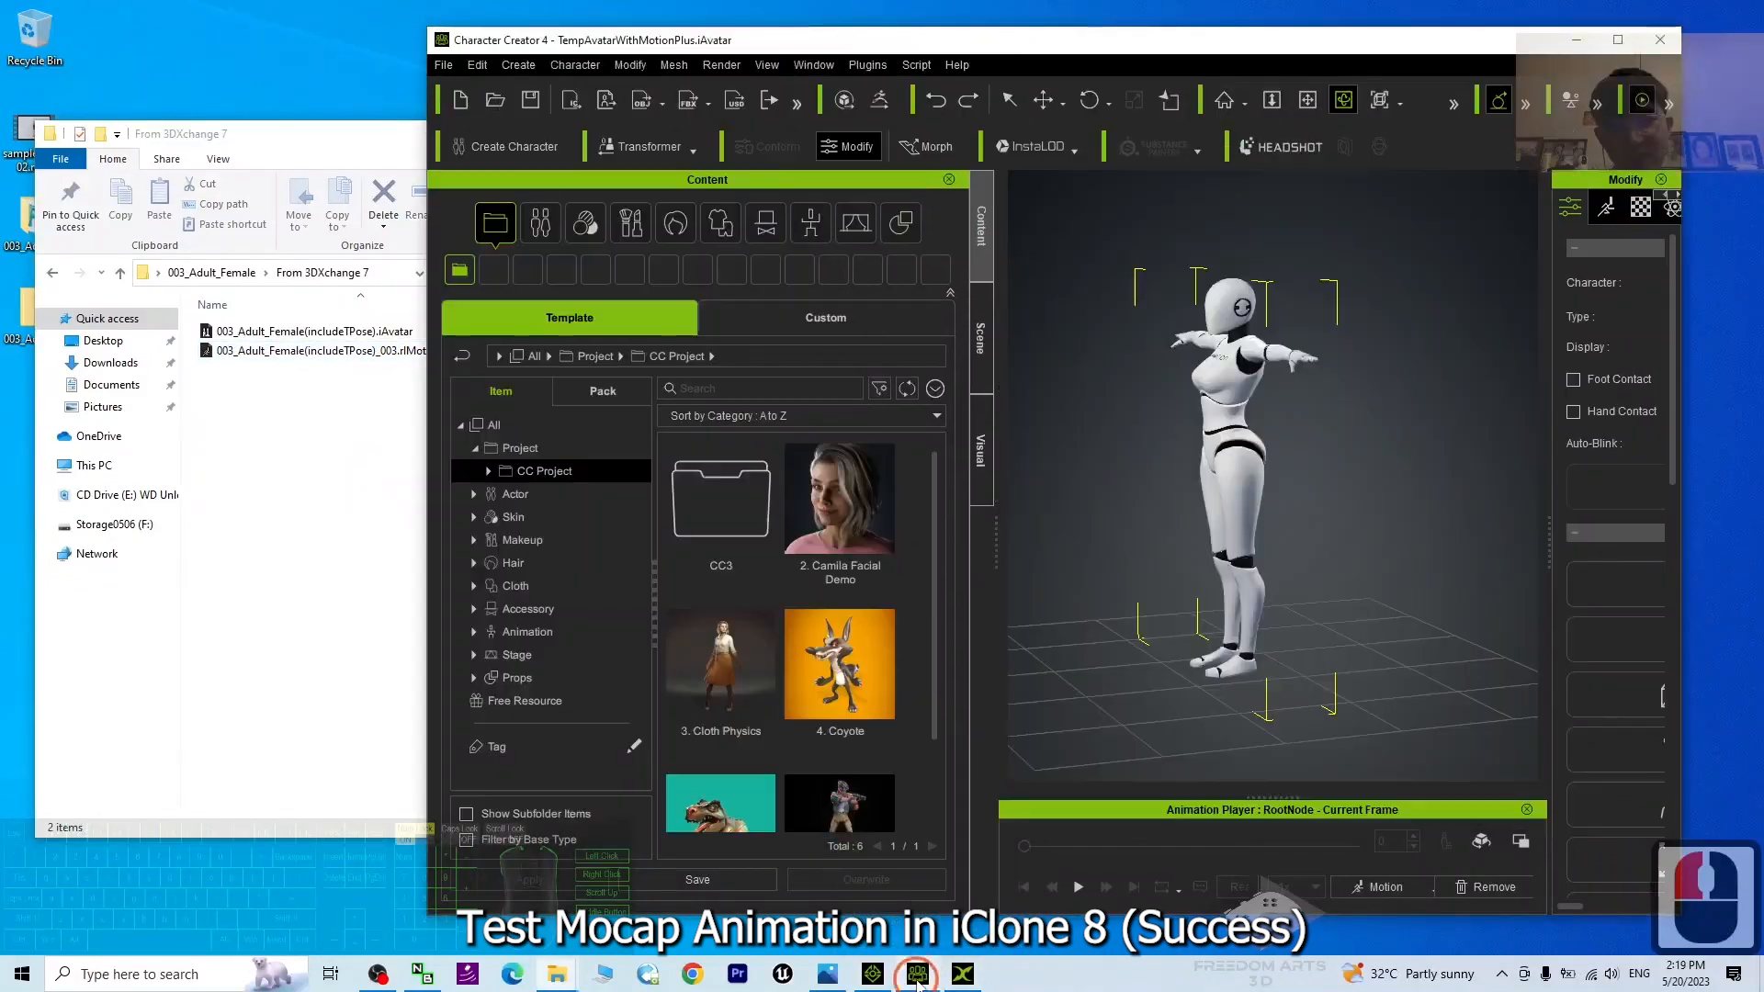
{"action": "left_click", "coordinate": [850, 981]}
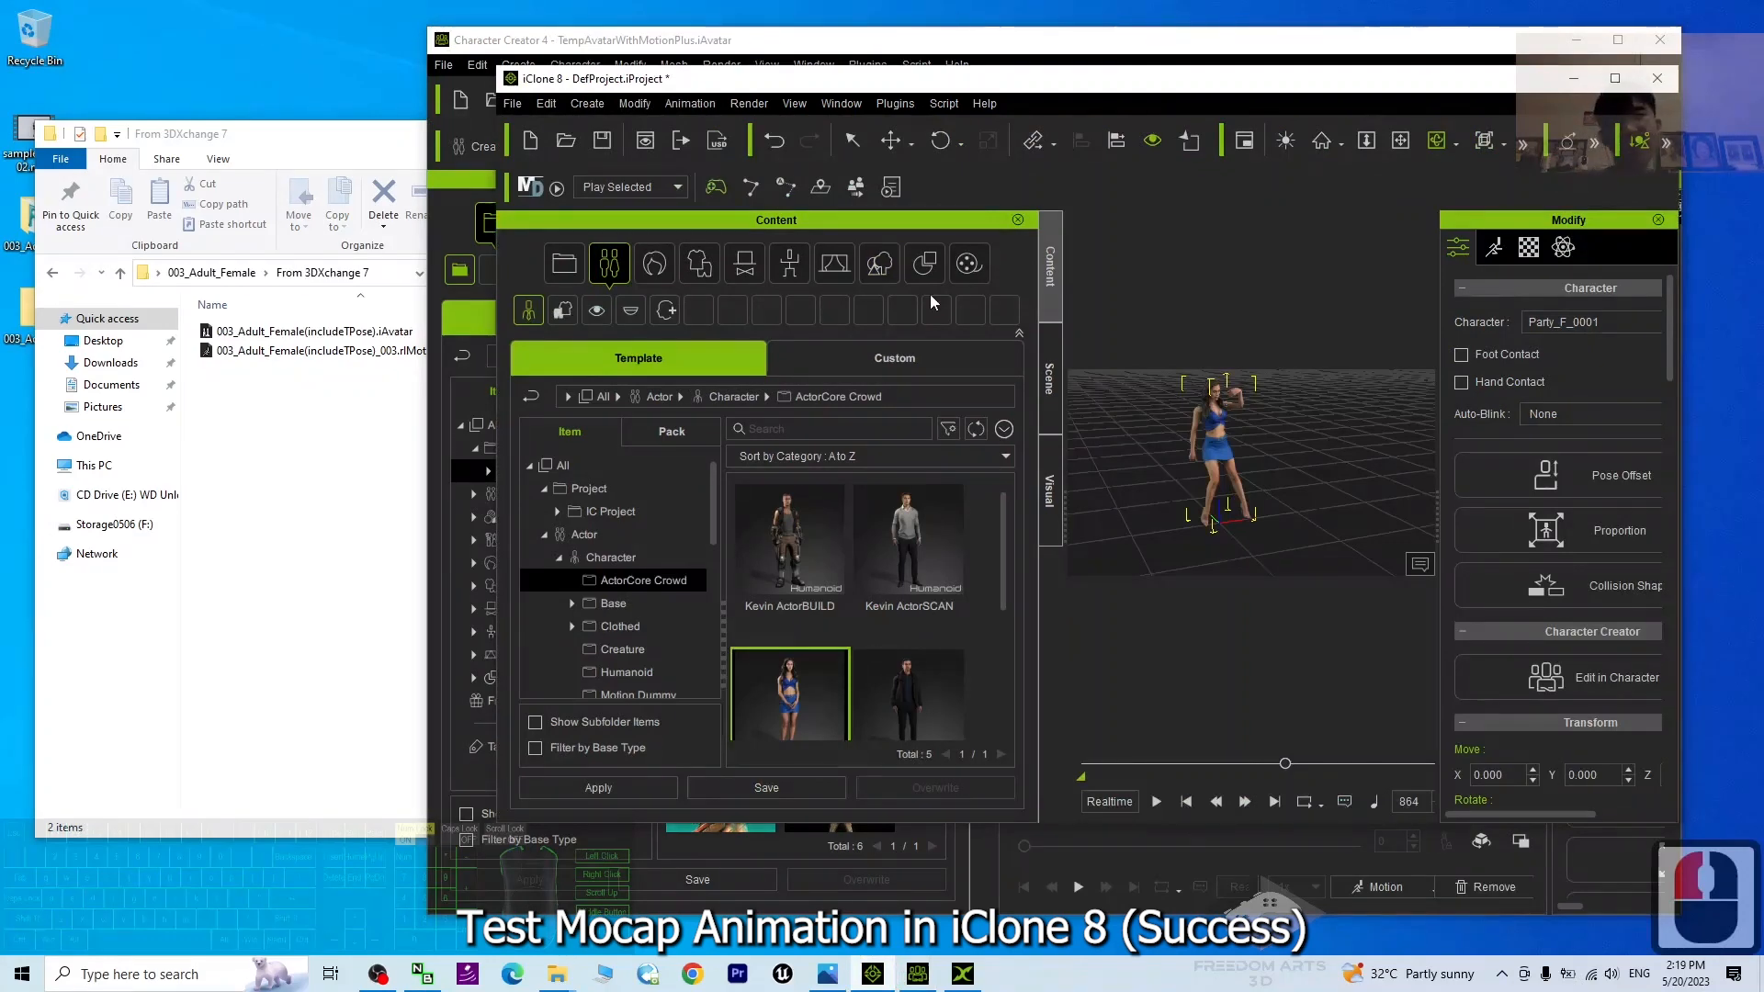
{"action": "left_click", "coordinate": [964, 976]}
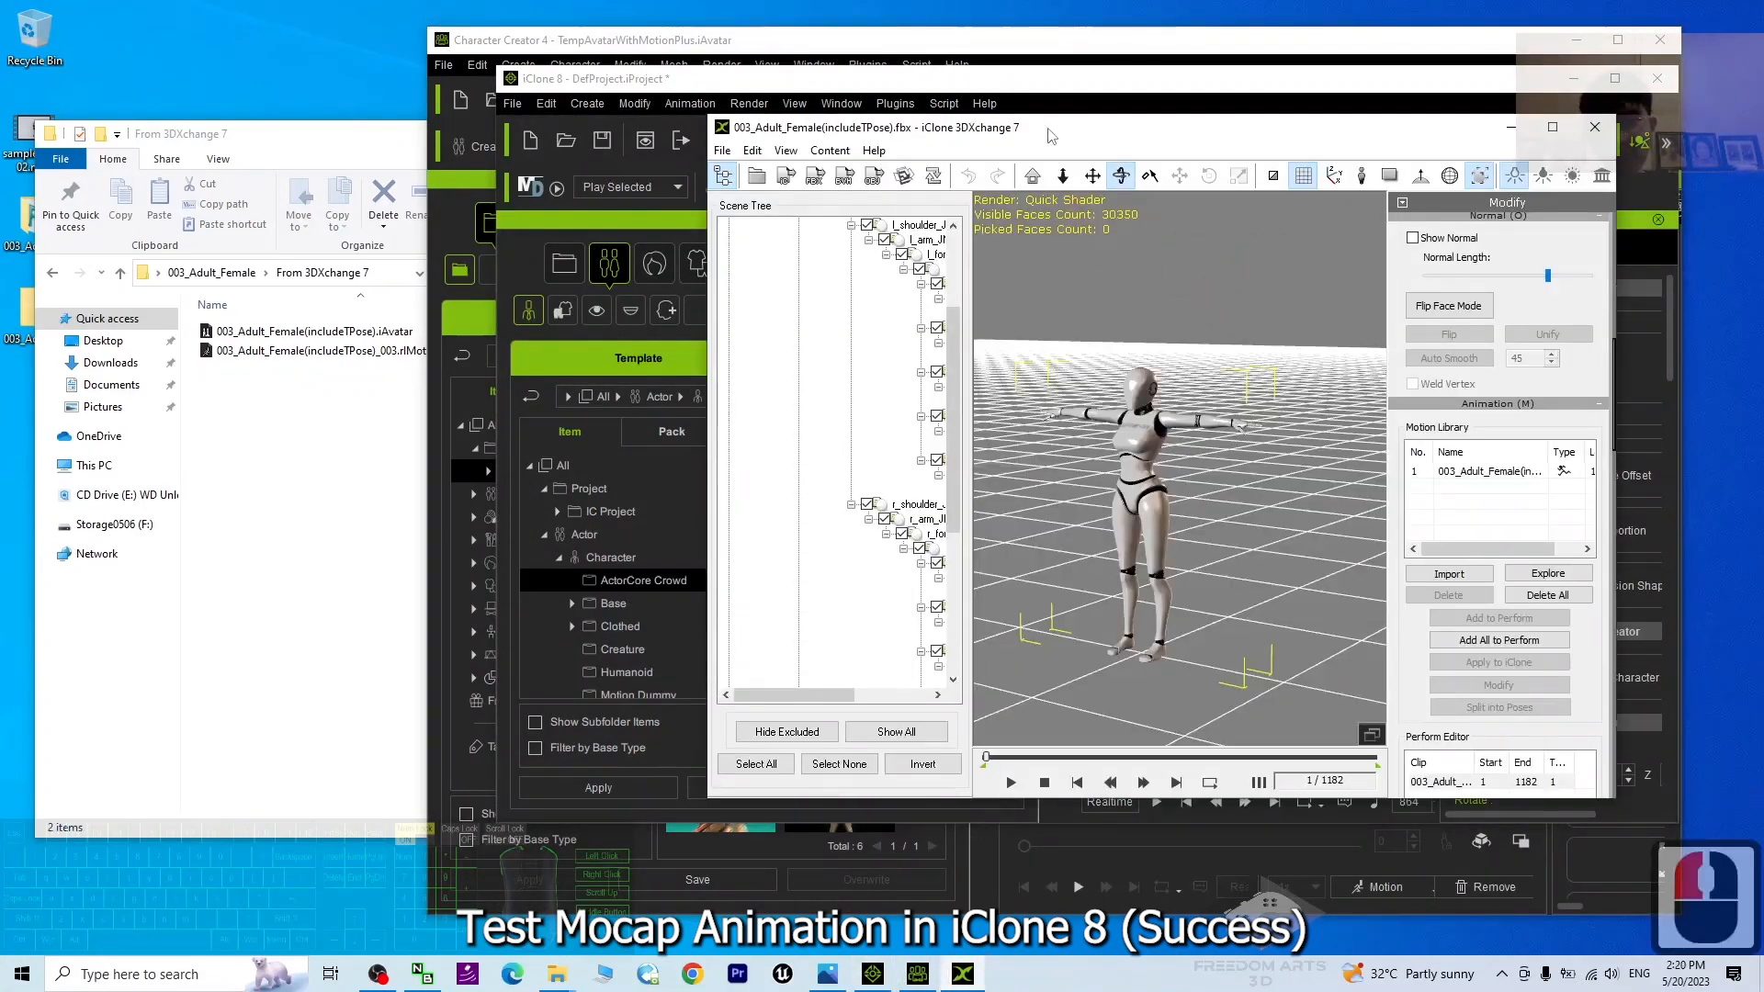
{"action": "left_click_drag", "start_coordinate": [1052, 136], "coordinate": [359, 3]}
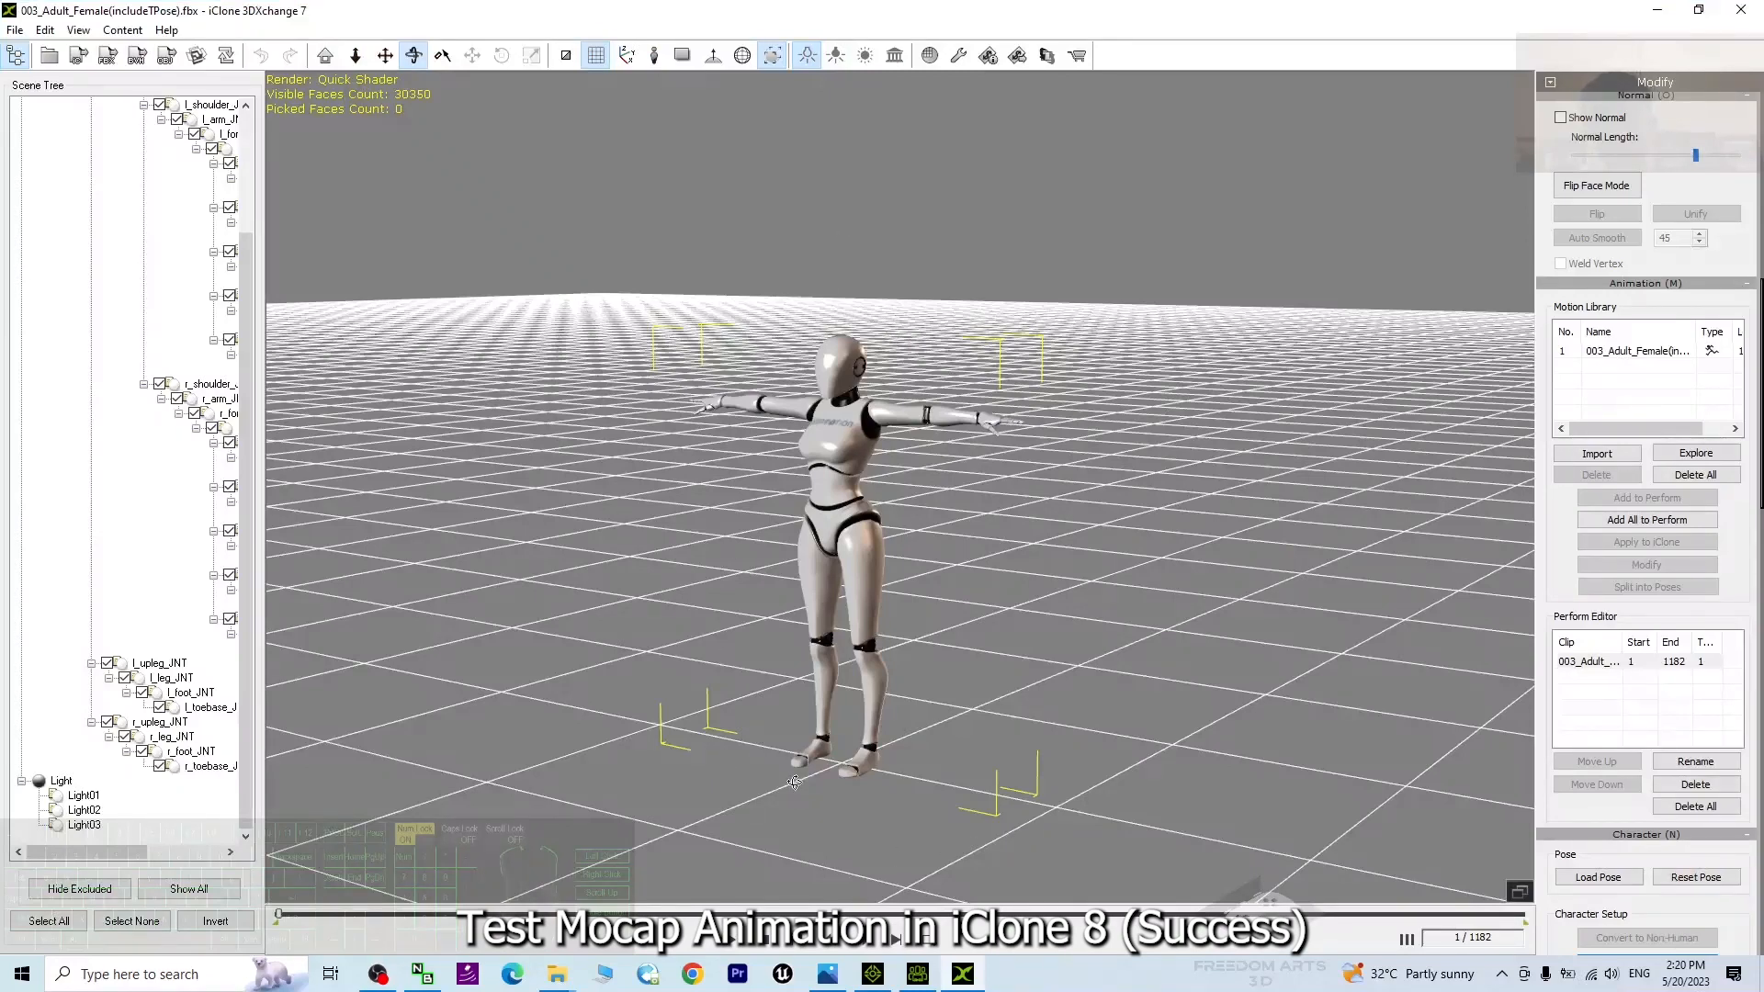
{"action": "left_click_drag", "start_coordinate": [1000, 7], "coordinate": [989, 167]}
{"action": "left_click", "coordinate": [320, 417]}
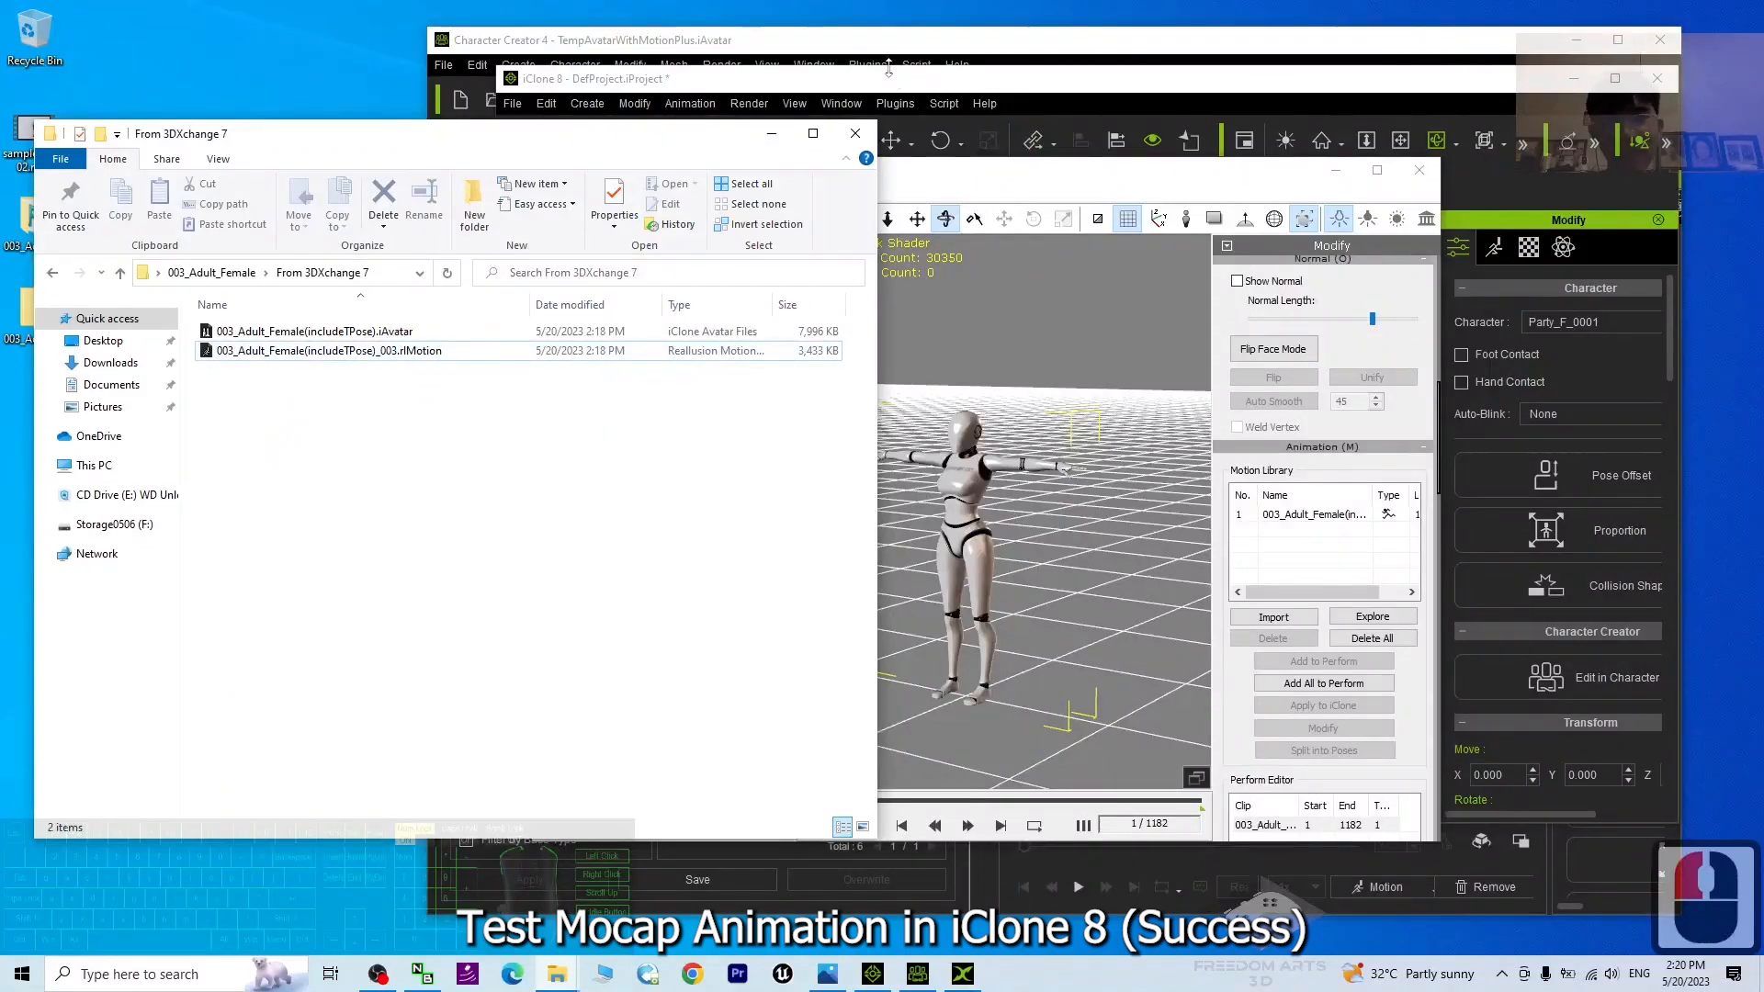
Bring iClone back in front of 3DXchange and minimize the Character Creator window
{"action": "left_click", "coordinate": [840, 89]}
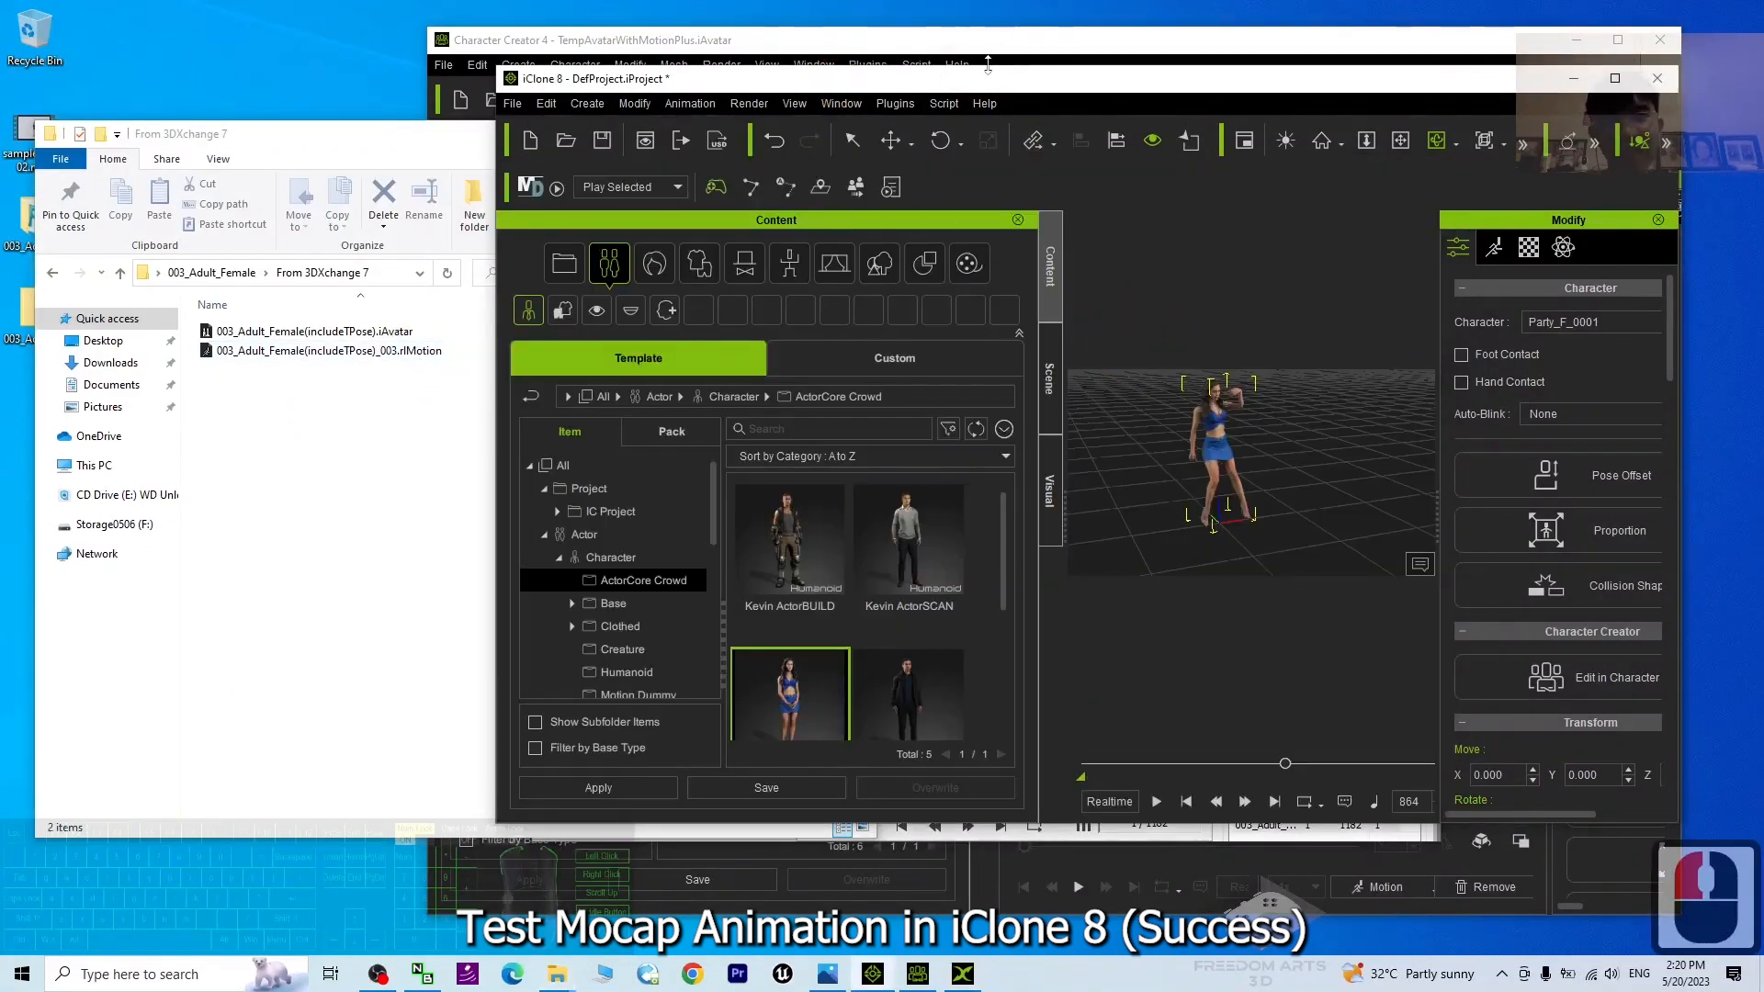
{"action": "left_click", "coordinate": [993, 64]}
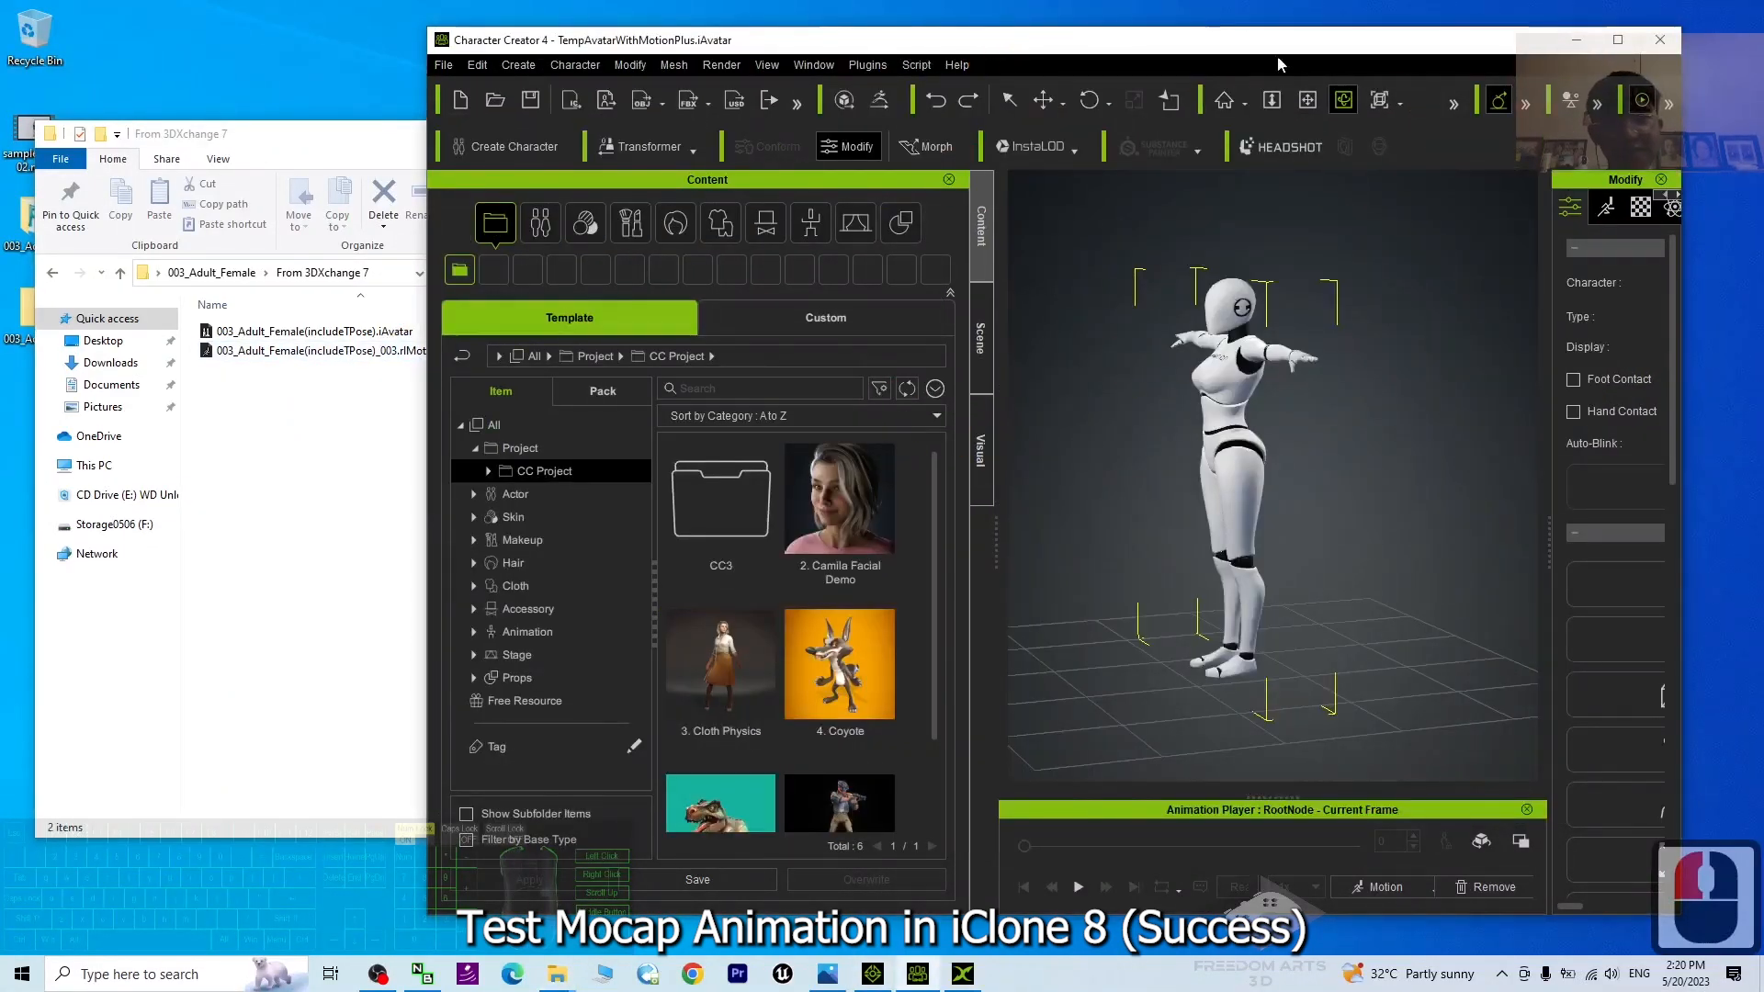
{"action": "left_click", "coordinate": [1575, 40]}
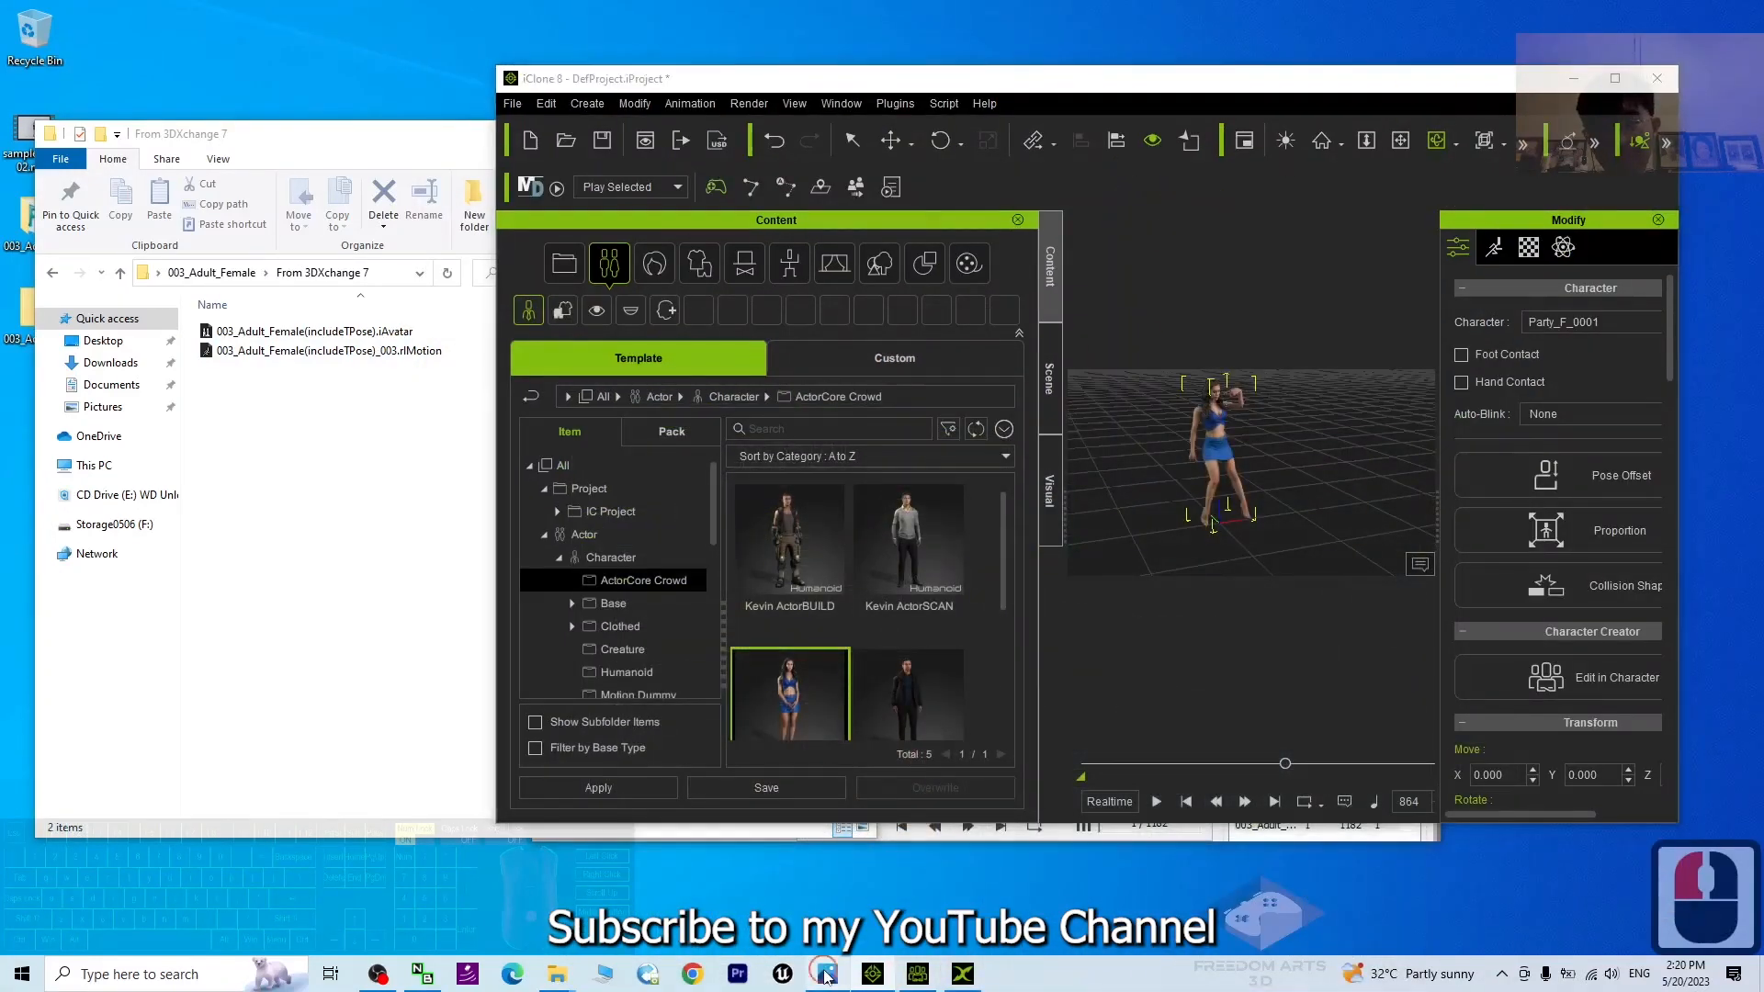